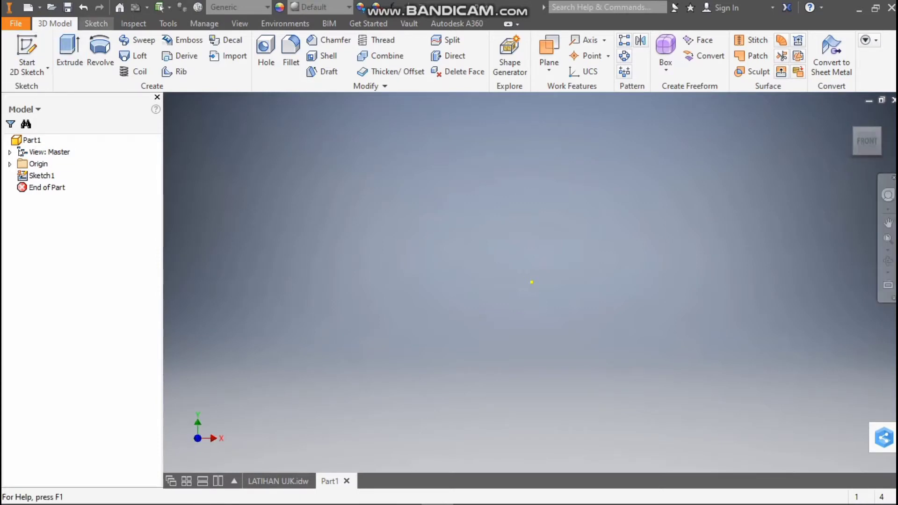
Start a line in a new sketch on the XY plane
click(96, 23)
click(68, 52)
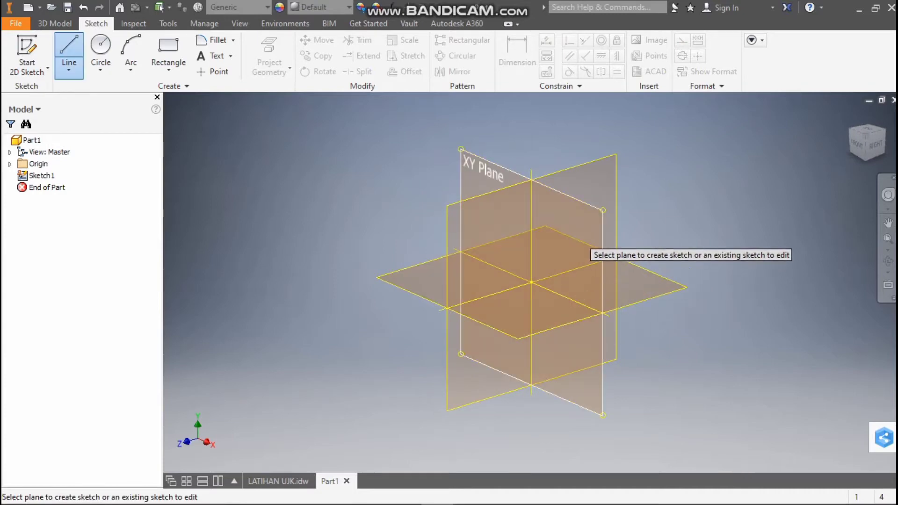
click(587, 248)
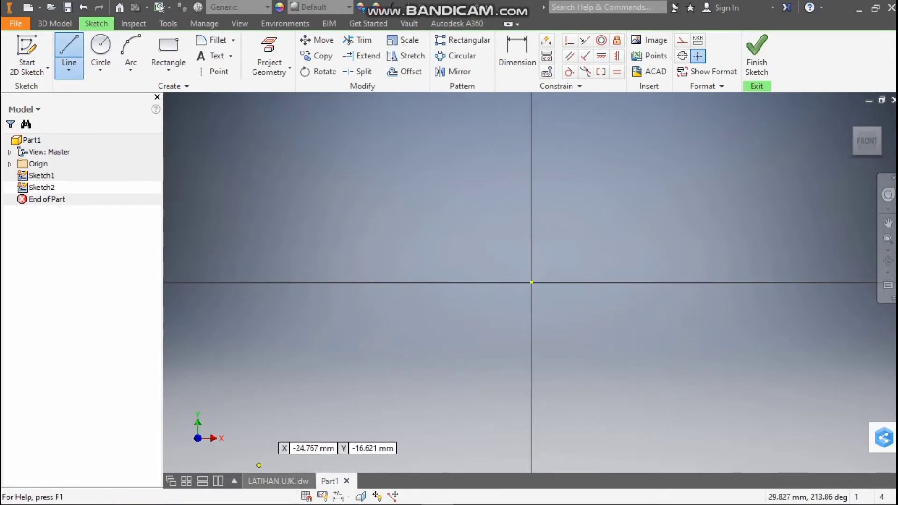
Draw a 120 mm vertical line up from the origin, after checking the heights in section A-A of LATIHAN UJK.idw
click(279, 481)
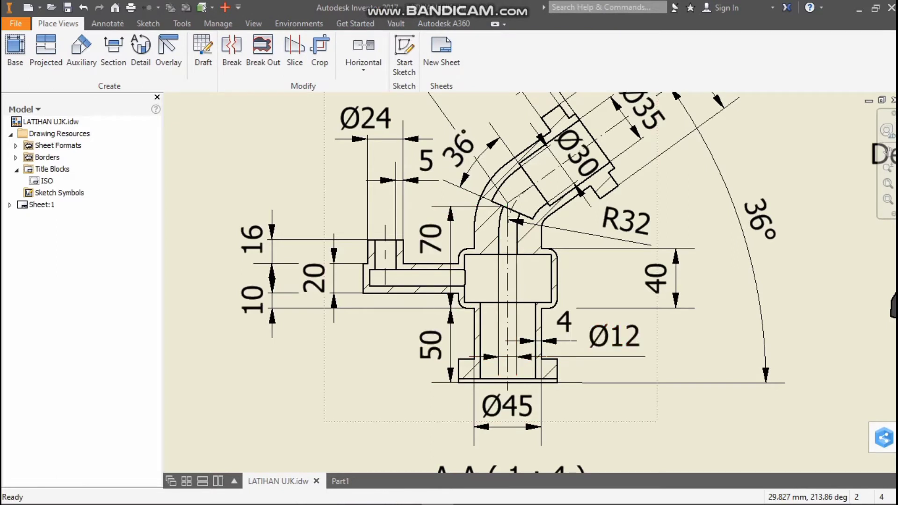
click(340, 481)
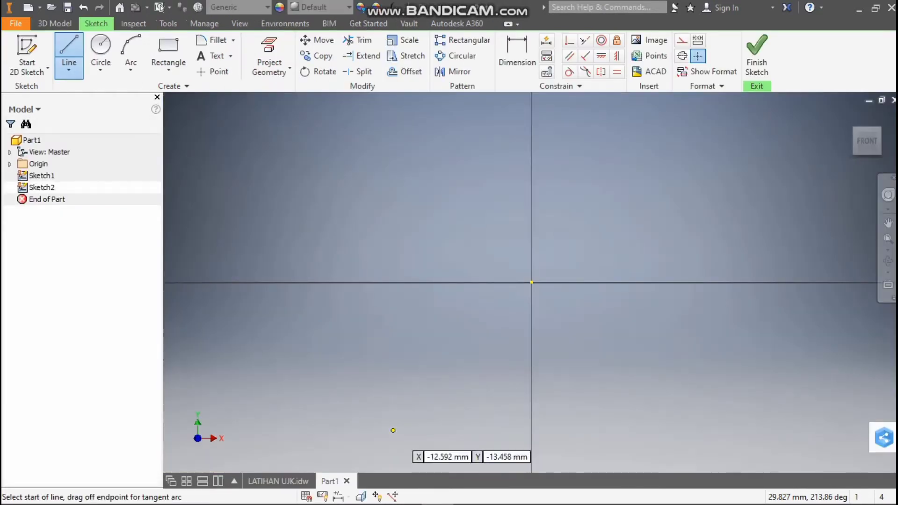
click(532, 282)
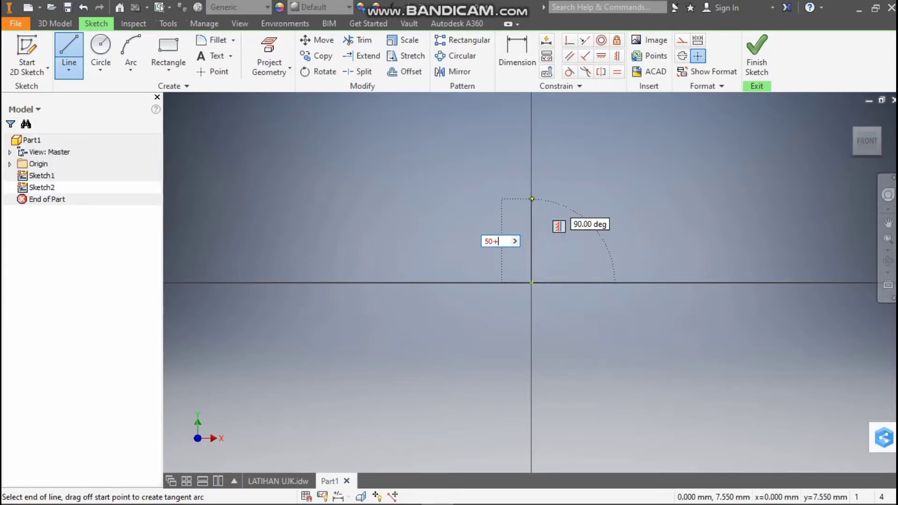
key(Return)
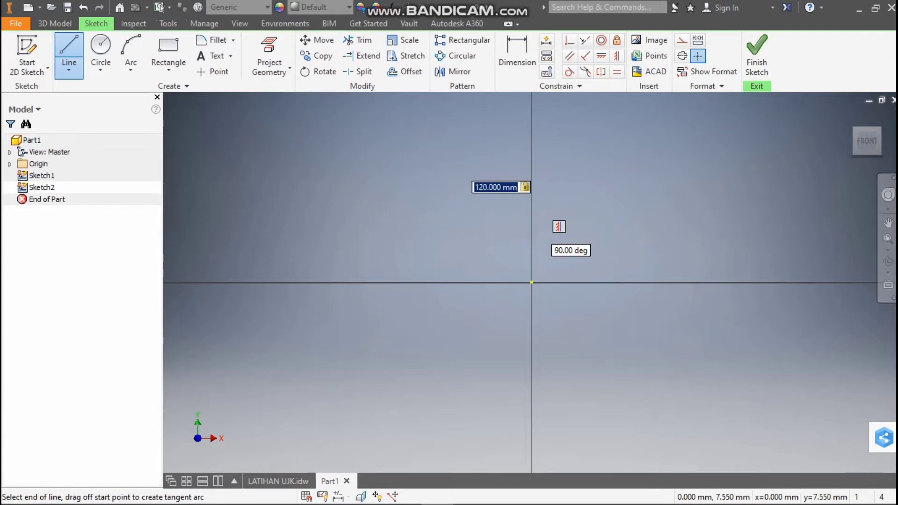
Check the bend dimensions in section A-A and draw a 72 mm inclined line up from the vertical line's top end
scroll(532, 199, down, 5)
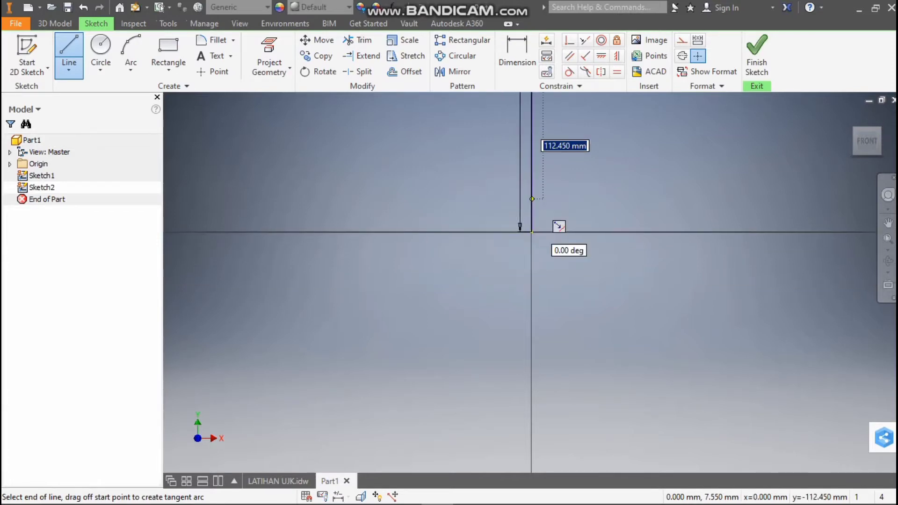
scroll(532, 192, down, 8)
scroll(553, 147, up, 8)
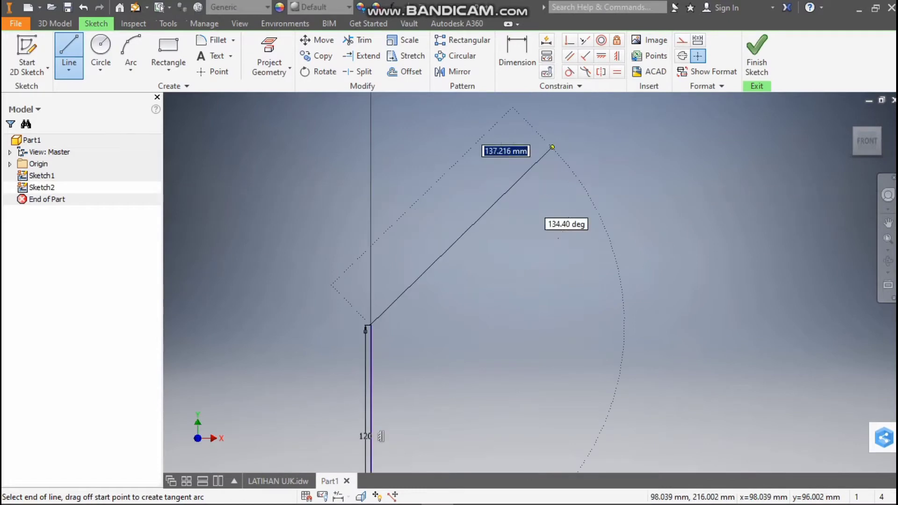
scroll(472, 213, down, 6)
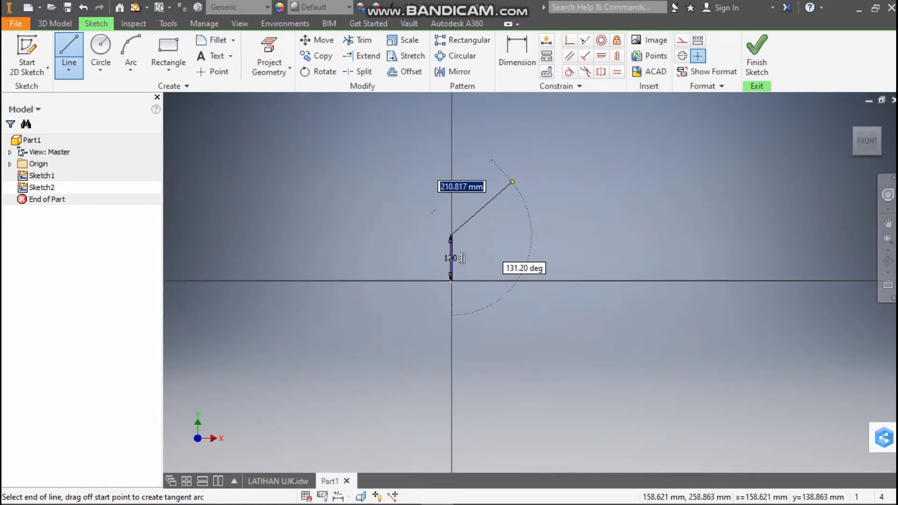
click(278, 481)
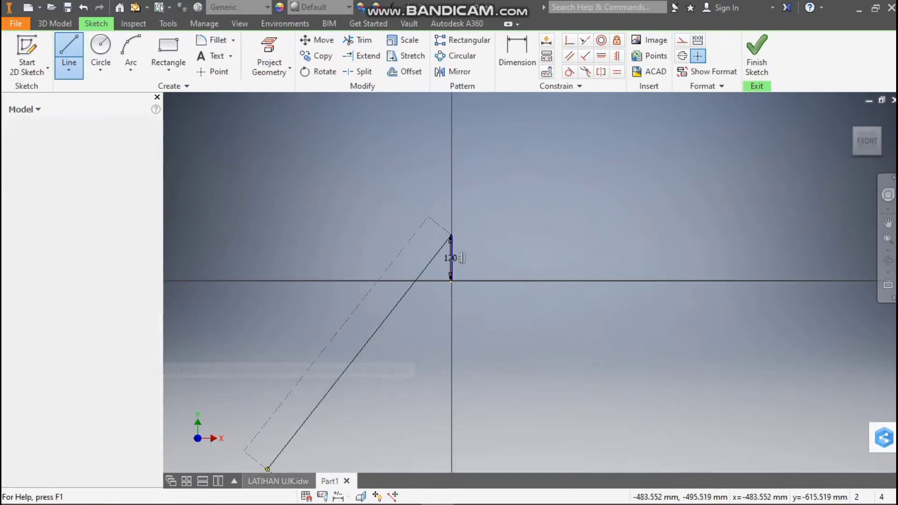
scroll(505, 188, down, 5)
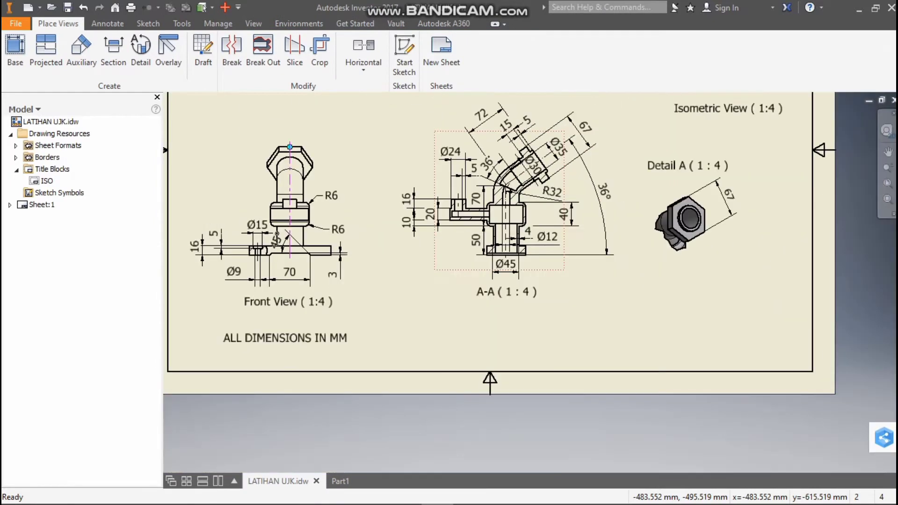
scroll(480, 112, up, 4)
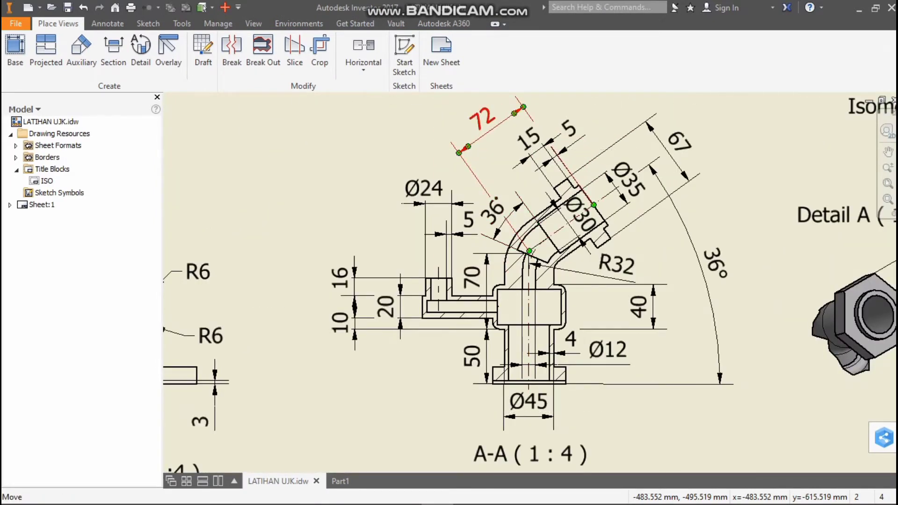
click(340, 481)
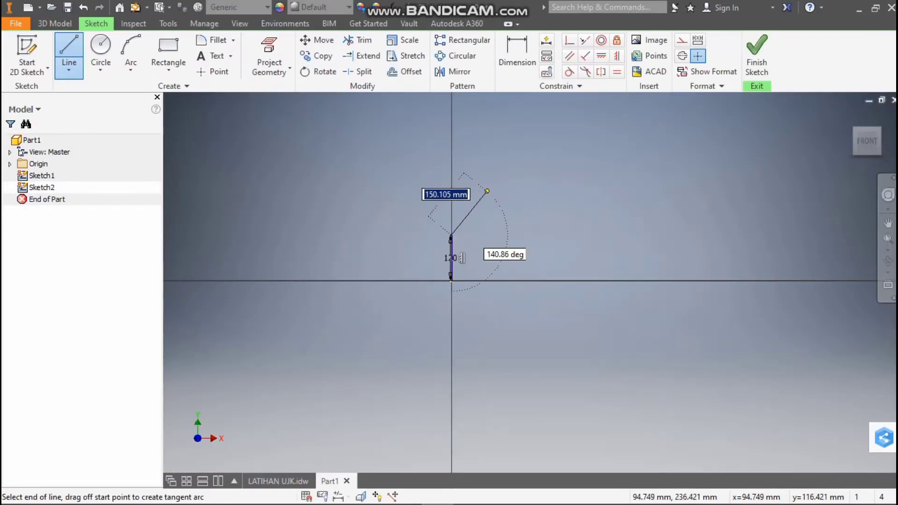
text(7)
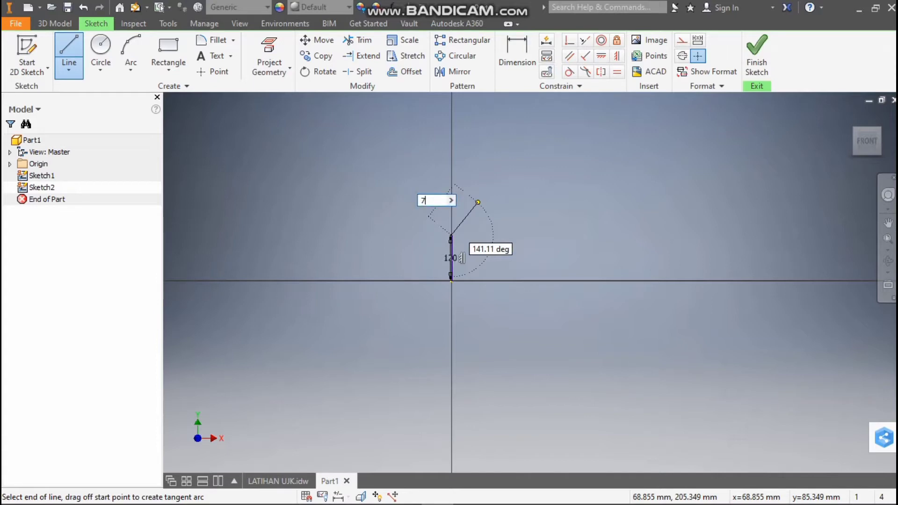
text(2)
key(Return)
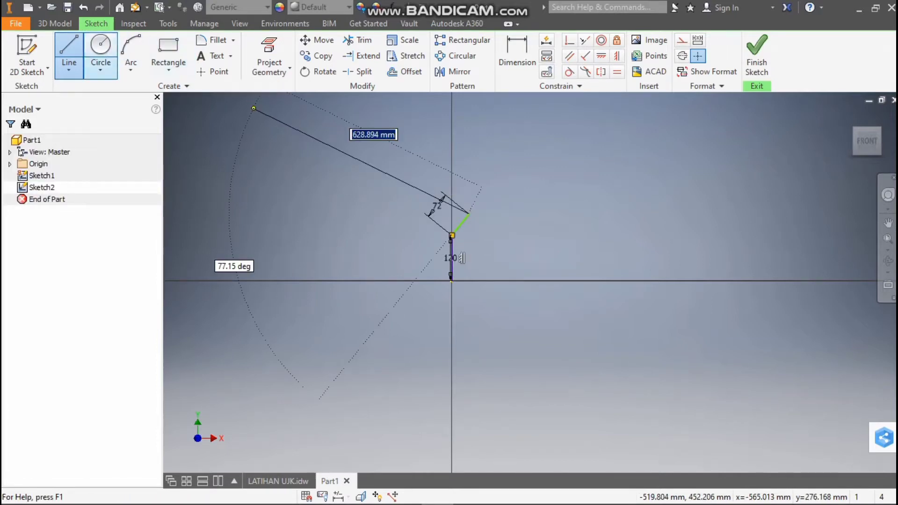
click(517, 51)
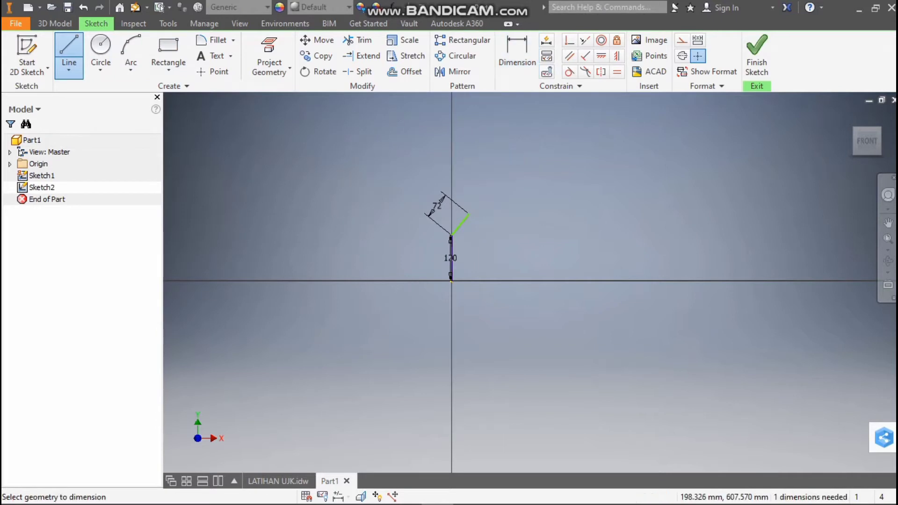
click(280, 482)
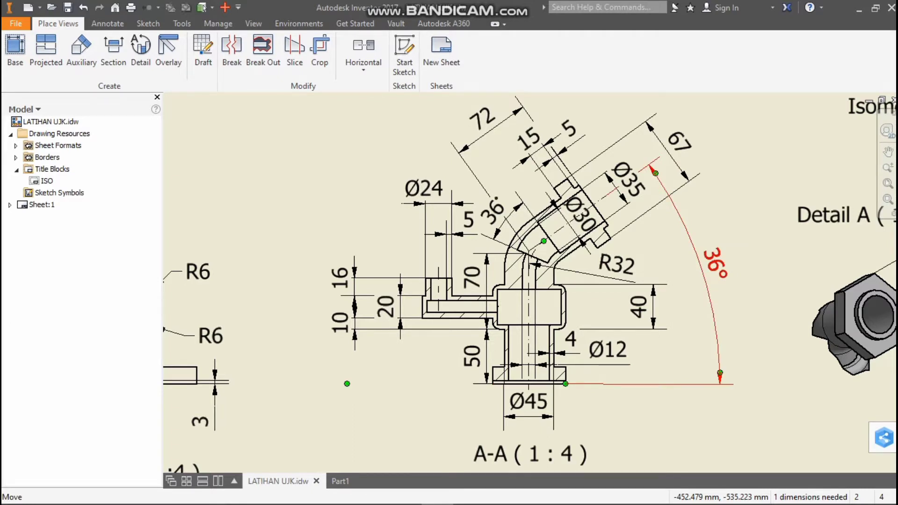
click(340, 481)
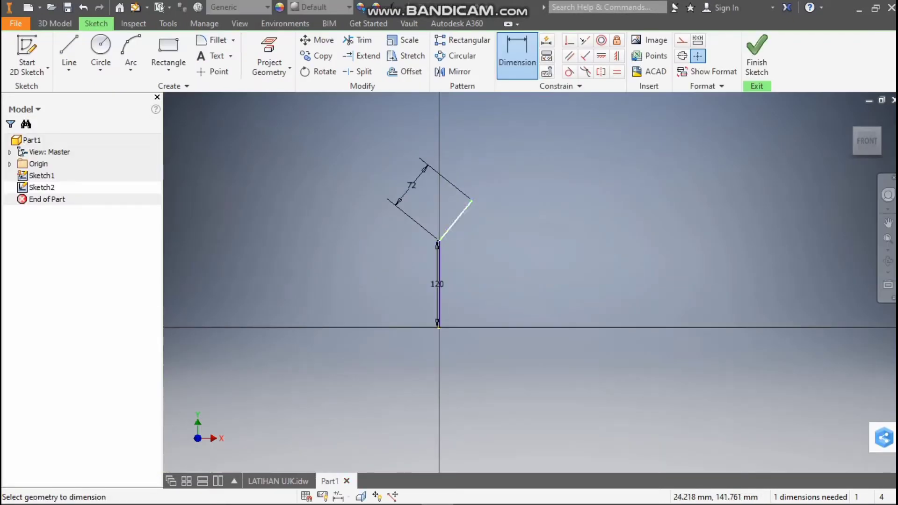
click(454, 221)
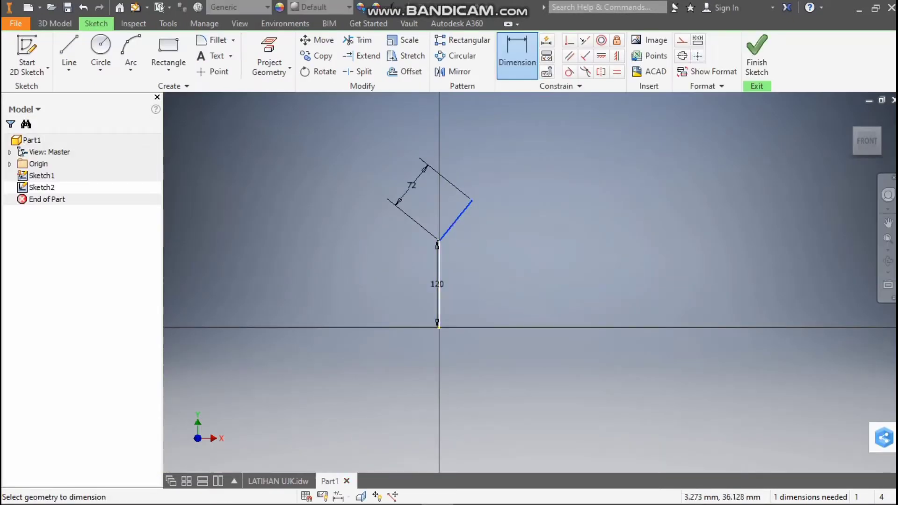
click(441, 301)
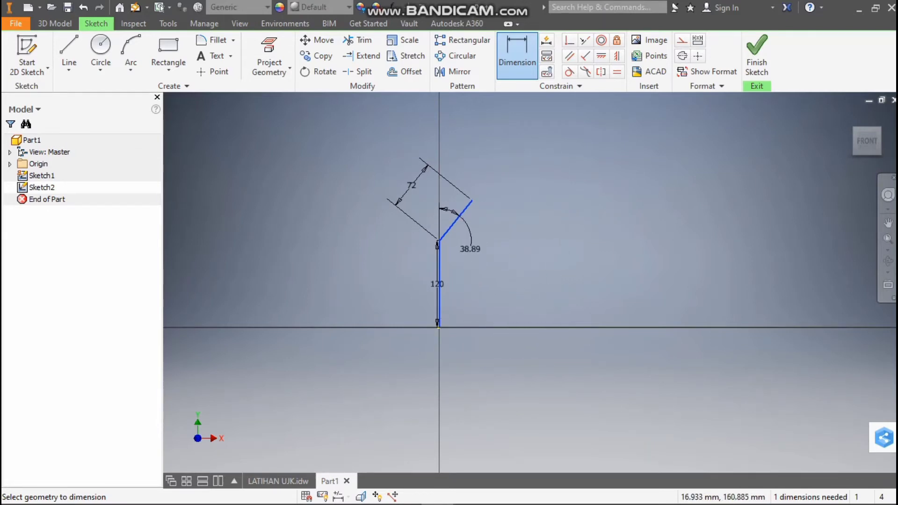
scroll(456, 212, down, 4)
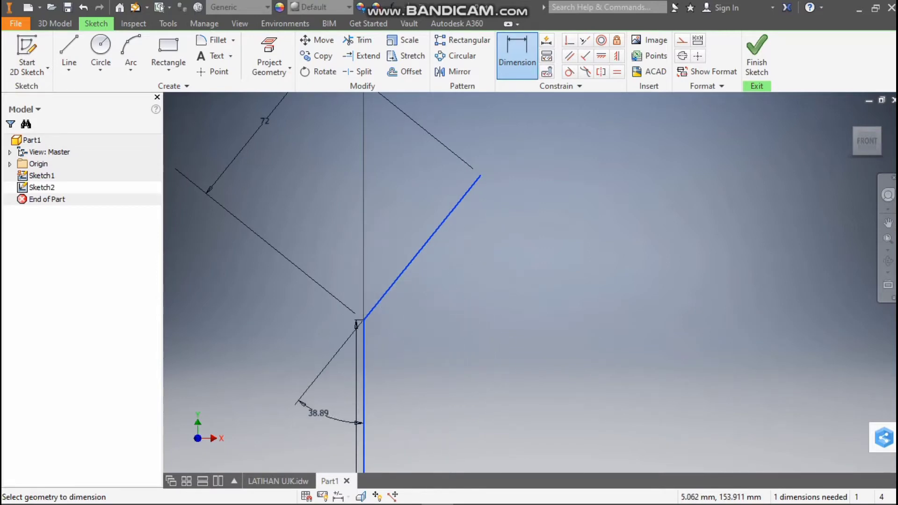
click(278, 481)
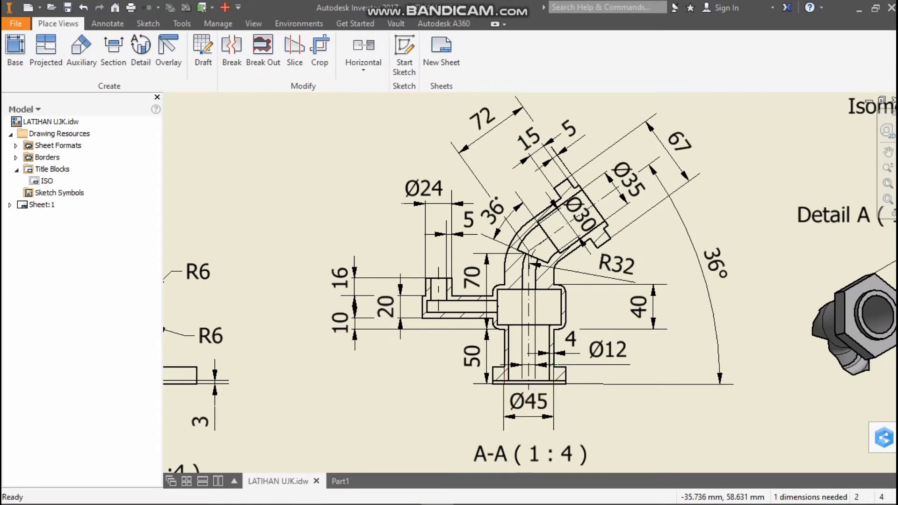
click(340, 481)
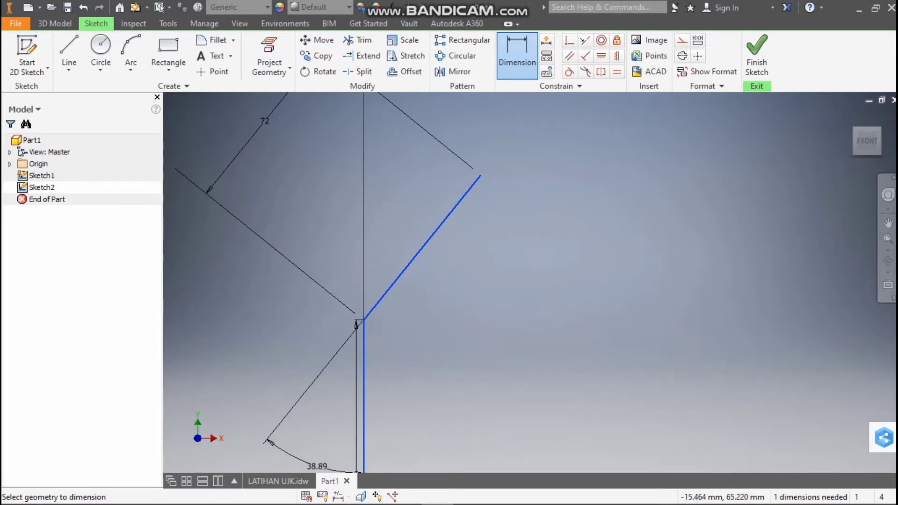
click(278, 481)
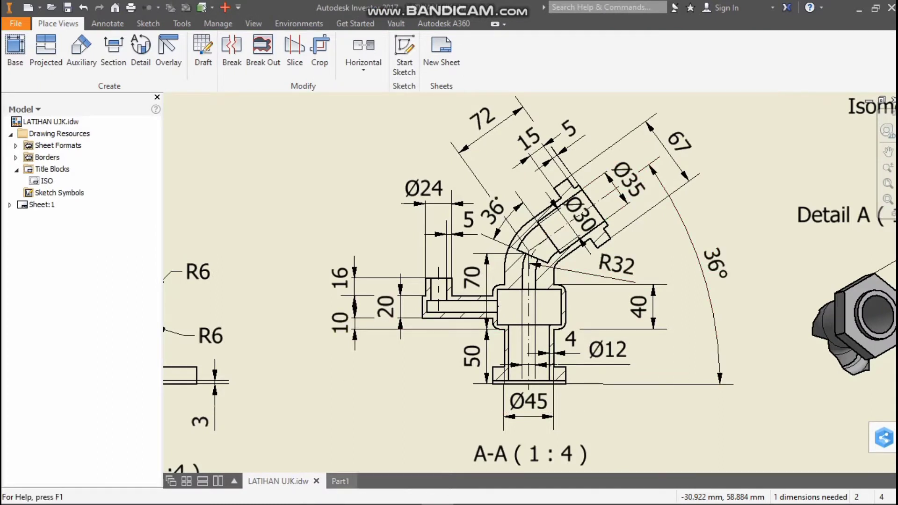
click(340, 481)
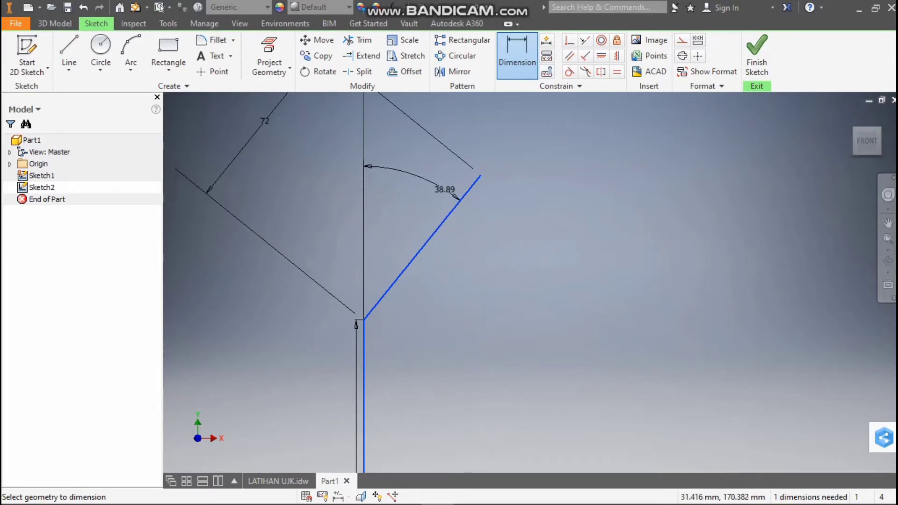
scroll(450, 241, down, 5)
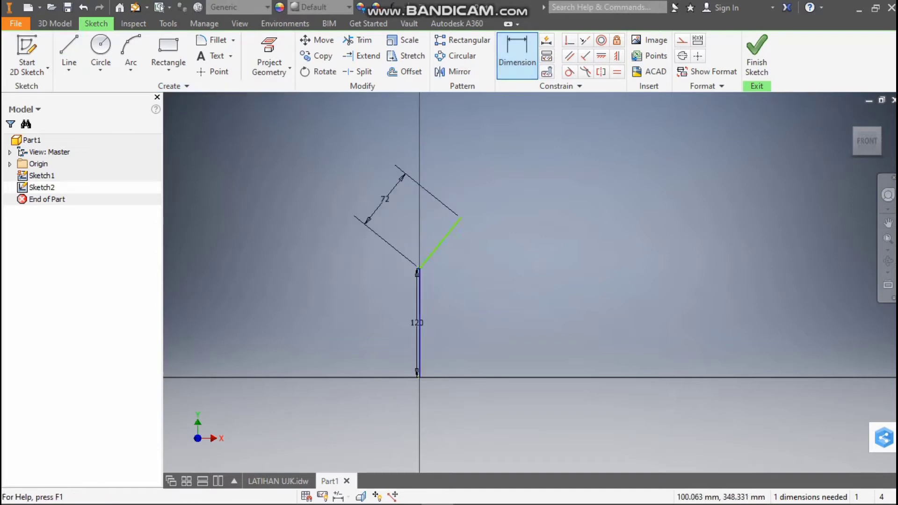
Dimension the angle between the inclined line and the vertical line's extension as 36 degrees
click(421, 282)
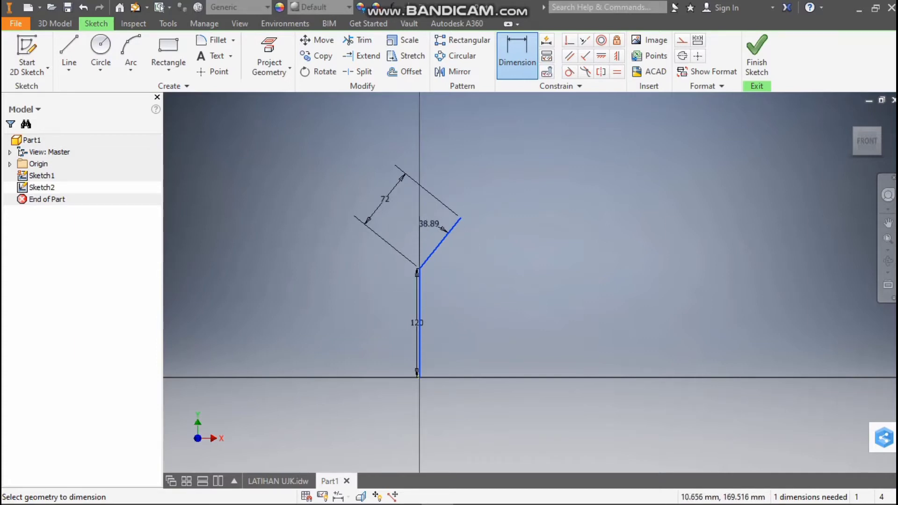
click(429, 224)
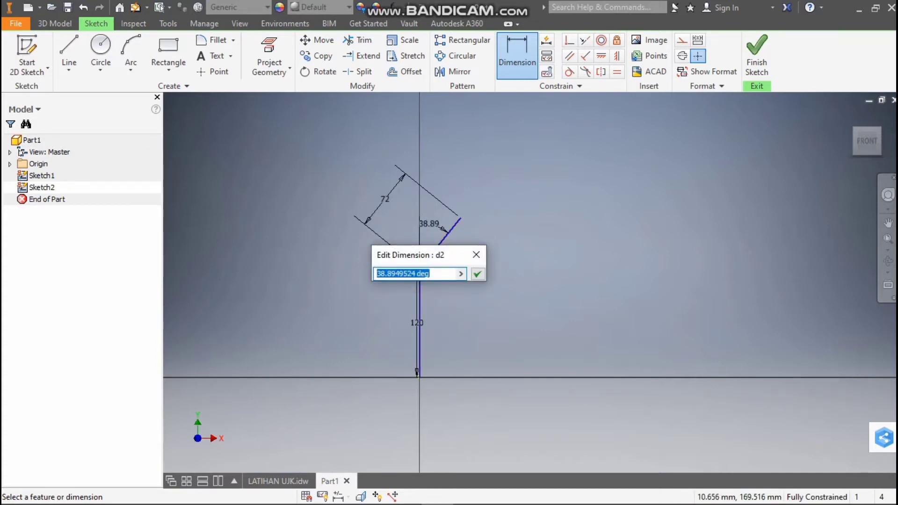
text(36)
key(Return)
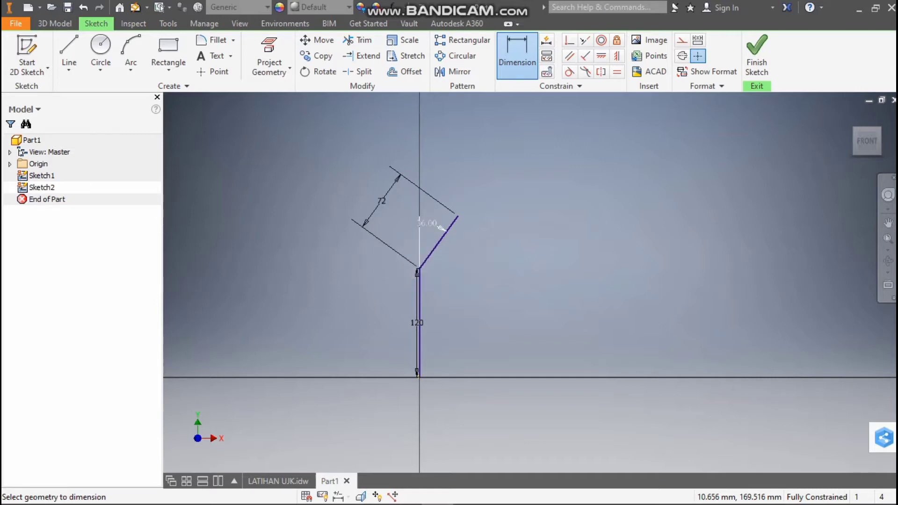
scroll(450, 260, down, 5)
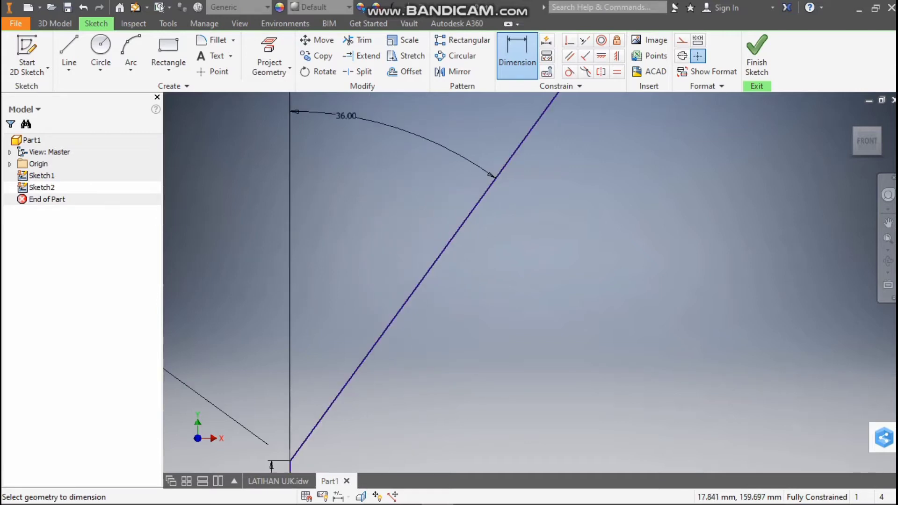
scroll(412, 186, up, 5)
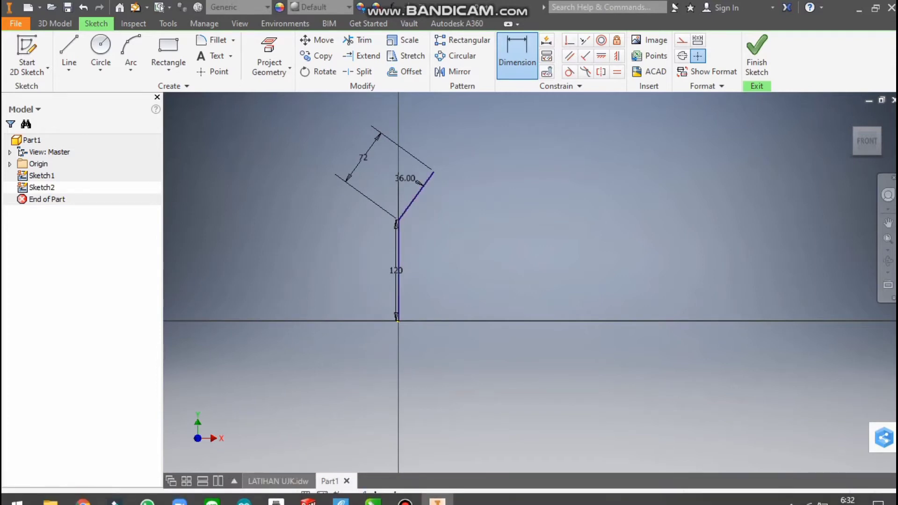
Recheck section A-A, then remove the 36-degree angle dimension and the 72 mm inclined line from the sketch
click(278, 480)
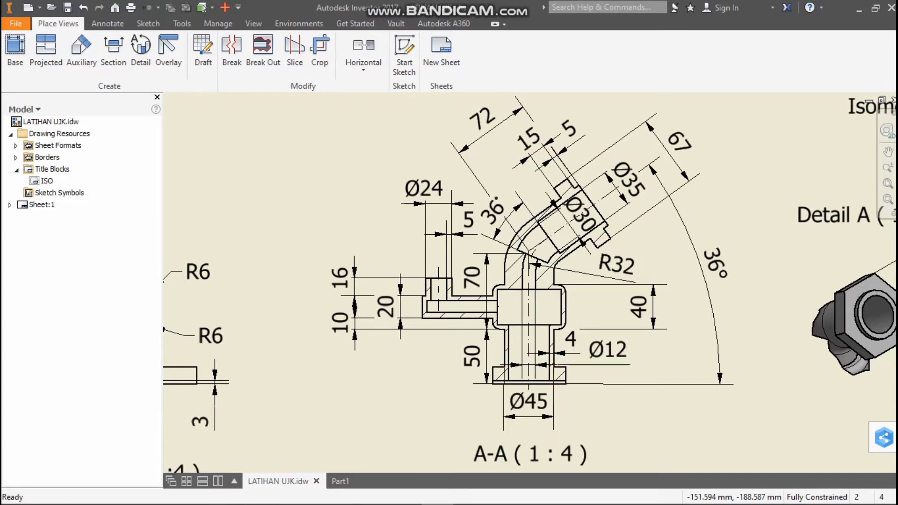
click(340, 480)
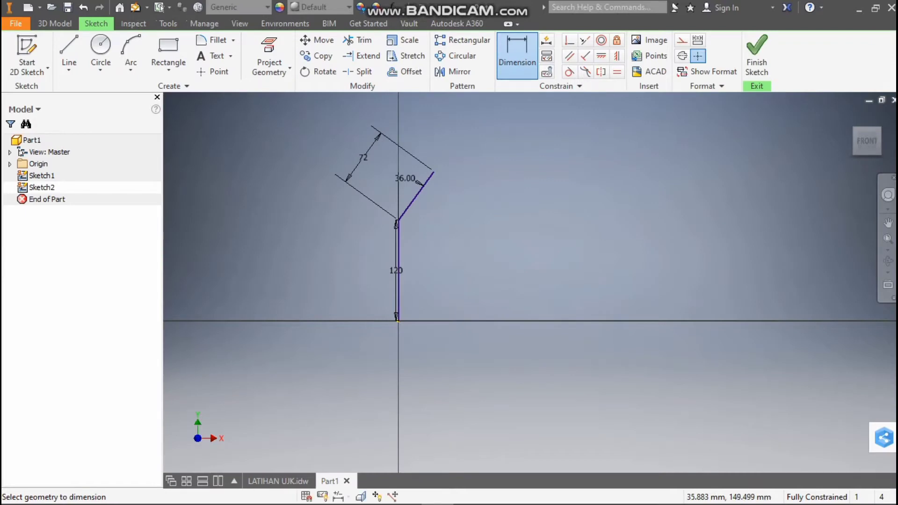
key(Escape)
key(Escape)
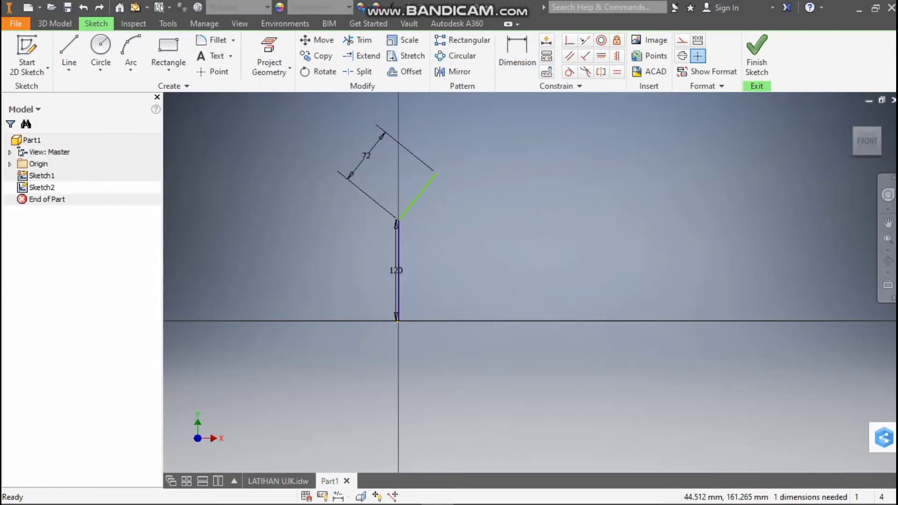
key(Delete)
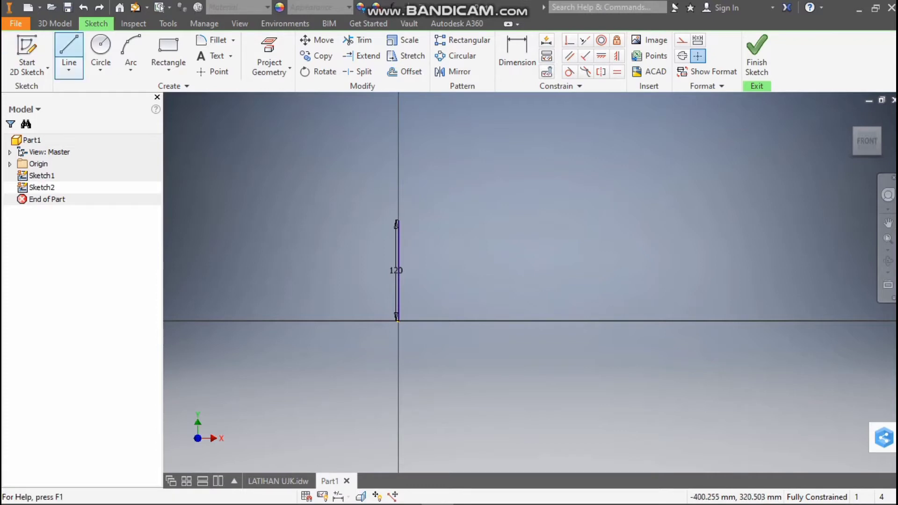
Draw a 72 mm inclined line up from the top end of the 120 mm vertical line
click(69, 51)
click(398, 220)
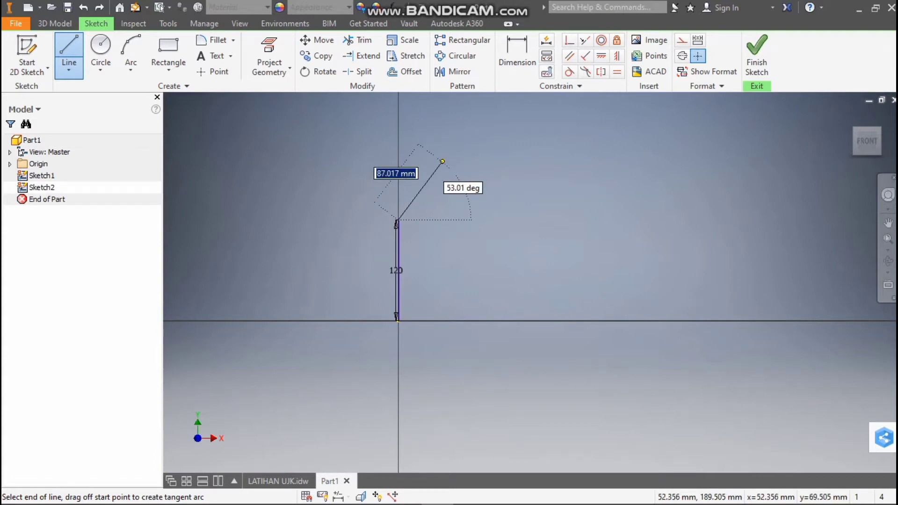
text(72)
key(Return)
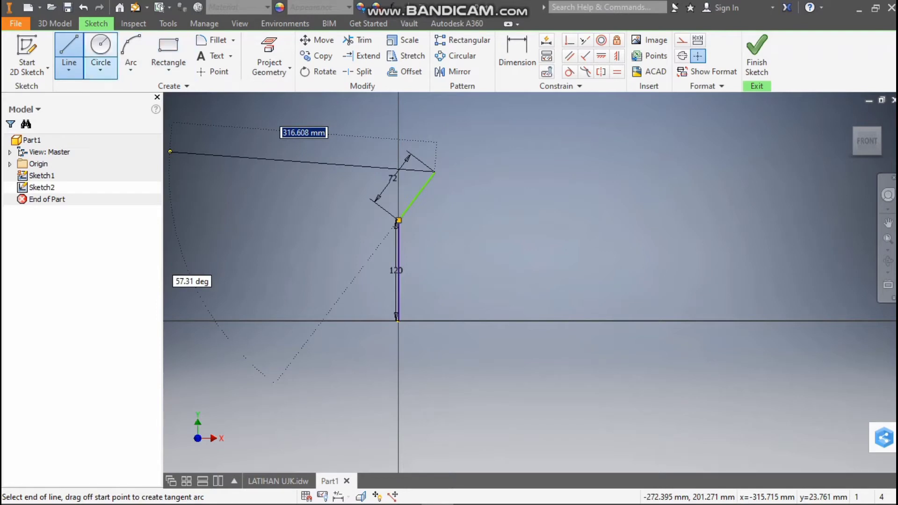
Draw a horizontal helper line from the origin in the positive X direction
click(69, 55)
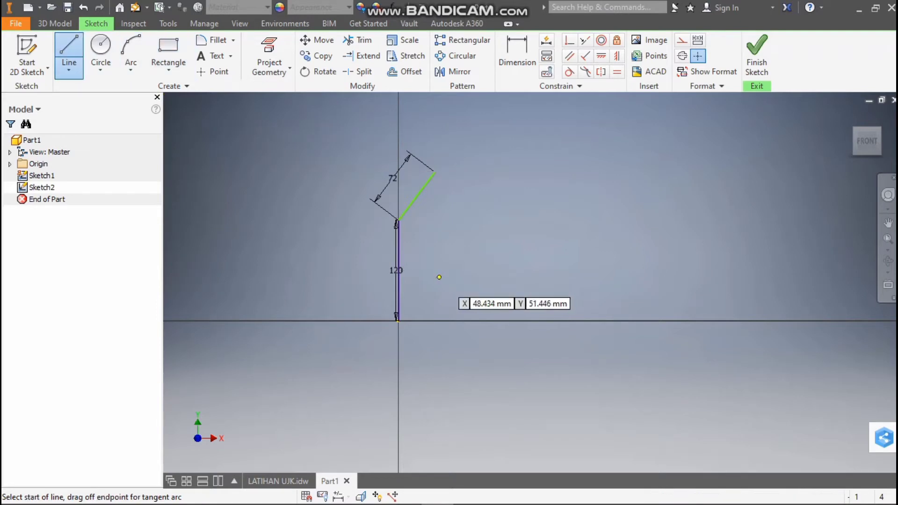
click(401, 320)
click(478, 320)
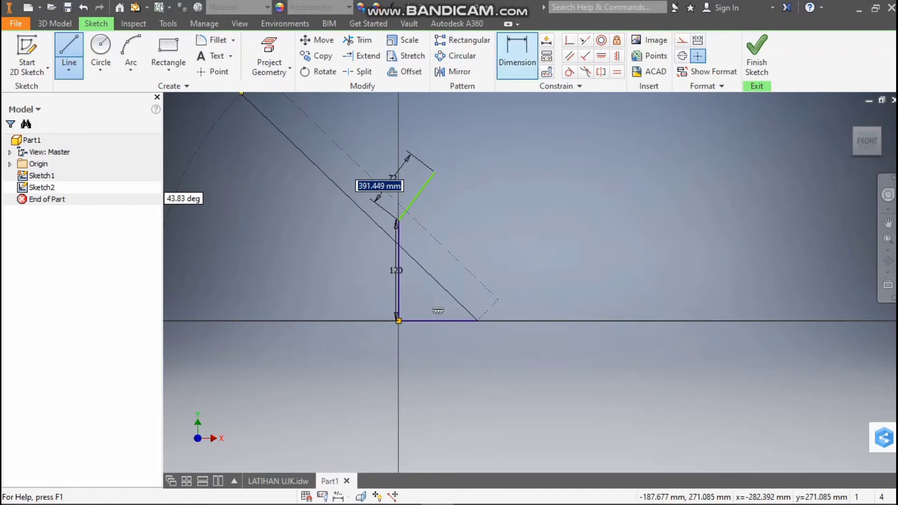
Dimension the inclined line at 36 degrees to the horizontal helper line and delete that helper line
click(517, 51)
click(413, 198)
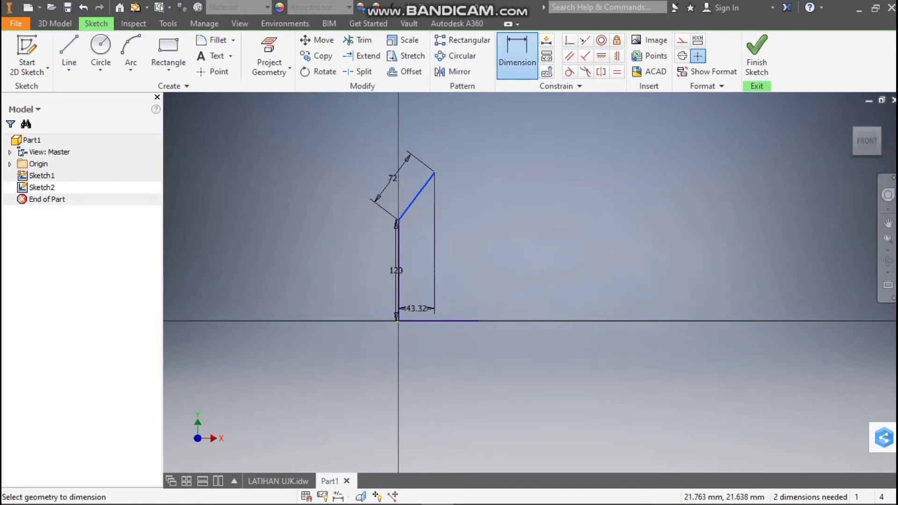
click(421, 320)
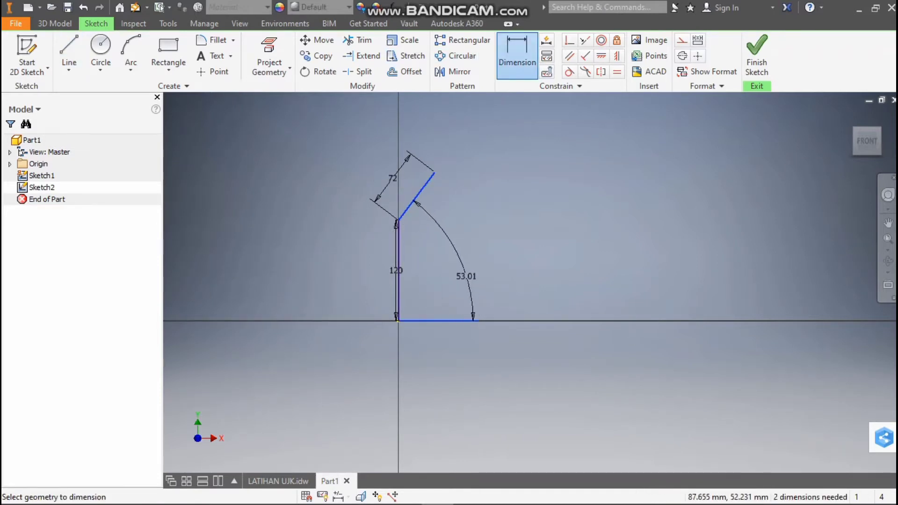
click(466, 276)
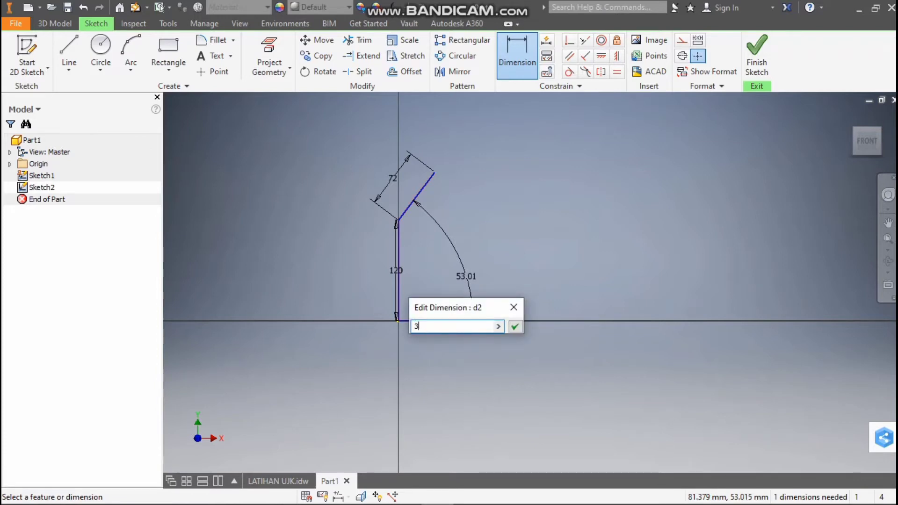
key(Return)
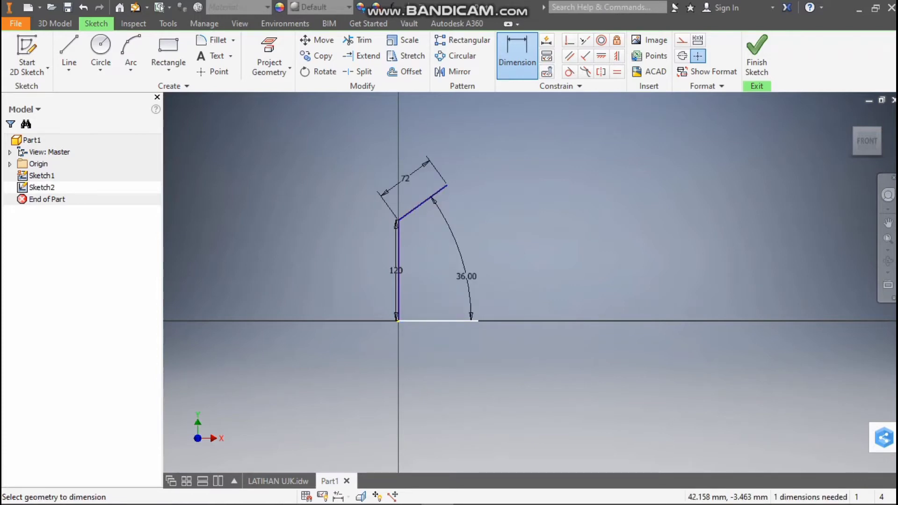
key(Escape)
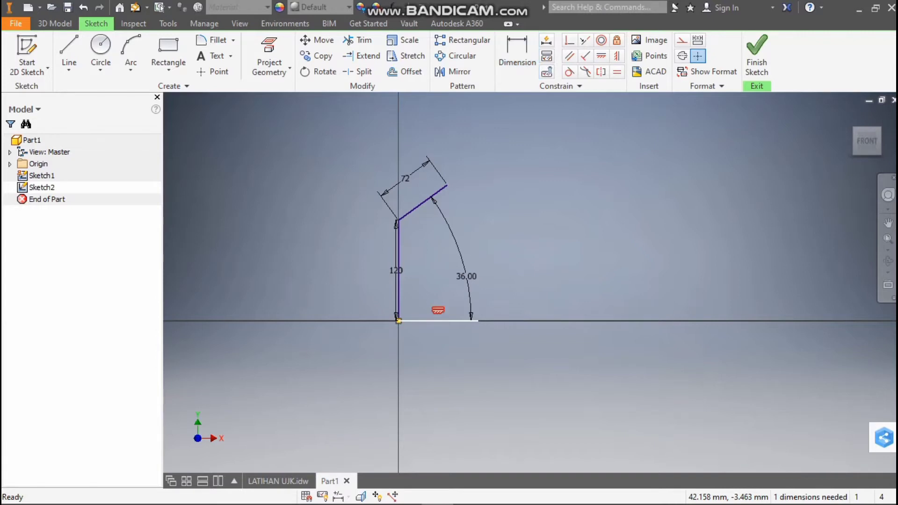
key(Delete)
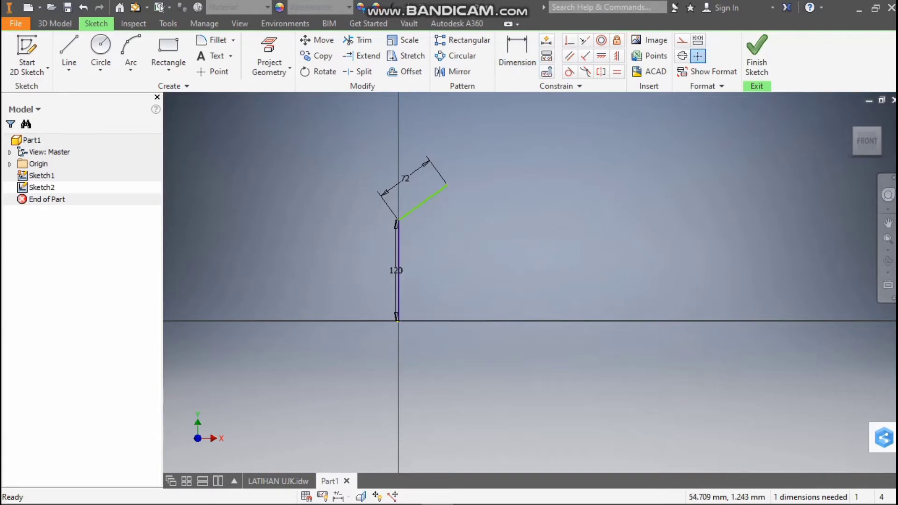
Check the bend radius in section A-A of LATIHAN UJK.idw and fillet the corner between the vertical and inclined lines with 32 mm
click(291, 481)
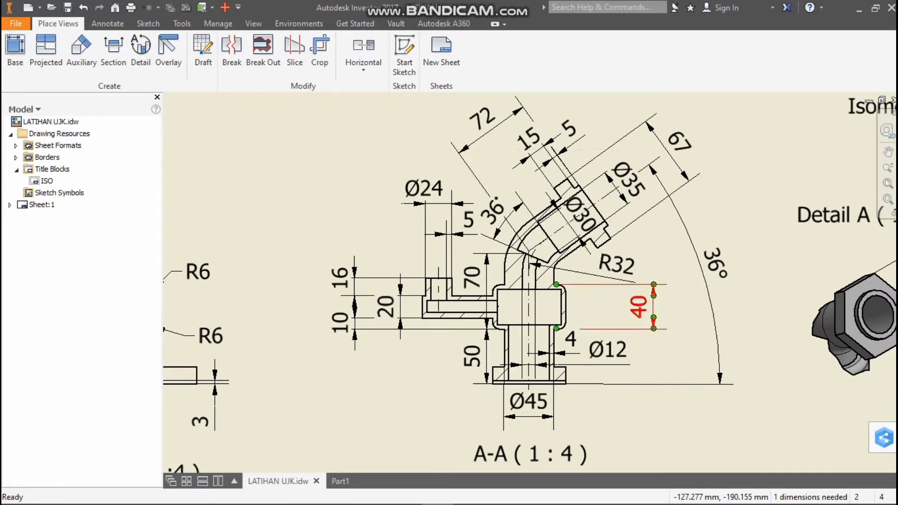
scroll(531, 249, down, 3)
scroll(527, 254, up, 3)
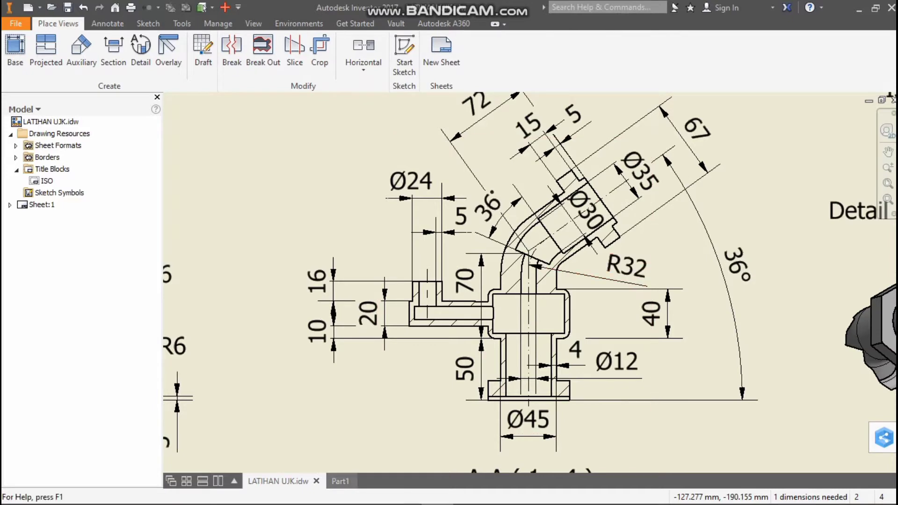
click(340, 481)
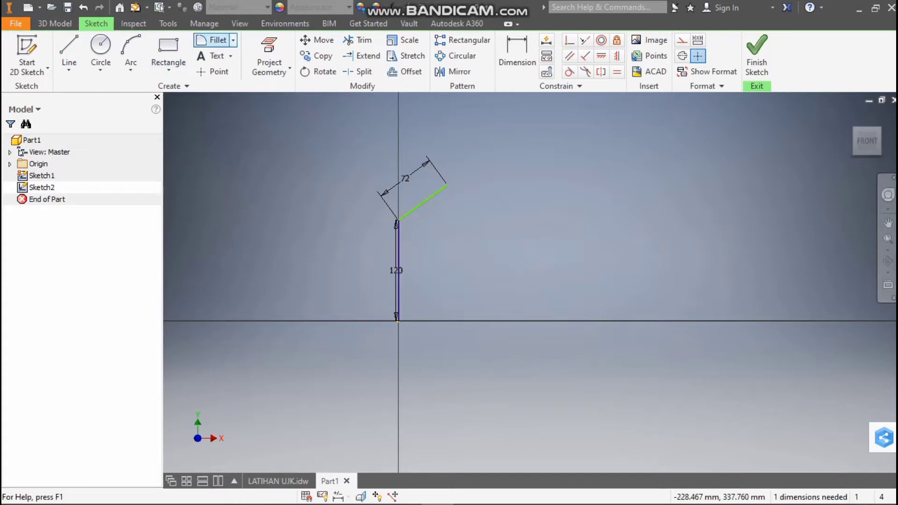
click(217, 40)
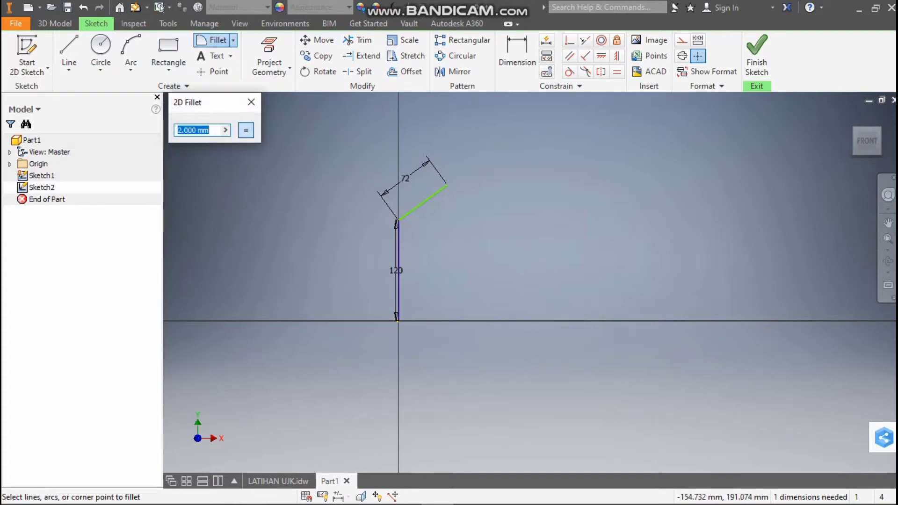
text(32)
click(421, 204)
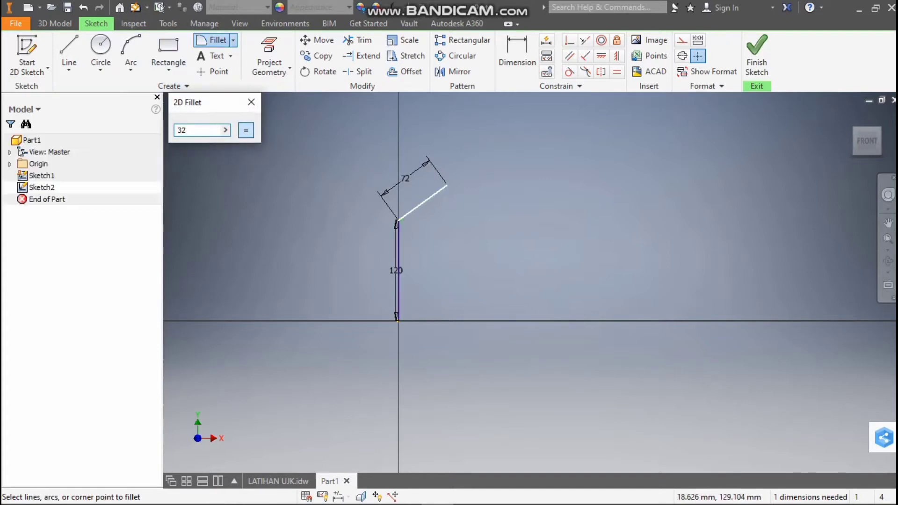
click(398, 241)
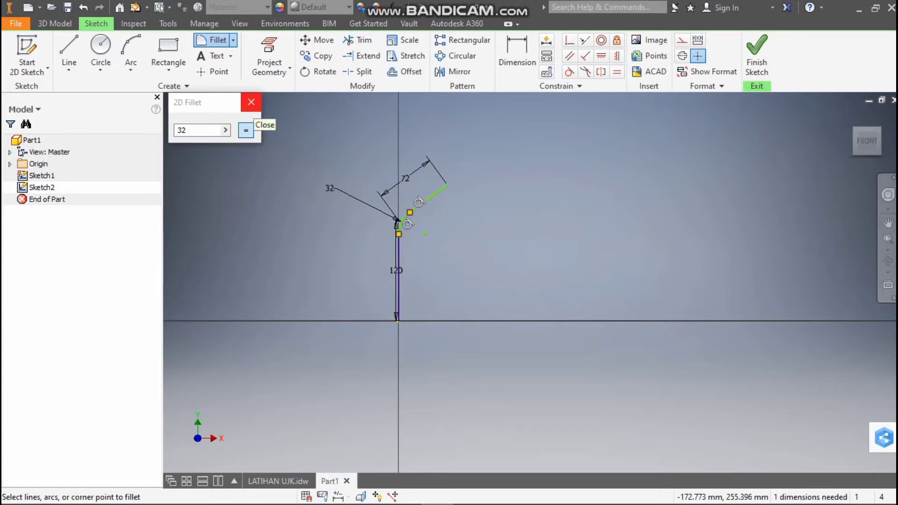
click(252, 102)
Inspect the filleted path in the sketch and compare it with the dimensions in section A-A of LATIHAN UJK.idw
scroll(422, 211, up, 3)
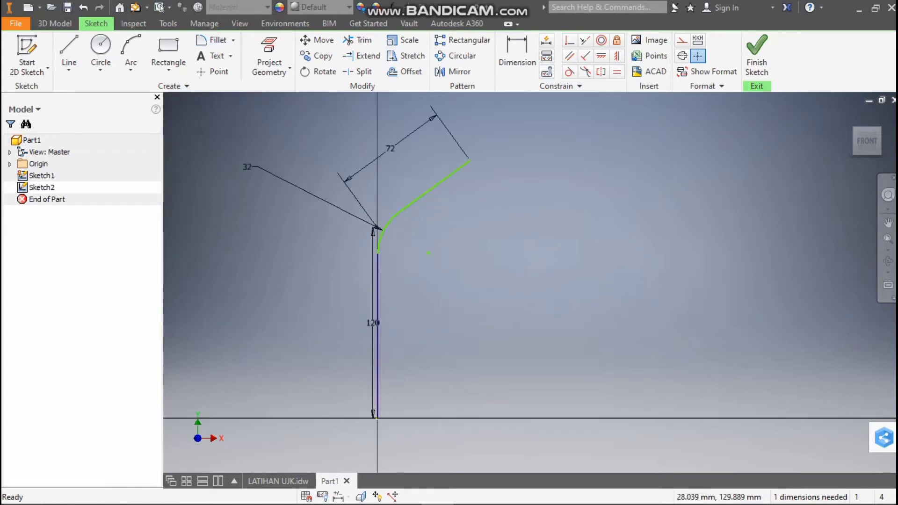
scroll(420, 220, down, 2)
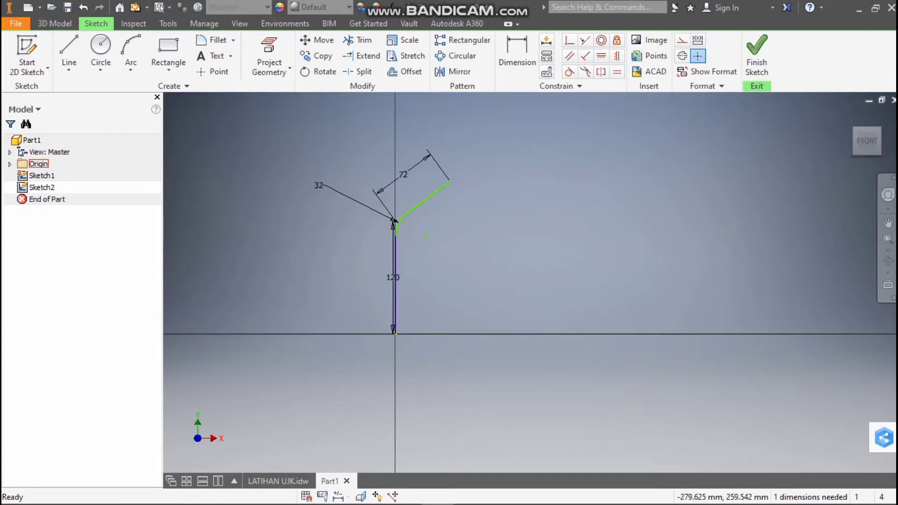
click(289, 480)
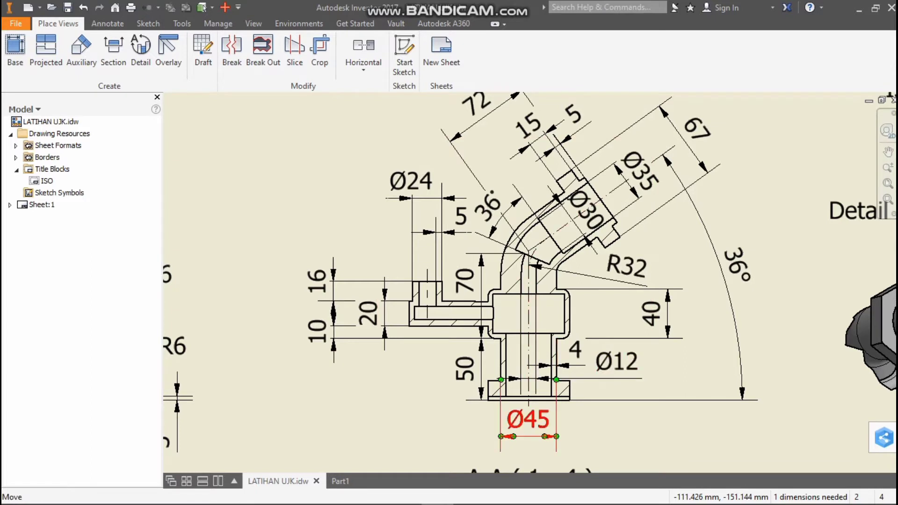
mouse_move(340, 481)
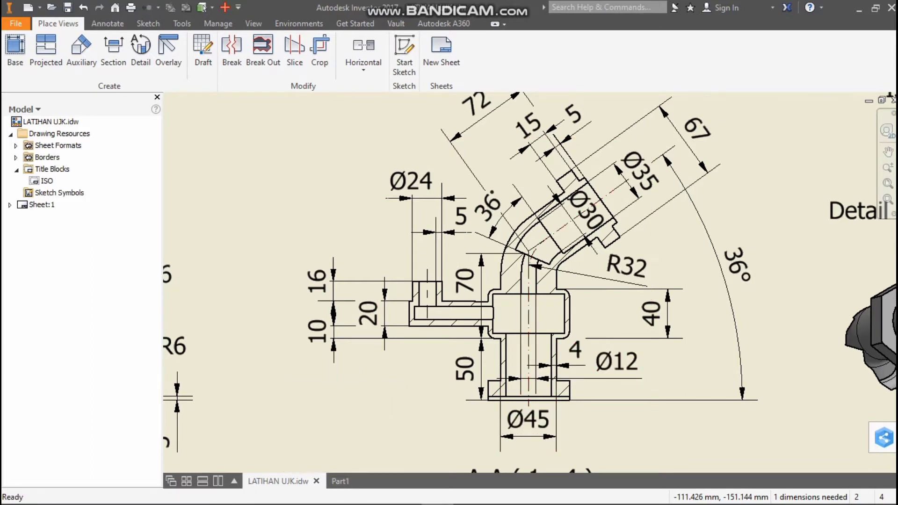
click(340, 481)
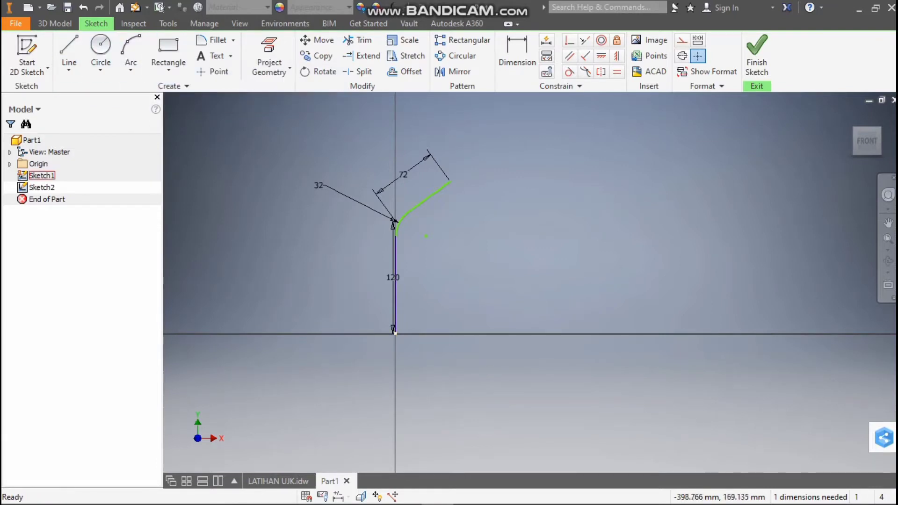
click(55, 23)
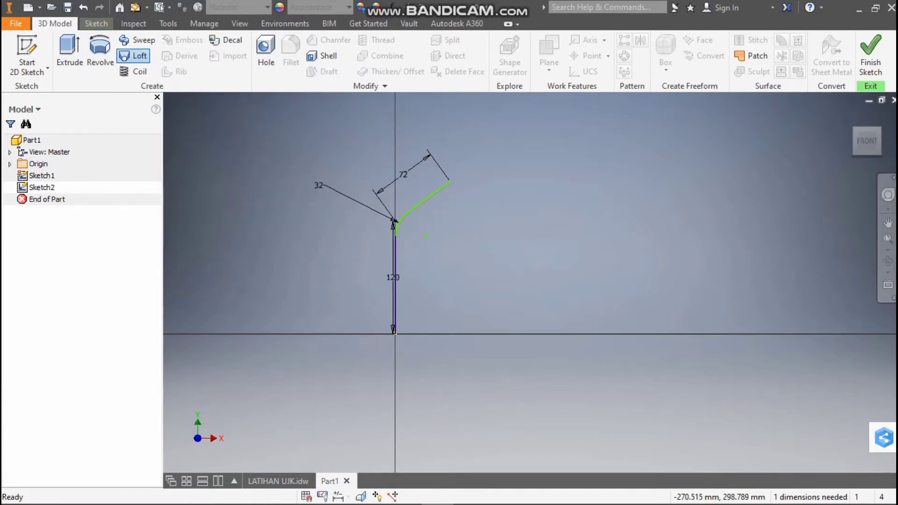
click(136, 55)
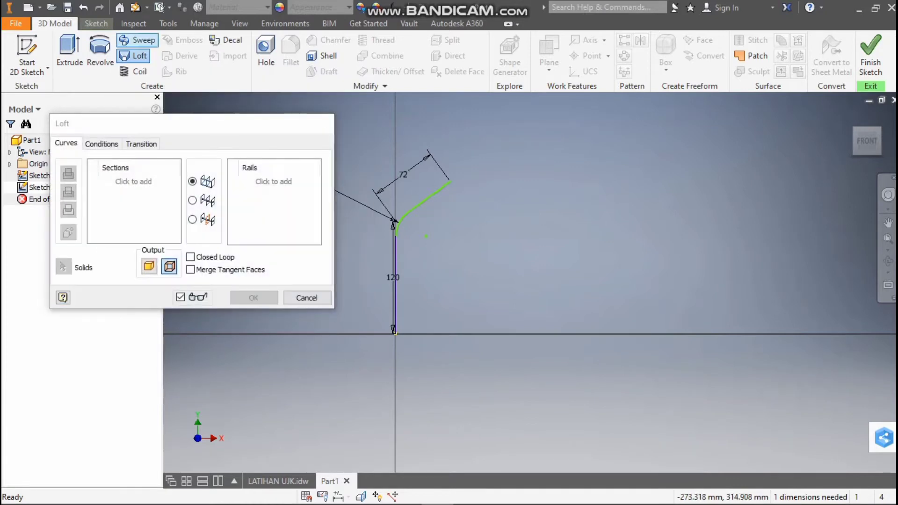
key(Escape)
click(137, 40)
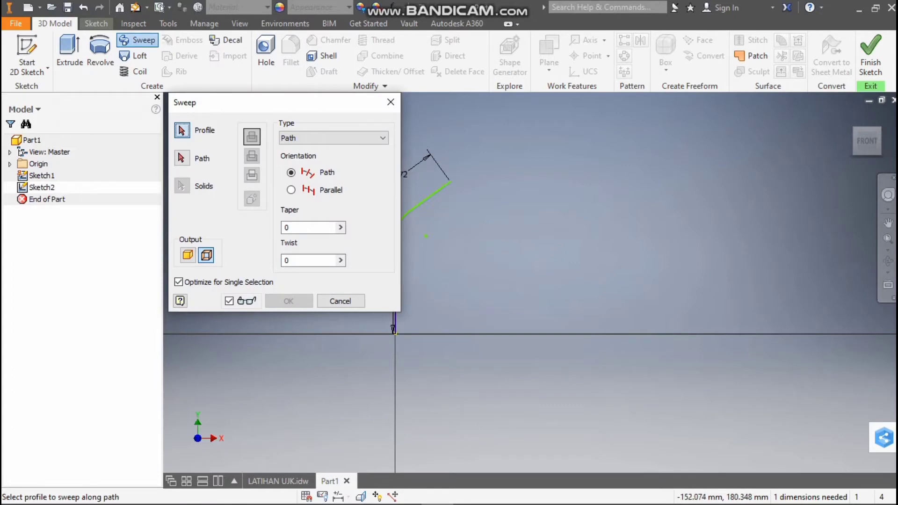
drag(280, 106, 660, 135)
click(422, 202)
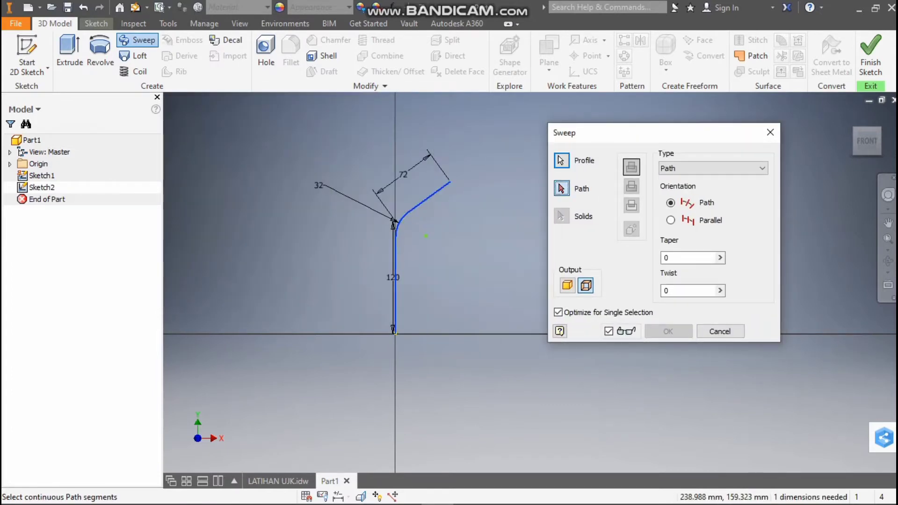
click(769, 133)
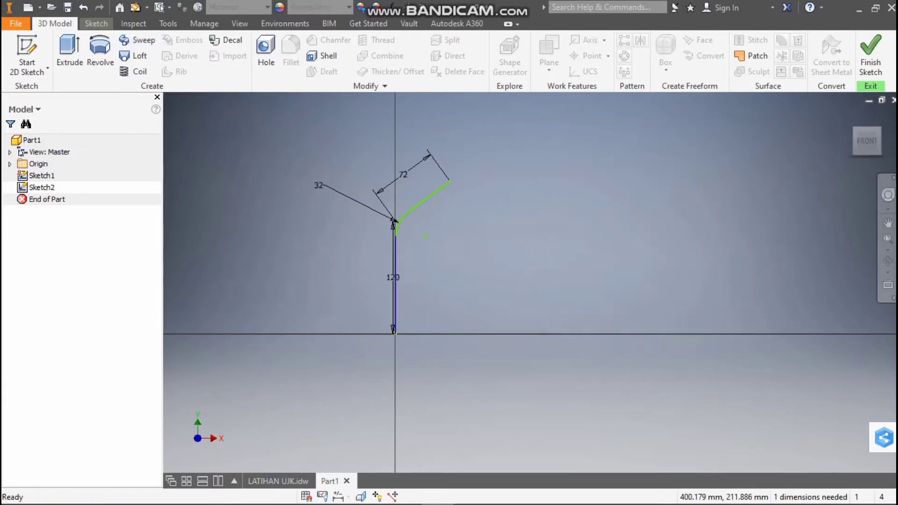
Locate the XZ Plane among the origin planes and view the model from the bottom
click(9, 165)
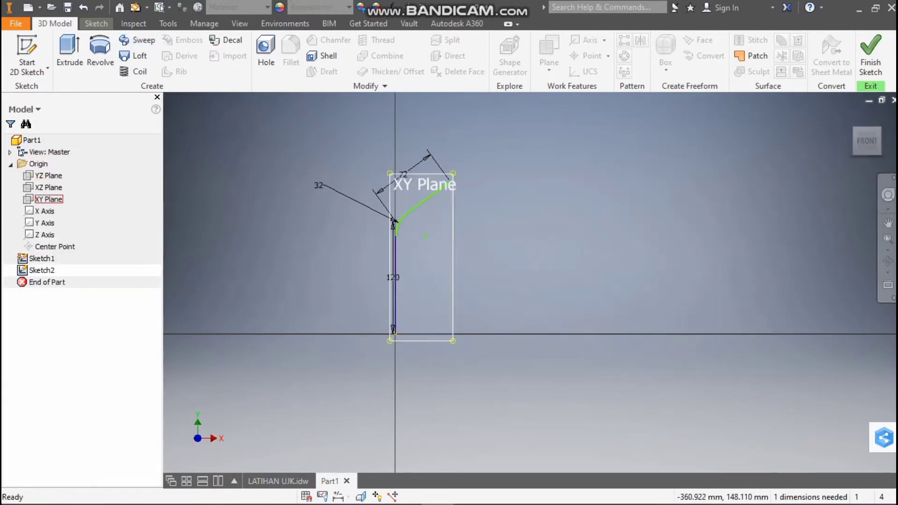
click(50, 188)
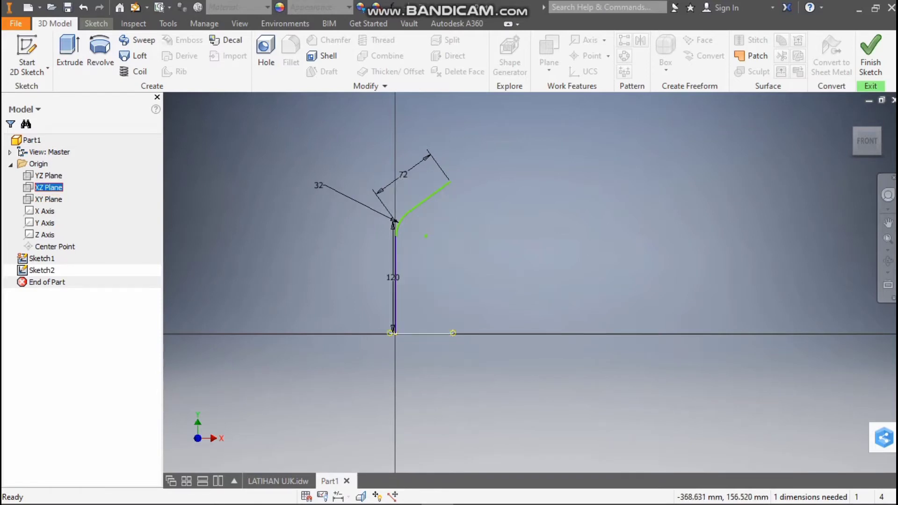
right_click(48, 185)
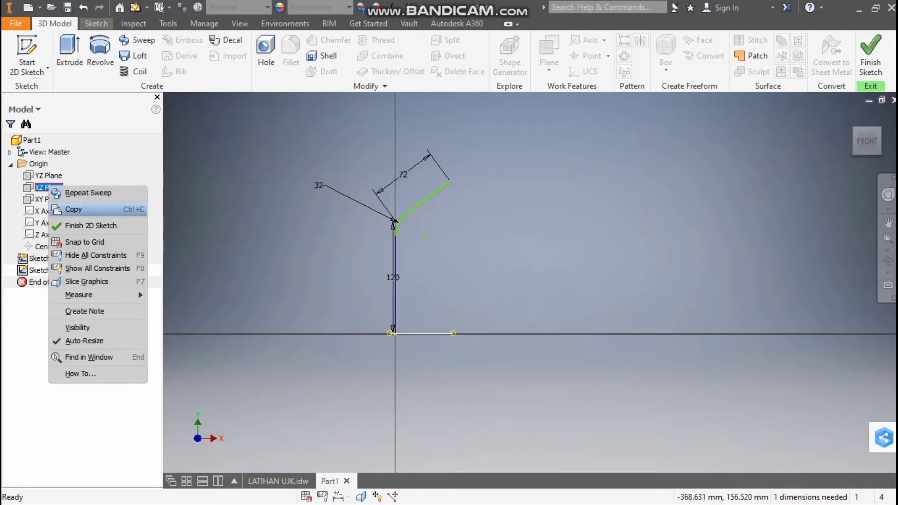
click(35, 187)
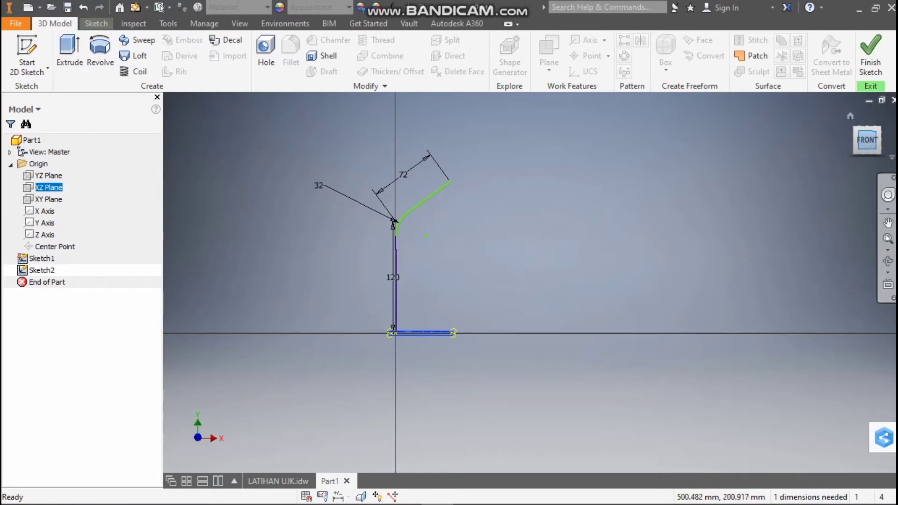
drag(865, 140, 866, 117)
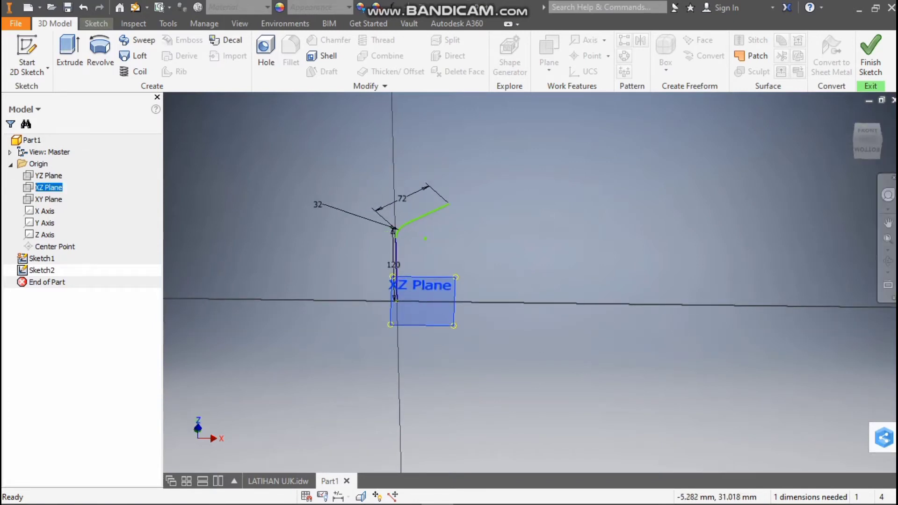
scroll(391, 305, down, 5)
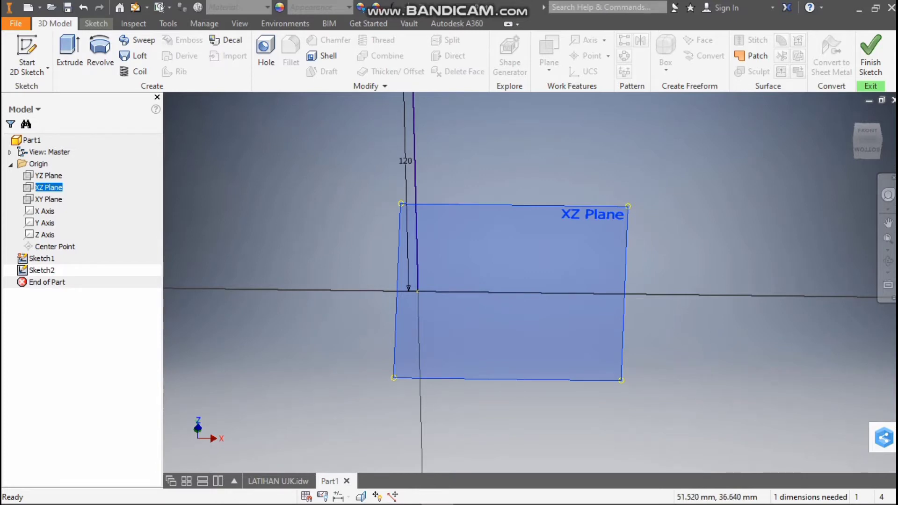
click(575, 214)
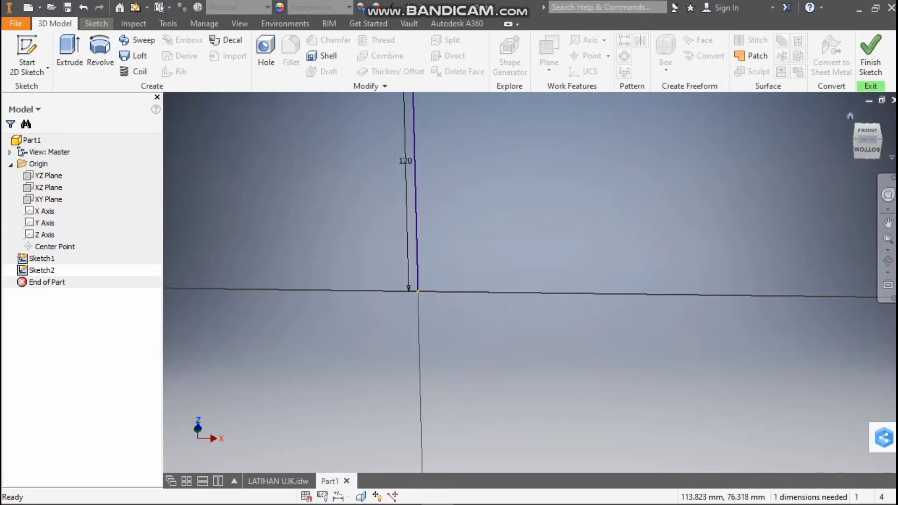
click(867, 156)
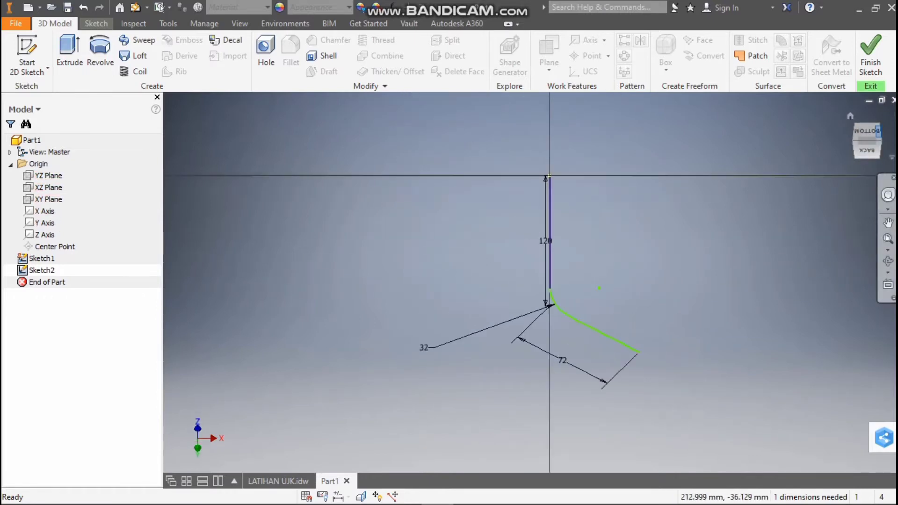
click(867, 135)
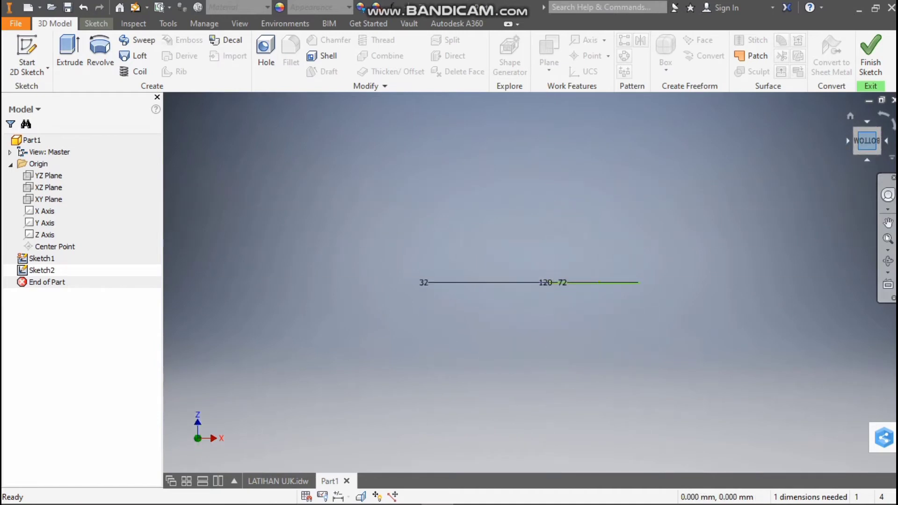
mouse_move(867, 139)
mouse_down()
mouse_move(865, 187)
mouse_move(867, 152)
mouse_up()
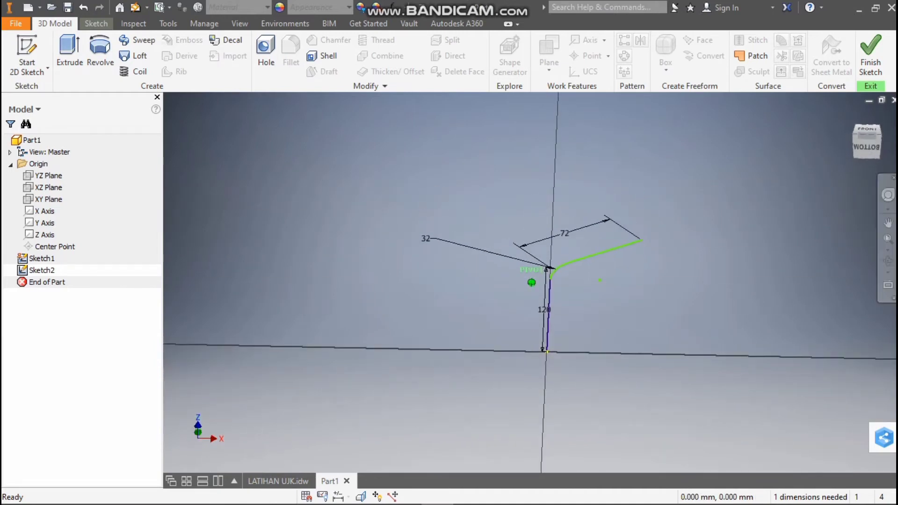
click(867, 146)
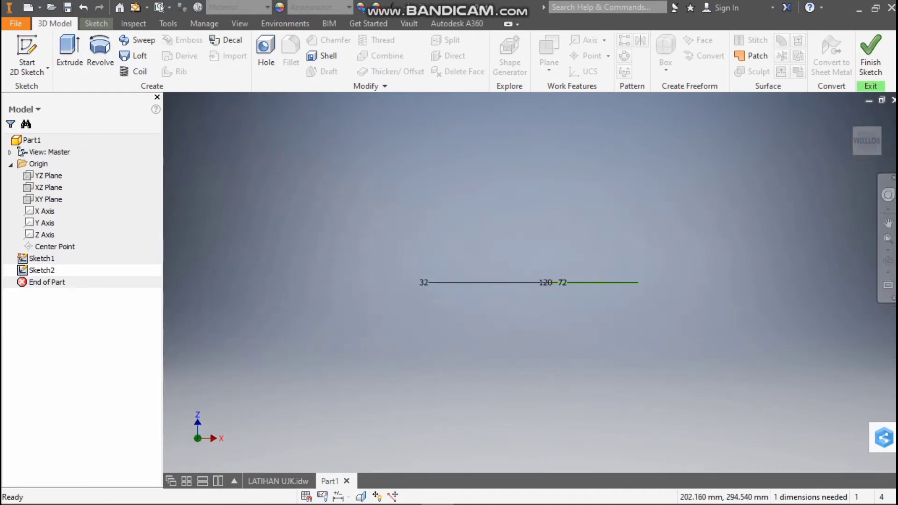
click(49, 187)
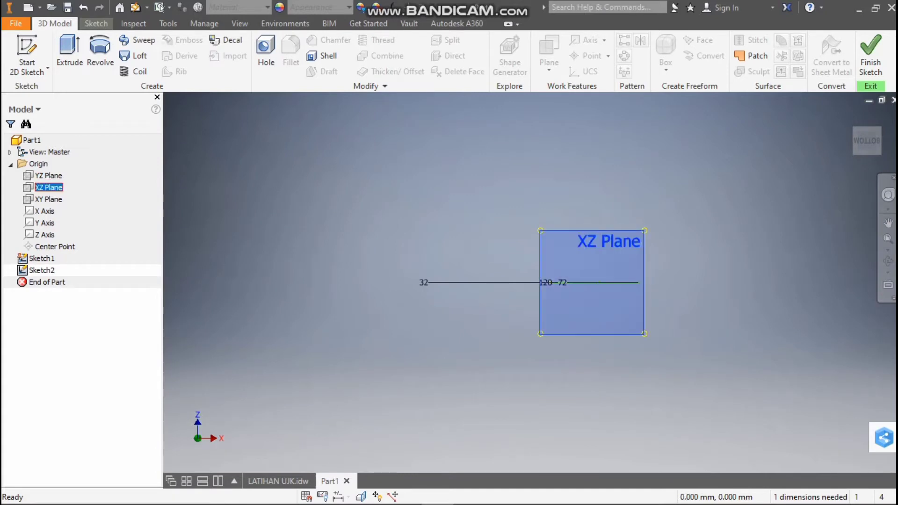
right_click(47, 186)
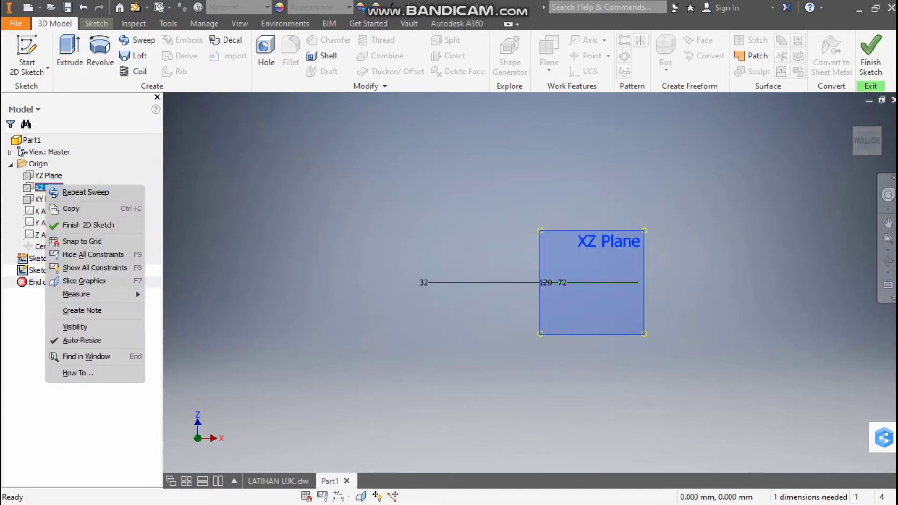
key(Escape)
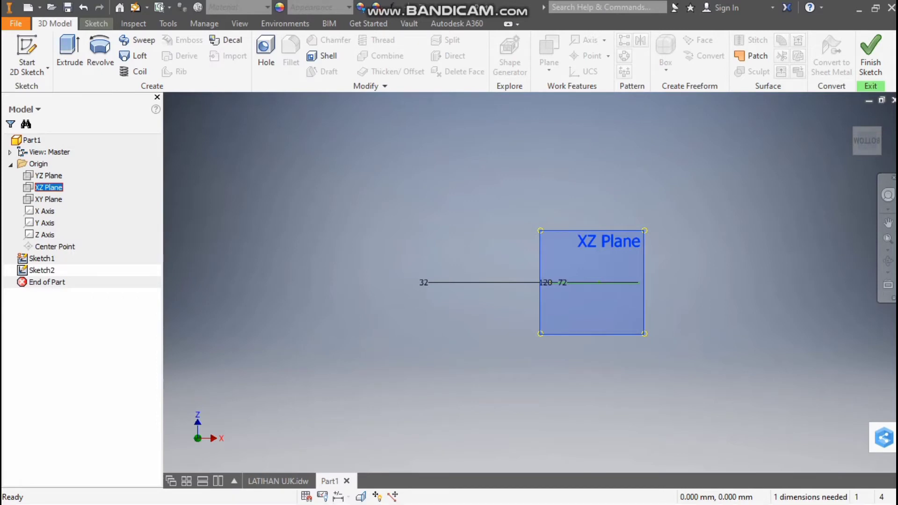
right_click(593, 229)
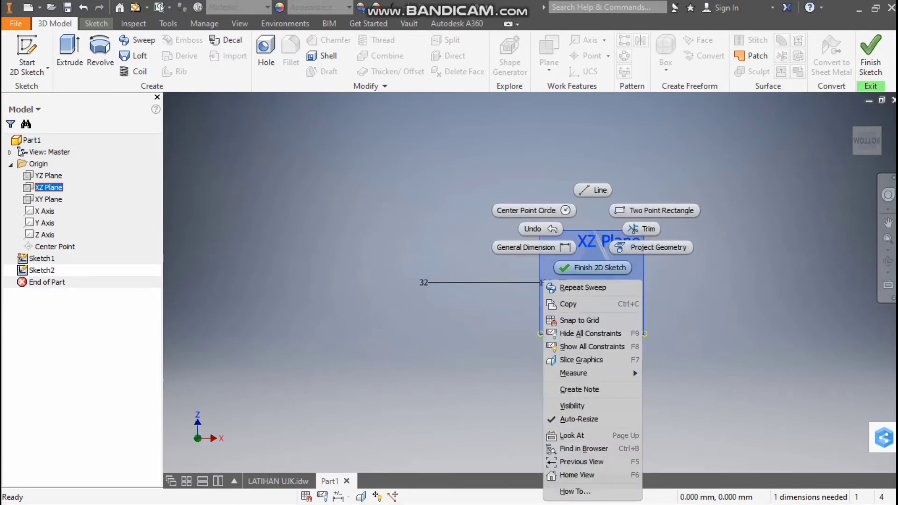
key(Escape)
scroll(637, 260, down, 3)
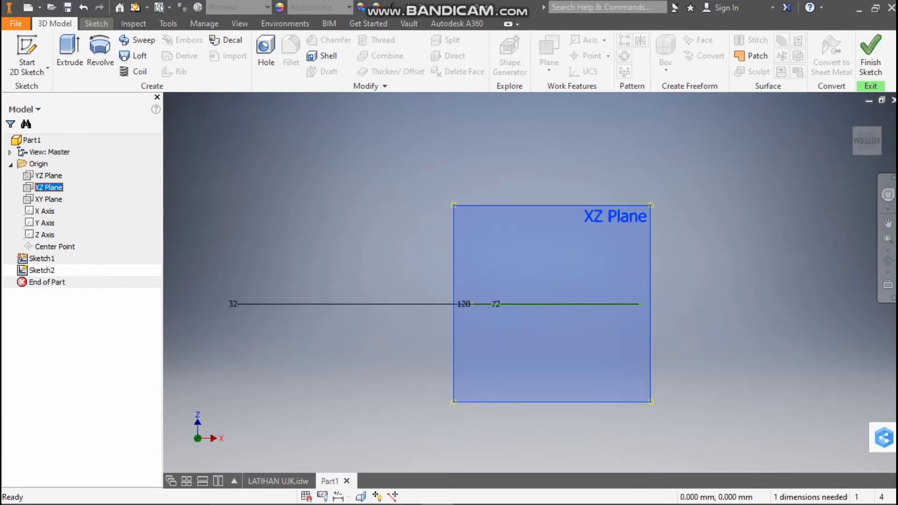
click(96, 23)
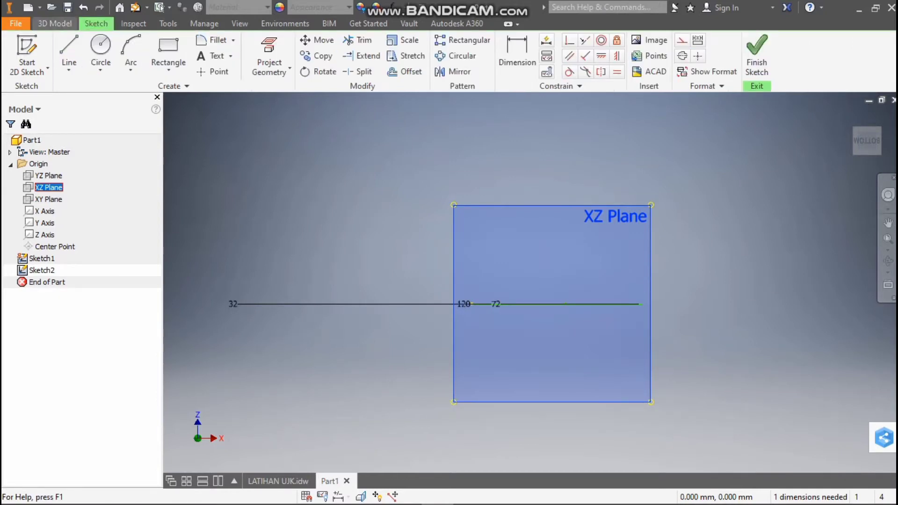
click(55, 24)
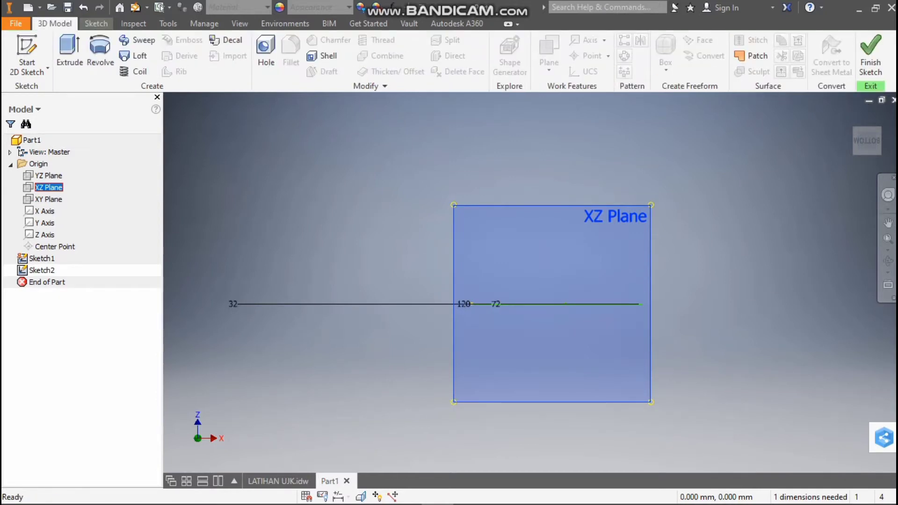
key(Escape)
click(49, 187)
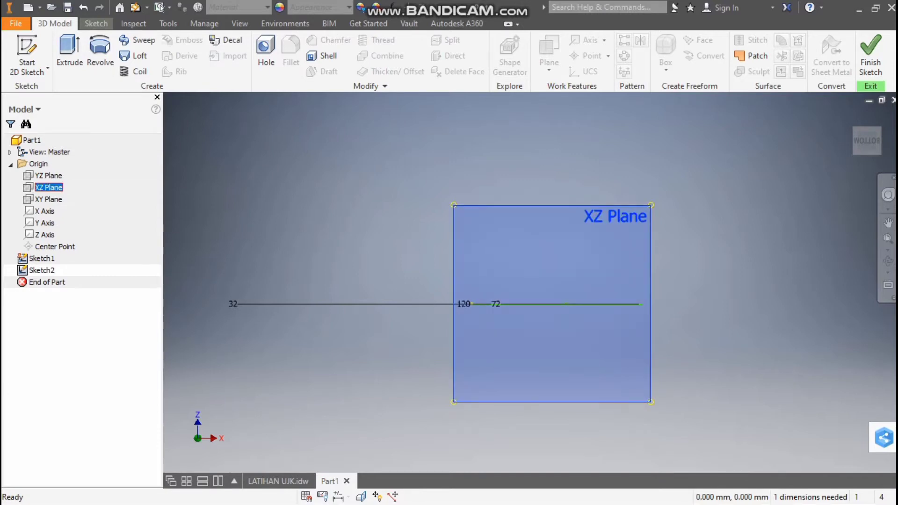
right_click(28, 187)
click(66, 193)
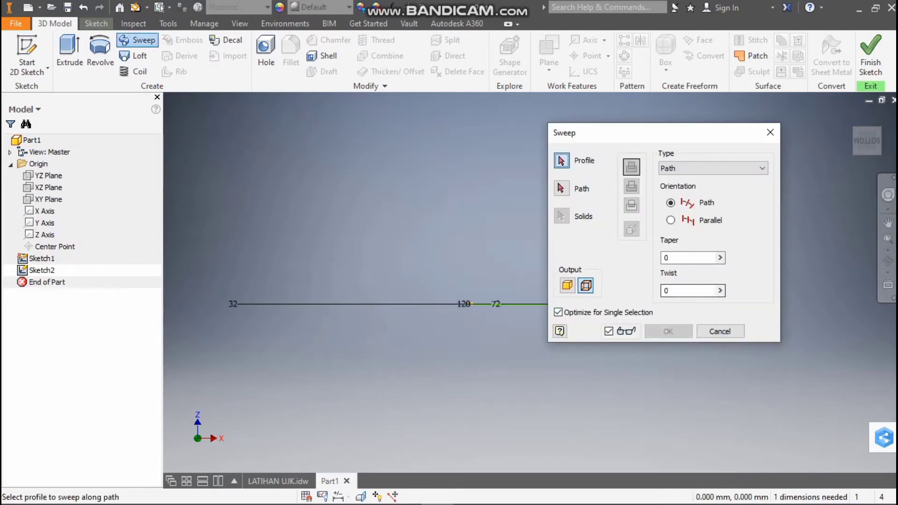
click(769, 132)
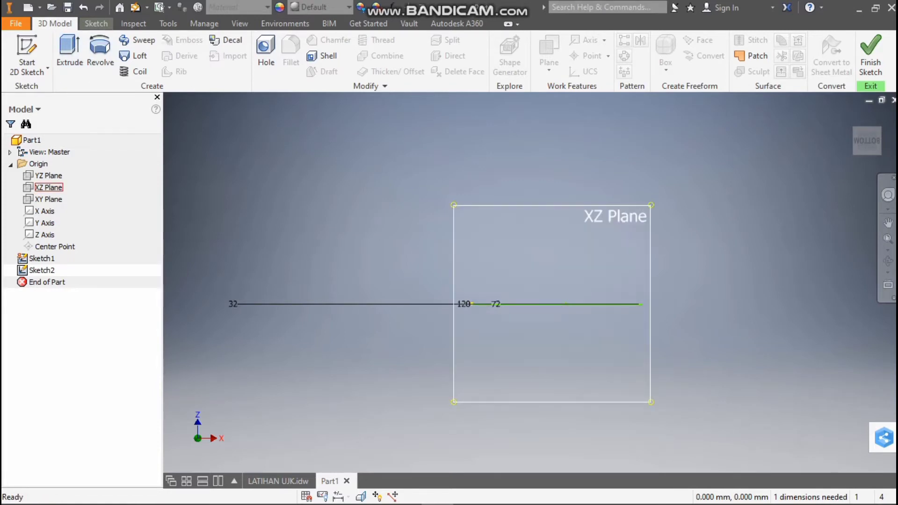
click(49, 188)
key(Escape)
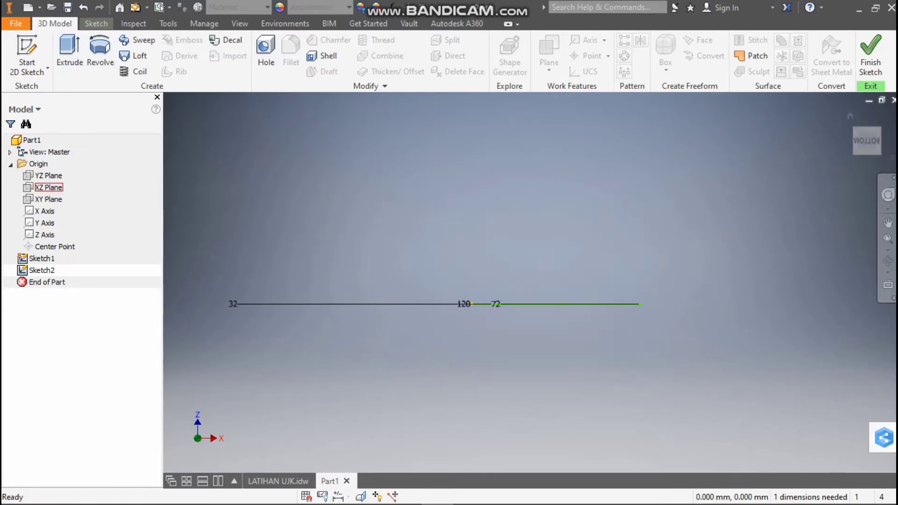
Finish the path sketch and start a new 2D sketch on the XZ Plane
click(871, 56)
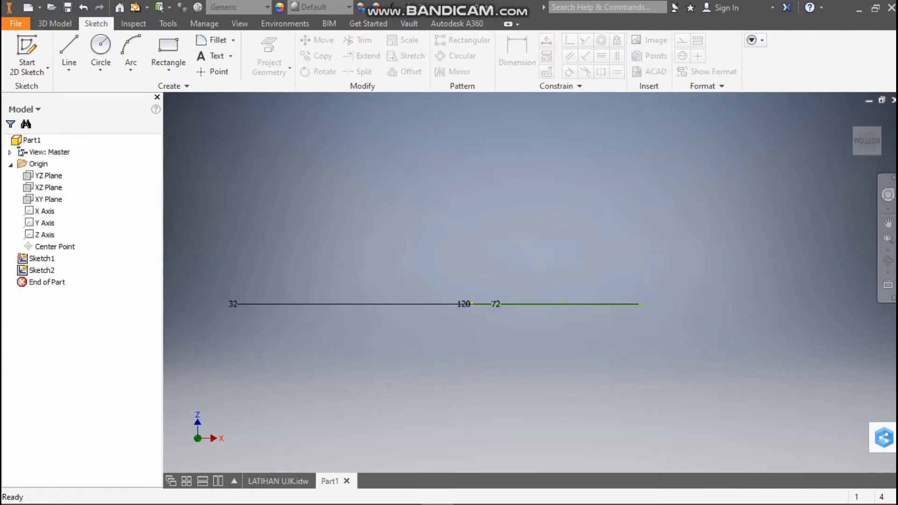
click(48, 188)
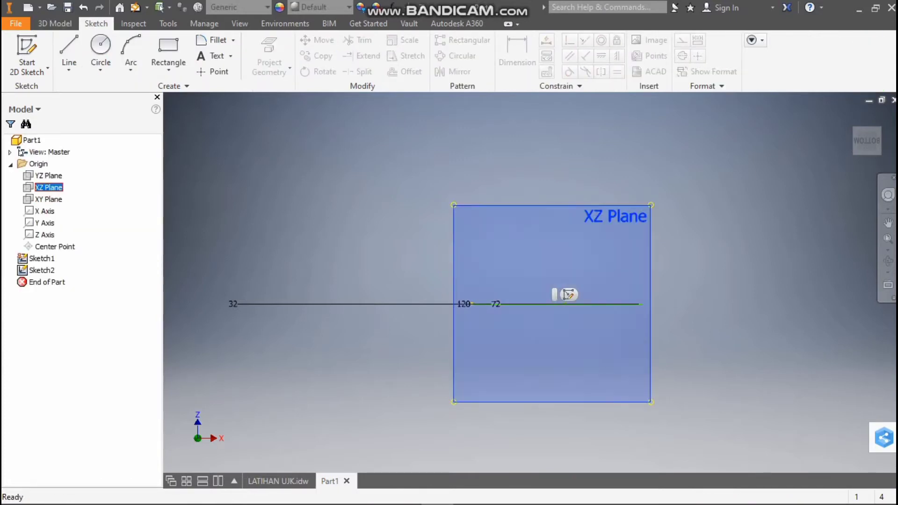
click(569, 295)
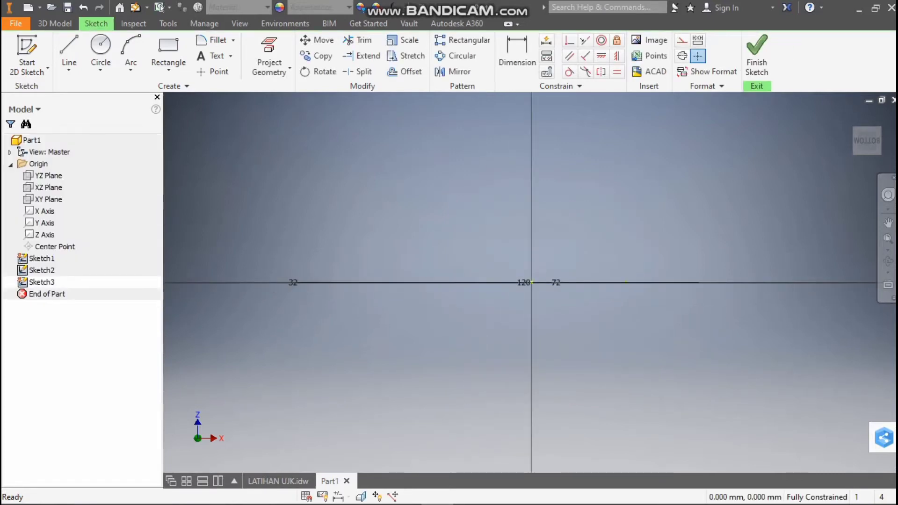
Check the pipe diameter in section A-A of LATIHAN UJK.idw and draw a 45 mm diameter circle centred on the origin
click(101, 47)
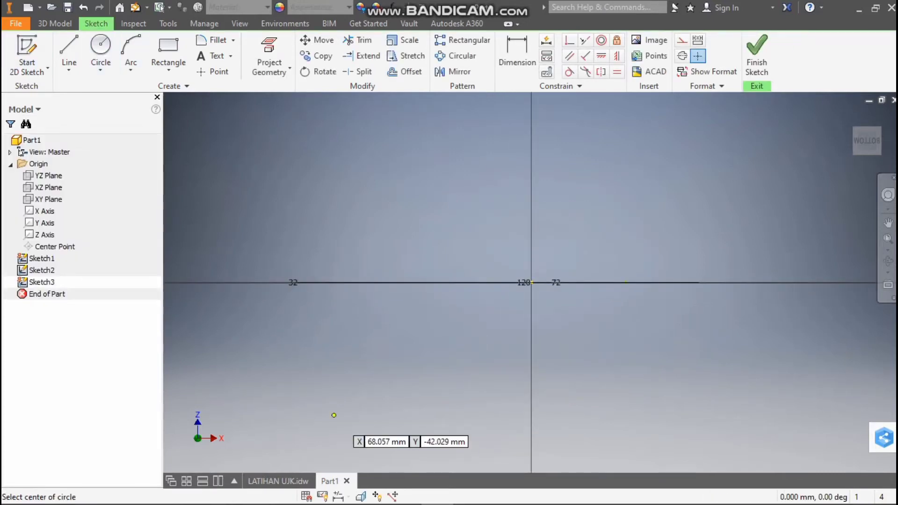
click(289, 480)
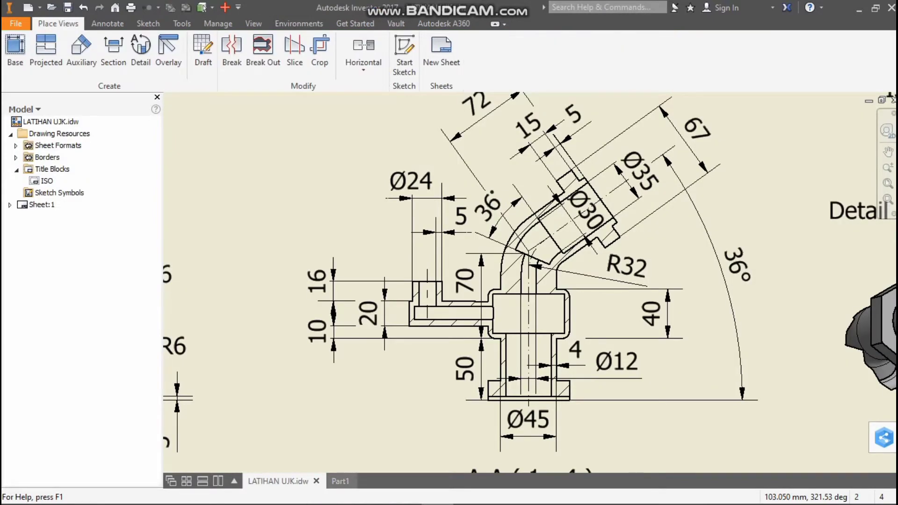
click(330, 481)
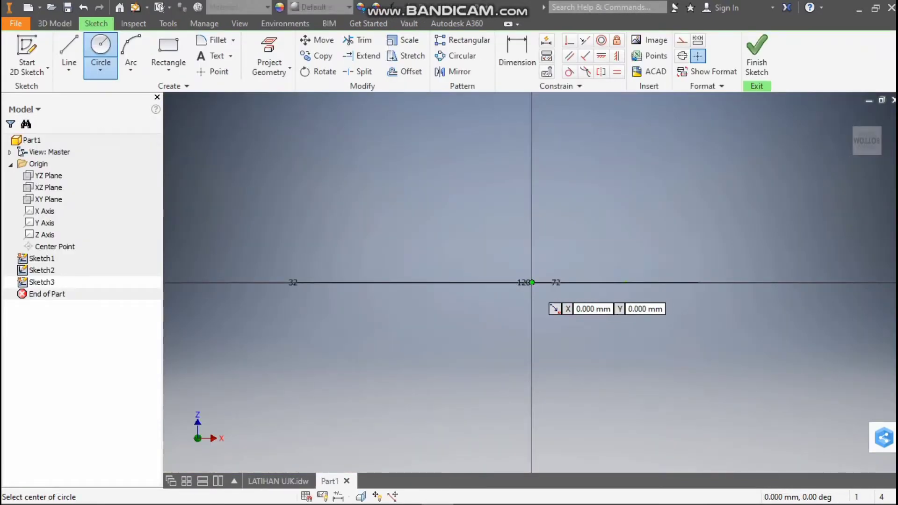
click(531, 283)
text(45)
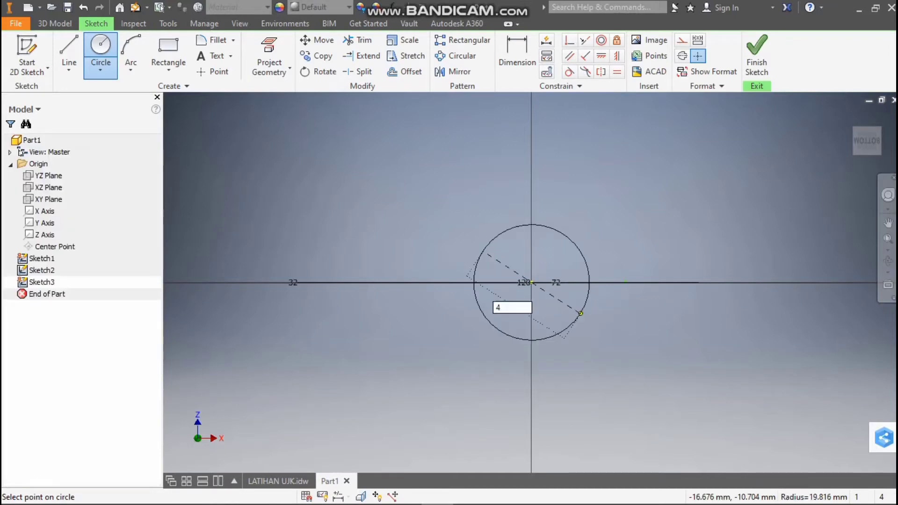
key(Return)
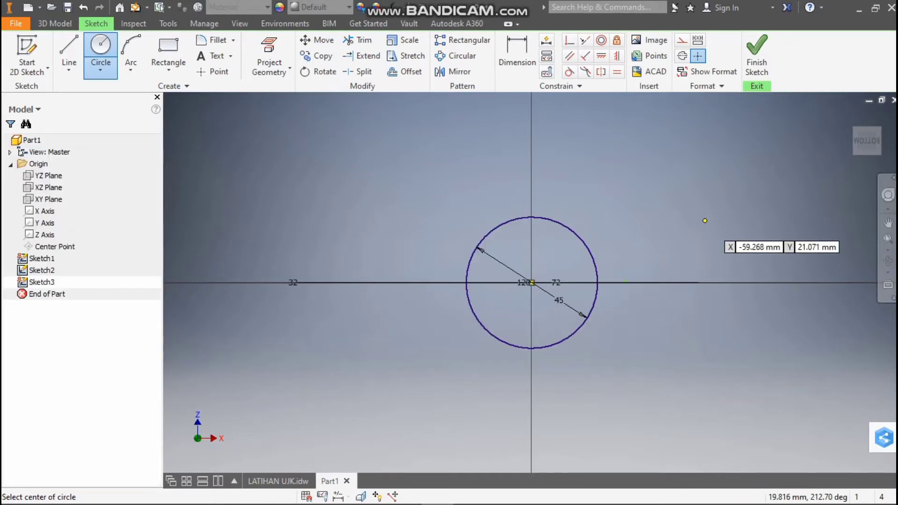
Sweep the 45 mm circle along the filleted centreline path as a solid
drag(867, 130, 867, 148)
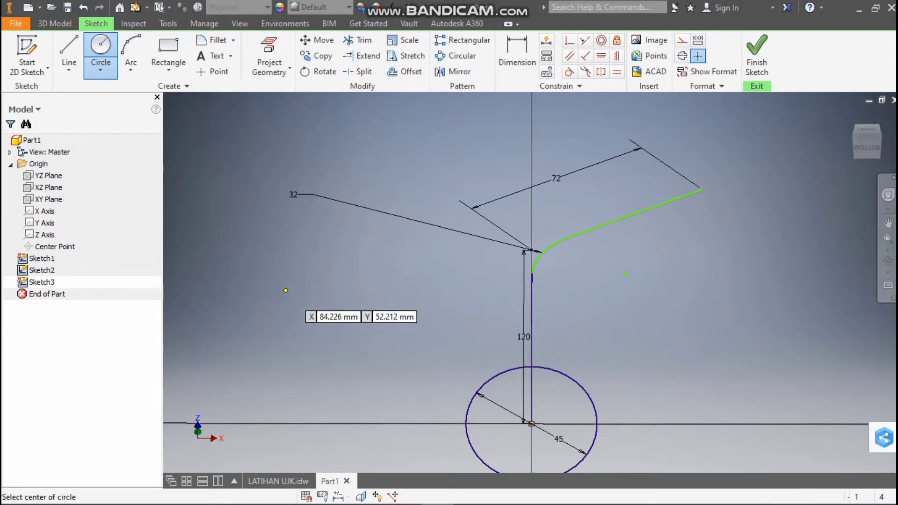
click(54, 24)
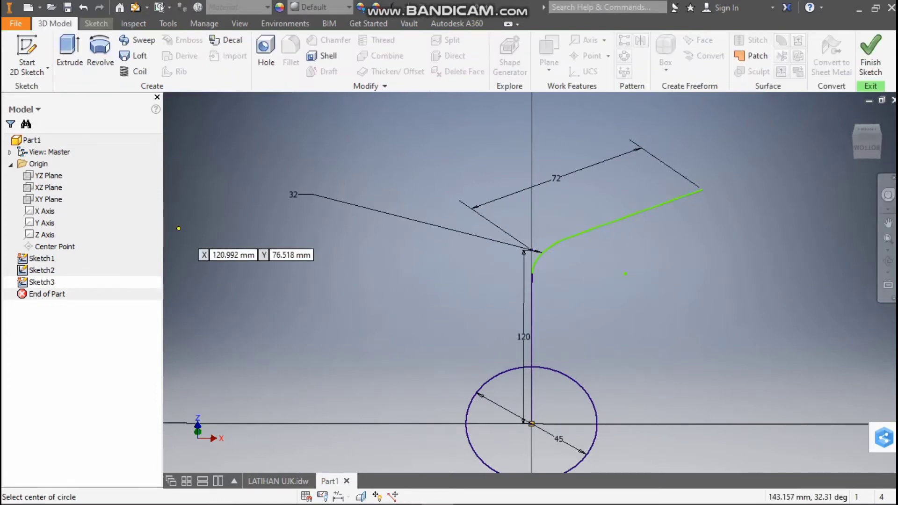
click(137, 40)
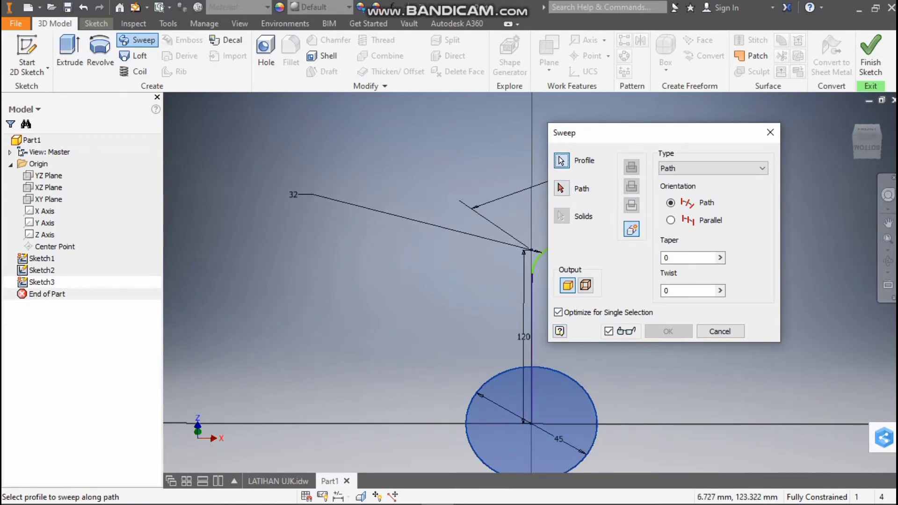
click(561, 188)
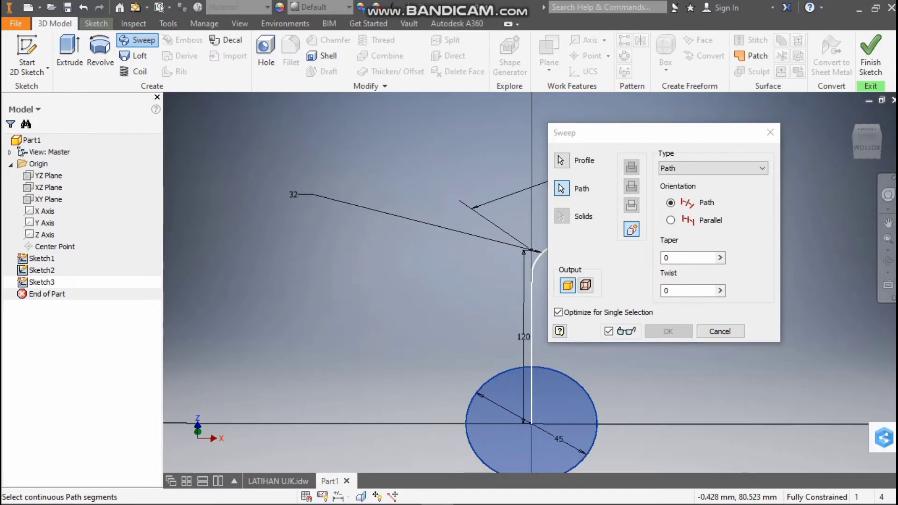
click(533, 281)
click(668, 331)
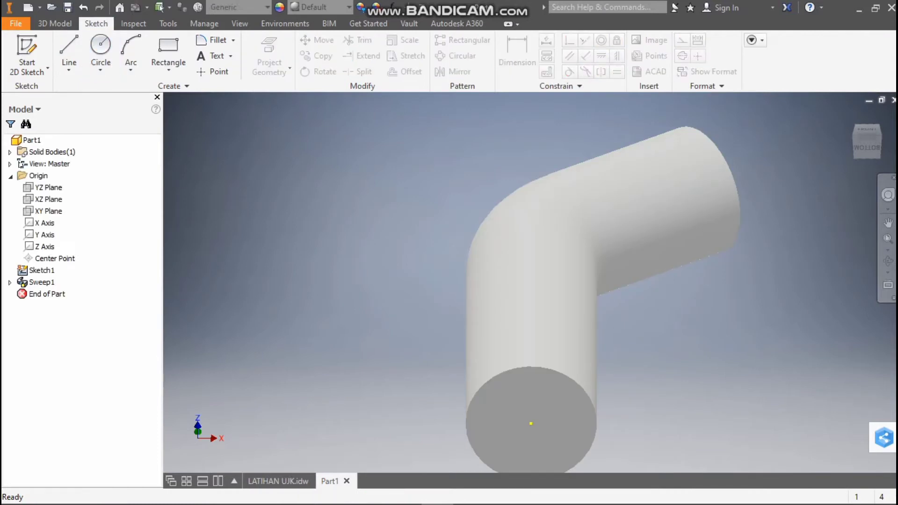
Compare the swept pipe with section A-A of LATIHAN UJK.idw and start a new sketch on the pipe's inclined end face
click(867, 129)
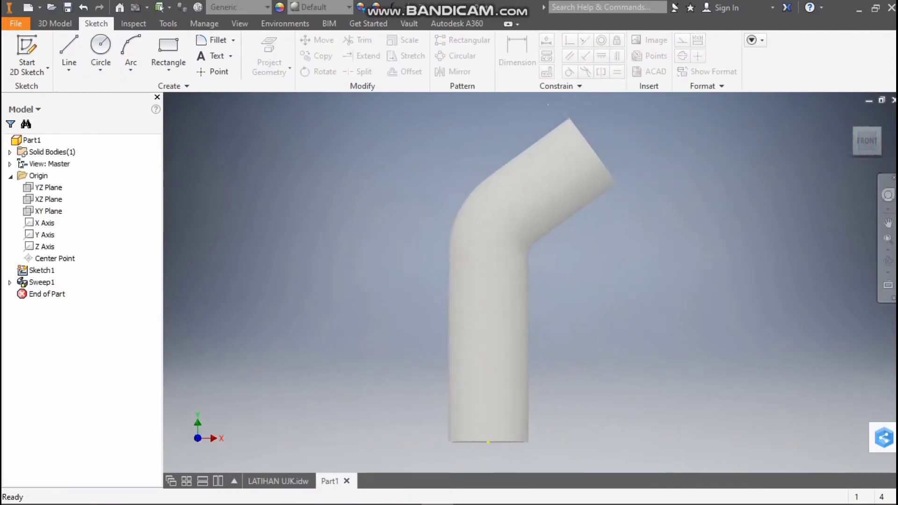
scroll(440, 324, up, 3)
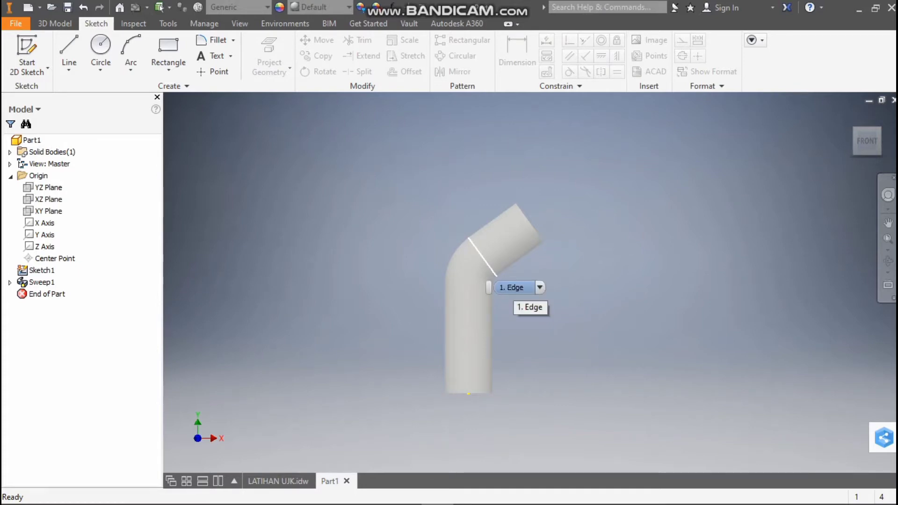
click(277, 480)
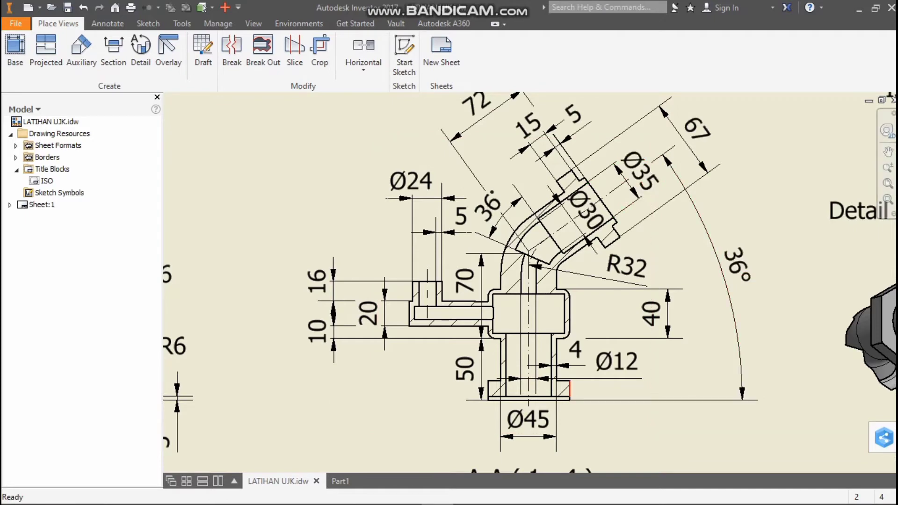
mouse_move(510, 504)
click(340, 481)
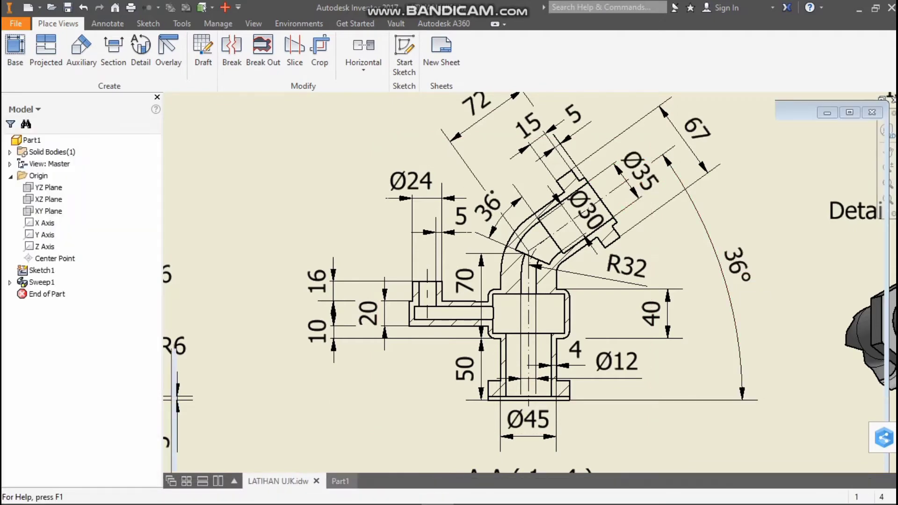
drag(878, 140, 846, 162)
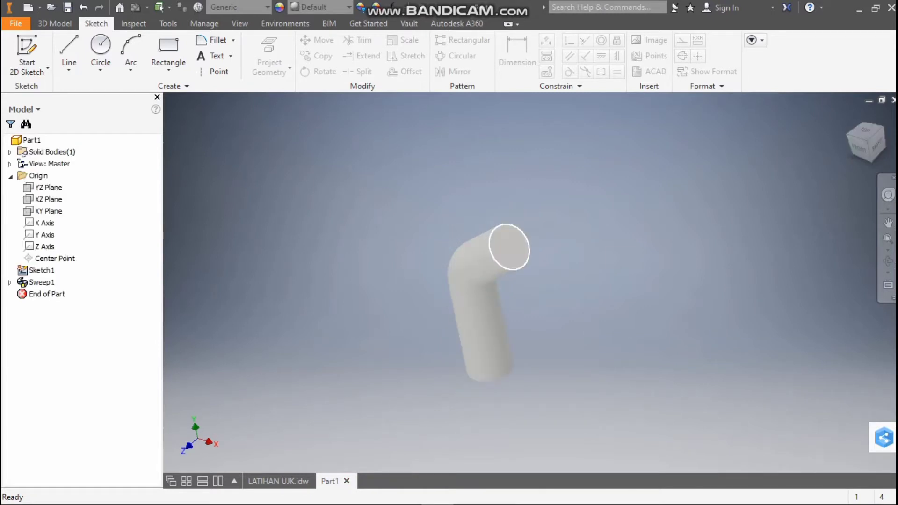
right_click(510, 247)
click(514, 281)
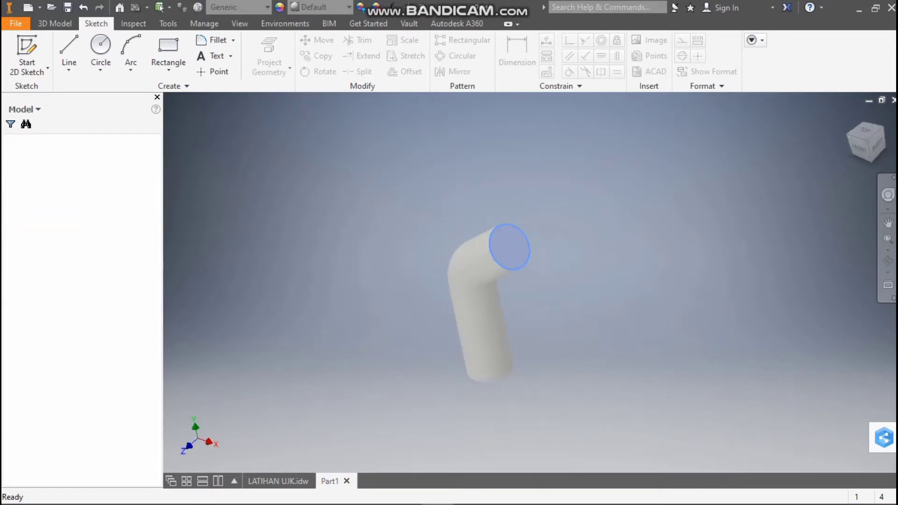
Draw a 67 mm diameter circle centred on the pipe's inclined end face
click(100, 47)
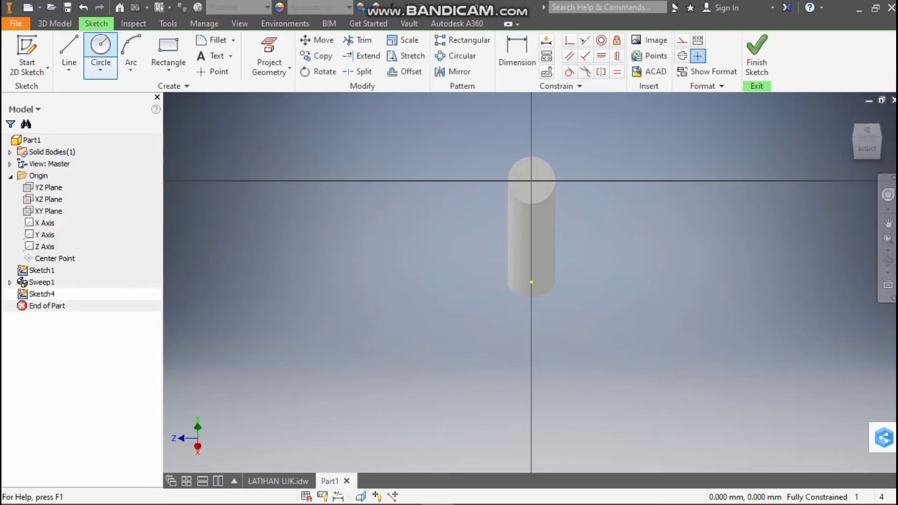
click(532, 180)
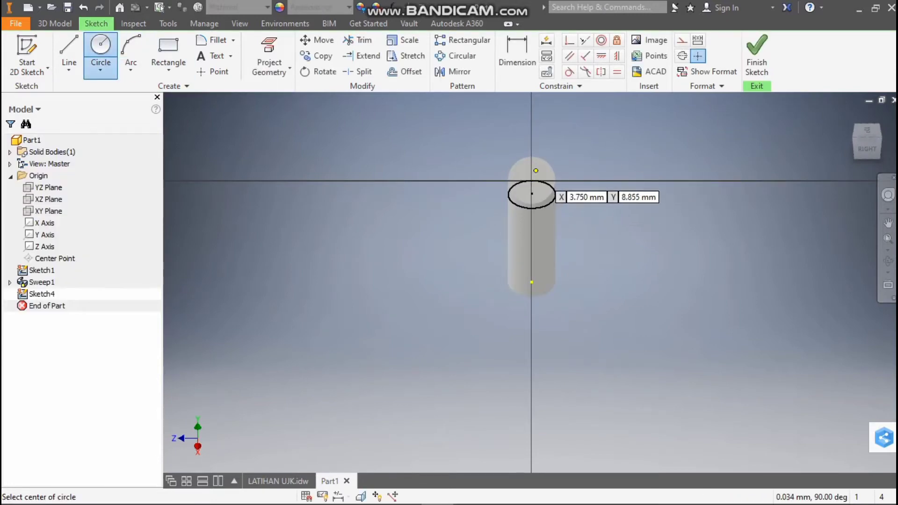
click(532, 156)
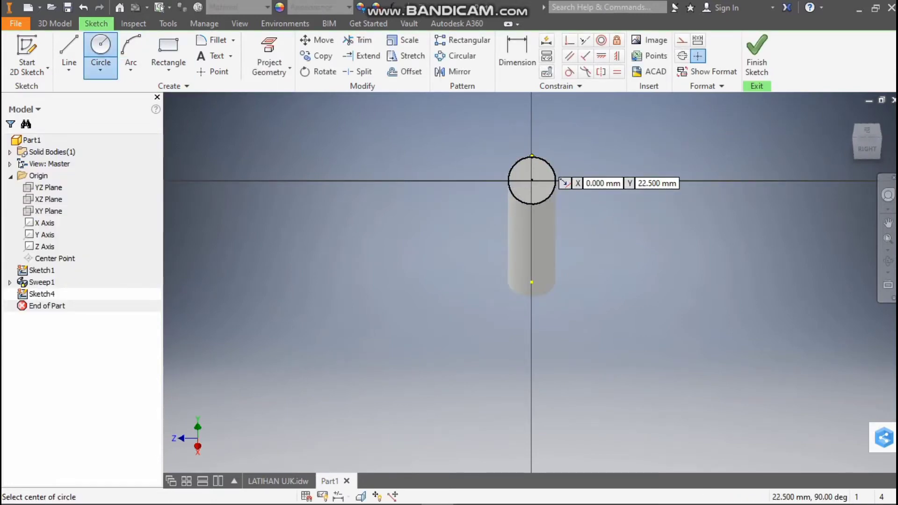
click(531, 180)
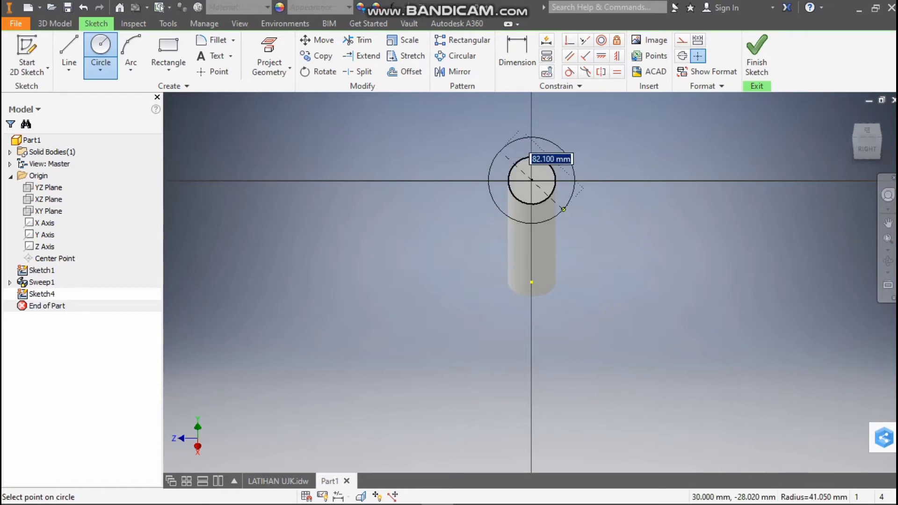
text(67)
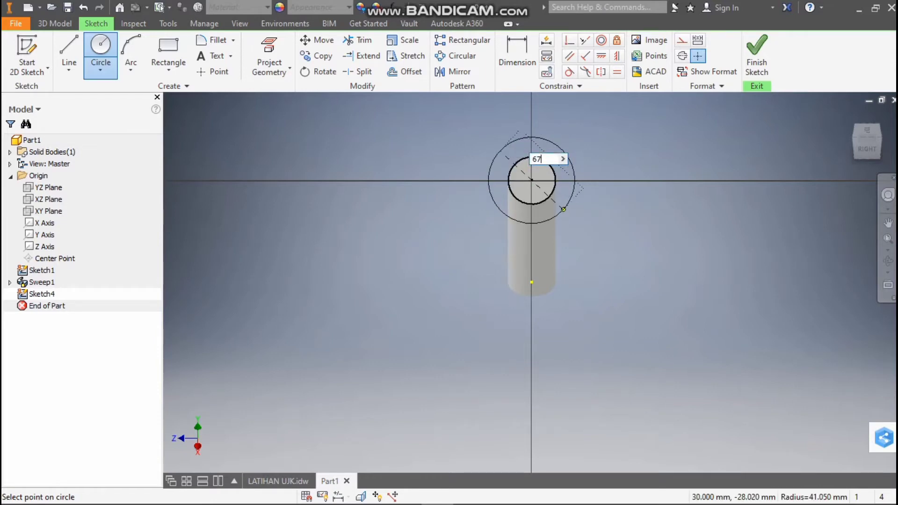
key(Return)
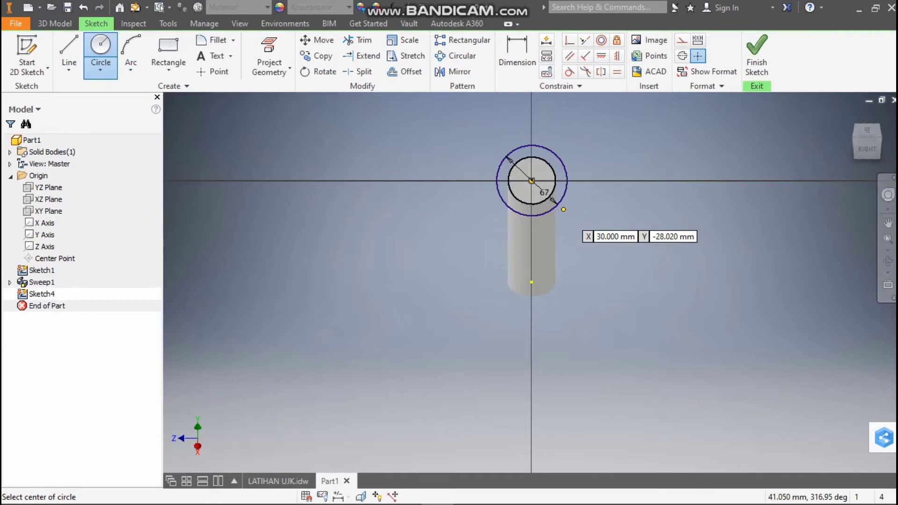
Check the flange thickness in section A-A of LATIHAN UJK.idw and extrude the outer ring 20 mm back along the pipe
click(278, 480)
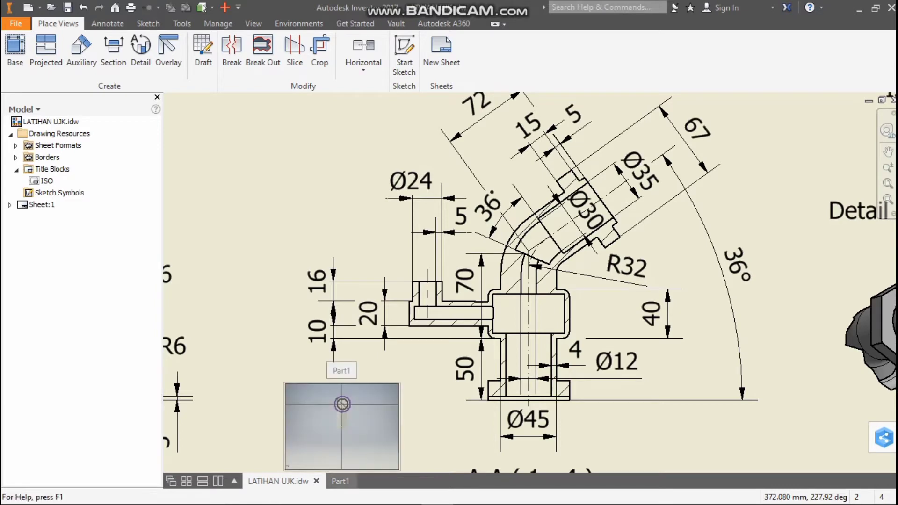
click(340, 481)
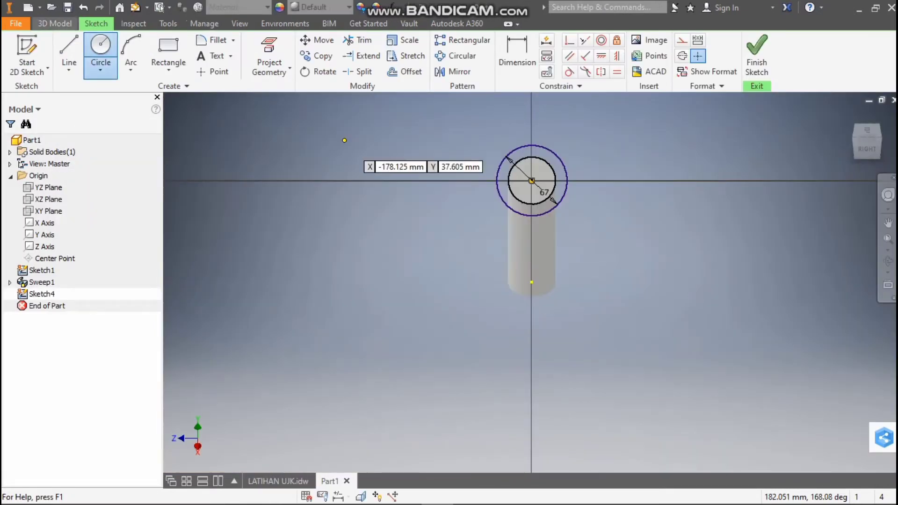
click(55, 23)
click(70, 52)
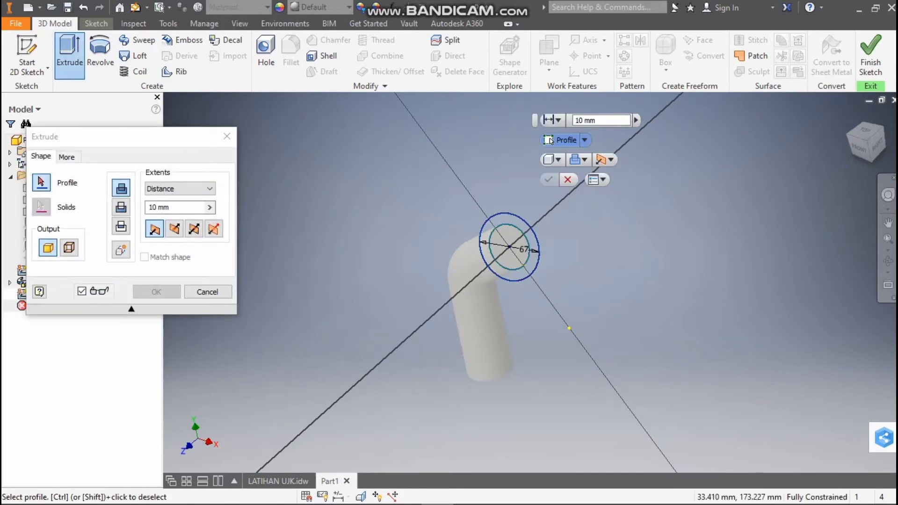
click(531, 261)
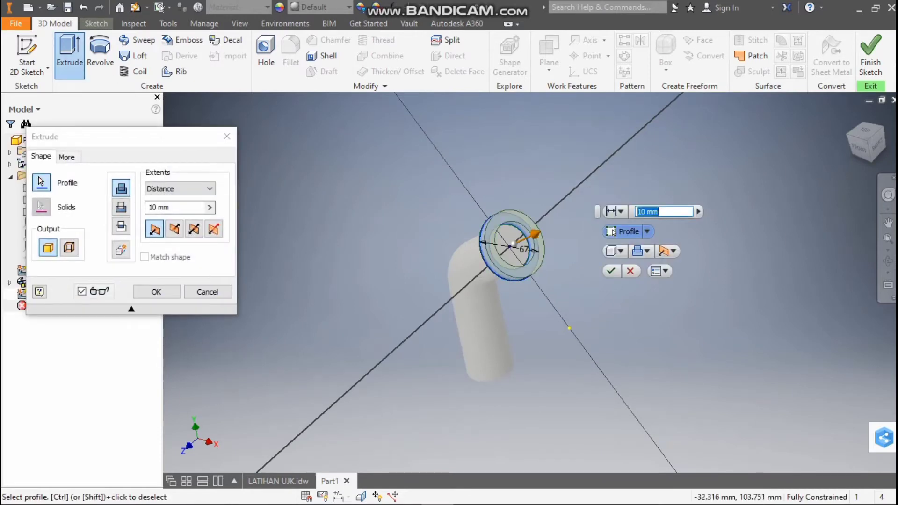
click(174, 228)
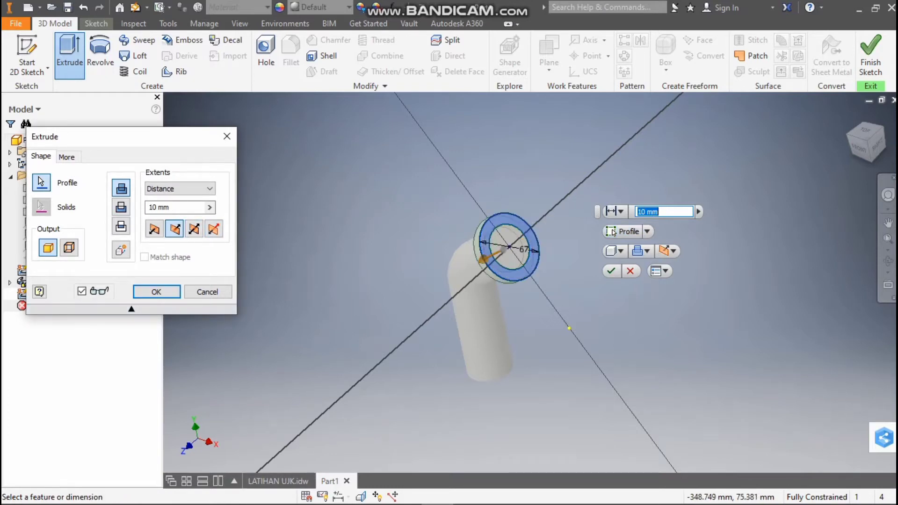
drag(170, 207, 152, 207)
text(2)
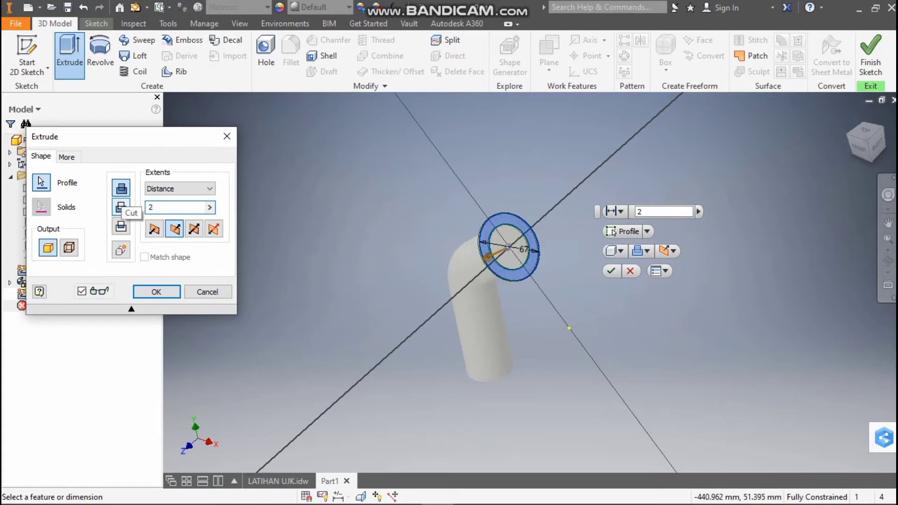
text(0)
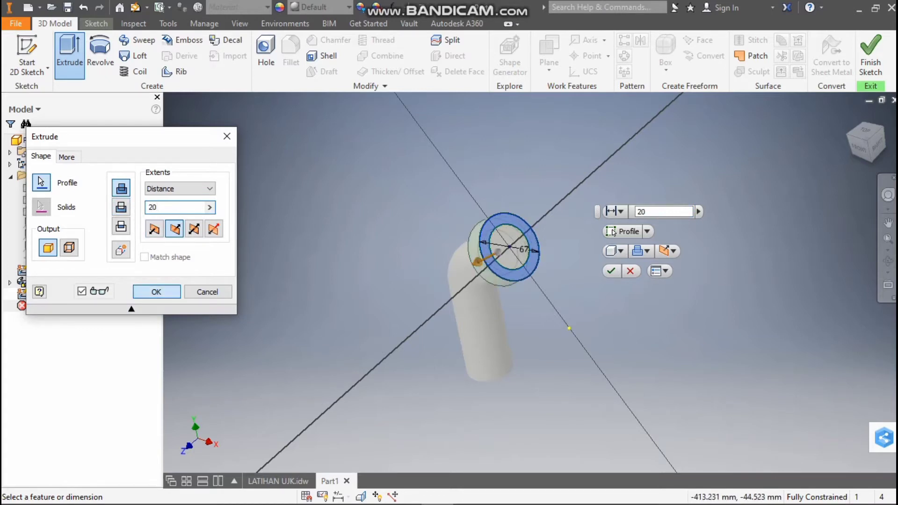
key(Return)
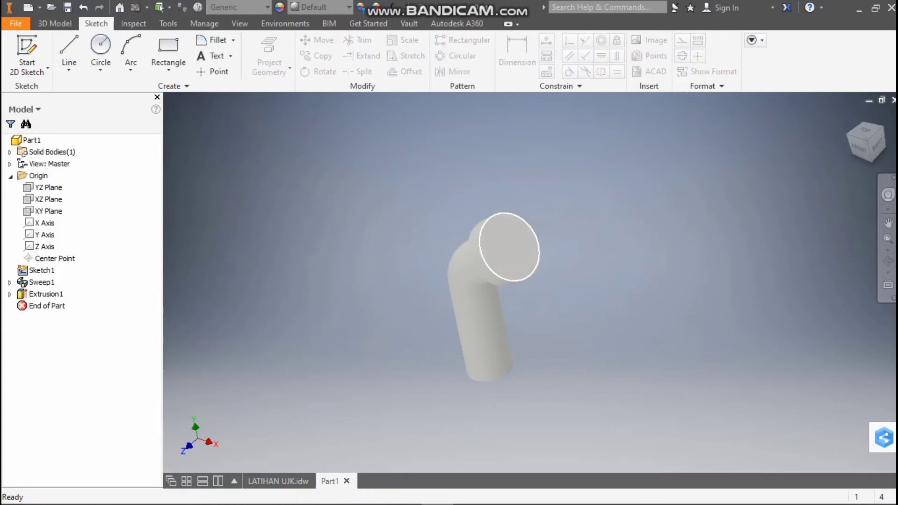
Start a new sketch on the flange's end face and draw a centred circle matching the flange's outer edge
right_click(509, 251)
click(509, 291)
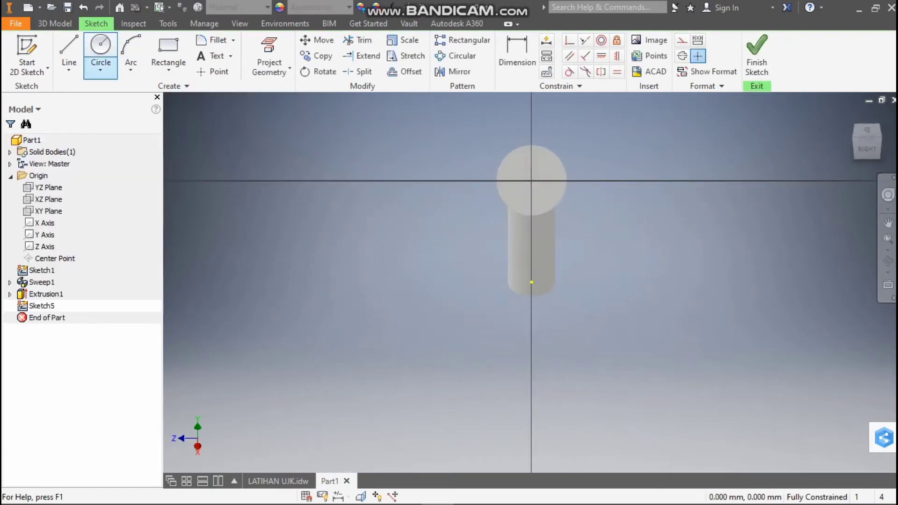
click(100, 47)
click(532, 193)
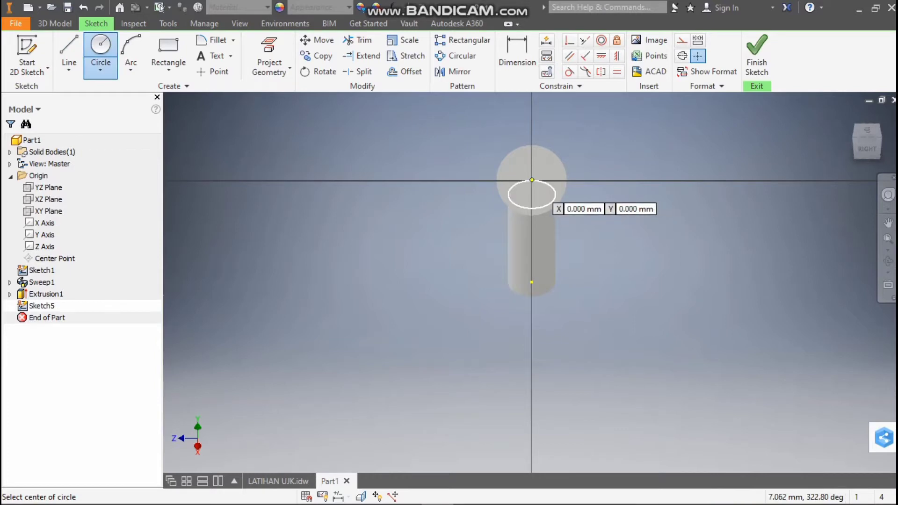
click(555, 193)
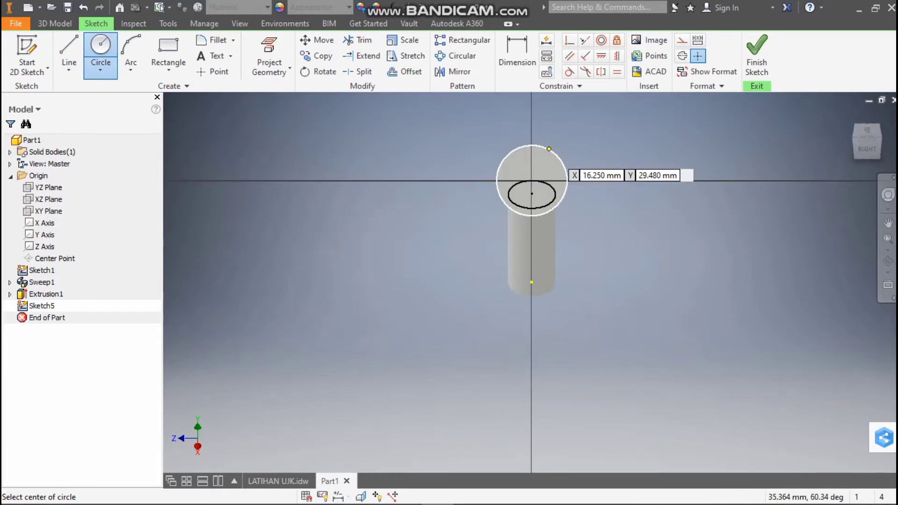
click(532, 179)
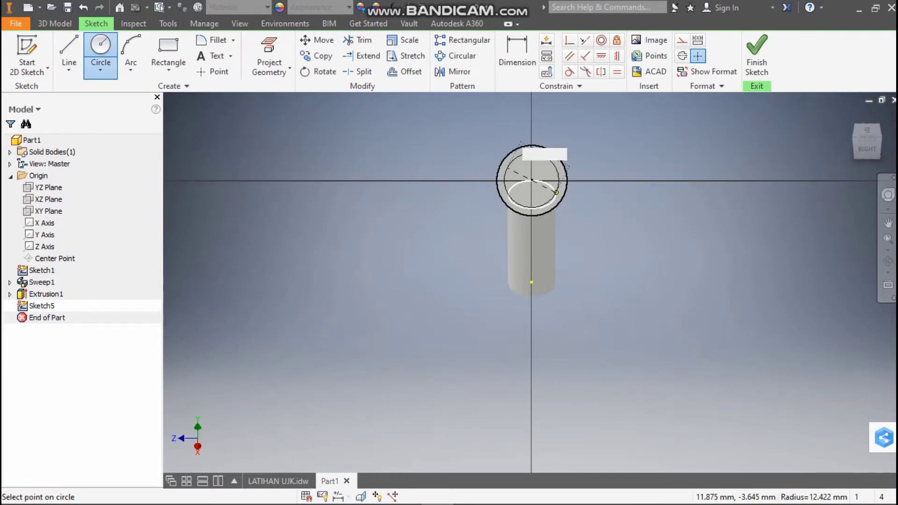
click(595, 209)
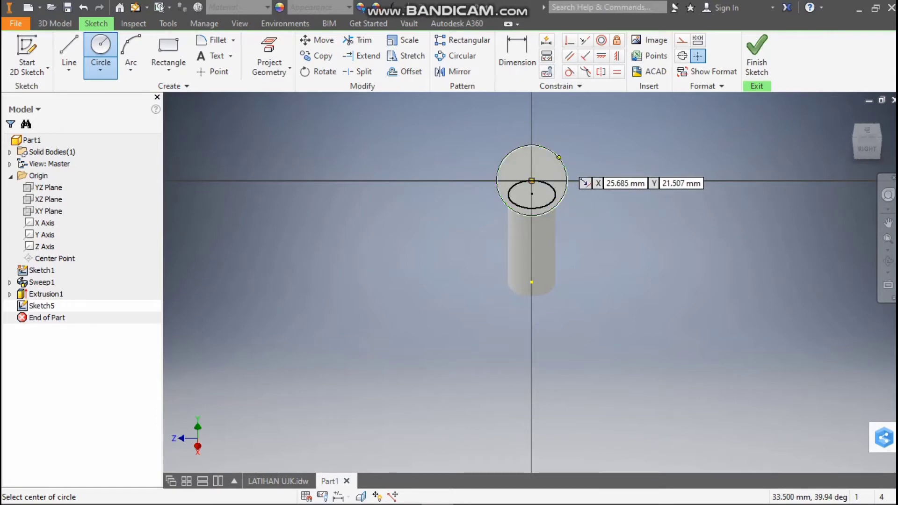
Check section A-A of LATIHAN UJK.idw and draw a 45 mm diameter circle concentric with the flange
scroll(563, 183, up, 2)
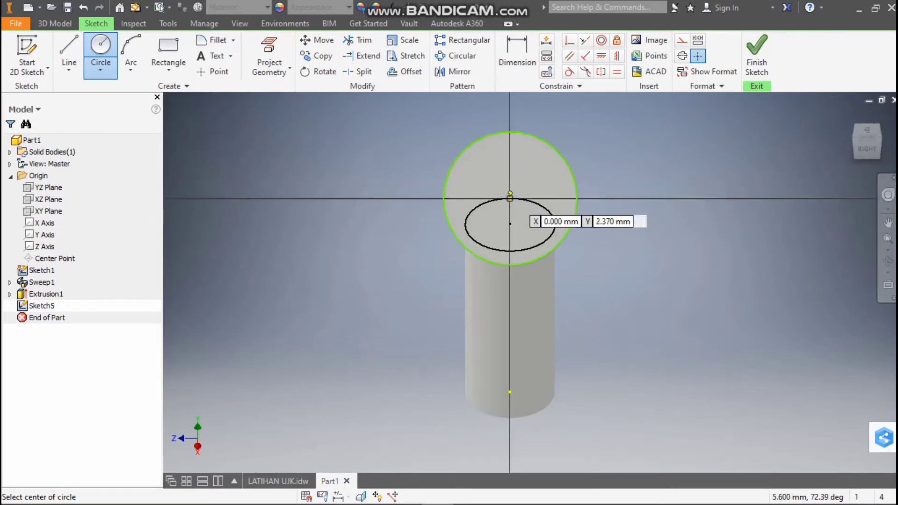
click(512, 192)
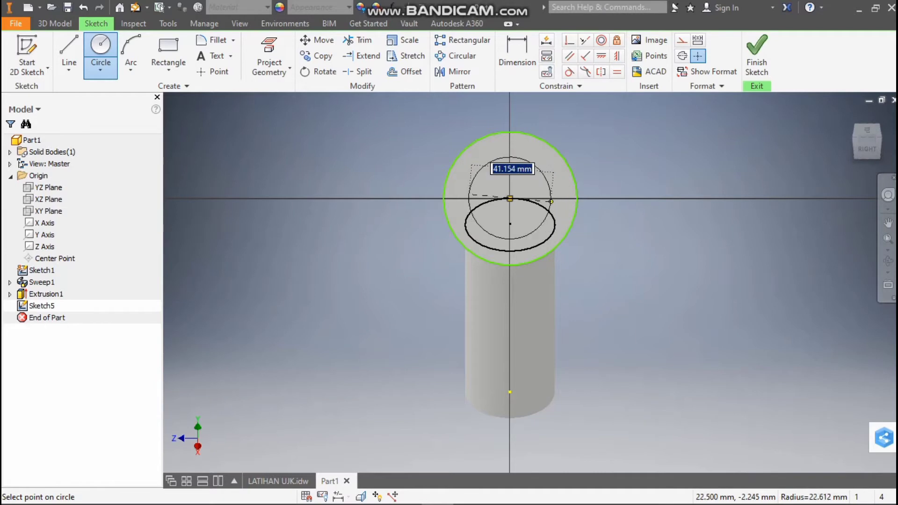
click(278, 481)
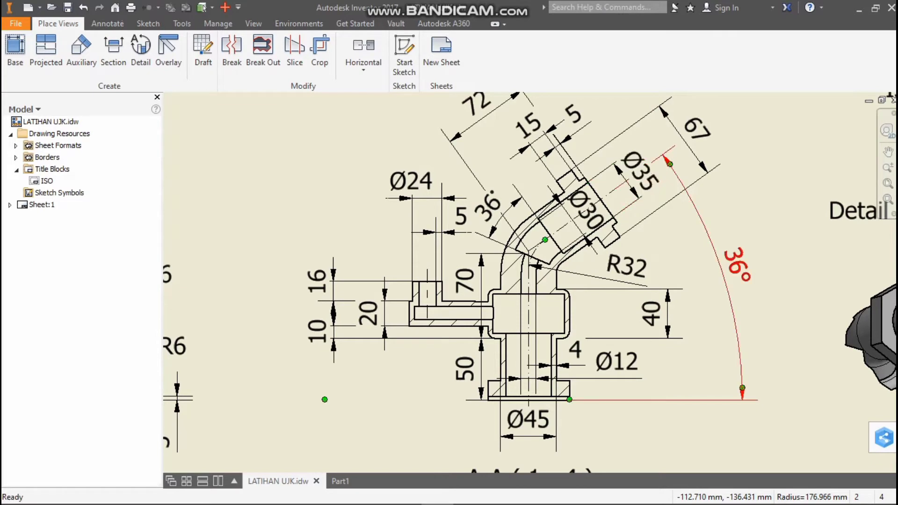
click(340, 481)
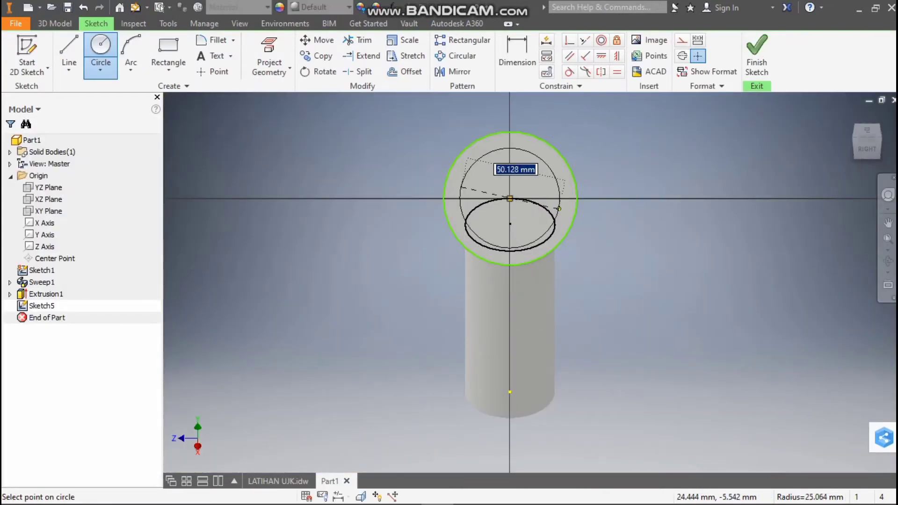
text(45)
key(Return)
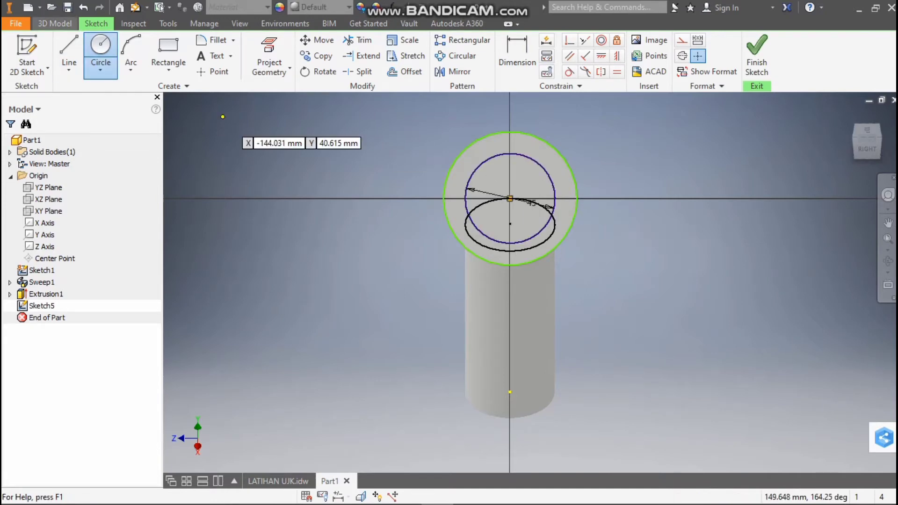
Cut the ring outside the 45 mm circle 5 mm deep into the flange face
click(55, 23)
click(69, 54)
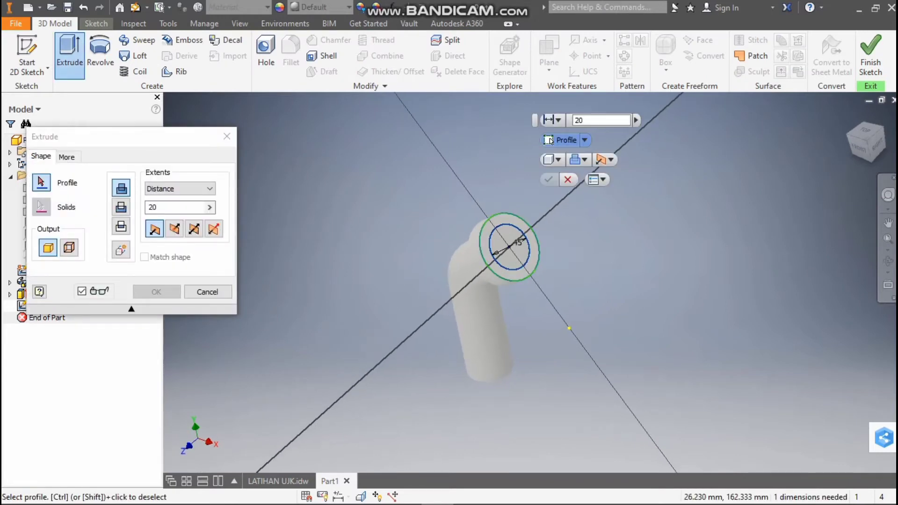
click(534, 236)
click(175, 229)
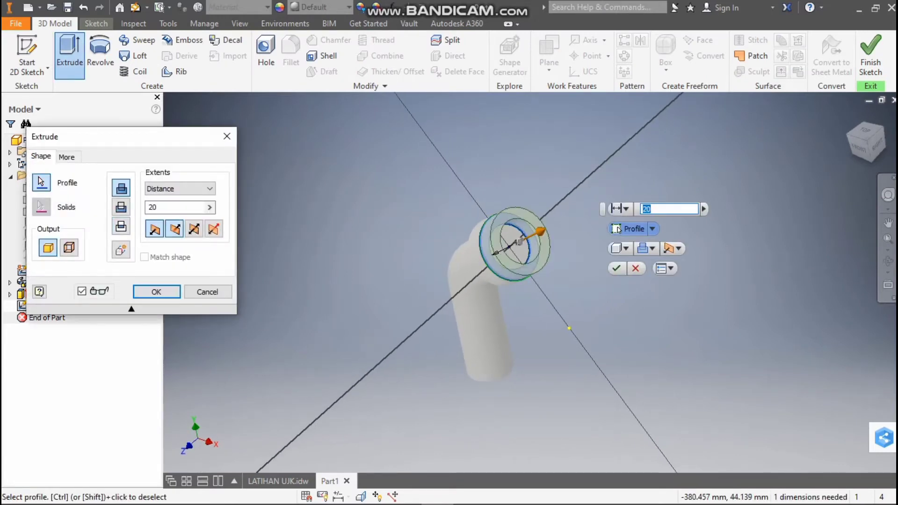
drag(187, 209, 149, 207)
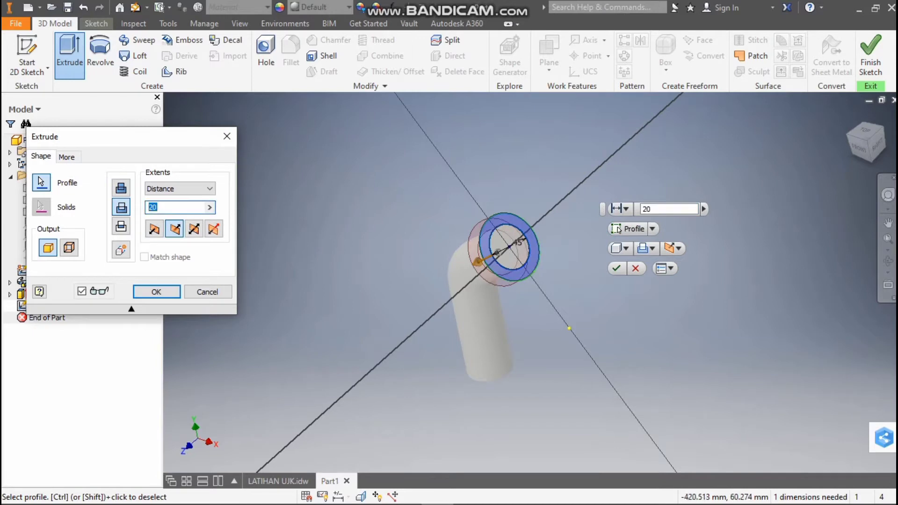
text(5)
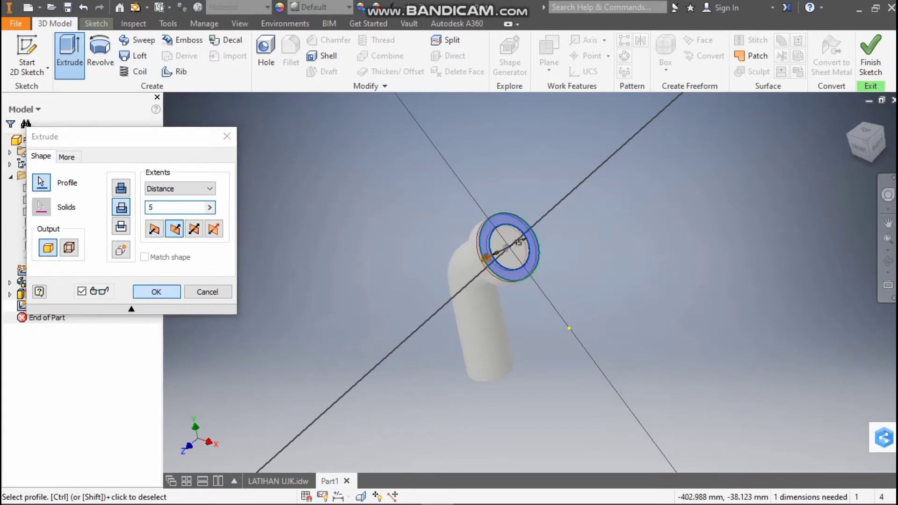
key(Return)
Compare the front view of the pipe with section A-A of LATIHAN UJK.idw, examining the lower flange and body dimensions
mouse_move(867, 141)
mouse_down()
mouse_move(888, 133)
mouse_move(887, 110)
mouse_move(841, 125)
mouse_up()
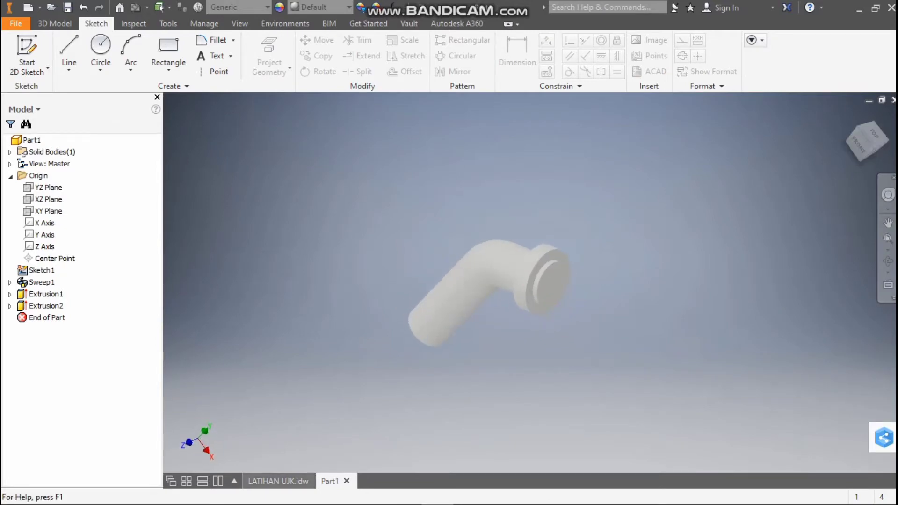
click(278, 482)
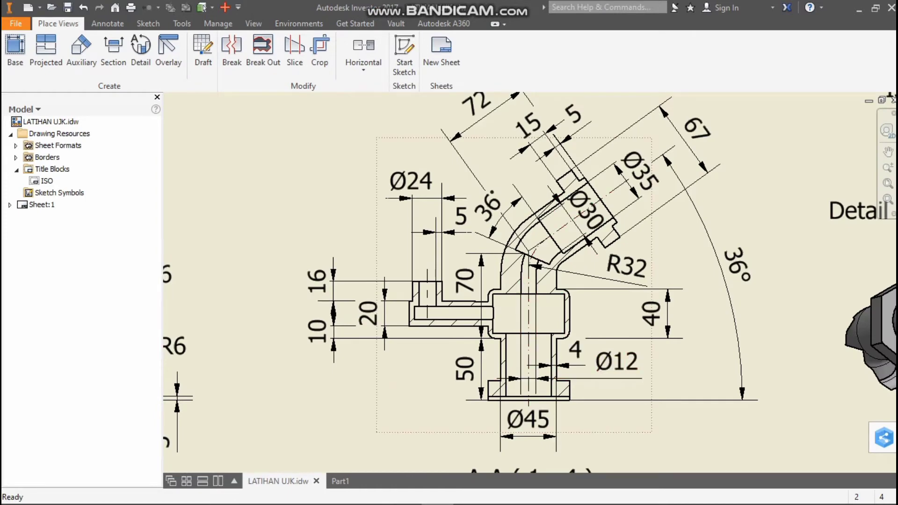
double_click(563, 390)
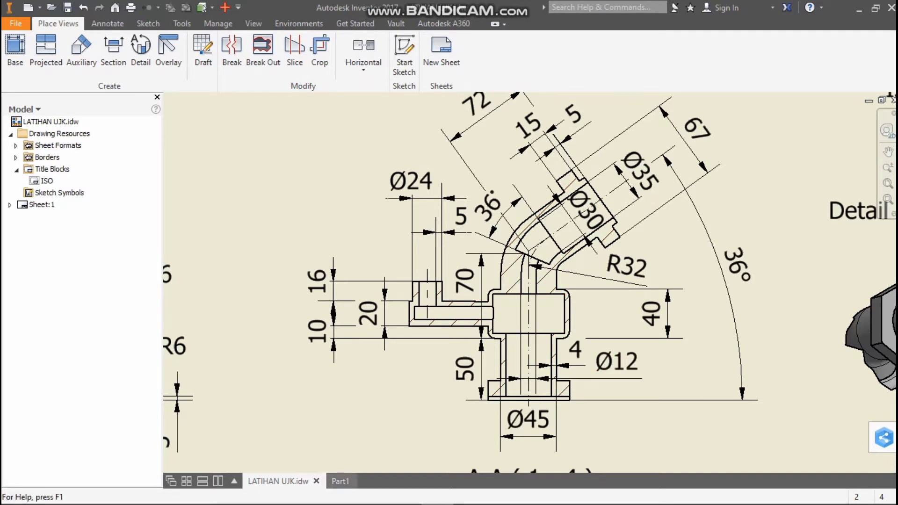
click(340, 482)
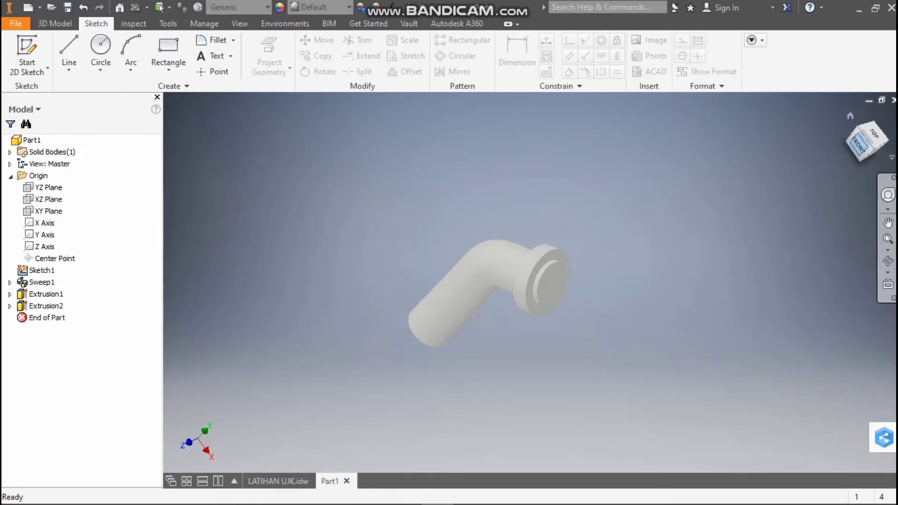
click(860, 144)
click(883, 114)
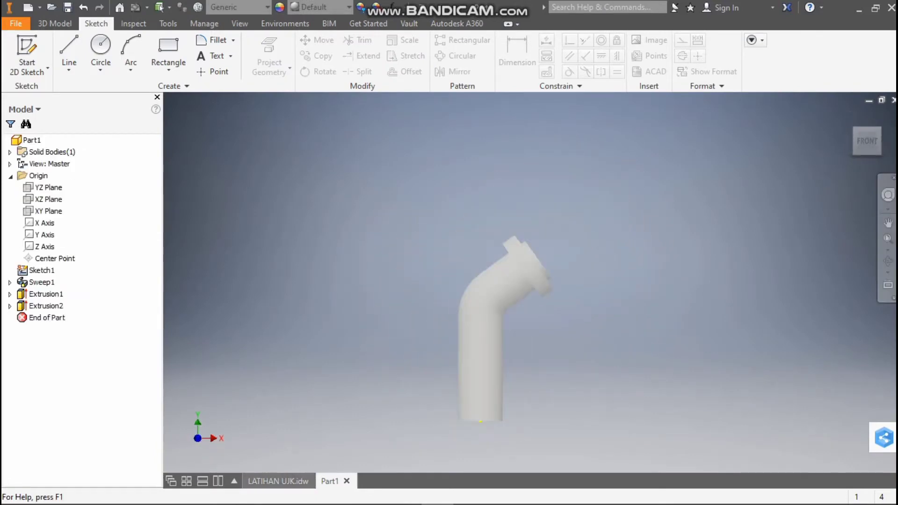
click(278, 481)
scroll(577, 323, up, 3)
scroll(530, 358, down, 6)
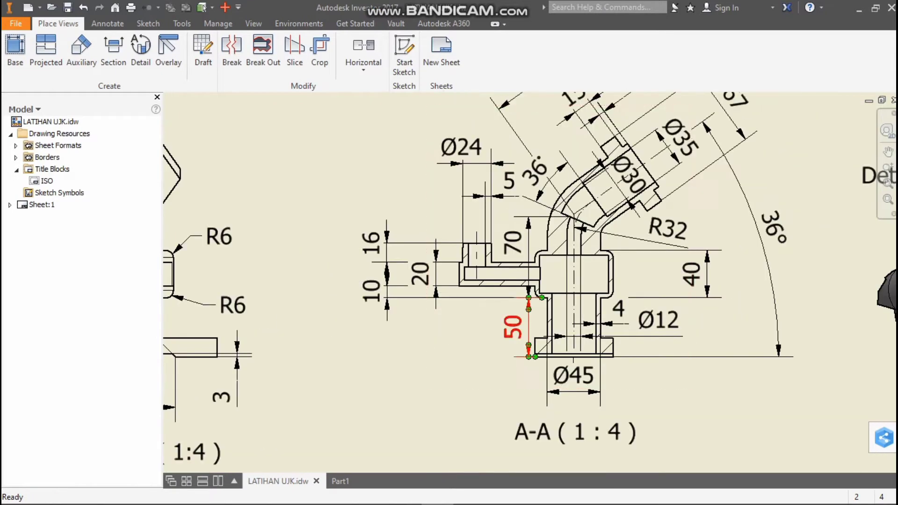
scroll(566, 325, up, 2)
click(340, 481)
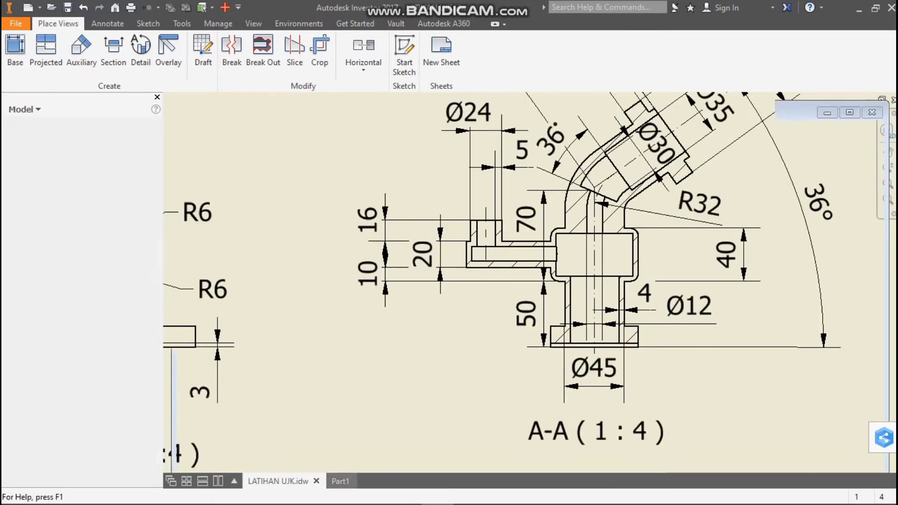
Start a new sketch on the XY plane of the pipe part
click(69, 46)
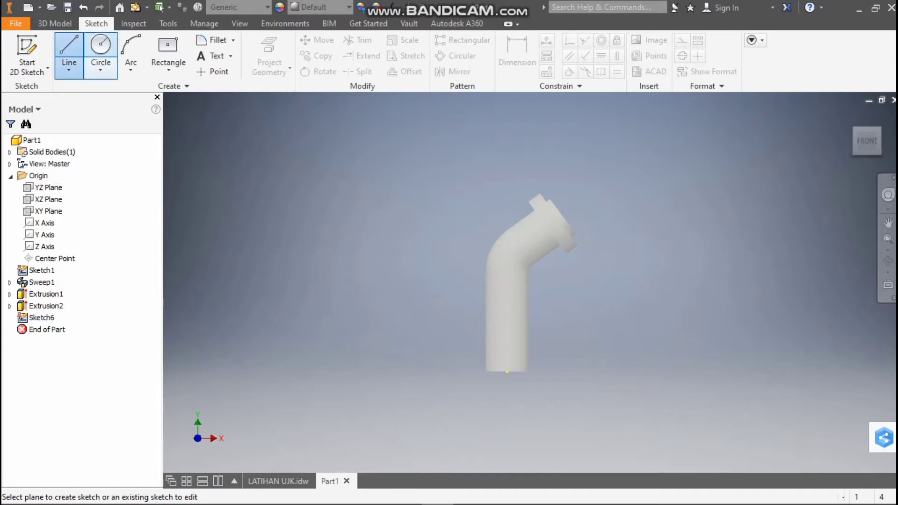
click(71, 49)
click(49, 211)
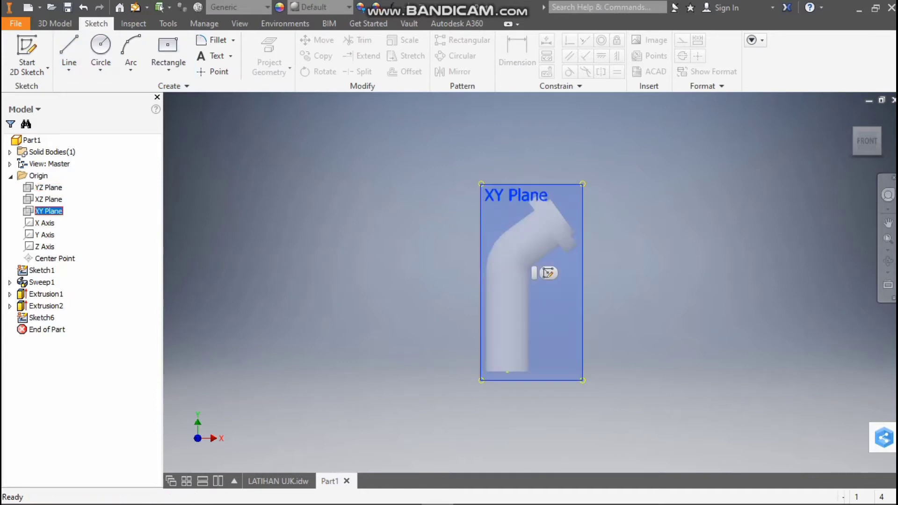
right_click(47, 209)
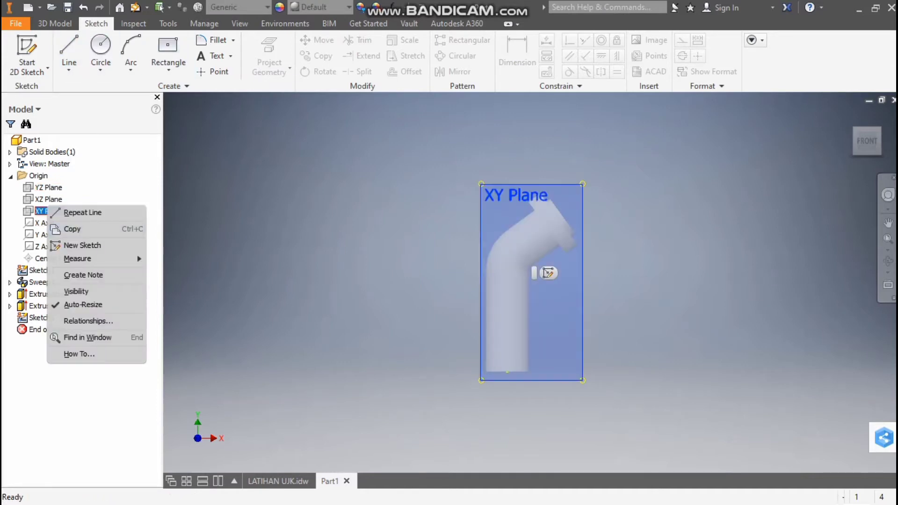
click(81, 245)
click(548, 273)
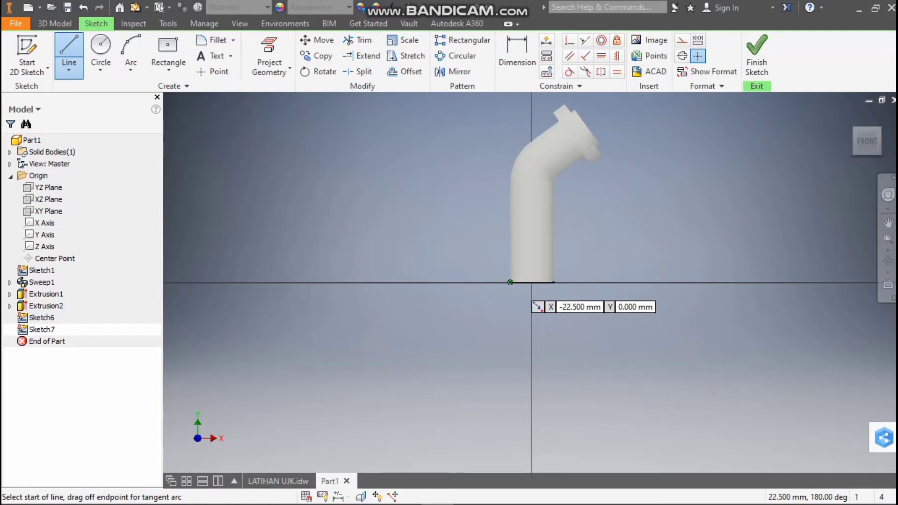
Check section A-A of LATIHAN UJK.idw and draw a 50 mm vertical guide line up the pipe's outer edge from its bottom corner
click(510, 282)
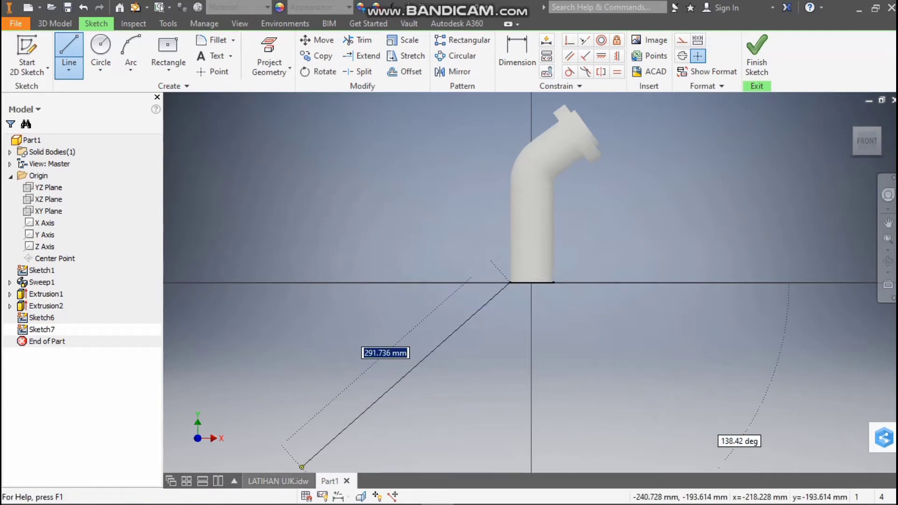
click(278, 481)
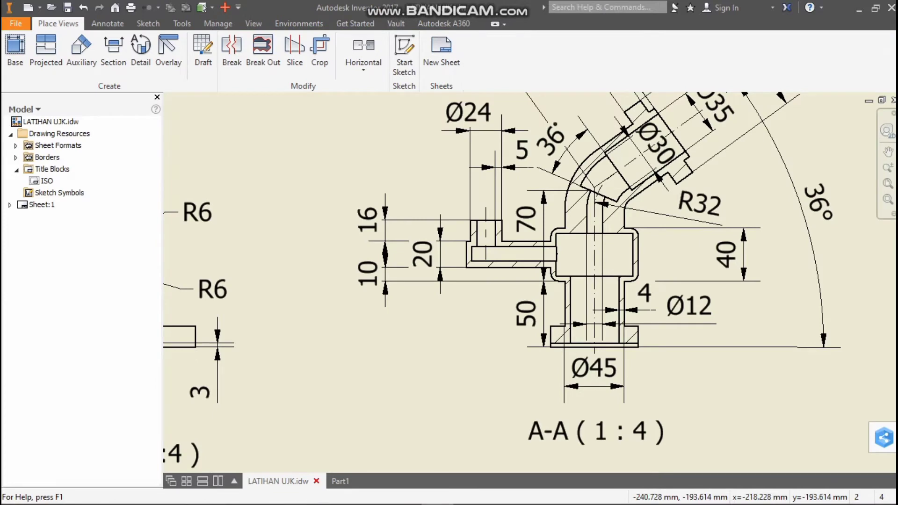
mouse_move(340, 481)
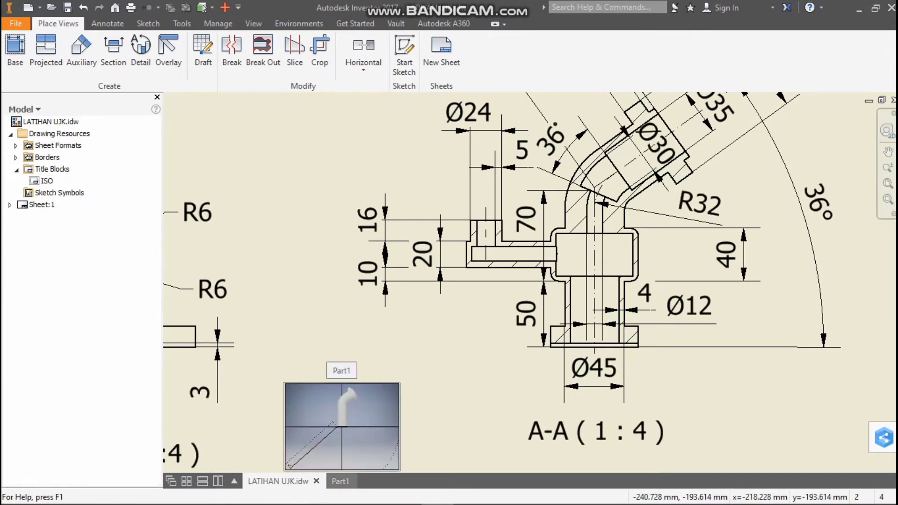
click(340, 481)
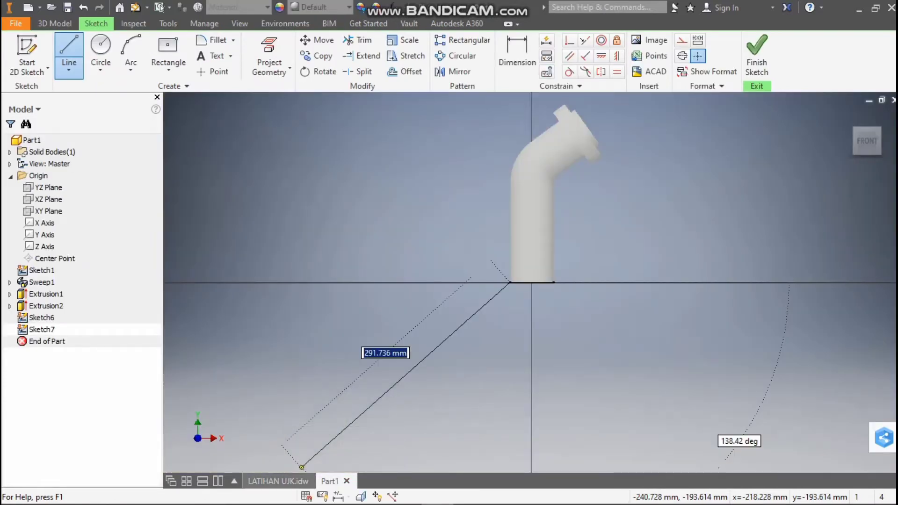
click(278, 481)
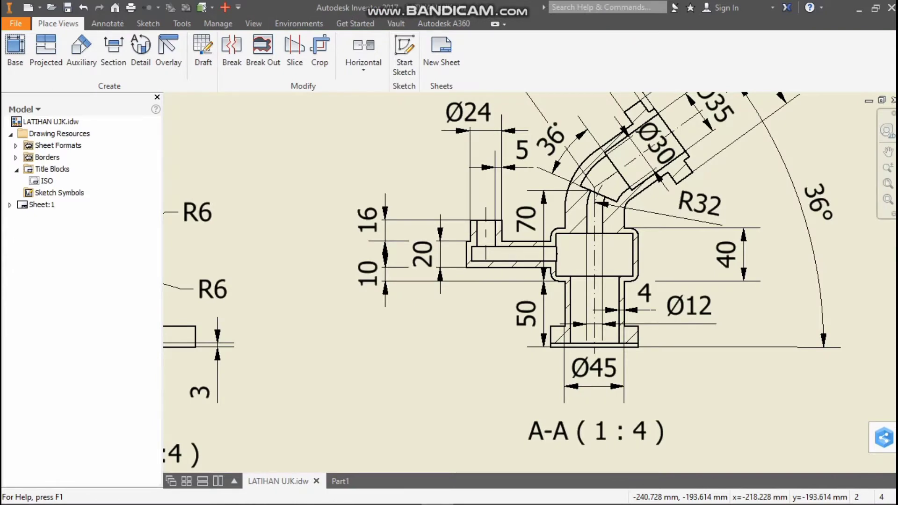
click(340, 481)
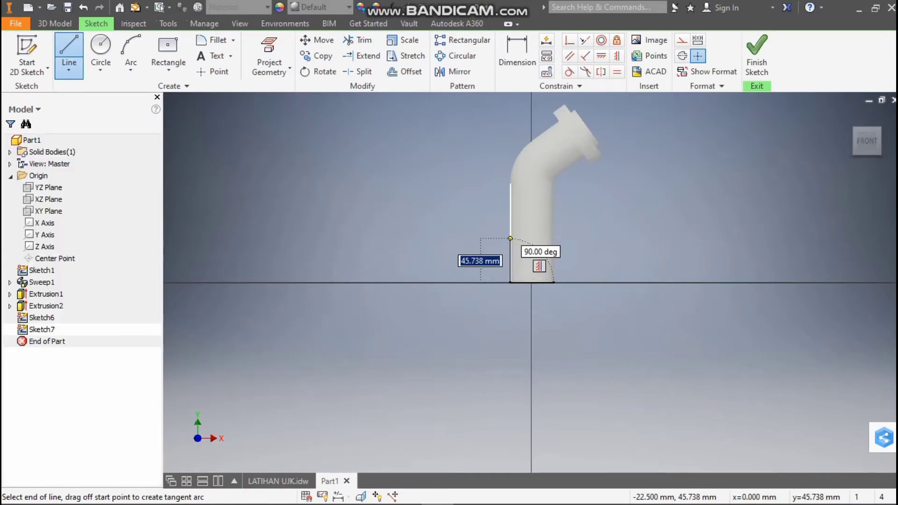
key(Return)
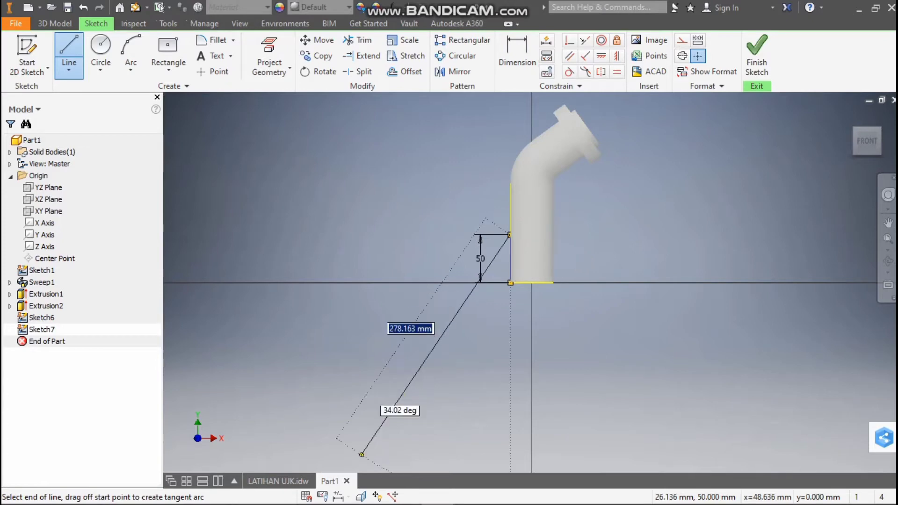
click(299, 481)
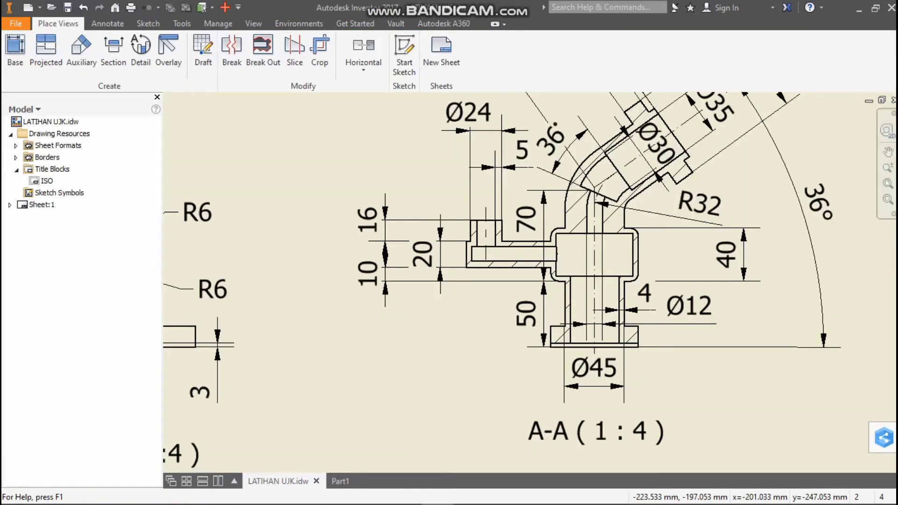
mouse_move(341, 481)
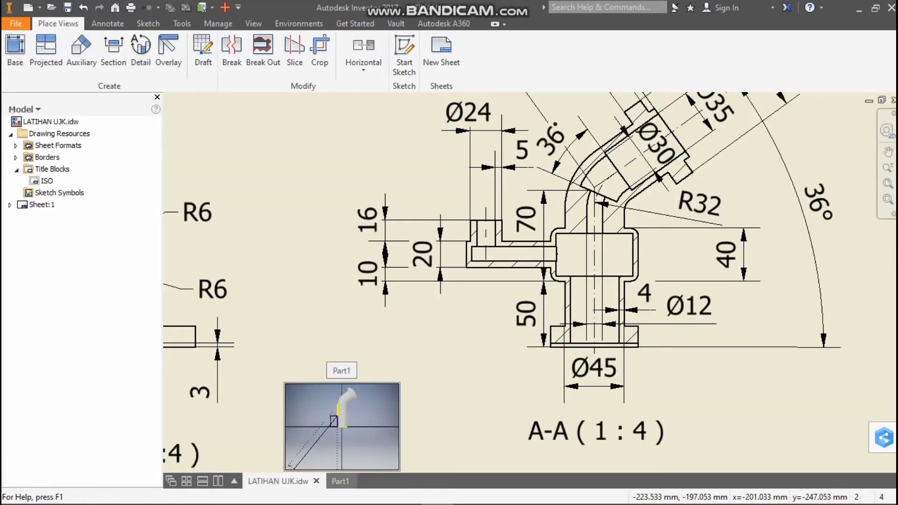
click(340, 481)
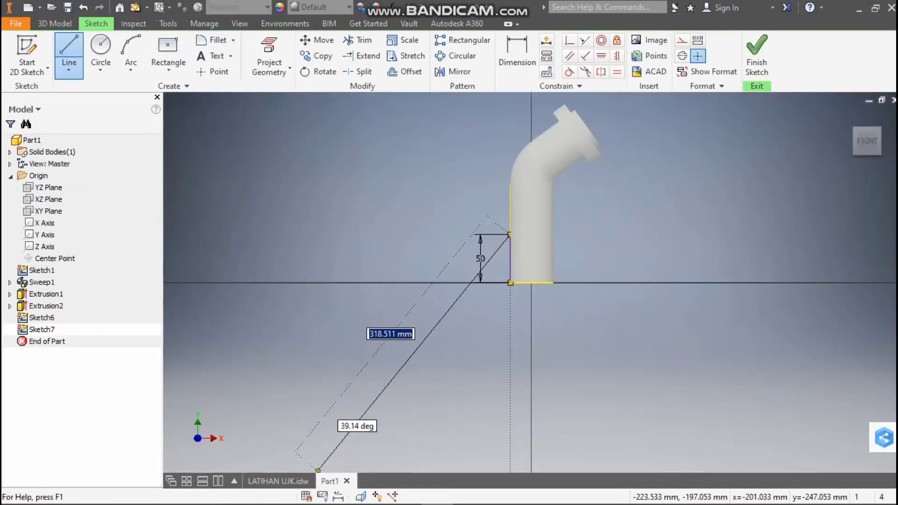
key(Escape)
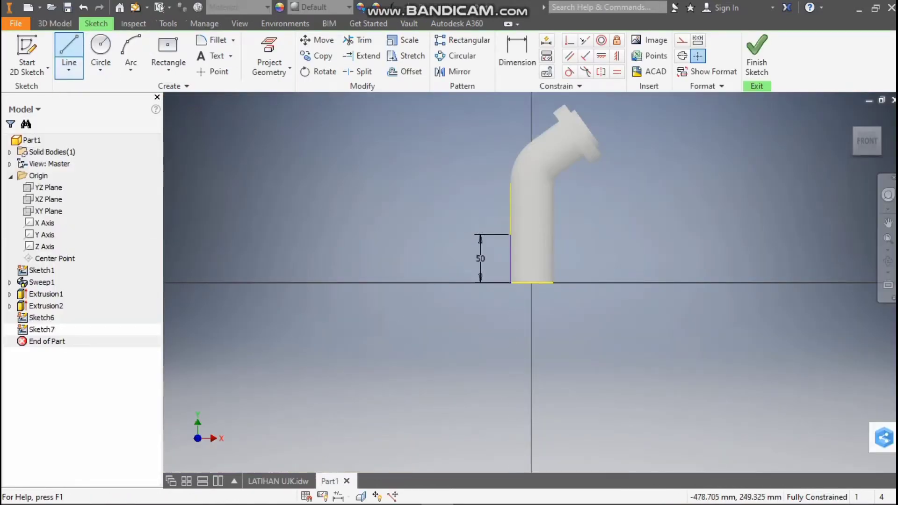
click(70, 43)
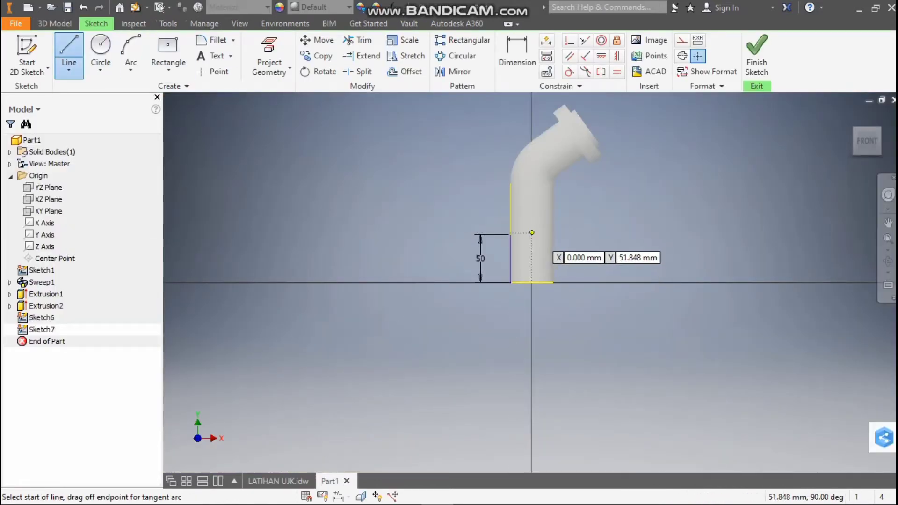
click(531, 232)
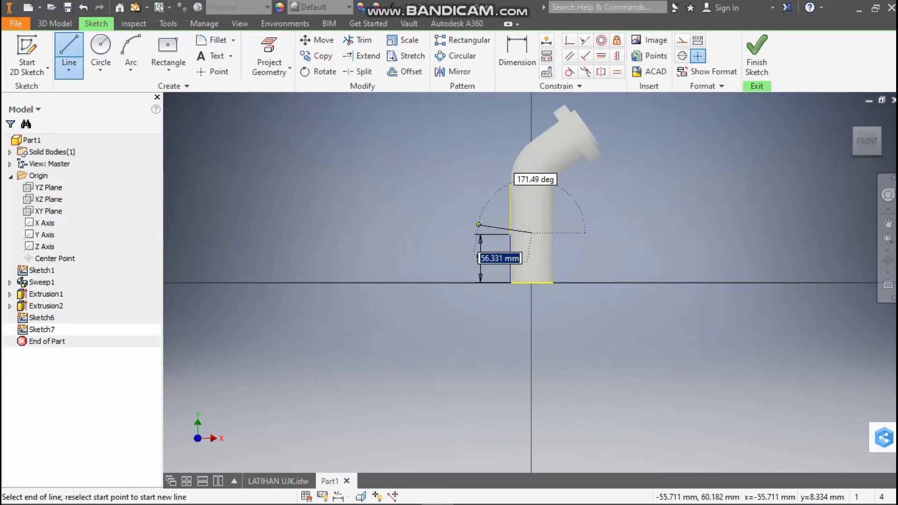
key(Escape)
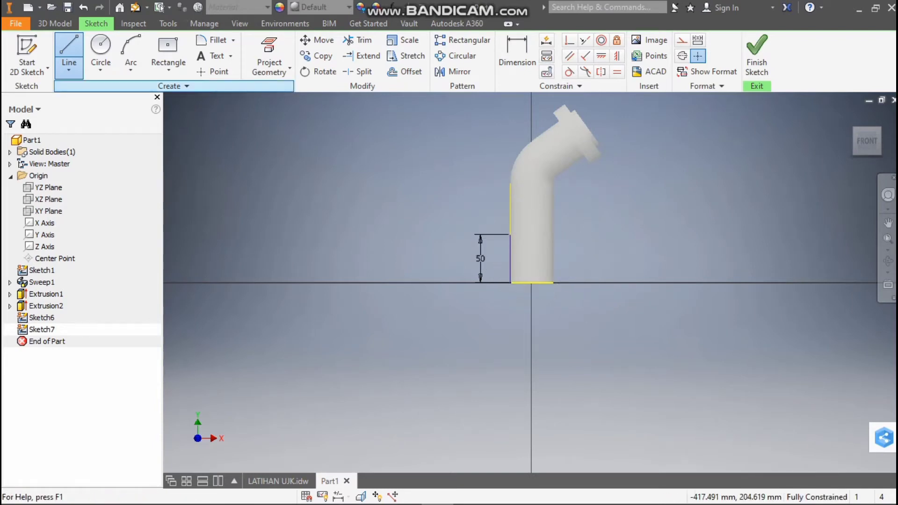
Draw a 33 mm horizontal line outward from the pipe's axis, level with the upper end of the 50 mm guide line
click(69, 43)
scroll(461, 219, up, 3)
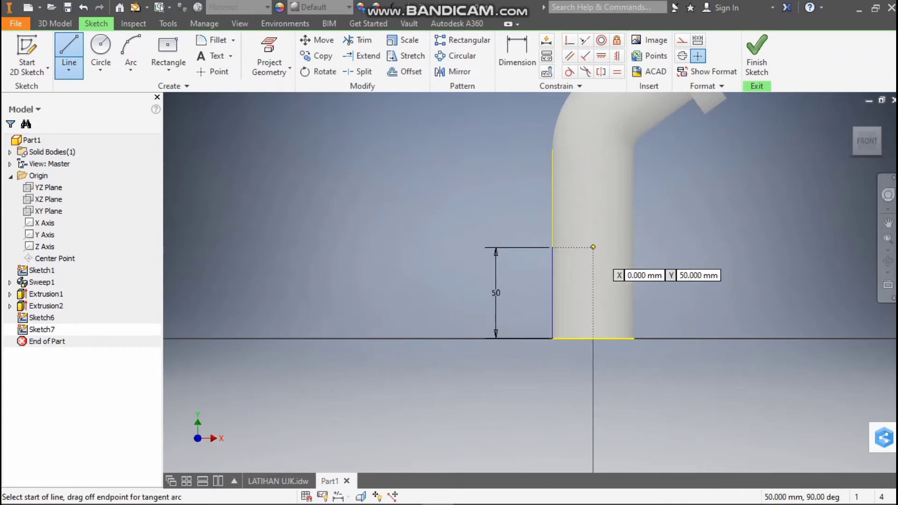
click(593, 247)
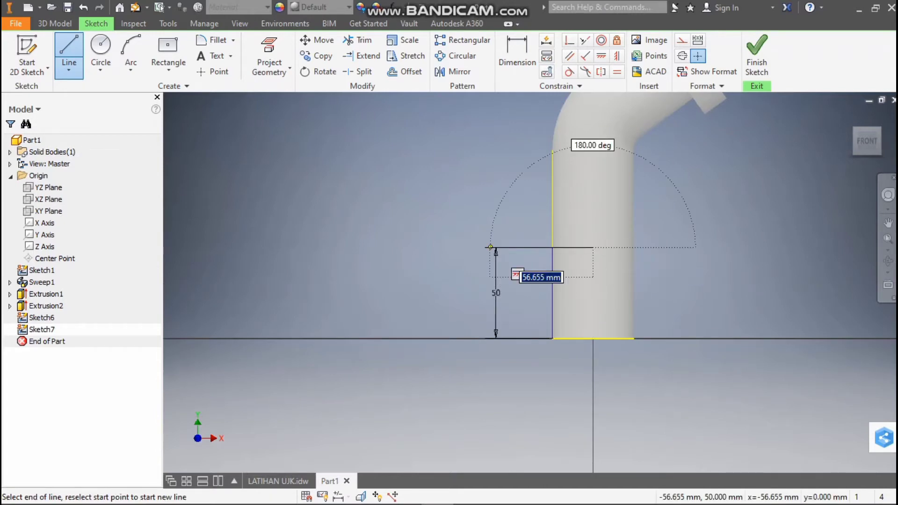
text(33)
key(Return)
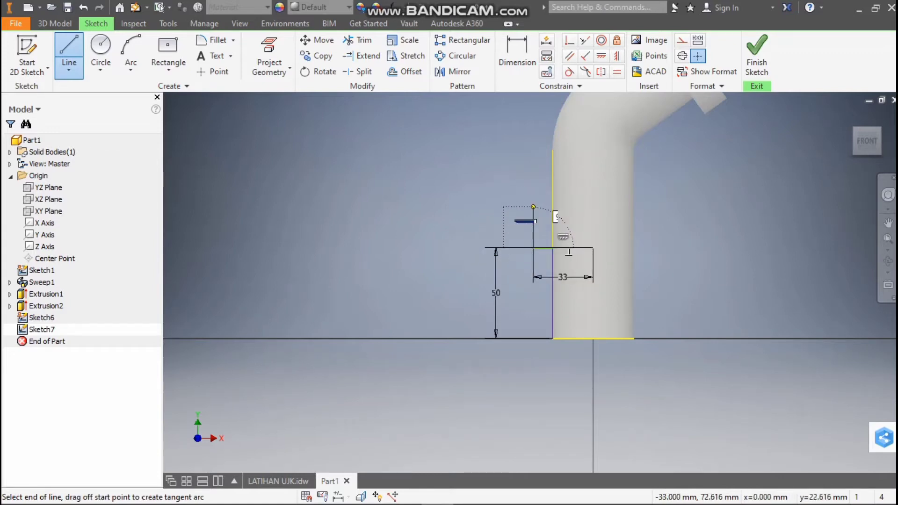
Check section A-A, close the collar profile with a 40 mm vertical and a 33 mm horizontal line, and delete the 50 mm guide line
click(278, 481)
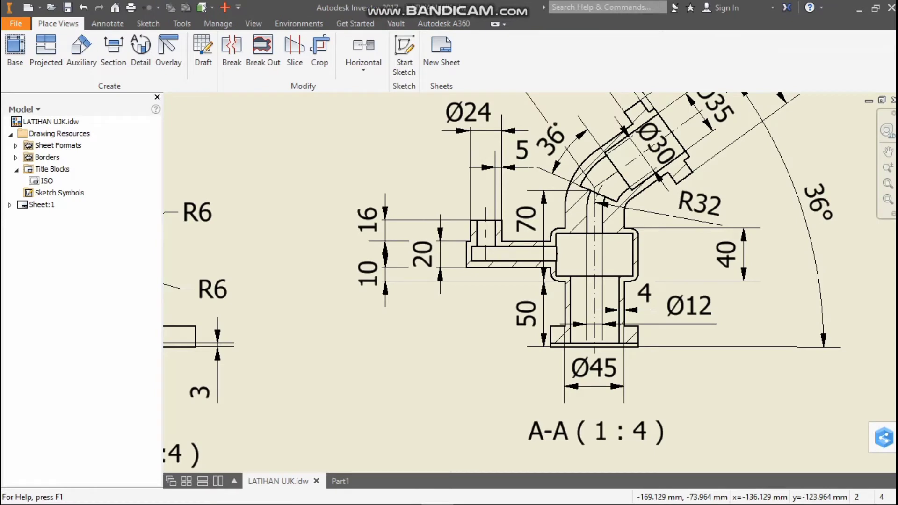
click(341, 481)
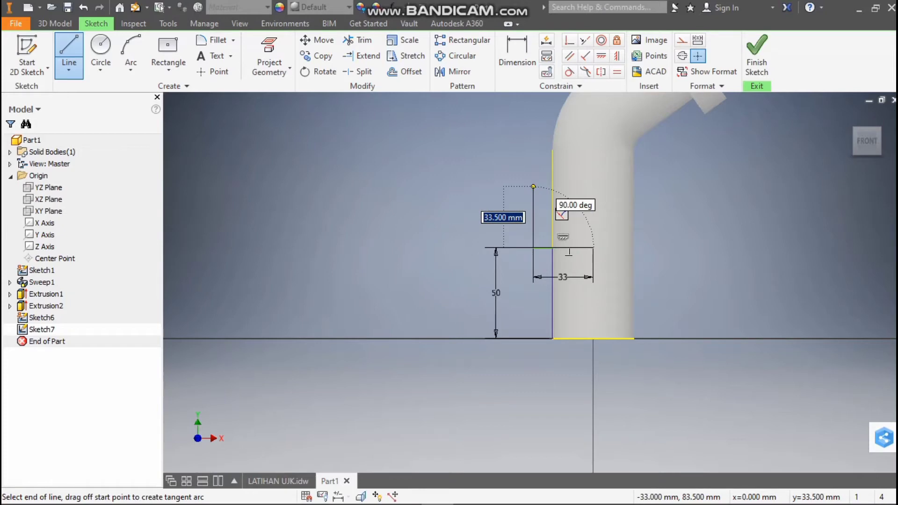
key(Return)
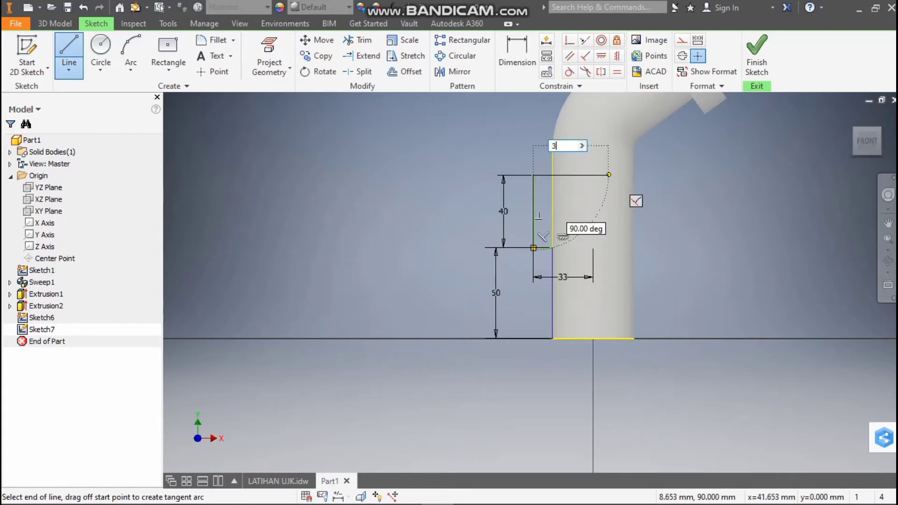
key(Return)
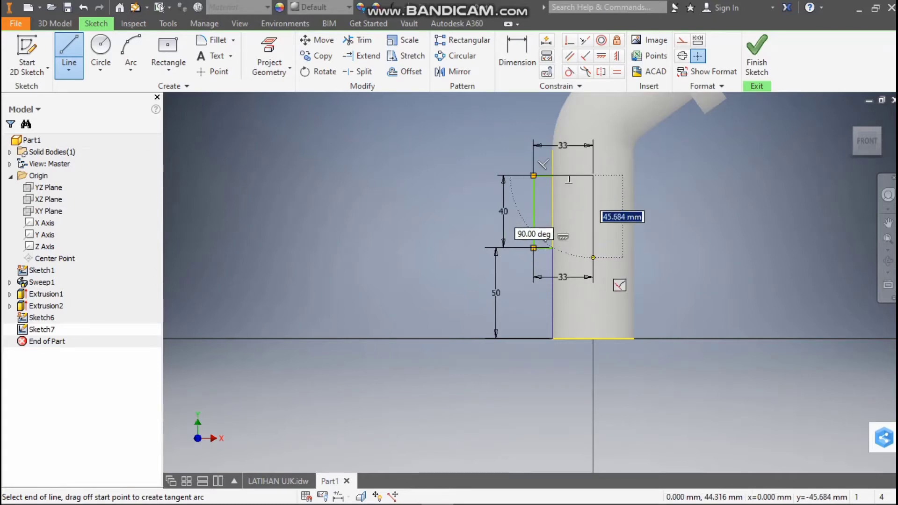
key(Escape)
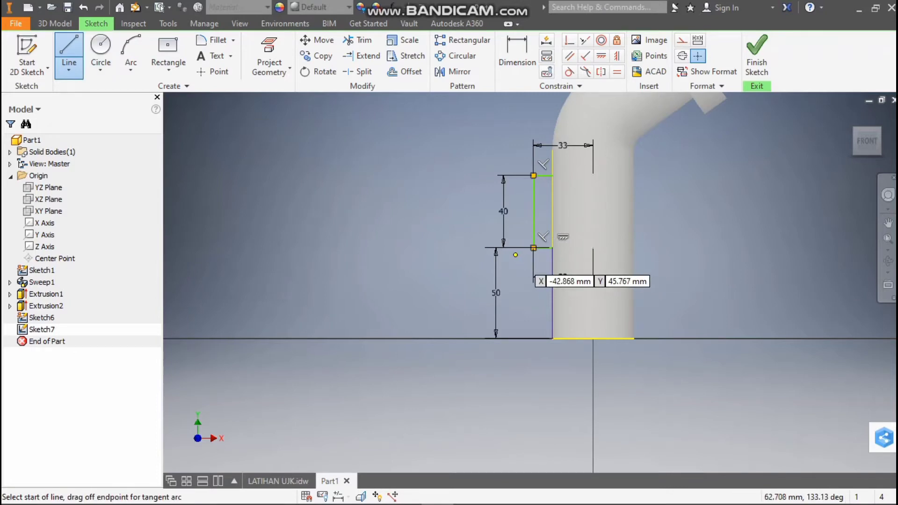
key(Escape)
key(Delete)
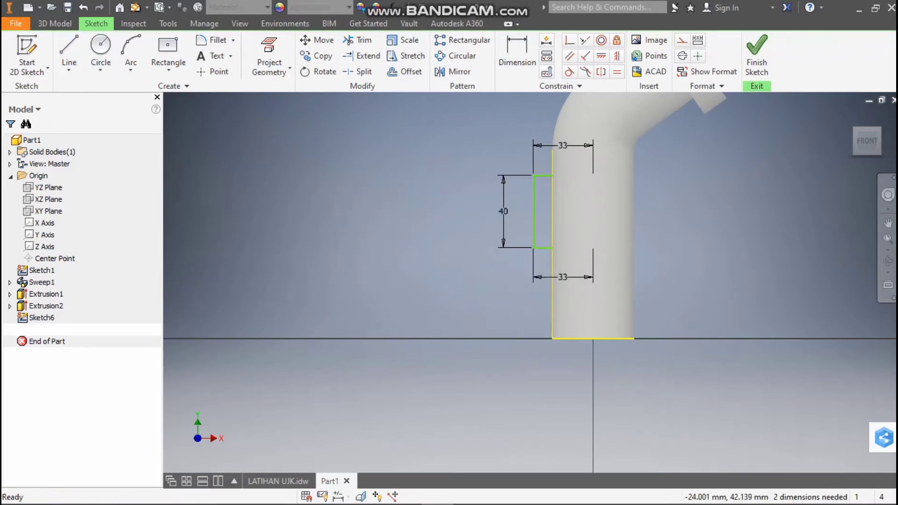
Revolve the 33 by 40 mm profile a full turn around its edge on the pipe's axis, joining it to the body
click(54, 24)
click(70, 52)
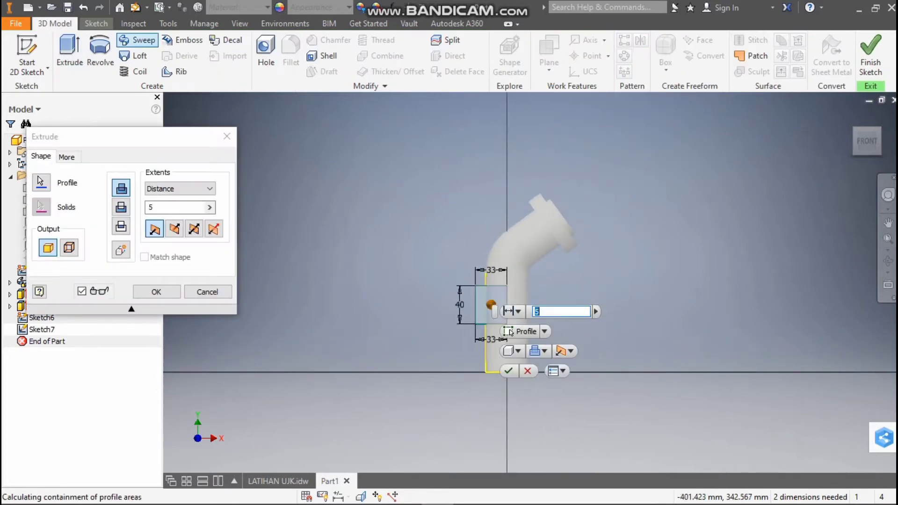
click(100, 51)
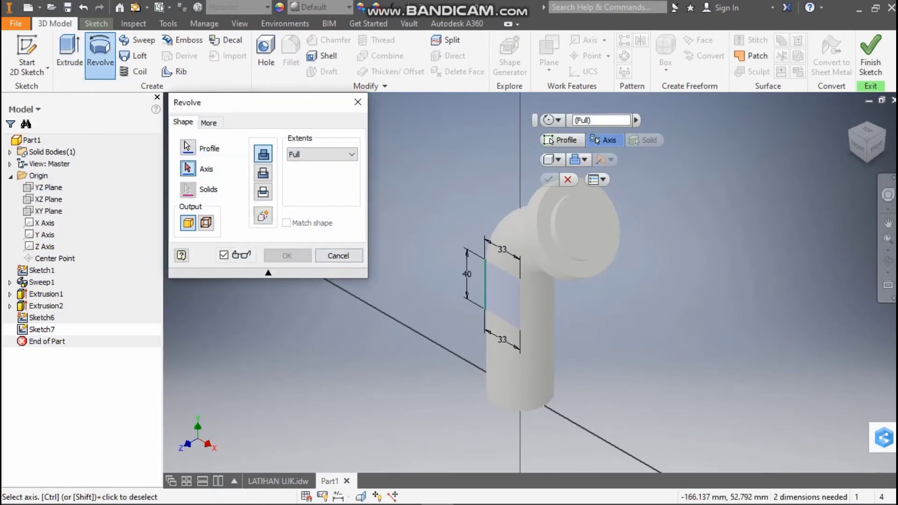
click(520, 302)
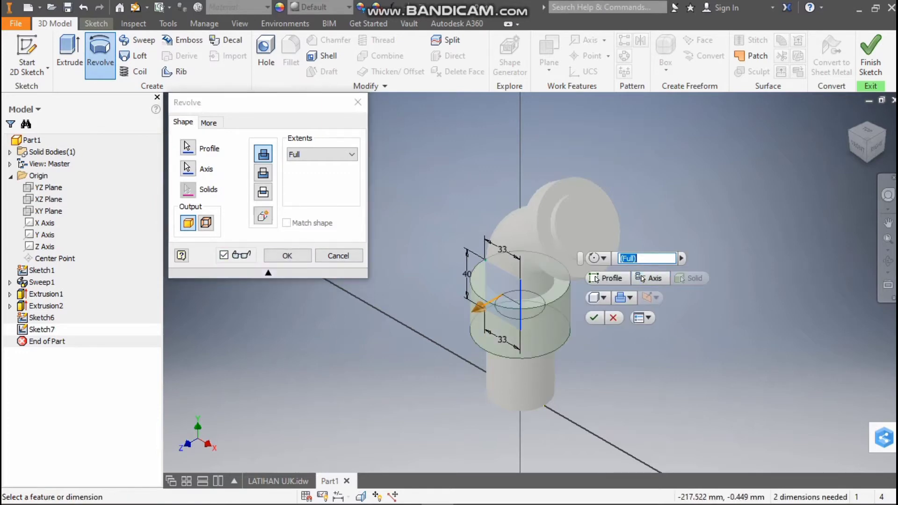
click(288, 256)
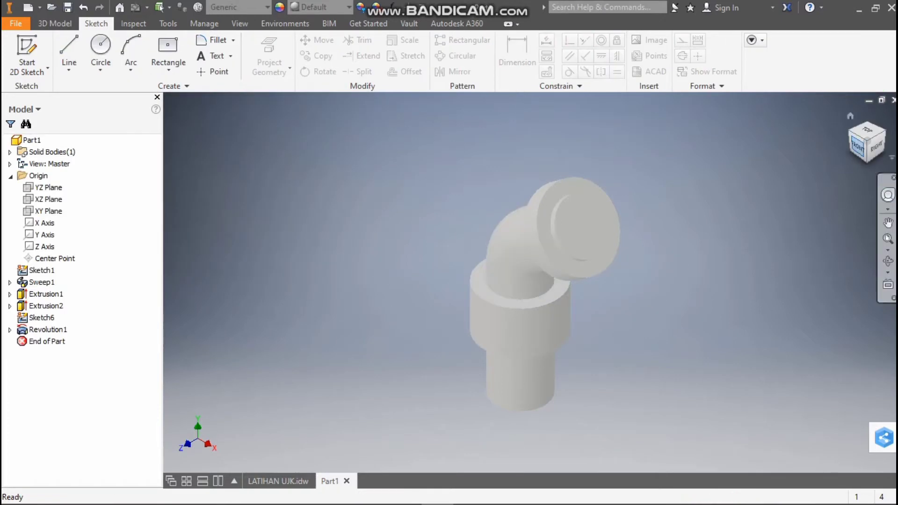
Create a 2D sketch on the flat lower end face of the vertical pipe
shift+middle_drag(541, 287, 541, 157)
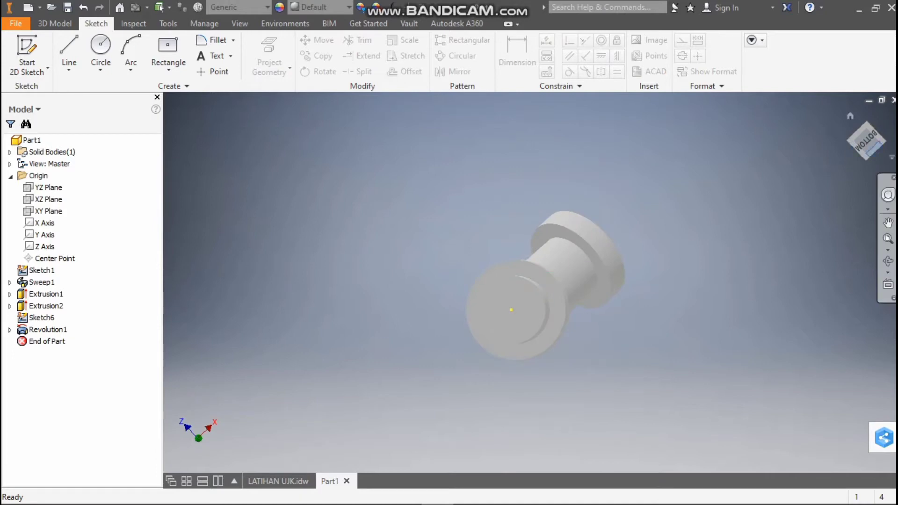
click(866, 140)
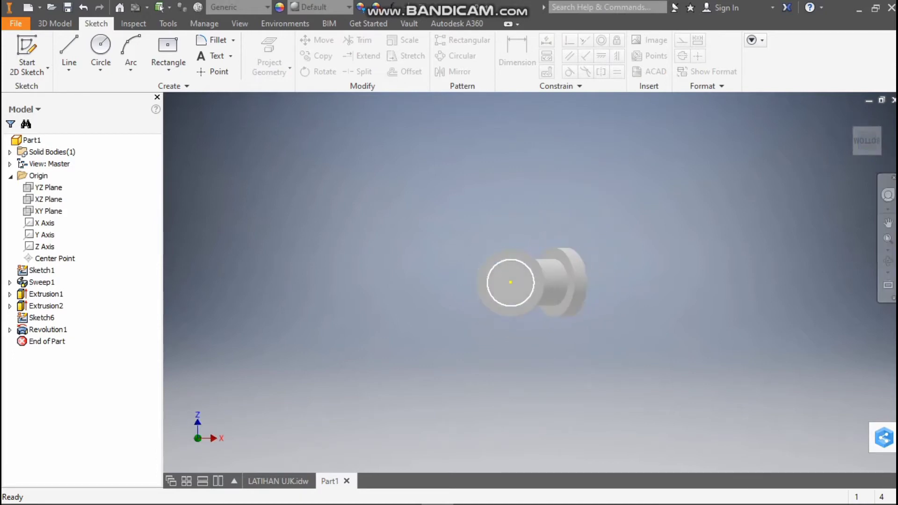
click(514, 286)
right_click(519, 280)
click(521, 313)
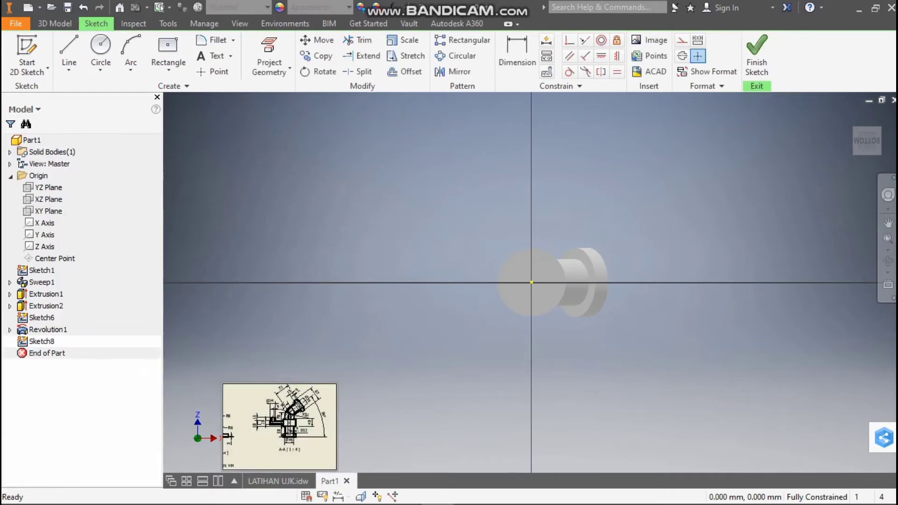
Draw a center rectangle 66 mm wide and 140 mm high, centred on the pipe's axis
click(167, 53)
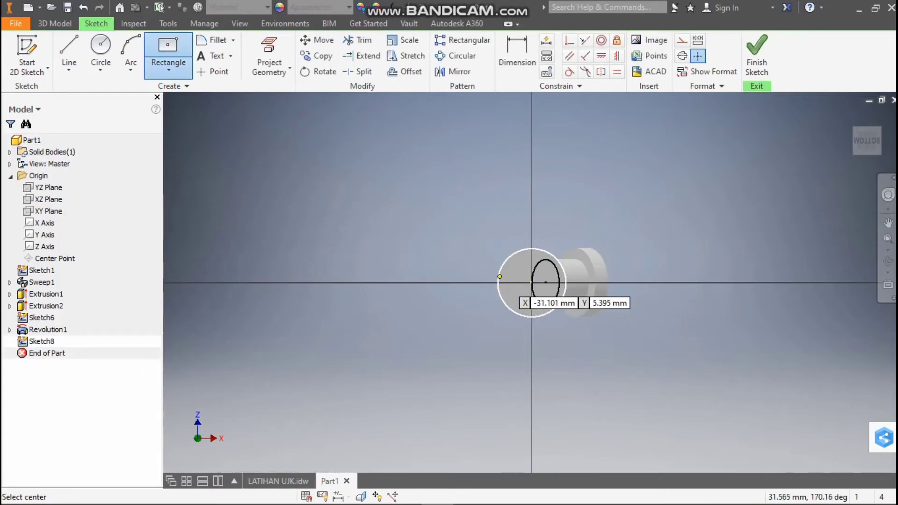
click(531, 283)
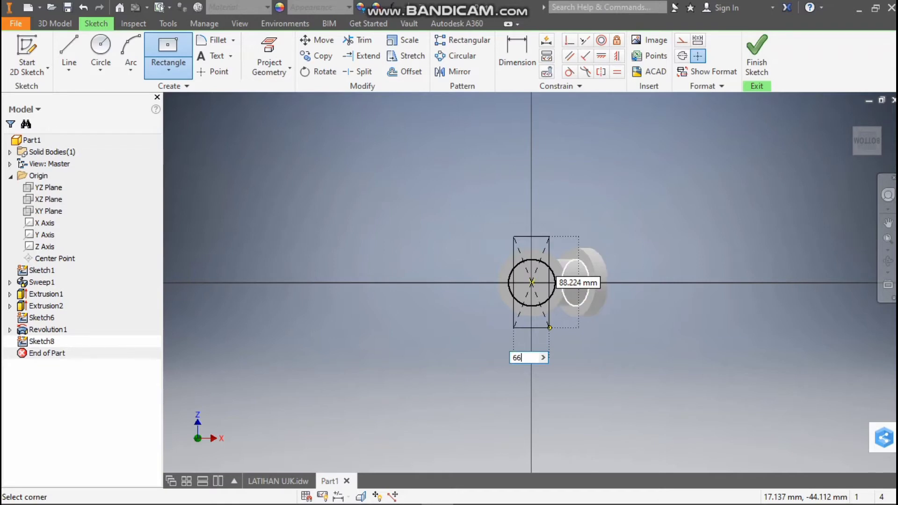
key(Tab)
text(1)
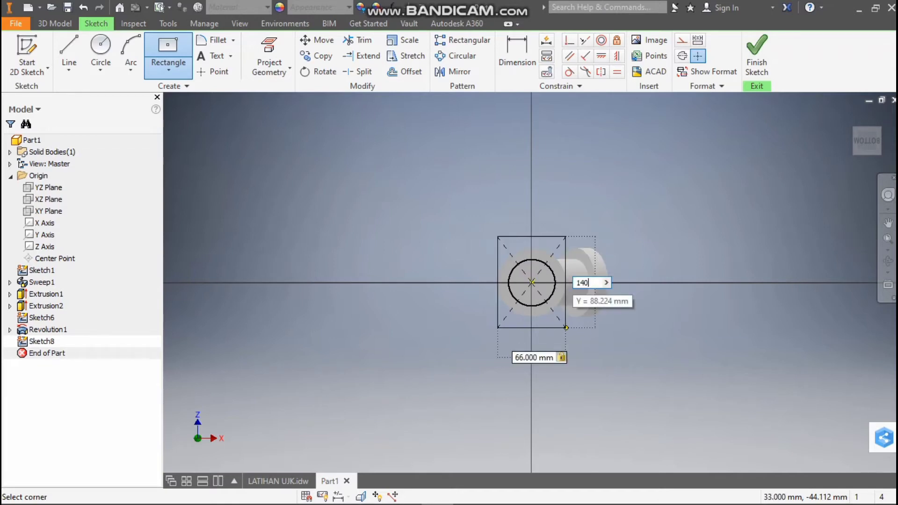
text(40)
key(Return)
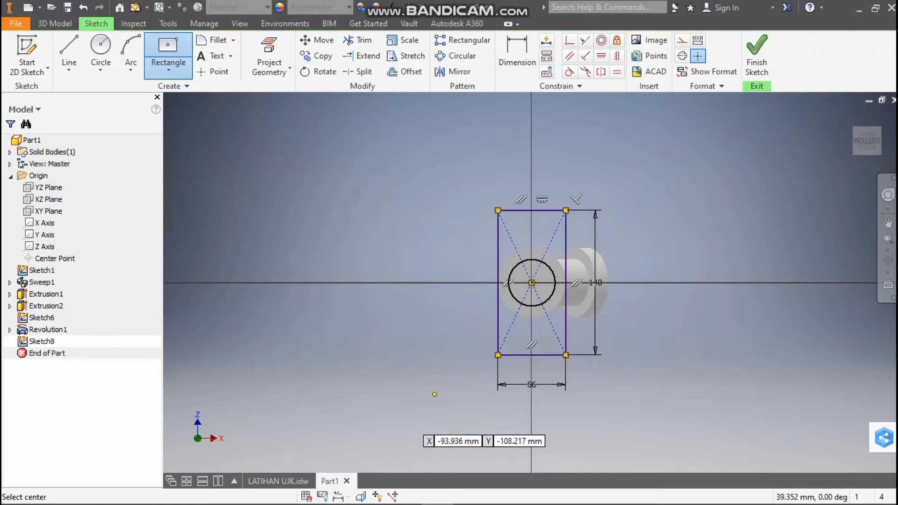
Examine the top view, section A-A and front view in LATIHAN UJK.idw for the base plate's dimensions
click(278, 481)
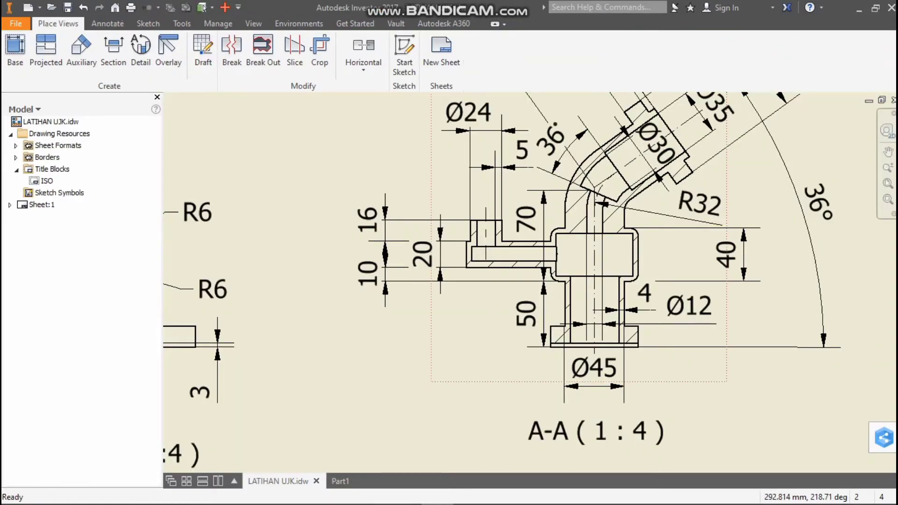
scroll(572, 307, up, 1)
scroll(592, 229, down, 9)
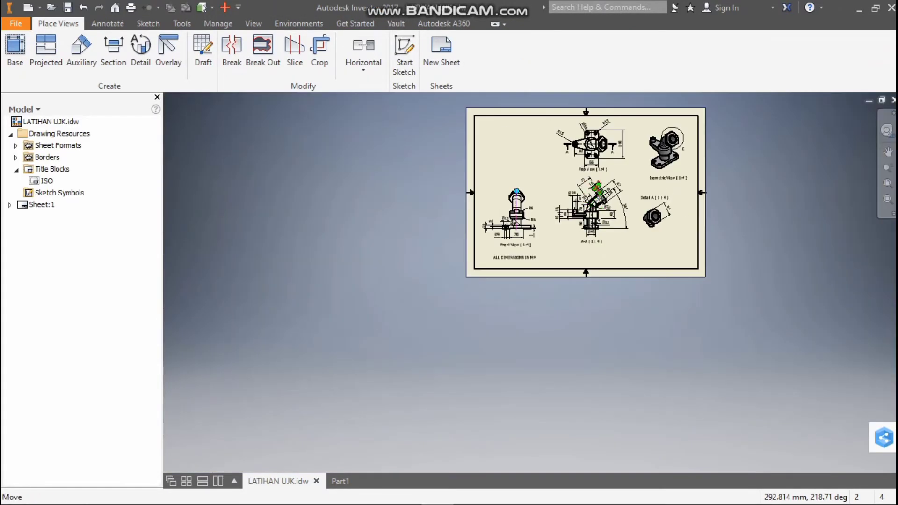
scroll(593, 142, up, 3)
scroll(594, 120, up, 2)
scroll(594, 119, down, 2)
scroll(594, 119, up, 4)
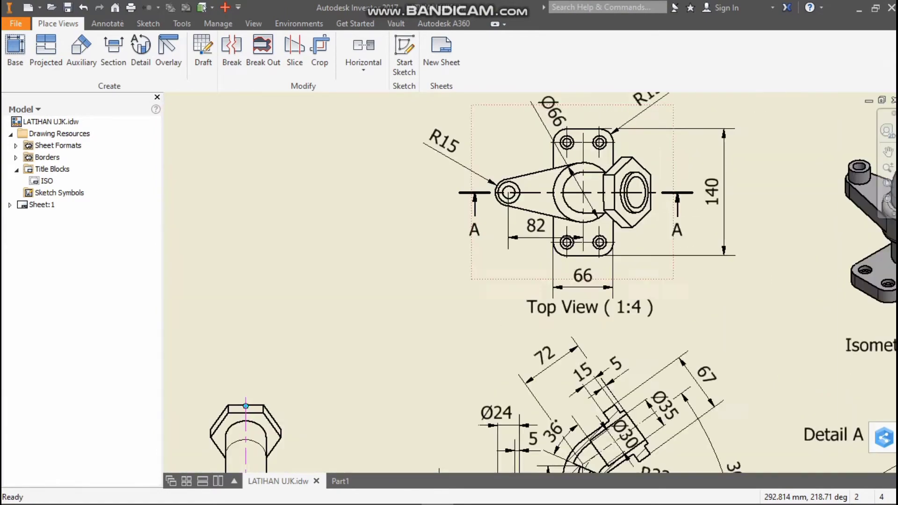
scroll(587, 180, up, 4)
scroll(635, 258, down, 7)
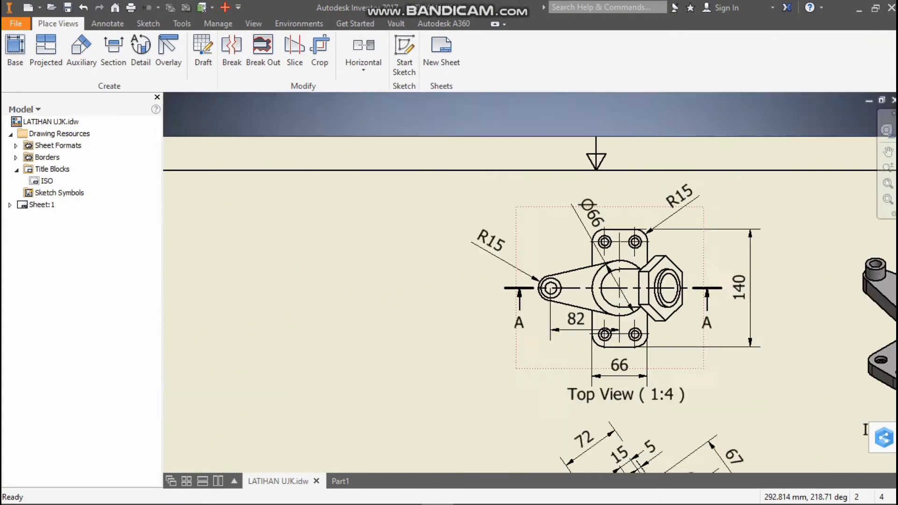
scroll(635, 257, up, 3)
scroll(790, 338, down, 7)
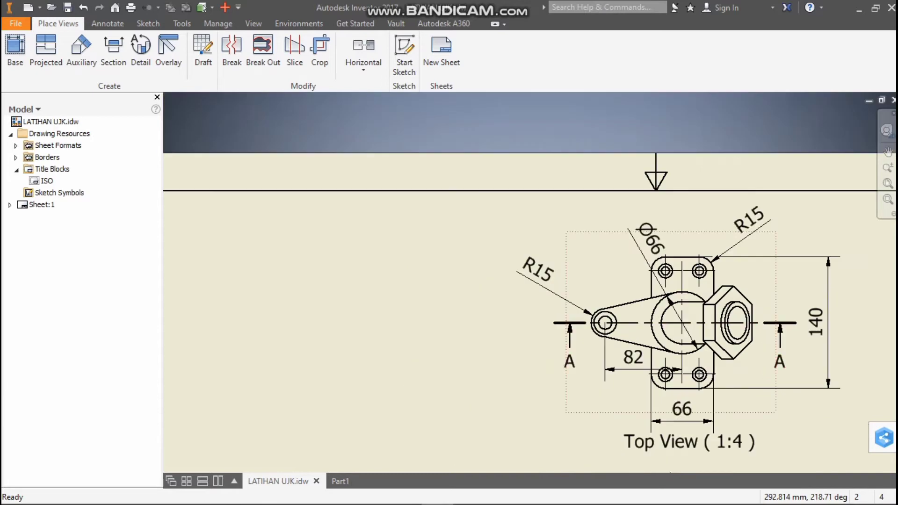
scroll(766, 426, up, 4)
scroll(740, 391, up, 1)
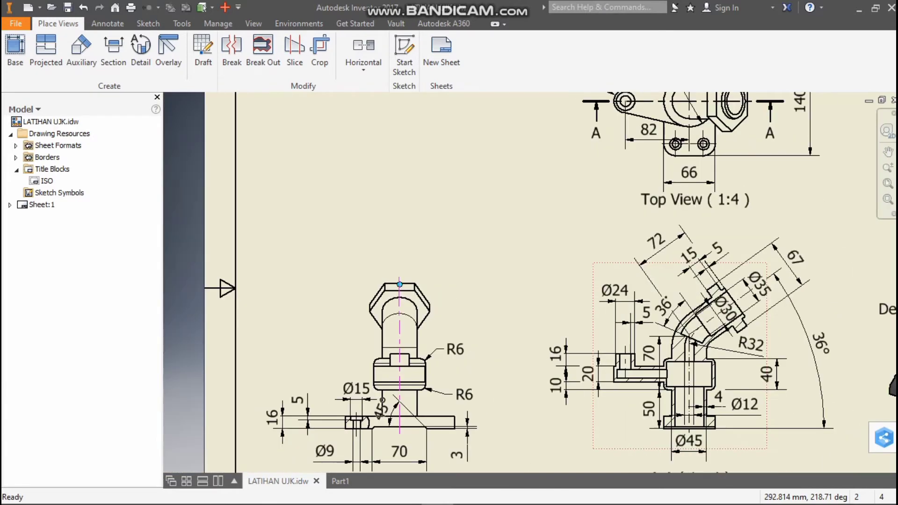
scroll(674, 435, up, 6)
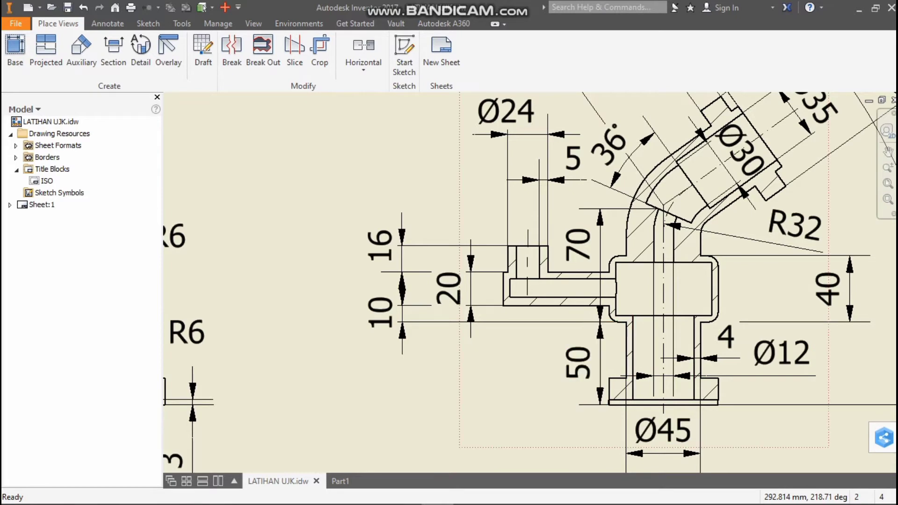
scroll(724, 383, up, 5)
scroll(722, 382, down, 15)
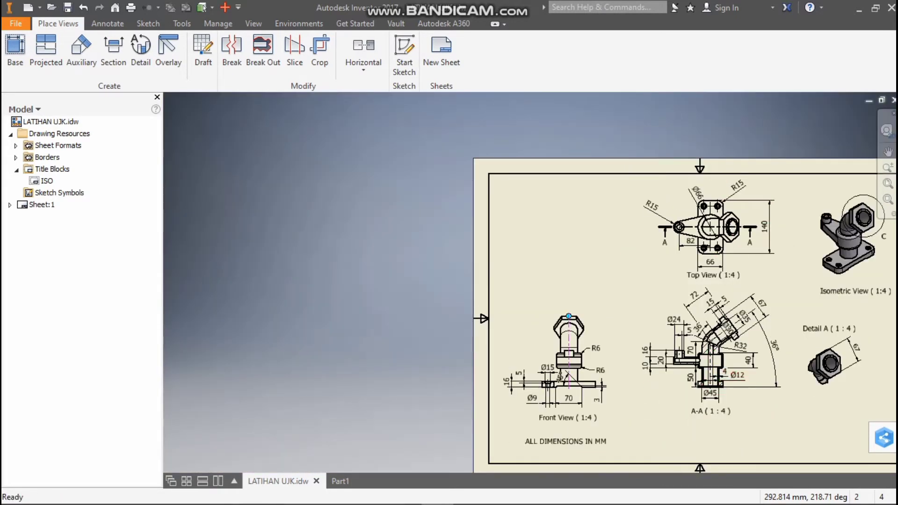
scroll(583, 399, up, 8)
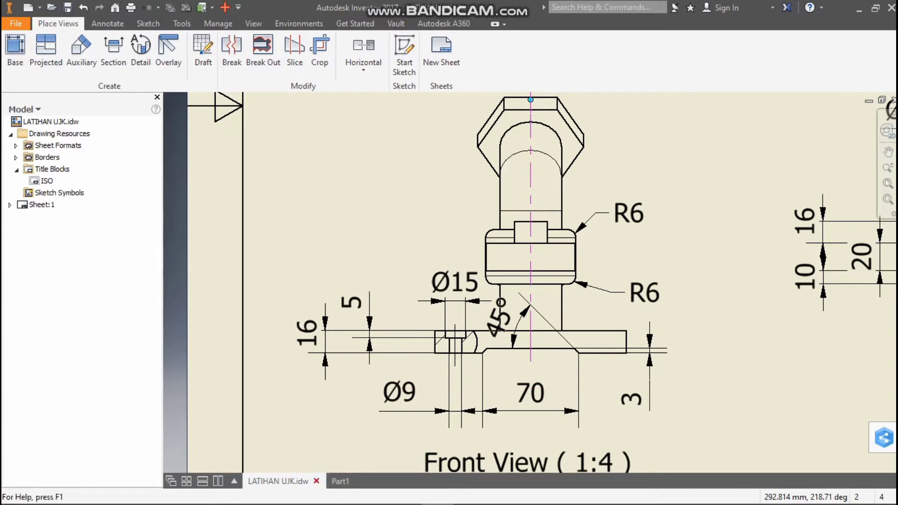
click(340, 482)
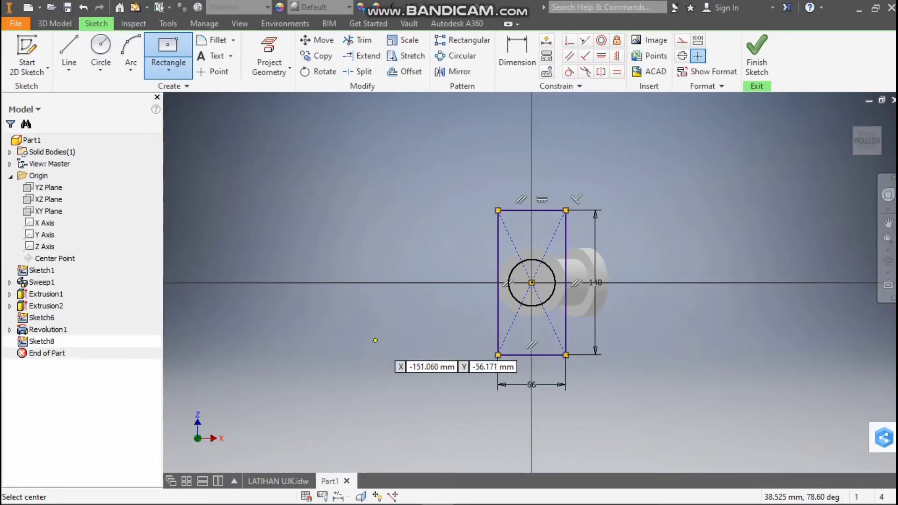
Recheck the base plate in the drawing's front view and section A-A, and extrude the rectangle 16 mm upward toward the collar, joined to the body
click(278, 481)
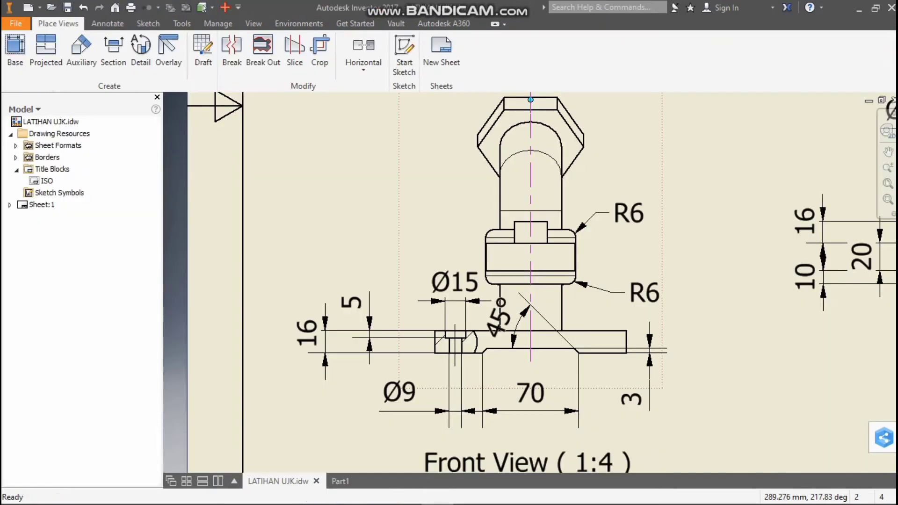
scroll(612, 290, down, 5)
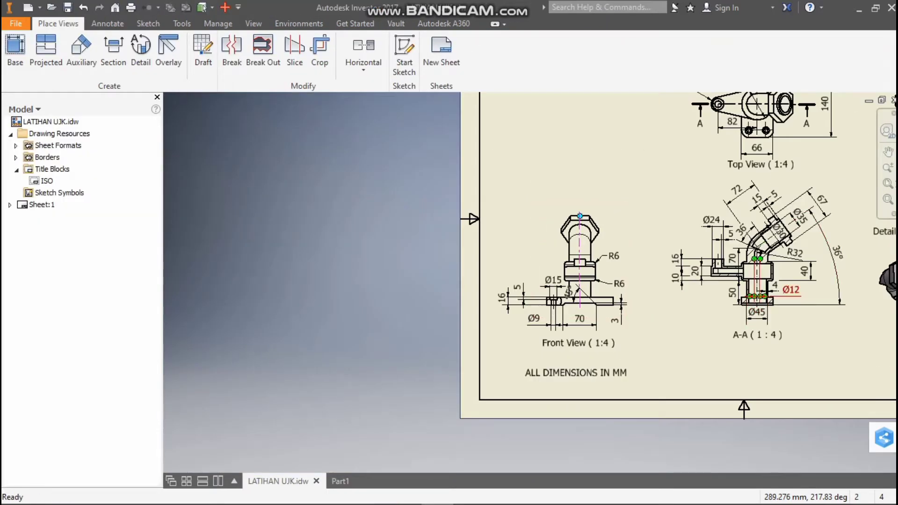
scroll(762, 299, up, 3)
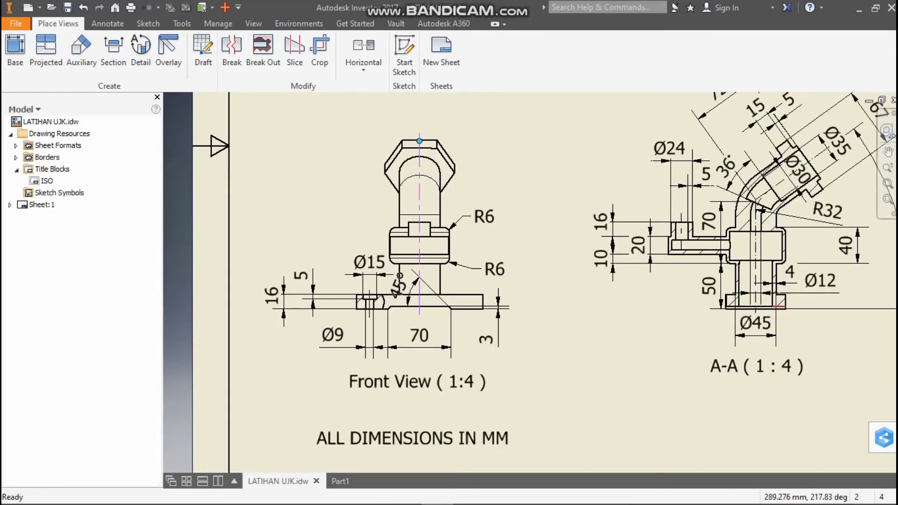
double_click(779, 307)
click(341, 482)
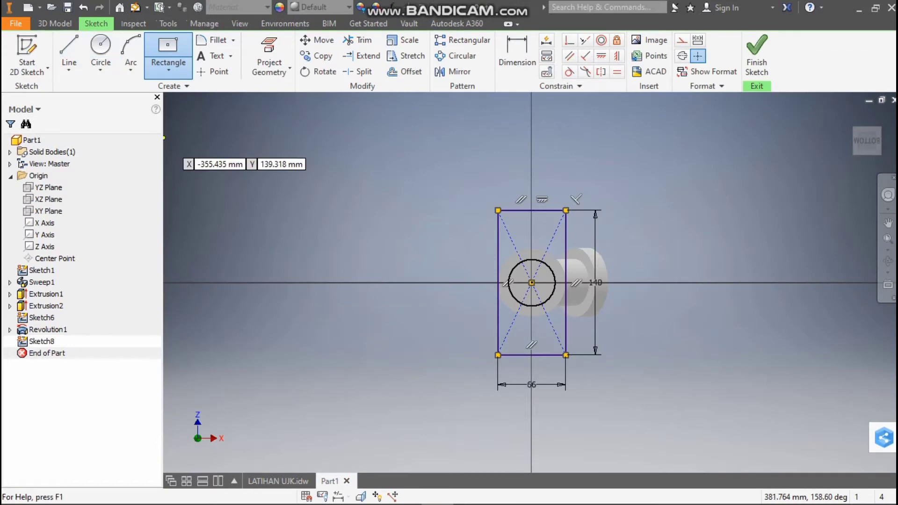
click(55, 23)
click(70, 55)
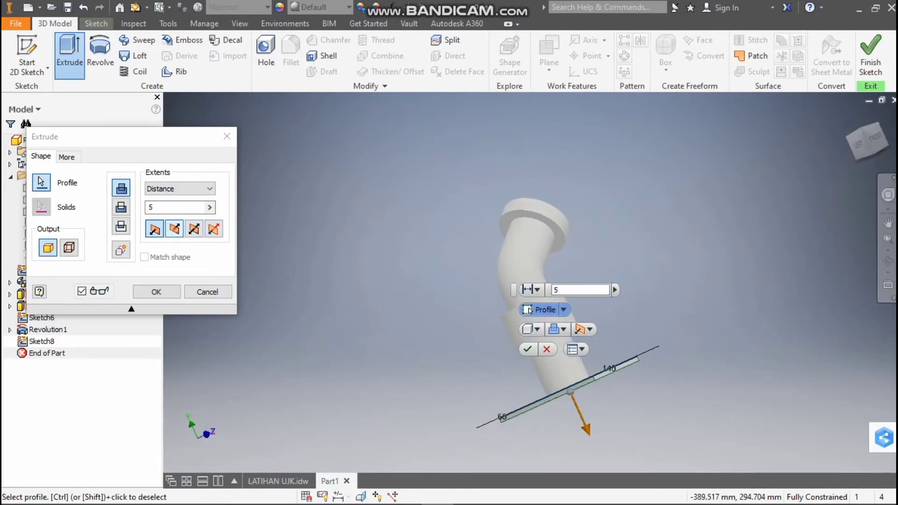
click(174, 229)
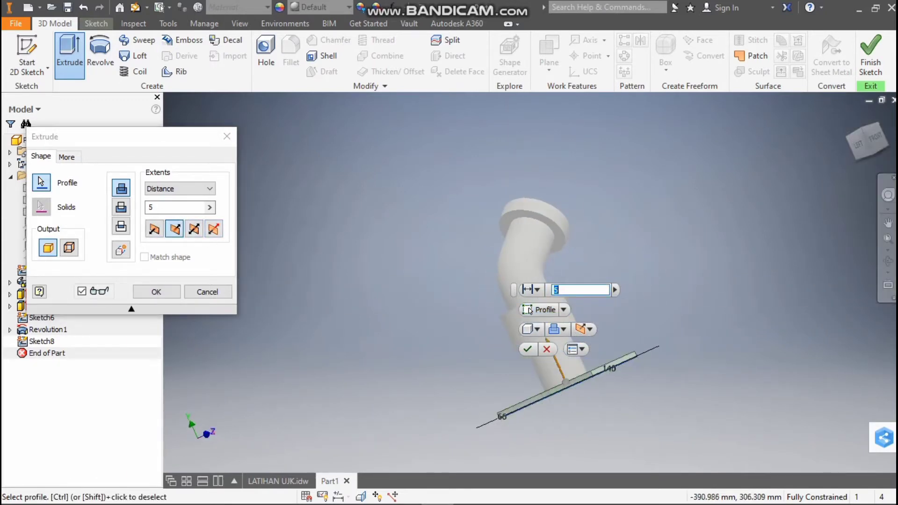
click(171, 207)
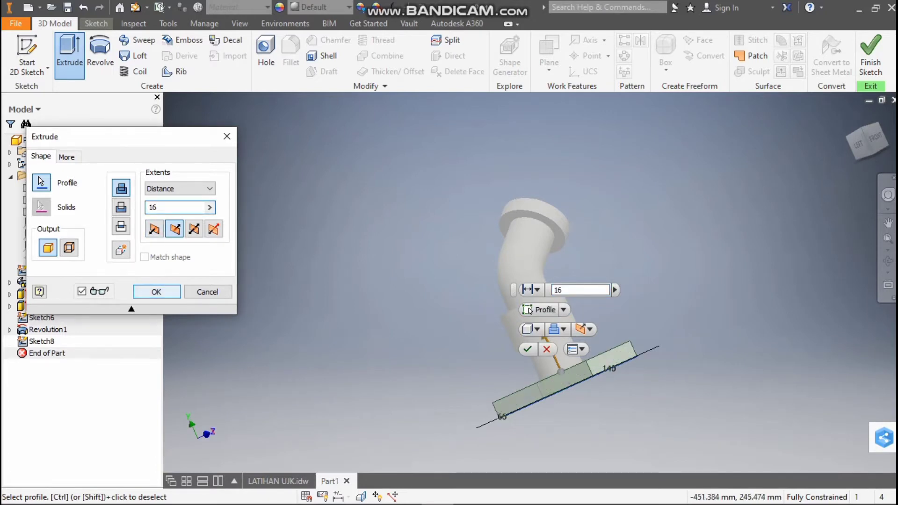
key(Return)
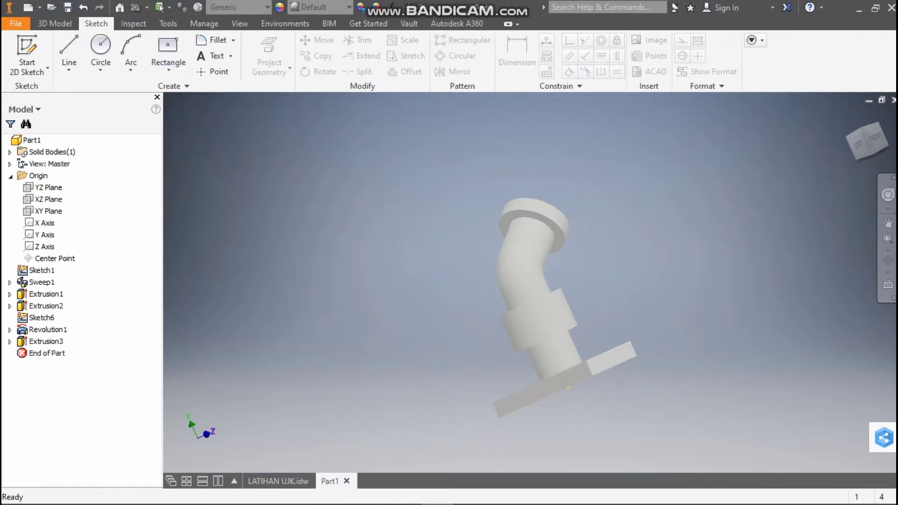
Check the base recess in the drawing's front view and create a 2D sketch on the base plate's 140 mm long left side face
mouse_move(868, 141)
mouse_down()
mouse_move(860, 129)
mouse_move(869, 141)
mouse_up()
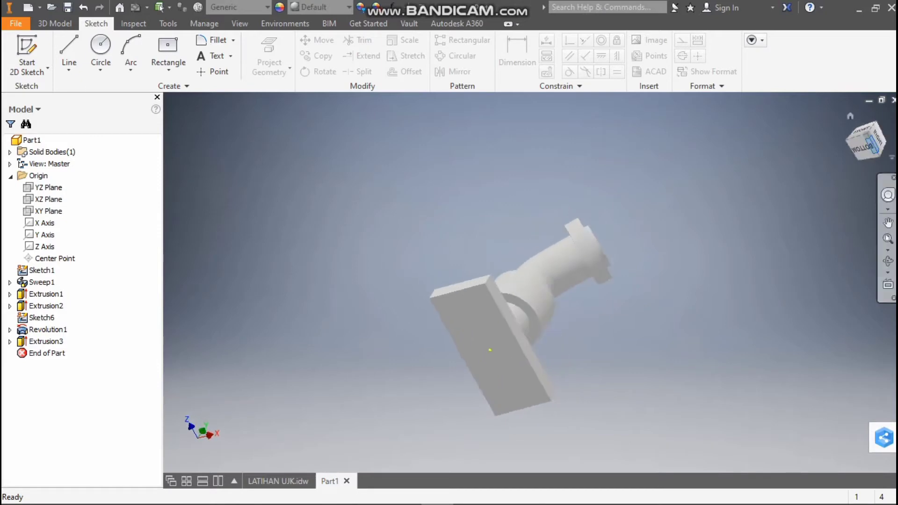
click(862, 148)
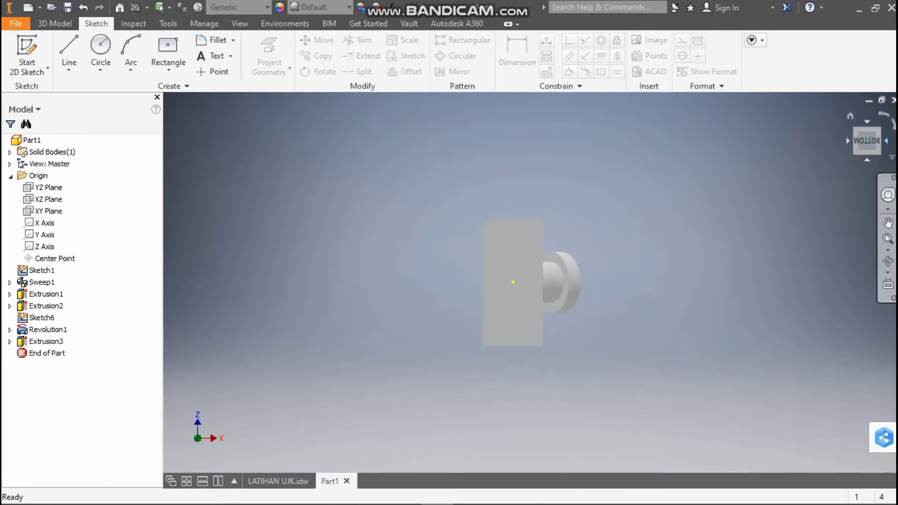
mouse_move(857, 140)
mouse_down()
mouse_move(866, 159)
mouse_move(839, 154)
mouse_move(893, 150)
mouse_move(869, 151)
mouse_up()
click(867, 140)
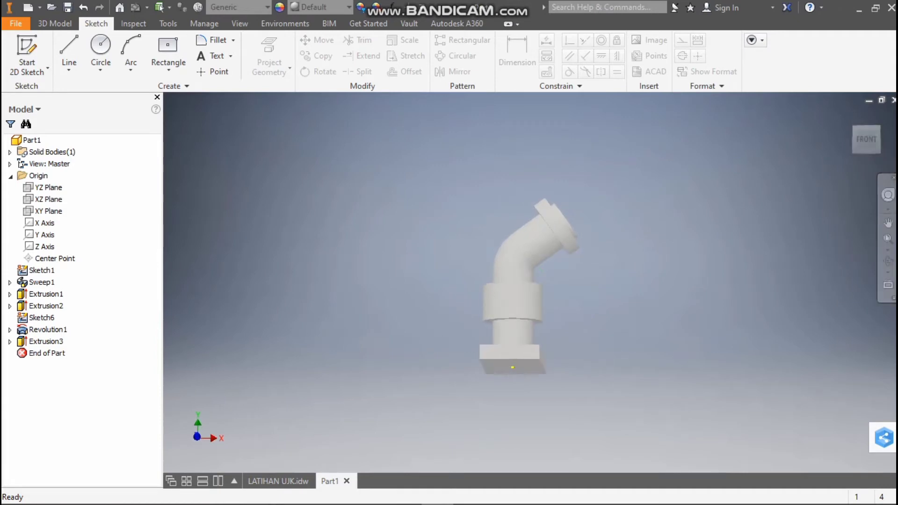
click(278, 481)
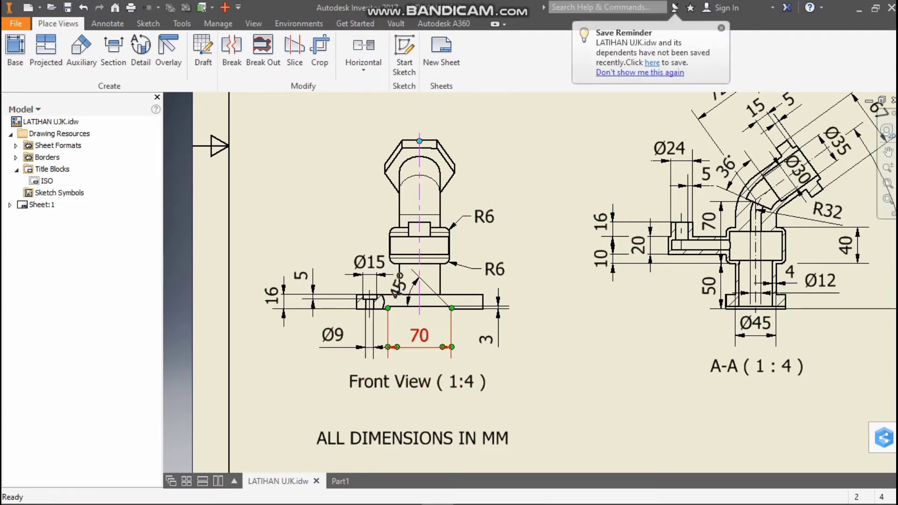
click(337, 480)
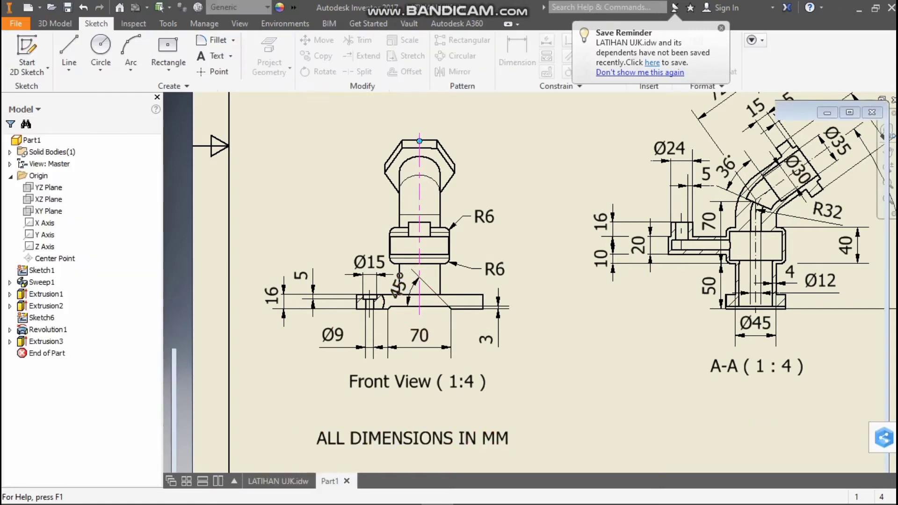
drag(866, 140, 888, 146)
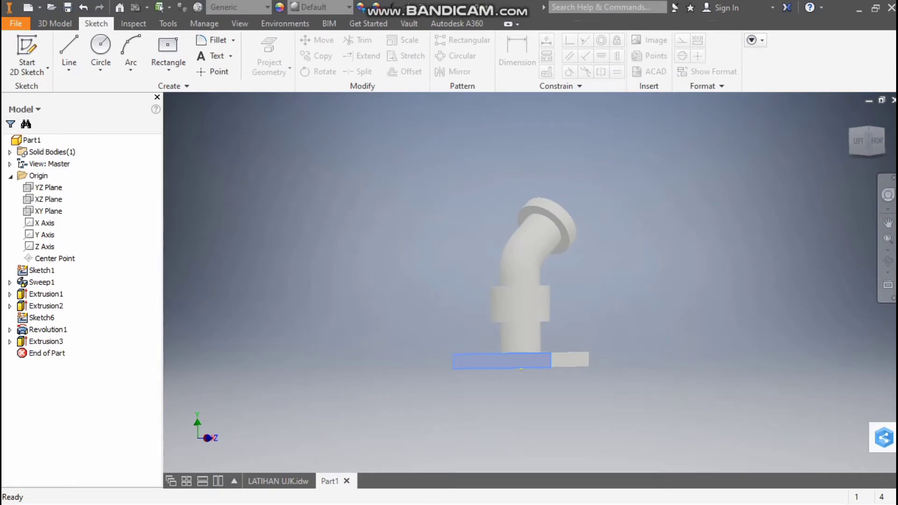
right_click(494, 361)
click(505, 401)
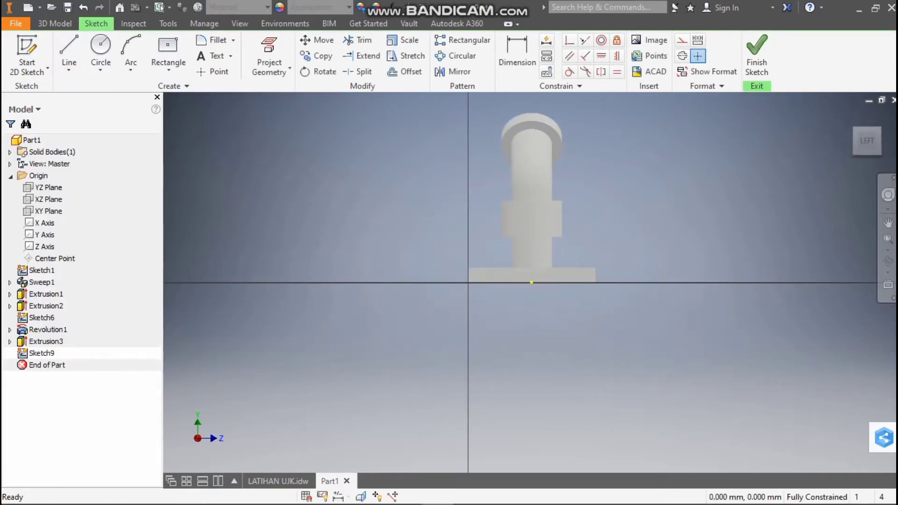
Check the recess in the LATIHAN UJK drawing's front view and draw a 35 mm horizontal line from the midpoint of the base's bottom edge
click(278, 481)
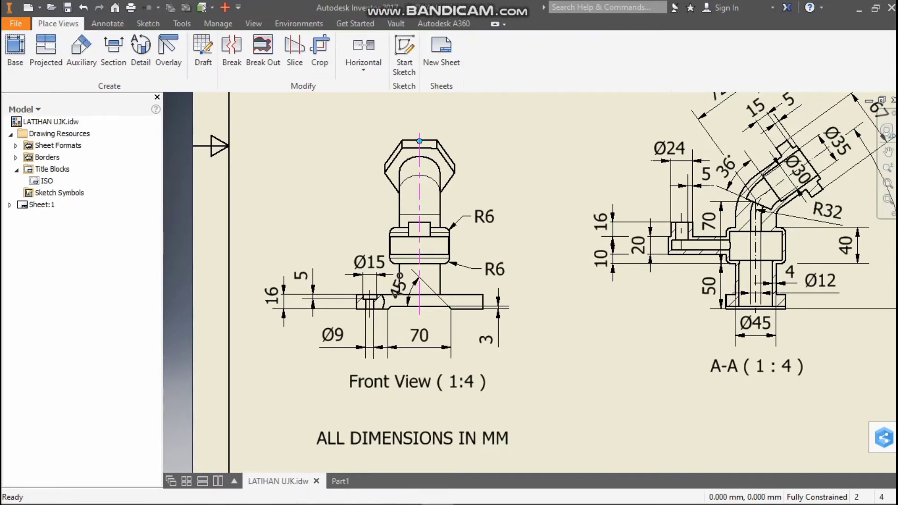
click(340, 481)
click(68, 49)
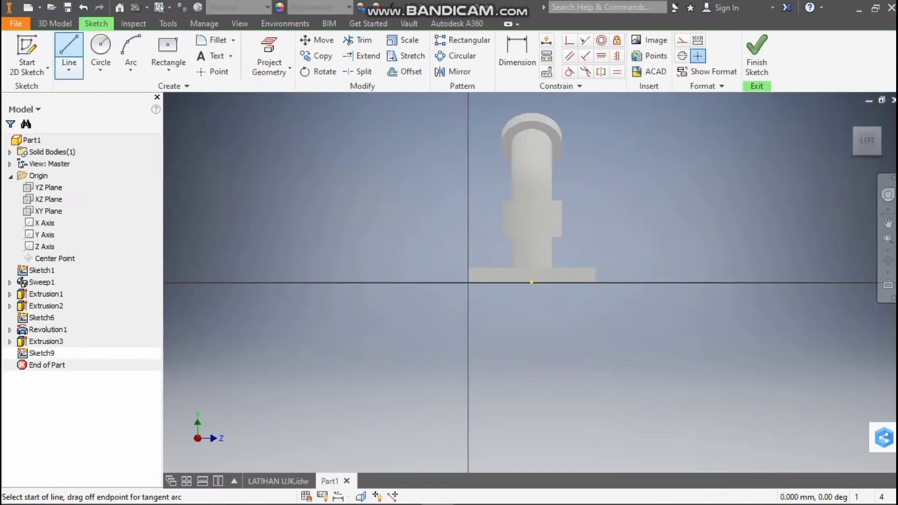
scroll(572, 282, up, 2)
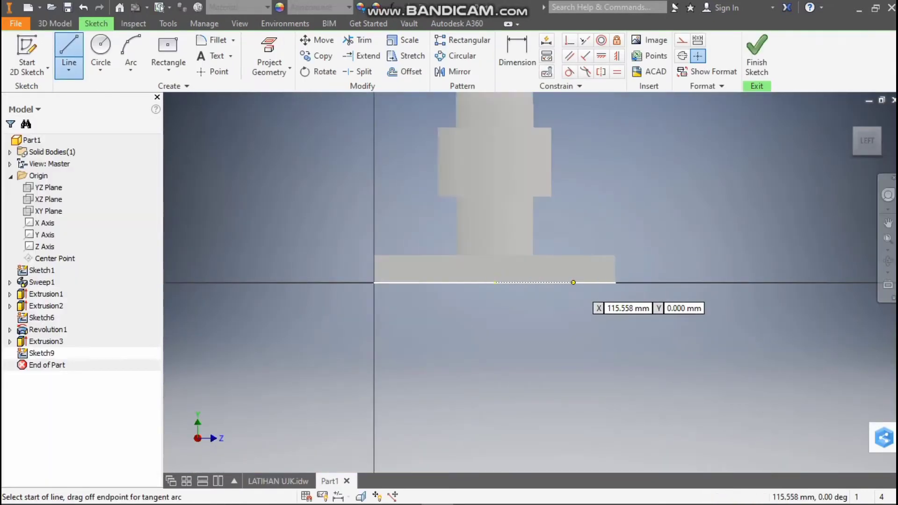
click(495, 282)
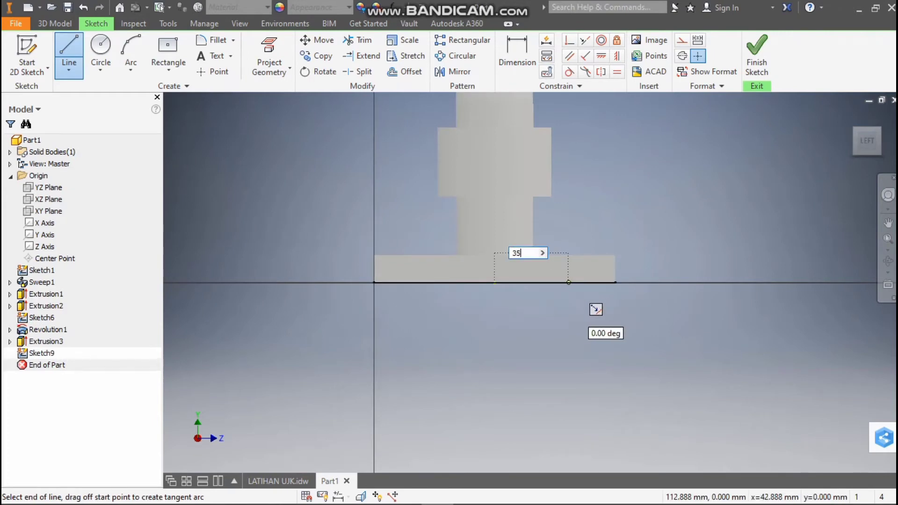
key(Return)
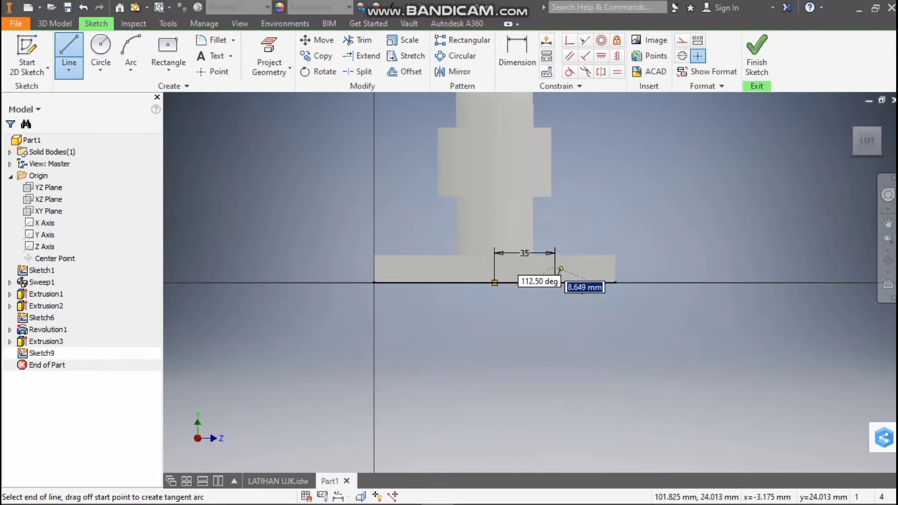
Draw a slanted line about 12 mm long up and inward from the 35 mm line's outer end, and set their angle to 45 degrees
scroll(541, 268, up, 3)
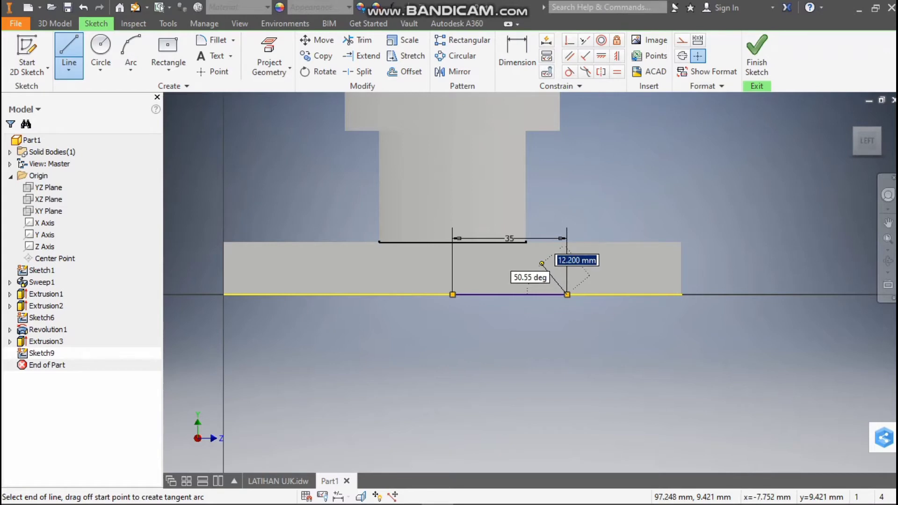
click(541, 263)
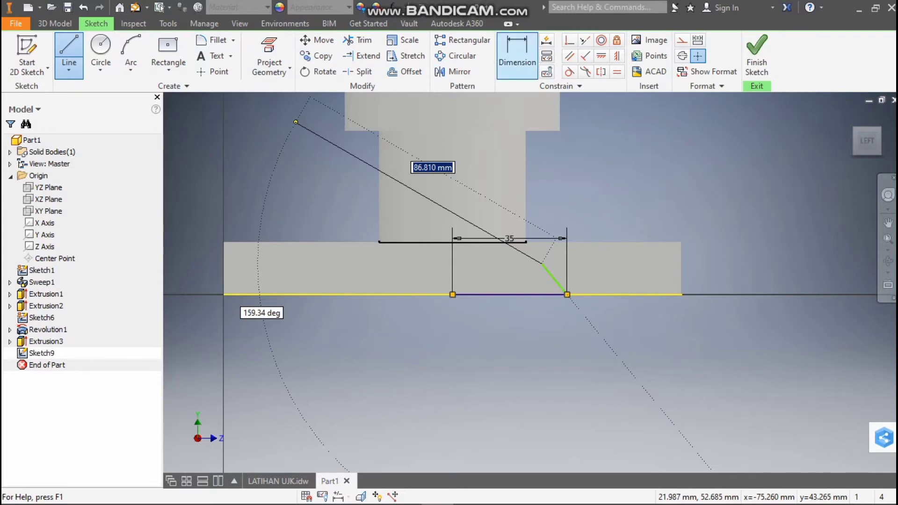
click(517, 56)
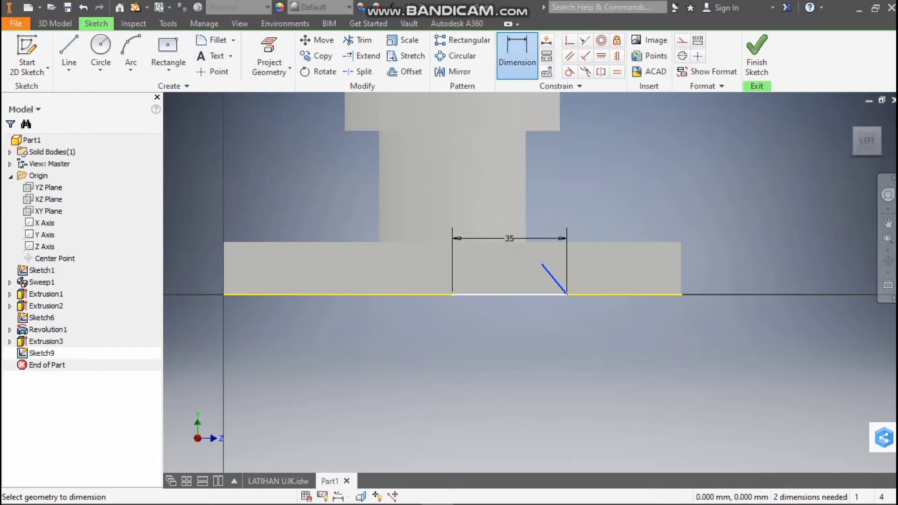
click(525, 295)
click(519, 278)
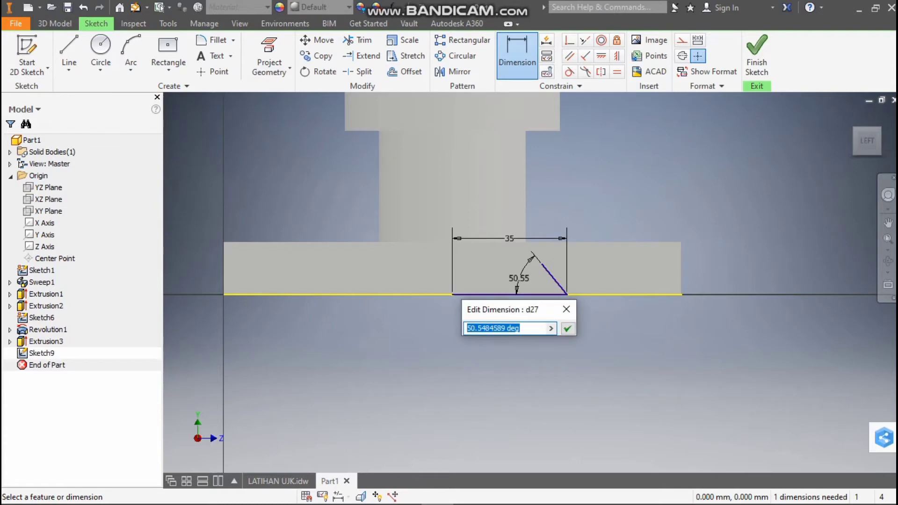
text(45)
key(Return)
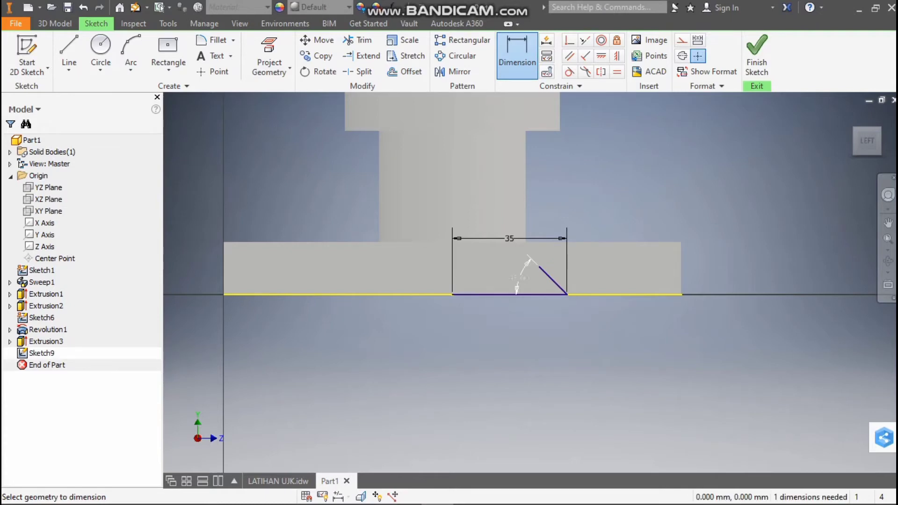
Check the recess depth in the drawing's front view and draw a 3 mm vertical line upward from the bottom edge's midpoint
click(278, 481)
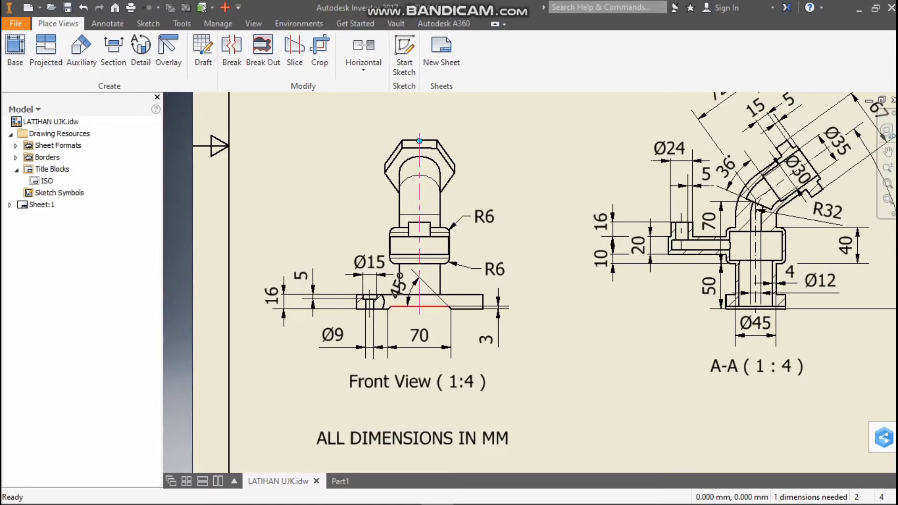
key(ctrl+Tab)
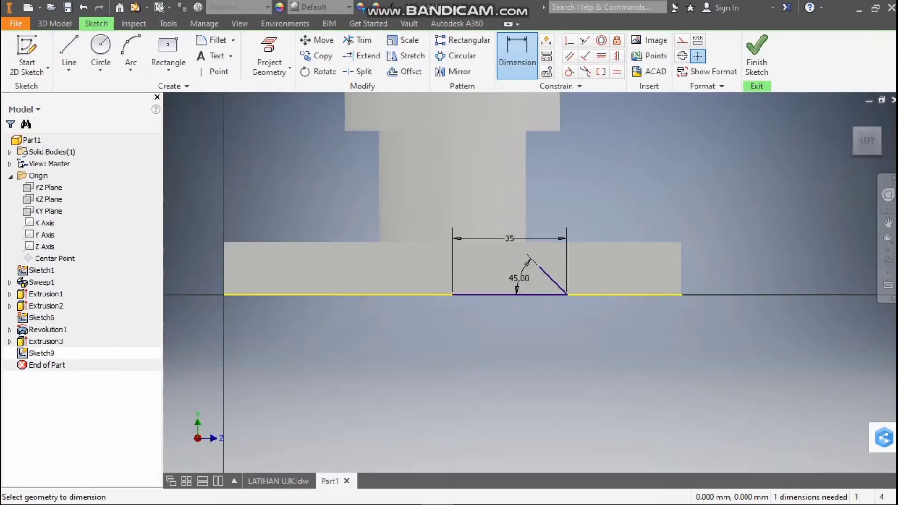
key(l)
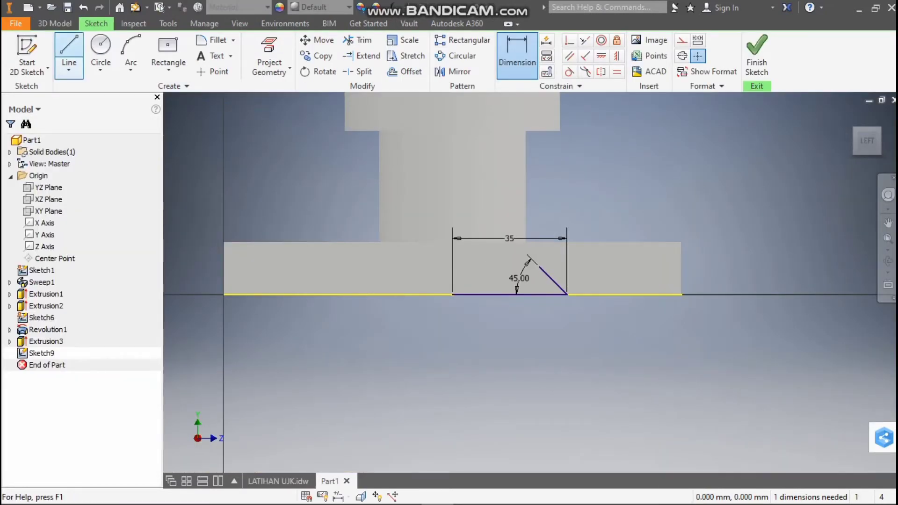
scroll(467, 304, up, 5)
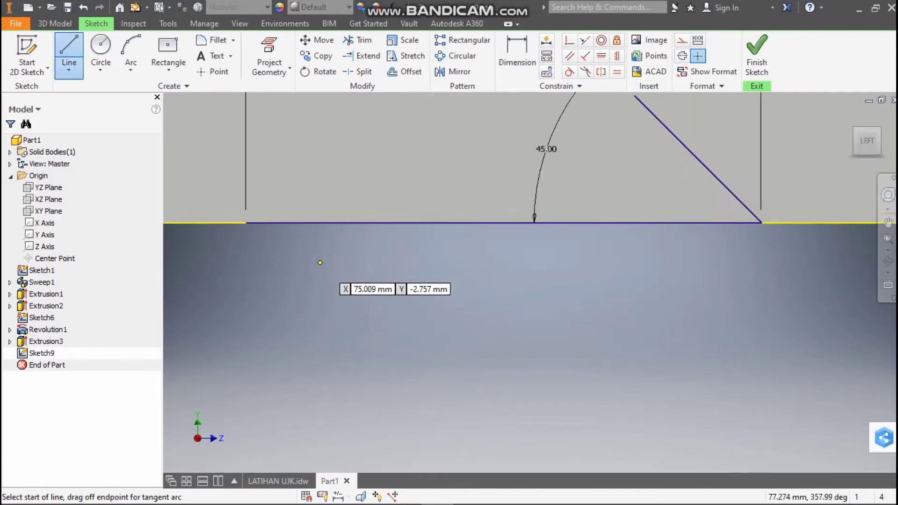
scroll(320, 262, down, 3)
click(292, 247)
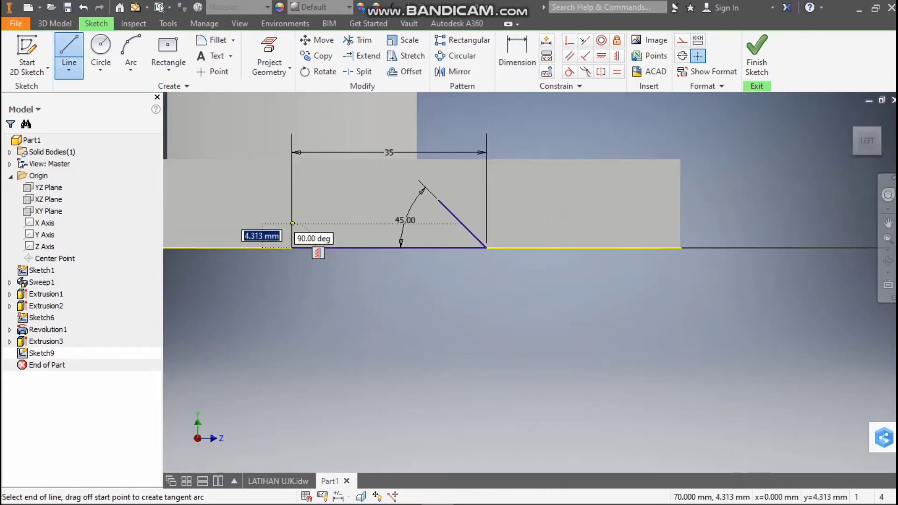
text(3)
key(Return)
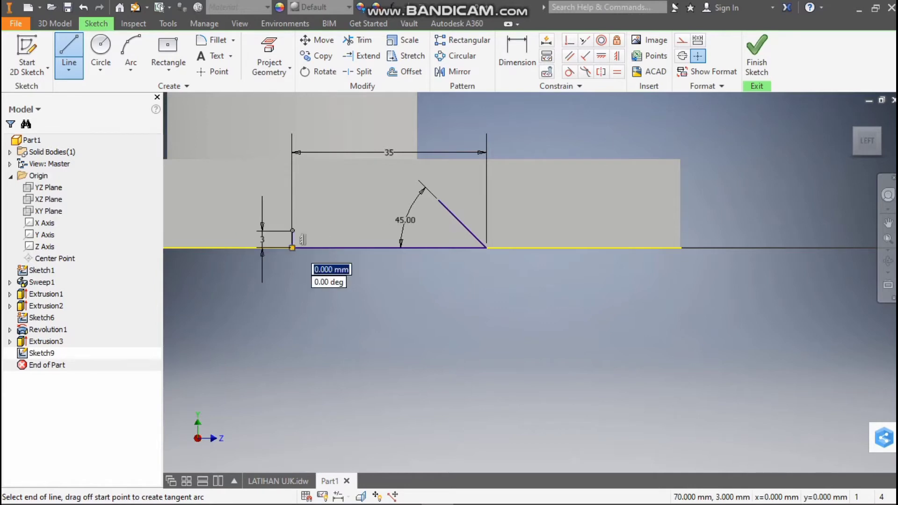
Draw a horizontal line from the 3 mm line's upper end across the slanted line, and trim the overhanging ends at their intersection
click(513, 231)
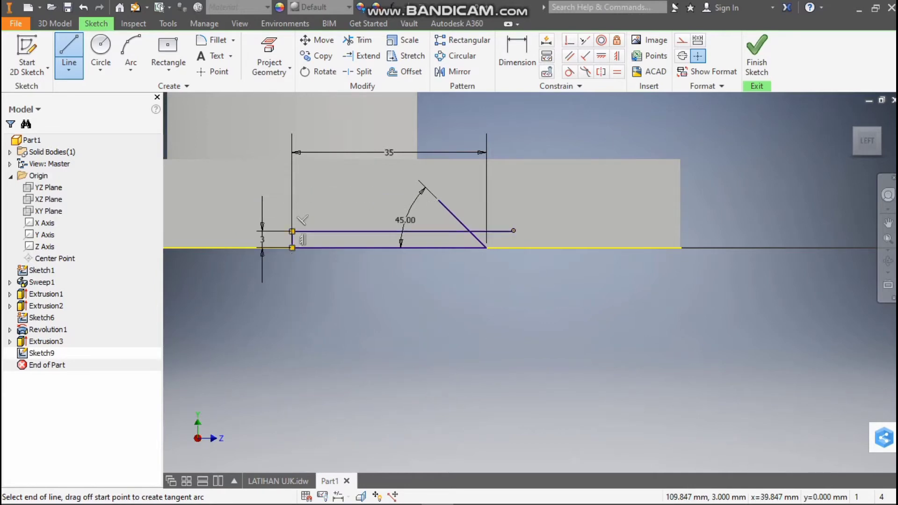
key(x)
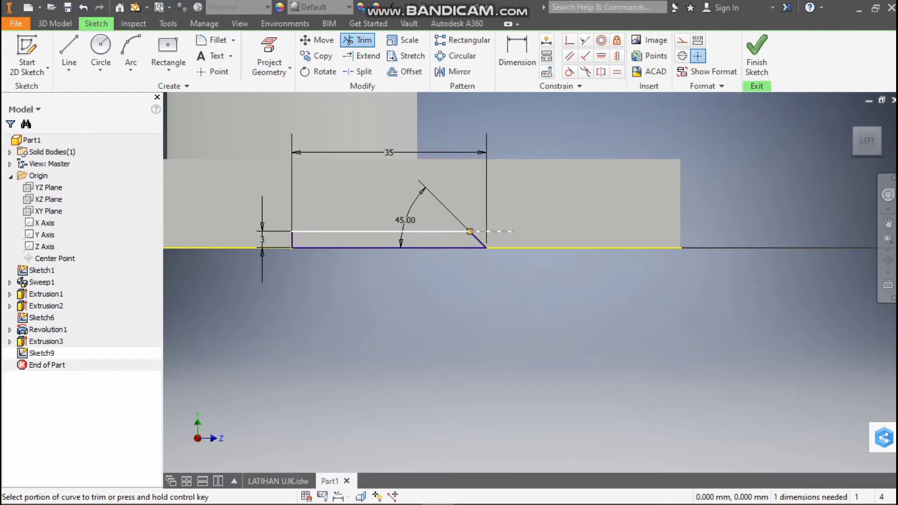
click(496, 231)
Mirror the upper and lower horizontal recess lines about the 3 mm vertical line
scroll(270, 226, down, 5)
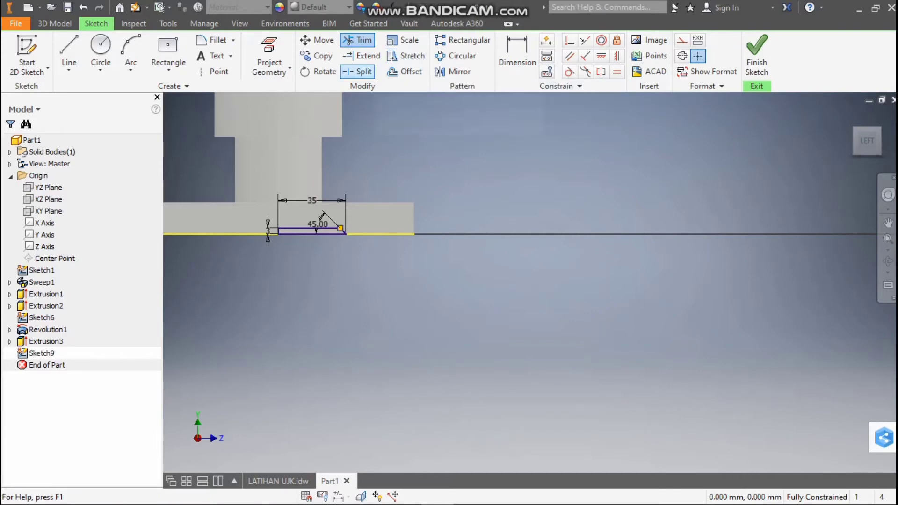
click(453, 71)
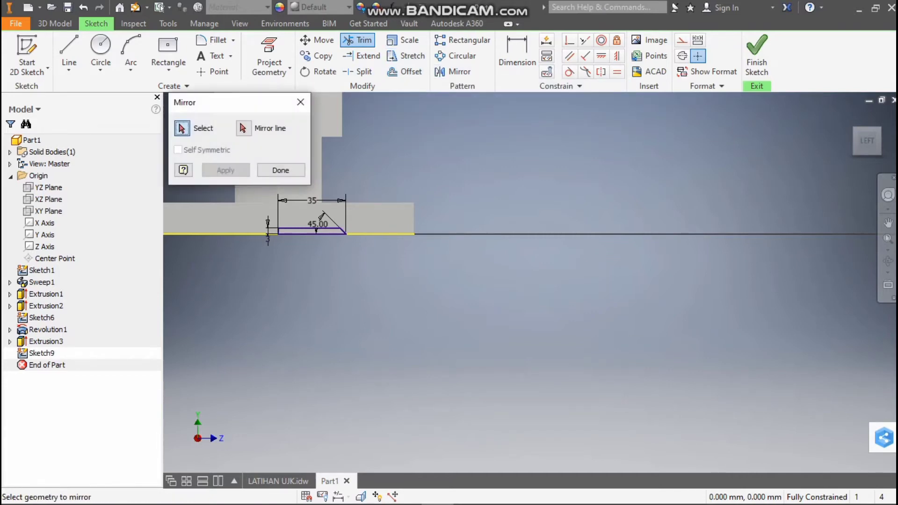
click(306, 229)
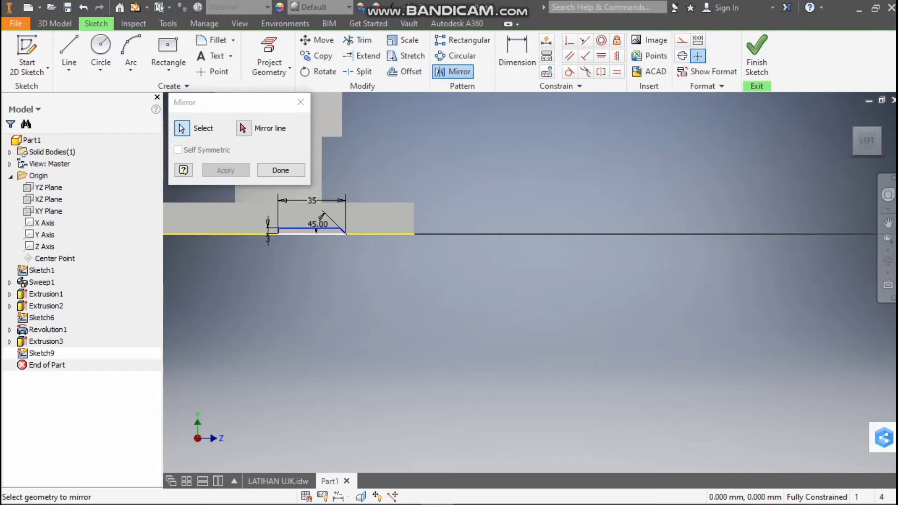
click(311, 234)
scroll(341, 229, up, 5)
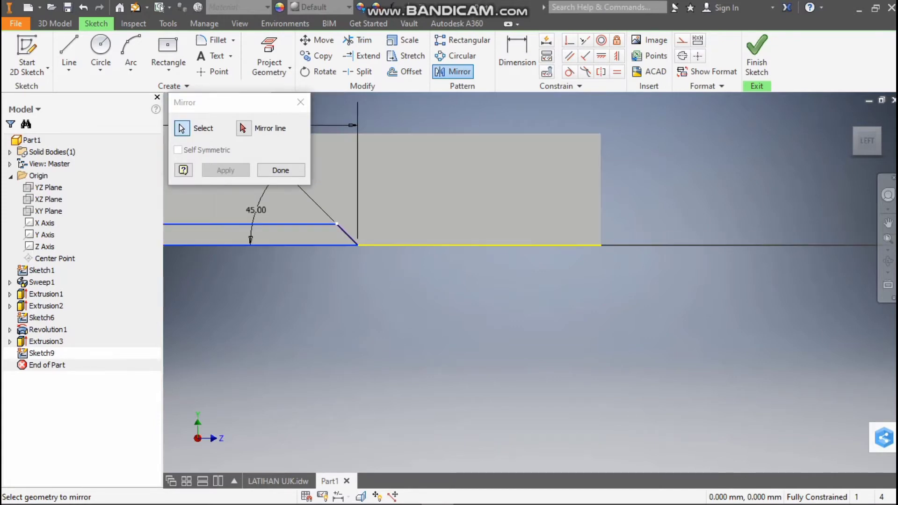
click(243, 129)
scroll(281, 215, down, 5)
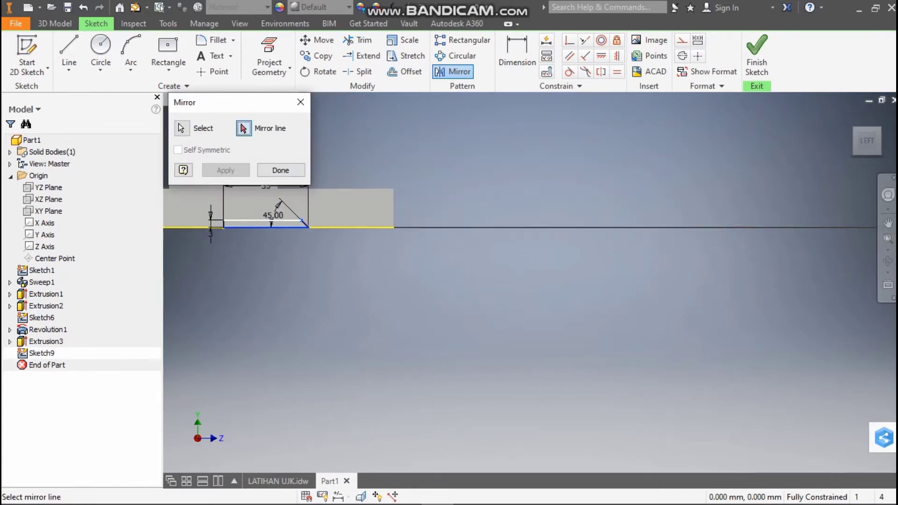
scroll(224, 223, up, 5)
click(222, 224)
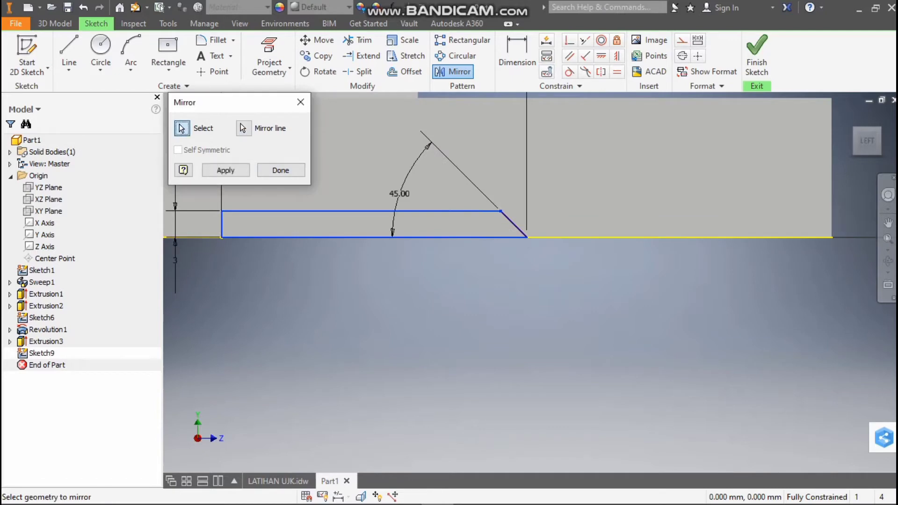
click(225, 170)
scroll(265, 248, down, 5)
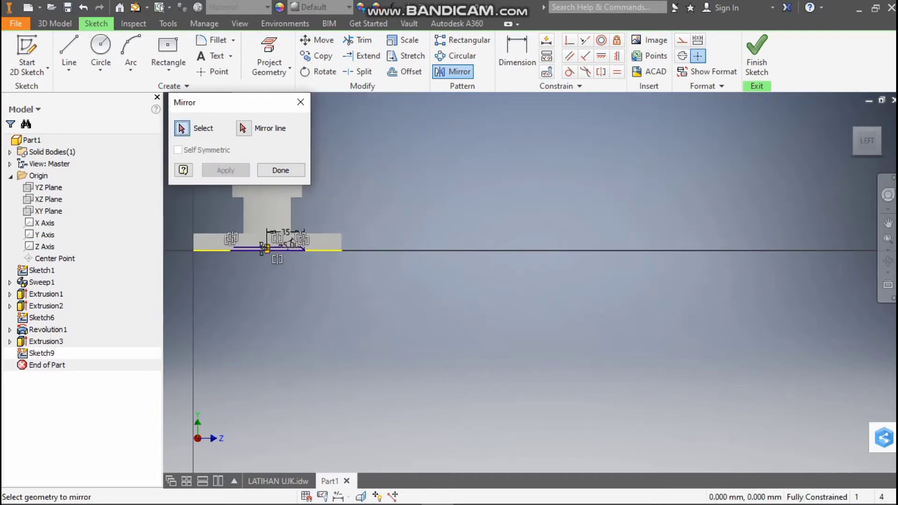
scroll(222, 245, up, 3)
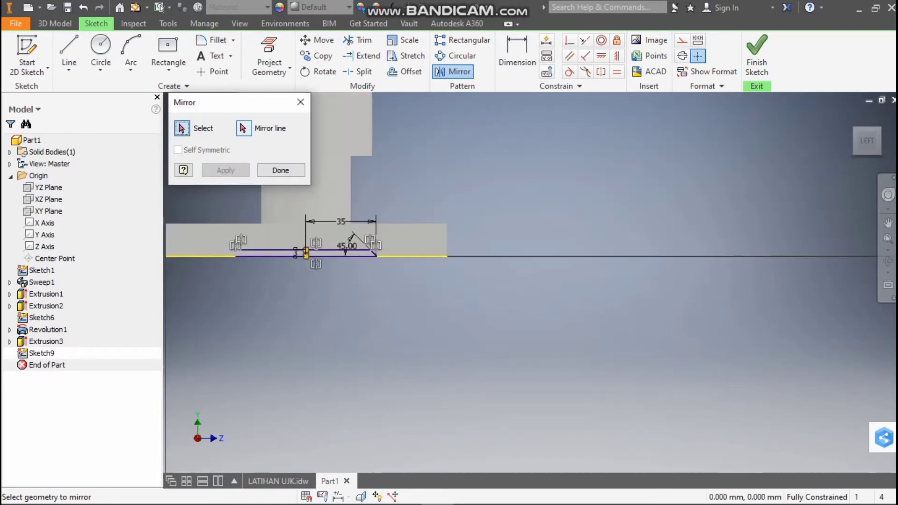
click(301, 102)
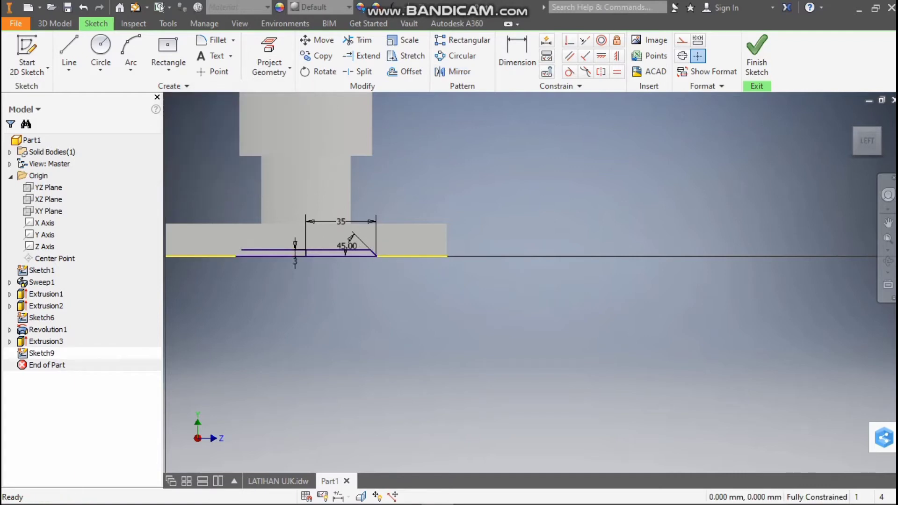
Close the mirrored half of the recess profile with a slanted line joining the outer ends of its lower and upper lines
click(69, 49)
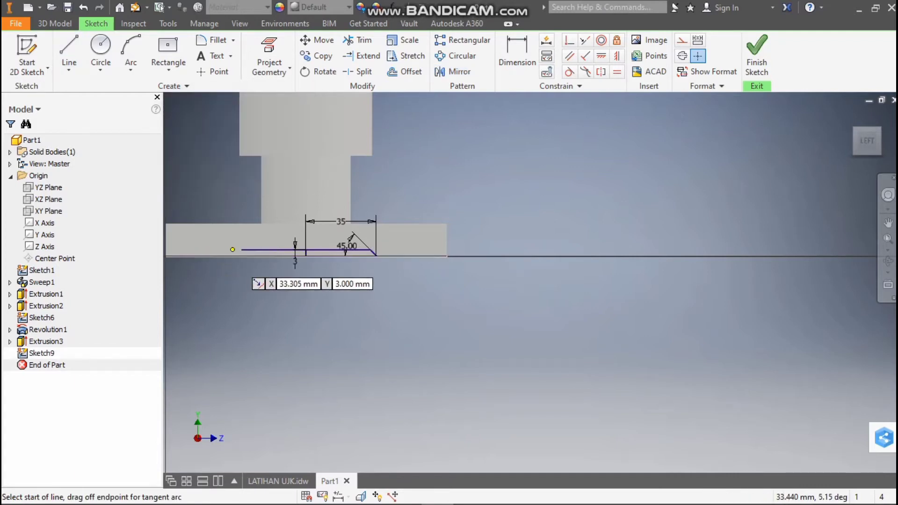
click(236, 256)
click(242, 250)
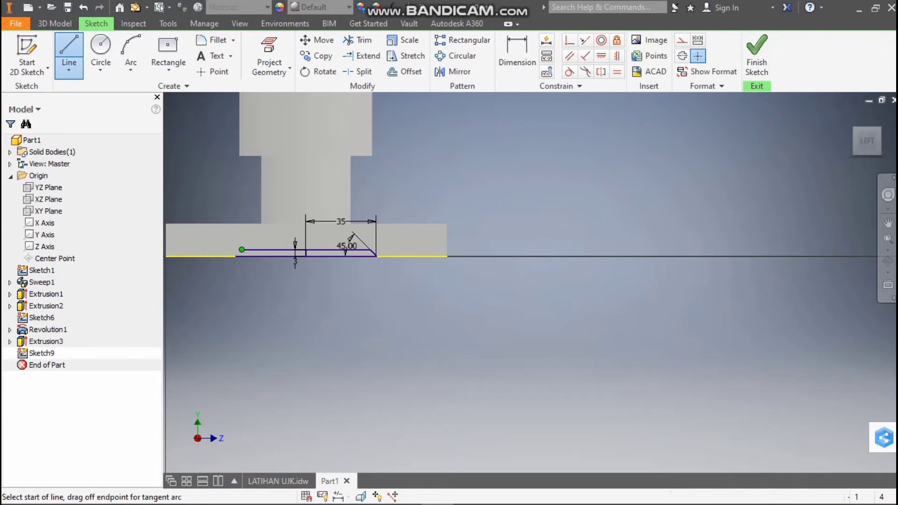
scroll(243, 248, up, 5)
scroll(251, 261, down, 3)
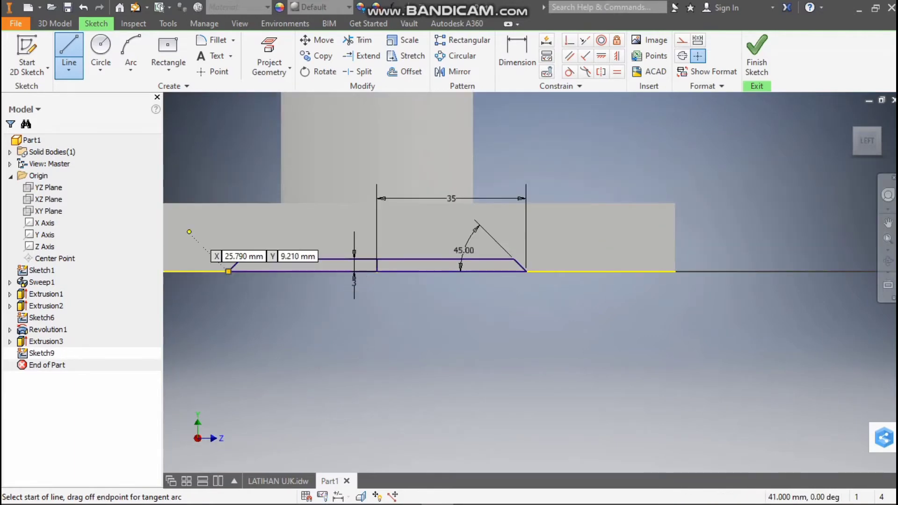
Extrude both halves of the recess profile as a cut in the reversed direction, through the full width of the base plate
click(56, 24)
click(69, 52)
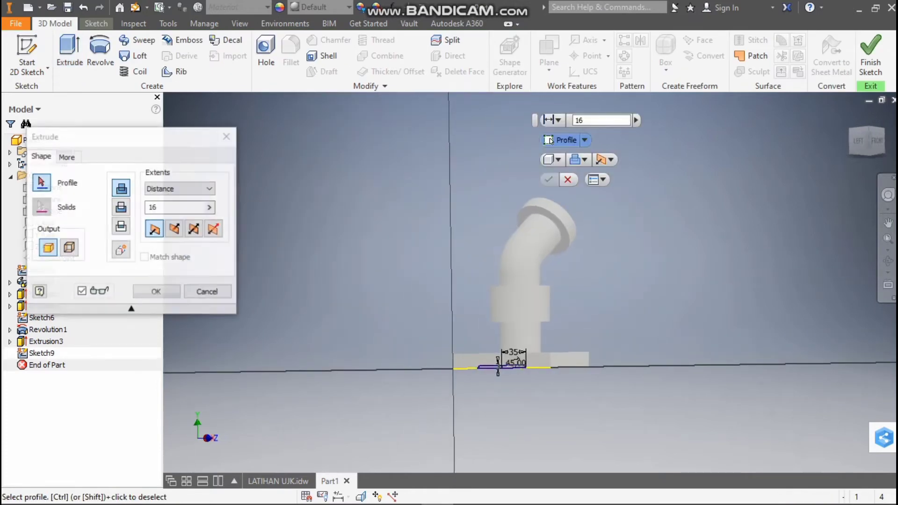
scroll(505, 368, up, 4)
click(520, 359)
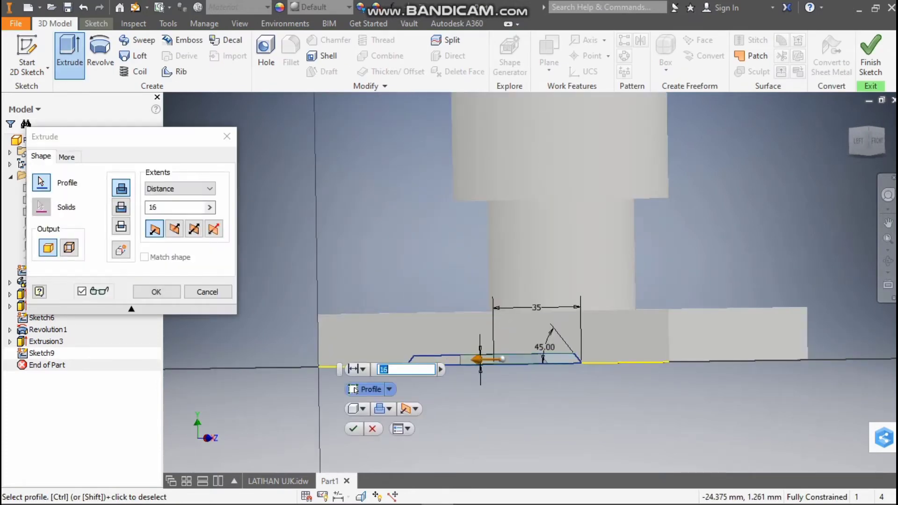
click(437, 359)
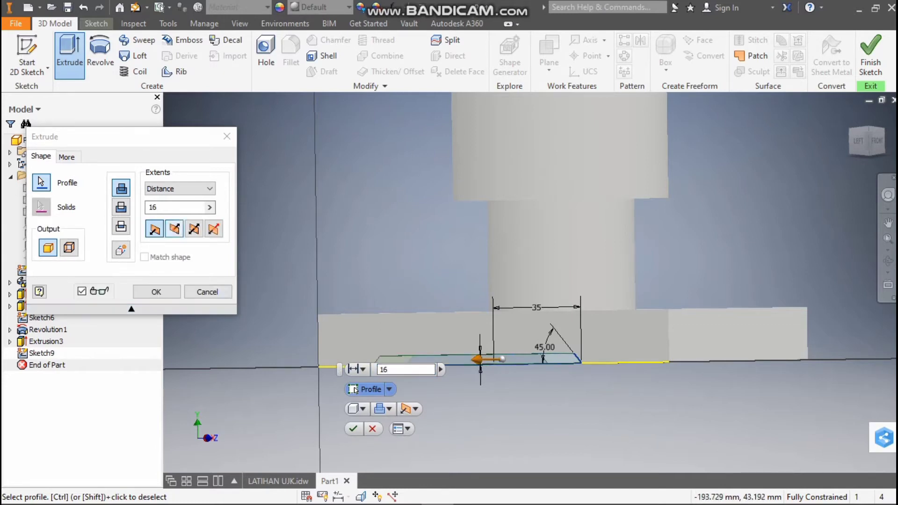
click(174, 229)
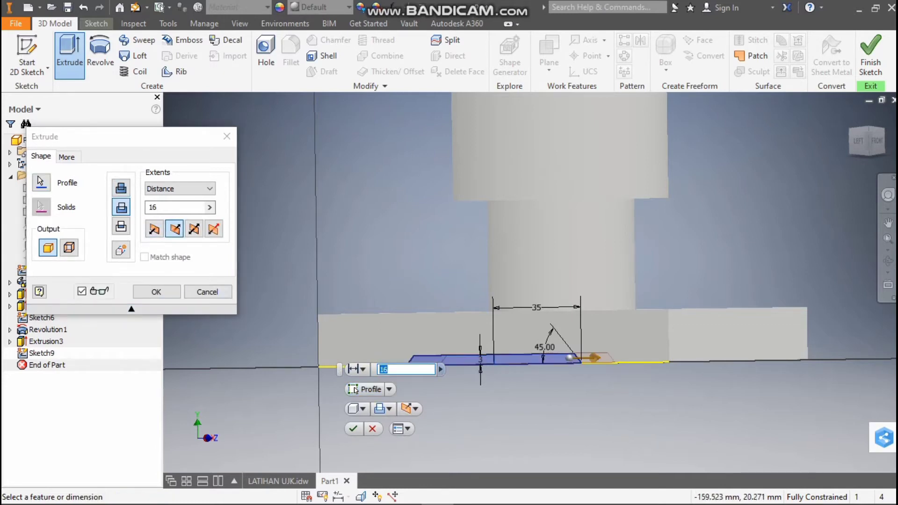
click(871, 140)
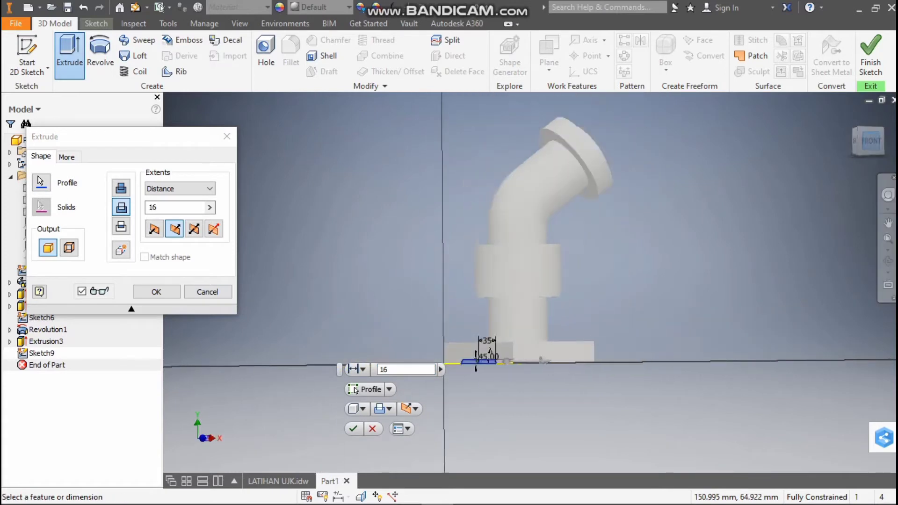
drag(540, 361, 684, 361)
click(156, 291)
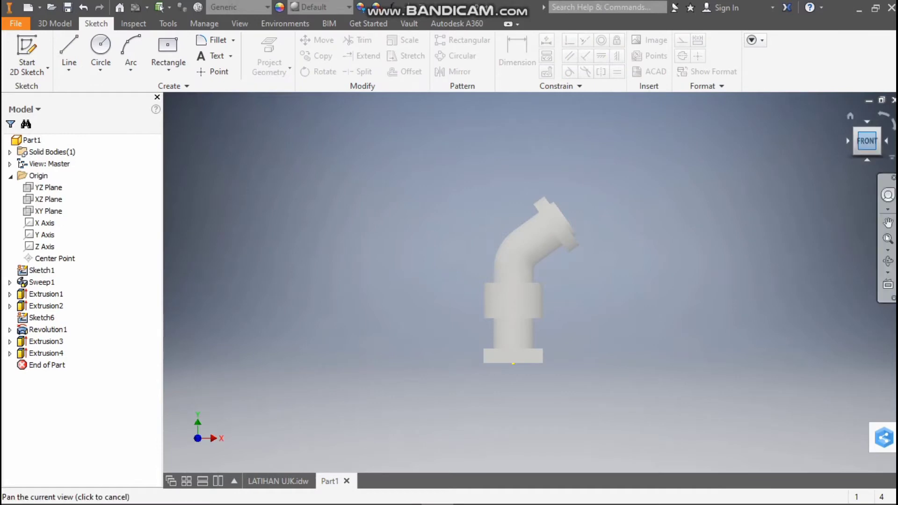
Examine the base plate's corner radius in the top view of the LATIHAN UJK drawing and return to the part
mouse_move(867, 140)
mouse_down()
mouse_move(887, 142)
mouse_move(877, 129)
mouse_move(891, 136)
mouse_move(880, 128)
mouse_move(858, 144)
mouse_up()
click(278, 481)
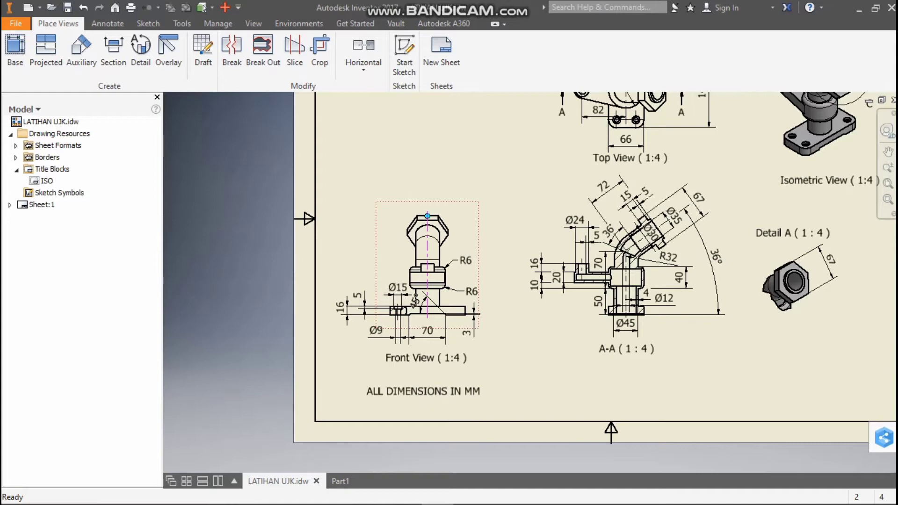
scroll(503, 318, down, 3)
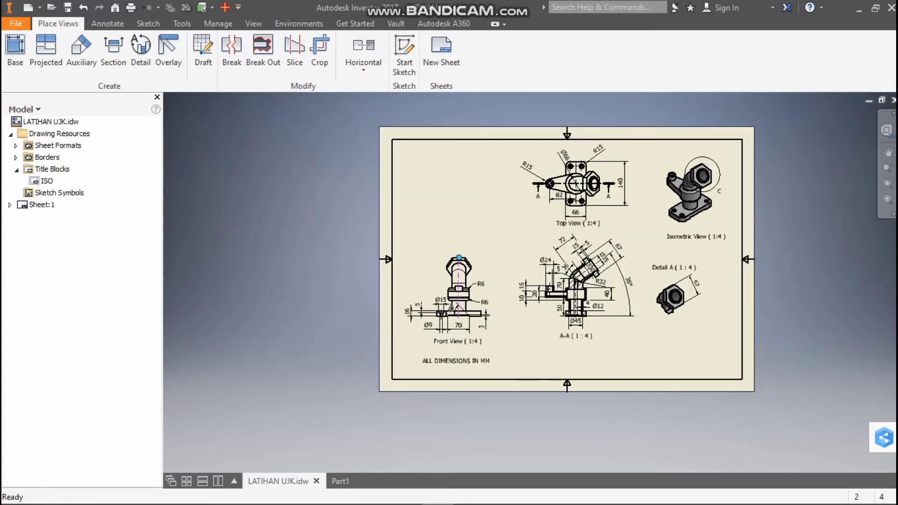
scroll(590, 206, up, 3)
scroll(589, 199, down, 2)
scroll(579, 146, up, 5)
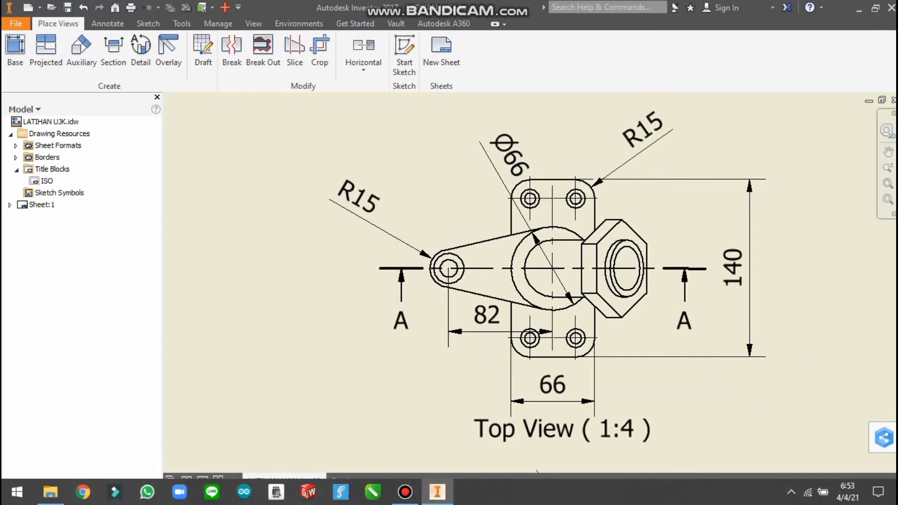
click(340, 481)
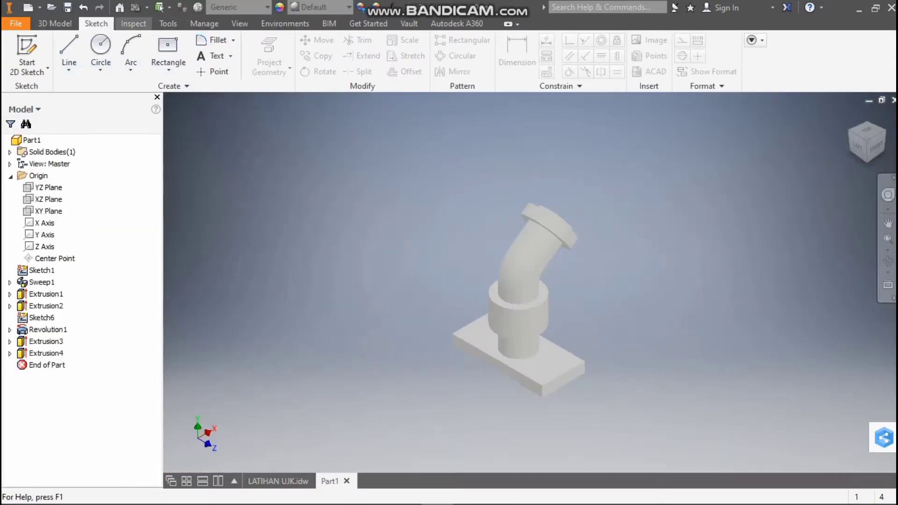
Fillet the four vertical corner edges of the base plate with a 16 mm radius
click(54, 23)
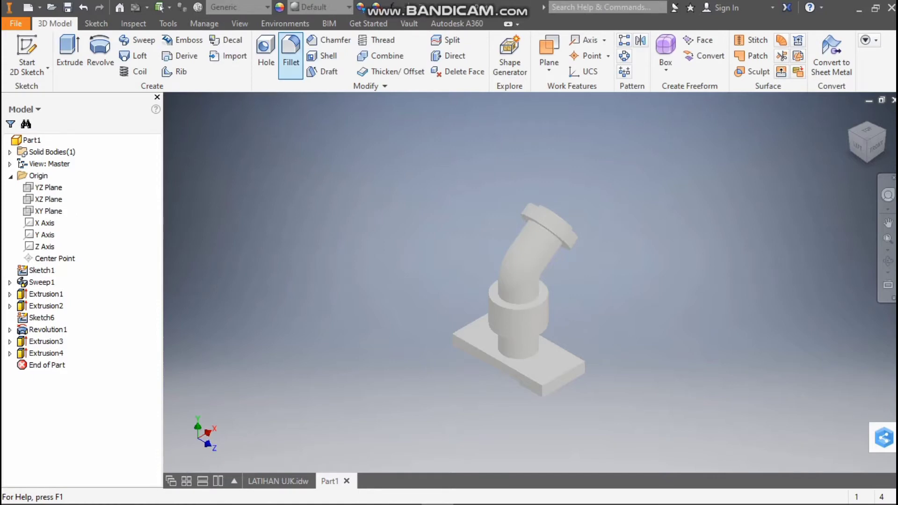
click(290, 52)
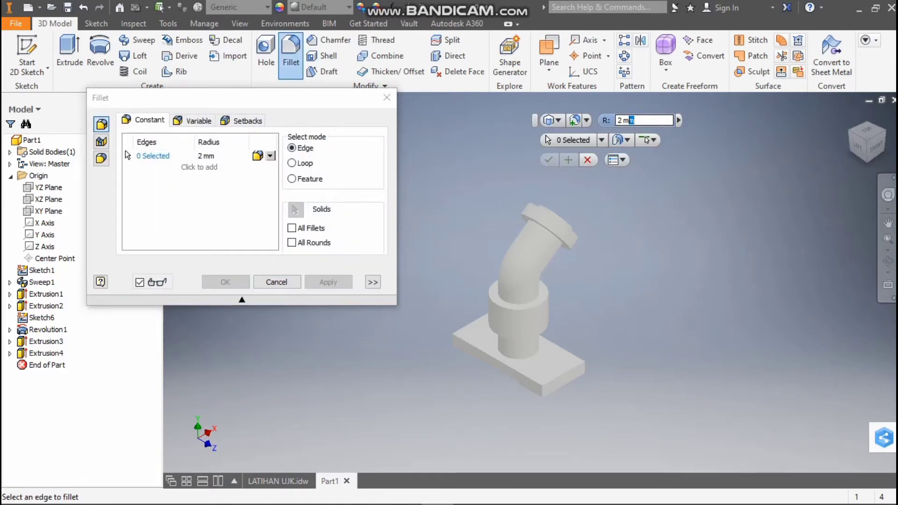
text(16)
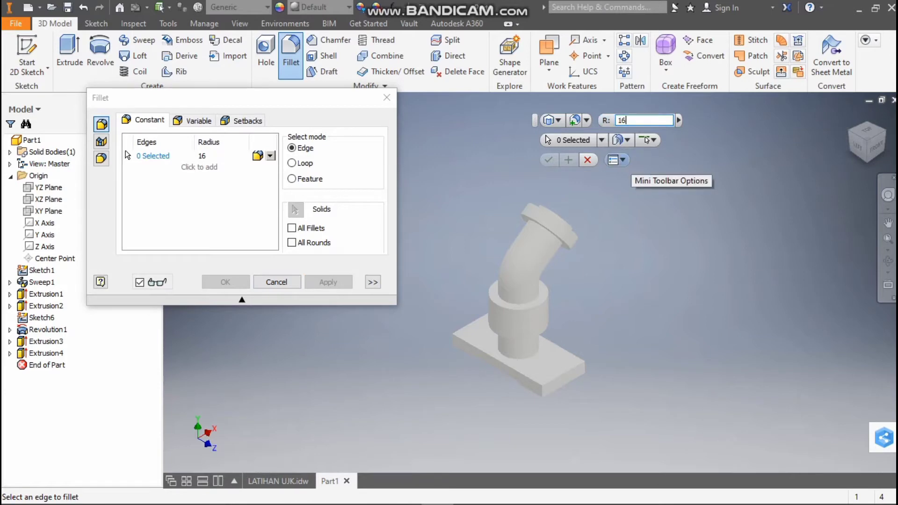
click(584, 368)
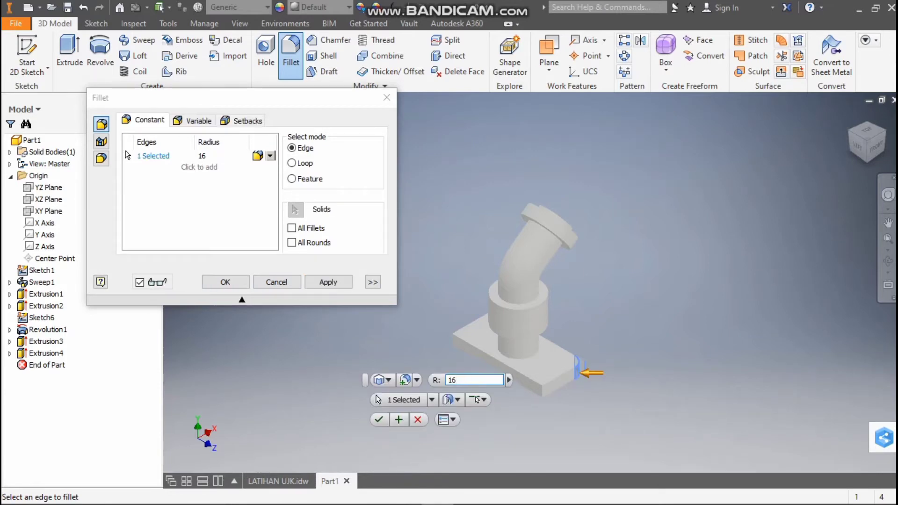
click(543, 386)
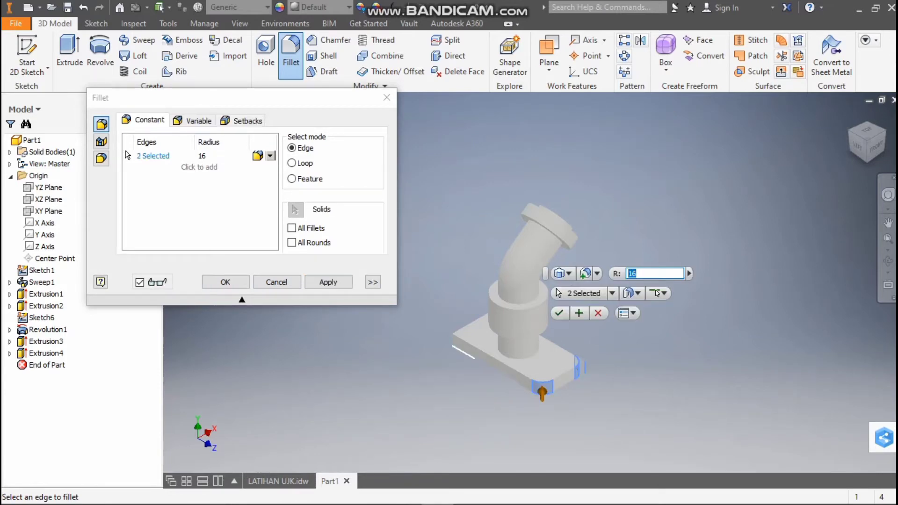
click(452, 340)
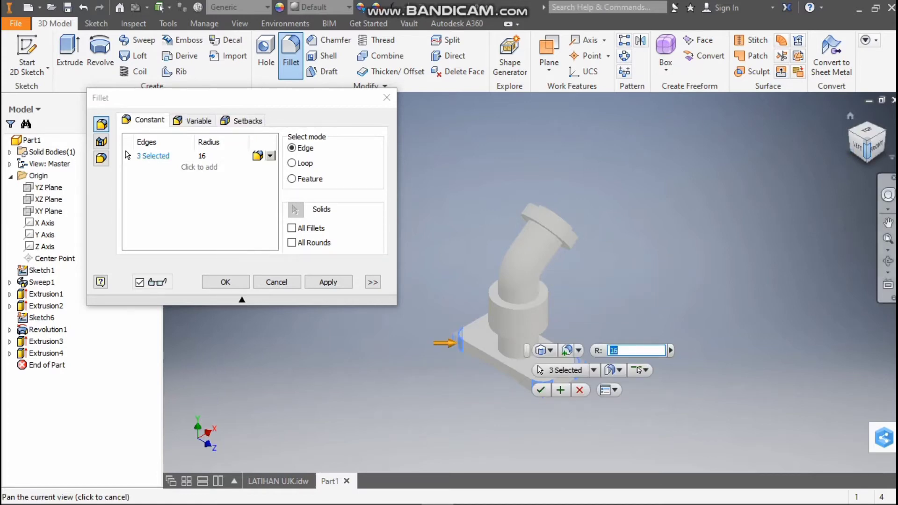
drag(867, 151, 876, 206)
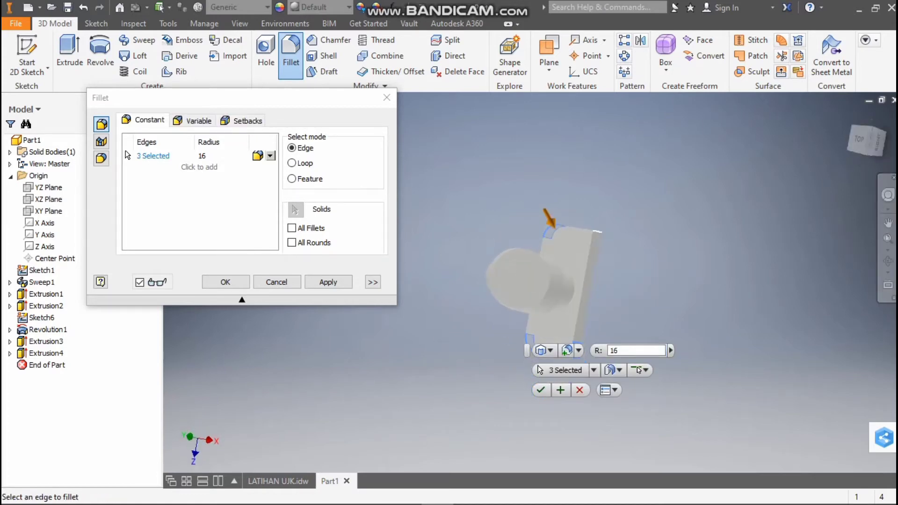
click(598, 232)
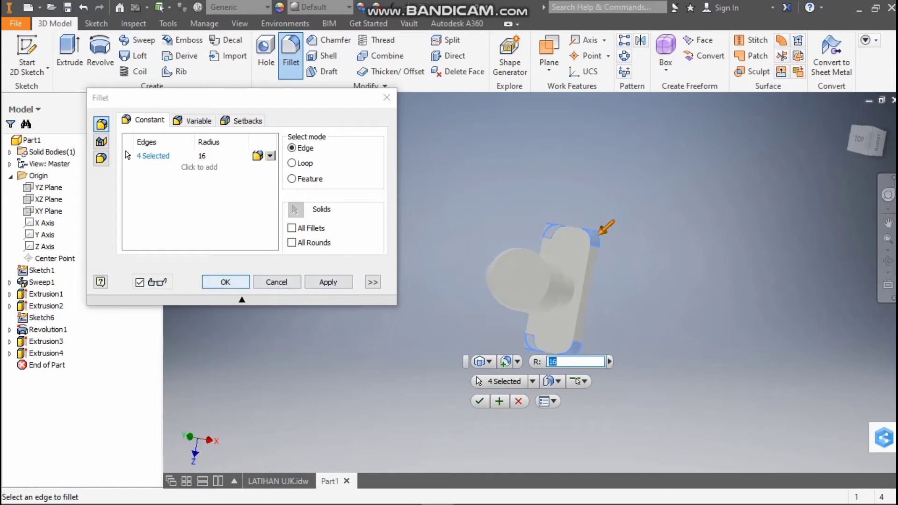
click(225, 282)
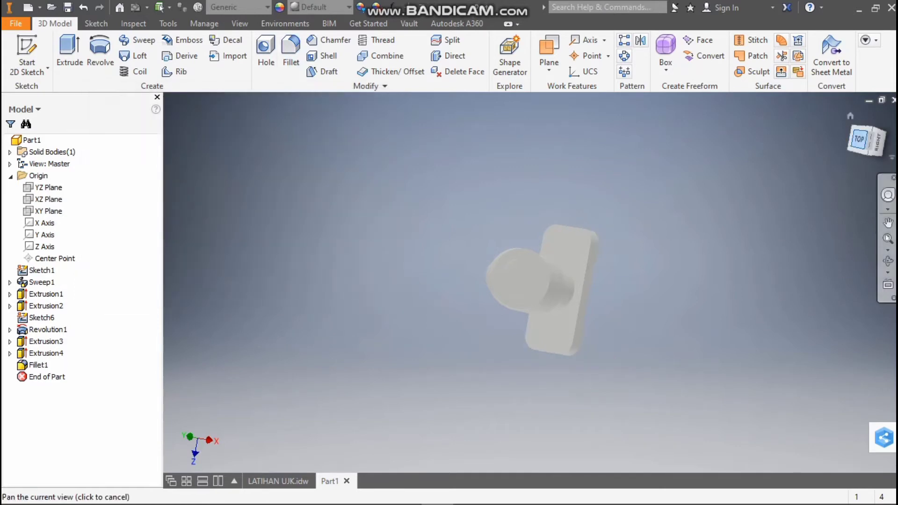
Inspect the base plate's rounded corners from the front and compare them with the LATIHAN UJK drawing's top view
drag(859, 139, 881, 140)
shift+middle_drag(528, 322, 531, 282)
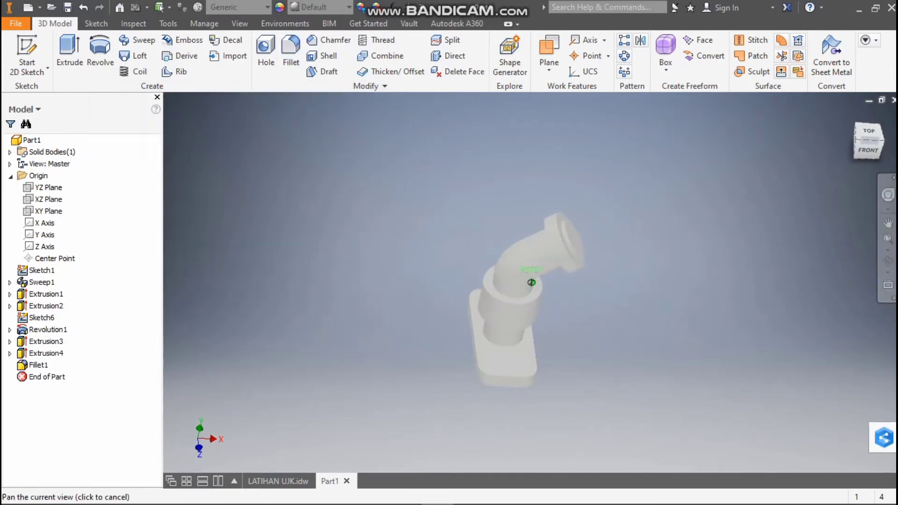
click(278, 481)
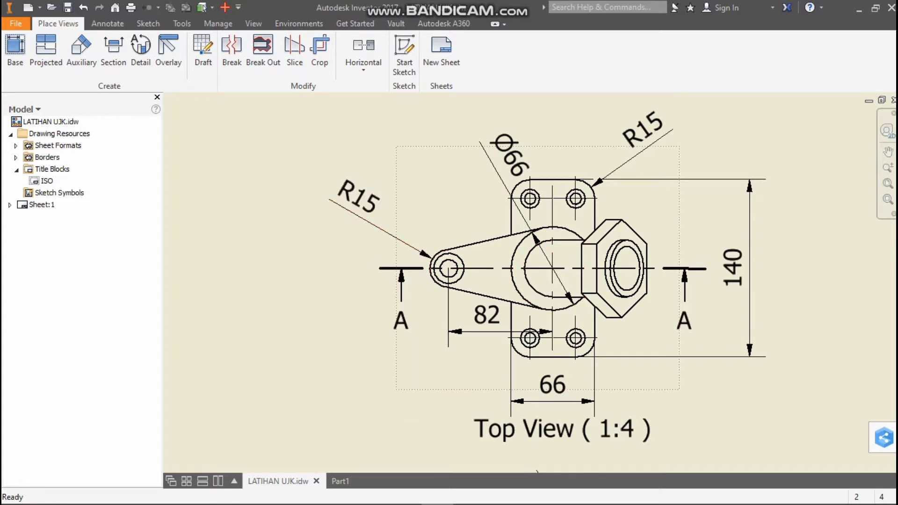
Examine the top, front and A-A section views of the LATIHAN UJK drawing and return to the part
scroll(721, 288, down, 3)
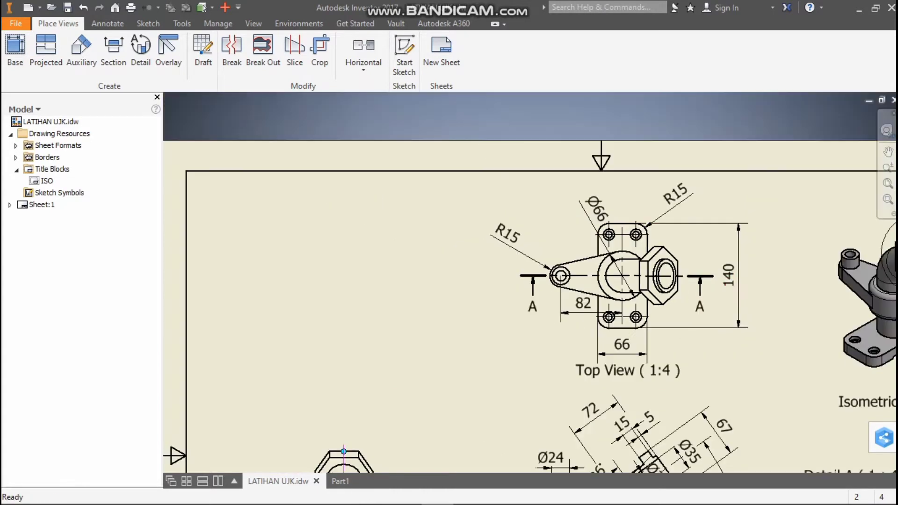
scroll(661, 327, down, 5)
scroll(607, 403, up, 4)
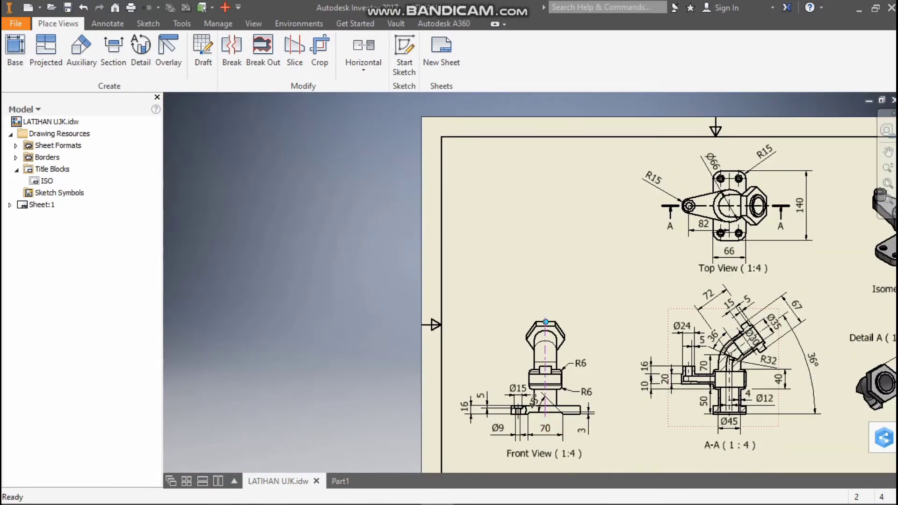
scroll(744, 400, up, 3)
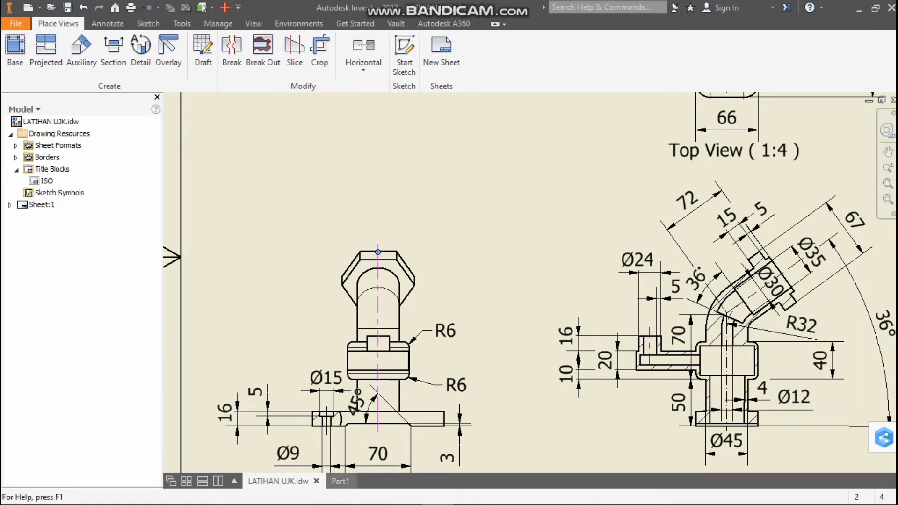
mouse_move(340, 480)
click(290, 465)
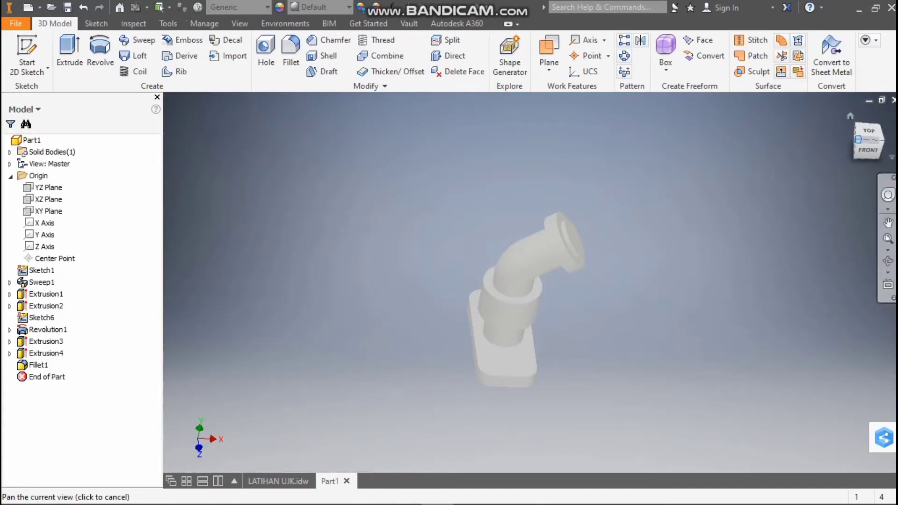
Start a new sketch on the YZ plane, viewed from the left side of the part
click(855, 142)
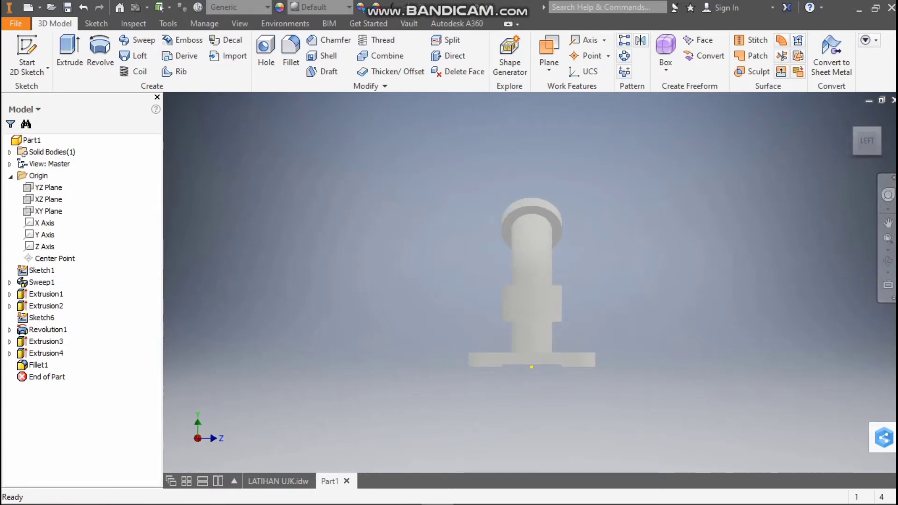
click(49, 187)
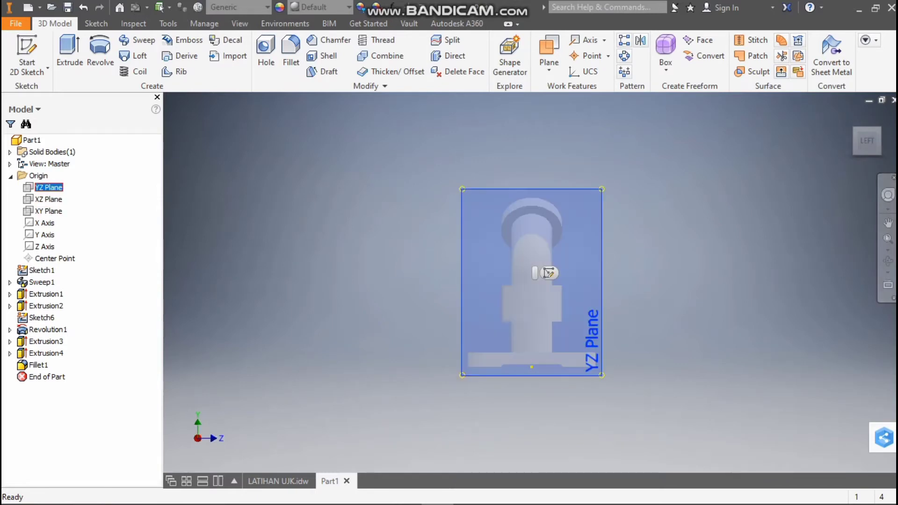
click(549, 273)
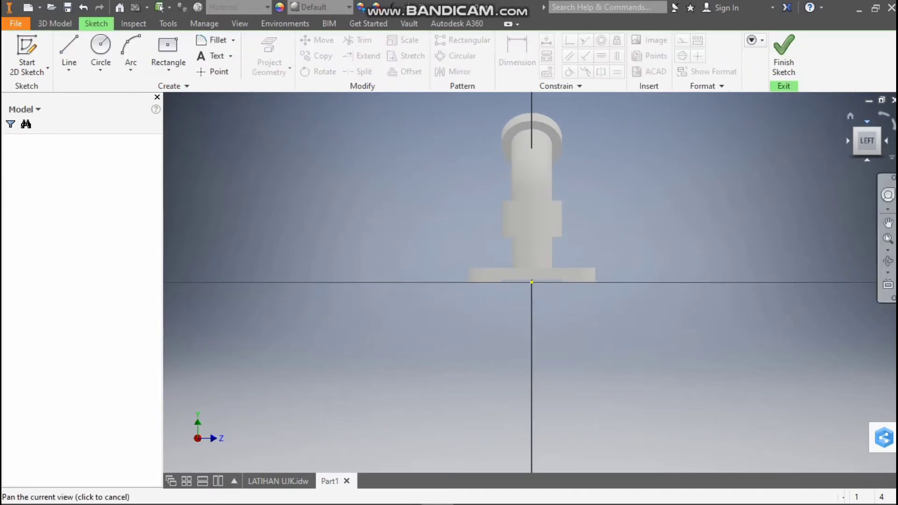
mouse_move(549, 273)
shift+middle_down()
mouse_move(374, 273)
mouse_move(467, 269)
shift+middle_up()
click(864, 142)
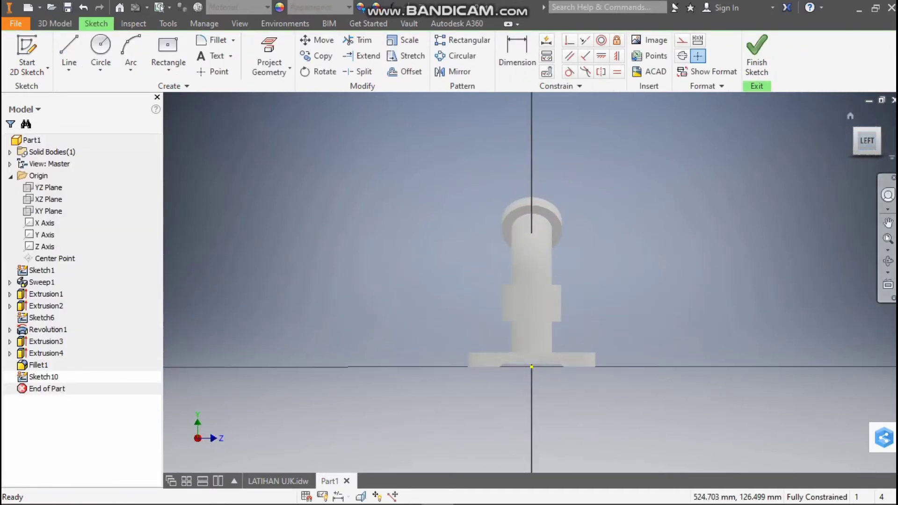
Examine the side arm in the top and A-A section views of the LATIHAN UJK drawing, and return to the part sketch
click(278, 481)
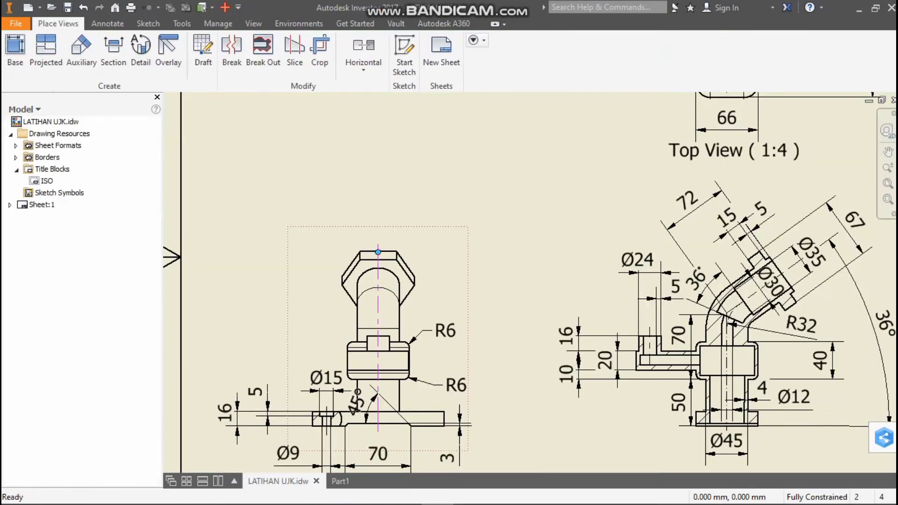
scroll(378, 389, down, 3)
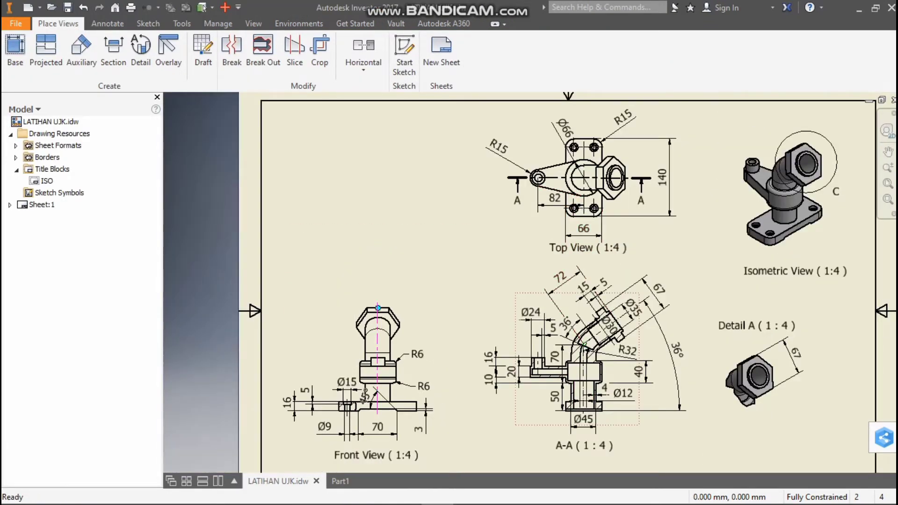
scroll(546, 384, up, 3)
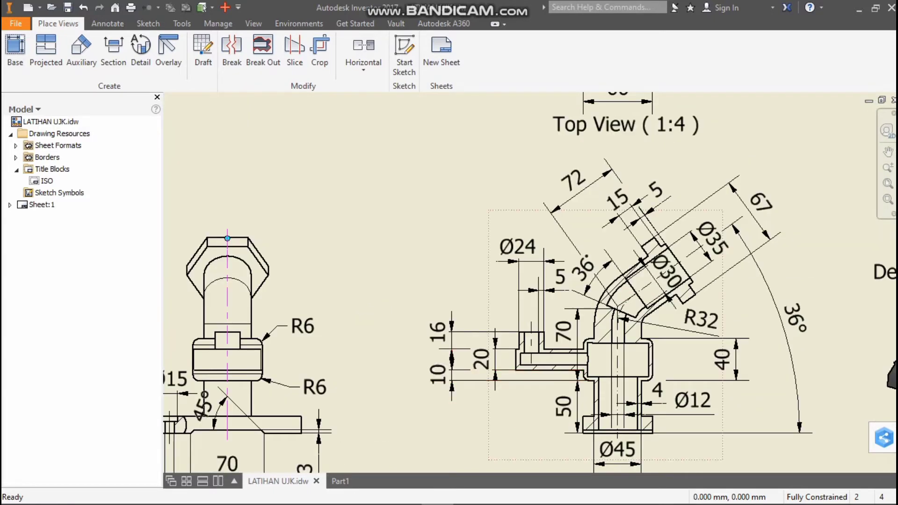
key(Home)
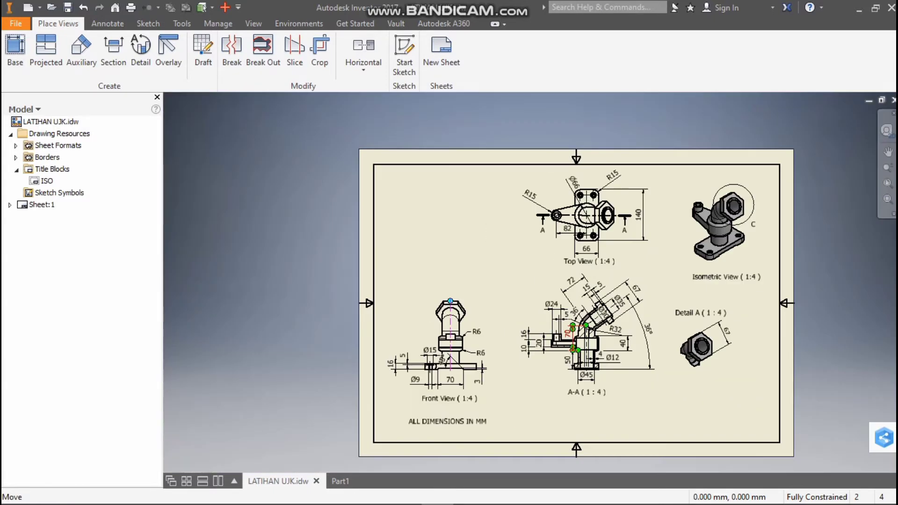
scroll(548, 230, up, 3)
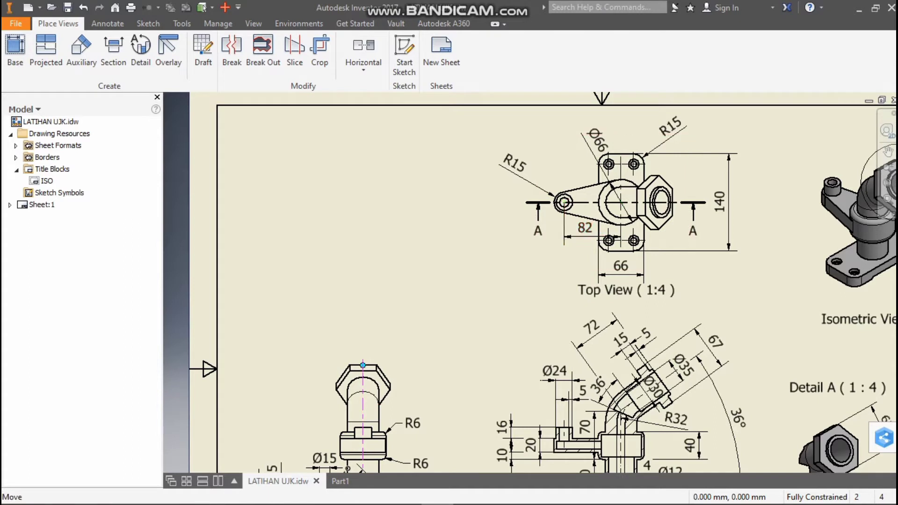
mouse_move(340, 481)
scroll(568, 445, up, 4)
scroll(568, 448, down, 5)
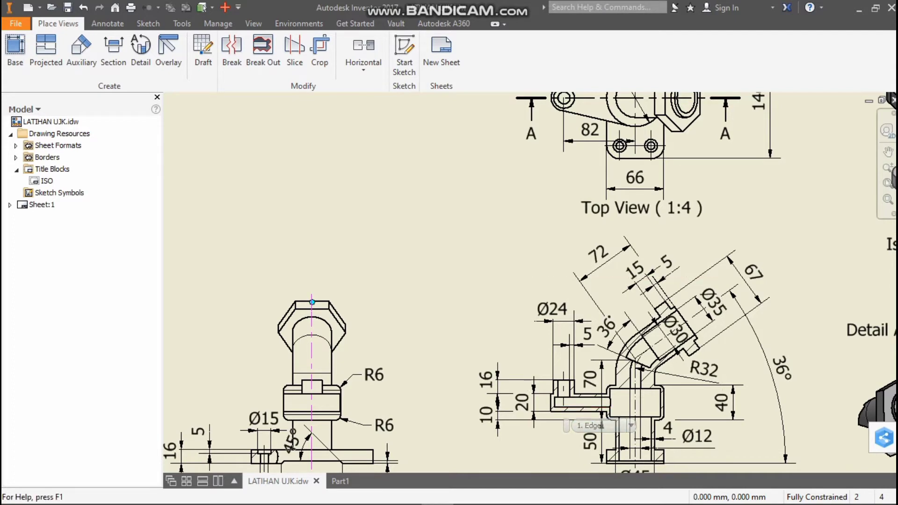
click(341, 481)
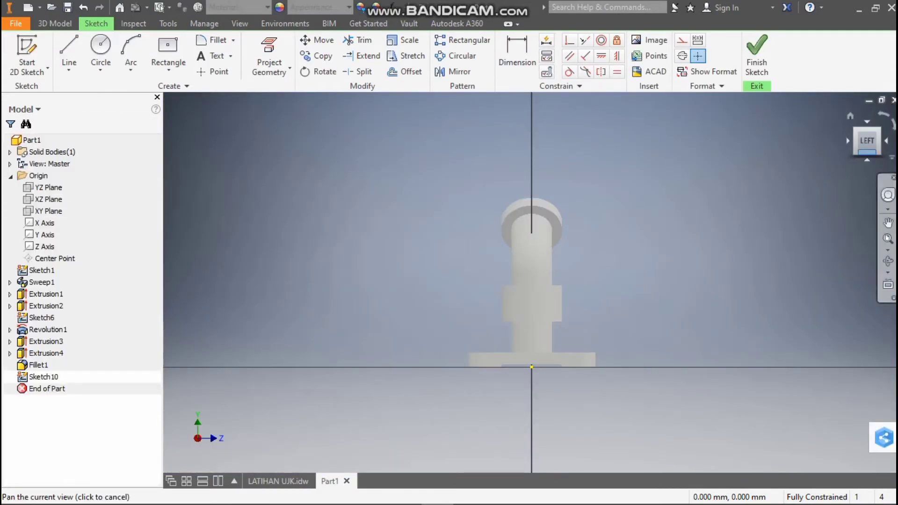
Finish the empty YZ-plane sketch and start a new sketch on the XY plane, viewed from the front
drag(867, 141, 817, 142)
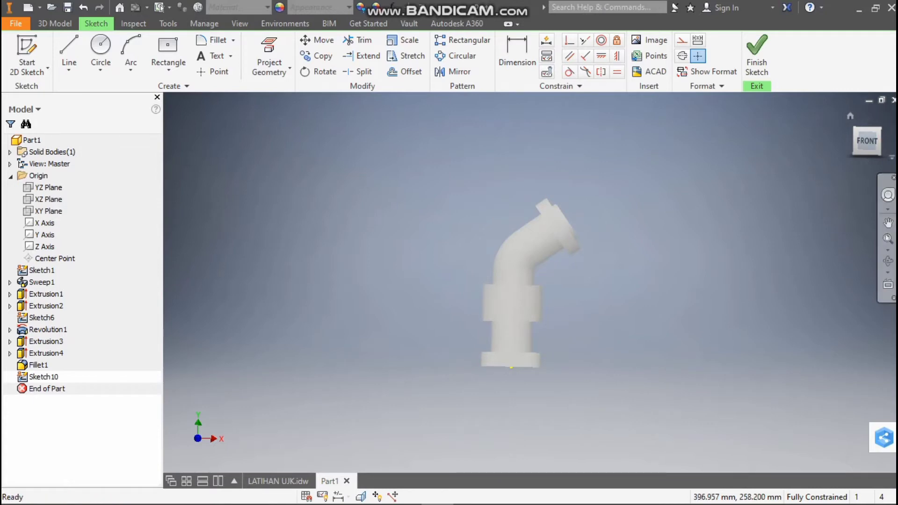
click(49, 211)
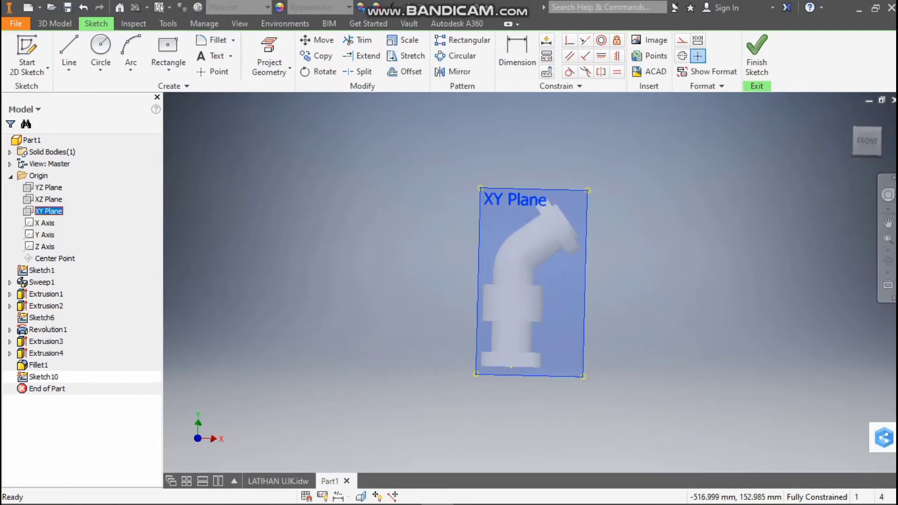
click(756, 56)
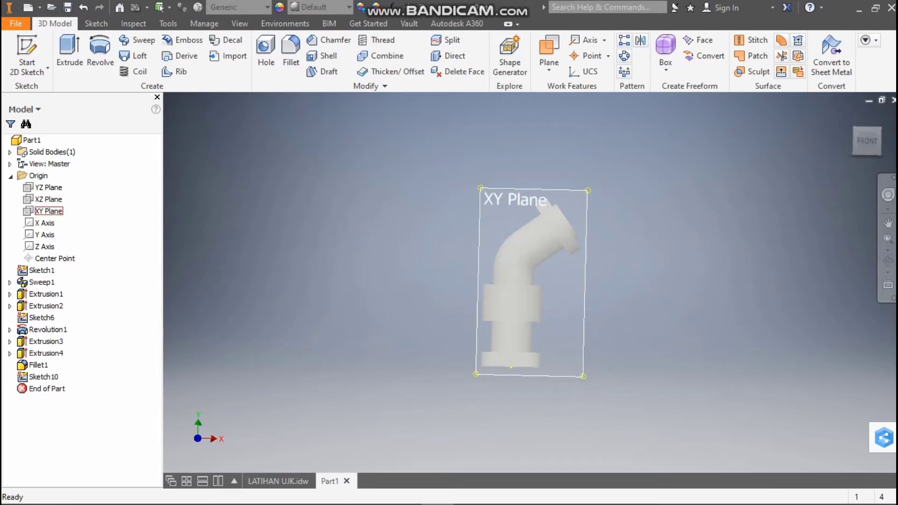
click(48, 211)
click(548, 273)
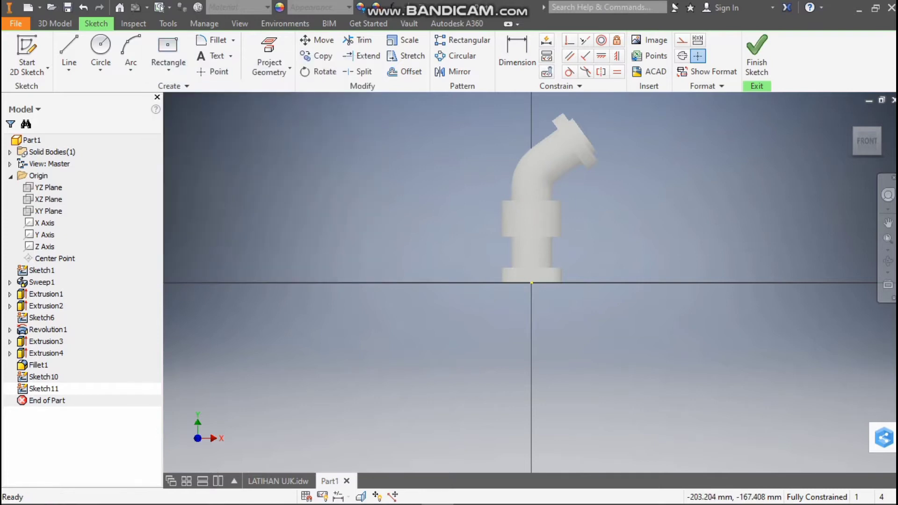
Examine the side arm's length and height dimensions in the LATIHAN UJK drawing's section and top views, and return to the part sketch
mouse_move(278, 481)
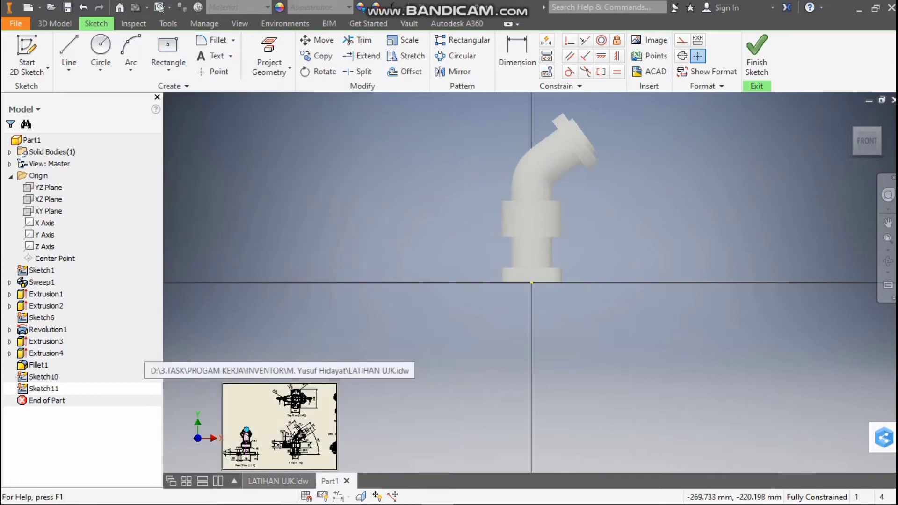
click(278, 481)
scroll(624, 354, up, 3)
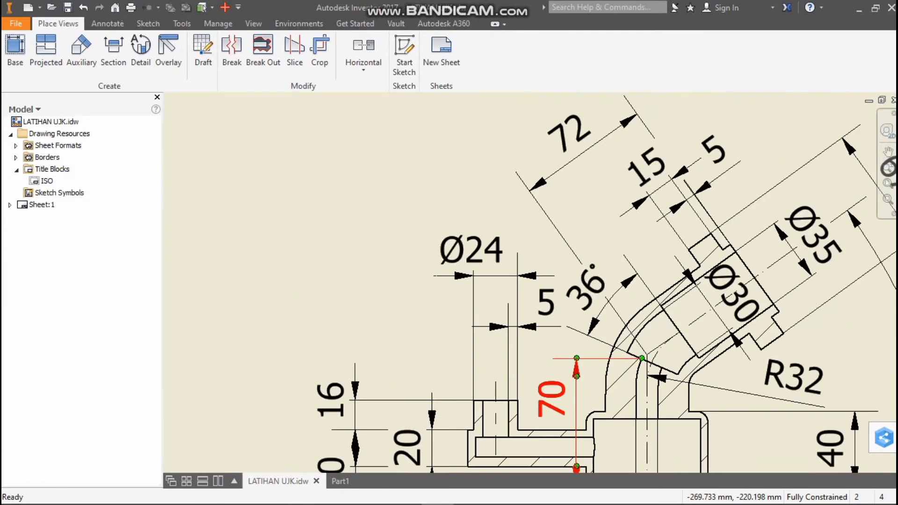
scroll(589, 383, down, 5)
scroll(603, 397, up, 6)
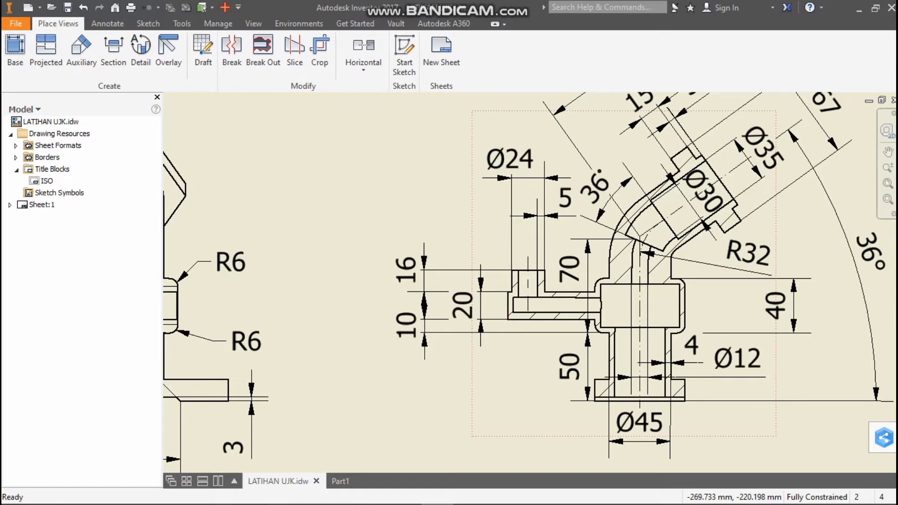
scroll(564, 305, down, 8)
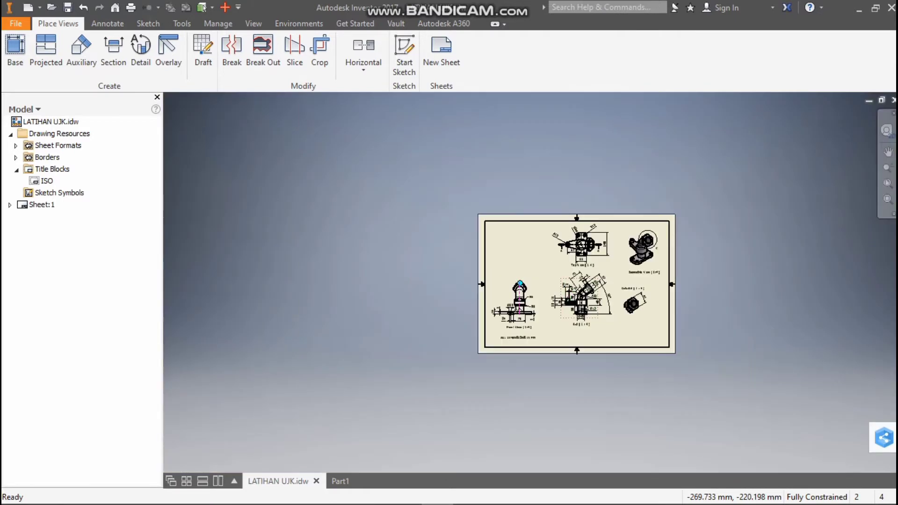
scroll(564, 245, up, 5)
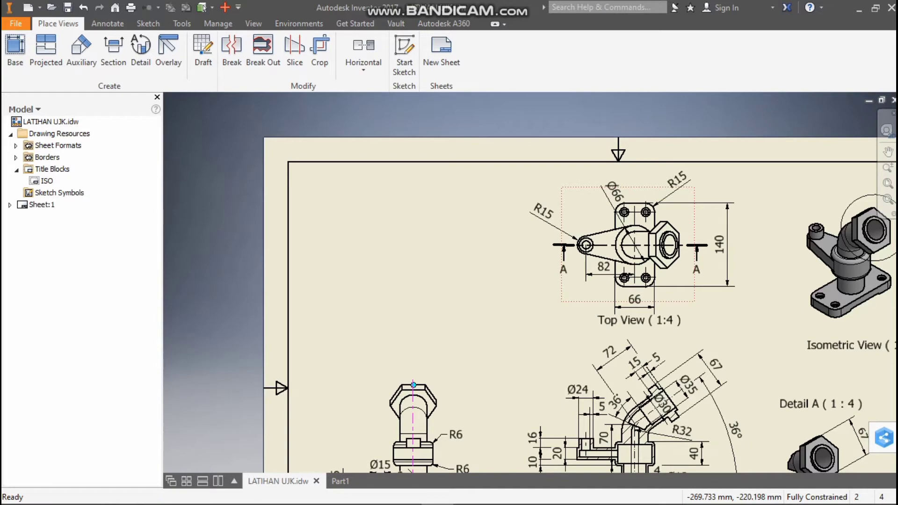
scroll(592, 261, up, 3)
scroll(628, 286, down, 2)
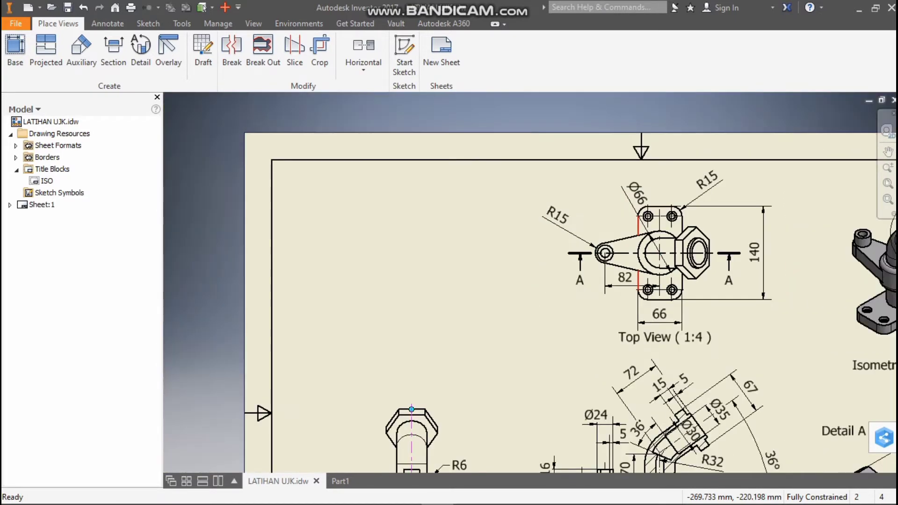
scroll(627, 283, down, 3)
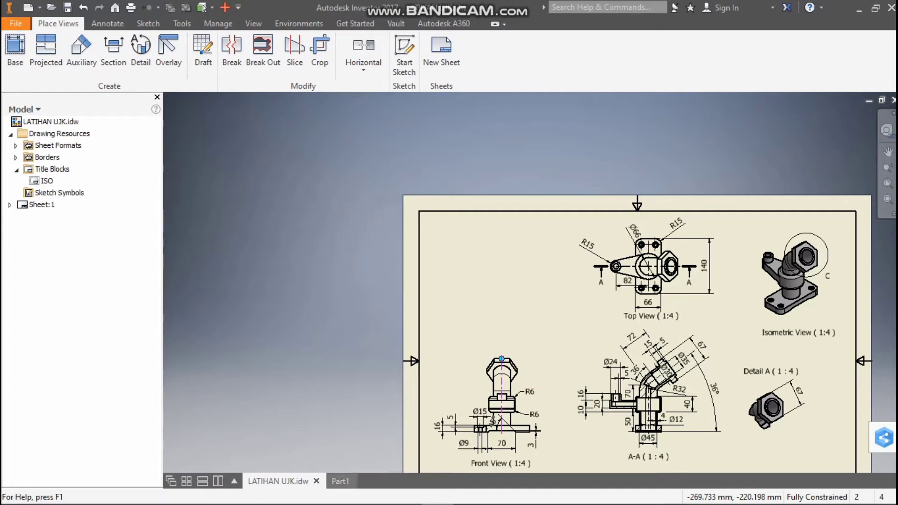
click(340, 481)
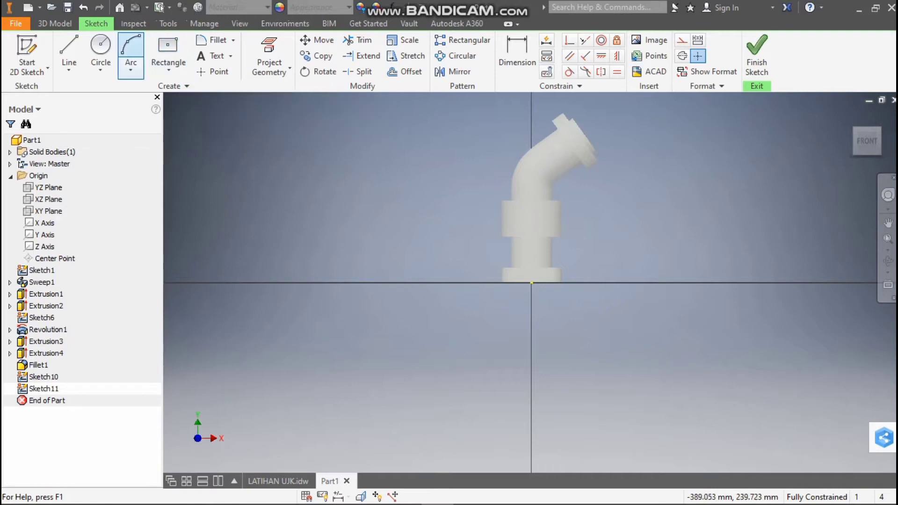
Draw an 82 mm horizontal line from the pipe axis at the collar's mid-height, 70 mm above the origin, toward negative X
click(69, 49)
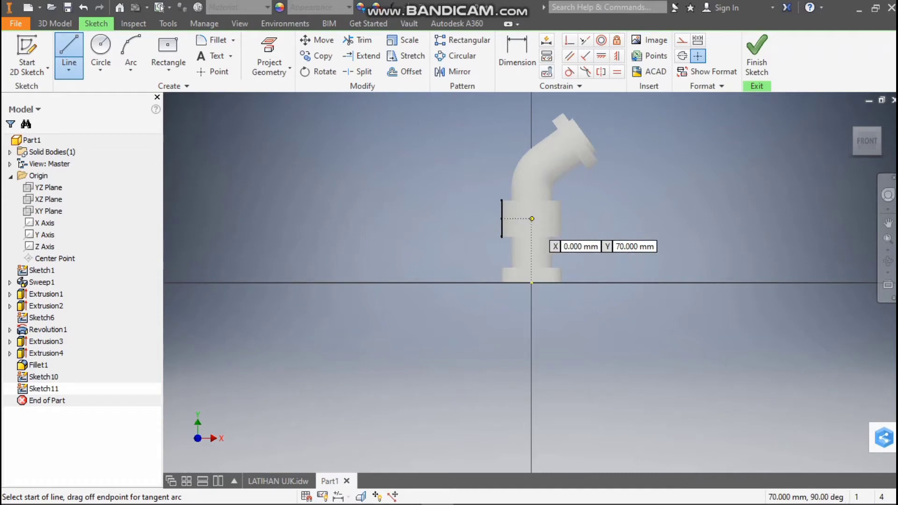
click(532, 218)
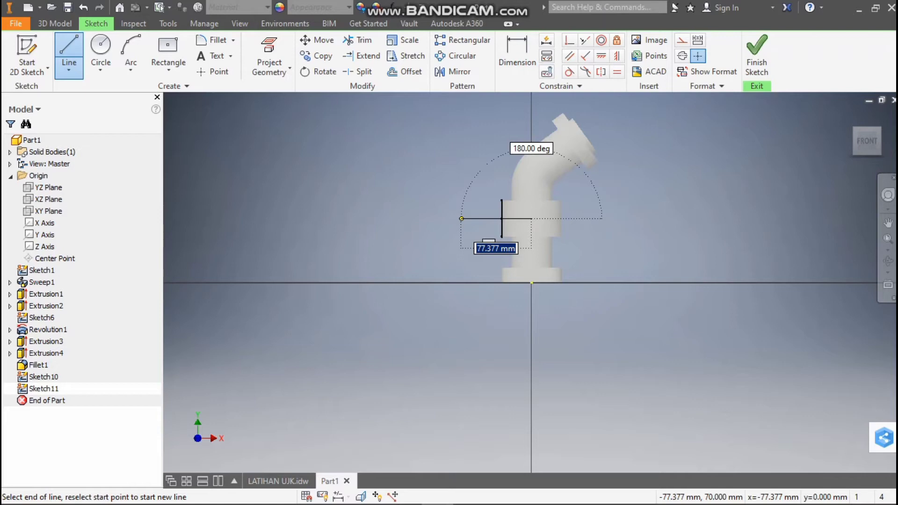
text(8)
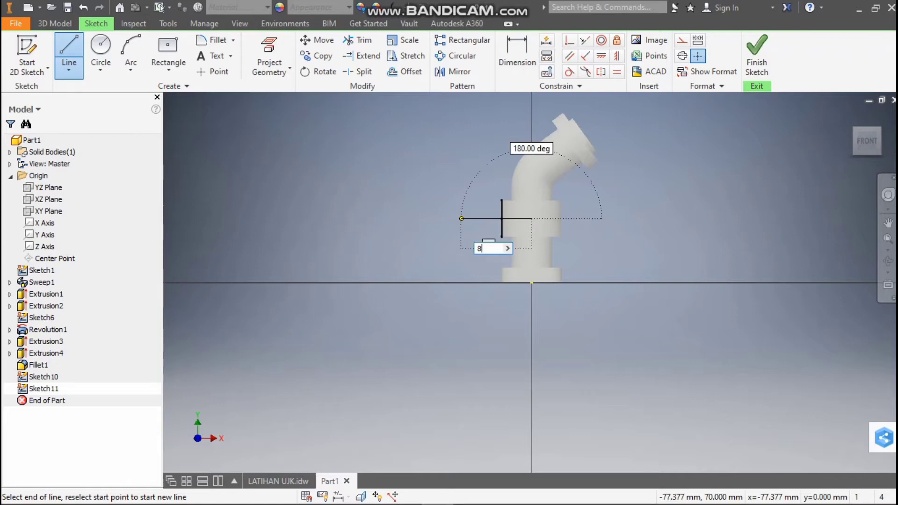
text(2)
key(Return)
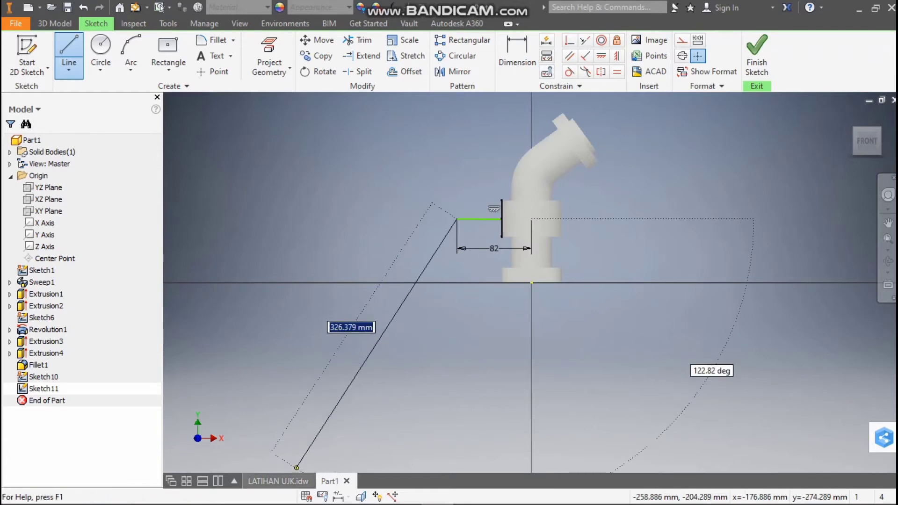
Examine the side arm's thickness and offset dimensions in section A-A of the LATIHAN UJK drawing, and return to the line being sketched
click(279, 481)
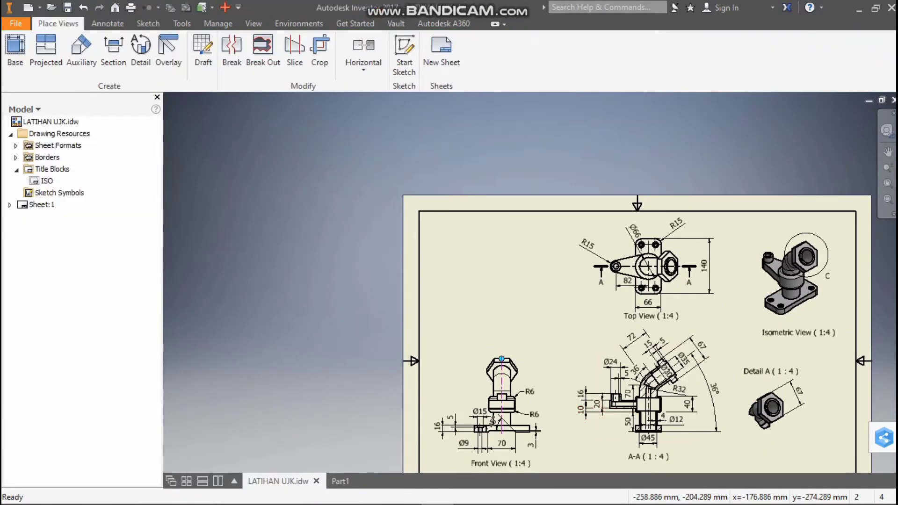
scroll(602, 418, down, 5)
scroll(580, 356, down, 2)
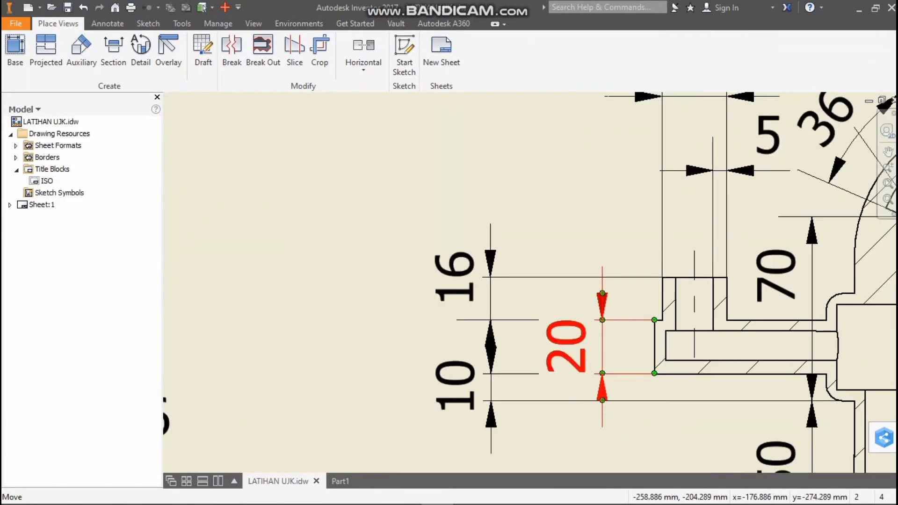
scroll(577, 346, up, 5)
scroll(593, 382, down, 2)
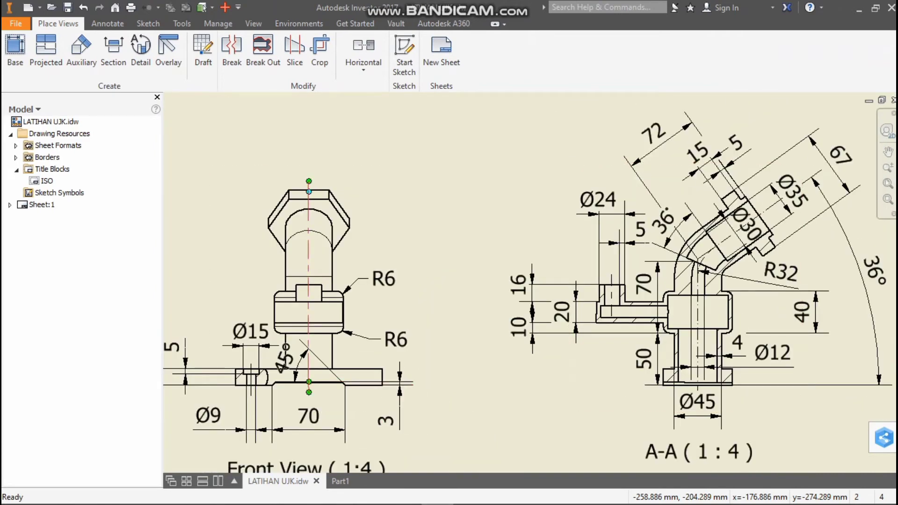
click(340, 481)
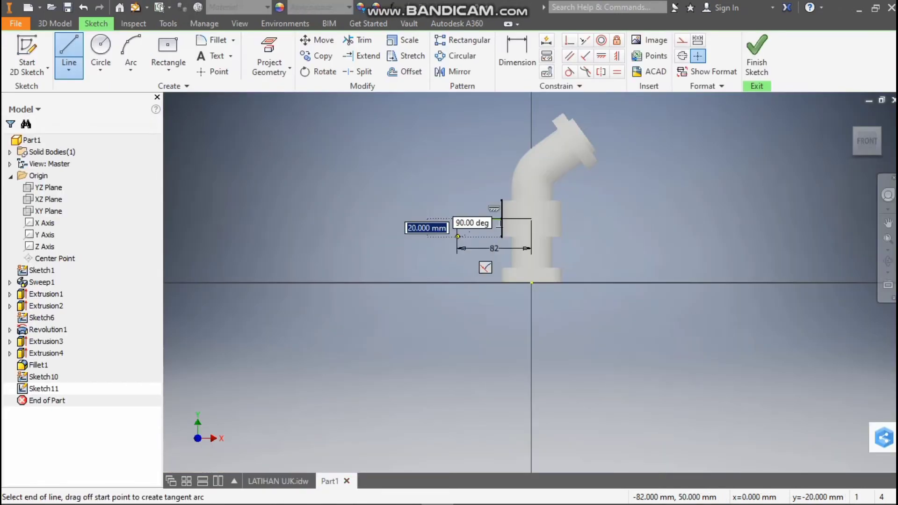
Draw a 10 mm vertical line down from the arm line's outer end and an 82 mm horizontal line back to the pipe axis
scroll(460, 238, down, 5)
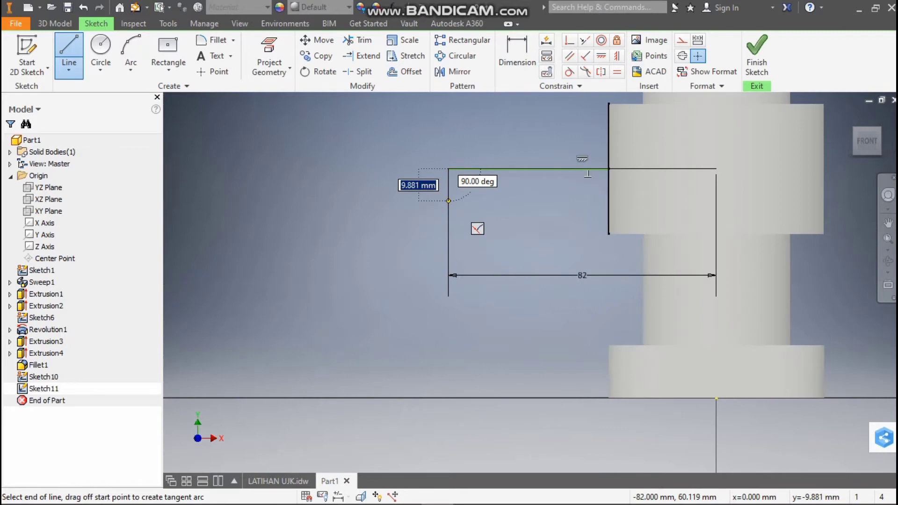
text(10)
key(Return)
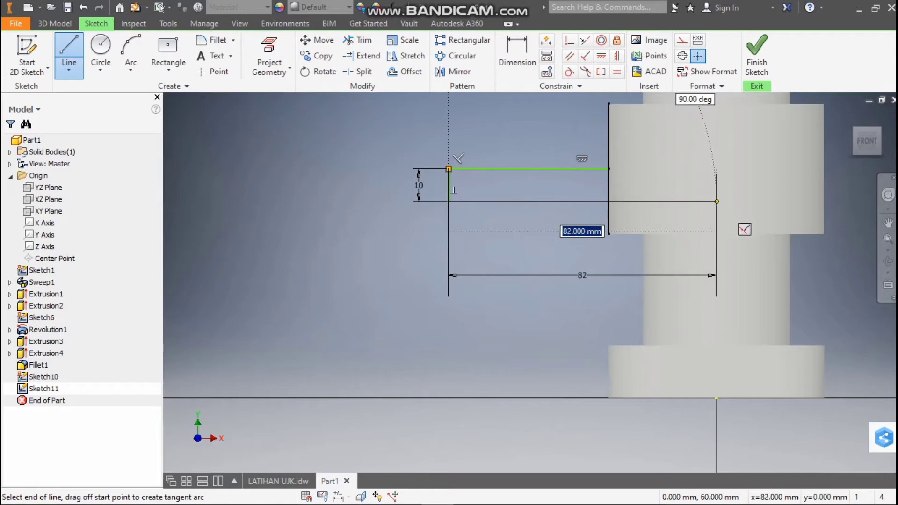
click(716, 201)
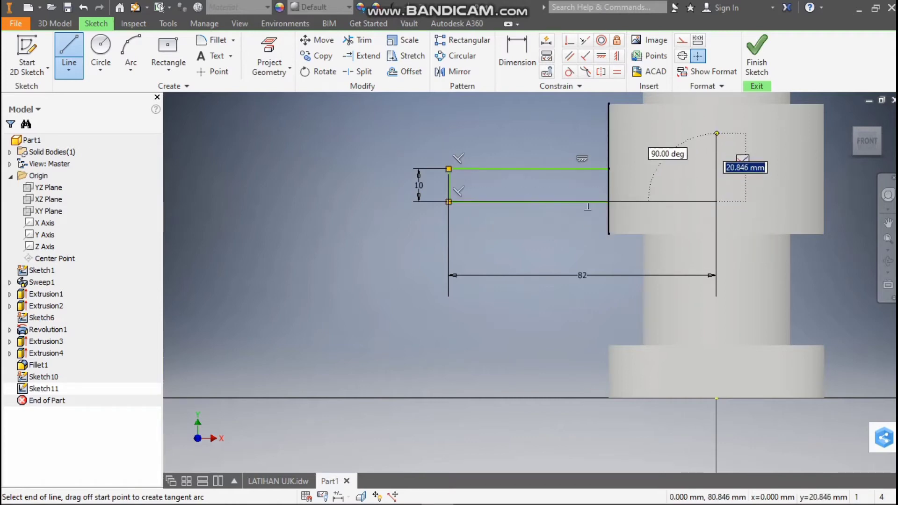
Close the side arm's profile with a 20 mm line up the pipe axis, an 82 mm line outward and a vertical line to the starting point
text(20)
key(Return)
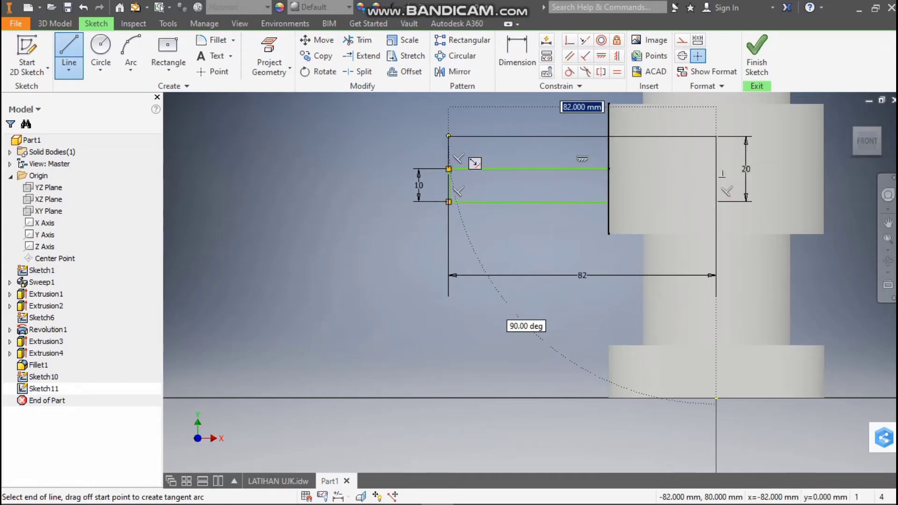
click(448, 136)
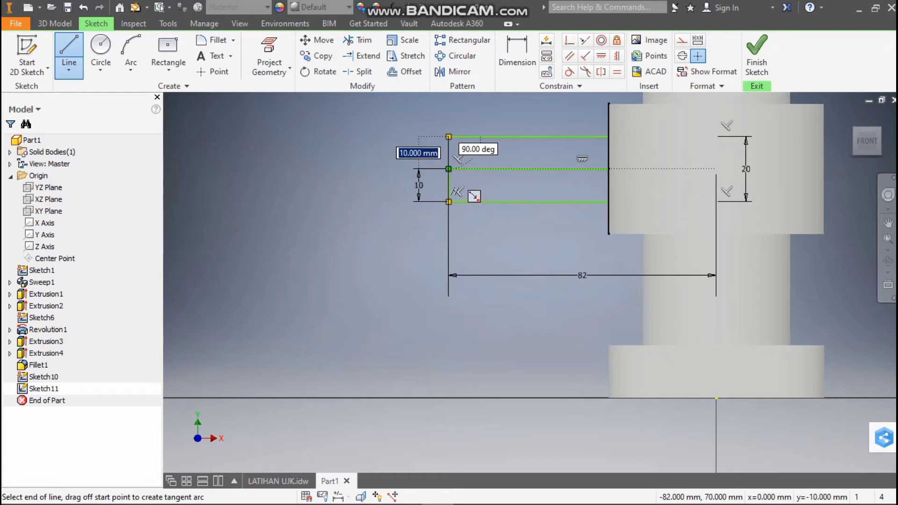
click(448, 169)
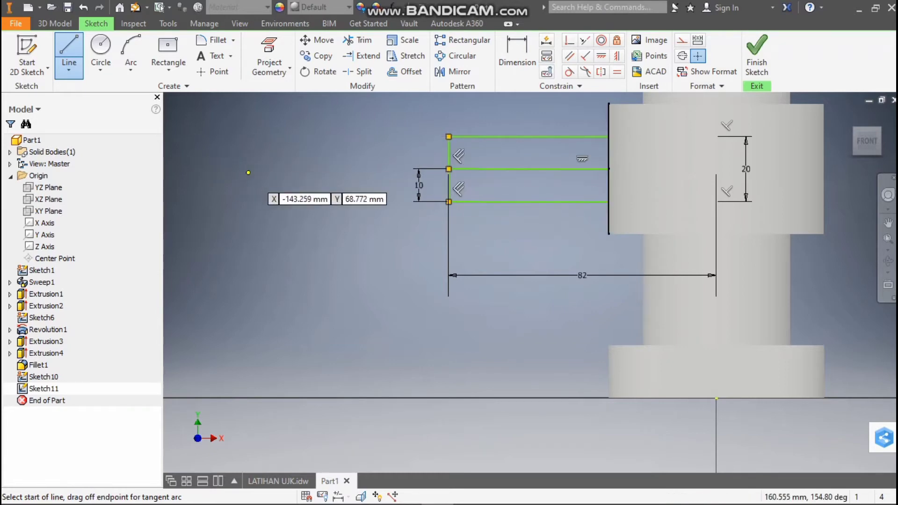
key(c)
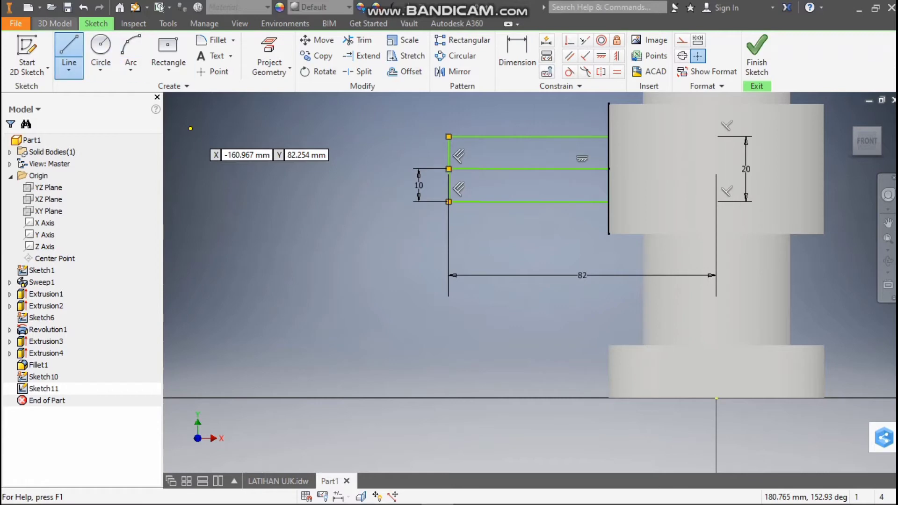
Start an Extrude of the side arm's closed rectangular profile, symmetric about the sketch plane
click(55, 23)
click(69, 51)
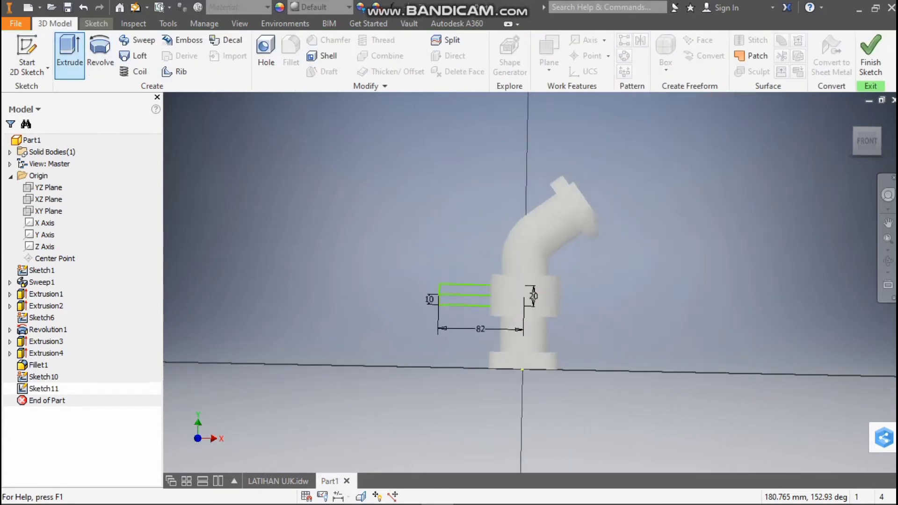
scroll(448, 306, down, 3)
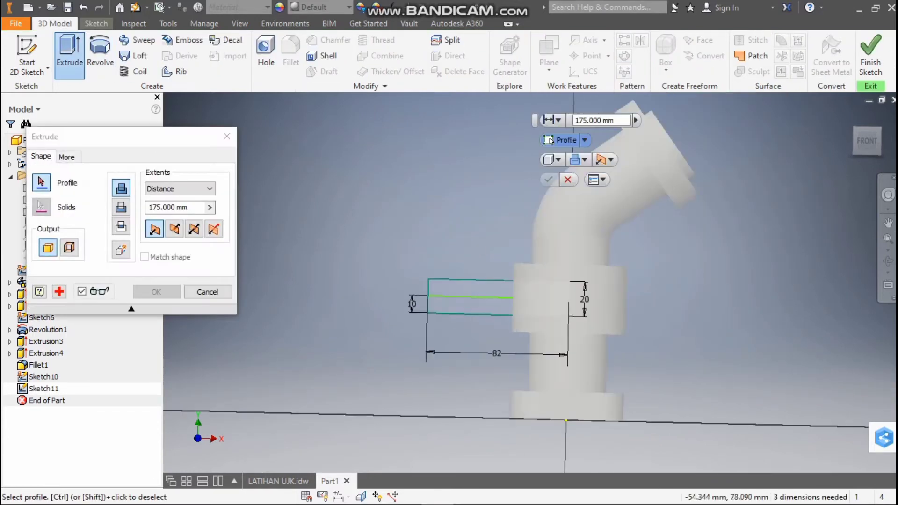
click(496, 302)
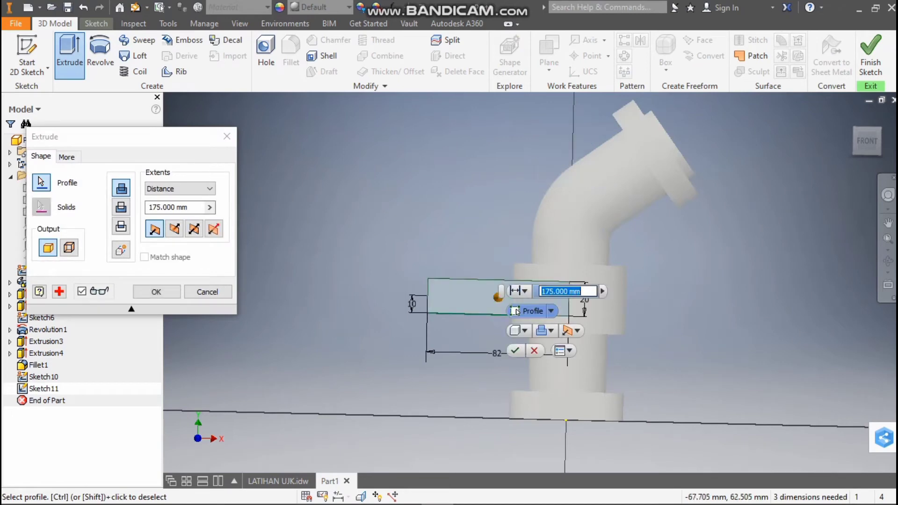
key(F6)
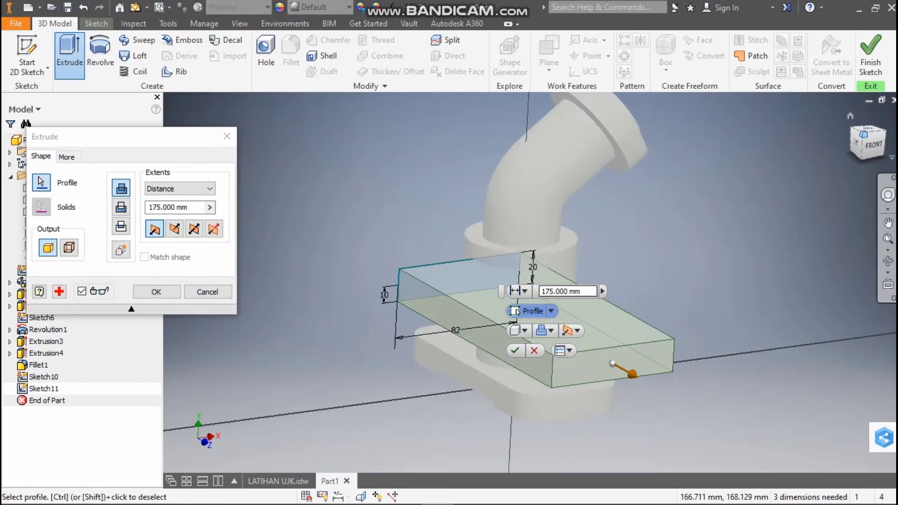
click(195, 229)
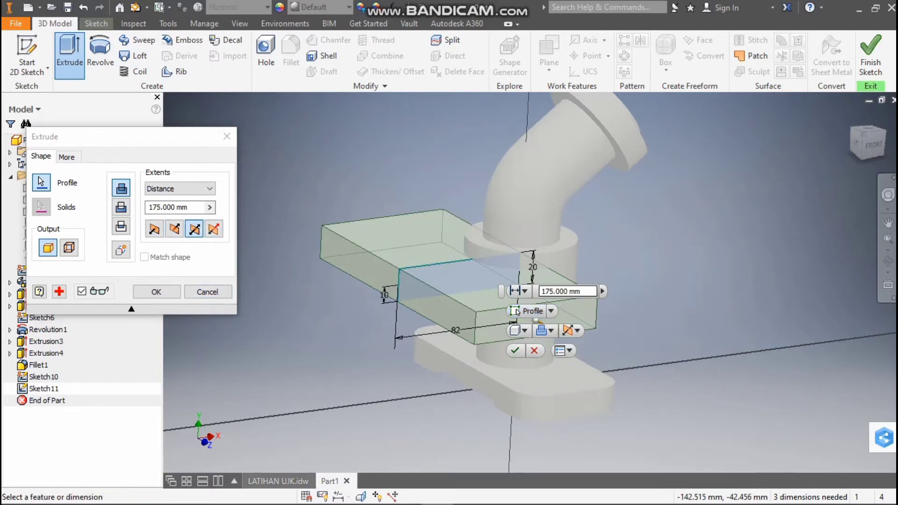
Check the collar diameter in the LATIHAN UJK drawing's top view, and complete the symmetric arm extrusion with a distance of 66 mm
click(278, 481)
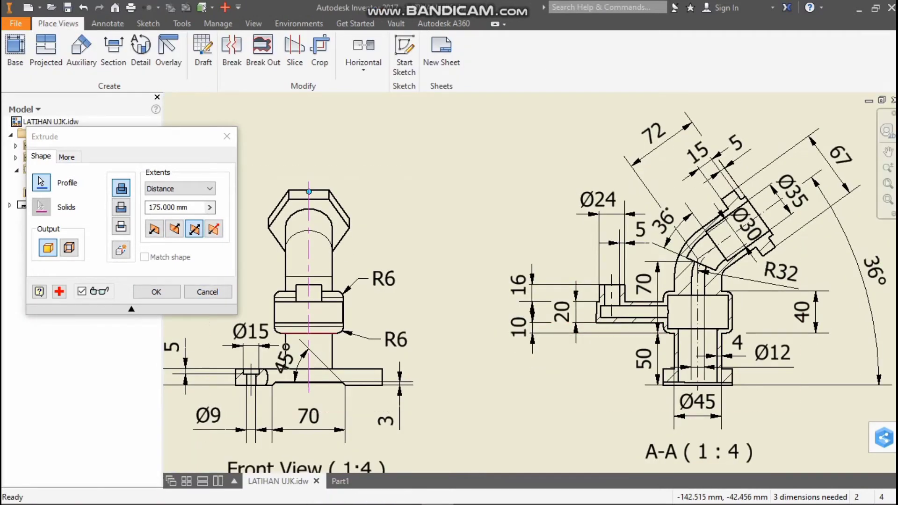
scroll(306, 352, up, 6)
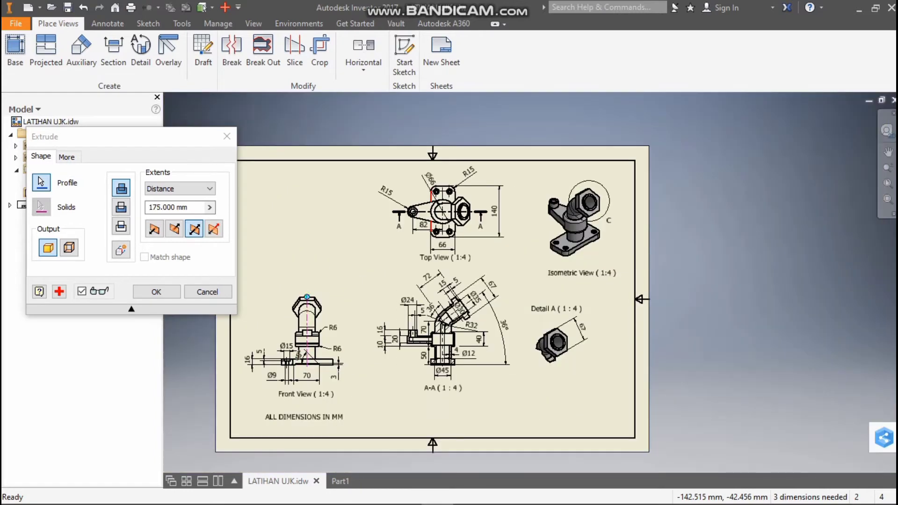
scroll(430, 191, down, 3)
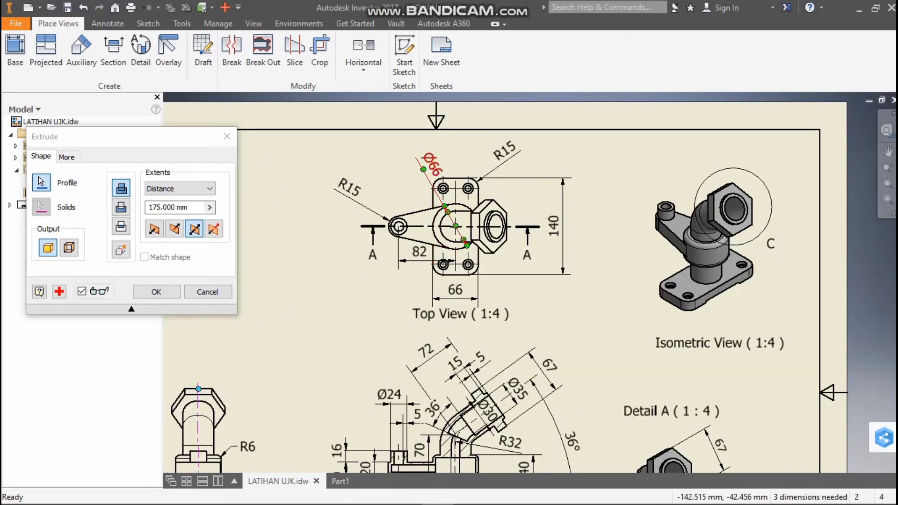
scroll(462, 229, up, 3)
scroll(458, 282, down, 4)
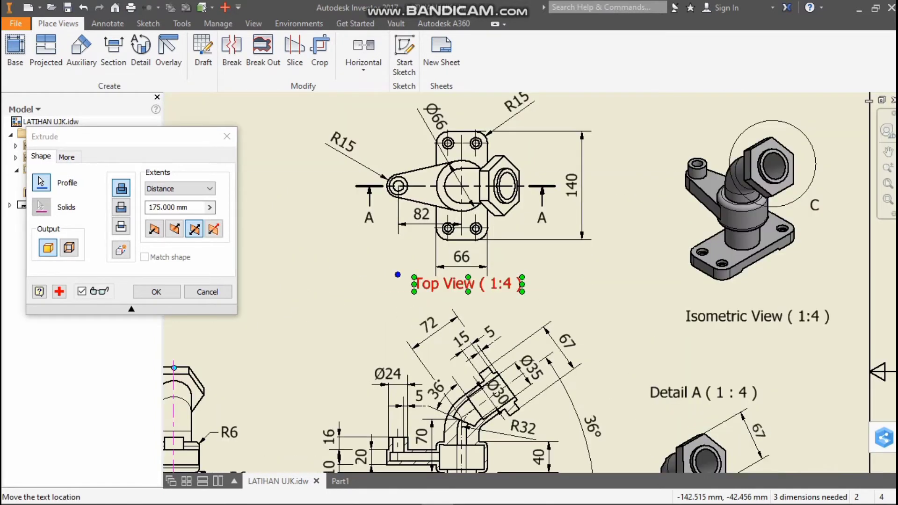
click(340, 481)
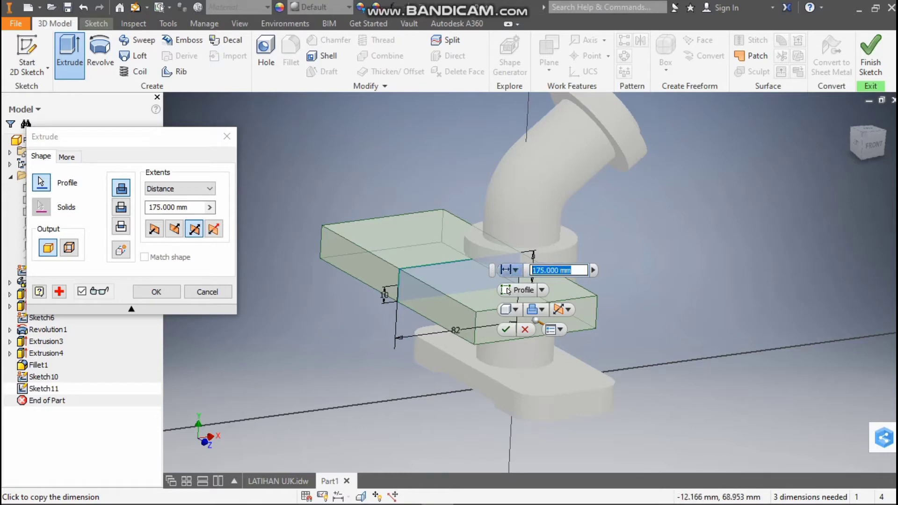
text(33)
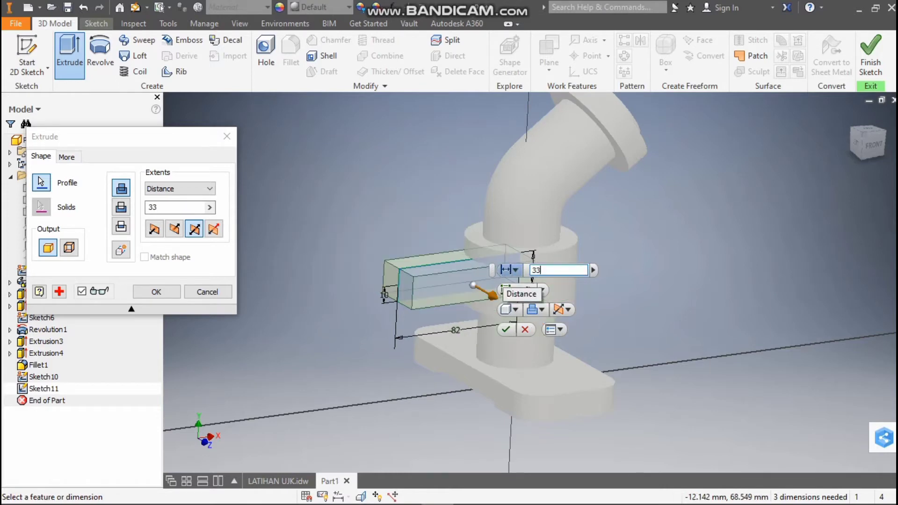
click(856, 143)
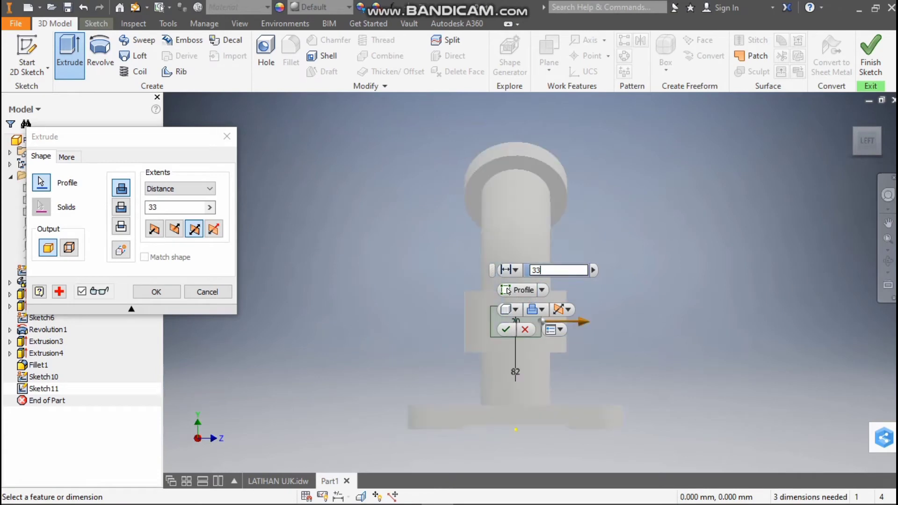
drag(548, 270, 513, 270)
text(66)
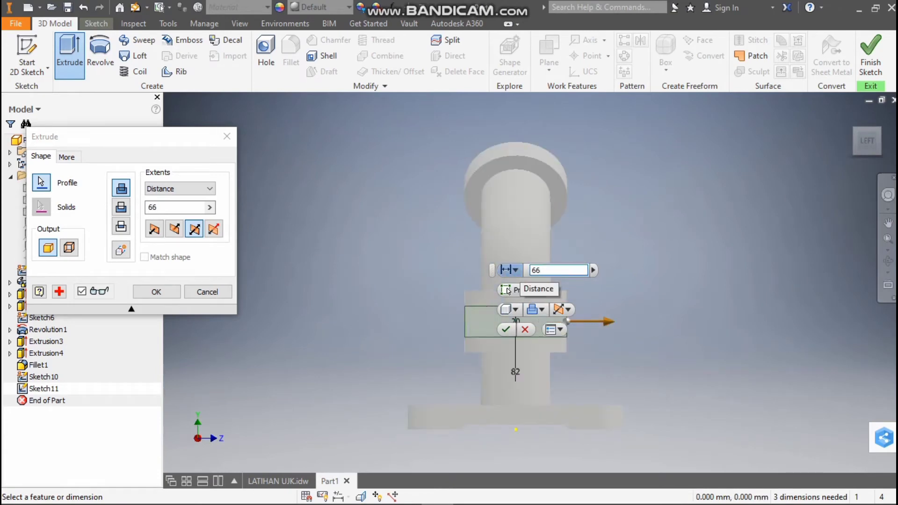
key(Return)
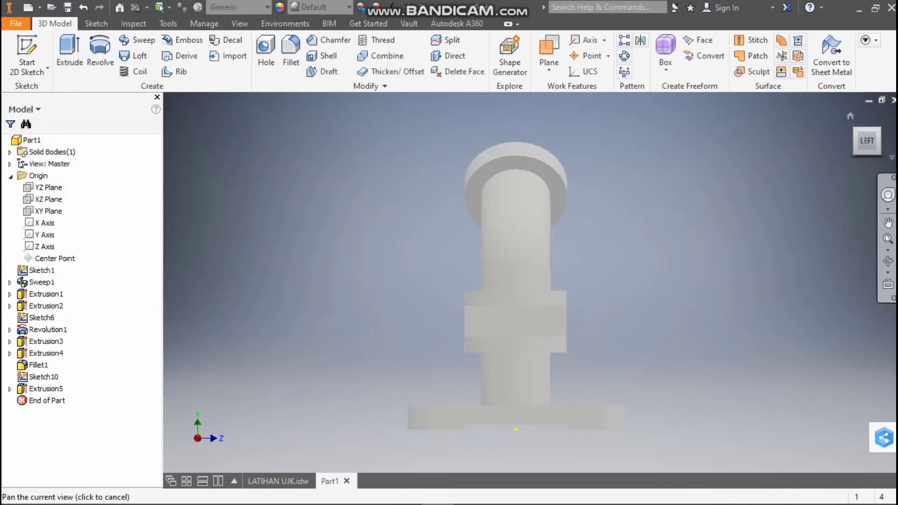
Inspect the new arm, compare it with the LATIHAN UJK drawing's top view, and start a new sketch on the arm's top face
mouse_move(867, 140)
mouse_down()
mouse_move(823, 150)
mouse_move(807, 138)
mouse_move(805, 123)
mouse_up()
mouse_move(515, 285)
shift+middle_down()
mouse_move(613, 281)
mouse_move(624, 349)
mouse_move(615, 350)
shift+middle_up()
drag(891, 185, 866, 137)
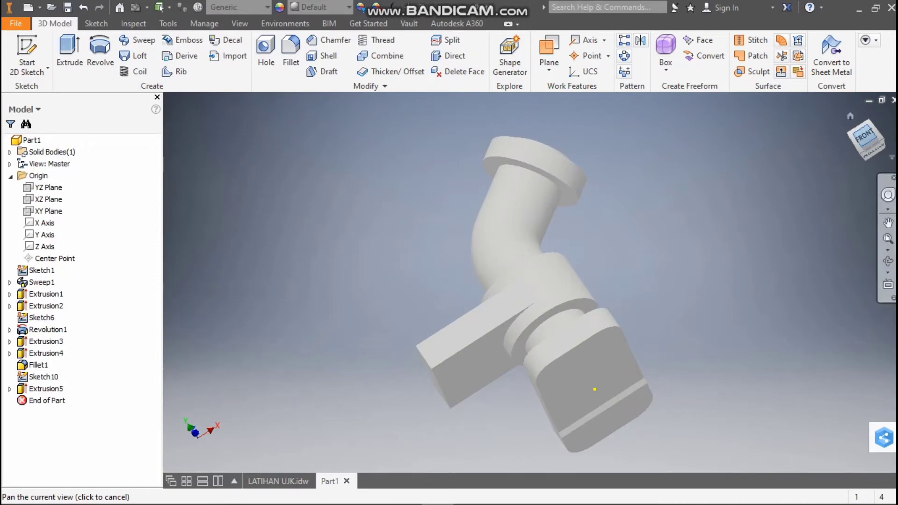
click(866, 136)
click(278, 481)
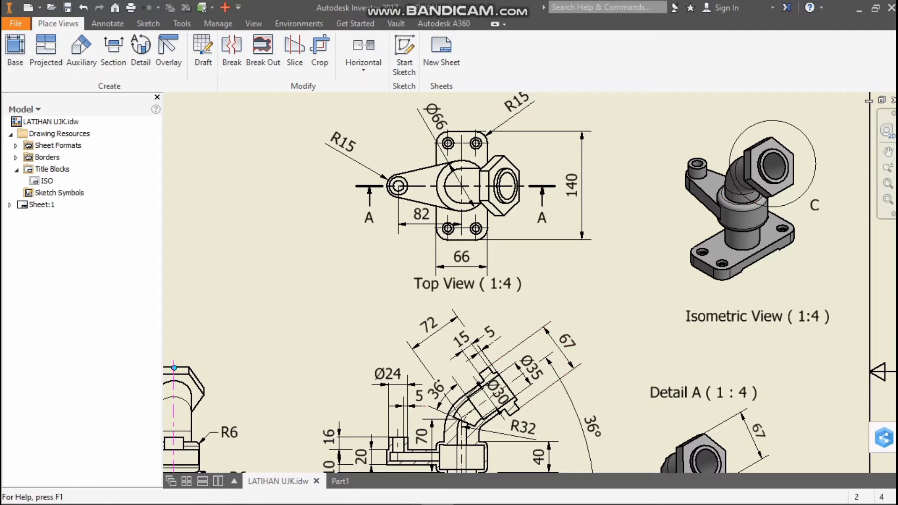
click(340, 481)
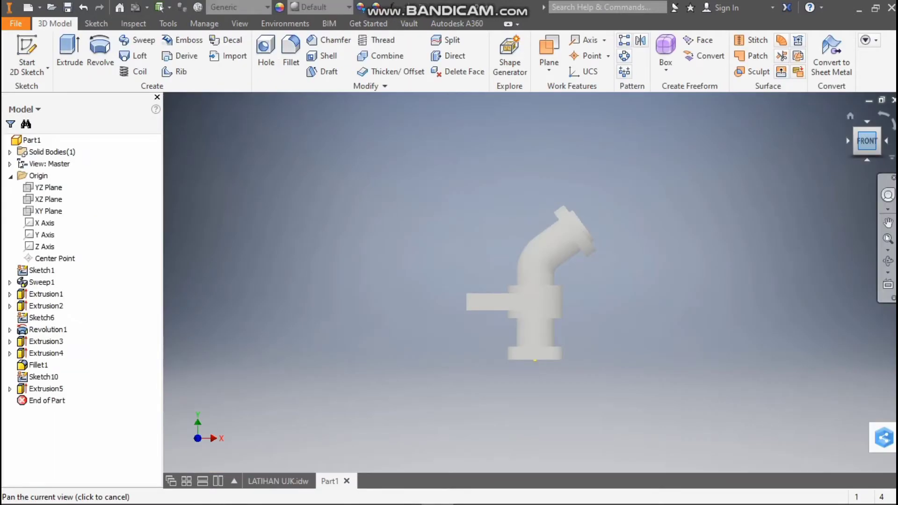
drag(867, 142, 868, 159)
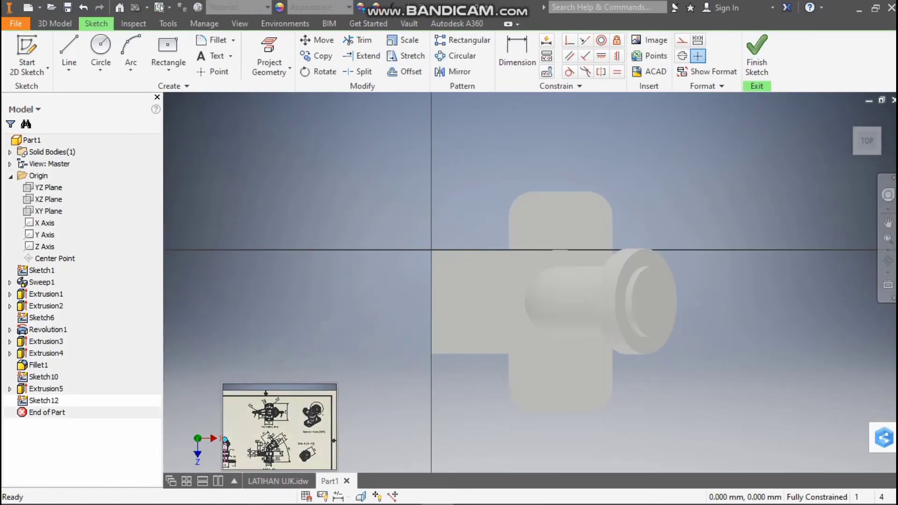
Check the arm's end radius in the drawing's top view, and sketch a 30 mm diameter circle centred on the midpoint of the arm's outer edge
click(278, 481)
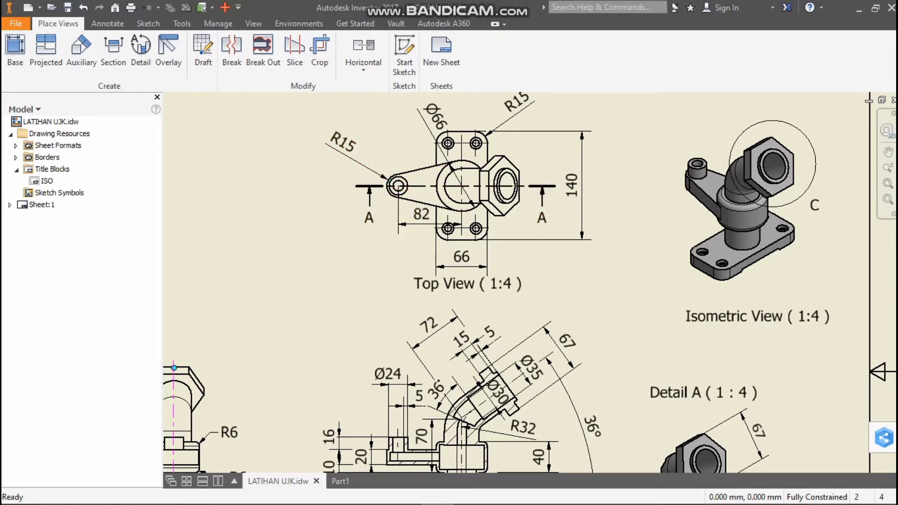
click(341, 481)
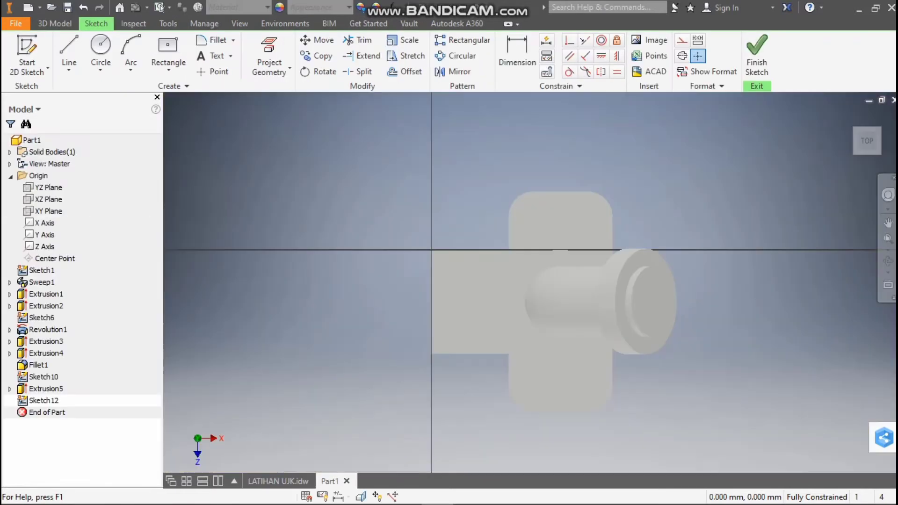
click(101, 47)
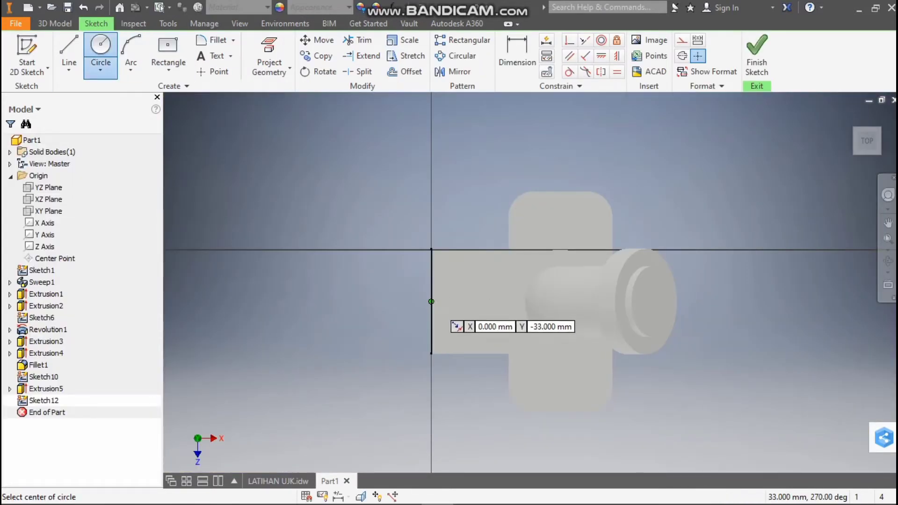
click(431, 301)
text(3)
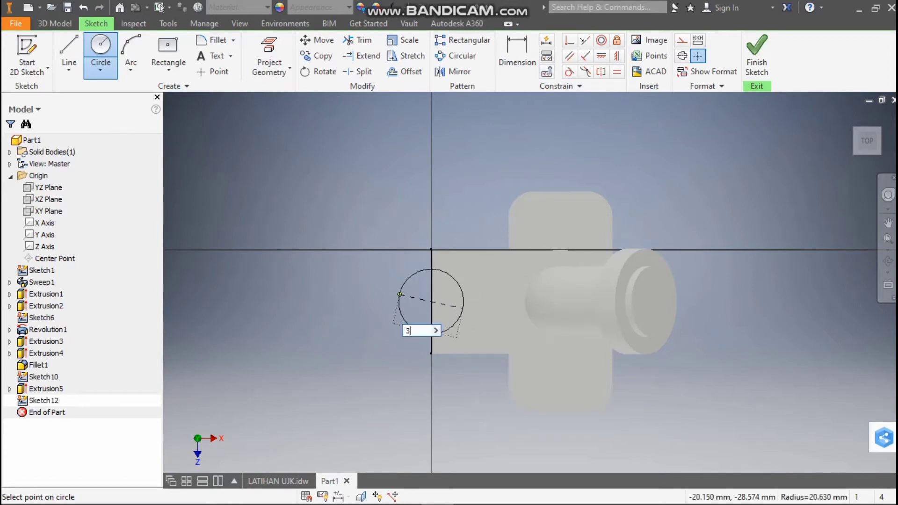
text(0)
key(Return)
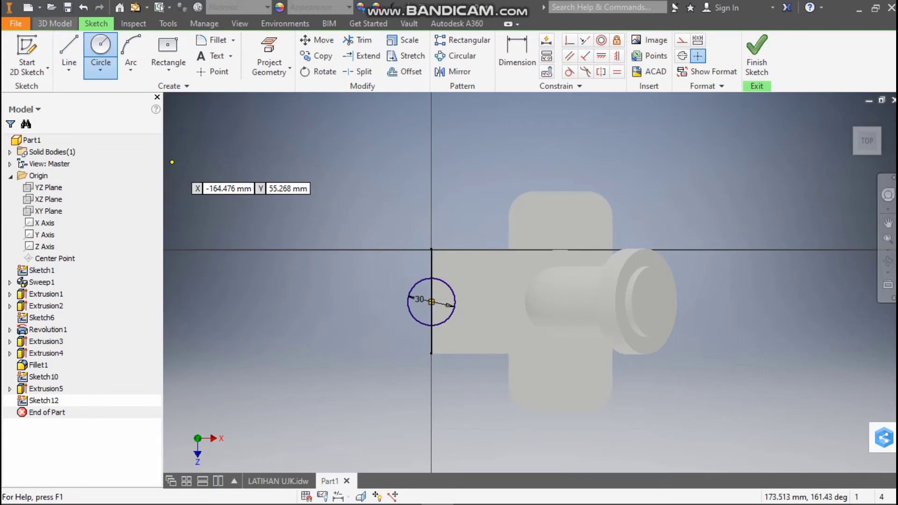
Start an Extrude of the 30 mm circle at the arm's outer end and set its distance to 20 mm
click(55, 23)
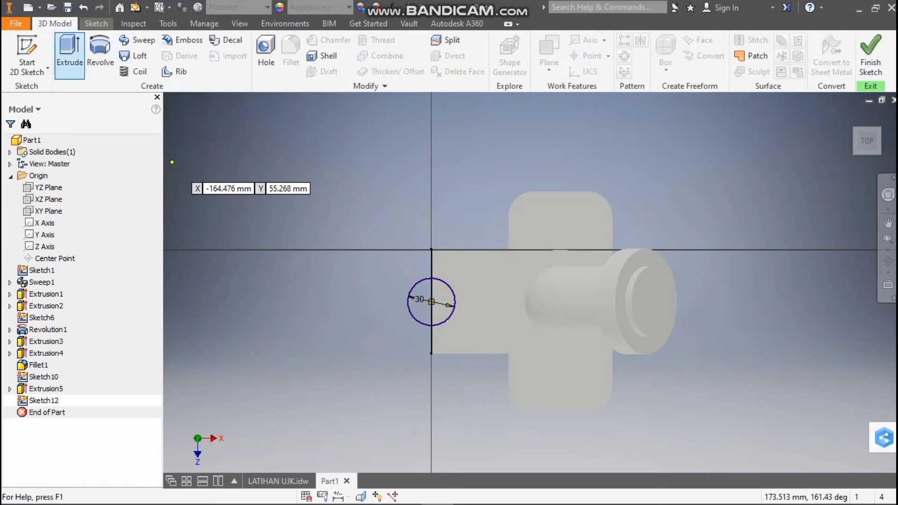
click(69, 51)
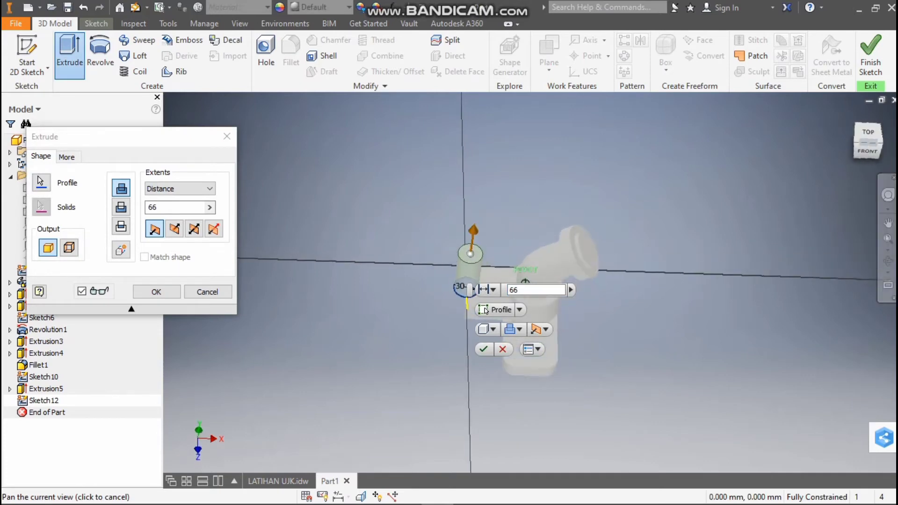
mouse_move(525, 282)
shift+middle_down()
mouse_move(520, 206)
mouse_move(549, 283)
shift+middle_up()
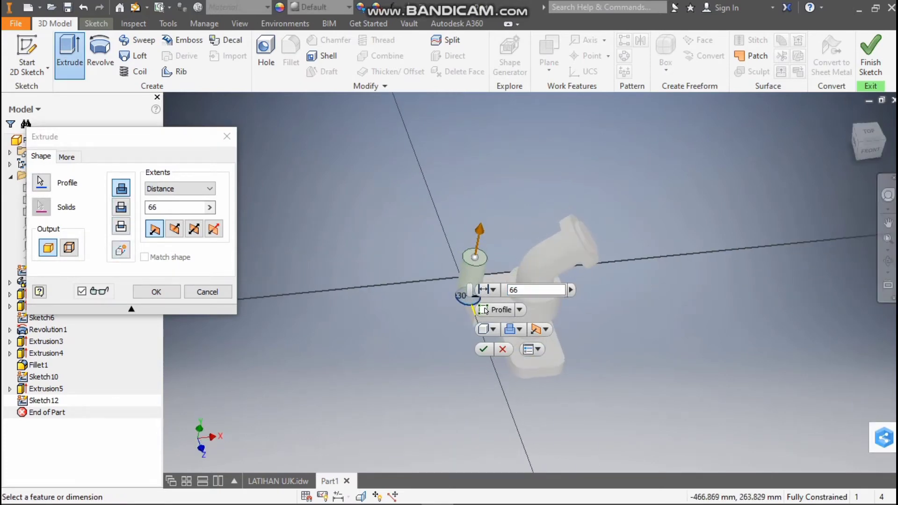
drag(525, 290, 486, 289)
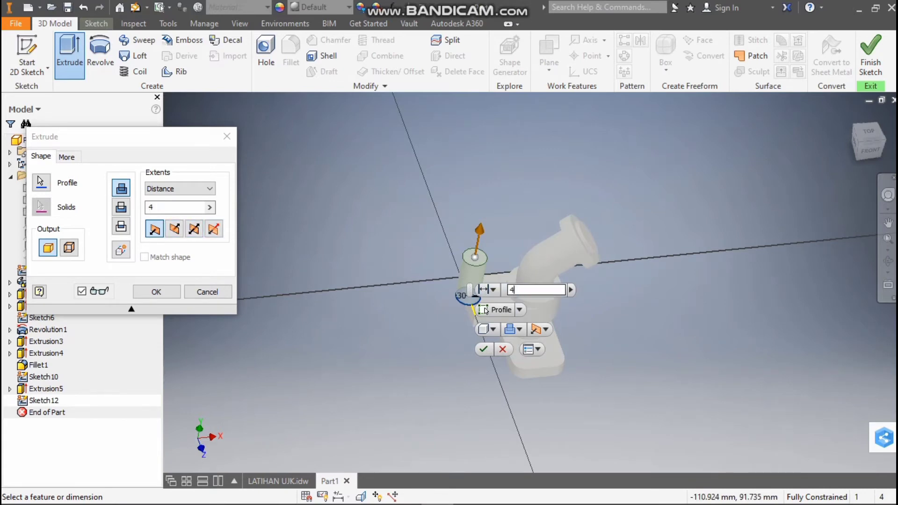
text(4)
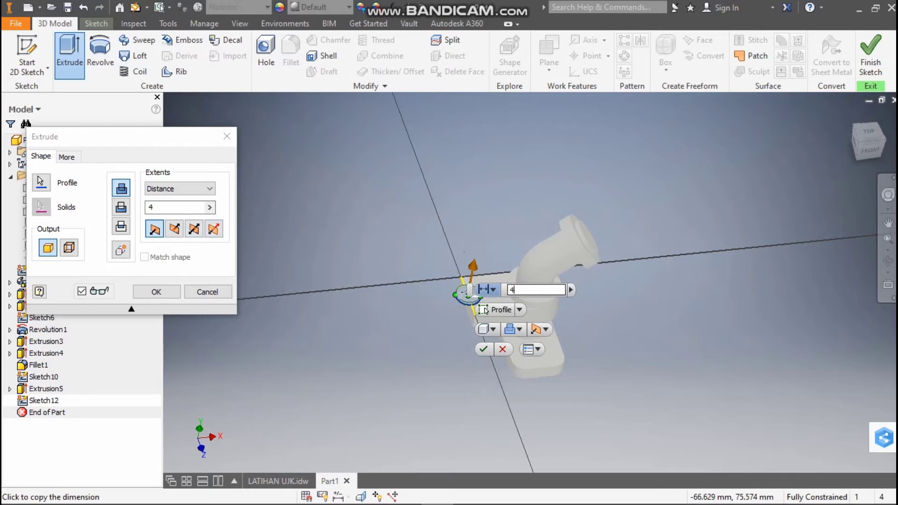
key(BackSpace)
text(20)
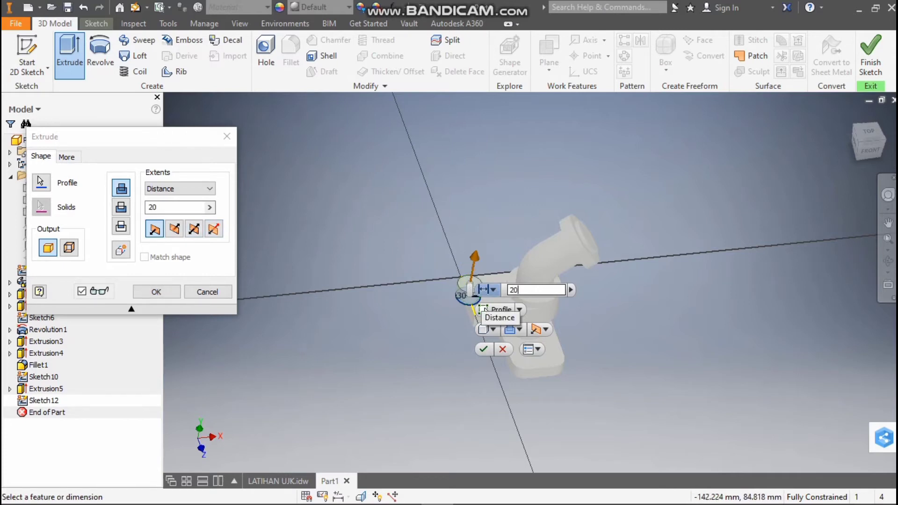
Reverse the circle's extrusion to run down along the arm's thickness, set it to Join, and complete the rounded end
click(174, 229)
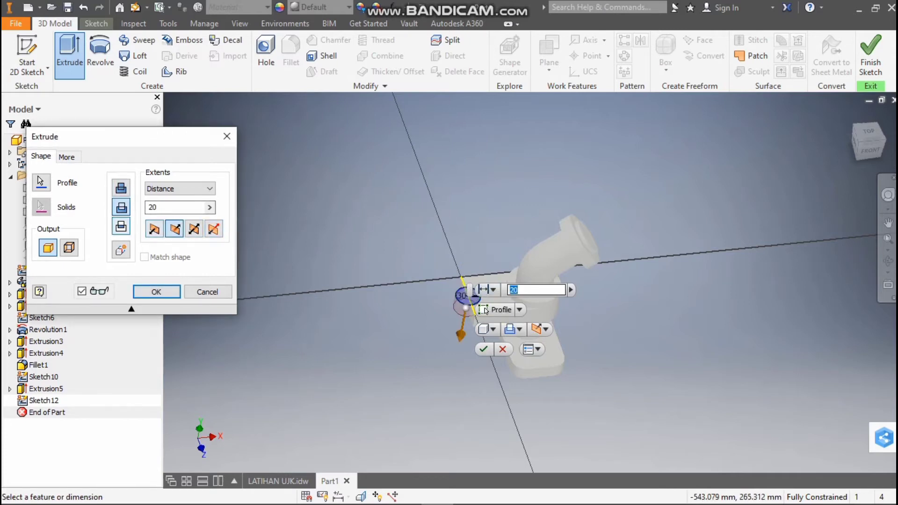
click(121, 188)
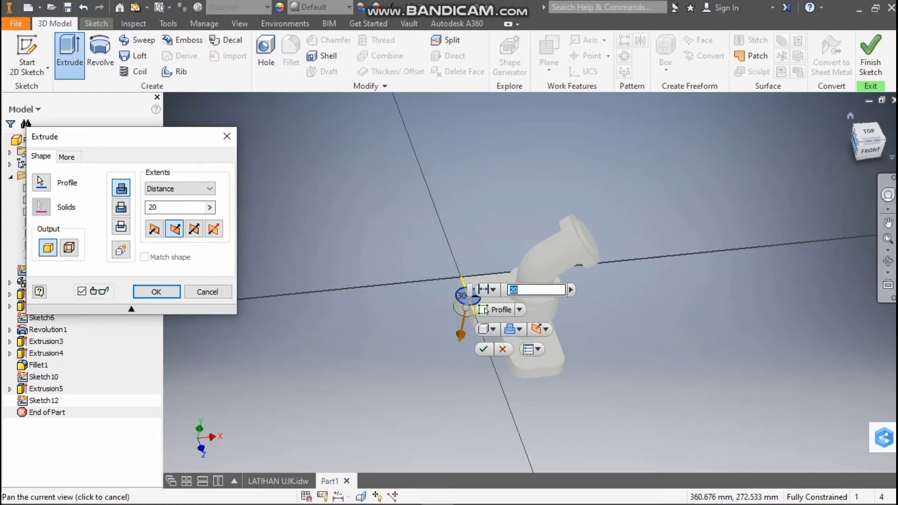
click(871, 150)
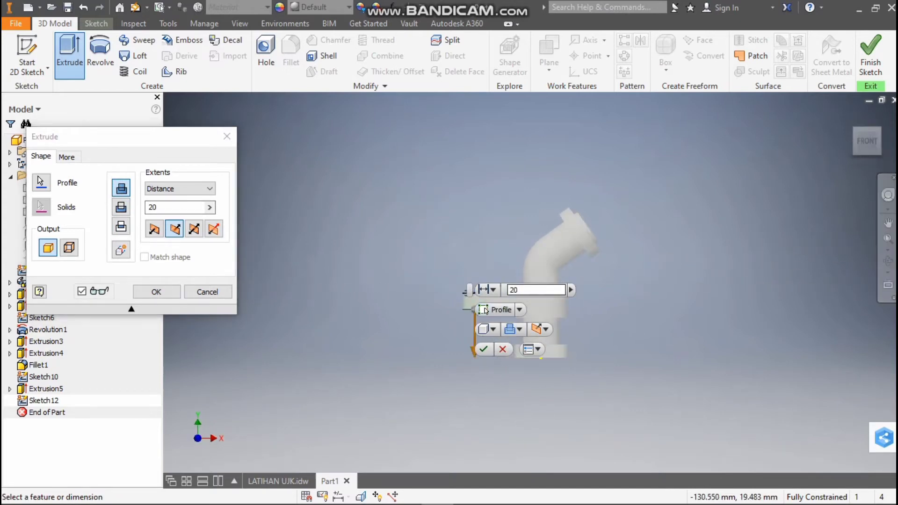
scroll(485, 310, up, 5)
scroll(486, 310, down, 5)
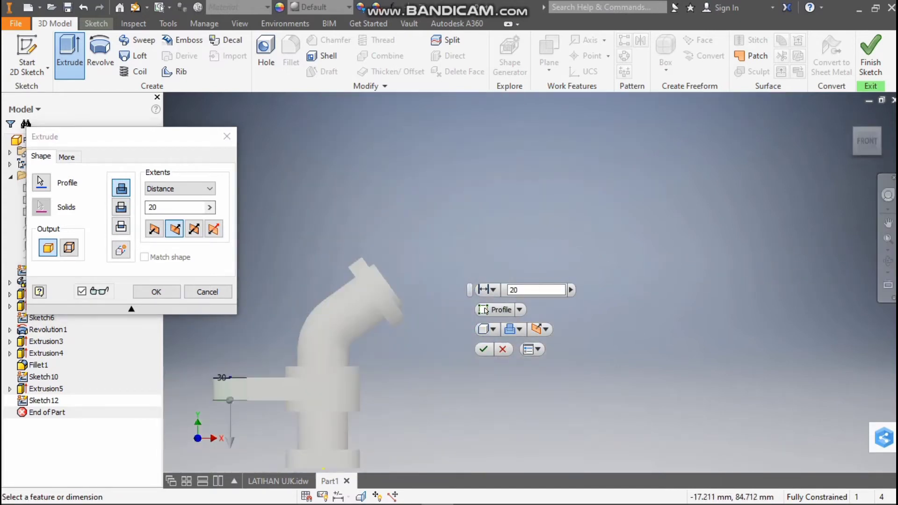
click(483, 350)
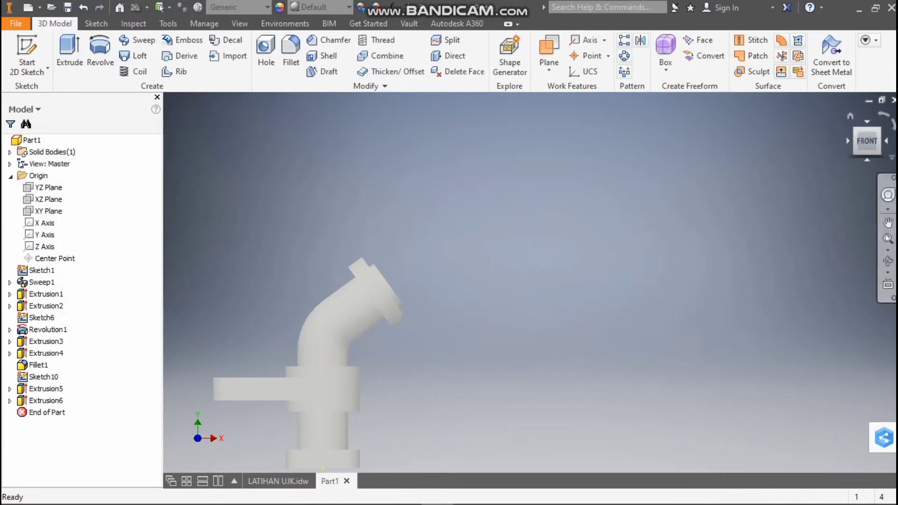
Start a sketch on the arm's top face and draw two slanted lines from the rounded end's corners to the collar circle's upper and lower points
drag(867, 125, 869, 134)
click(868, 132)
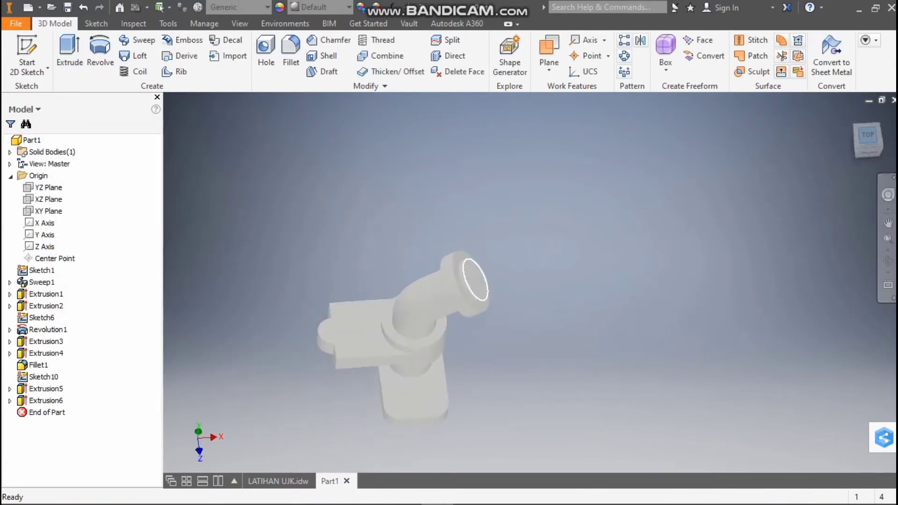
scroll(505, 285, up, 3)
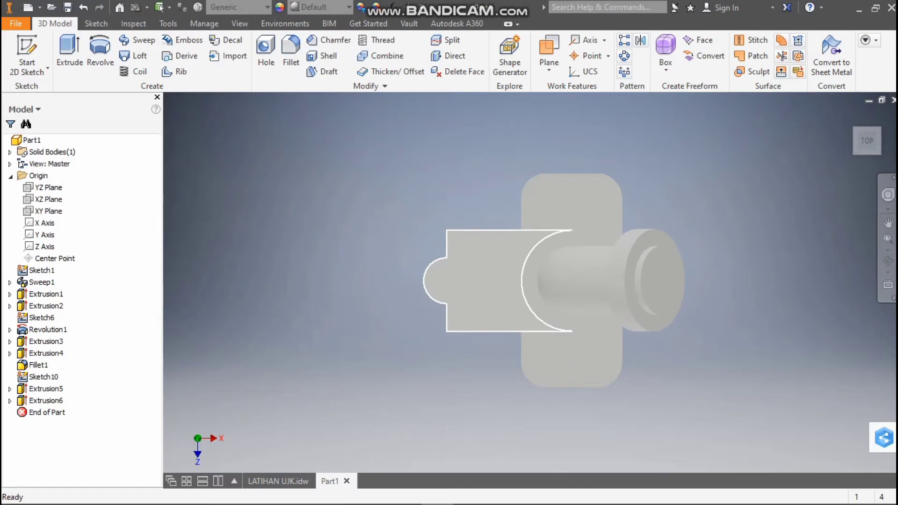
click(97, 24)
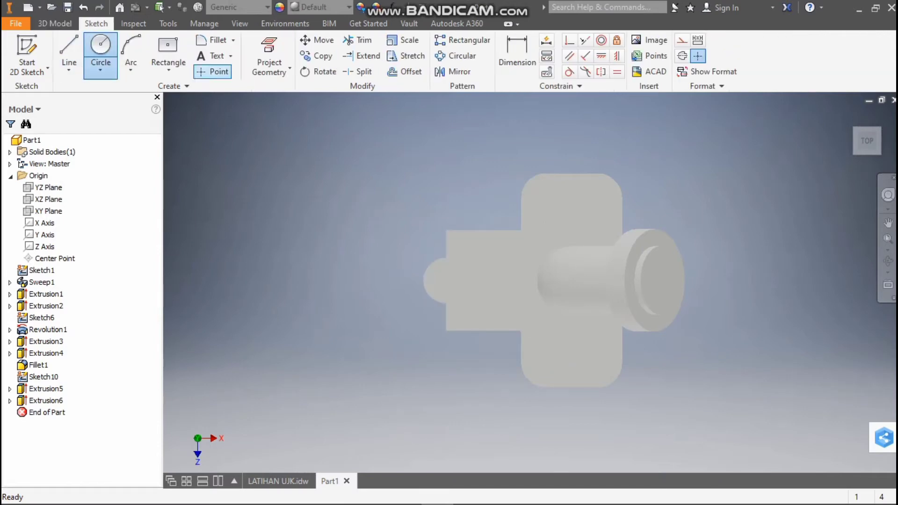
click(100, 47)
click(474, 254)
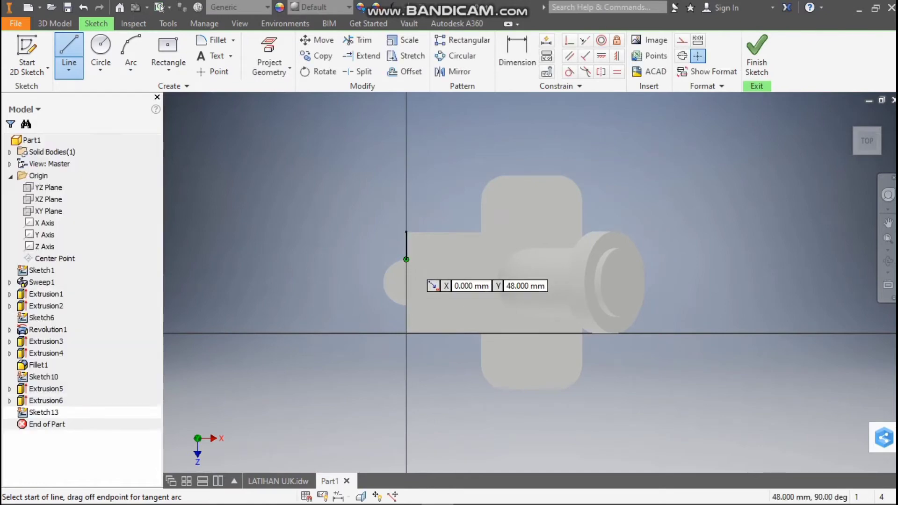
click(406, 259)
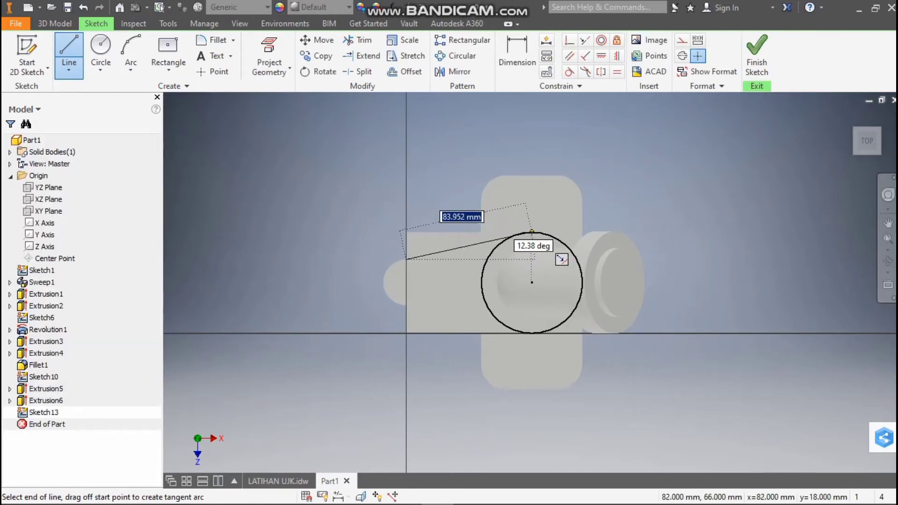
double_click(532, 231)
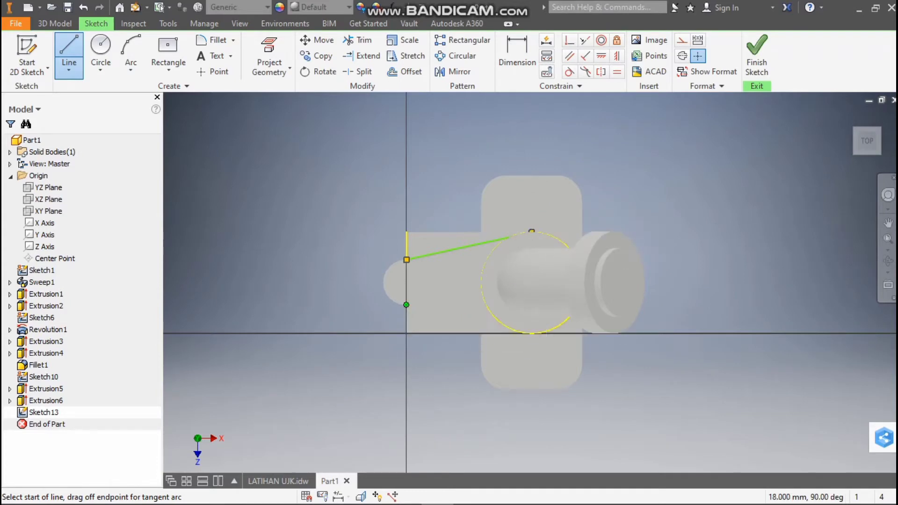
click(406, 304)
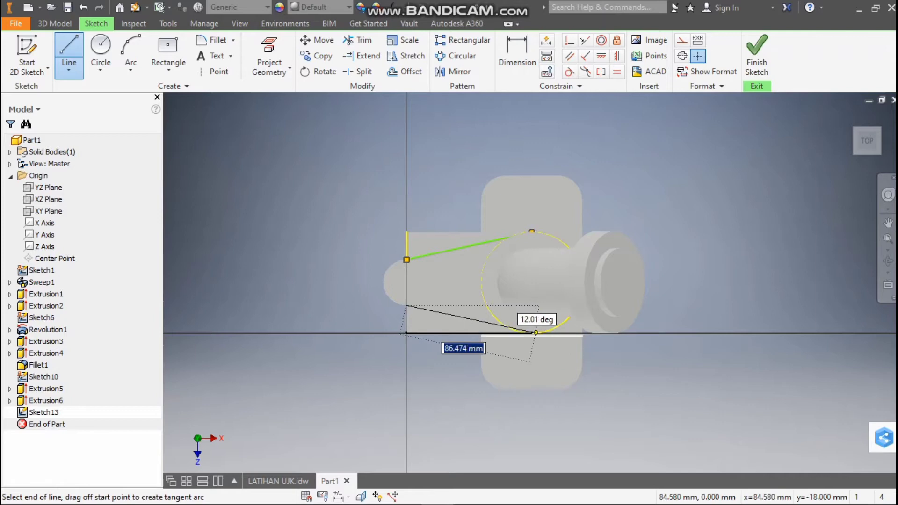
click(532, 332)
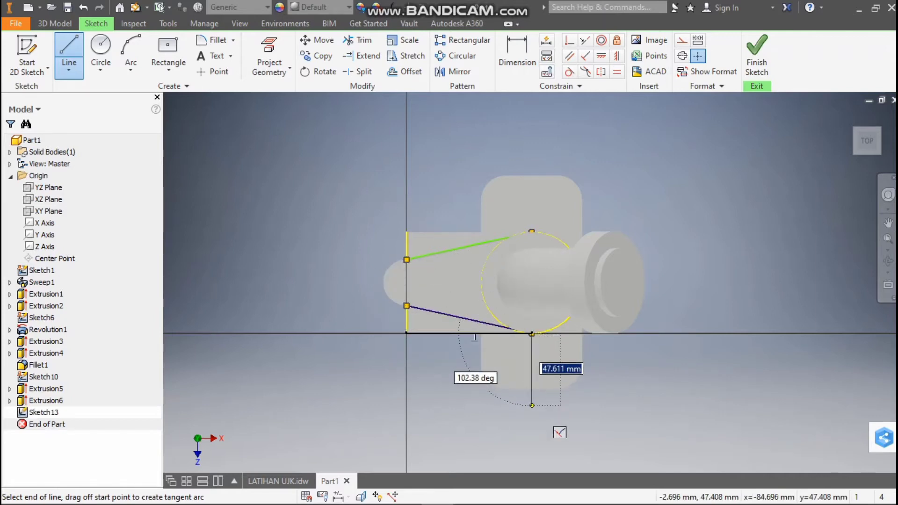
Outline the lower waste area with three lines reaching about 43 mm below the arm, from the slanted line's end to the arm's lower outer corner
click(532, 399)
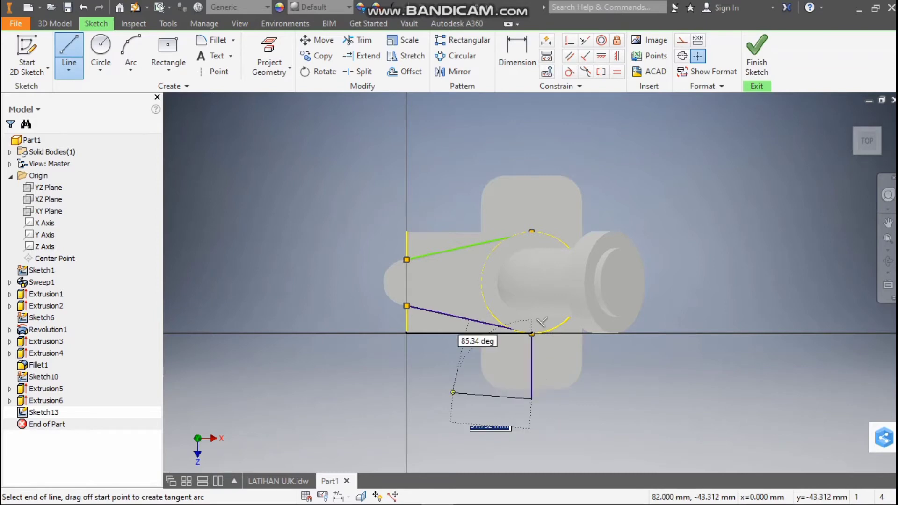
click(406, 399)
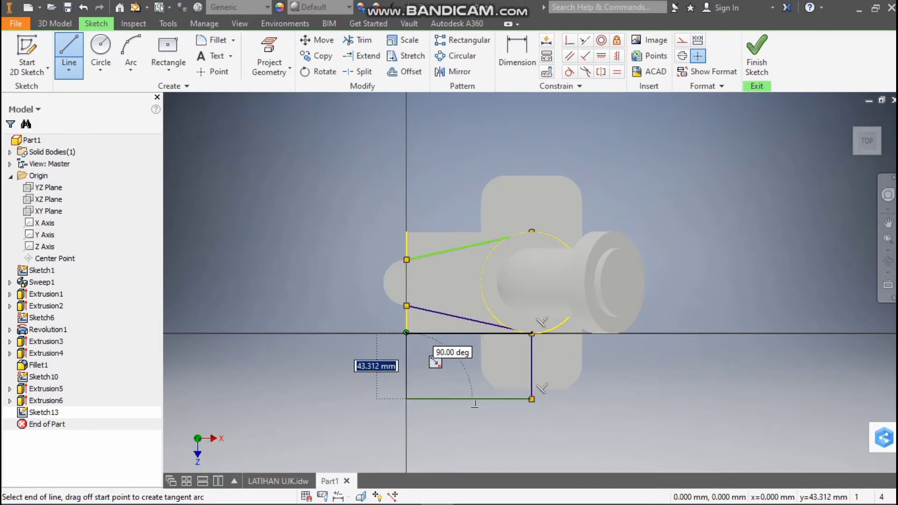
click(407, 332)
key(Escape)
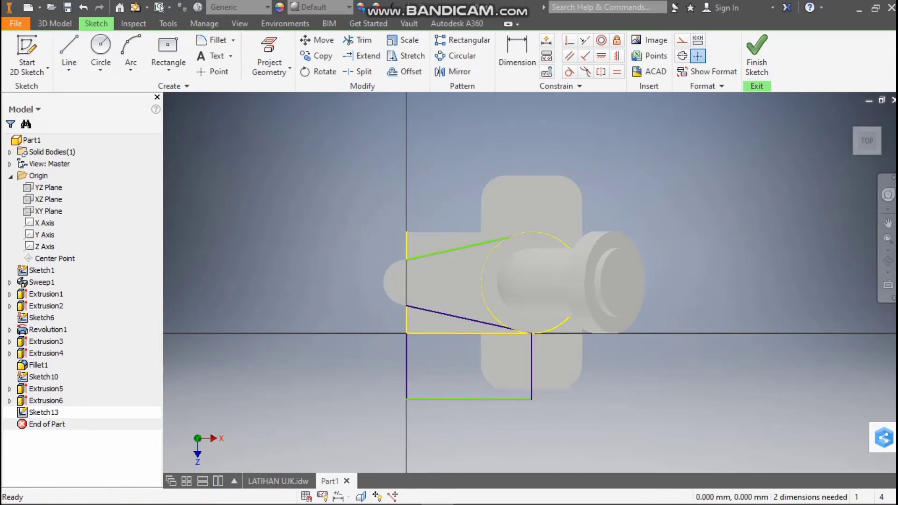
Outline the upper waste area with three lines reaching about 23 mm above the arm, from the upper slanted line's start to its end
click(69, 46)
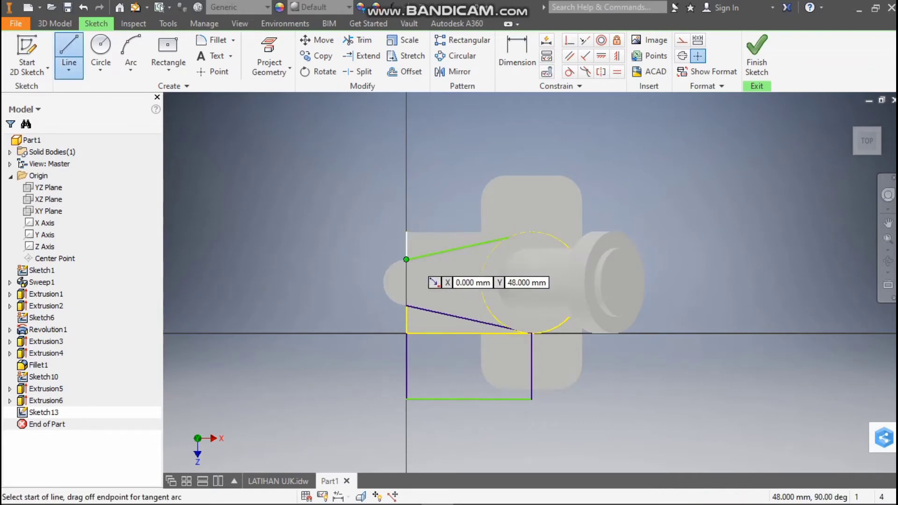
click(406, 259)
click(406, 196)
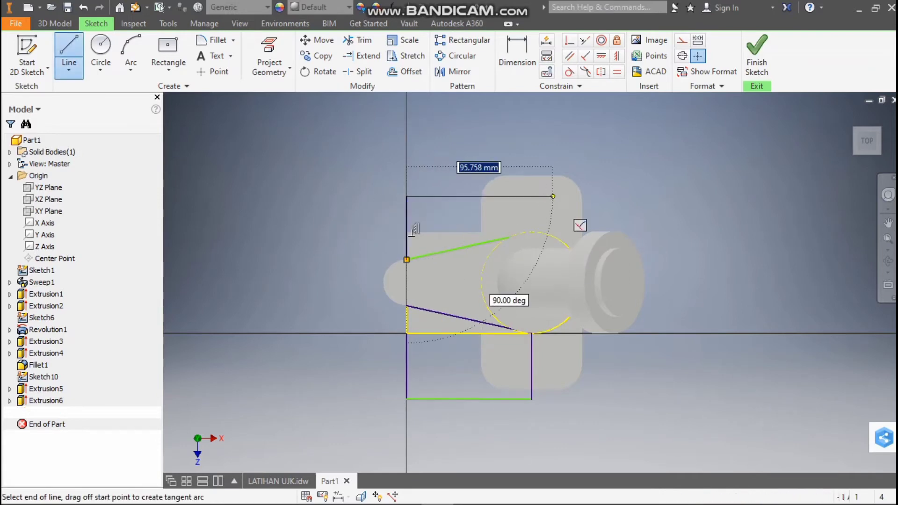
click(532, 232)
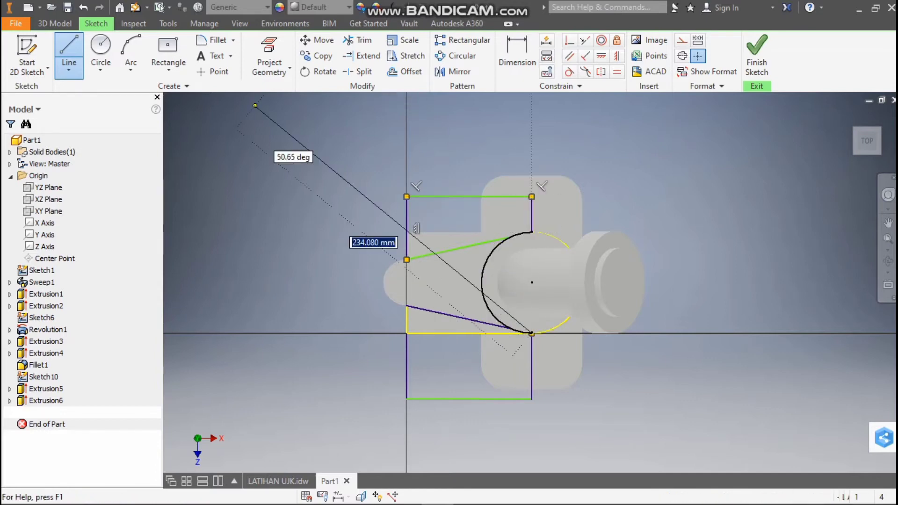
click(55, 23)
click(69, 54)
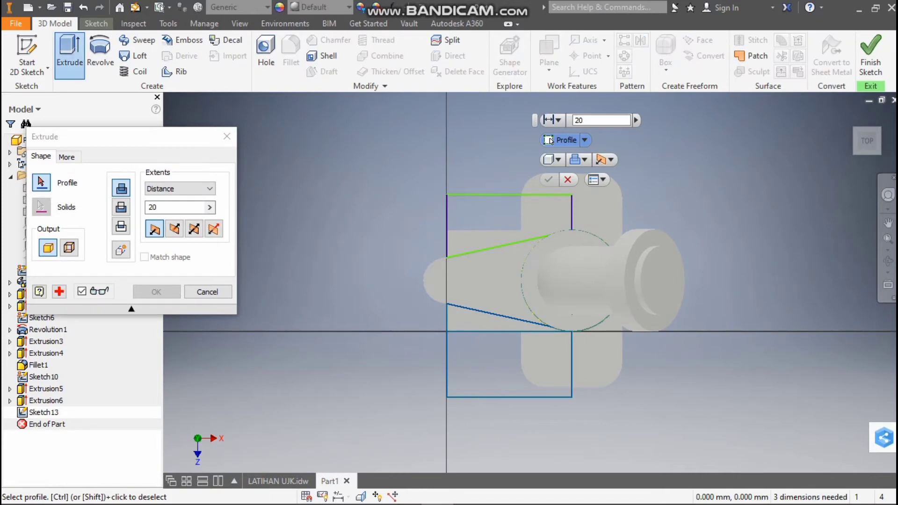
key(Escape)
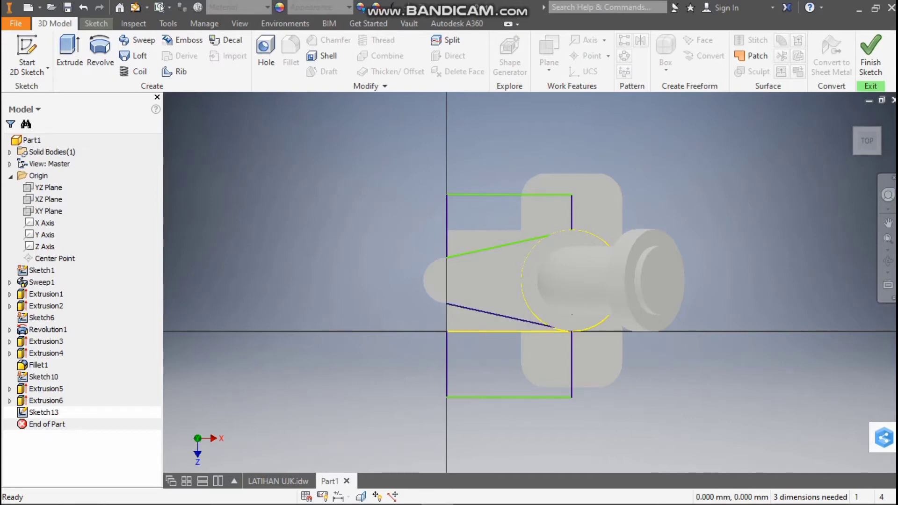
Delete the projected lower edge of the arm and draw a line joining the arm's lower outer corner to the lower slanted line's start
click(509, 323)
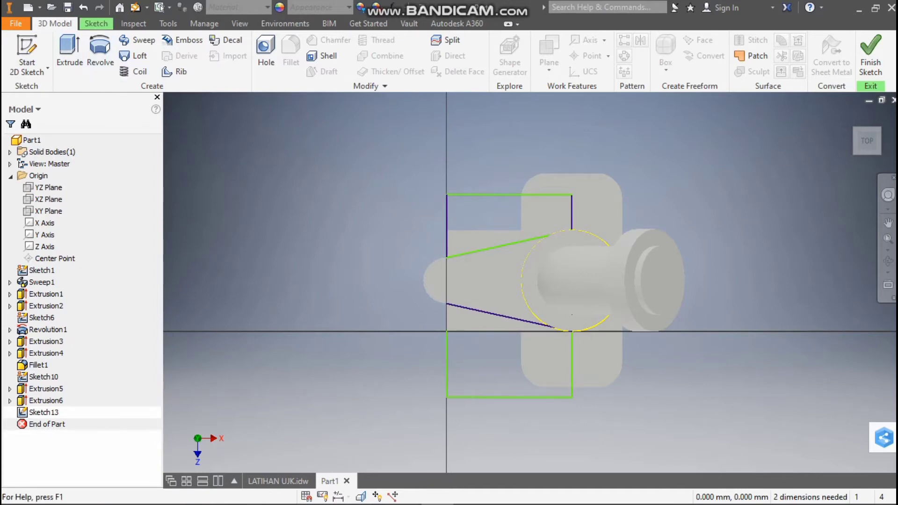
click(96, 23)
click(69, 54)
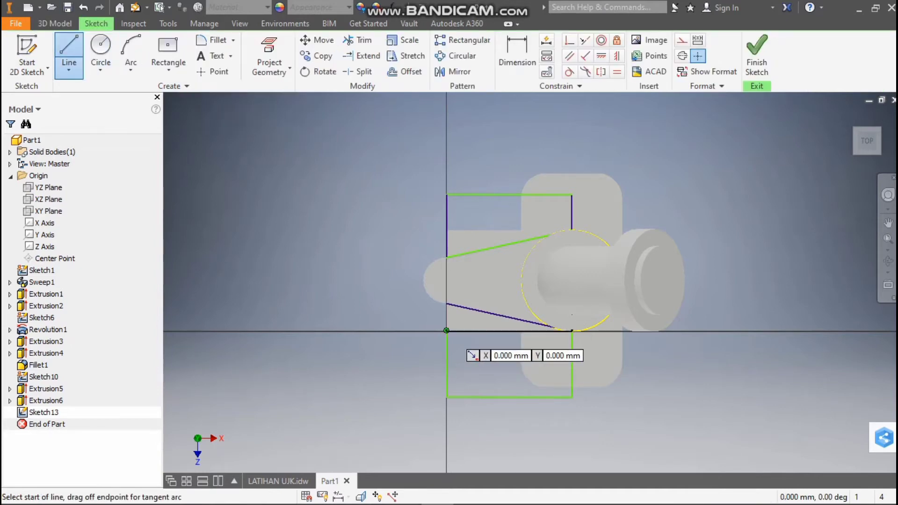
click(447, 331)
click(446, 303)
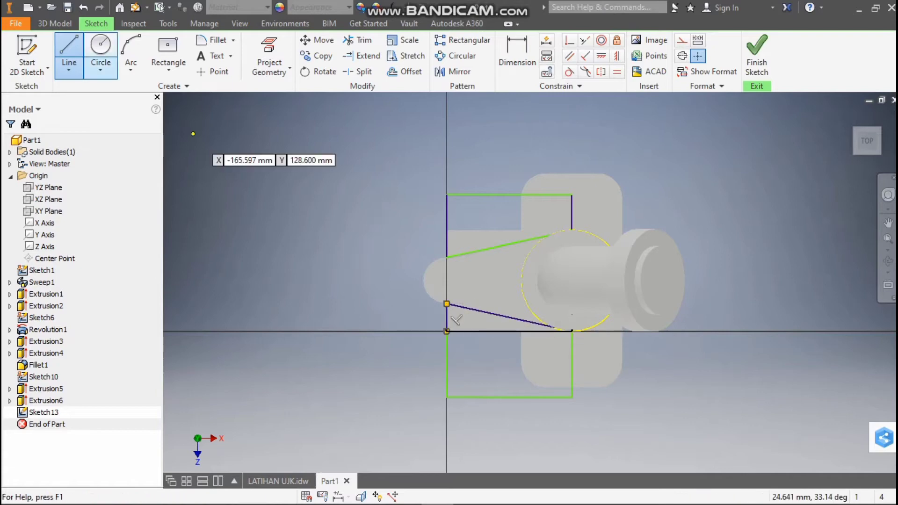
click(55, 24)
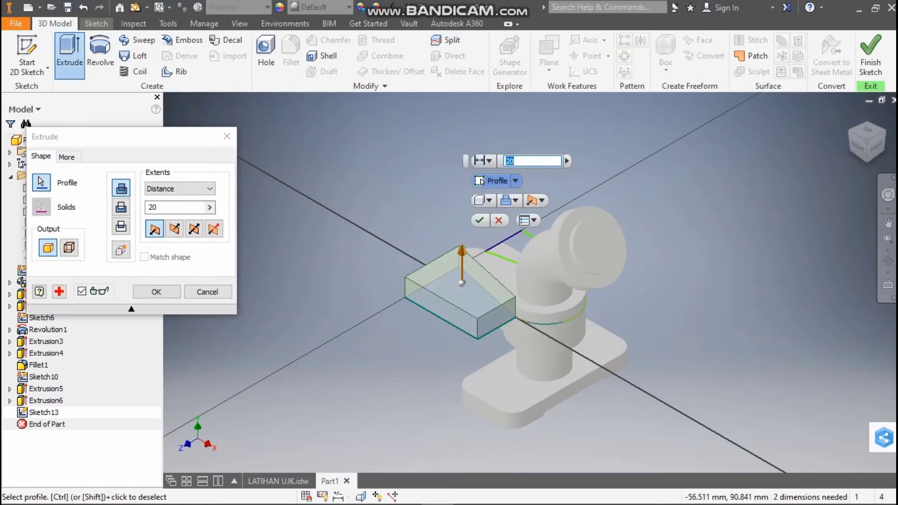
click(121, 208)
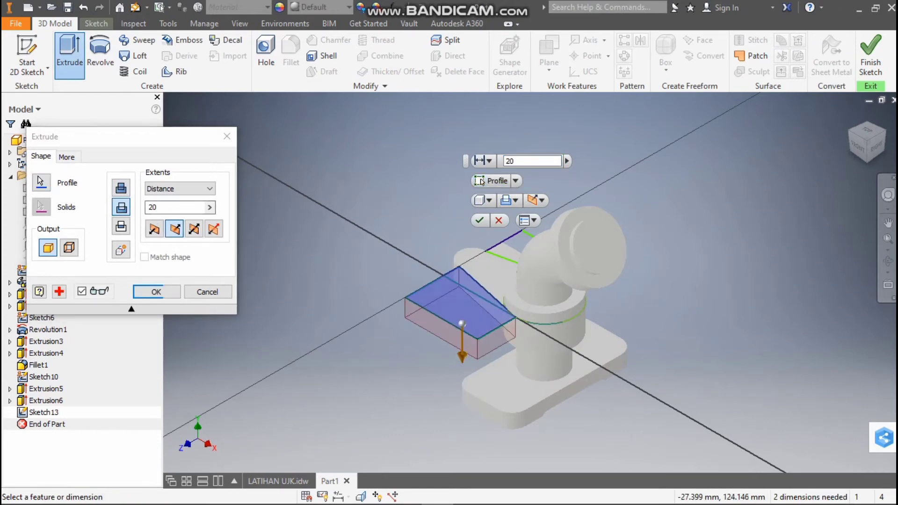
click(867, 131)
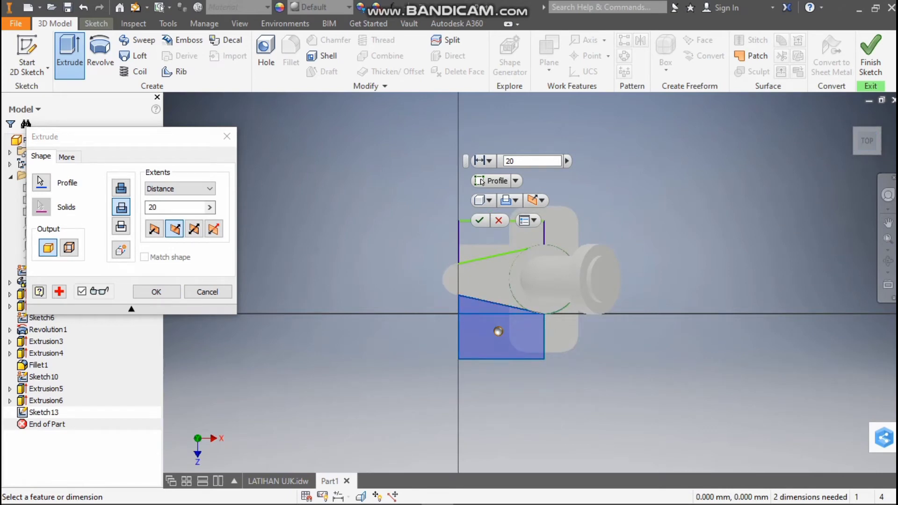
click(227, 136)
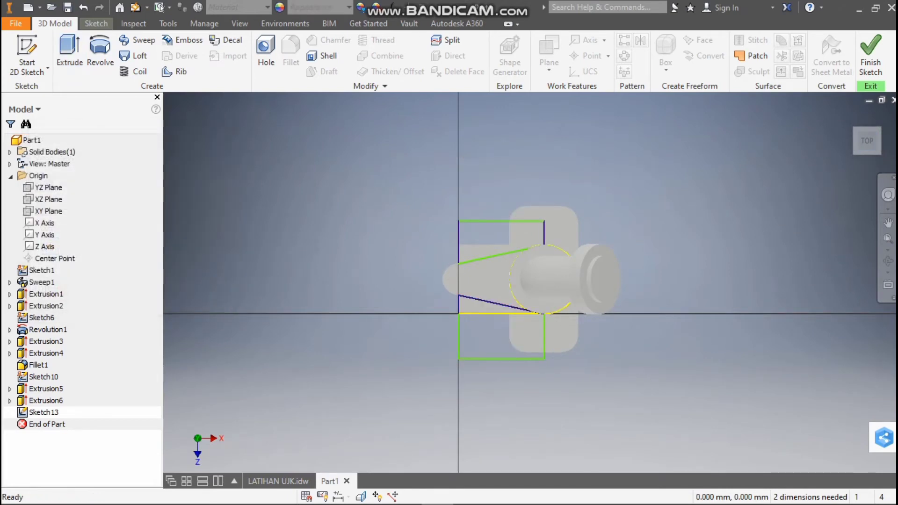
Delete the upper waste outline's outer line and redraw the outline with three lines reaching about 33 mm above the arm
click(501, 221)
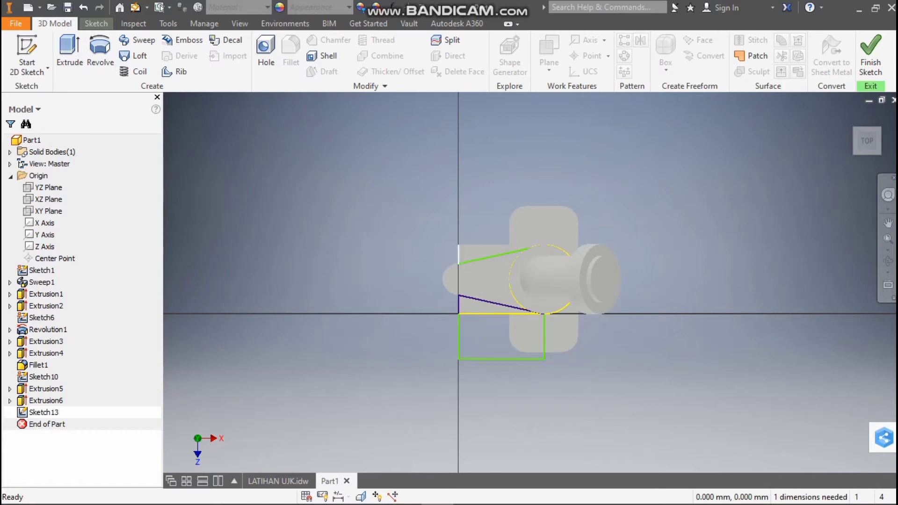
key(l)
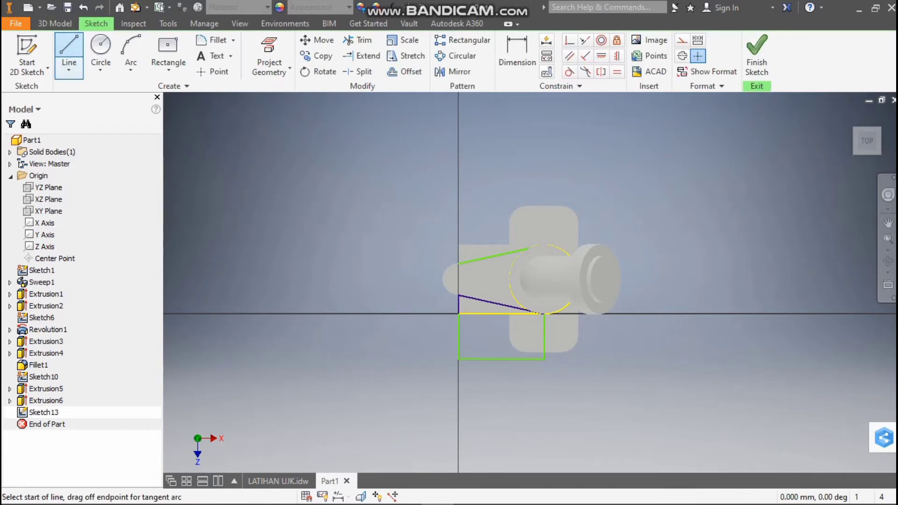
click(458, 264)
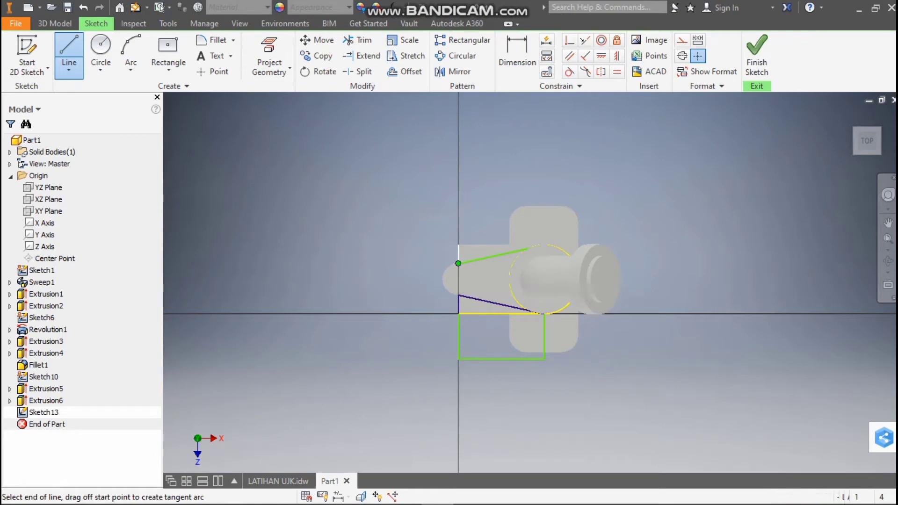
click(458, 209)
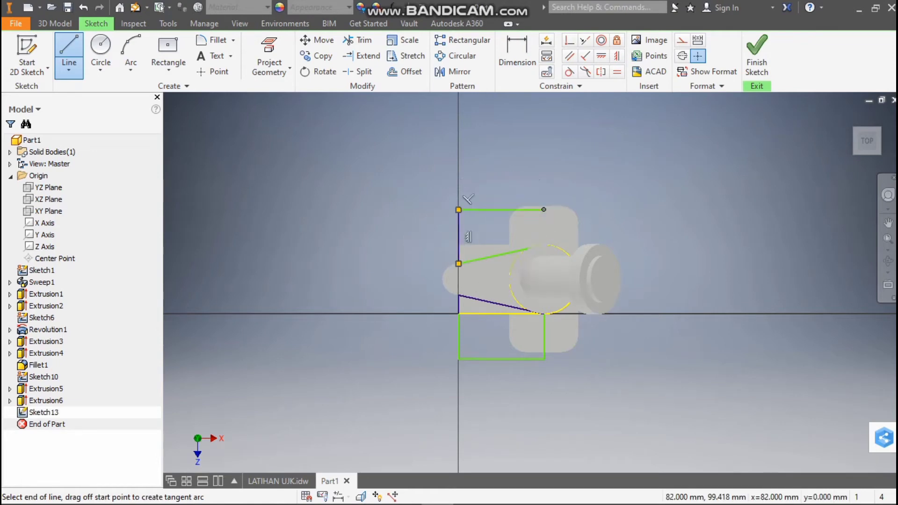
click(544, 209)
double_click(544, 243)
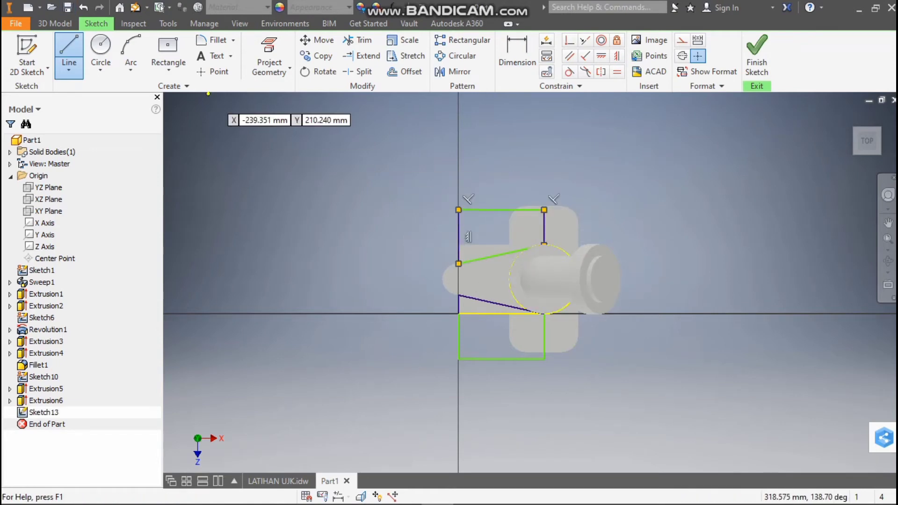
Extrude the upper and lower waste profiles as a 20 mm cut through the arm to taper it
click(55, 24)
click(69, 55)
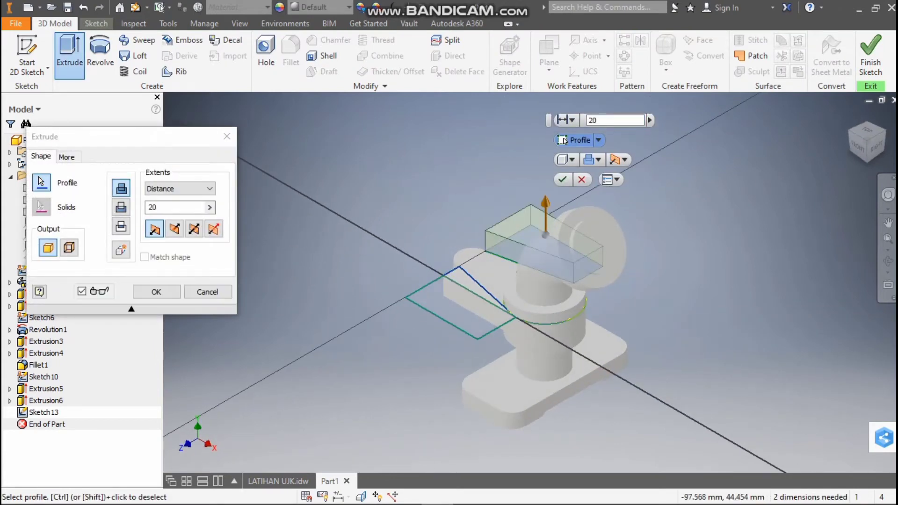
click(461, 301)
click(121, 207)
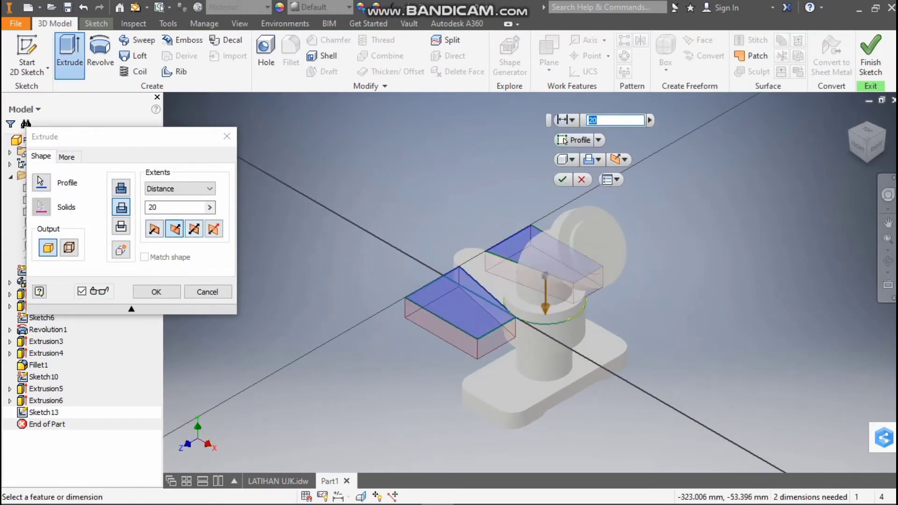
click(156, 292)
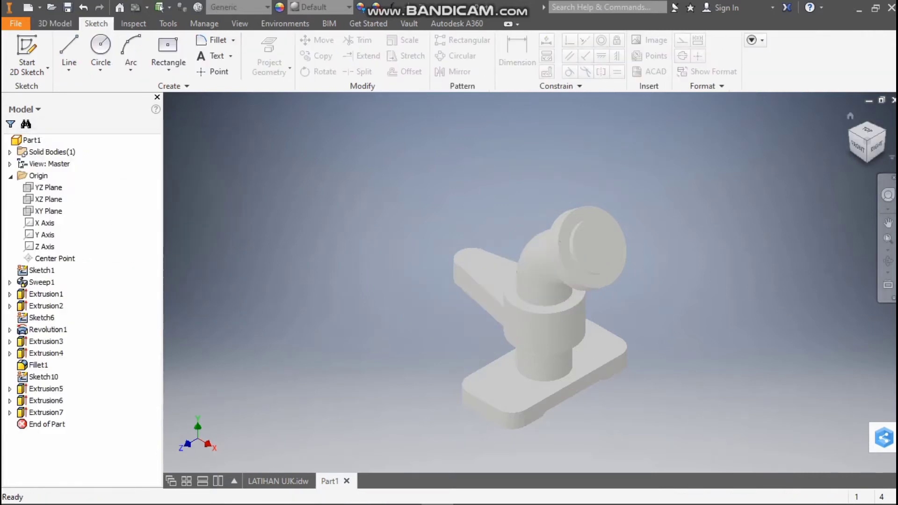
Check the boss diameter in the LATIHAN UJK drawing and sketch a 24 mm circle on the arm's top face, centred on its rounded end
click(866, 130)
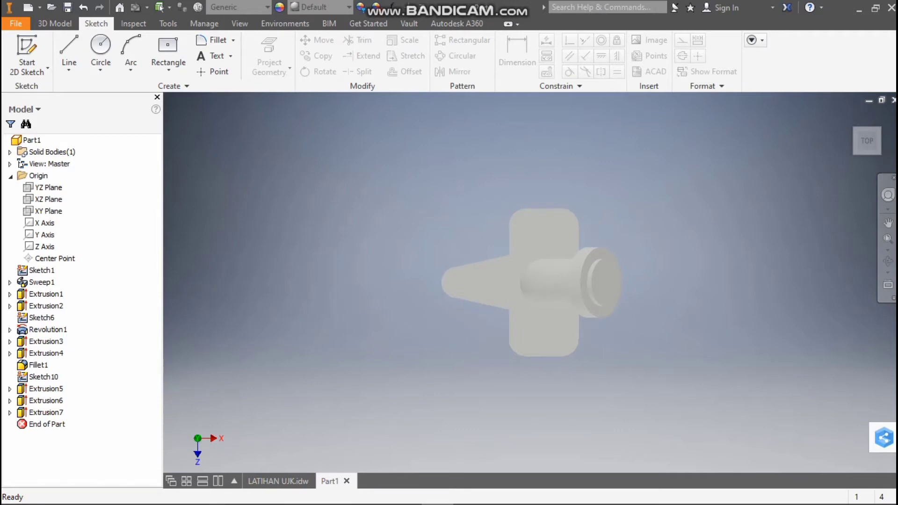
click(278, 481)
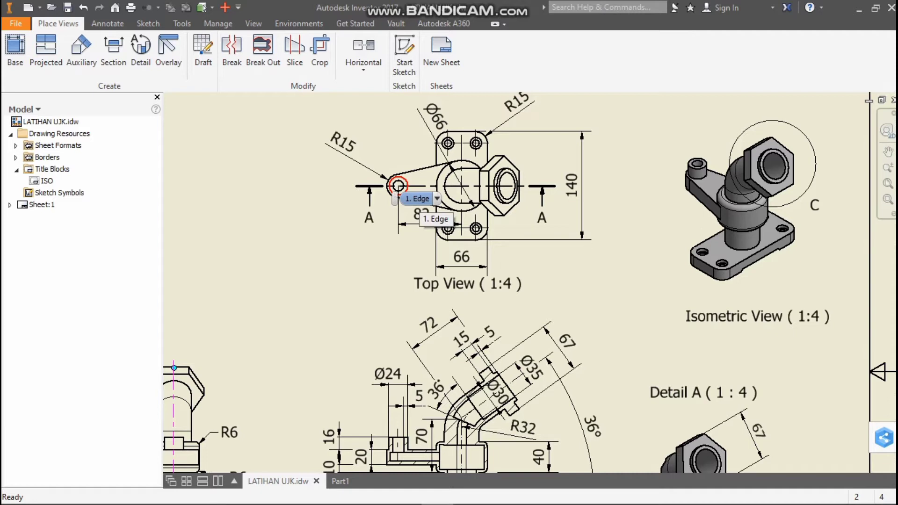
click(419, 200)
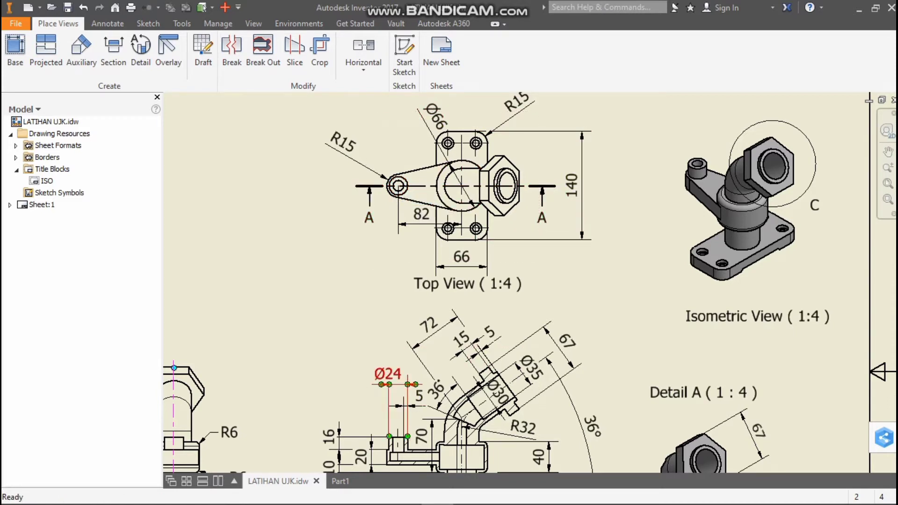
click(341, 481)
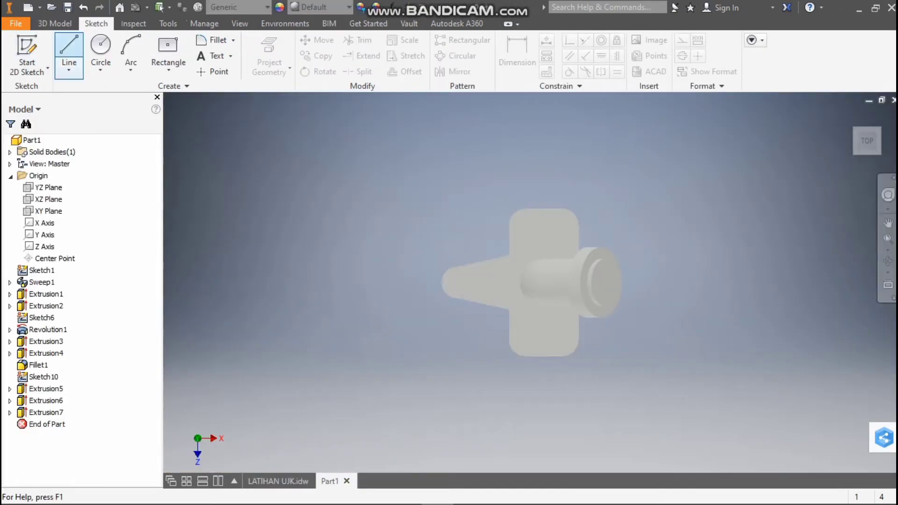
click(101, 52)
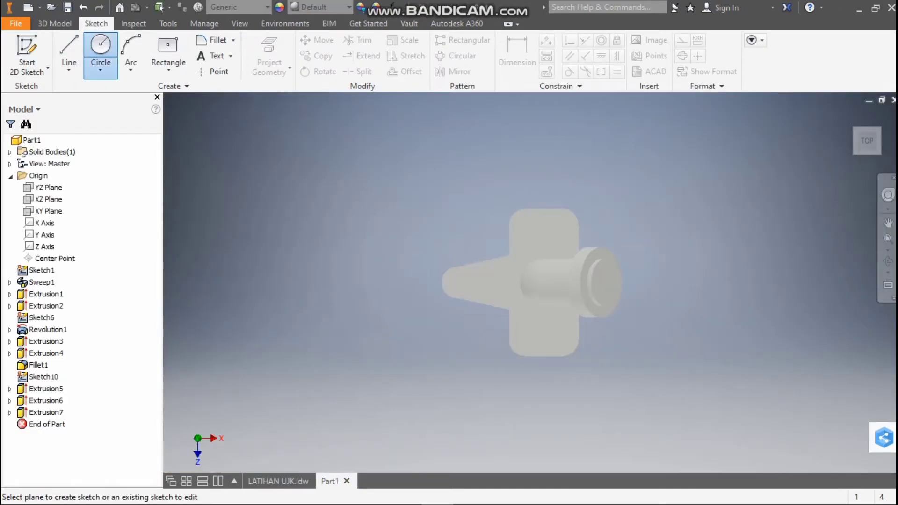
click(456, 278)
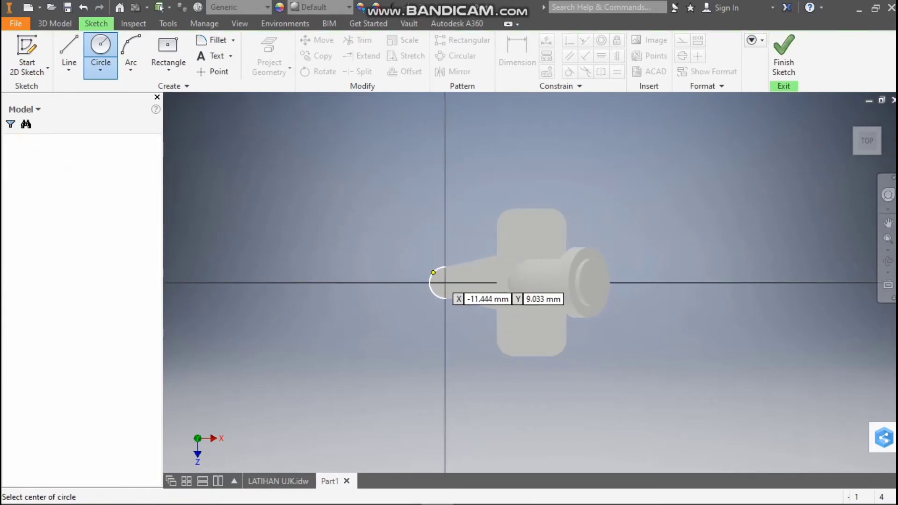
click(444, 282)
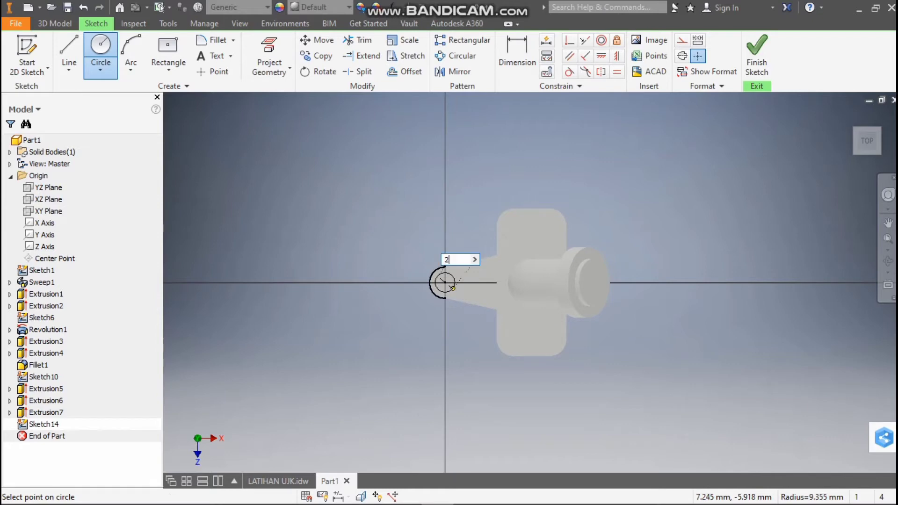
text(24)
key(Return)
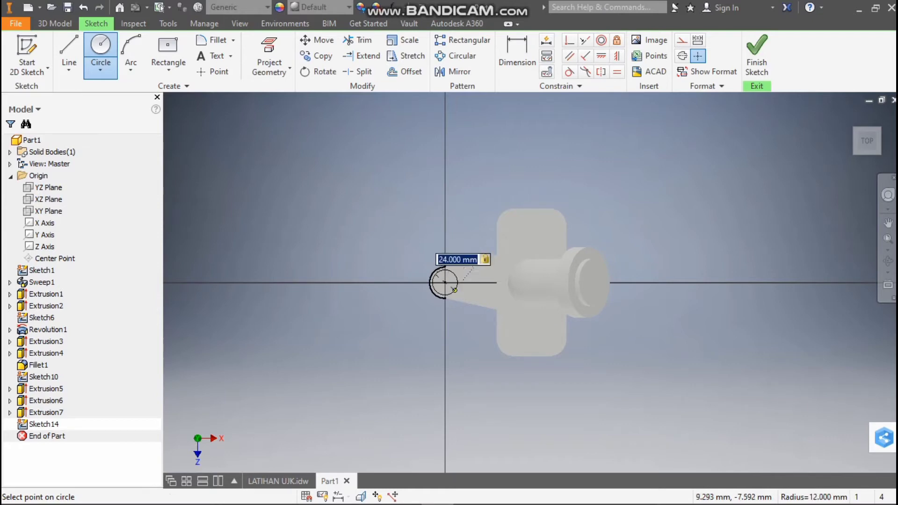
key(l)
Look up the boss height in the drawing's section view and extrude the 24 mm circle 16 mm upward as a joined boss
key(e)
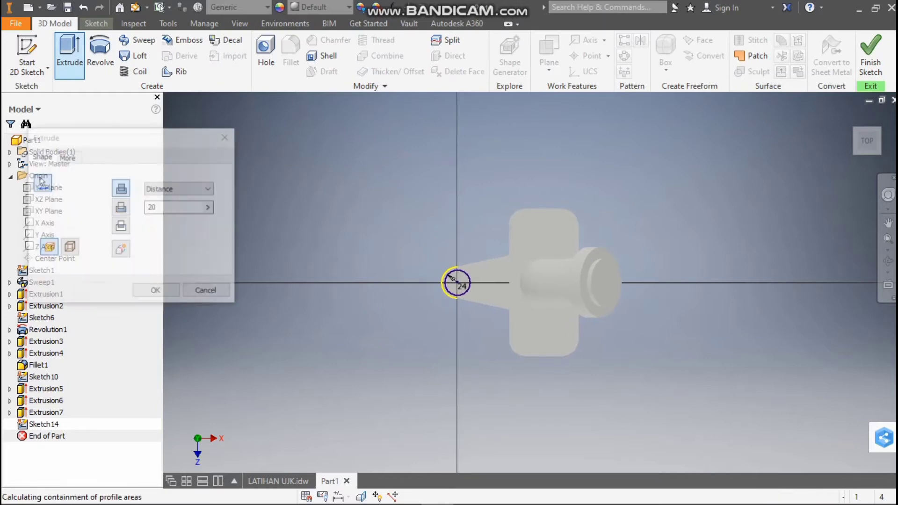
key(ctrl+Tab)
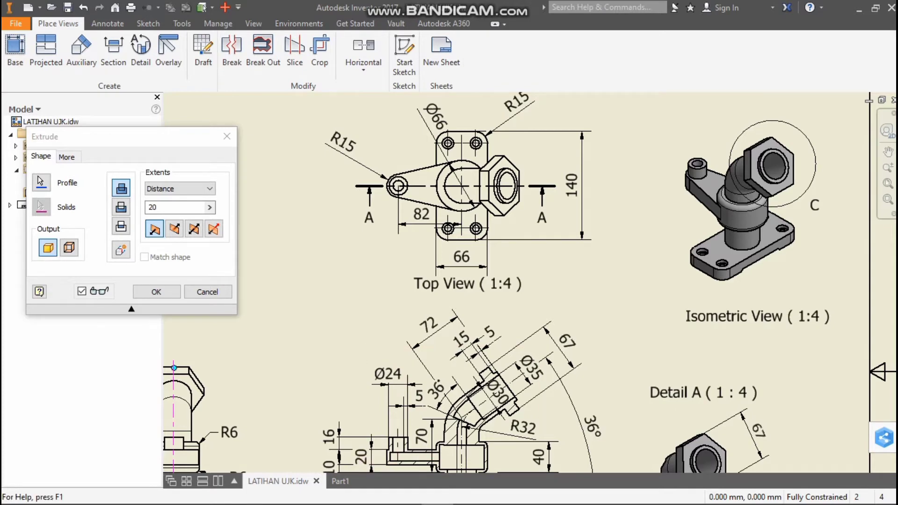
scroll(391, 456, down, 5)
scroll(395, 443, up, 2)
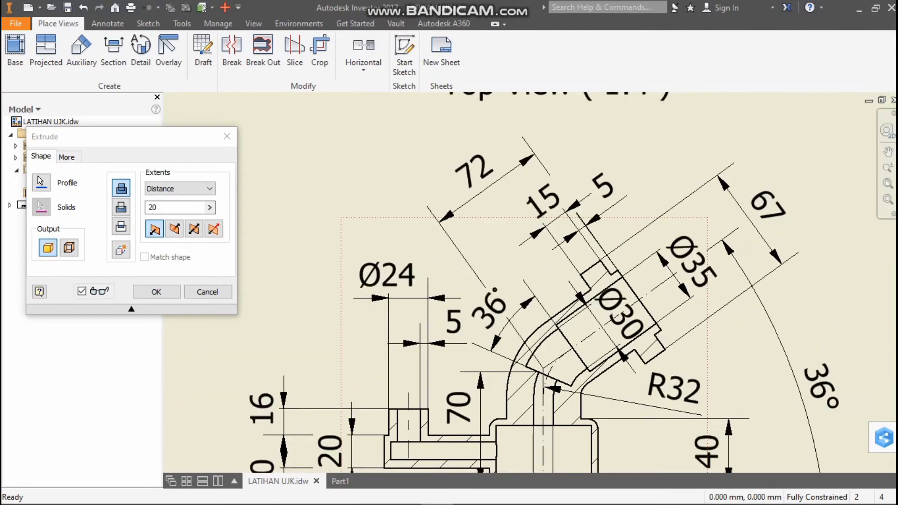
scroll(411, 468, up, 2)
click(340, 481)
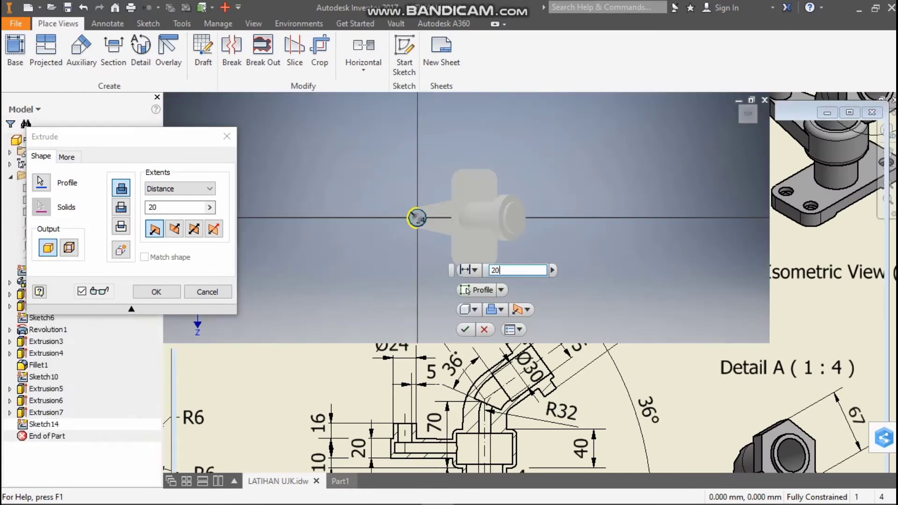
key(BackSpace)
key(BackSpace)
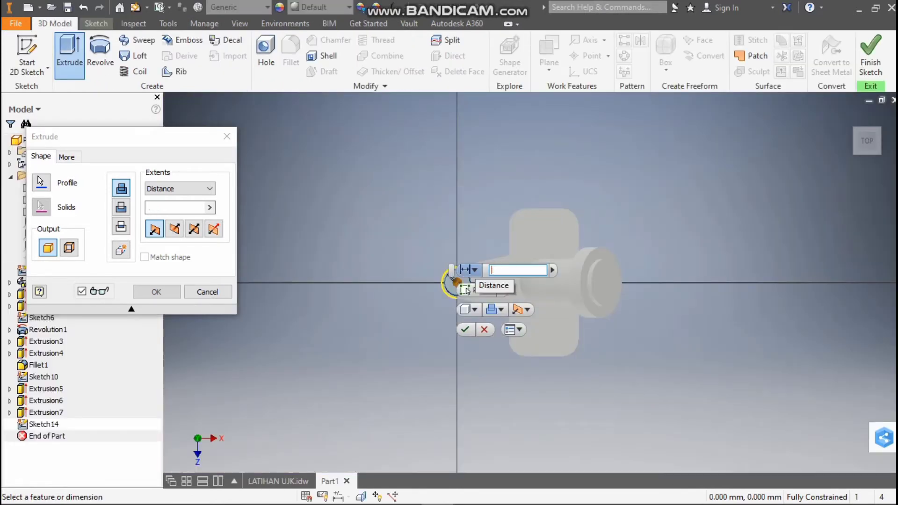
text(16)
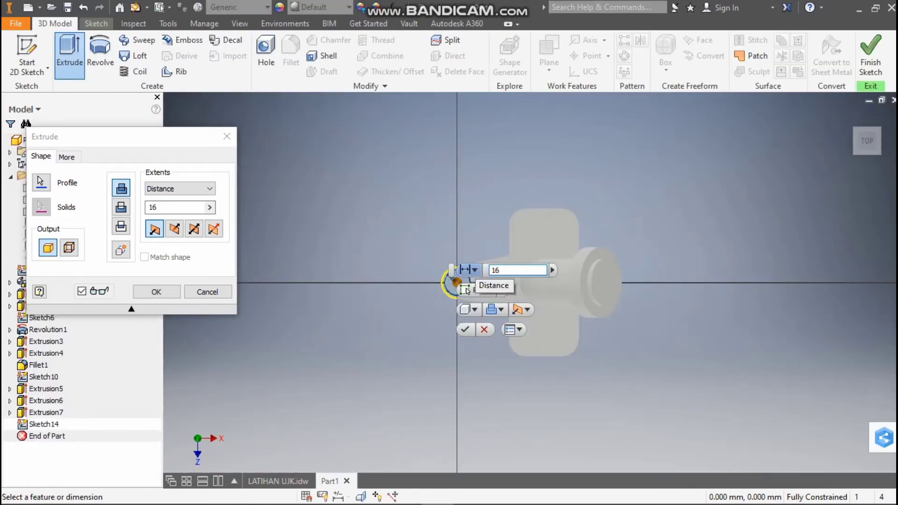
key(Return)
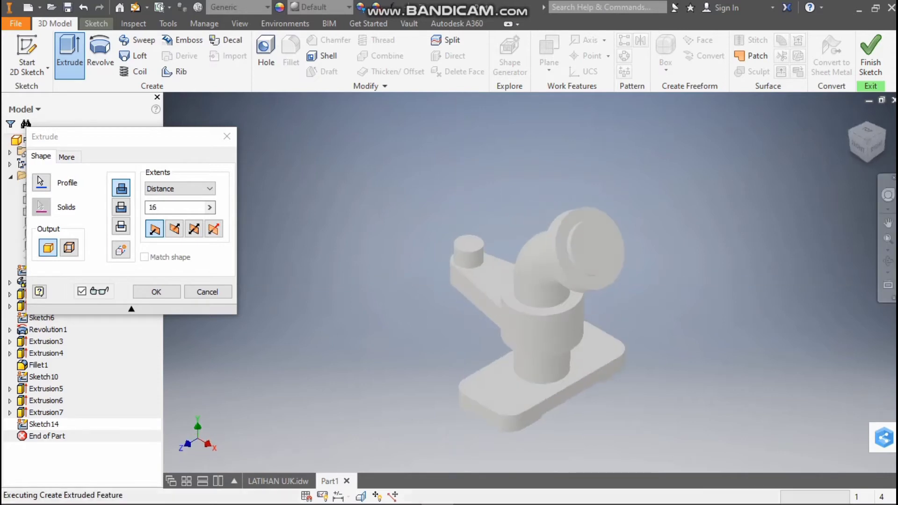
Start a sketch on the bent pipe's flange end face and consult Detail A of the LATIHAN UJK drawing for the hexagonal head's size
mouse_move(532, 283)
shift+middle_down()
mouse_move(393, 312)
mouse_move(510, 288)
shift+middle_up()
right_click(547, 246)
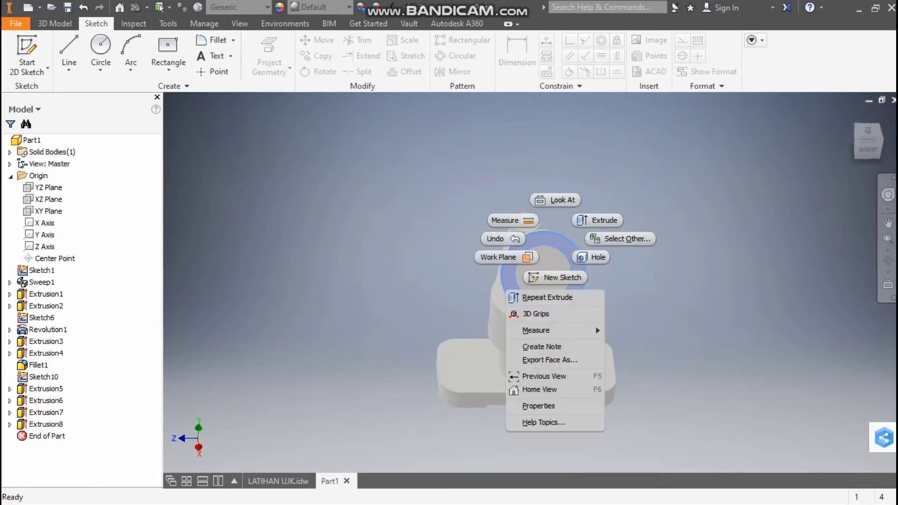
click(559, 277)
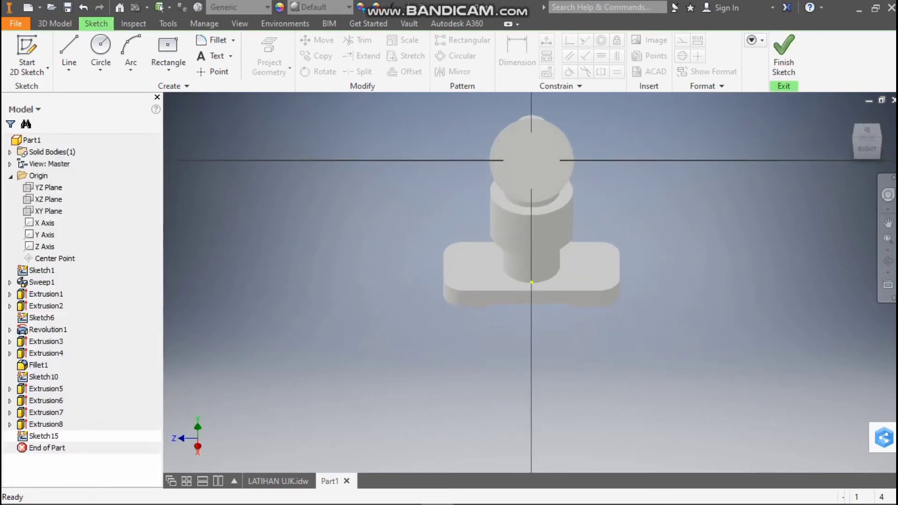
click(277, 481)
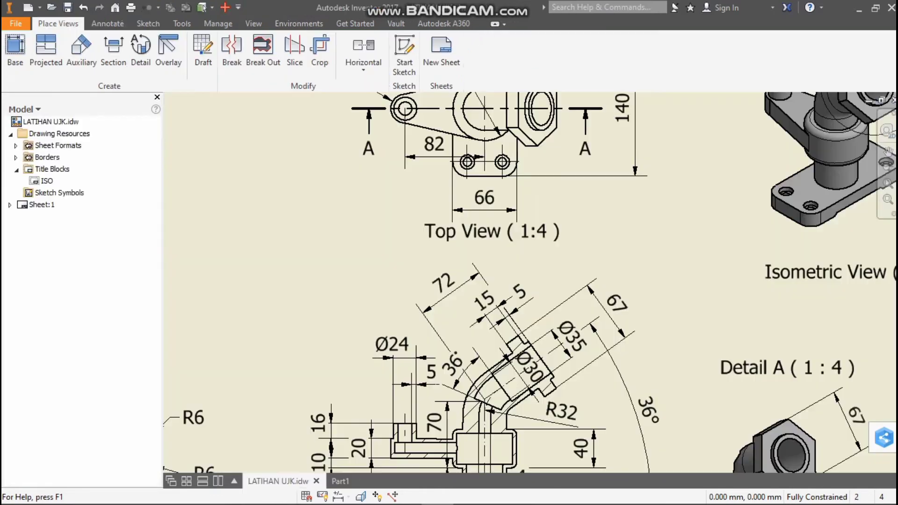
scroll(522, 366, down, 2)
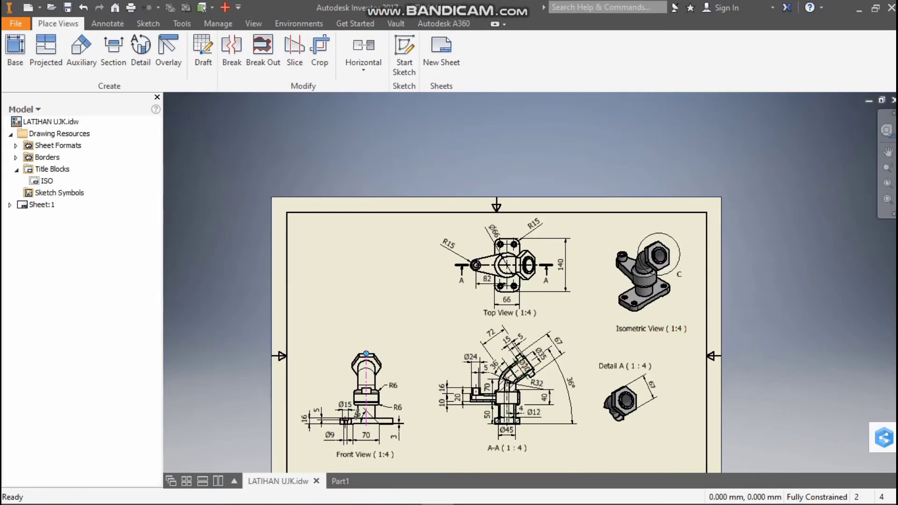
scroll(521, 427, up, 3)
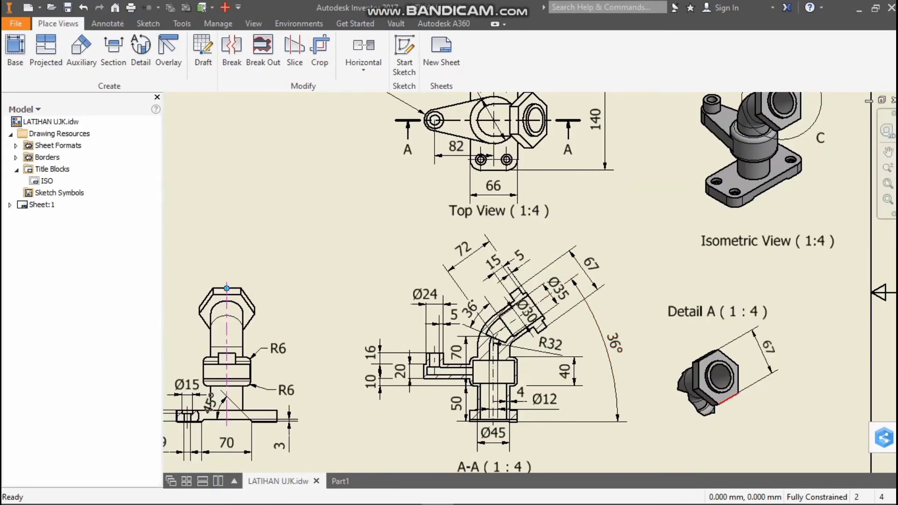
scroll(701, 392, down, 2)
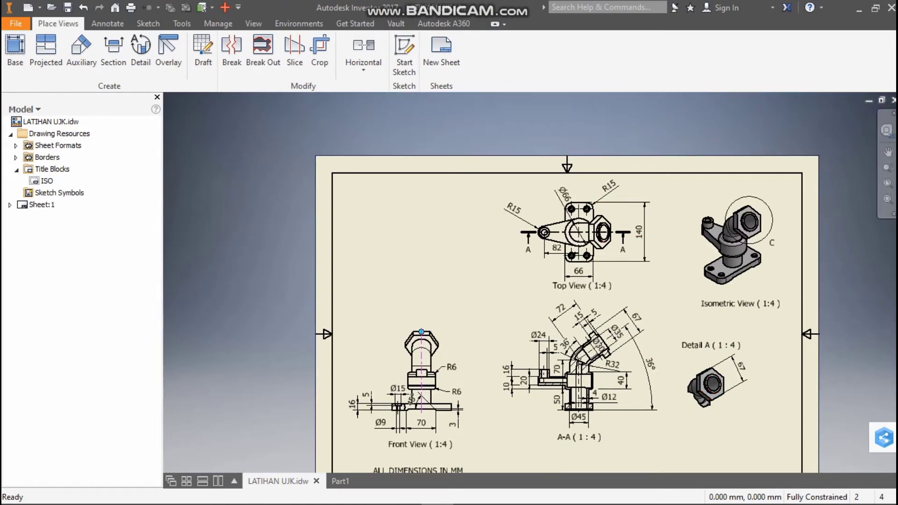
scroll(742, 381, up, 3)
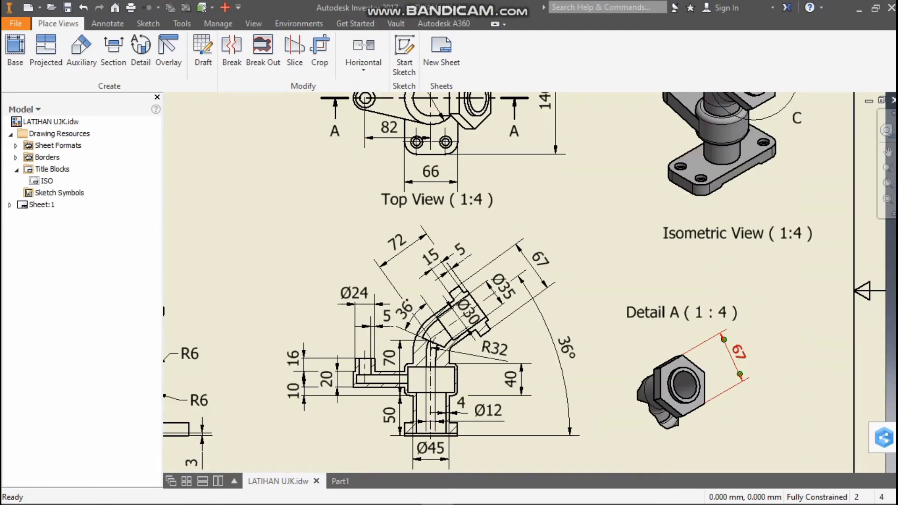
click(340, 481)
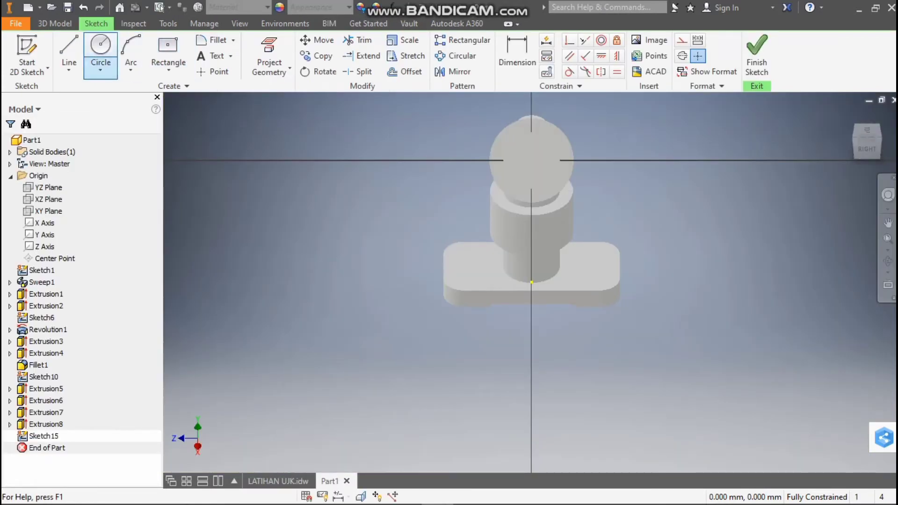
Draw a six-sided polygon about 81 mm across flats, centred on the flange's circular end face
click(101, 69)
click(100, 68)
click(169, 70)
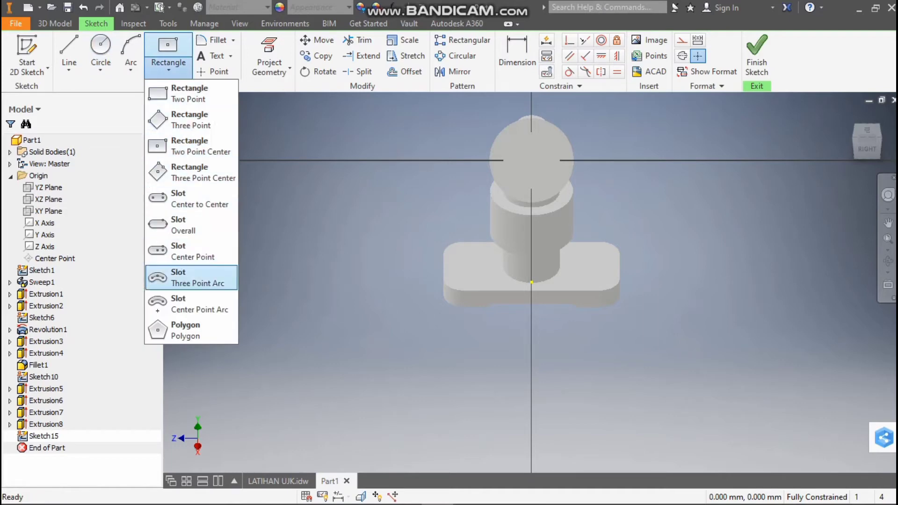
click(191, 331)
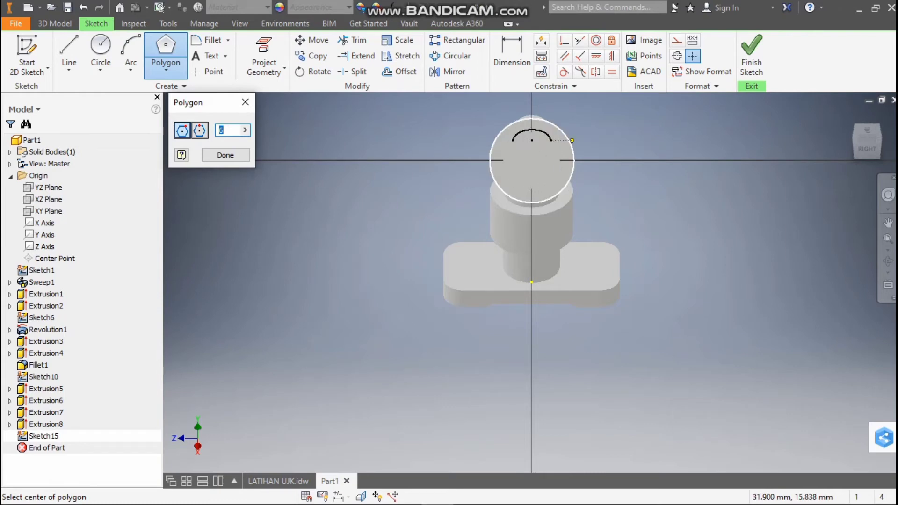
click(532, 160)
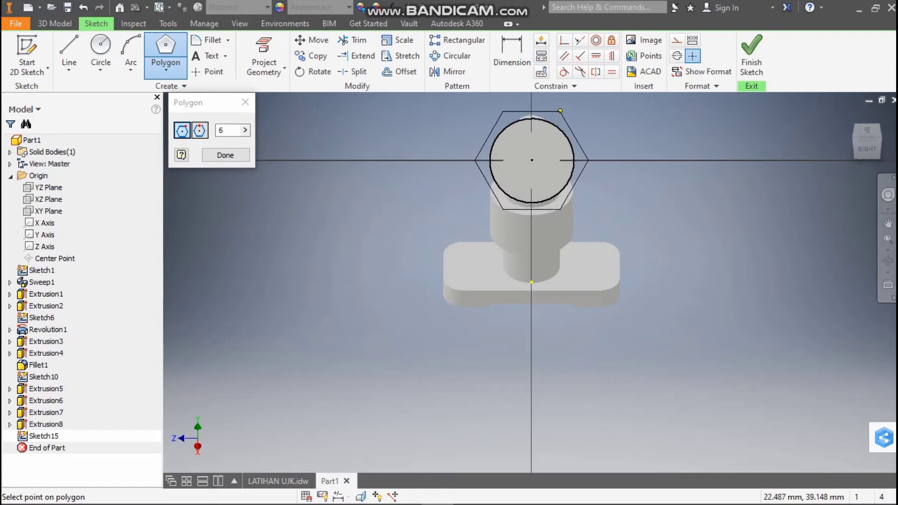
click(561, 111)
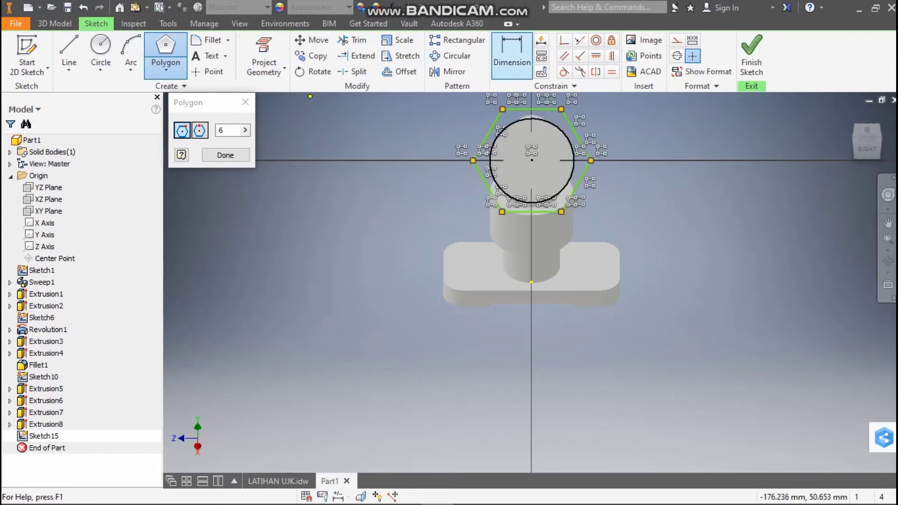
Dimension the hexagon across its horizontal flats, check the size in the LATIHAN UJK drawing and set it to 67 mm
click(512, 54)
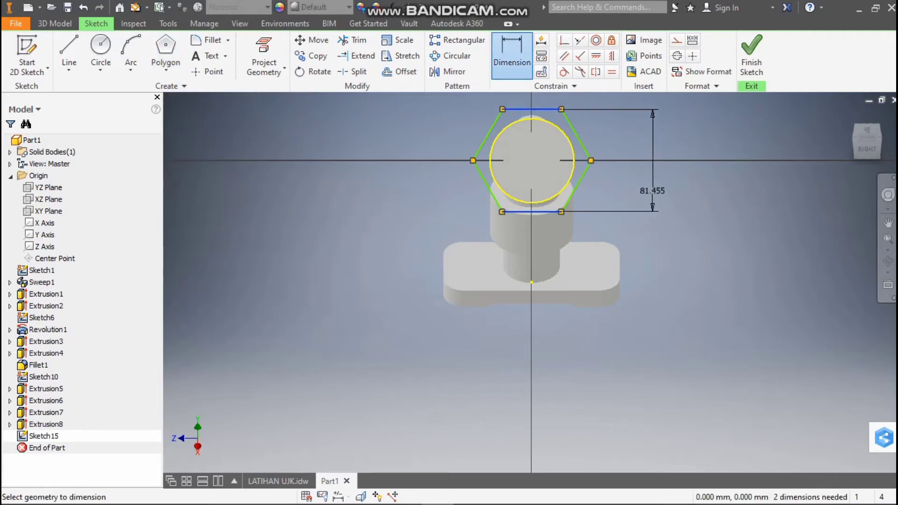
click(652, 192)
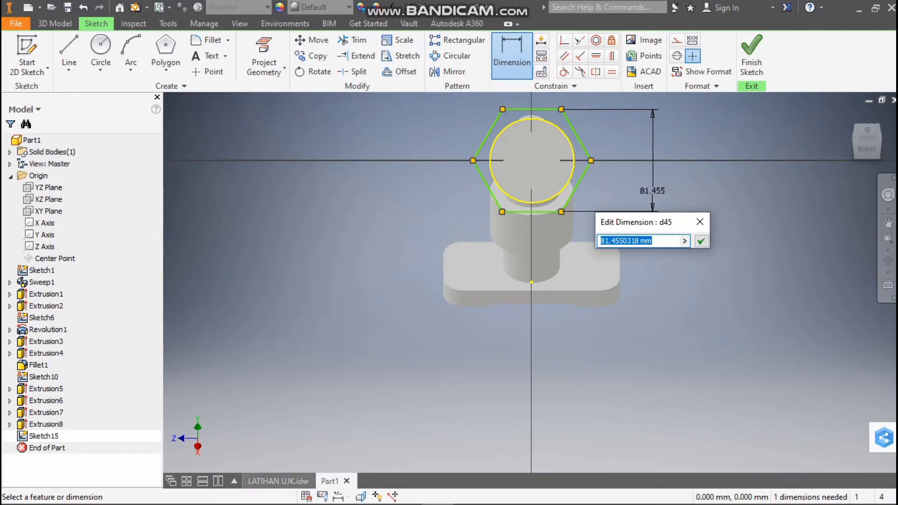
click(278, 482)
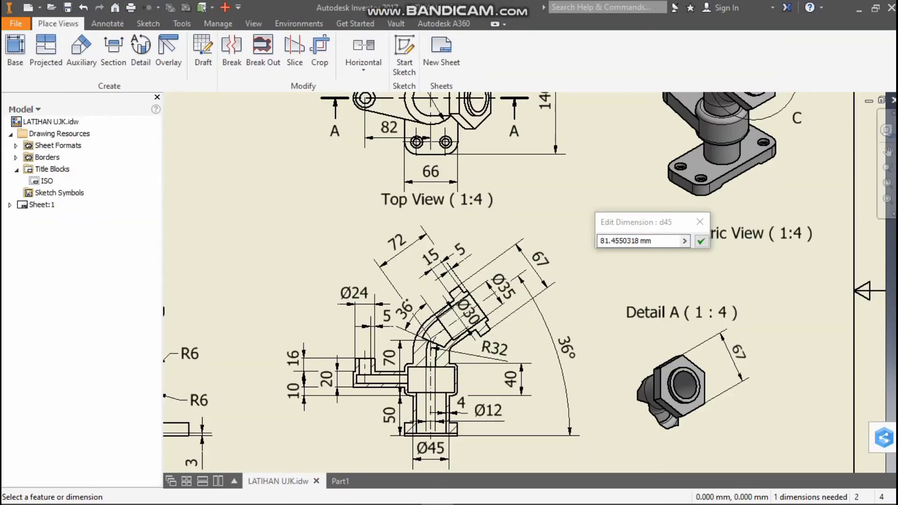
click(340, 481)
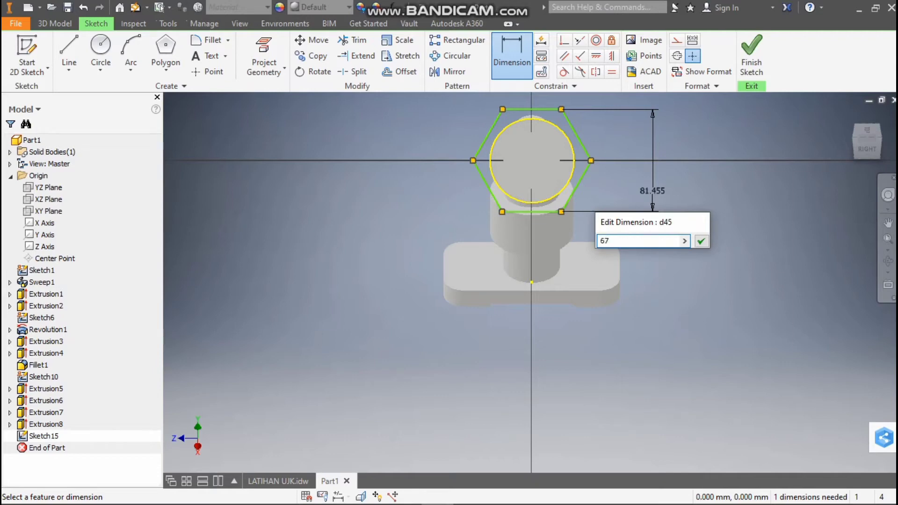
key(Return)
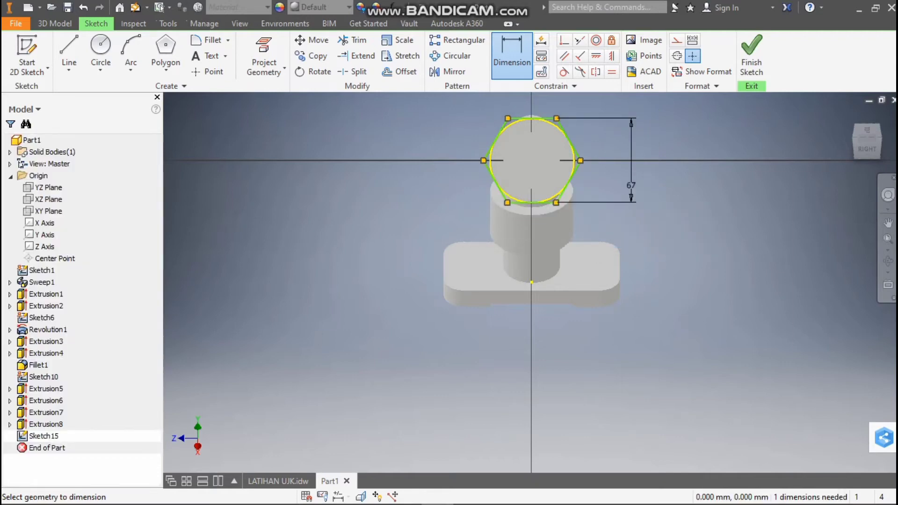
Extrude the area between the hexagon and the flange circle 16 mm back towards the pipe as a joined feature
click(54, 23)
click(69, 52)
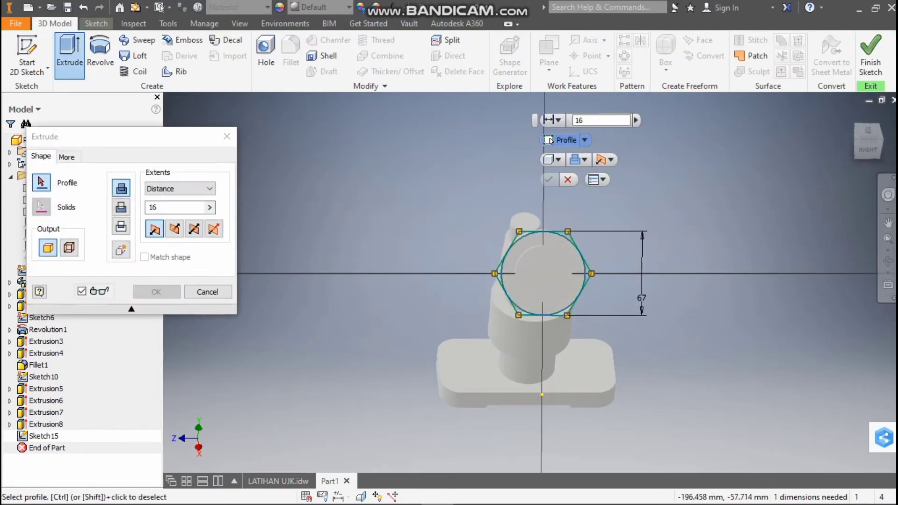
click(566, 312)
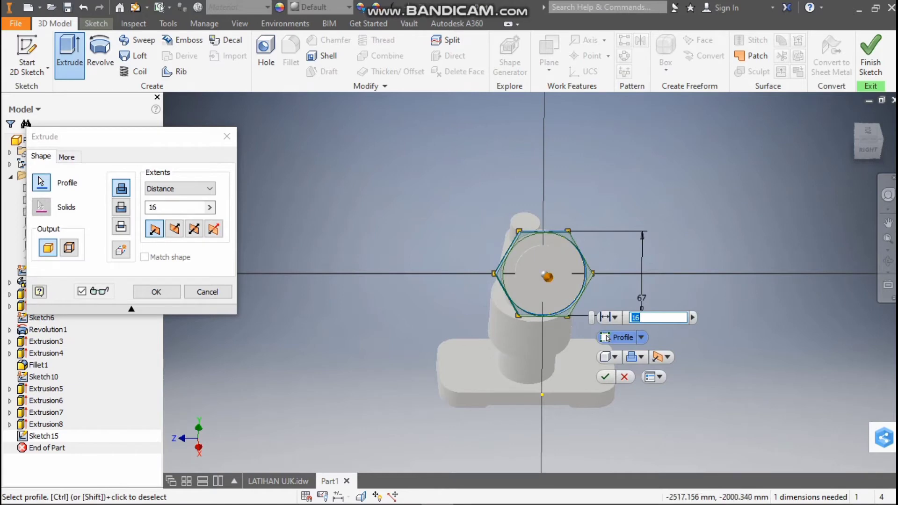
click(174, 229)
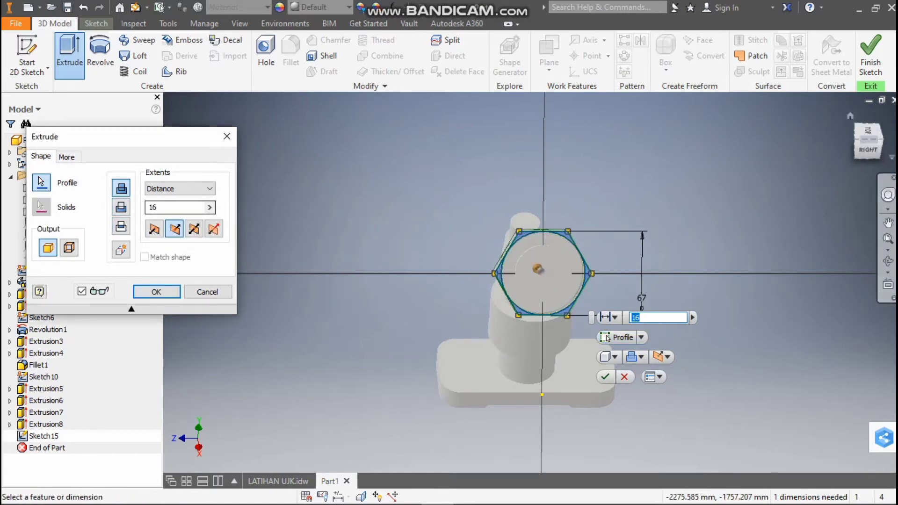
drag(868, 149, 895, 149)
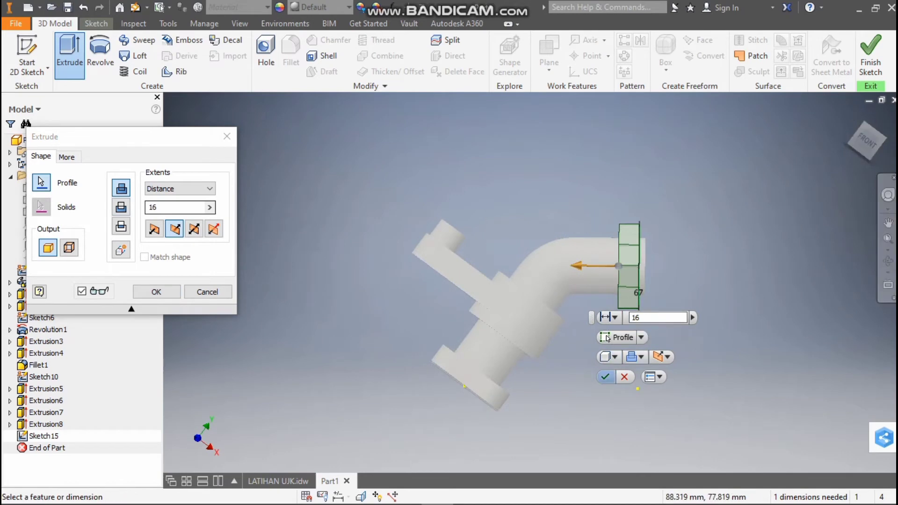
click(606, 377)
shift+middle_drag(603, 346, 506, 334)
shift+middle_drag(485, 394, 433, 359)
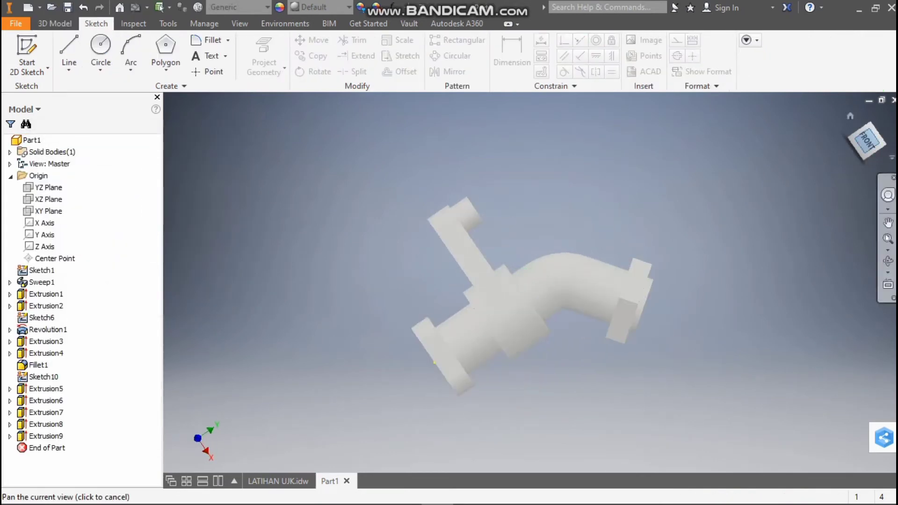
click(881, 118)
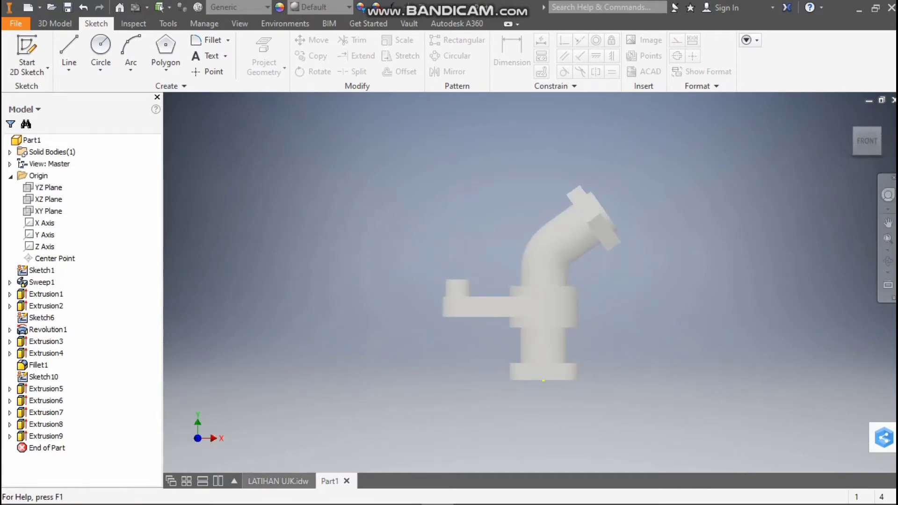
Look through the section, top and front views of the LATIHAN UJK drawing for the collar's fillet radii
click(278, 481)
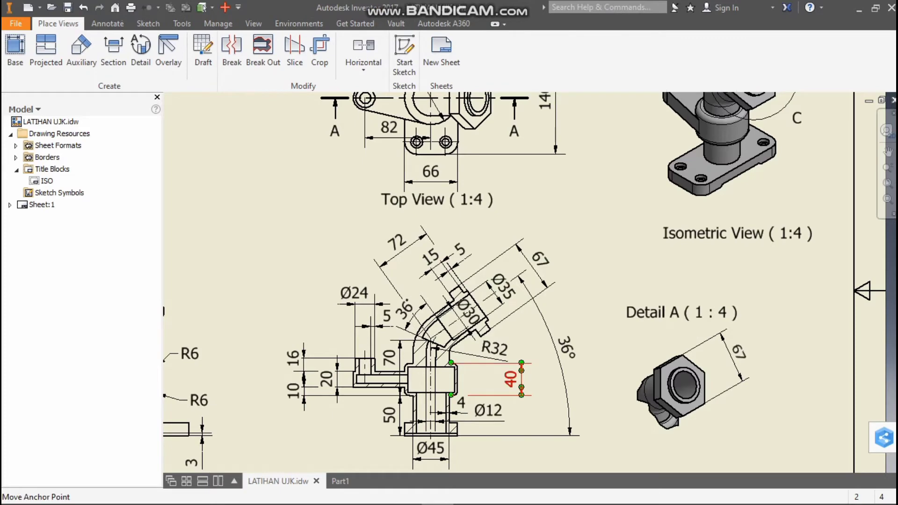
scroll(451, 396, down, 3)
scroll(387, 454, up, 3)
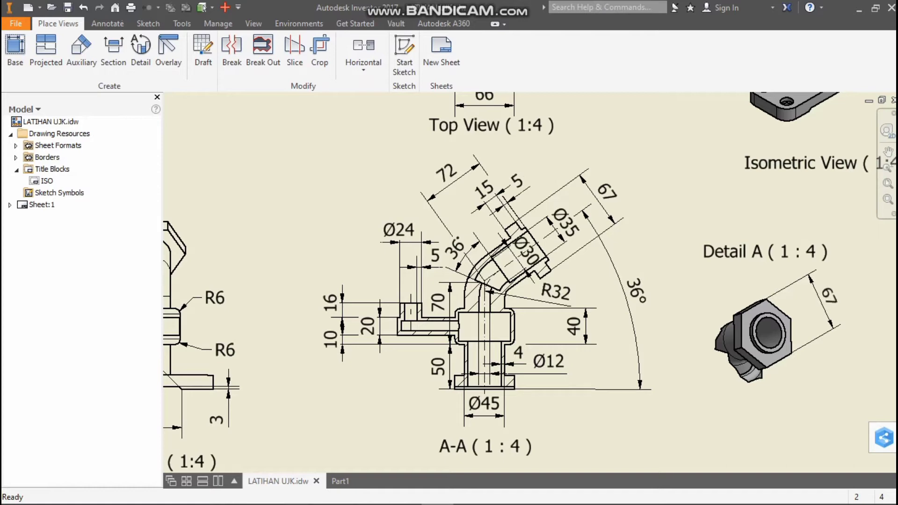
key(Home)
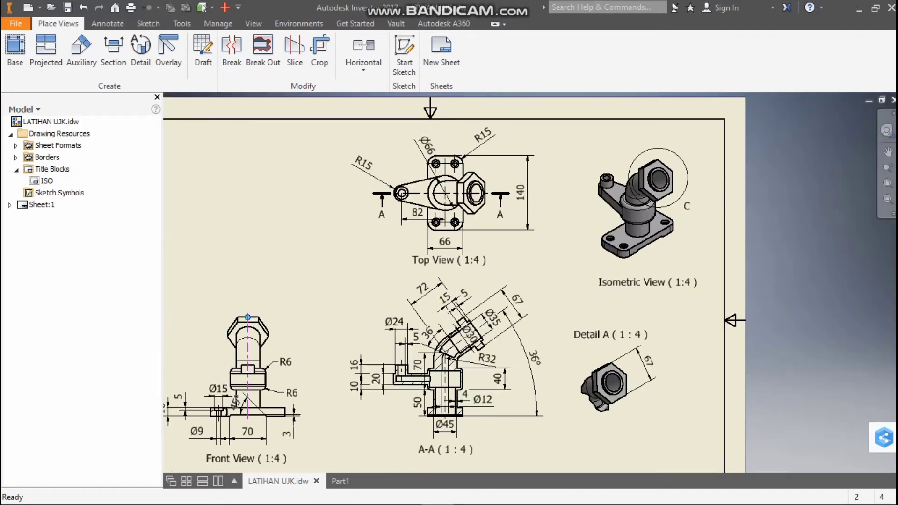
scroll(304, 403, down, 5)
scroll(242, 433, up, 6)
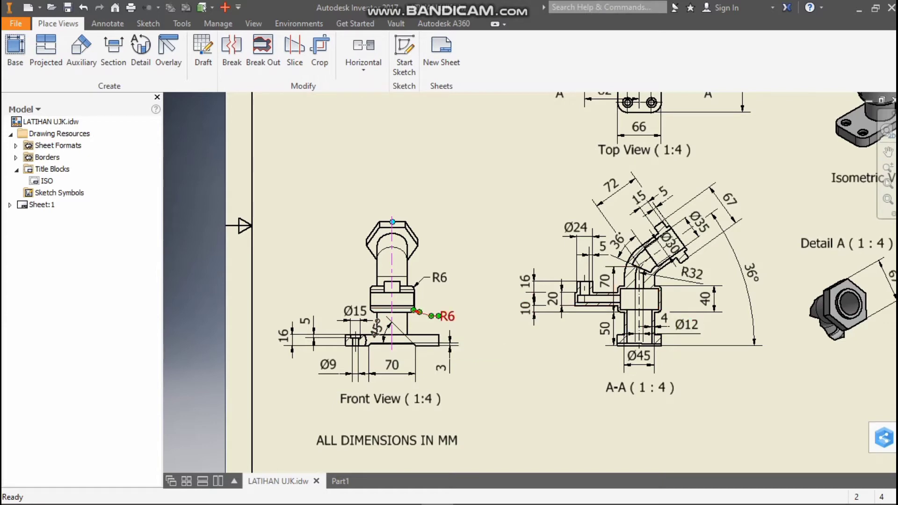
click(340, 480)
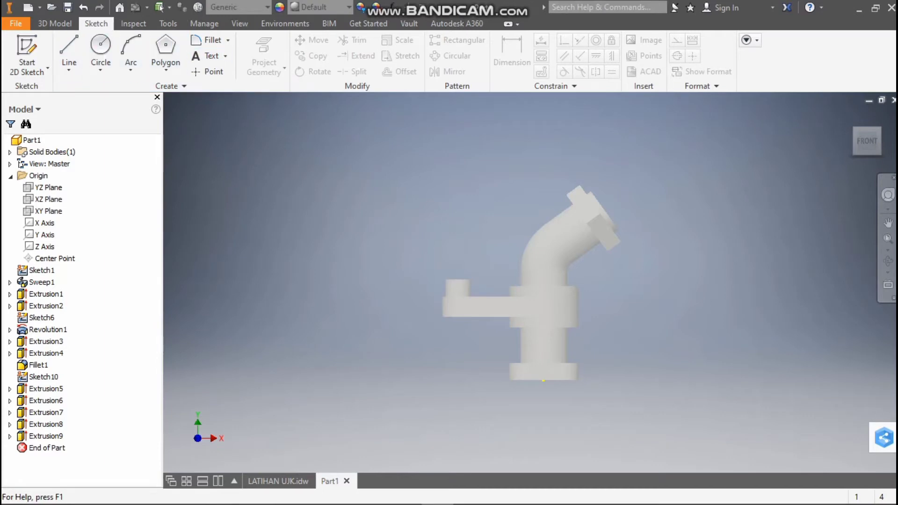
Fillet the upper and lower outer edges of the cylindrical collar with a 6 mm radius
click(55, 23)
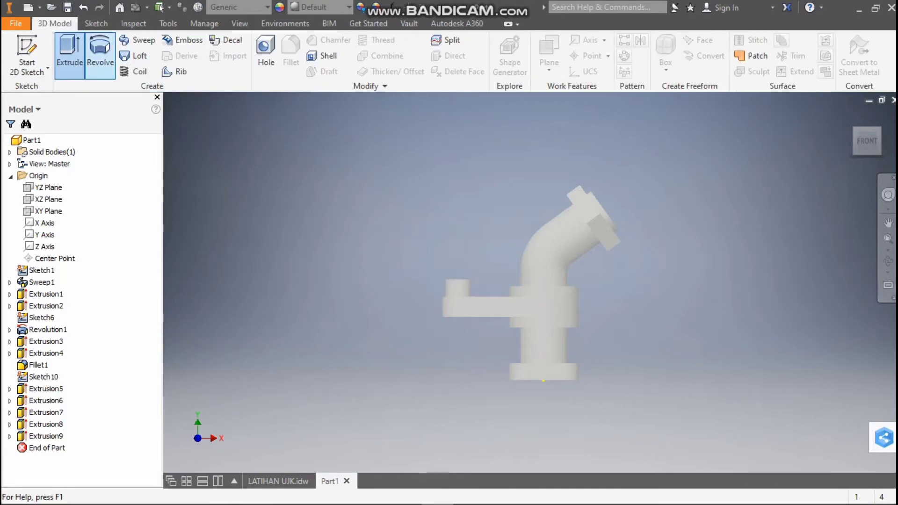
click(291, 52)
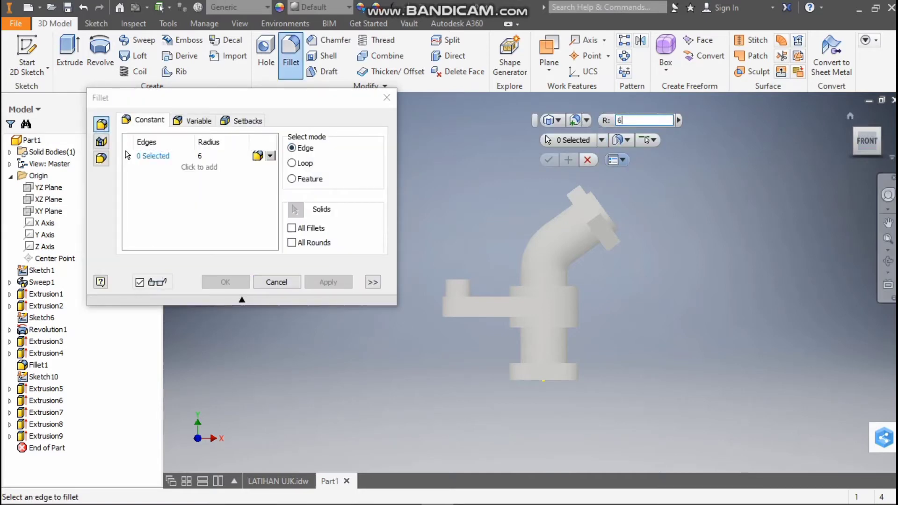
shift+middle_drag(538, 262, 539, 295)
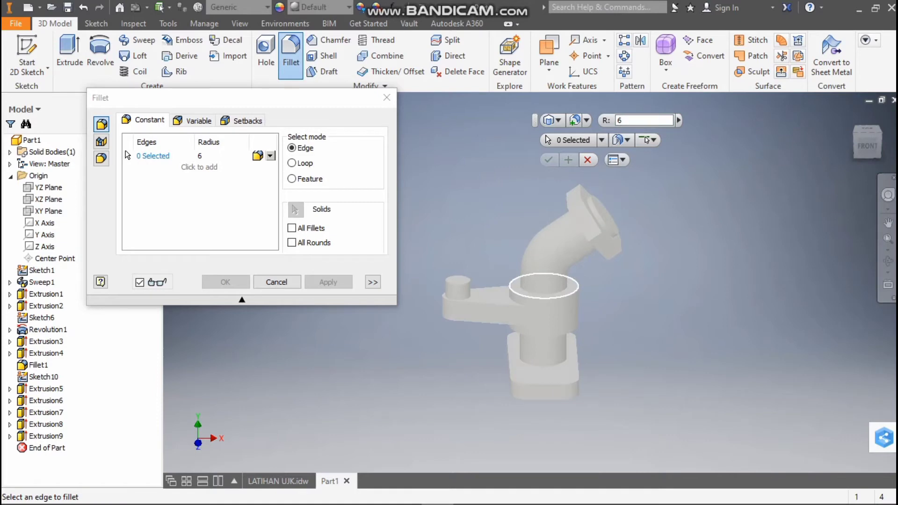
click(538, 298)
click(868, 145)
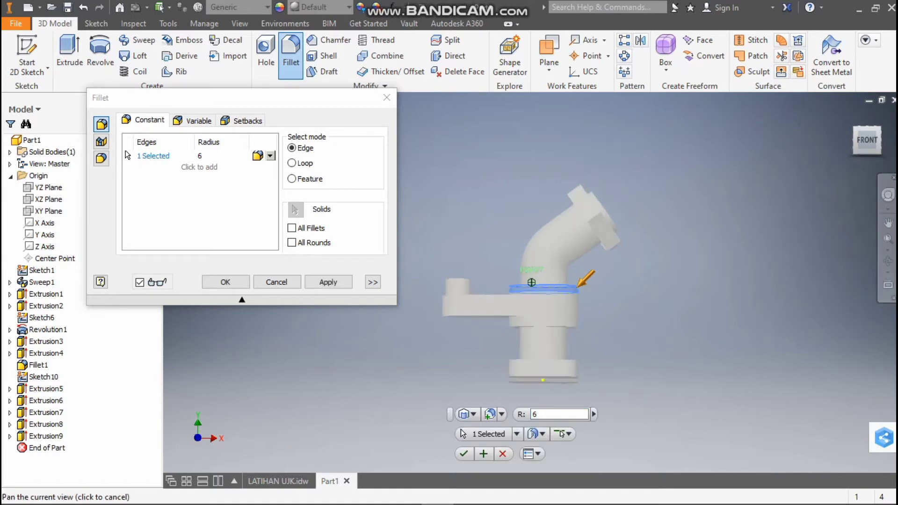
shift+middle_drag(531, 282, 532, 256)
click(533, 312)
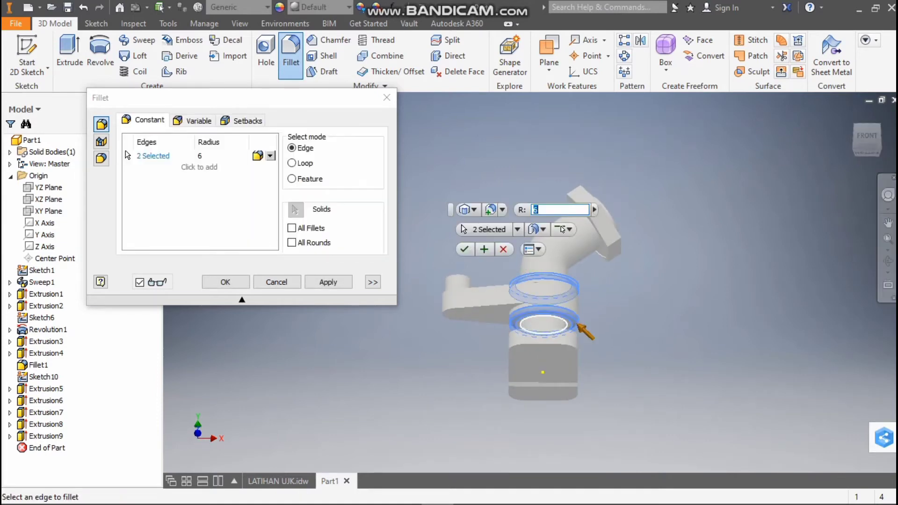
key(Return)
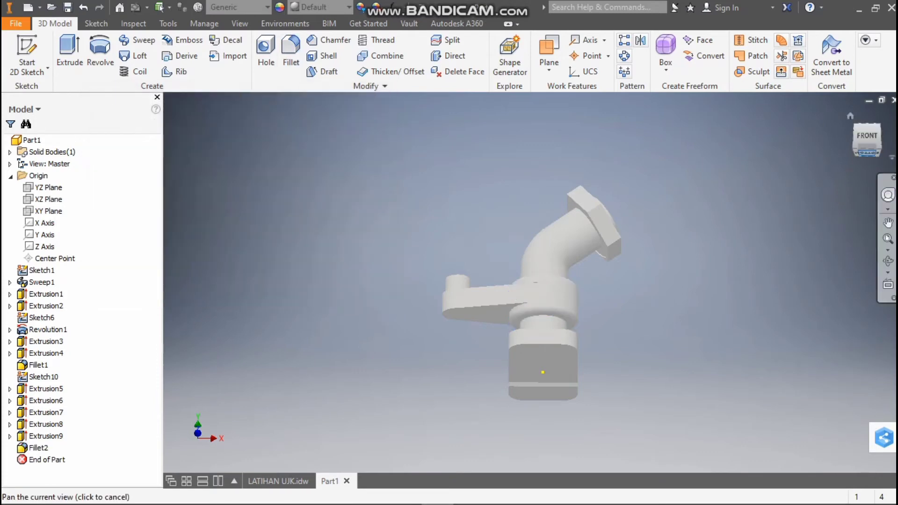
Check the base plate's hole positions and sizes in the LATIHAN UJK drawing and start a sketch on the plate's top face
drag(867, 137, 853, 160)
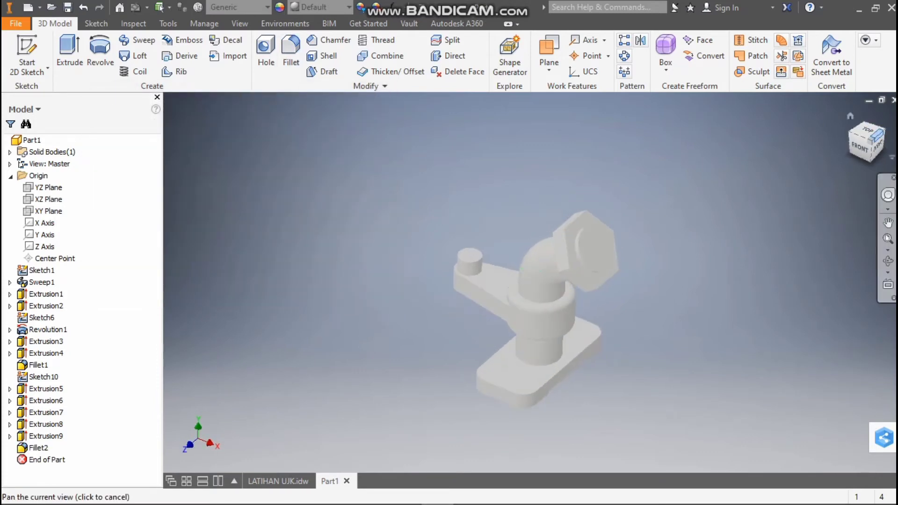
click(871, 141)
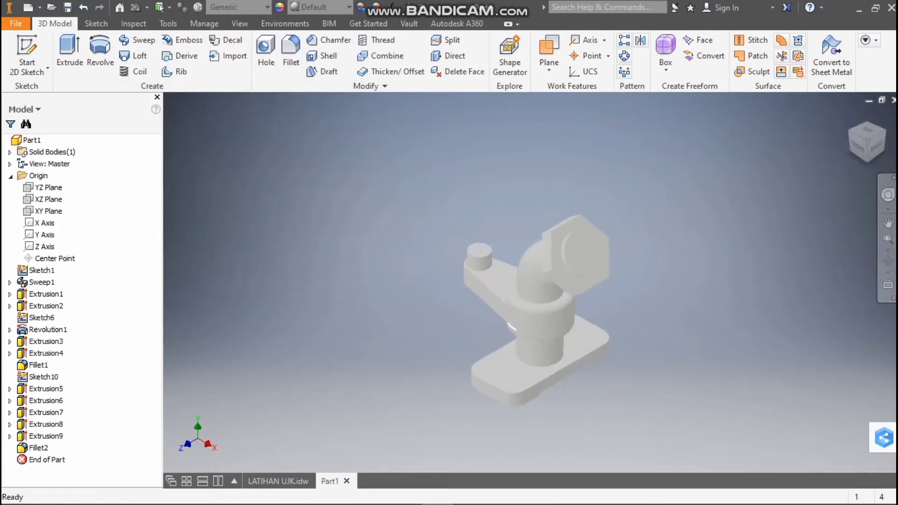
click(279, 481)
scroll(676, 161, up, 3)
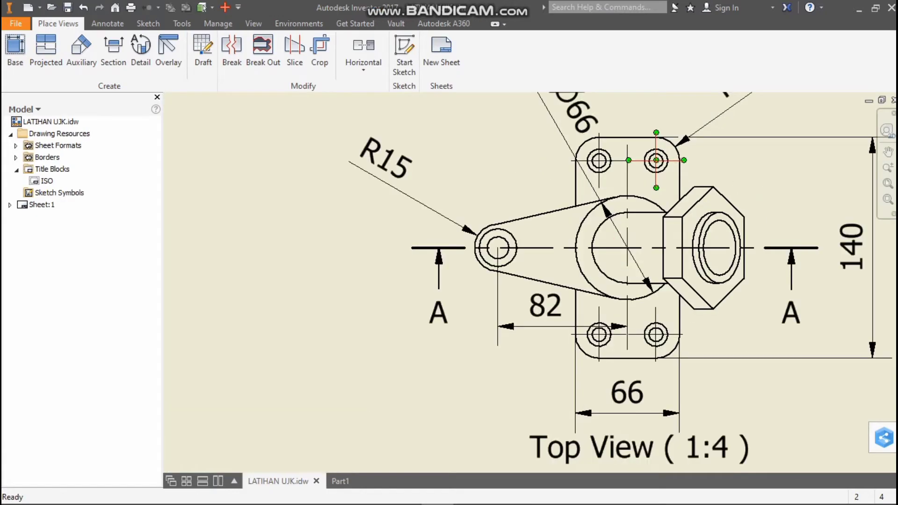
scroll(607, 391, down, 10)
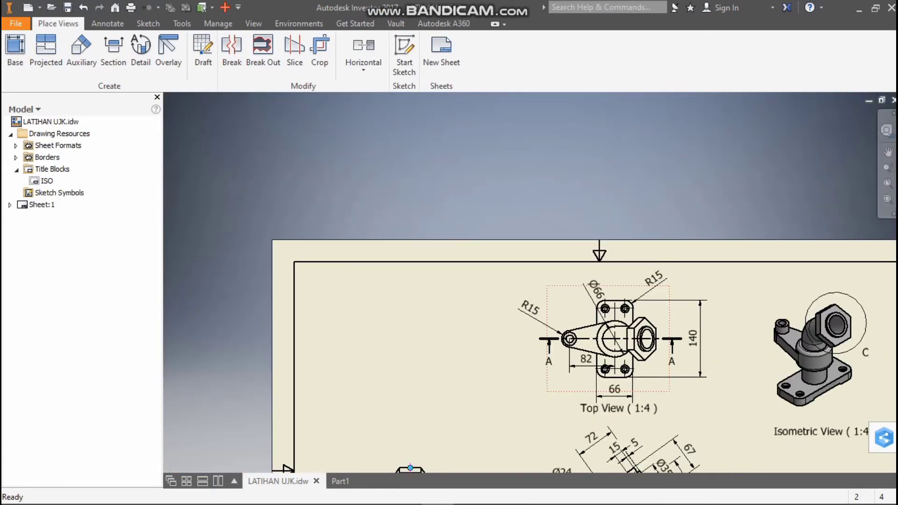
scroll(567, 453, up, 5)
scroll(578, 368, up, 3)
scroll(557, 367, up, 3)
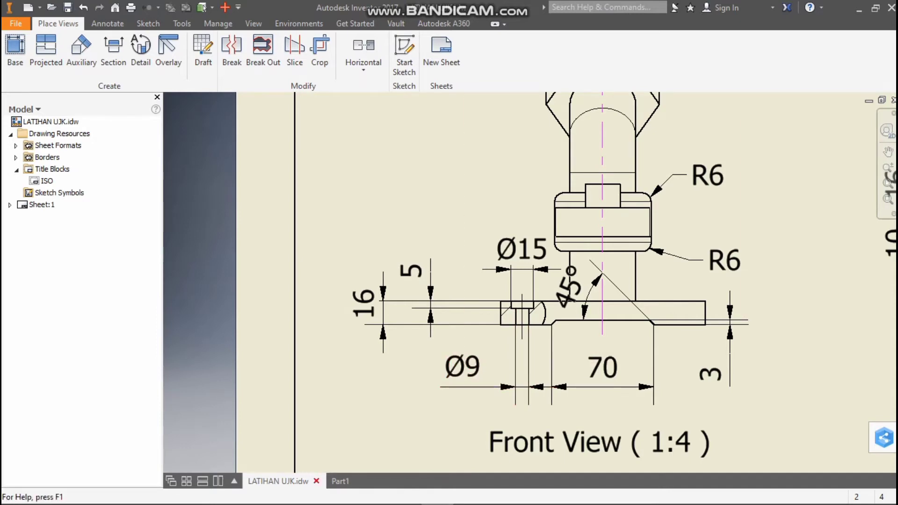
mouse_move(340, 481)
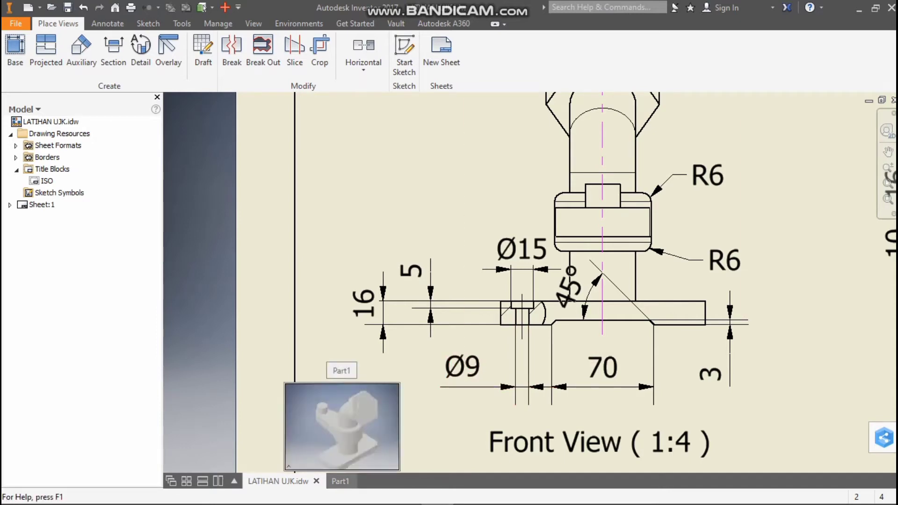
click(340, 481)
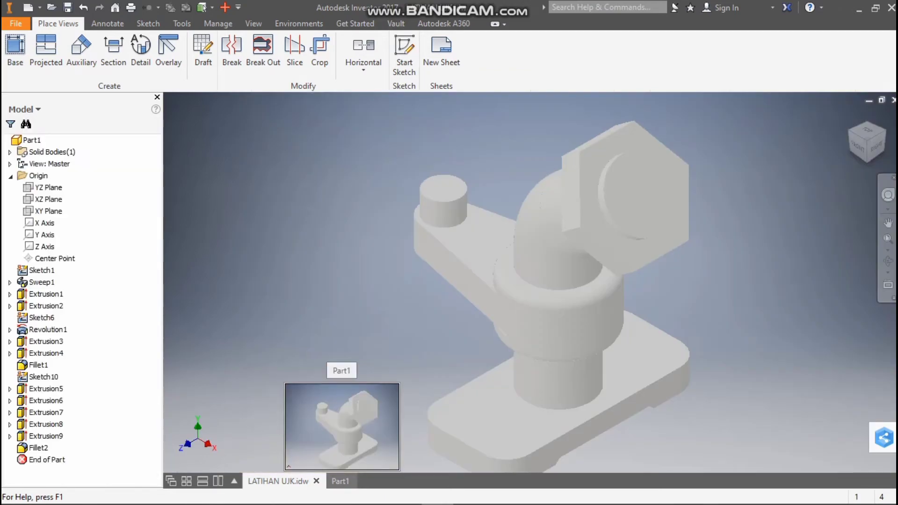
right_click(493, 404)
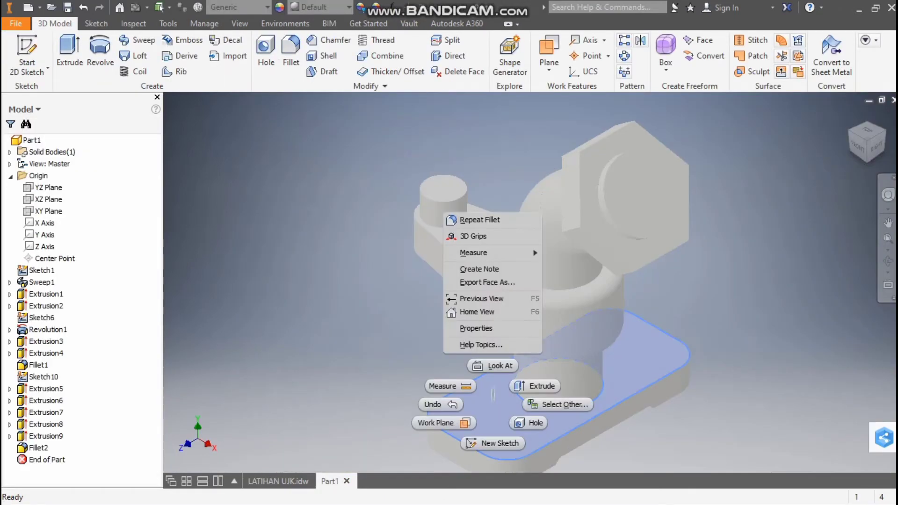
click(493, 443)
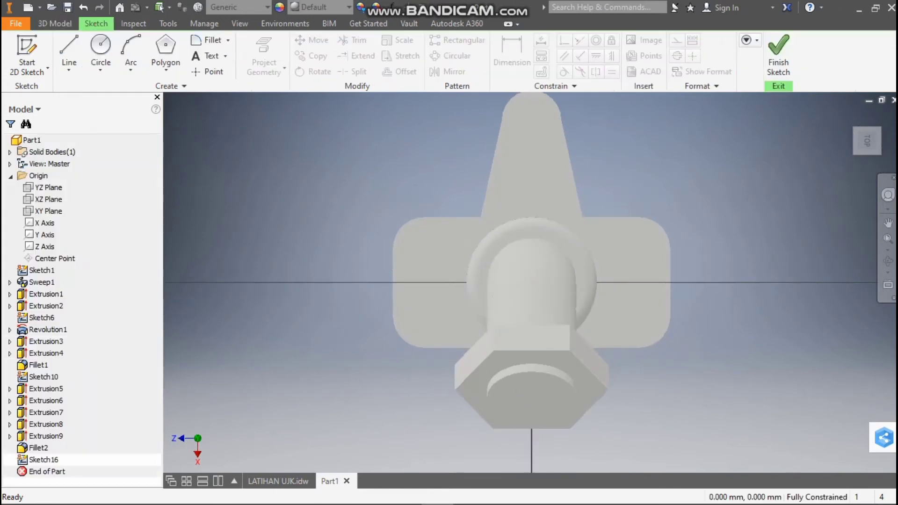
Sketch four 9 mm diameter circles centred on the rounded corners of the base plate's top face
click(101, 47)
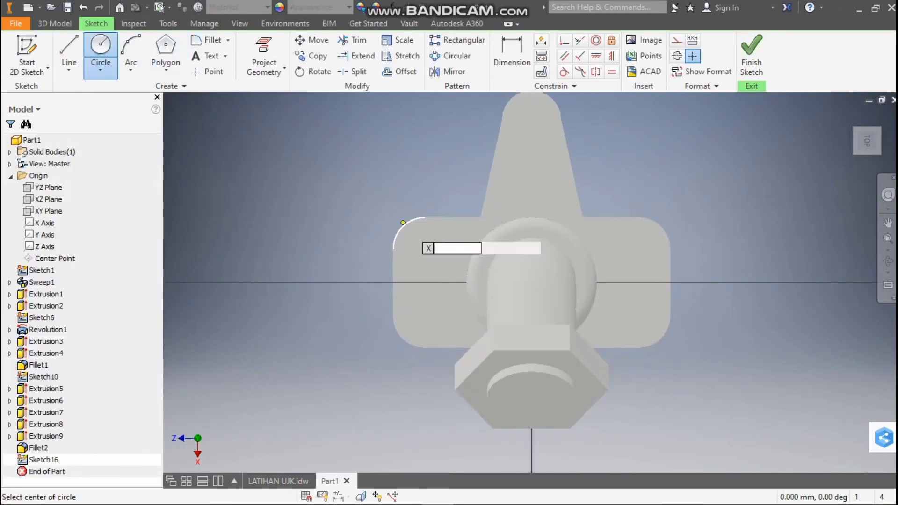
click(424, 248)
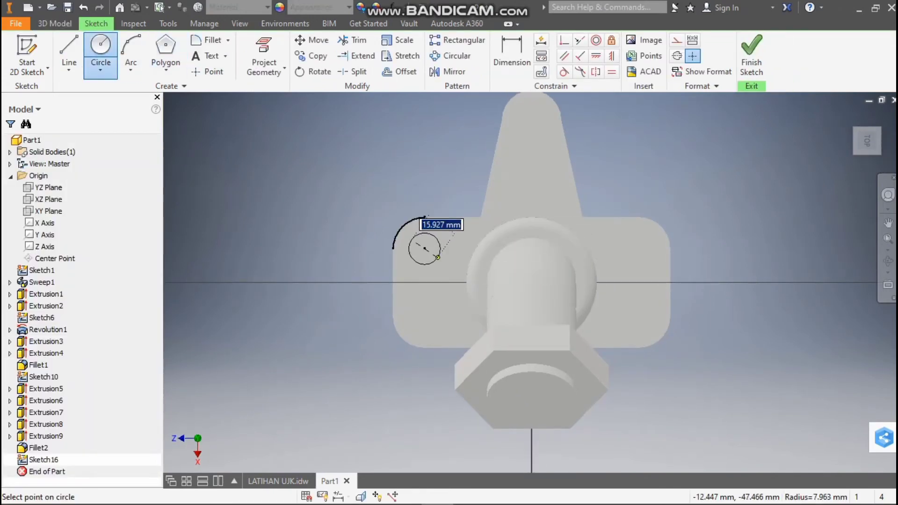
text(9)
key(Return)
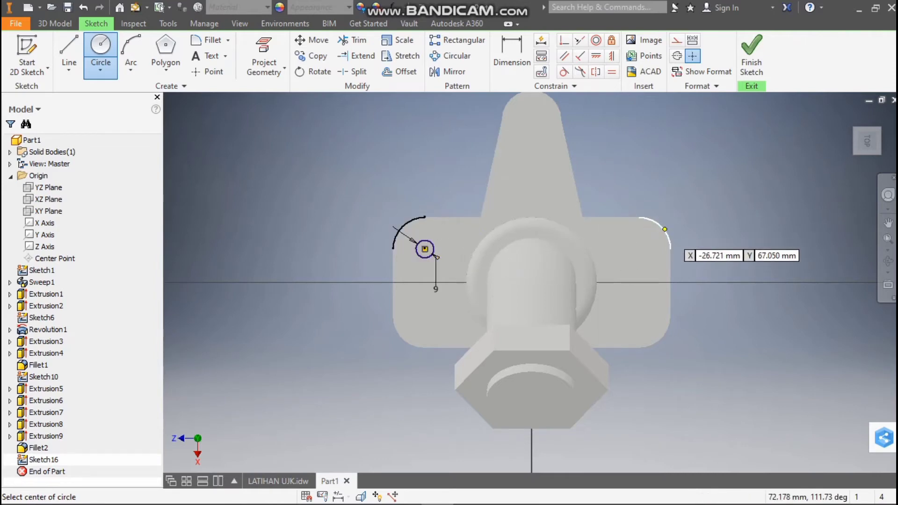
click(639, 249)
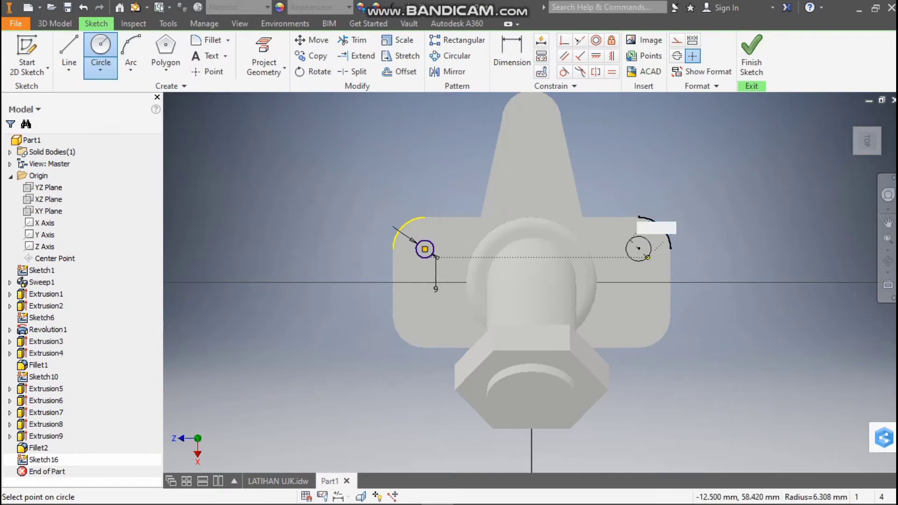
text(9)
key(Return)
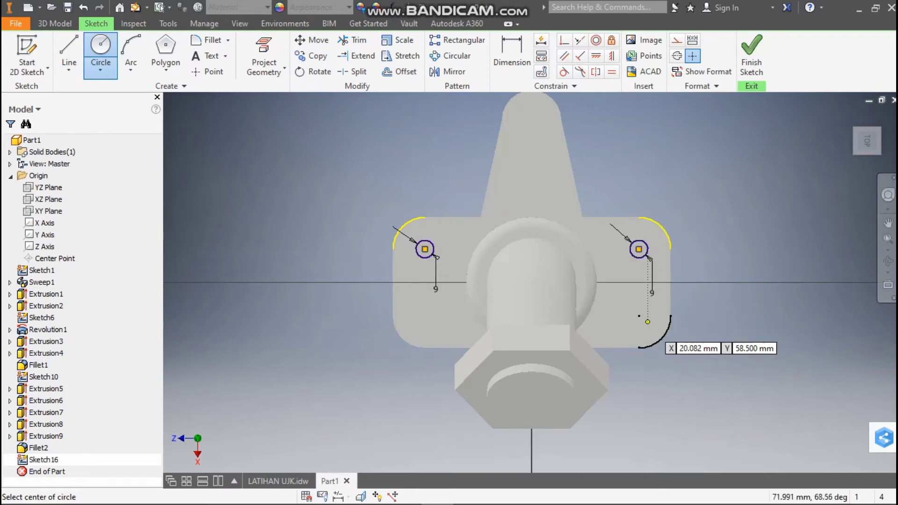
click(639, 316)
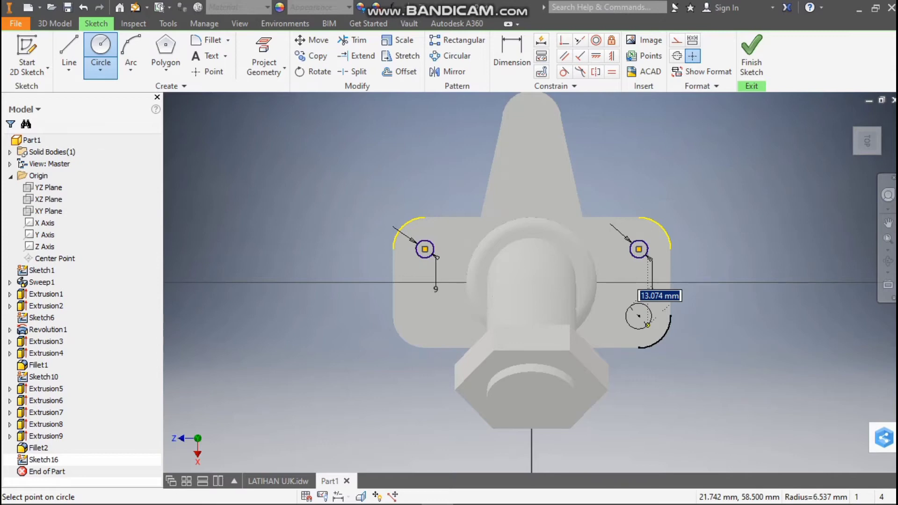
text(9)
key(Return)
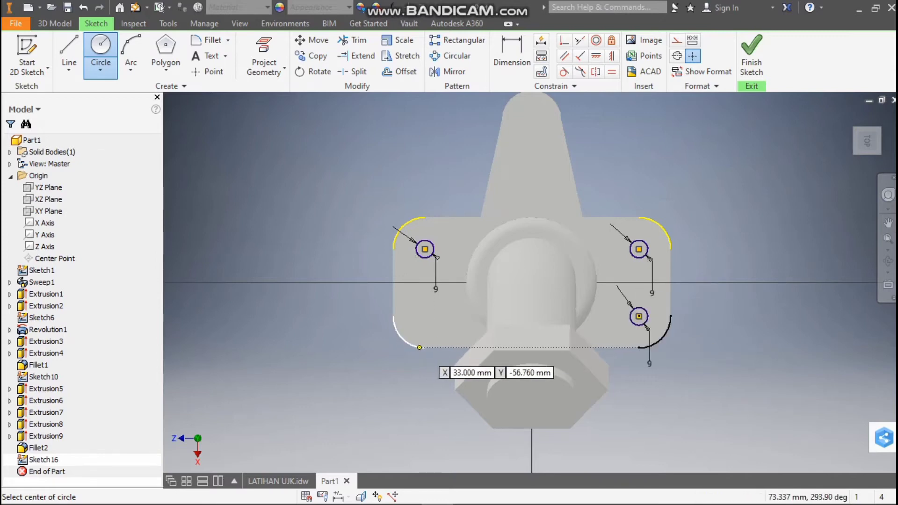
click(425, 316)
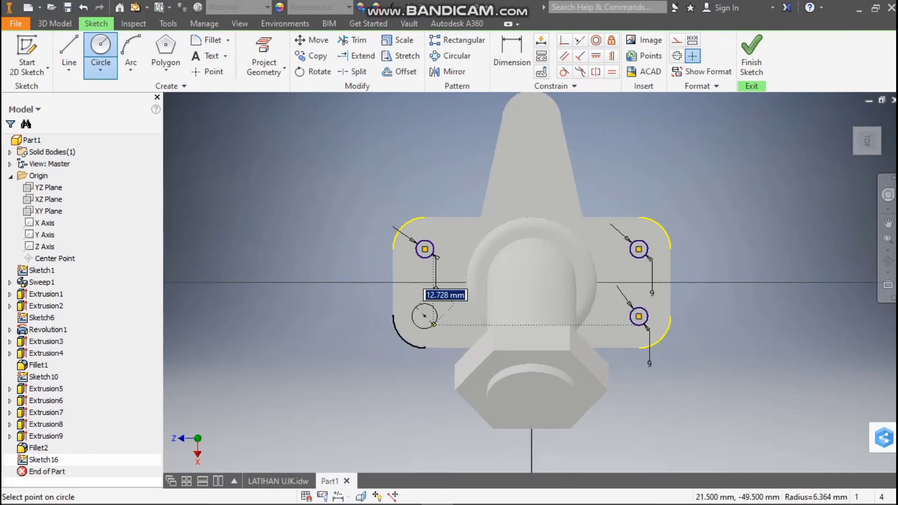
text(9)
key(Return)
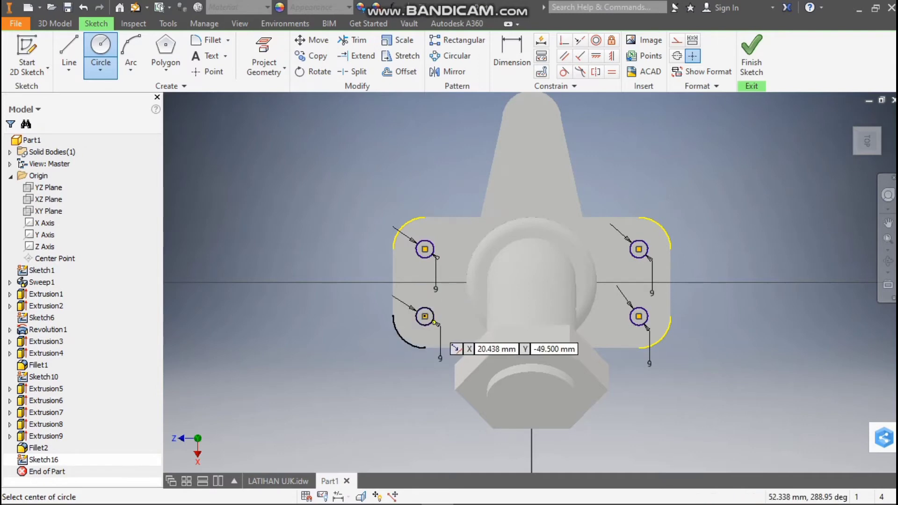
Extrude the four 9 mm circles downwards as a cut through the base plate to form the mounting holes
key(e)
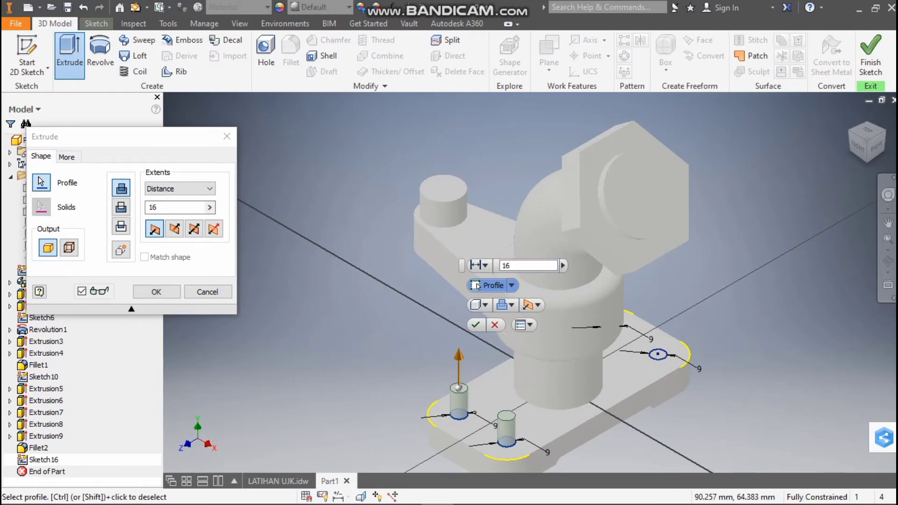
shift+middle_drag(566, 234, 484, 276)
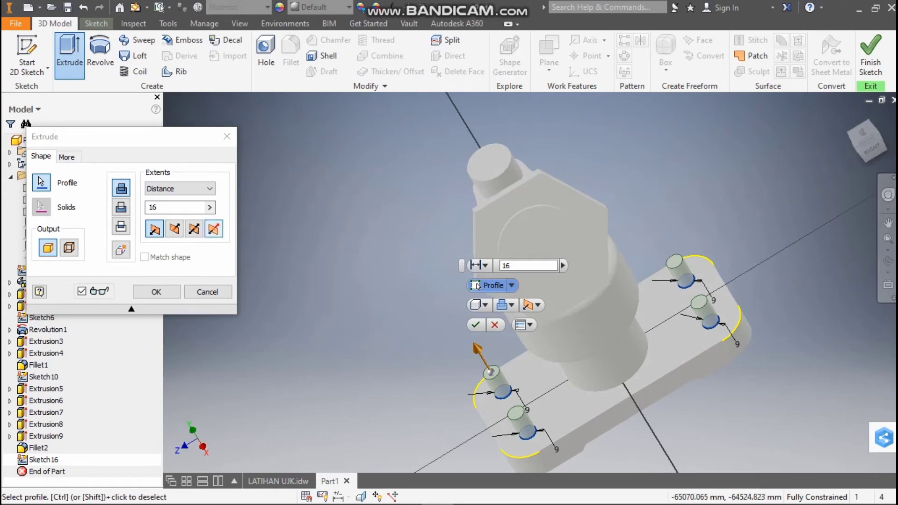
click(121, 207)
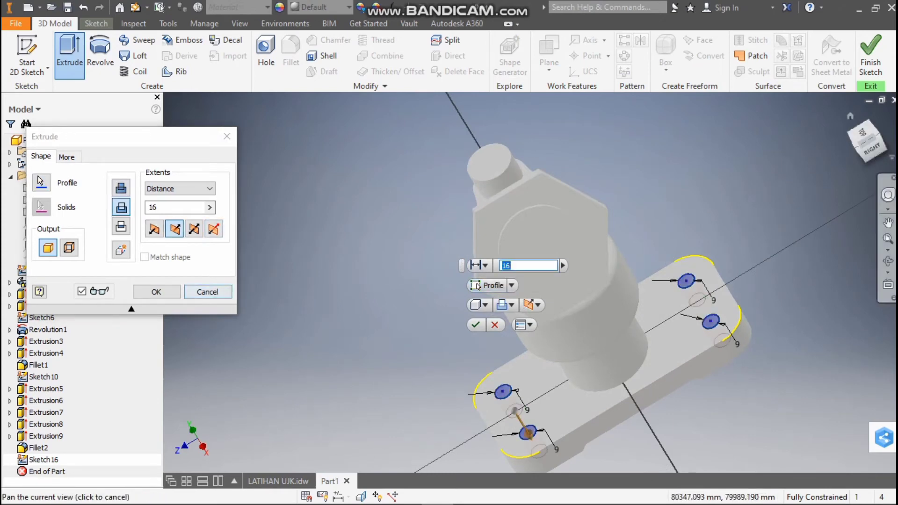
click(871, 149)
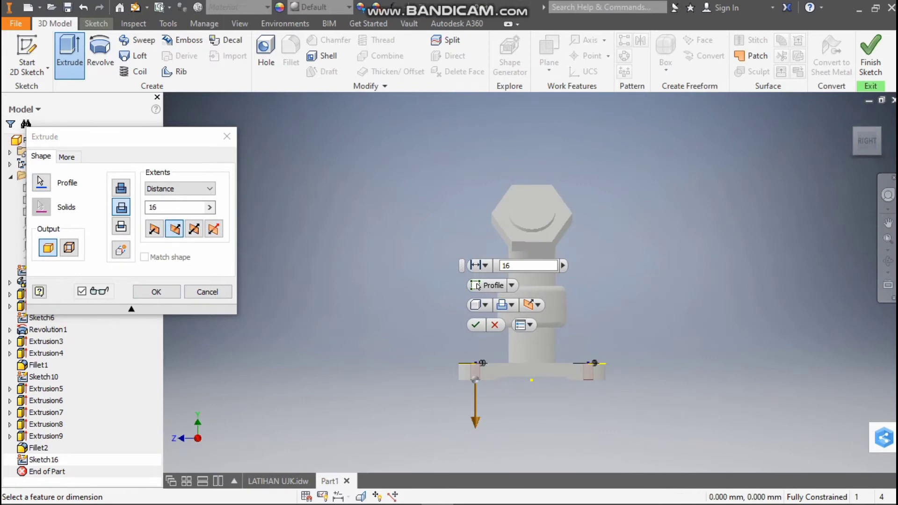
drag(475, 421, 475, 467)
click(156, 292)
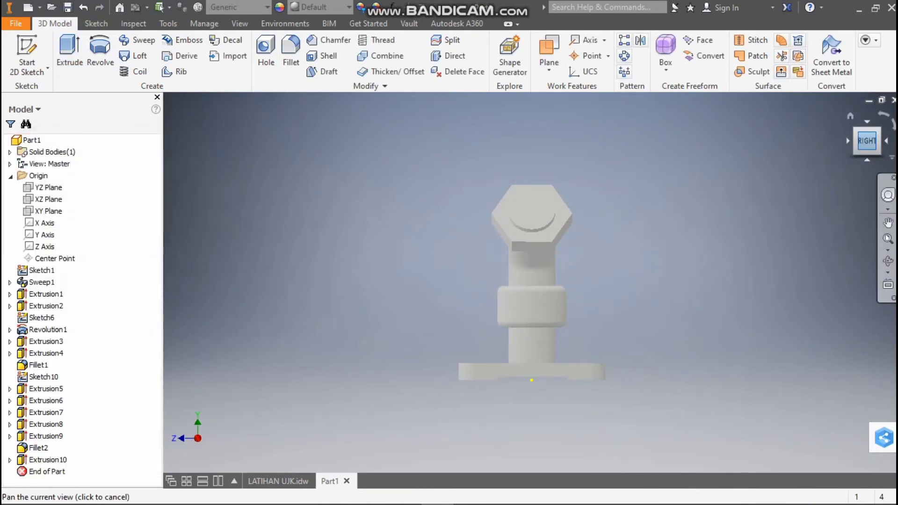
drag(867, 140, 870, 162)
click(868, 132)
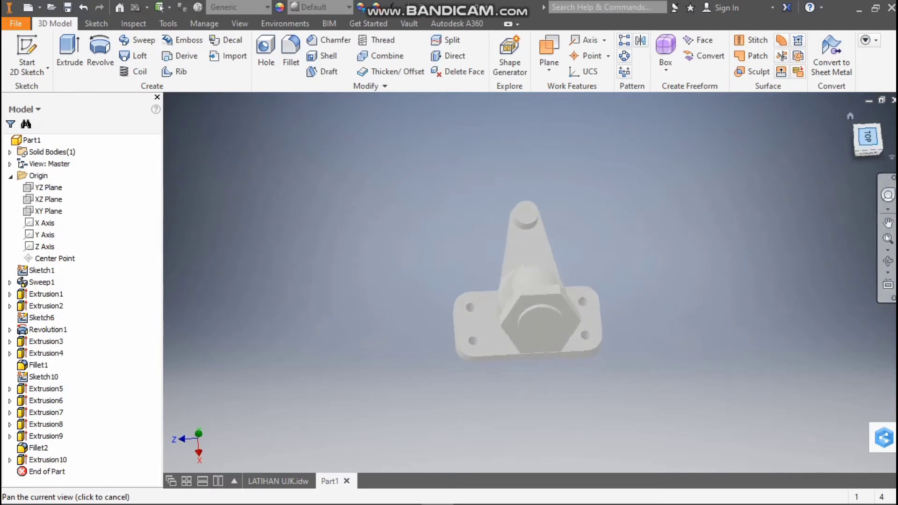
Check the mounting holes' counterbore diameter and depth in the LATIHAN UJK drawing and start a sketch on the base plate's top face
click(278, 481)
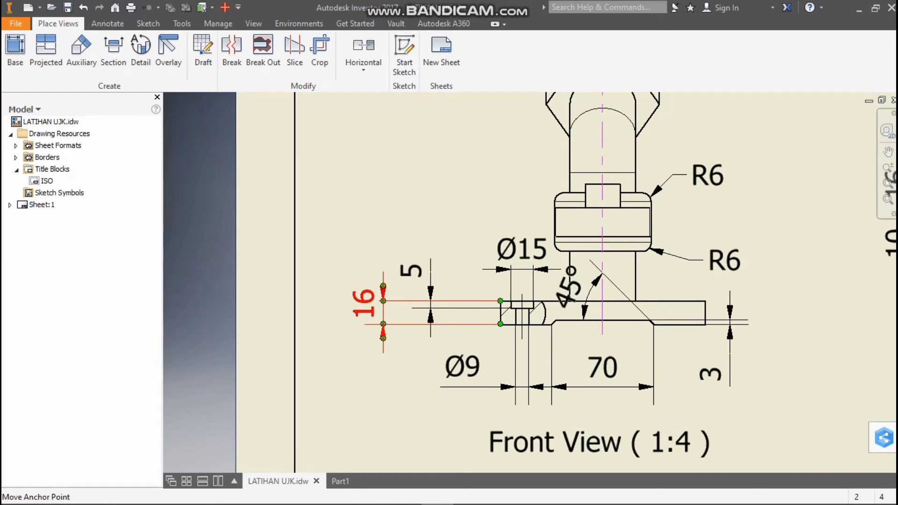
key(Escape)
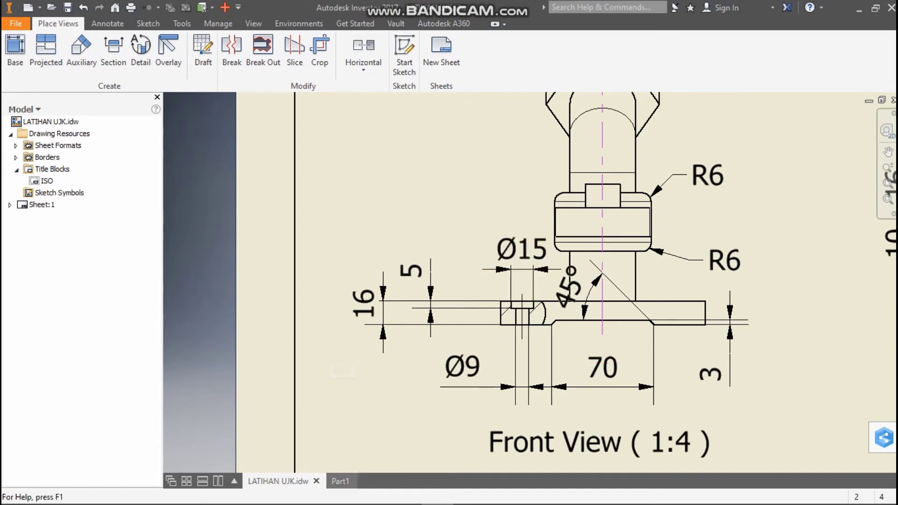
click(340, 480)
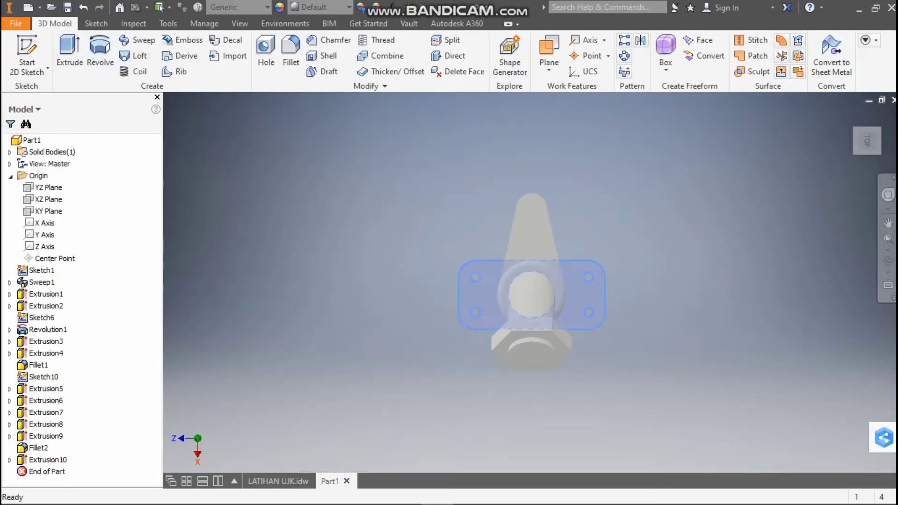
right_click(491, 266)
click(493, 307)
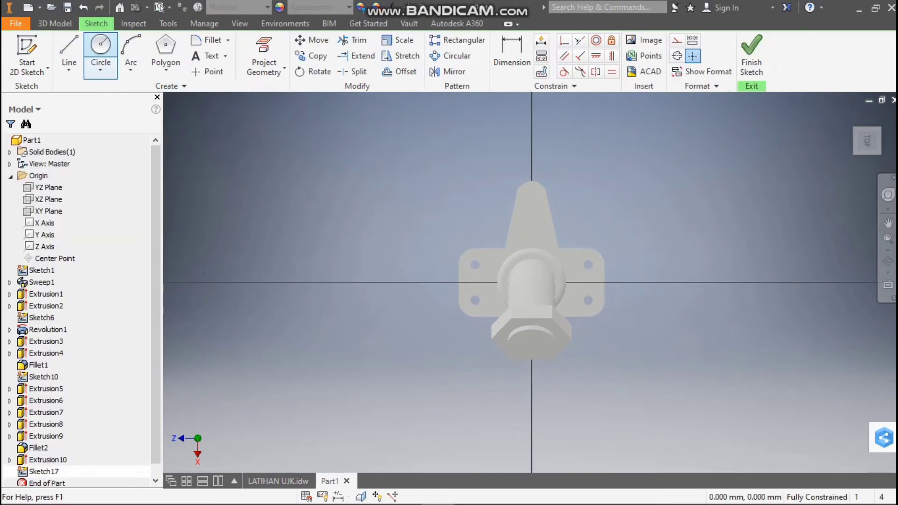
Sketch four 15 mm diameter circles concentric with the base plate's mounting holes
click(100, 47)
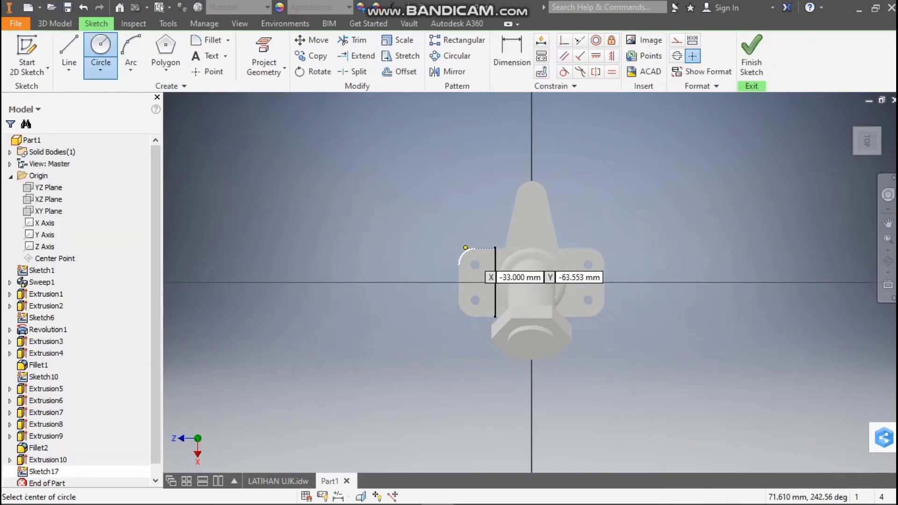
click(475, 264)
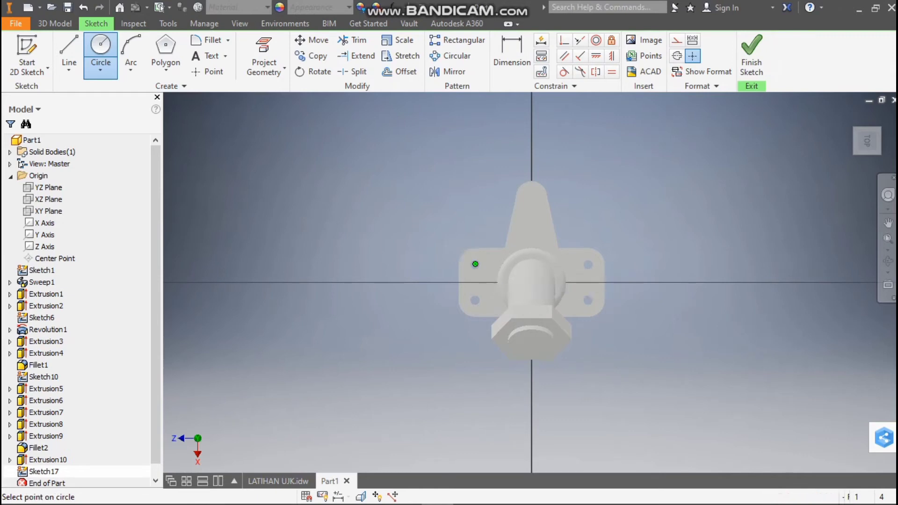
text(15)
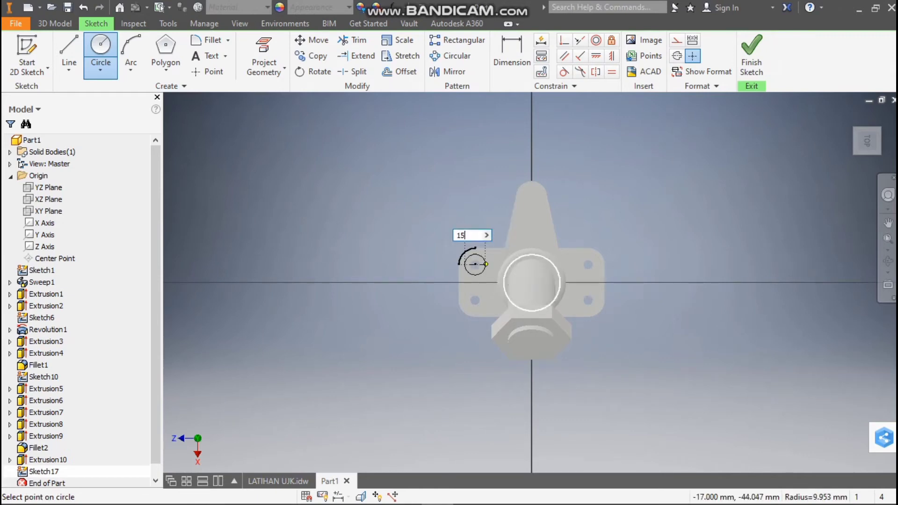
key(Return)
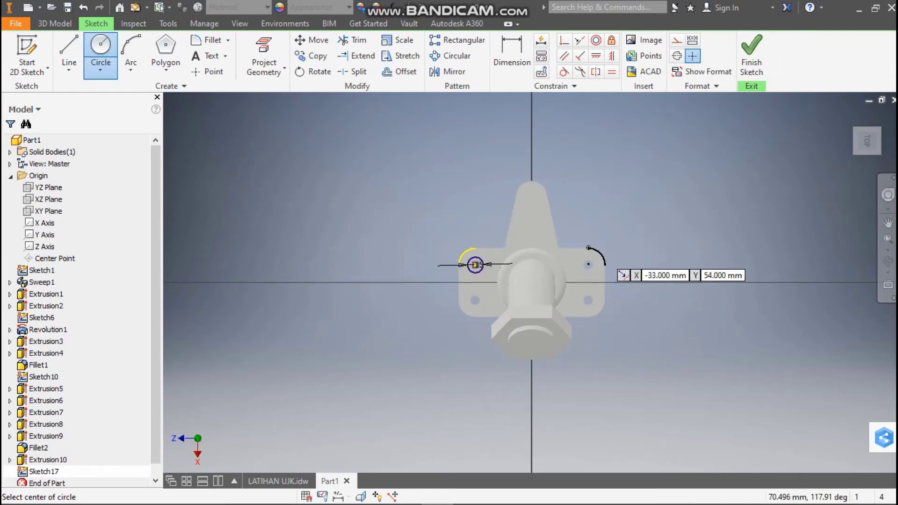
click(588, 264)
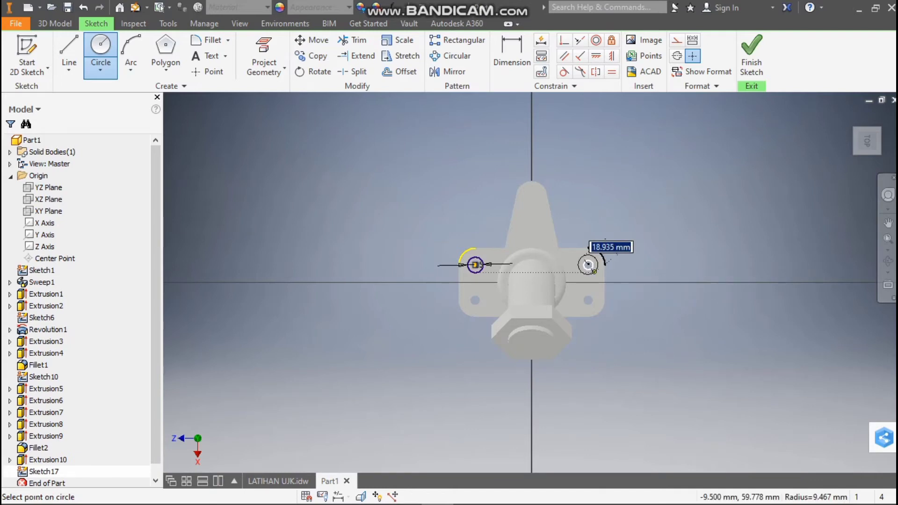
key(Return)
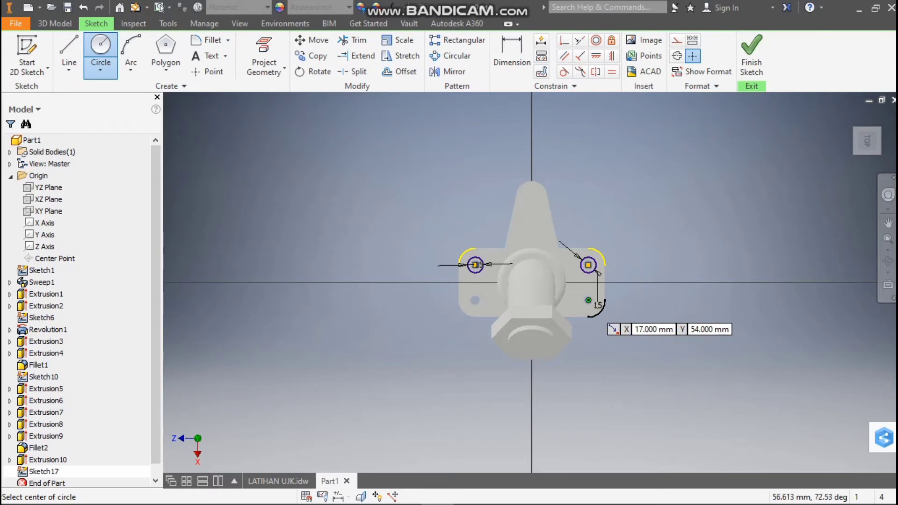
click(588, 300)
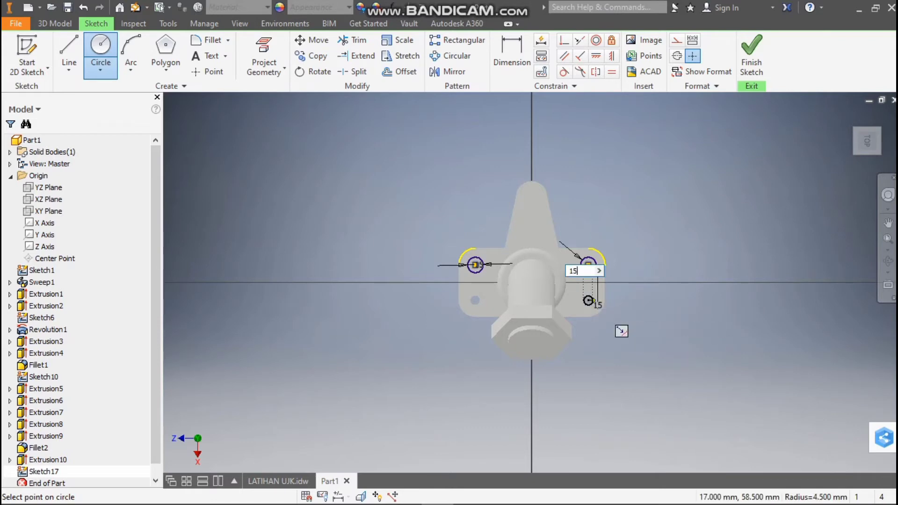
text(15)
key(Return)
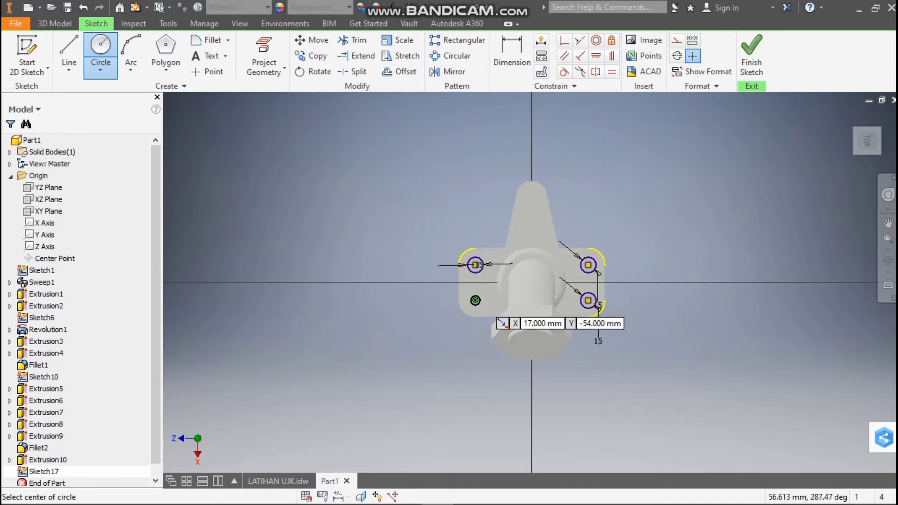
click(475, 300)
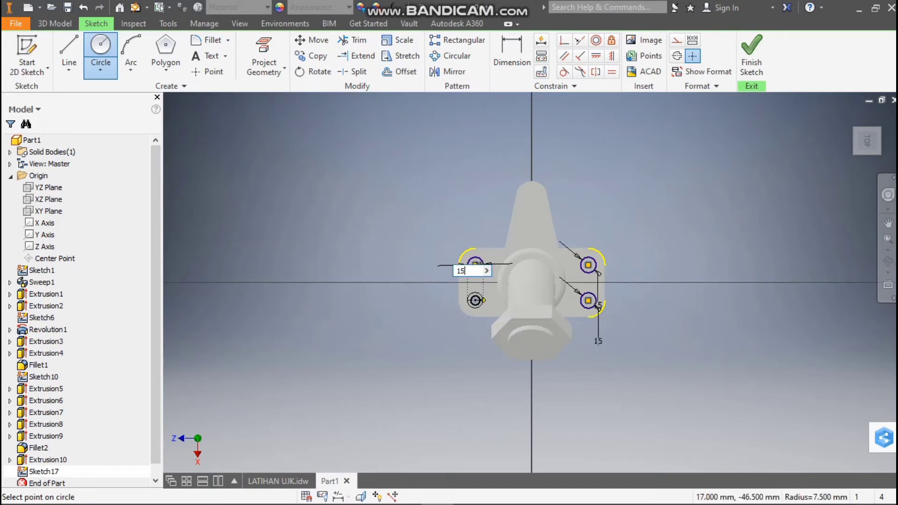
key(Return)
scroll(484, 301, up, 3)
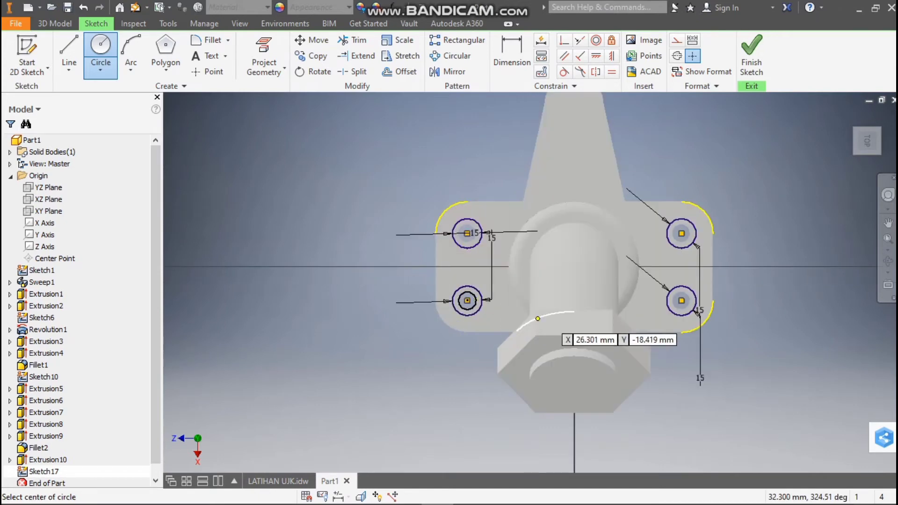
Extrude the four 15 mm circles 5 mm down into the base plate as a cut to form the counterbores
key(e)
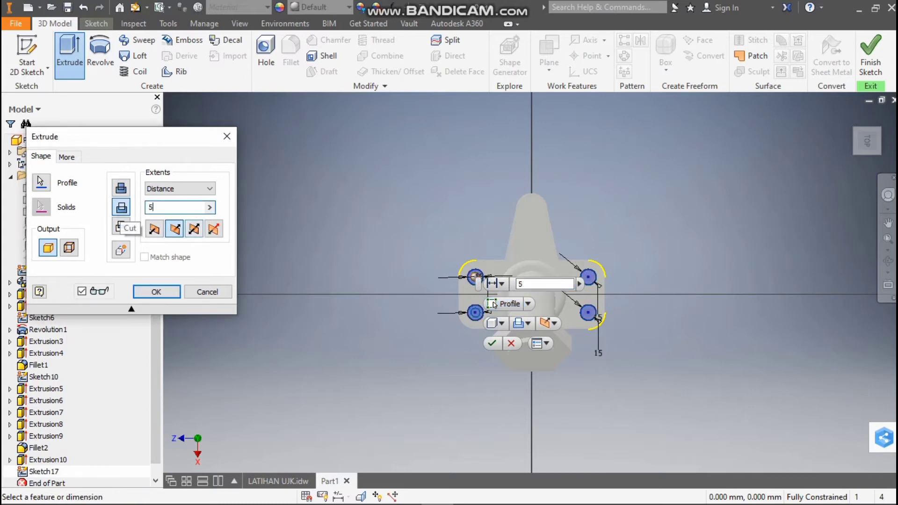
shift+middle_drag(421, 336, 421, 252)
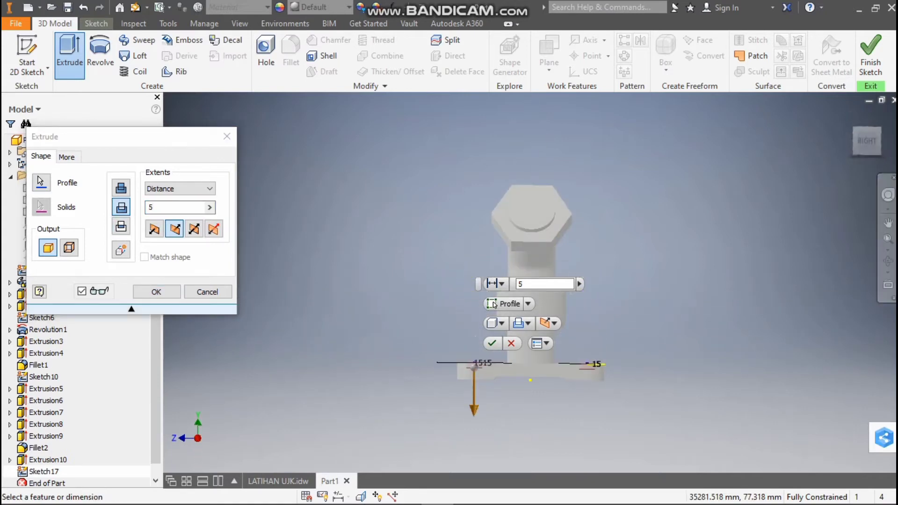
key(Return)
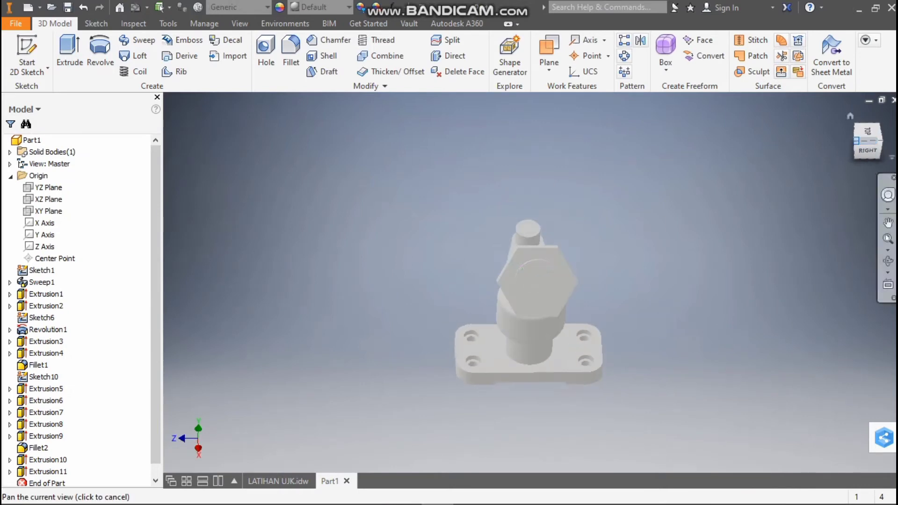
Start a sketch on the XY plane and check the bore path dimensions in section A-A of the LATIHAN UJK drawing
click(879, 141)
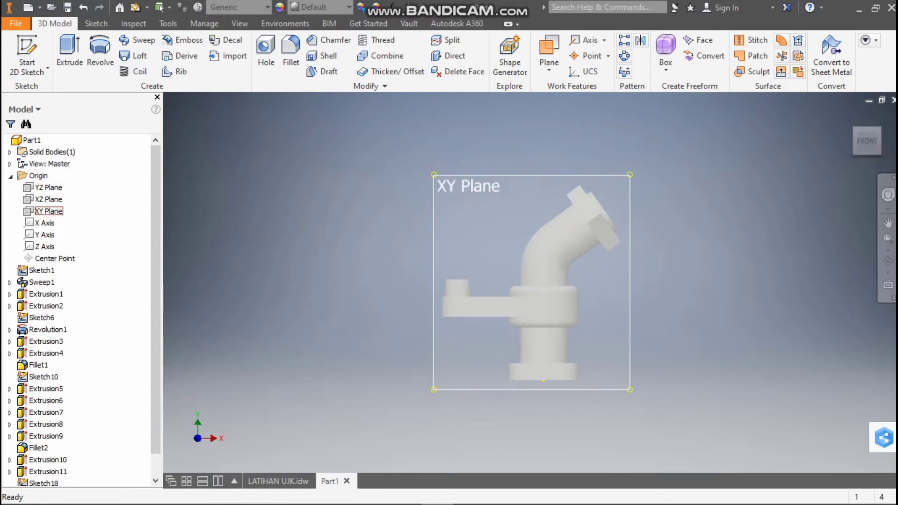
click(48, 211)
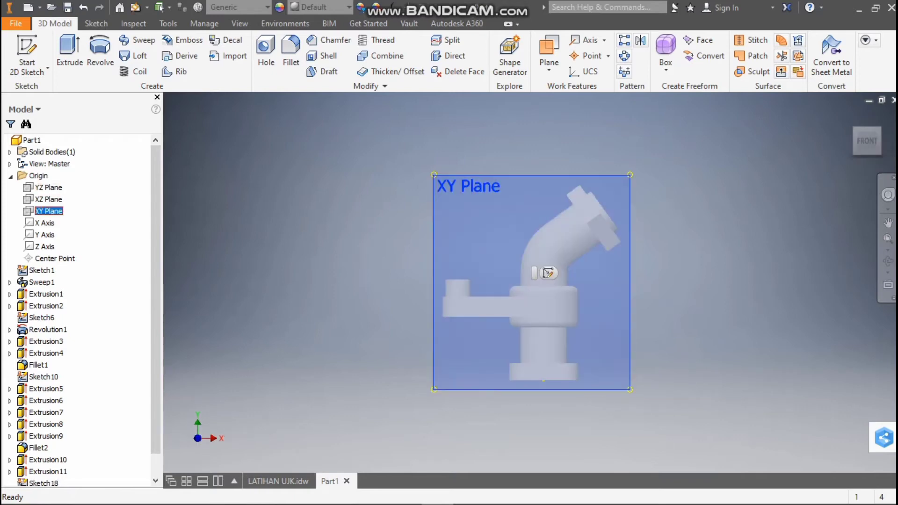
click(548, 273)
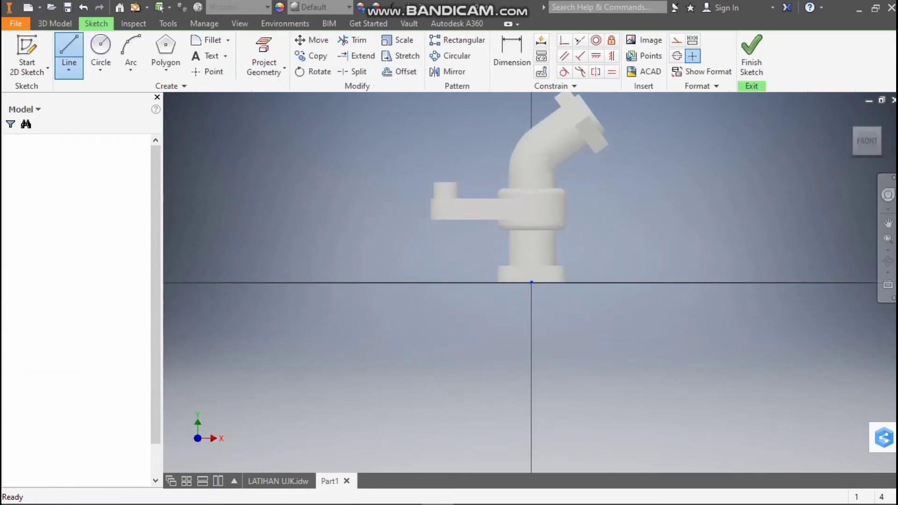
click(279, 481)
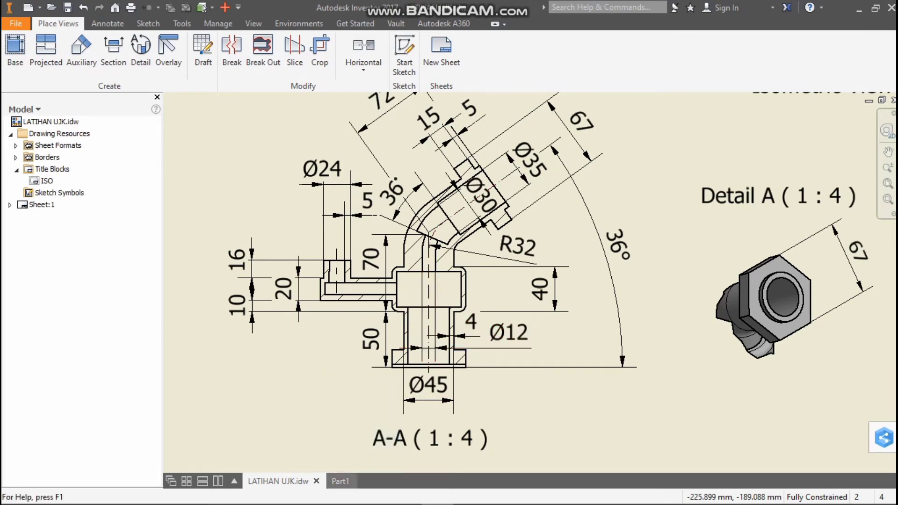
mouse_move(341, 481)
click(335, 481)
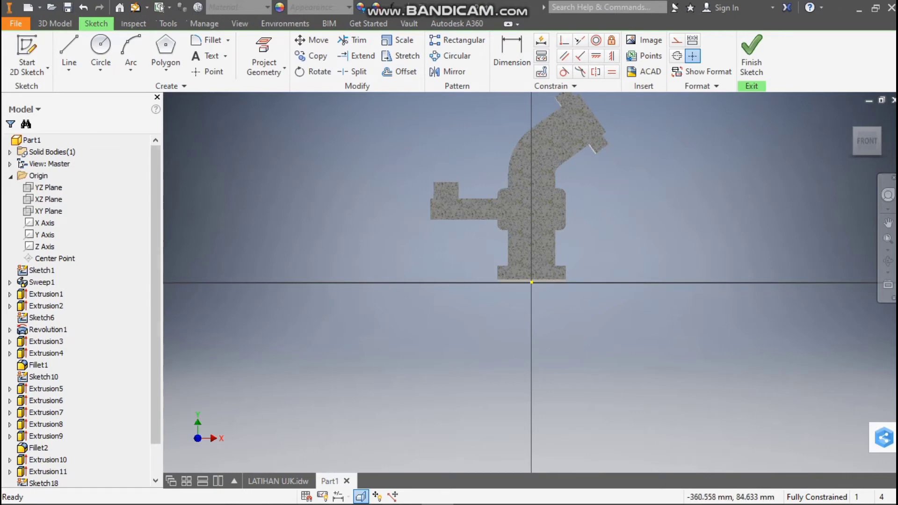
click(278, 482)
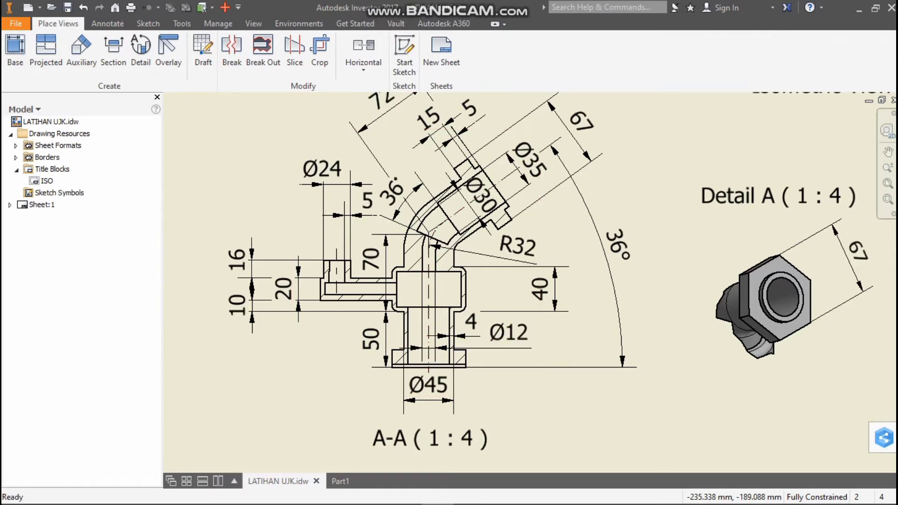
click(340, 481)
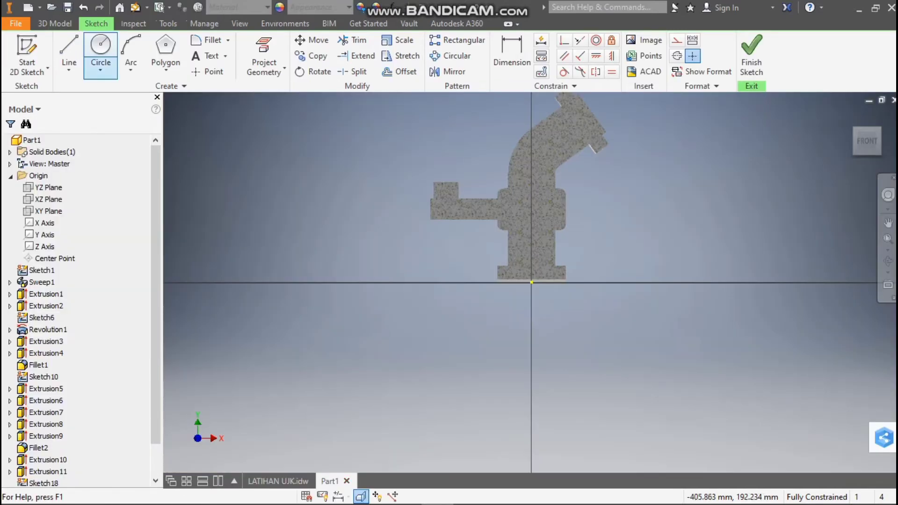
Sketch a 120 mm vertical line up from the origin, continued by a 72 mm line to the midpoint of the hexagonal flange's end face
key(l)
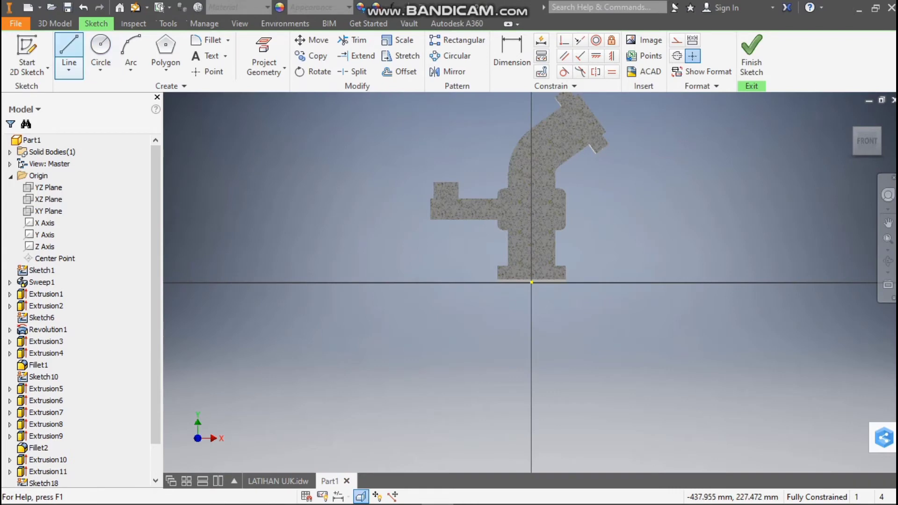
click(532, 282)
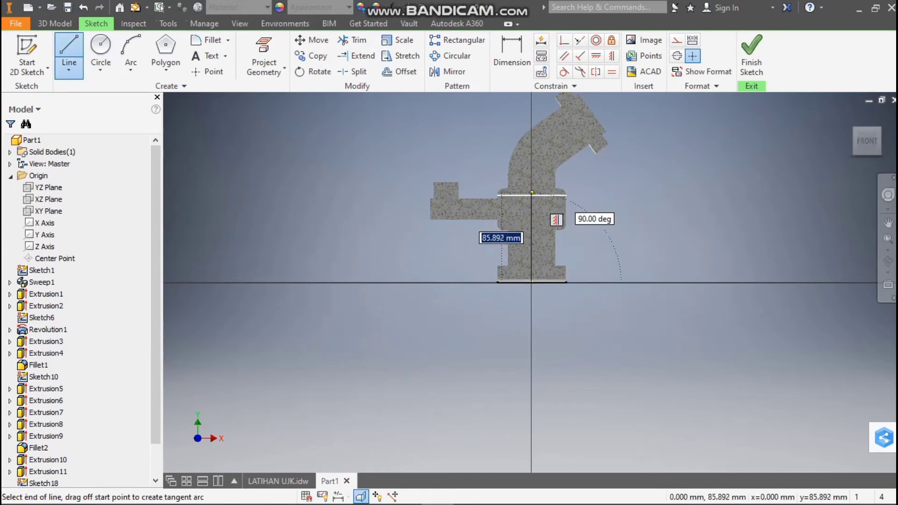
text(120)
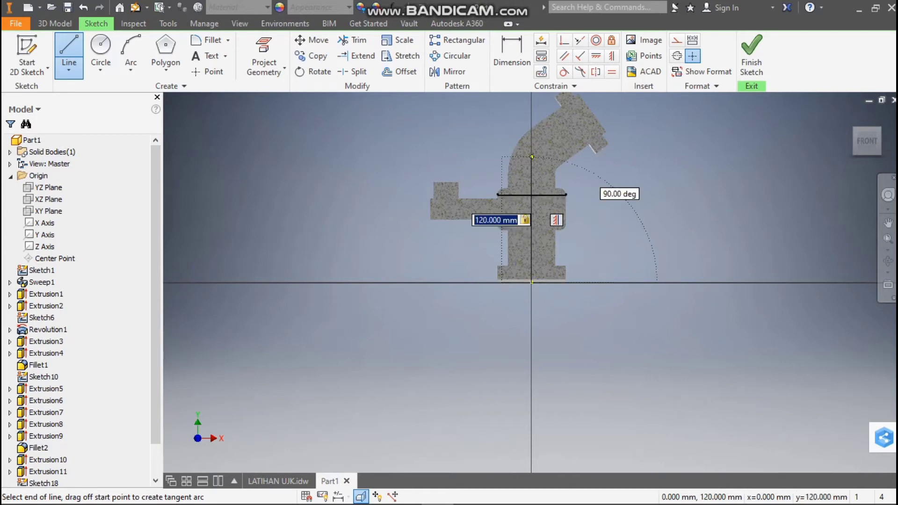
key(Return)
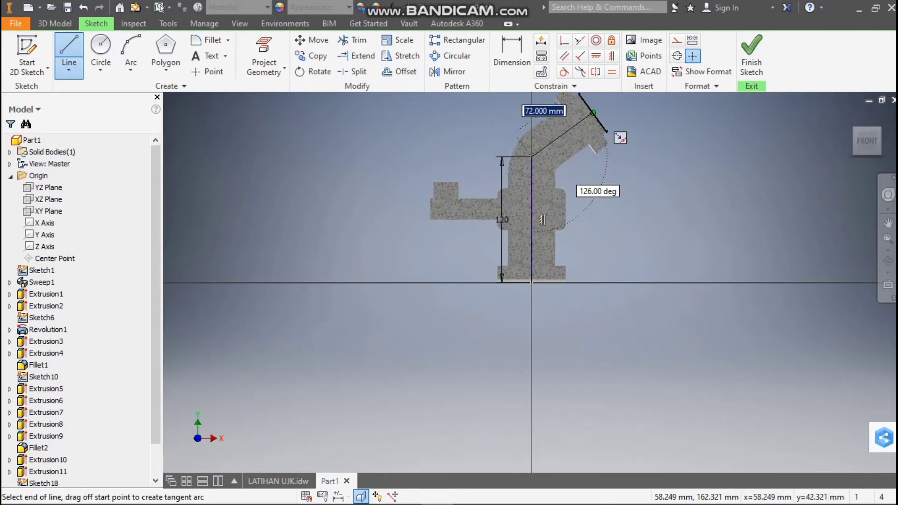
click(594, 112)
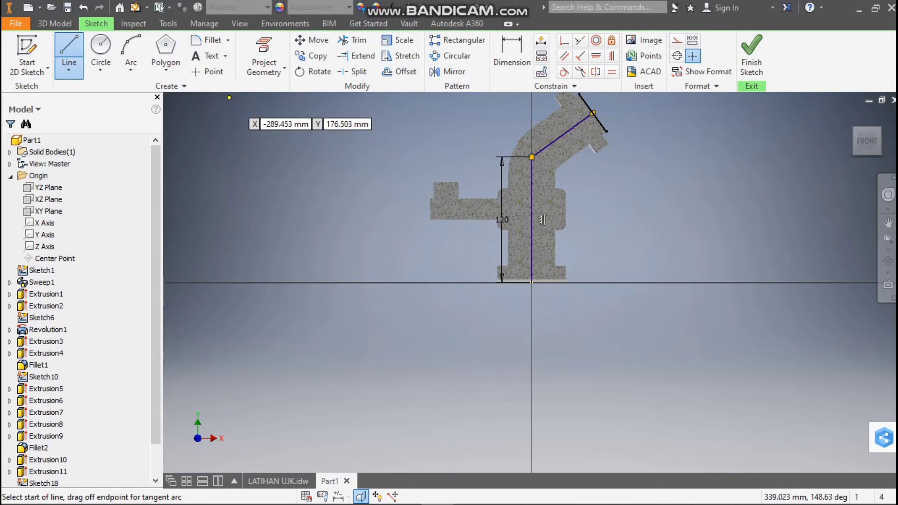
Fillet the corner between the vertical and angled path lines with a 32 mm radius
click(208, 40)
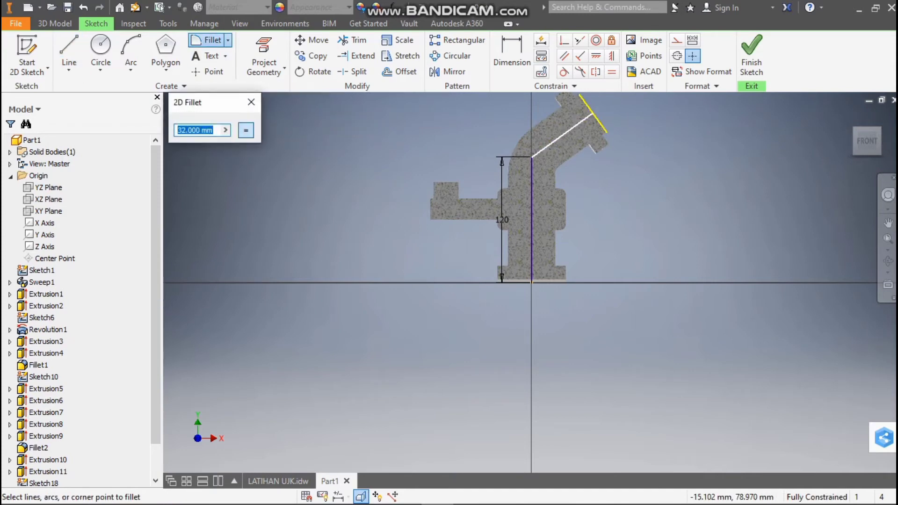
click(542, 149)
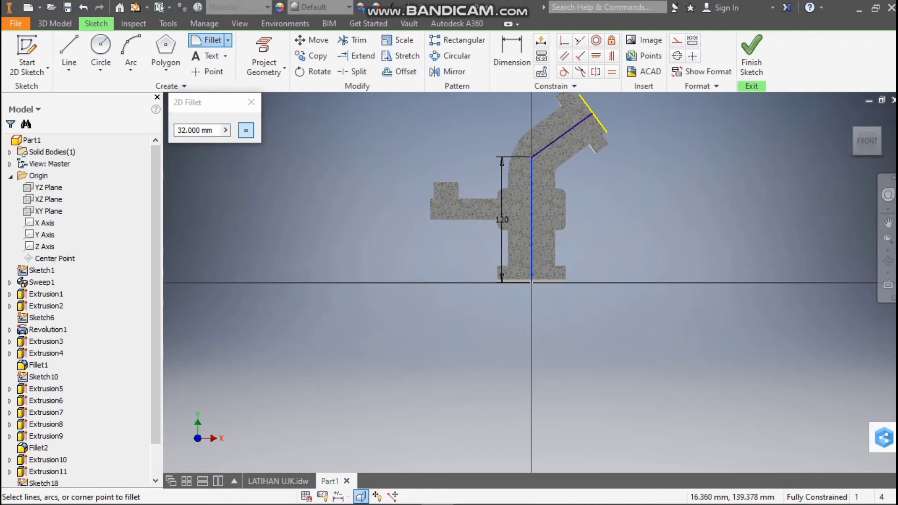
click(552, 140)
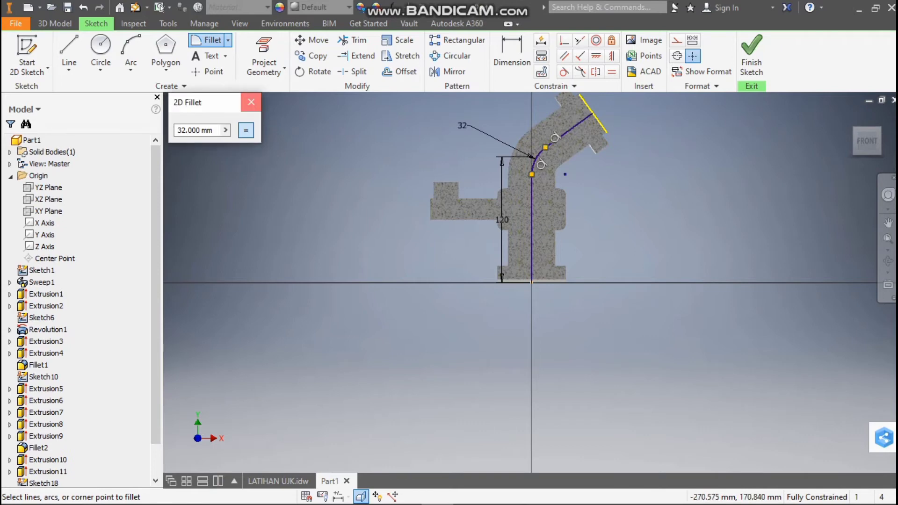
key(Escape)
scroll(551, 126, up, 3)
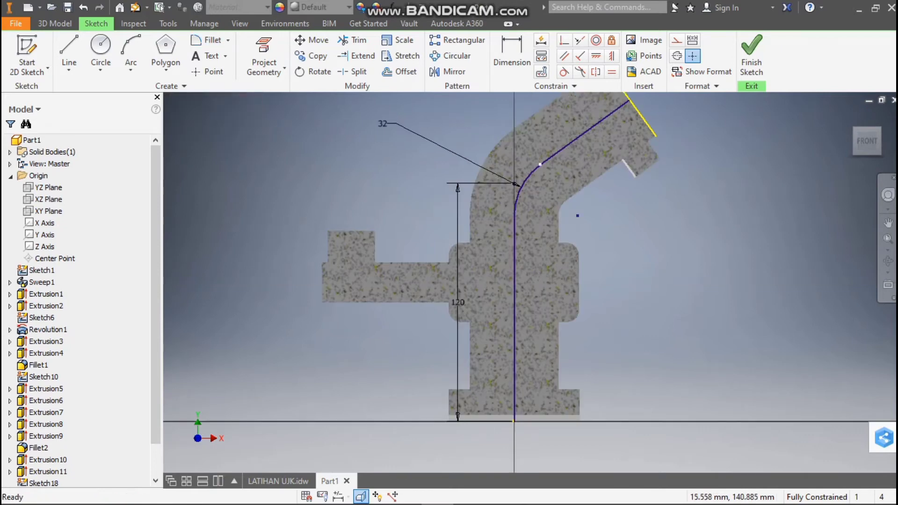
scroll(559, 223, down, 3)
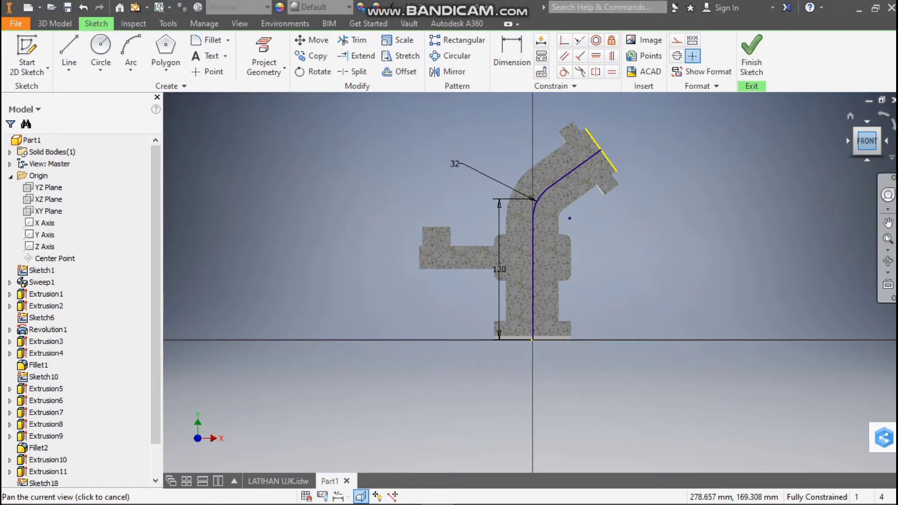
Finish the path sketch and start a new sketch on the XZ plane
drag(862, 142, 862, 113)
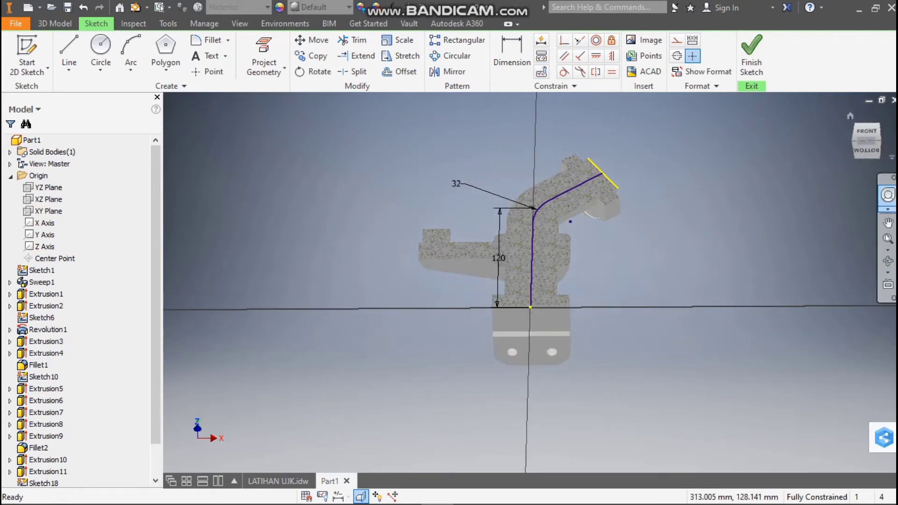
drag(867, 149, 867, 141)
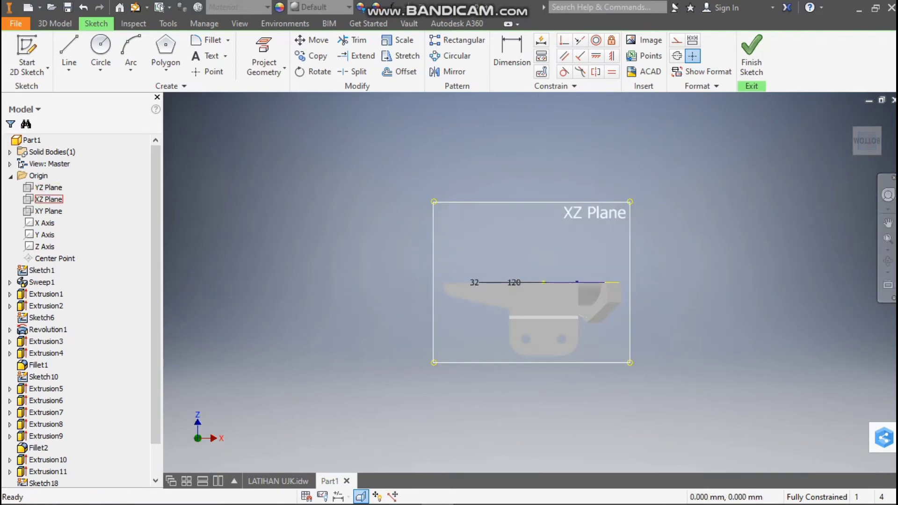
click(48, 199)
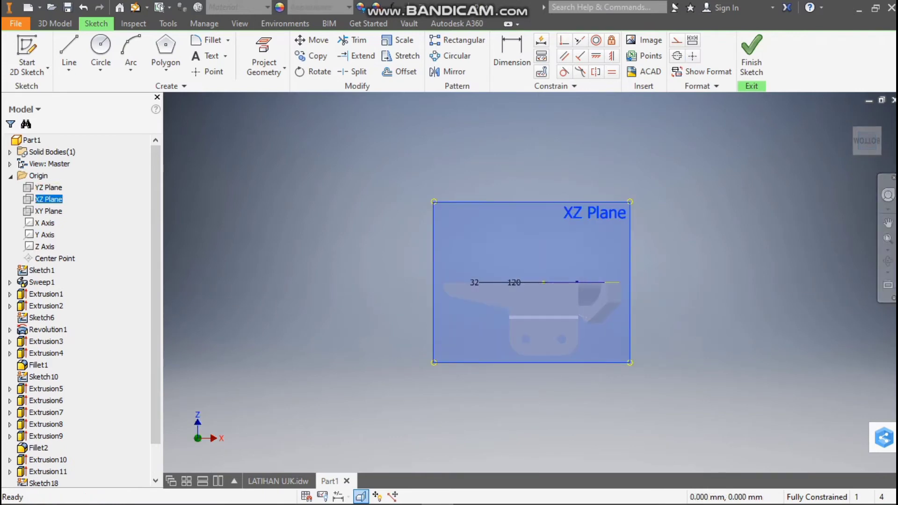
click(751, 55)
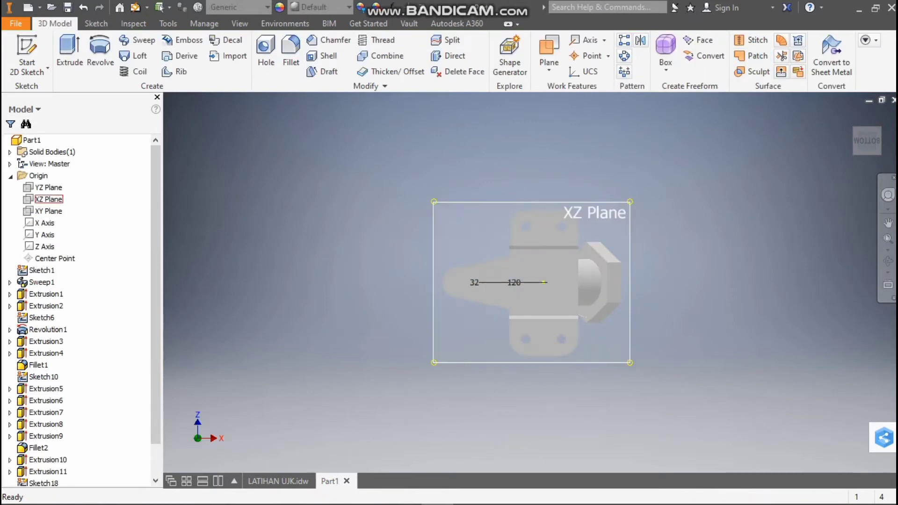
click(48, 199)
click(549, 273)
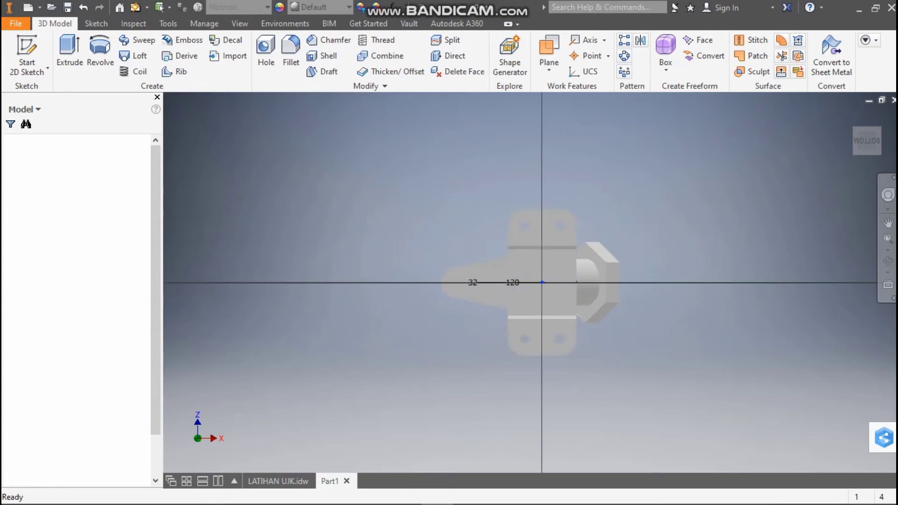
Sketch a 12 mm diameter circle centred on the origin and finish the sketch
click(100, 47)
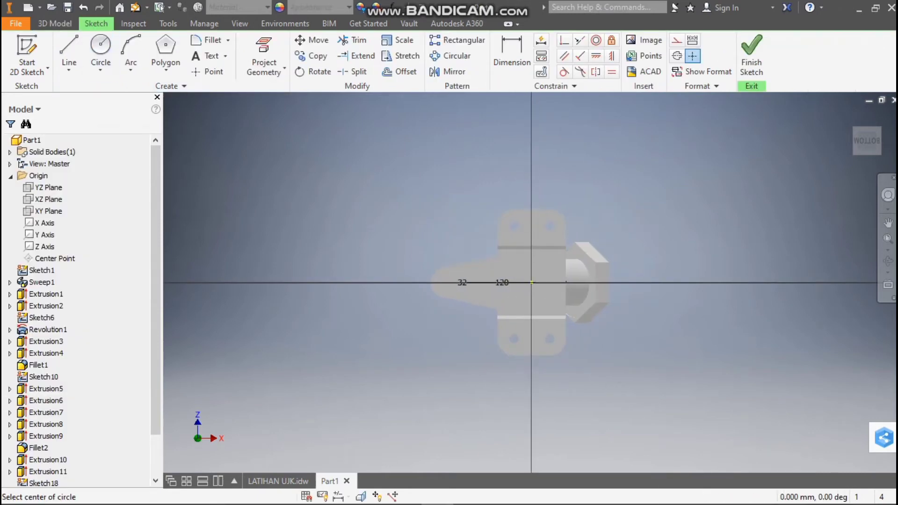
scroll(533, 283, up, 5)
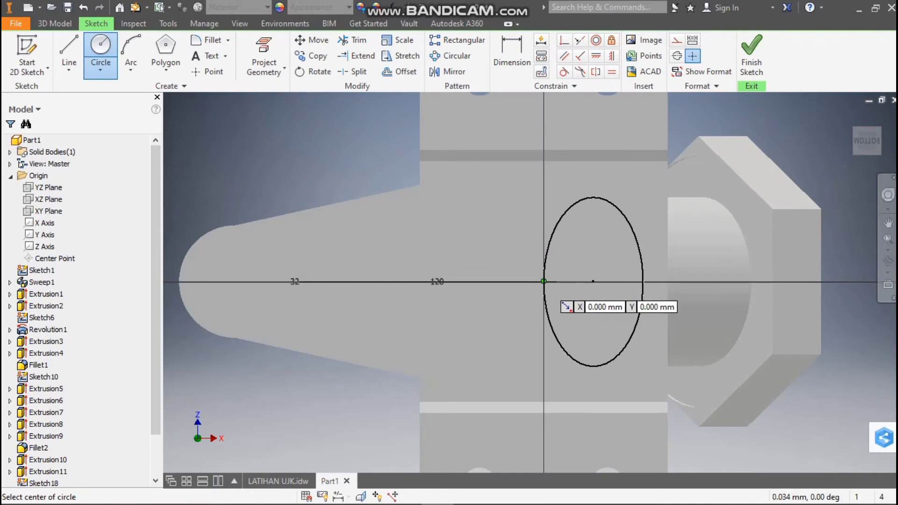
click(544, 281)
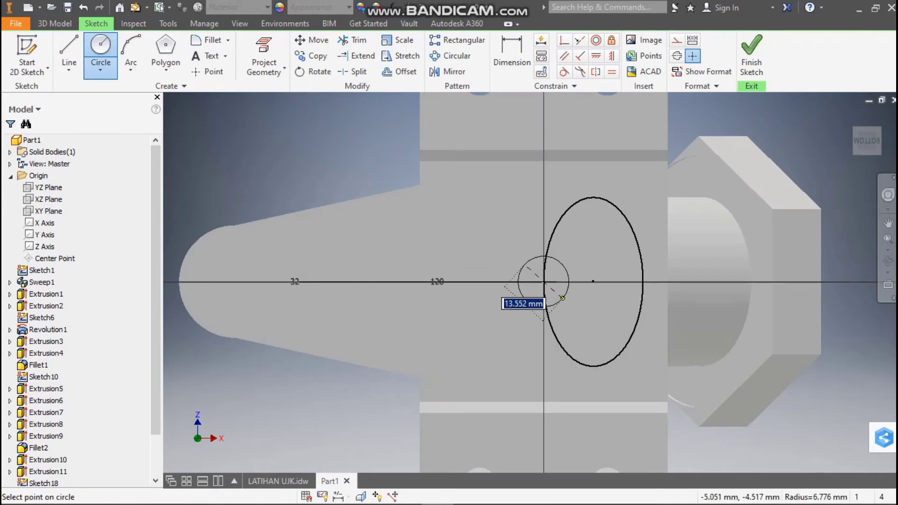
key(Return)
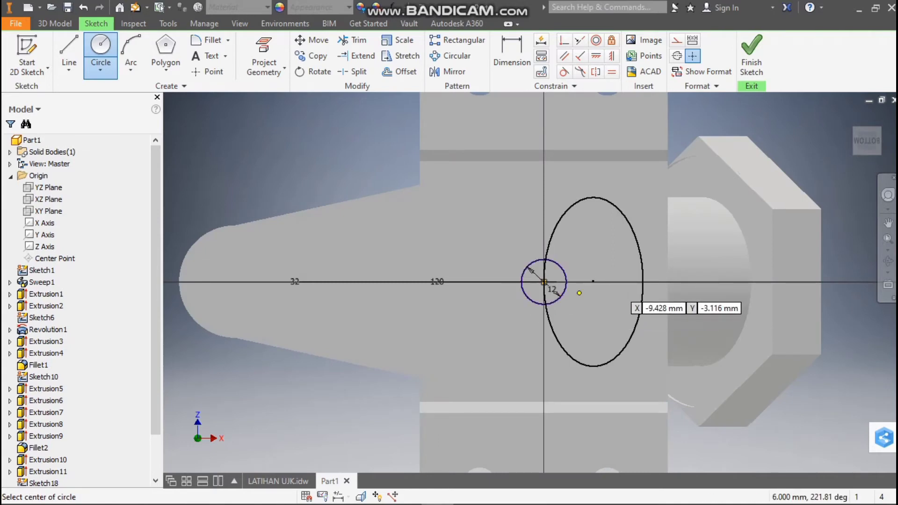
drag(867, 141, 870, 163)
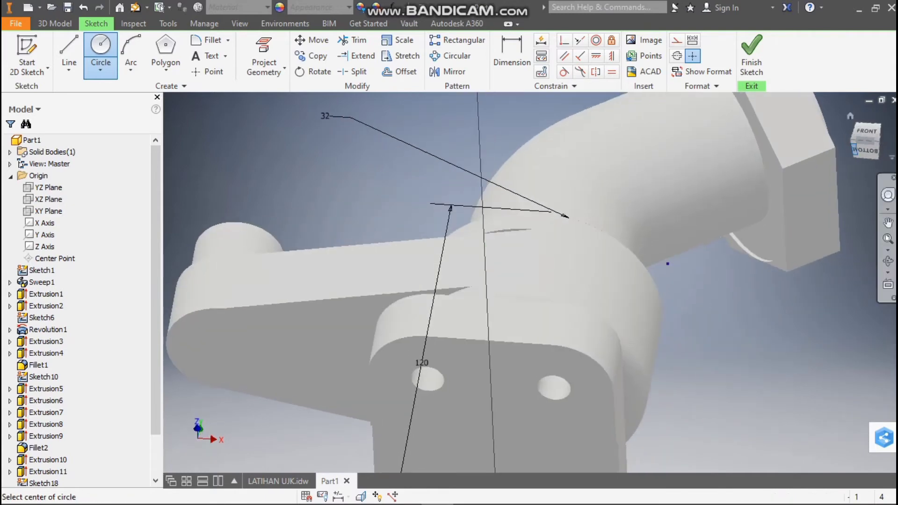
scroll(833, 172, down, 5)
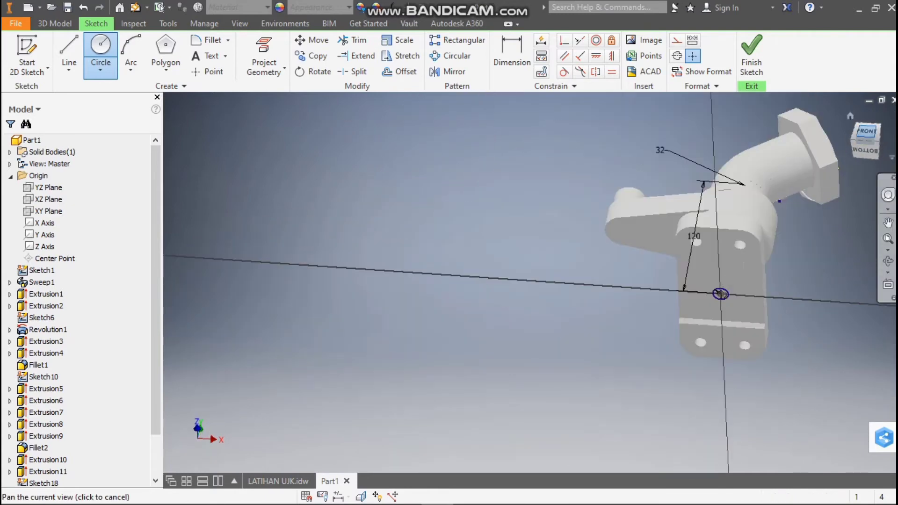
click(361, 497)
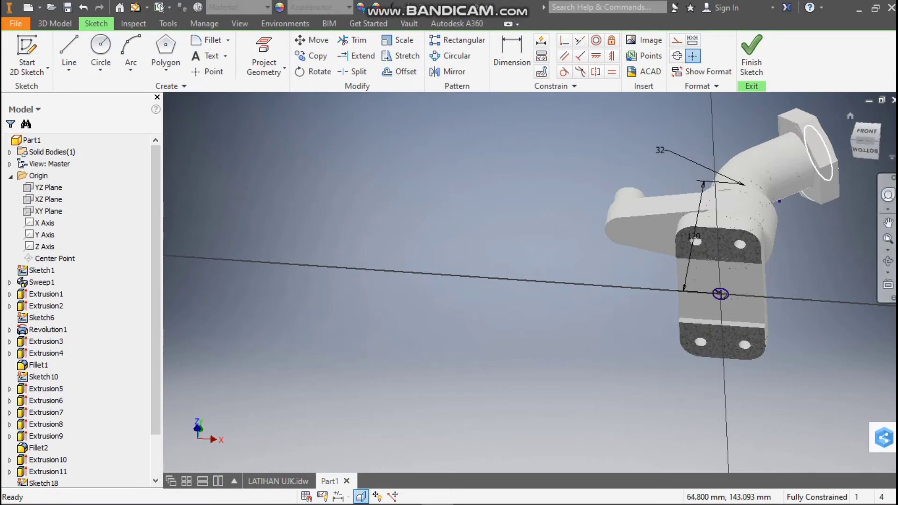
click(751, 54)
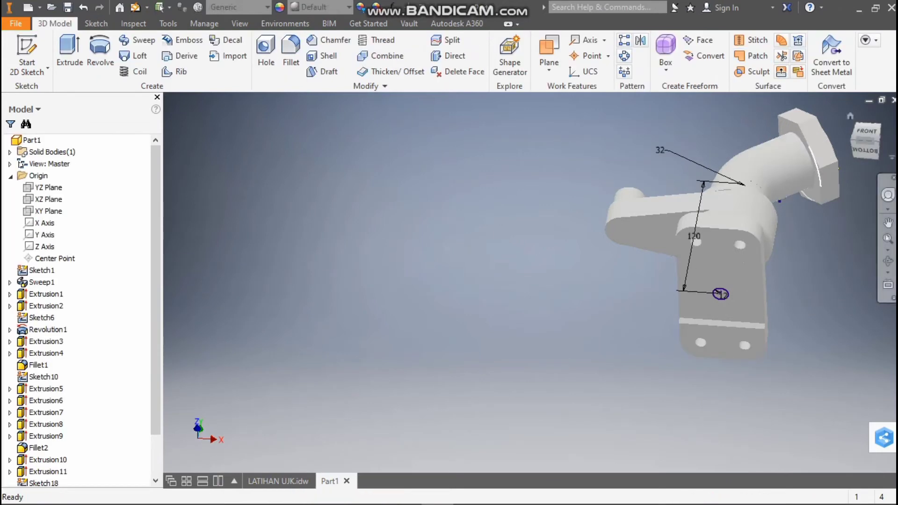
Start a new sketch on the XY plane in front view and slice the model graphics at the sketch plane
middle_drag(865, 141, 866, 141)
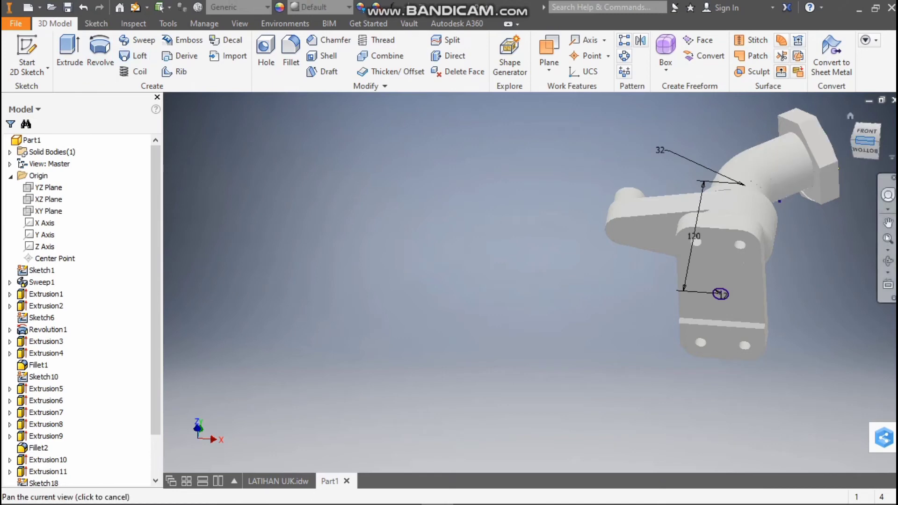
click(865, 138)
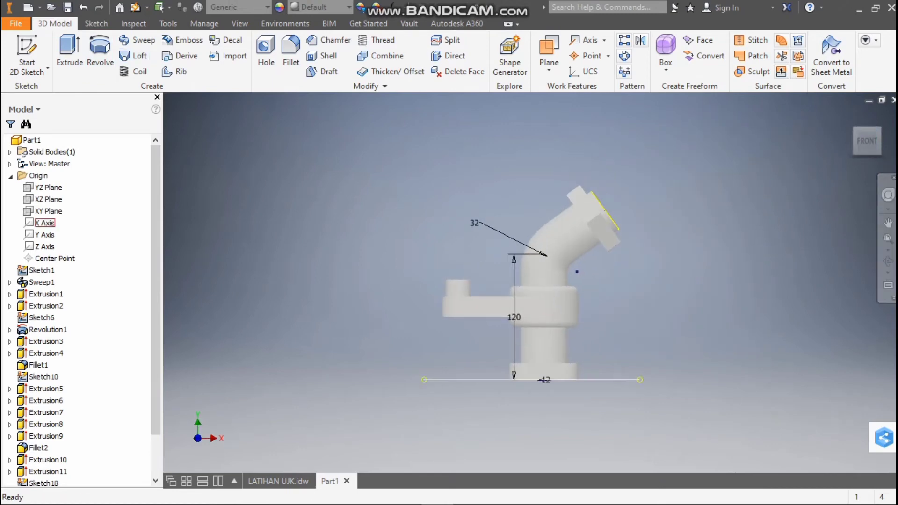
click(49, 211)
click(548, 272)
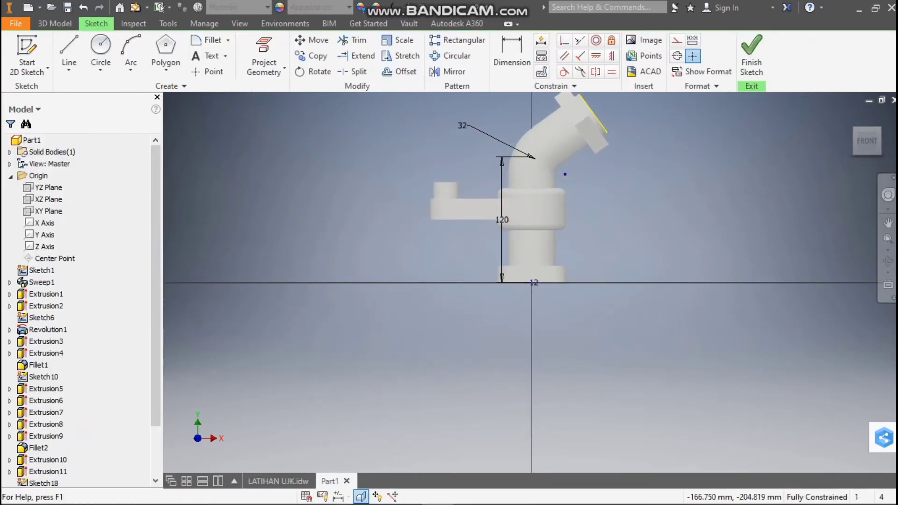
key(F7)
scroll(525, 288, up, 5)
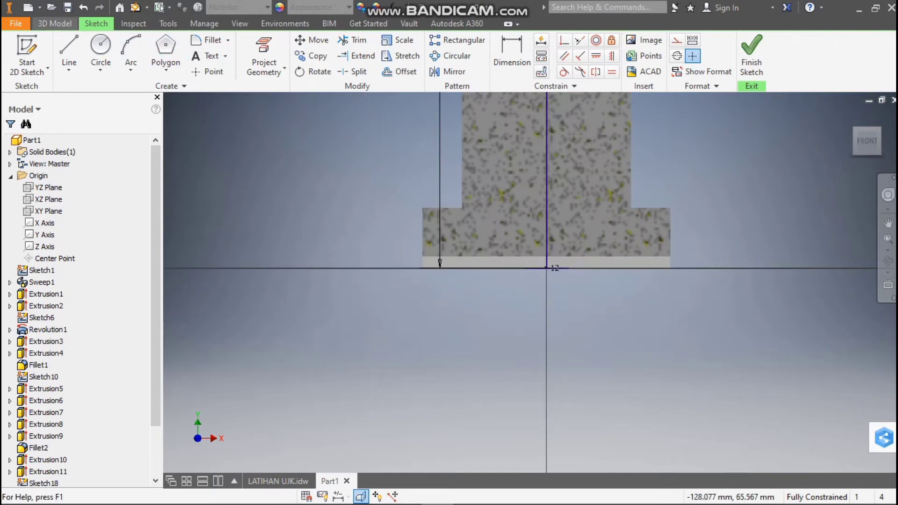
Try sweeping the 12 mm circle along the bent centreline path with the Join operation, and undo it
click(55, 23)
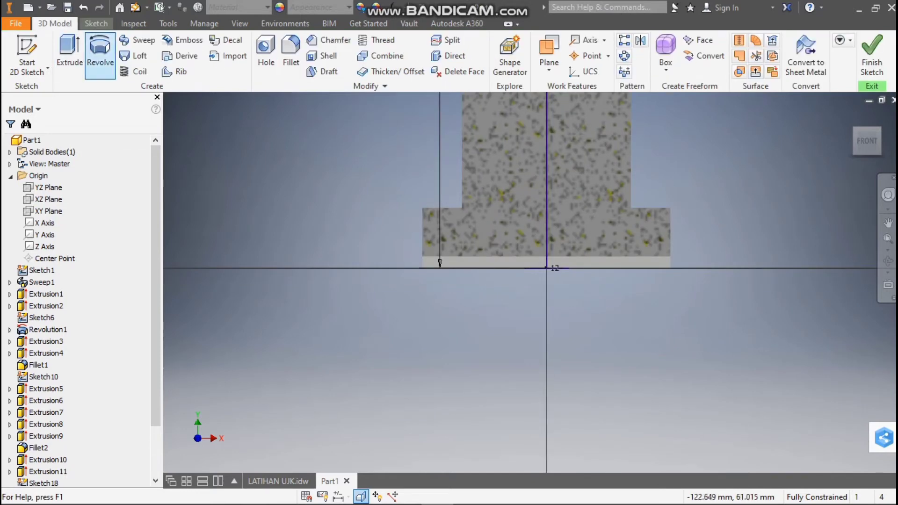
click(137, 40)
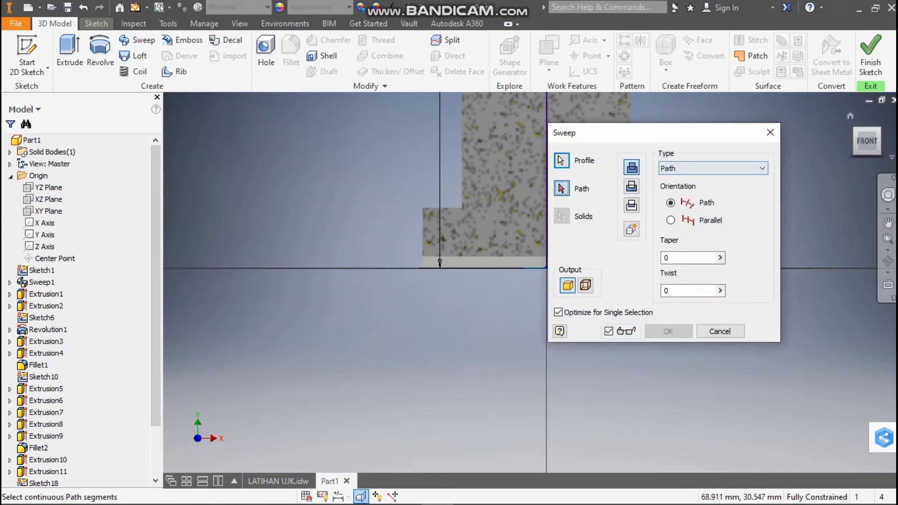
drag(595, 139, 302, 184)
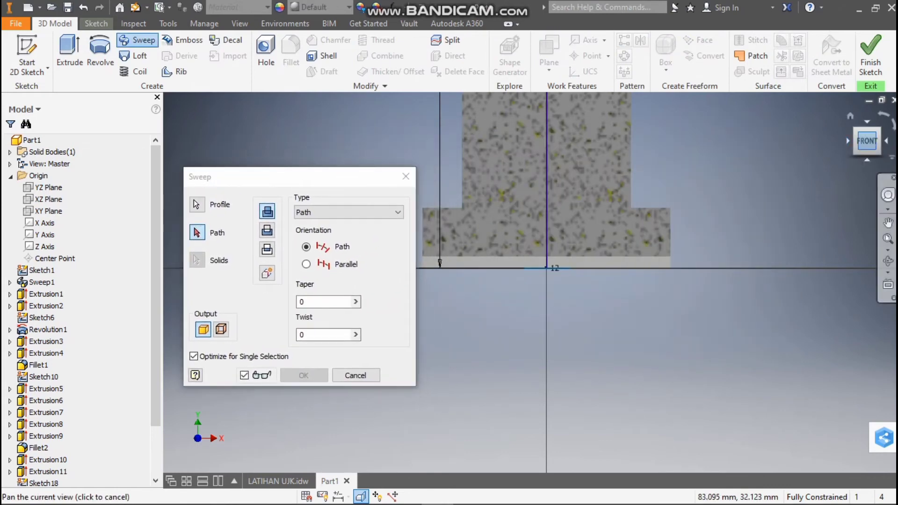
drag(866, 141, 868, 122)
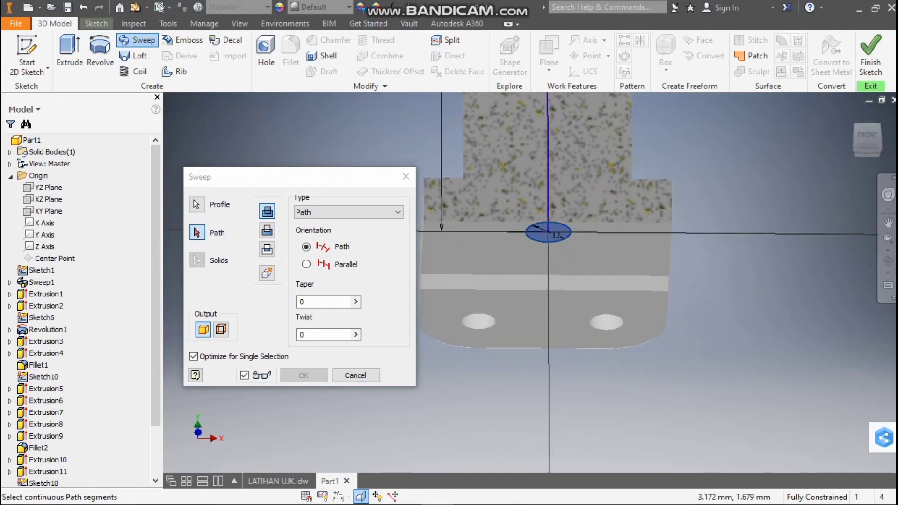
click(548, 204)
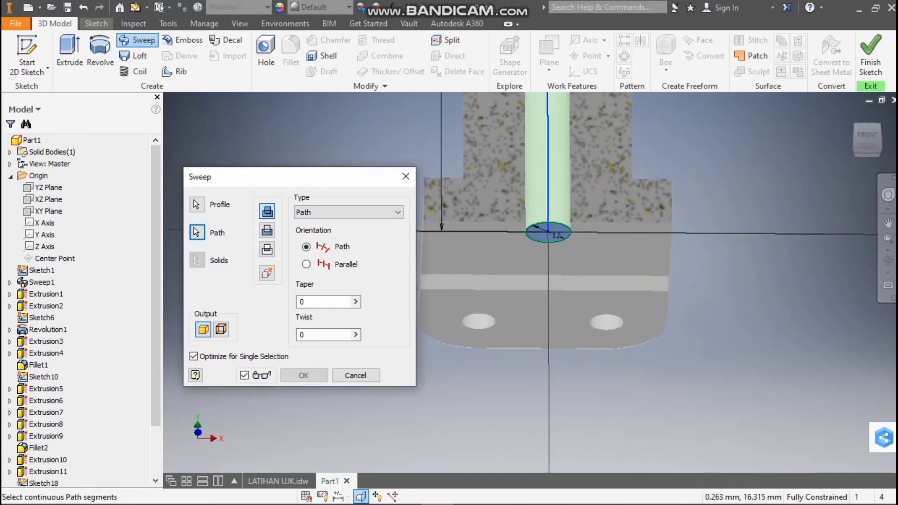
scroll(833, 223, down, 10)
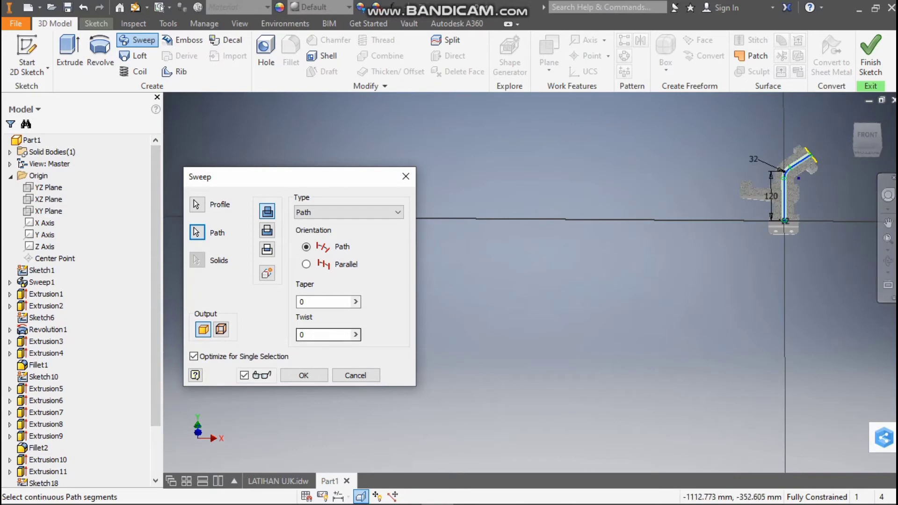
click(304, 375)
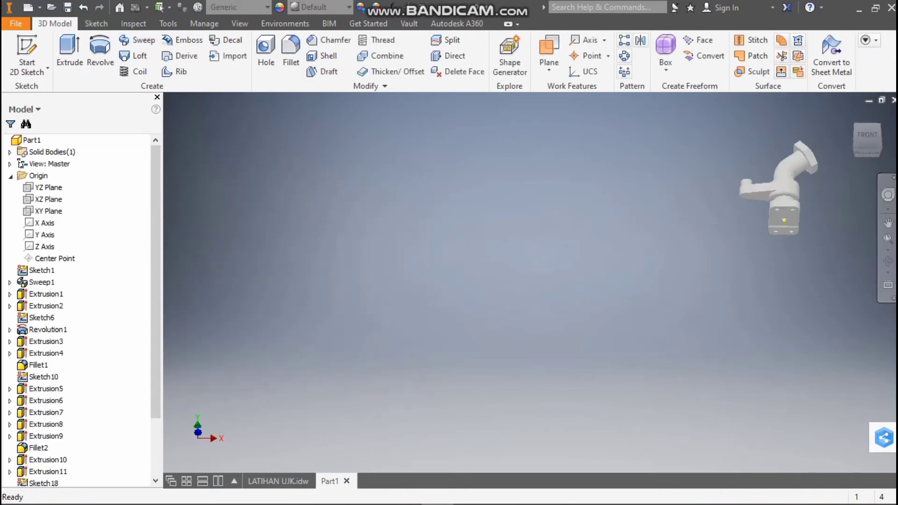
scroll(817, 217, up, 4)
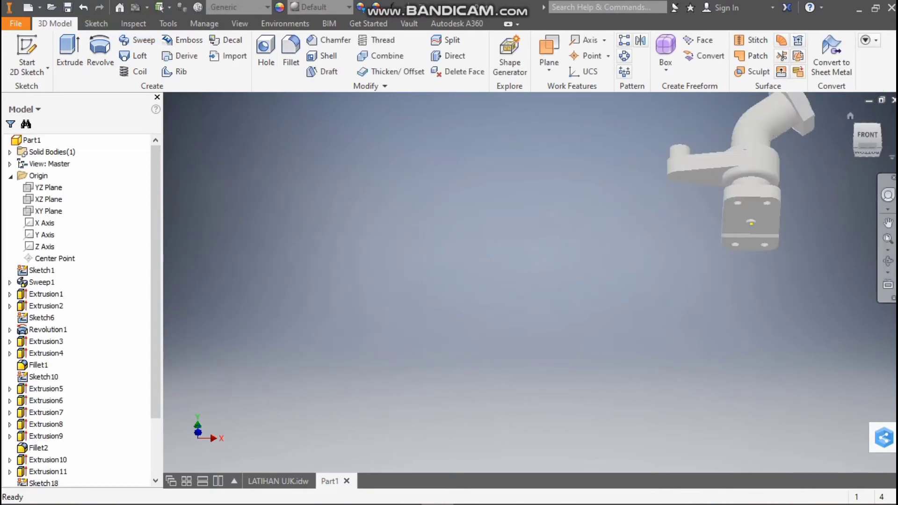
key(ctrl+z)
key(ctrl+z)
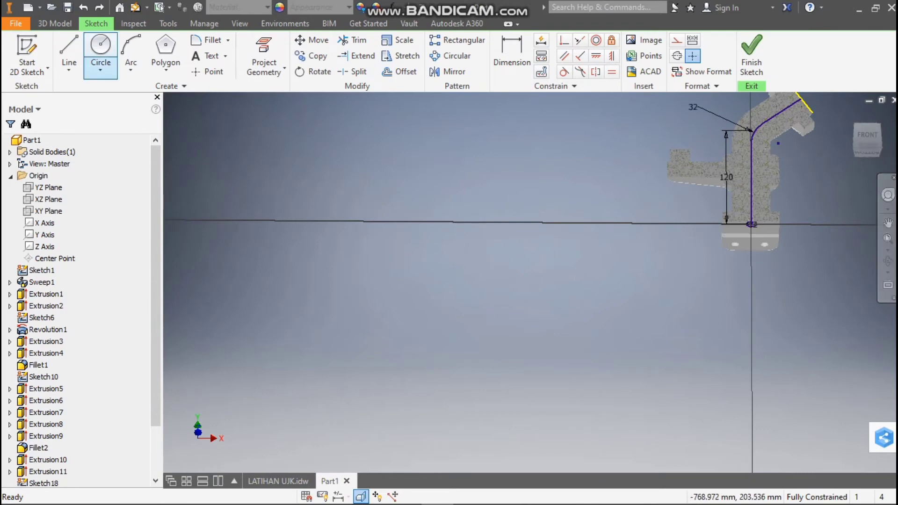
click(55, 23)
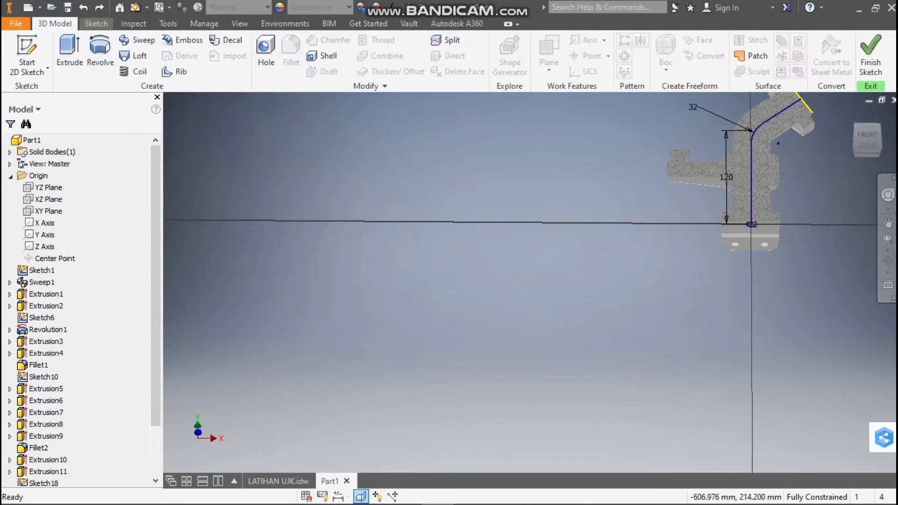
click(96, 23)
click(57, 24)
click(137, 40)
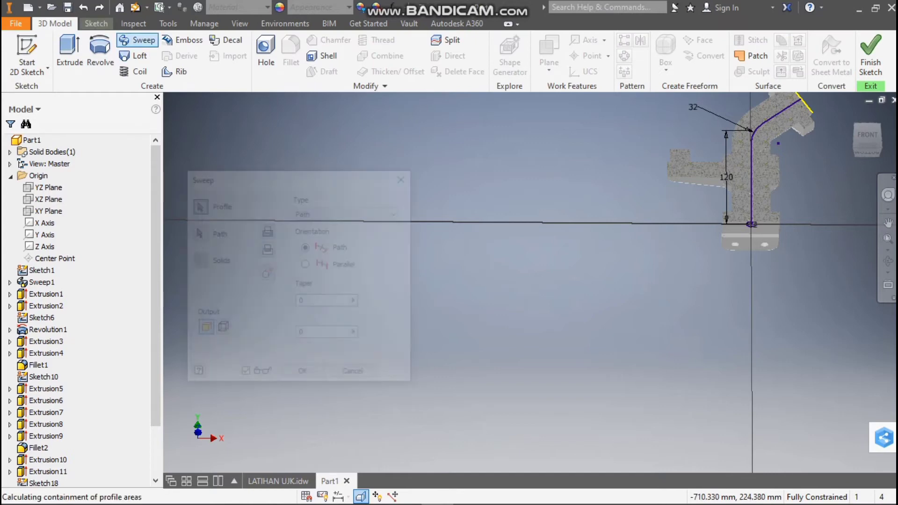
scroll(762, 227, down, 3)
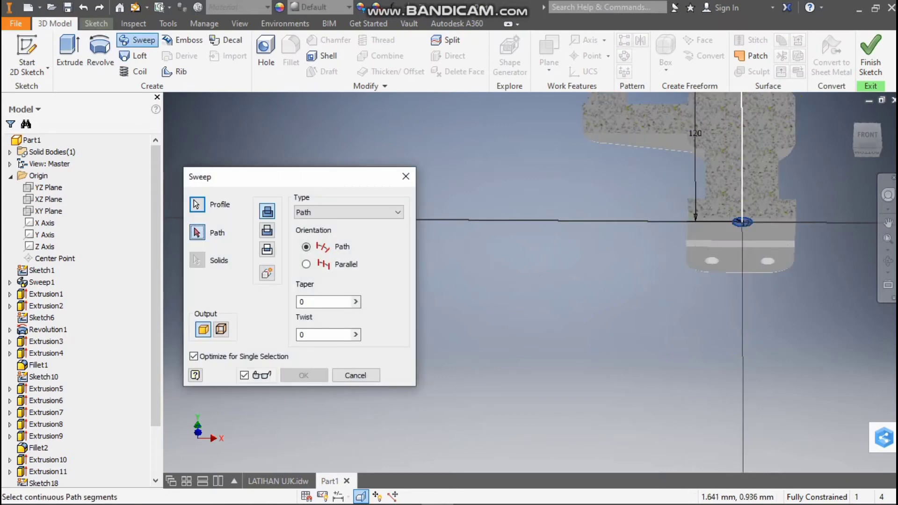
click(742, 183)
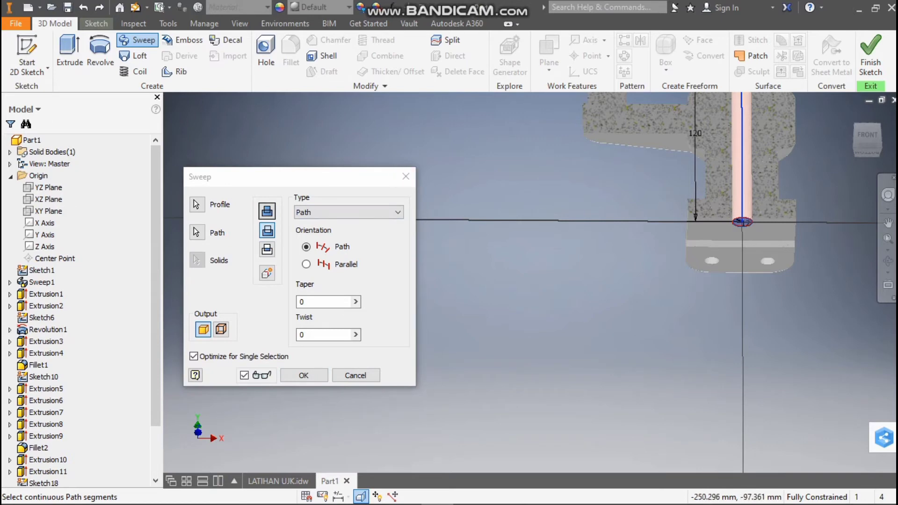
click(406, 177)
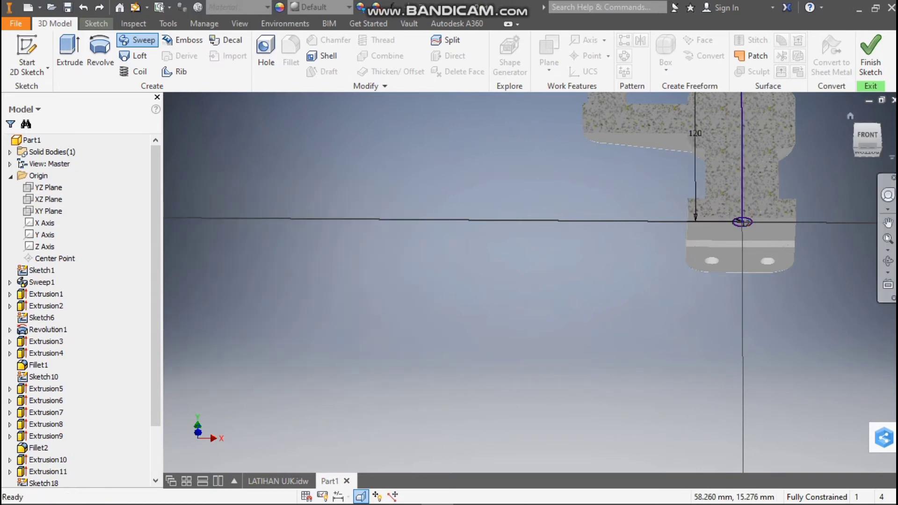
Sweep the 12 mm circle along the bent path with the Cut operation to bore through the fitting
click(137, 40)
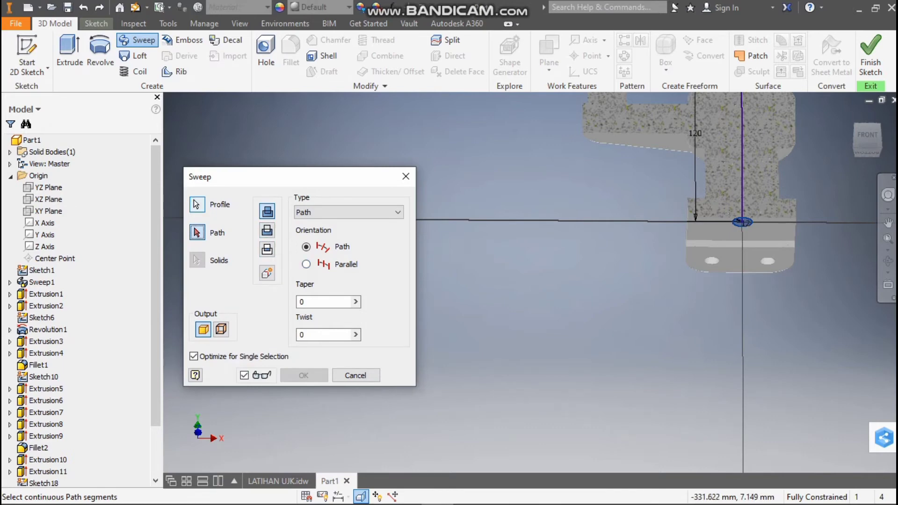
click(197, 205)
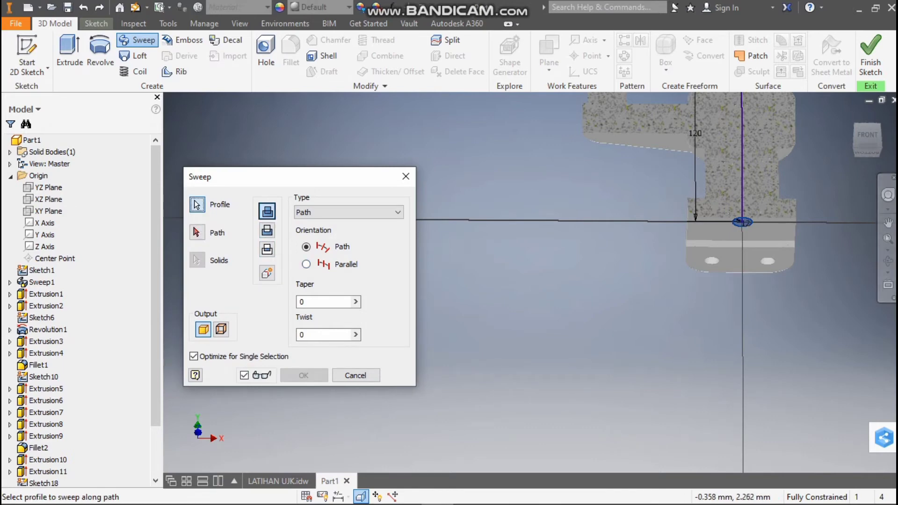
click(197, 233)
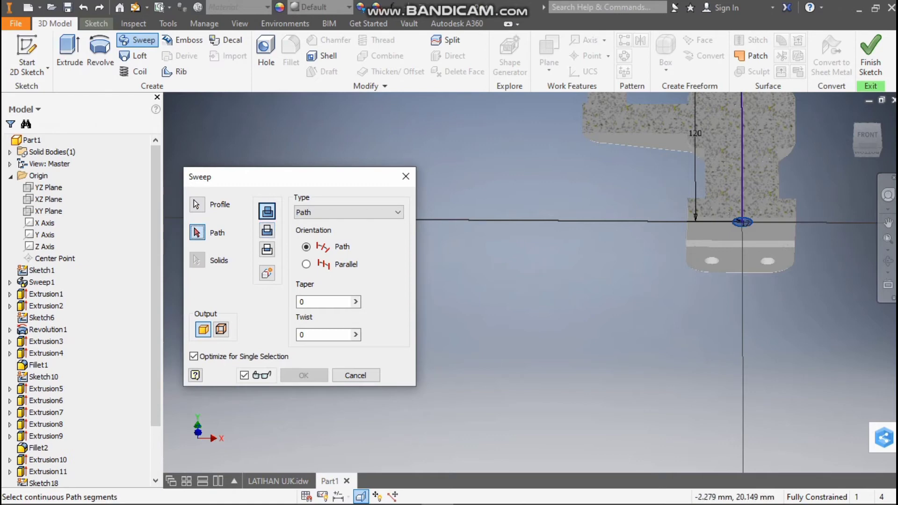
click(742, 159)
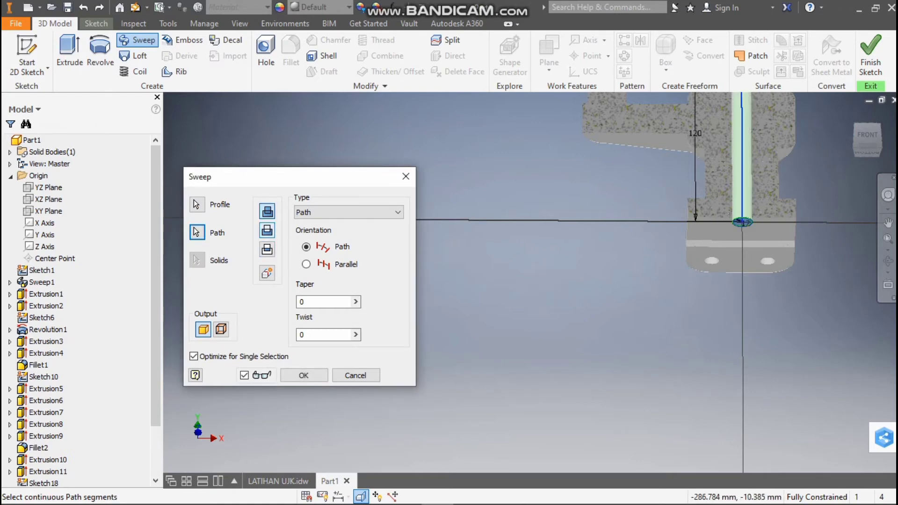
click(304, 375)
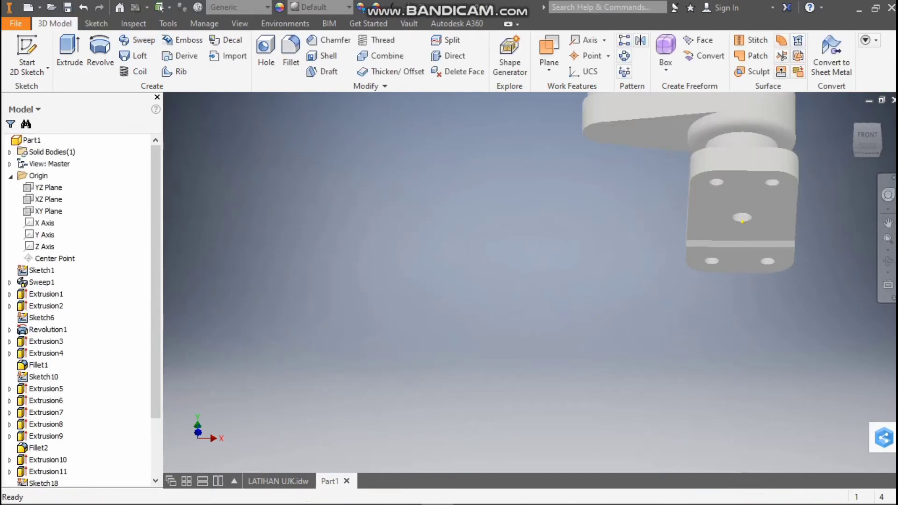
Inspect the finished bore opening in the hexagonal flange from an isometric view
click(867, 128)
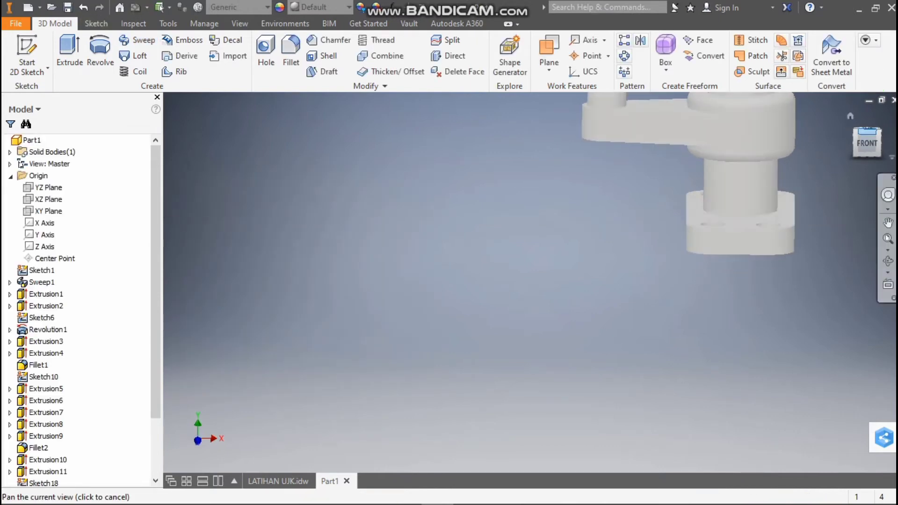
scroll(868, 131, up, 5)
drag(879, 136, 866, 139)
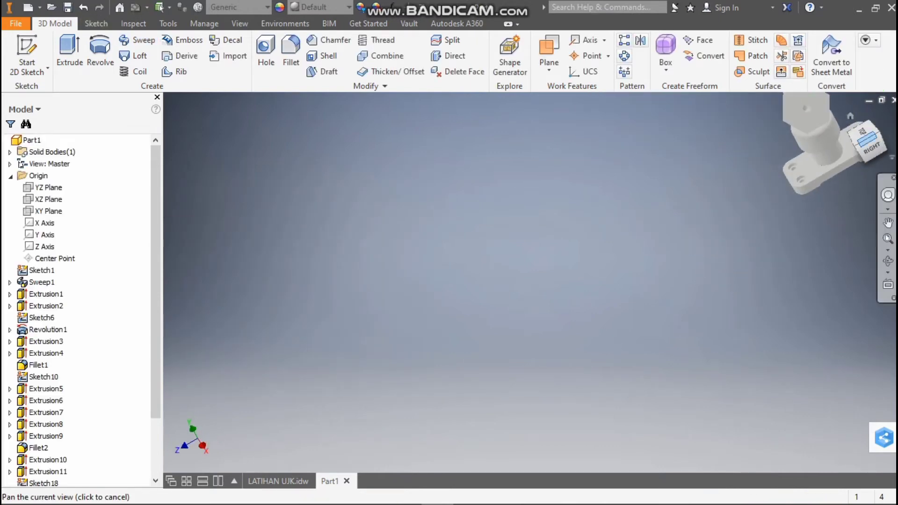
scroll(867, 141, up, 1)
click(858, 145)
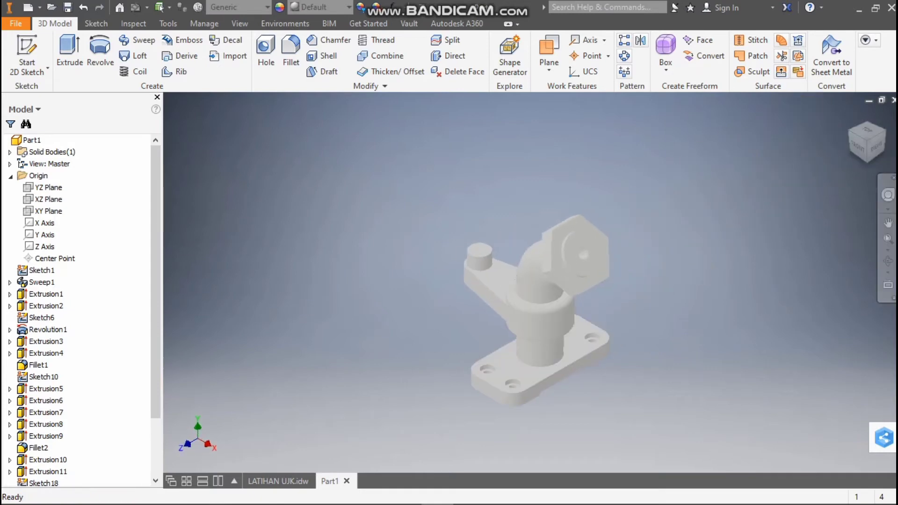
click(857, 146)
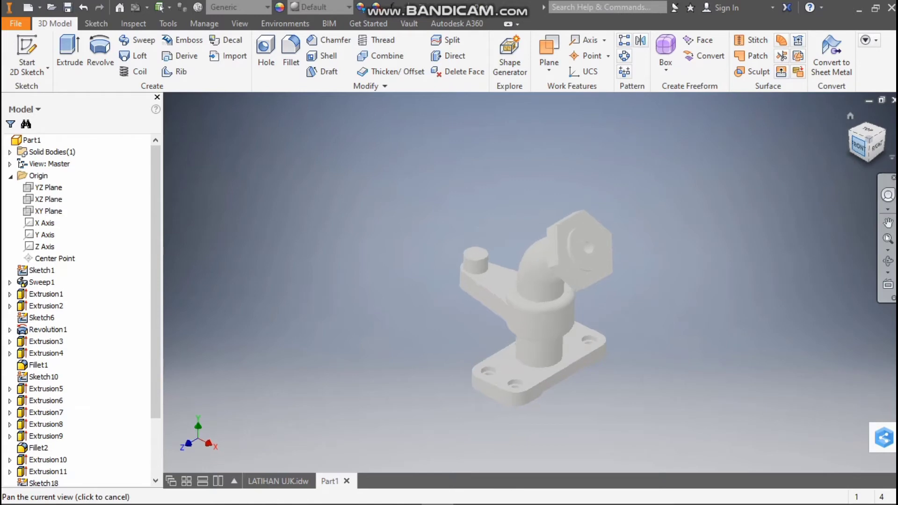
Switch to the LATIHAN UJK drawing and examine section A-A for the internal cavity dimensions around the angled pipe end
click(278, 481)
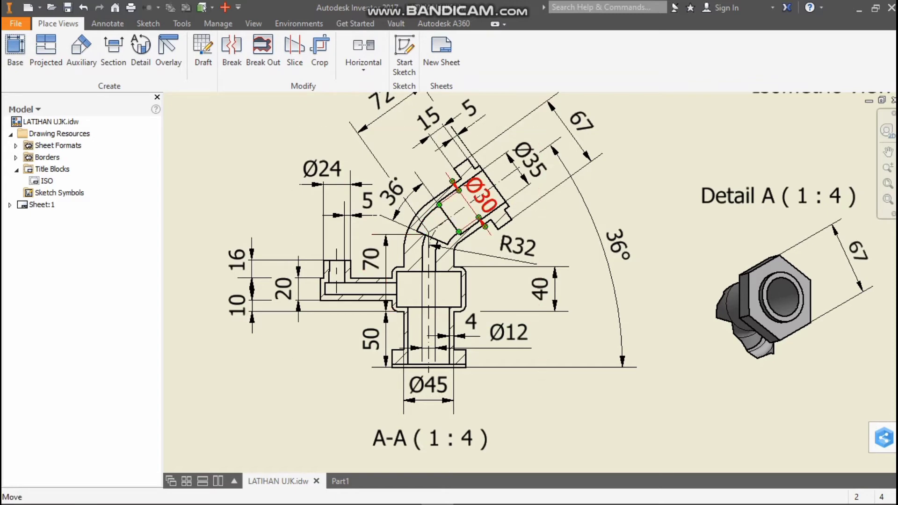
mouse_move(482, 217)
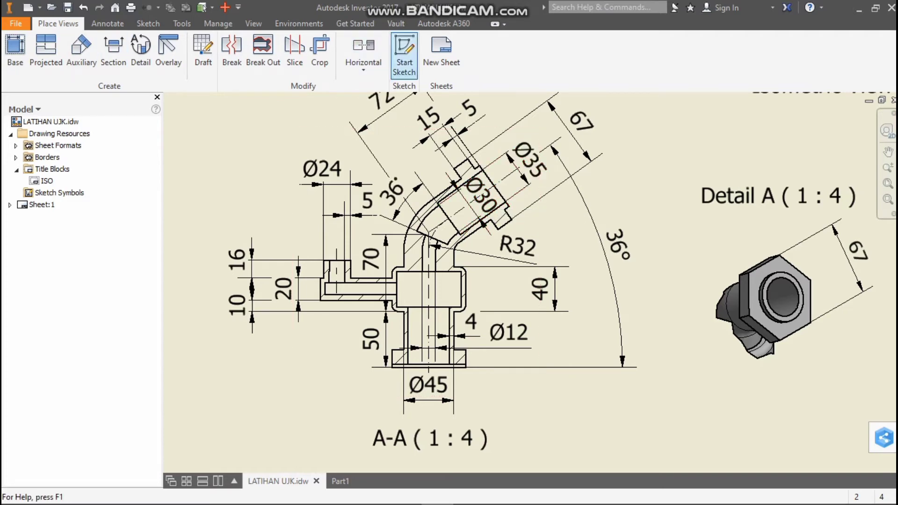
scroll(532, 203, up, 4)
scroll(508, 183, down, 5)
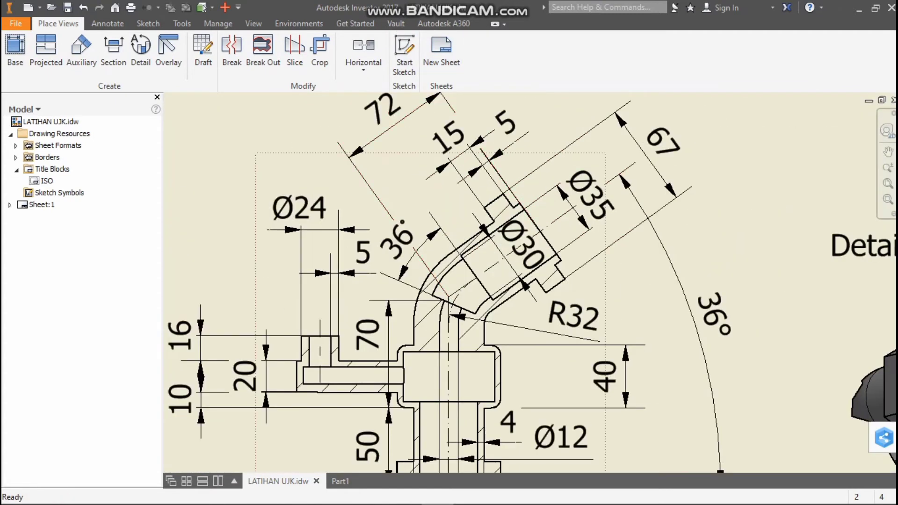
scroll(548, 267, up, 4)
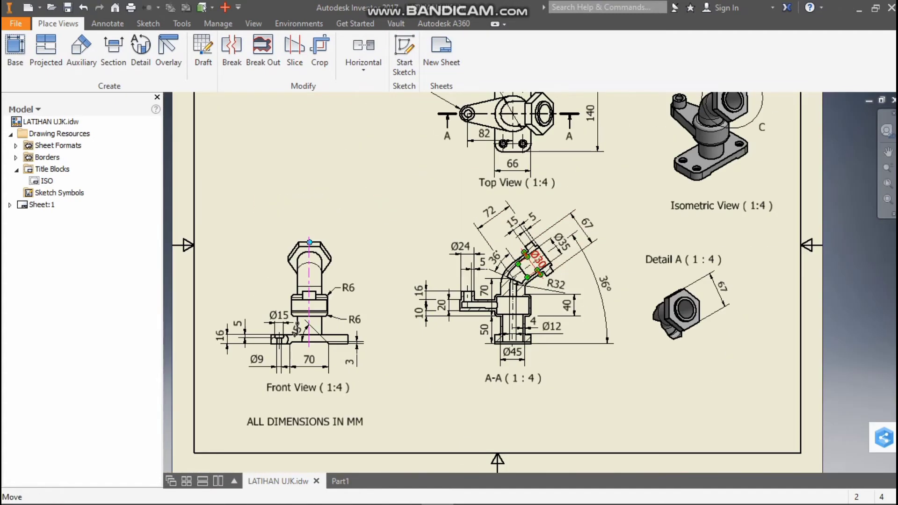
scroll(541, 266, down, 5)
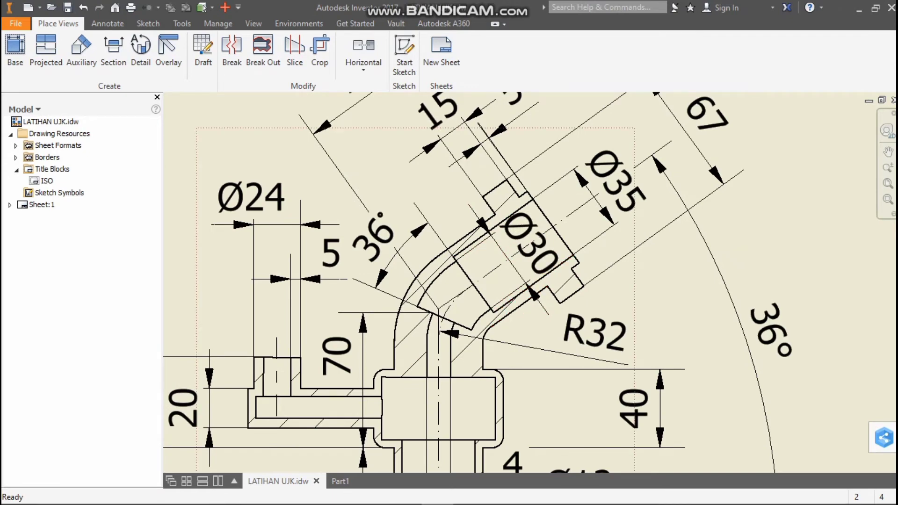
scroll(474, 262, up, 3)
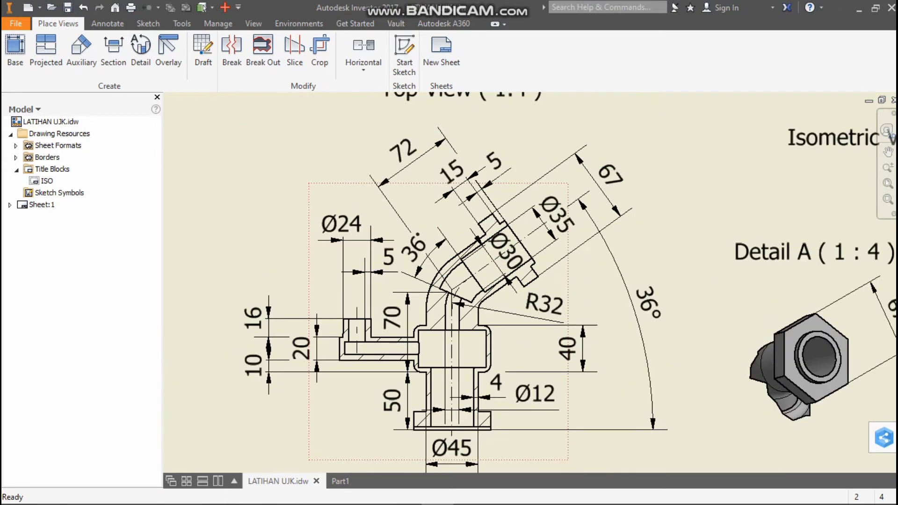
scroll(472, 262, down, 3)
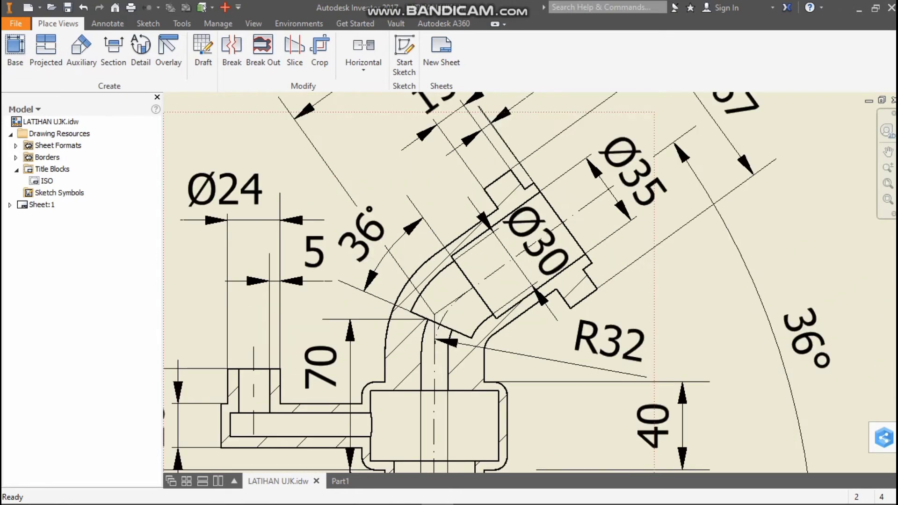
scroll(477, 260, up, 3)
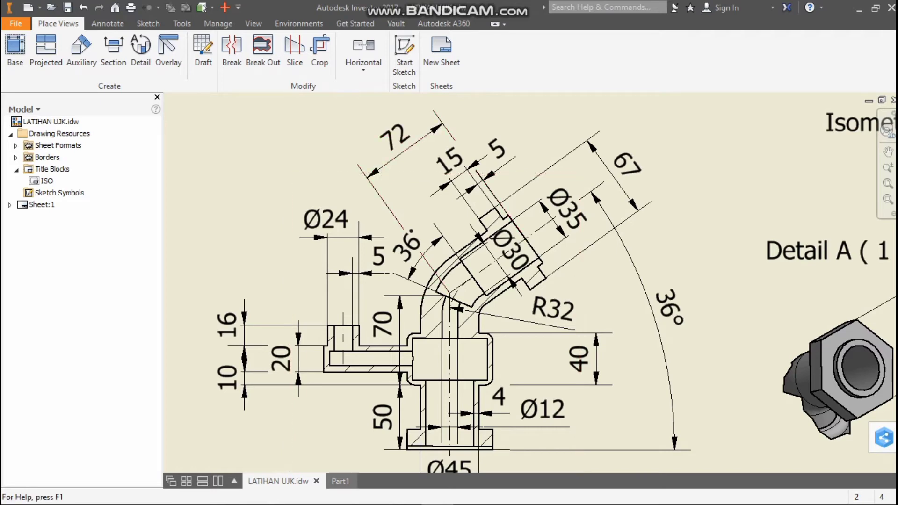
Return to Part1, start a sketch on the XY plane, and slice the model graphics at the sketch plane
click(340, 481)
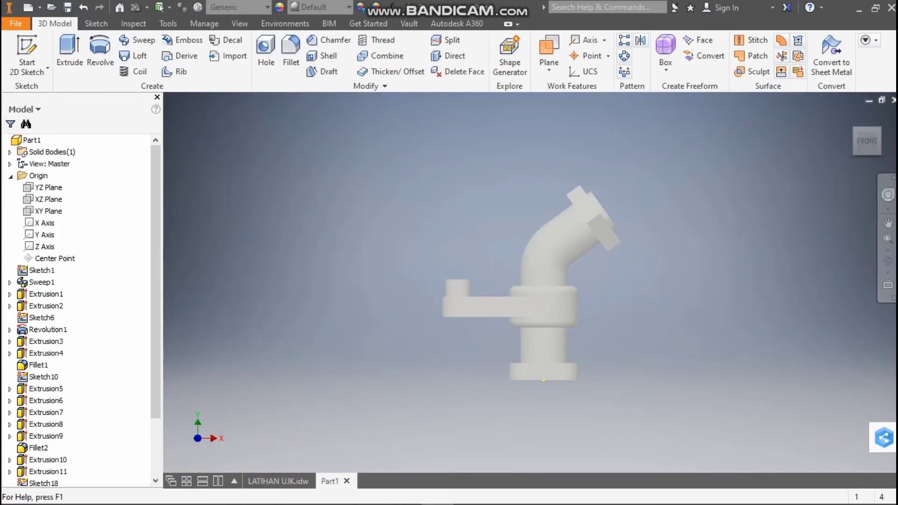
scroll(533, 379, up, 5)
scroll(503, 407, down, 5)
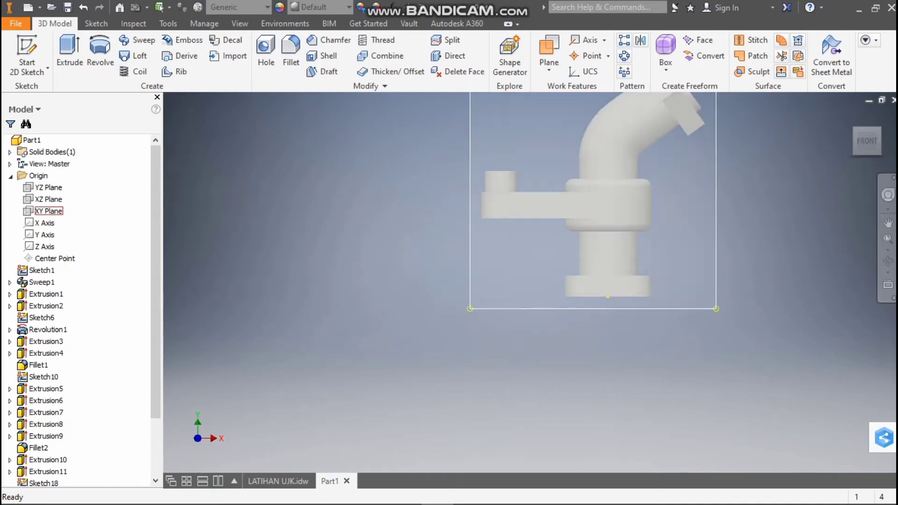
click(49, 211)
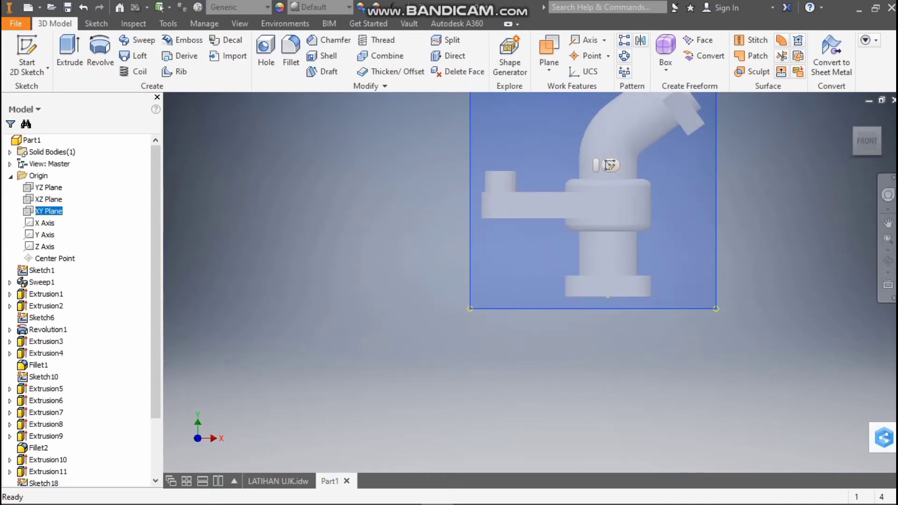
click(610, 164)
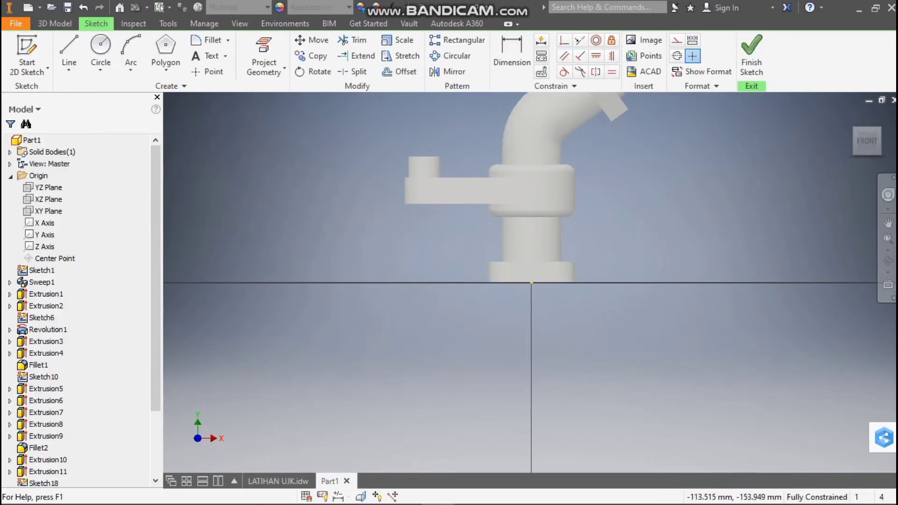
click(361, 496)
scroll(546, 251, up, 7)
scroll(552, 213, down, 6)
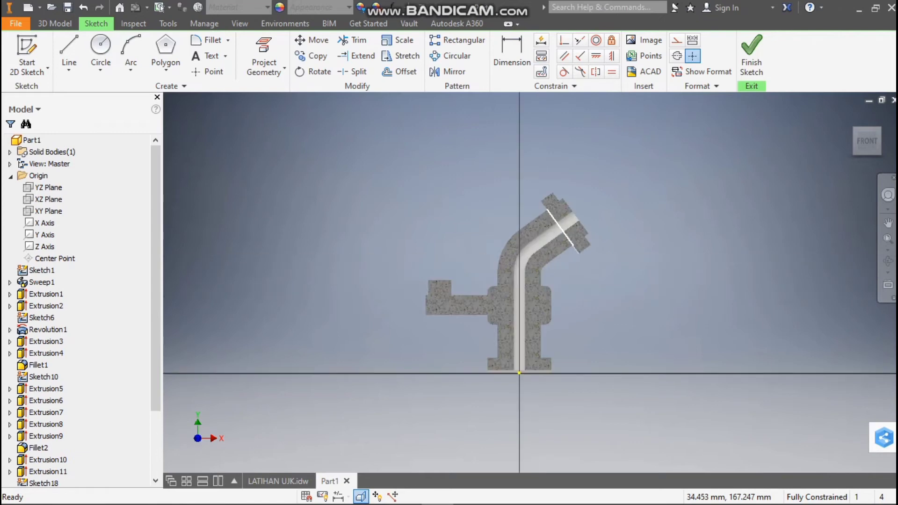
scroll(559, 244, down, 3)
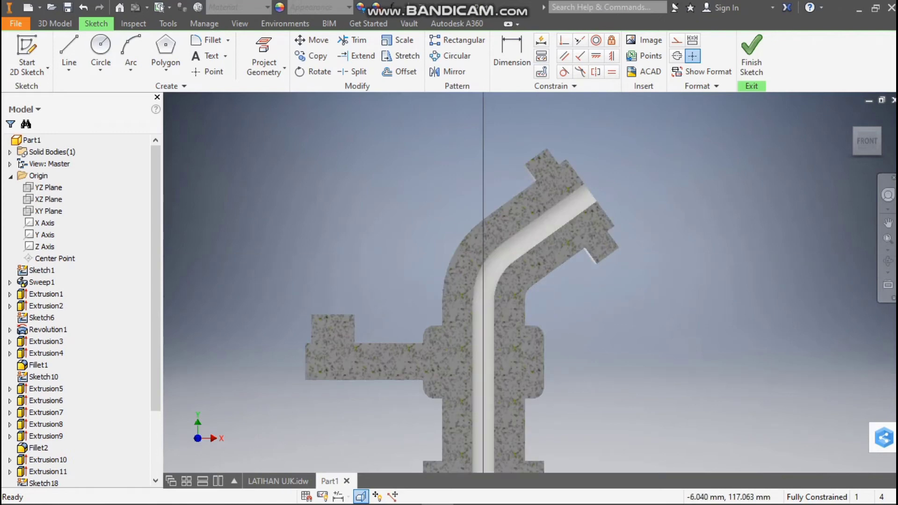
Draw a line from the centre point of the bore's bend arc across the pipe bend
key(l)
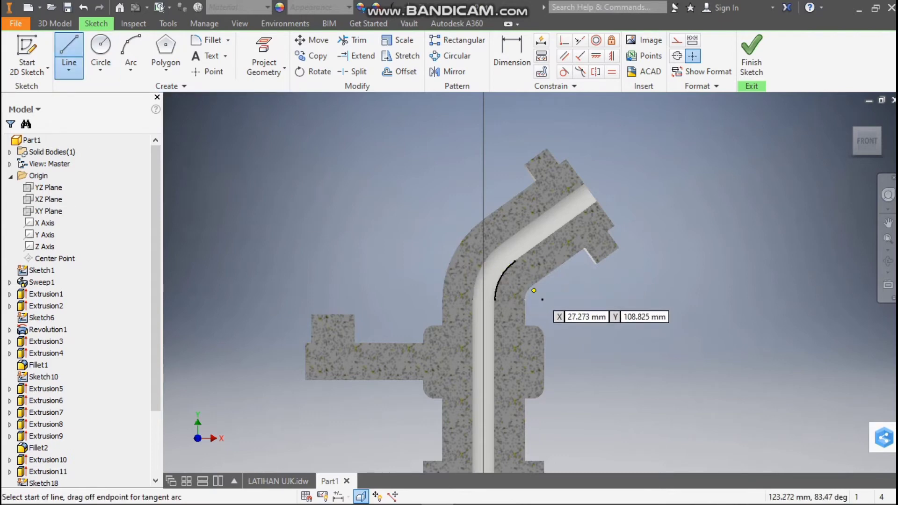
click(542, 299)
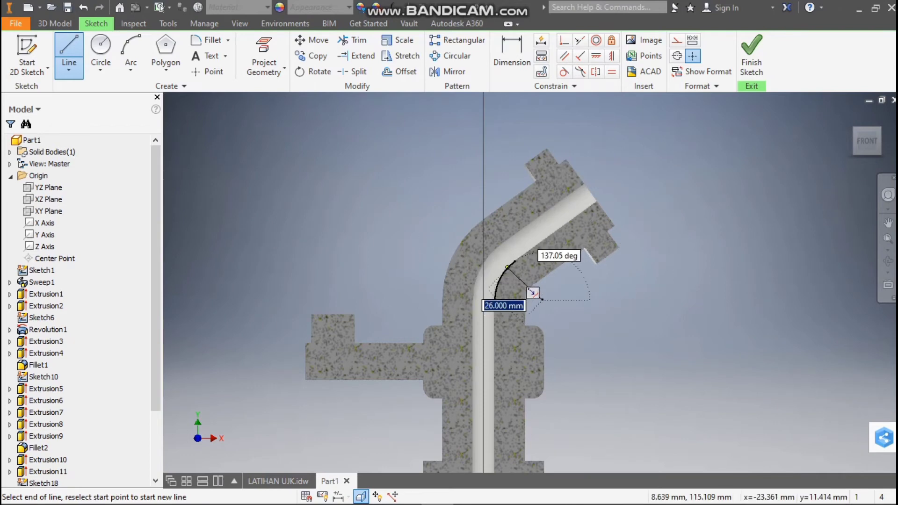
click(495, 300)
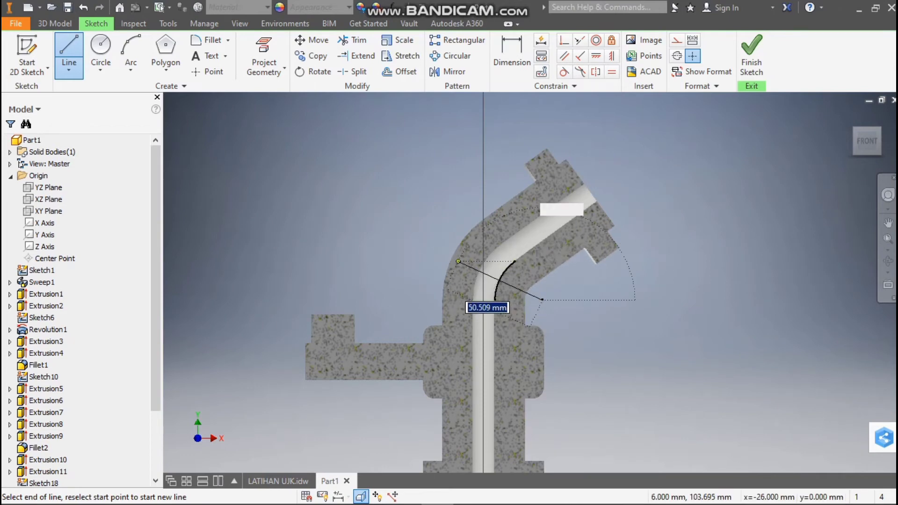
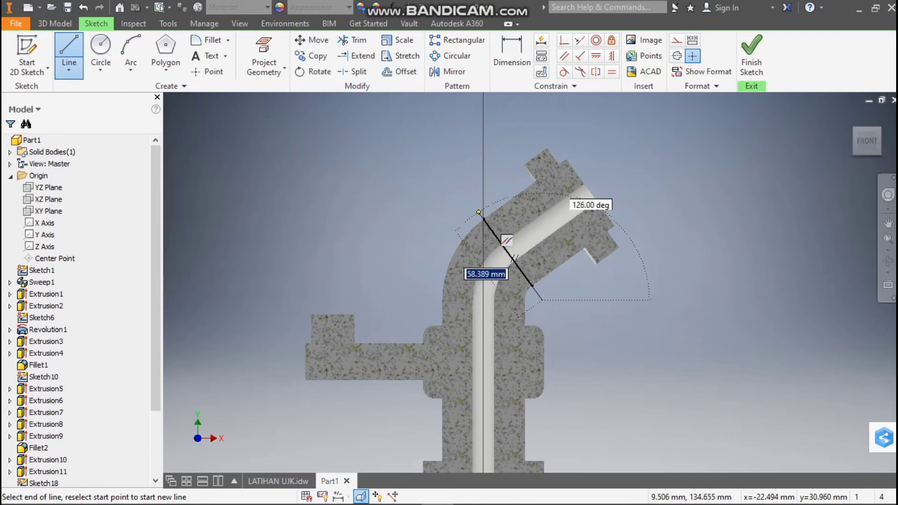
Finish the line across the pipe bend and draw a second line about 81 mm long from the same arc centre point across the bend
click(482, 217)
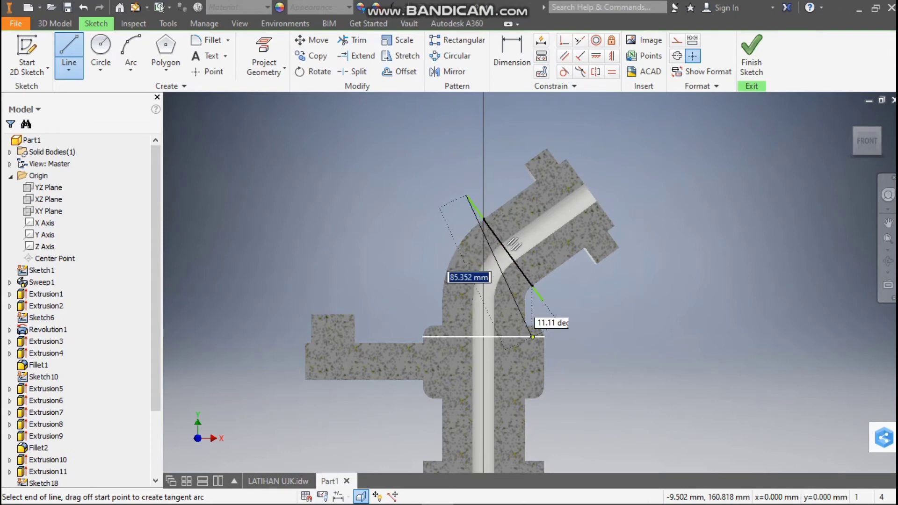
key(Escape)
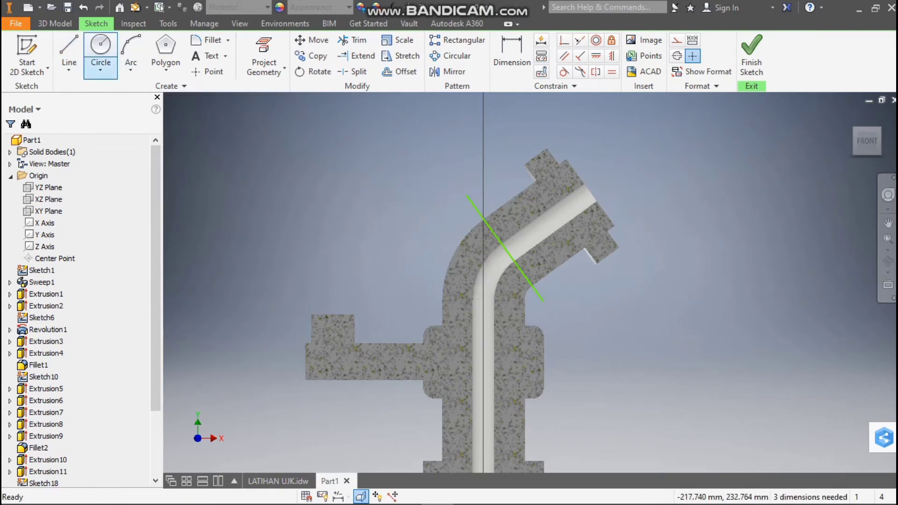
click(68, 47)
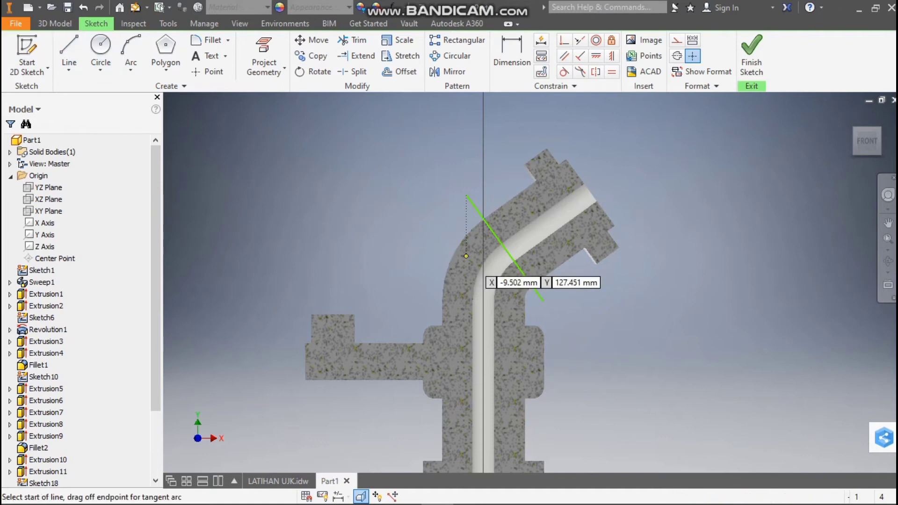
click(543, 300)
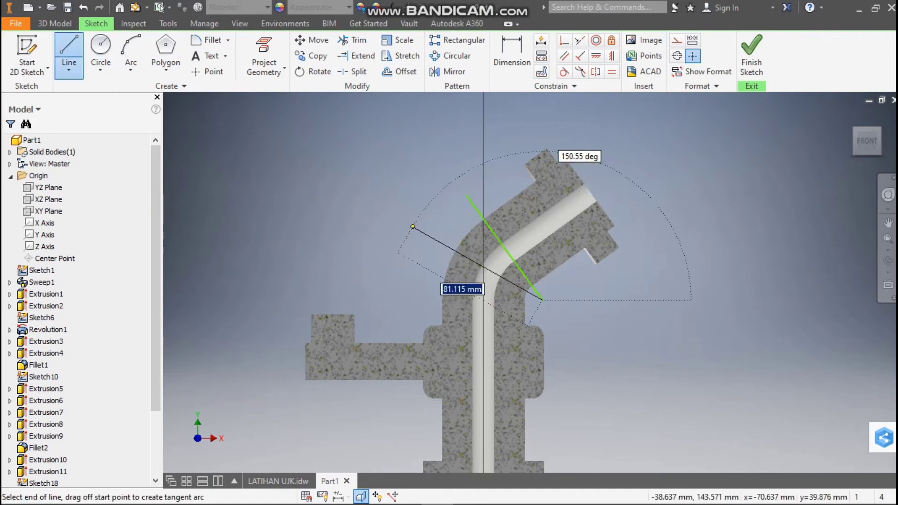
click(412, 226)
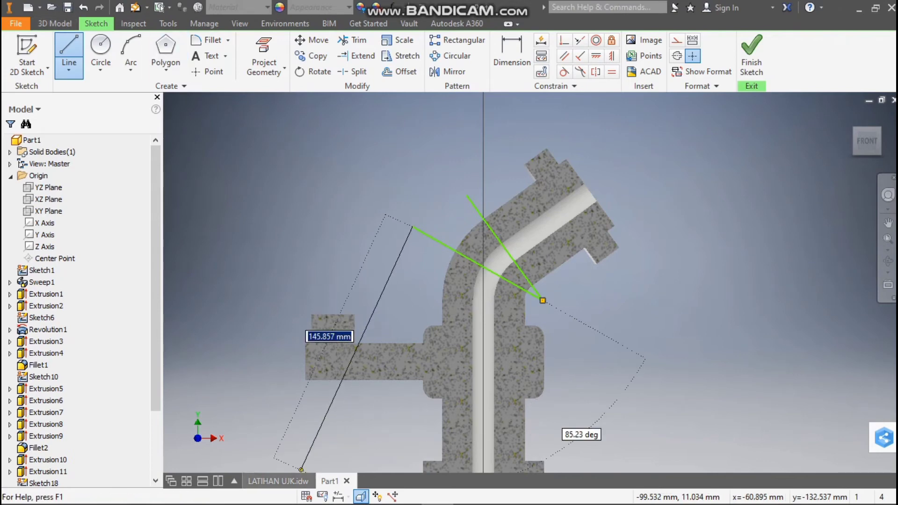
Check the bend angle in the LATIHAN UJK drawing, return to Part1, and dimension the angle between the two lines as 36 degrees
click(277, 481)
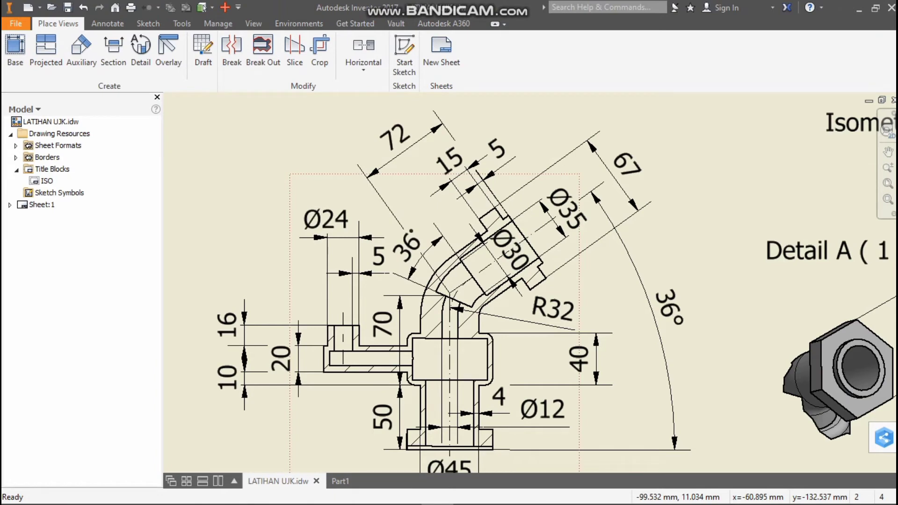
click(340, 481)
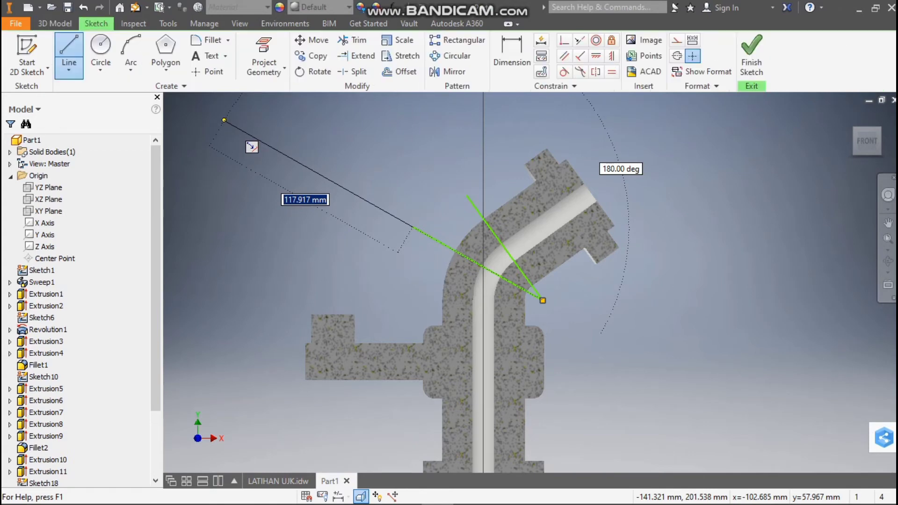
key(d)
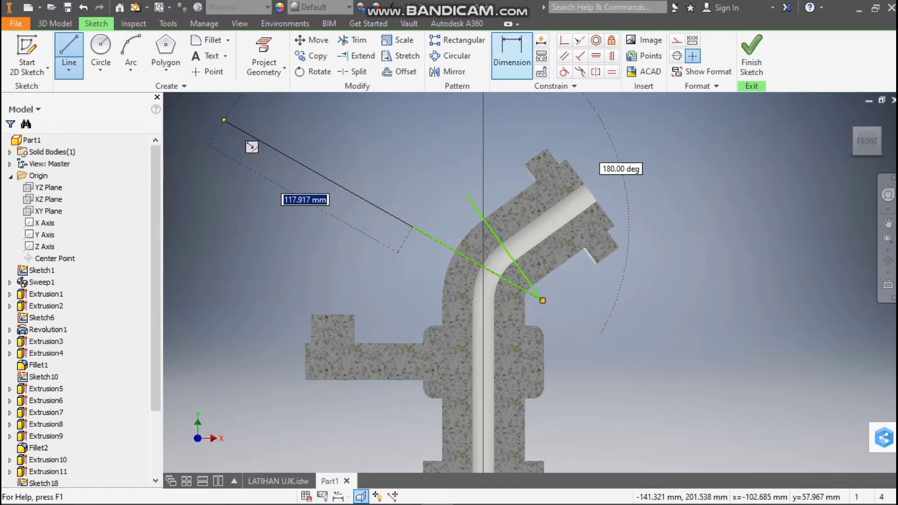
click(505, 249)
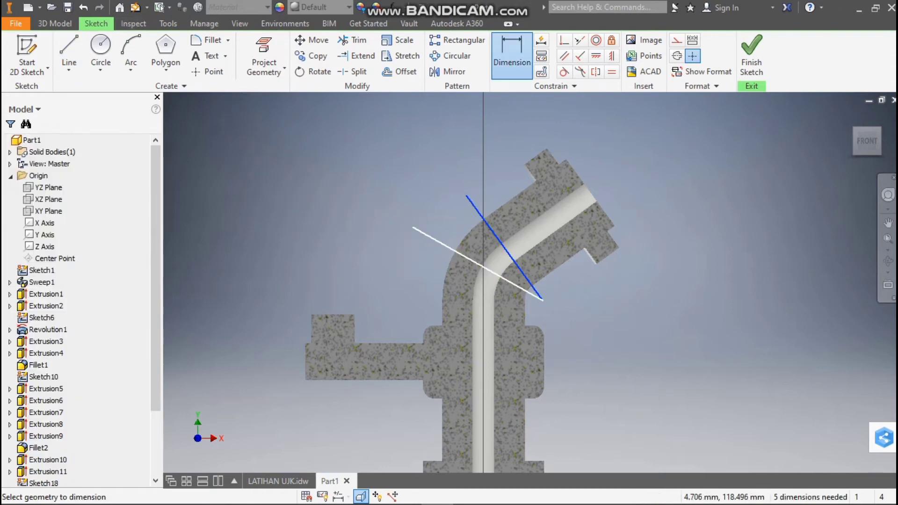
click(435, 219)
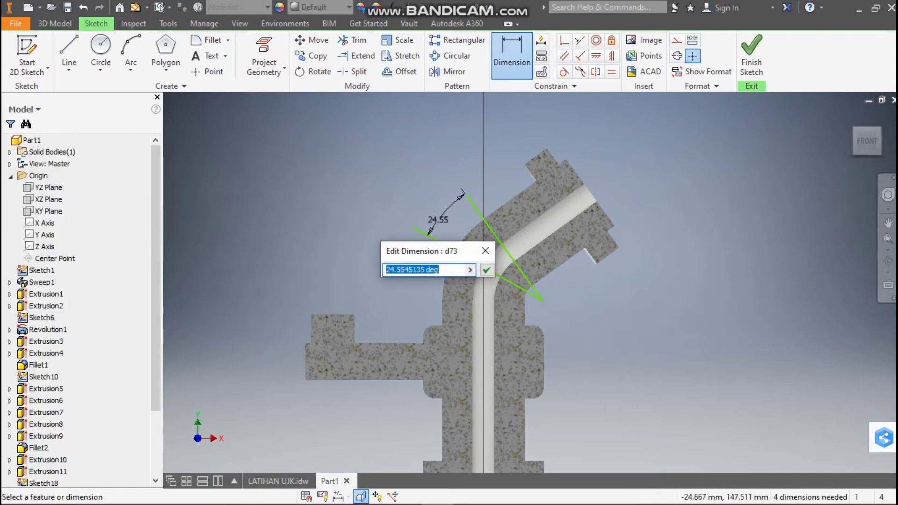
text(36)
key(Return)
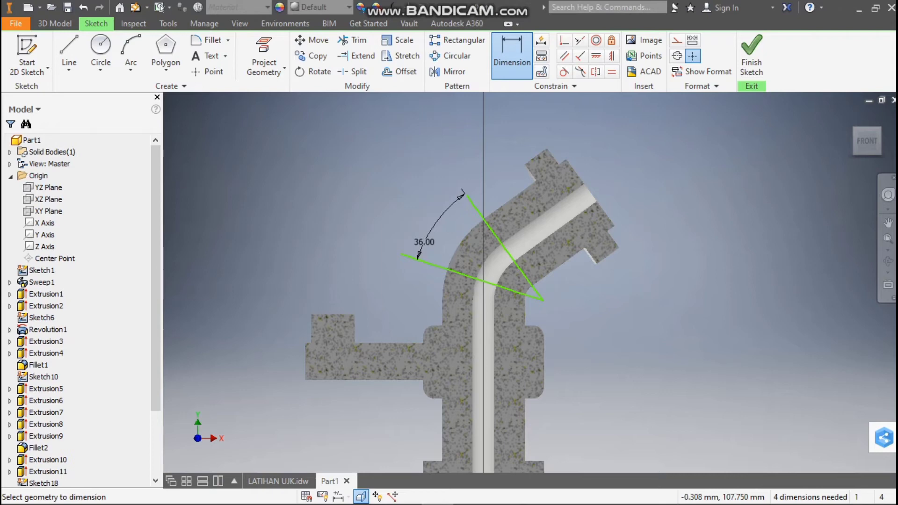
Compare the Part1 sketch with section A-A of the LATIHAN UJK drawing, examining the bore dimensions at the angled pipe end
scroll(483, 292, down, 5)
scroll(482, 292, up, 3)
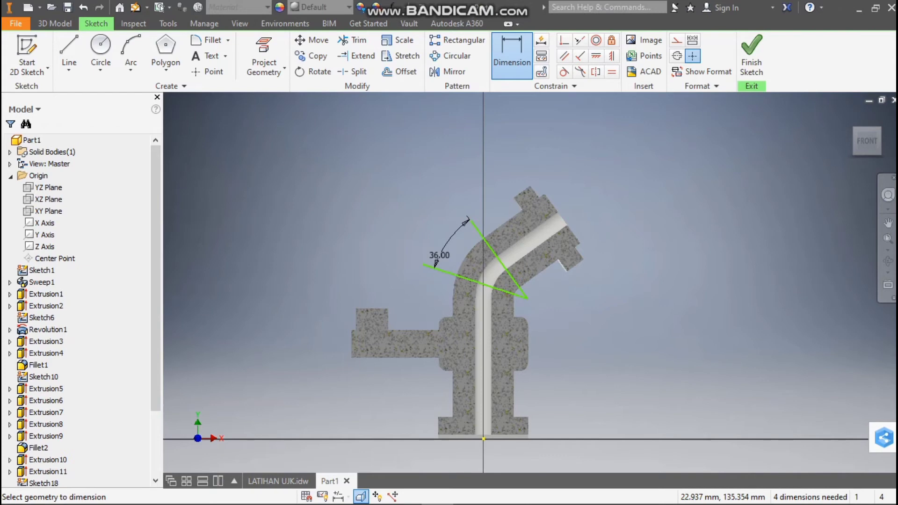
click(278, 481)
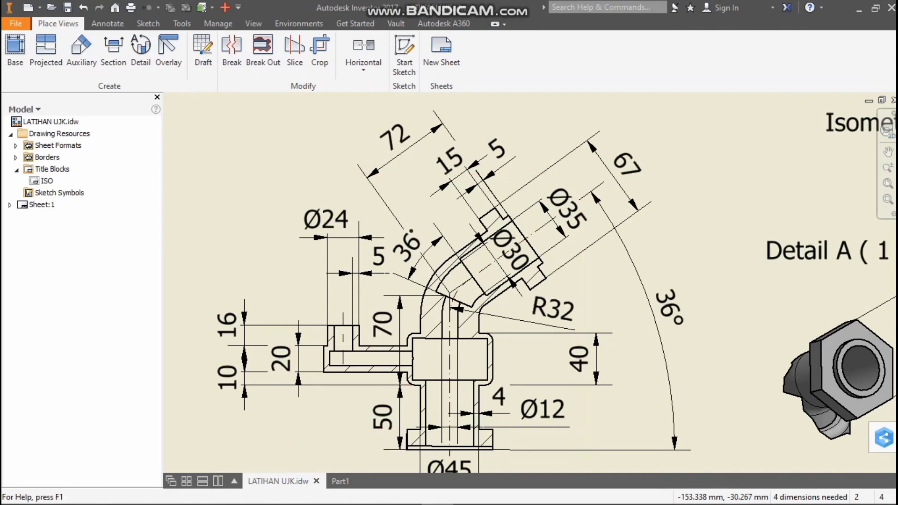
mouse_move(340, 481)
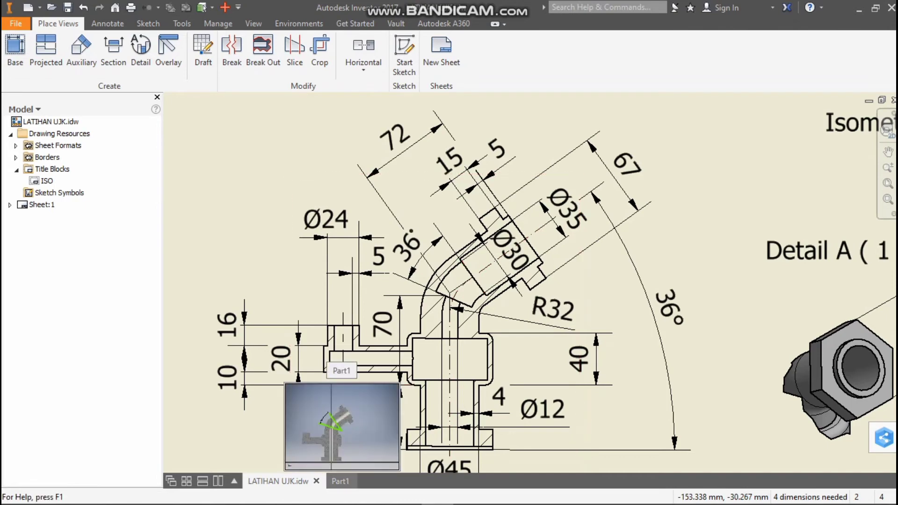
click(340, 480)
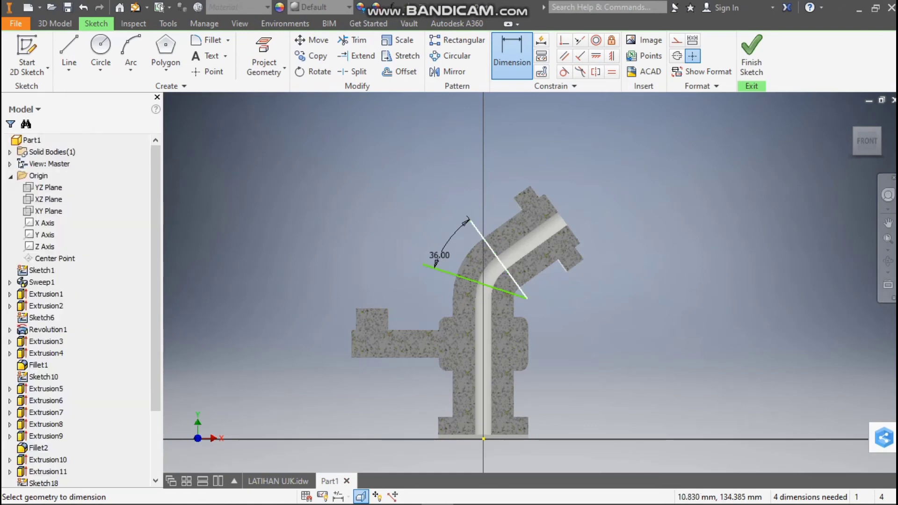
click(69, 51)
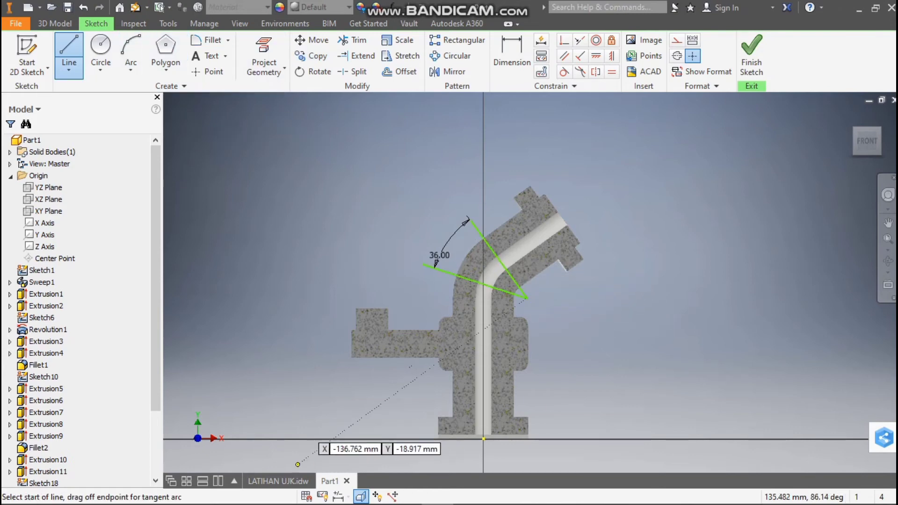
click(277, 480)
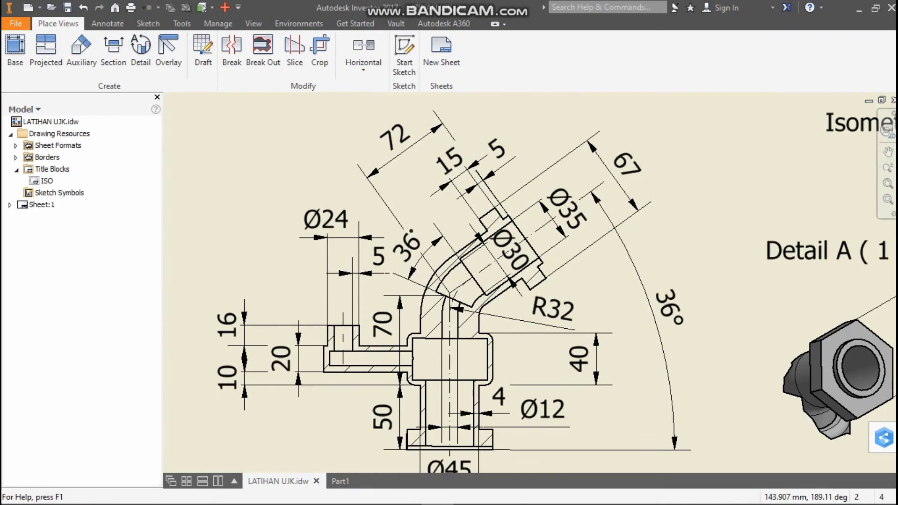
click(340, 481)
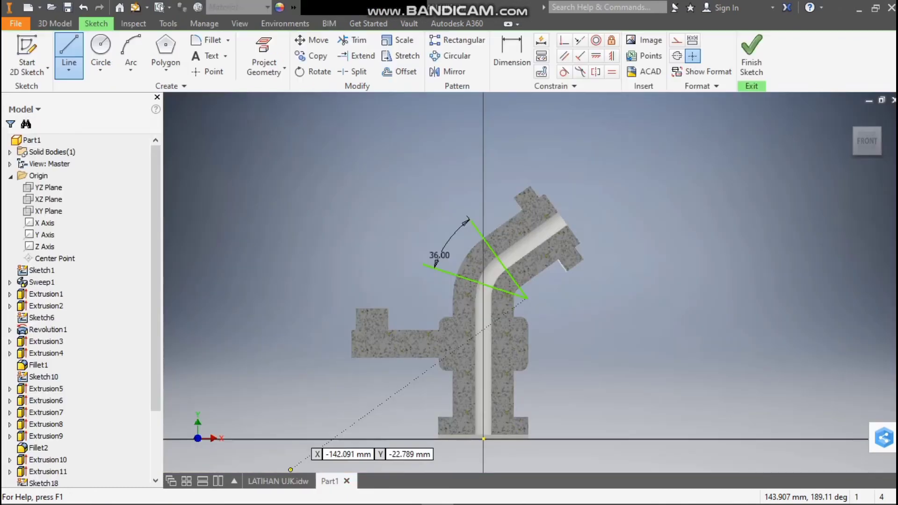
click(278, 481)
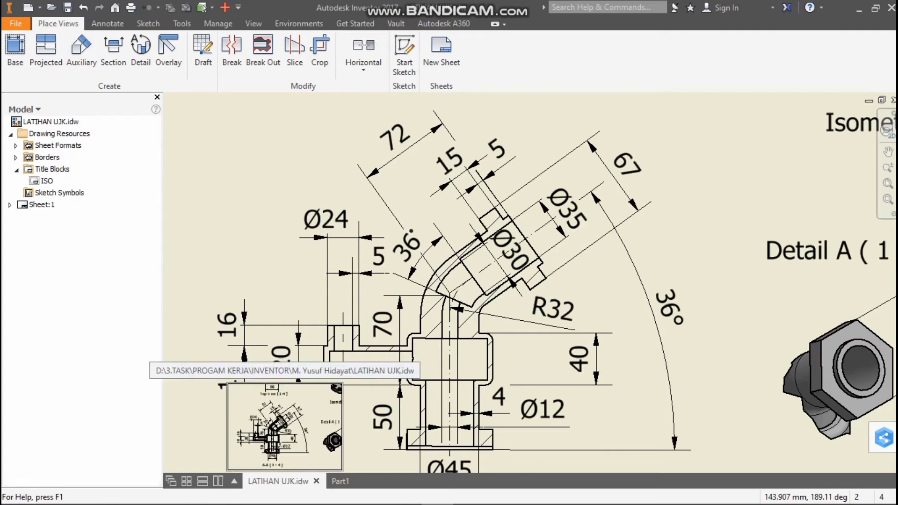
click(340, 481)
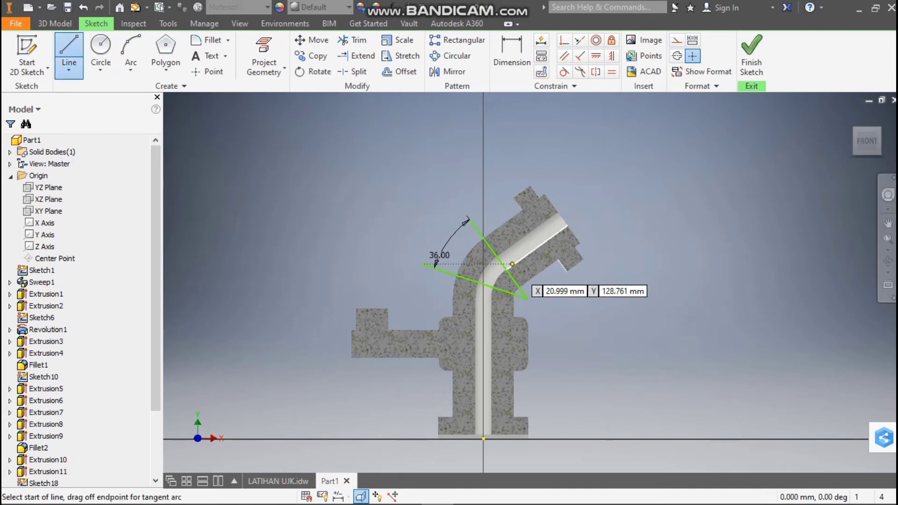
Sketch the angled bore's half-profile: a centreline about 56 mm long, a 17.5 mm (35/2) line along the end face, and a parallel line back
click(501, 261)
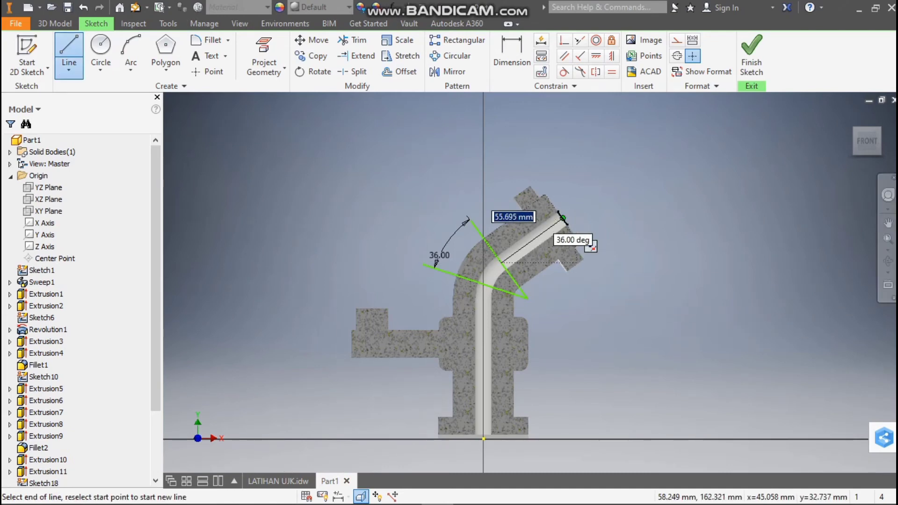
double_click(562, 219)
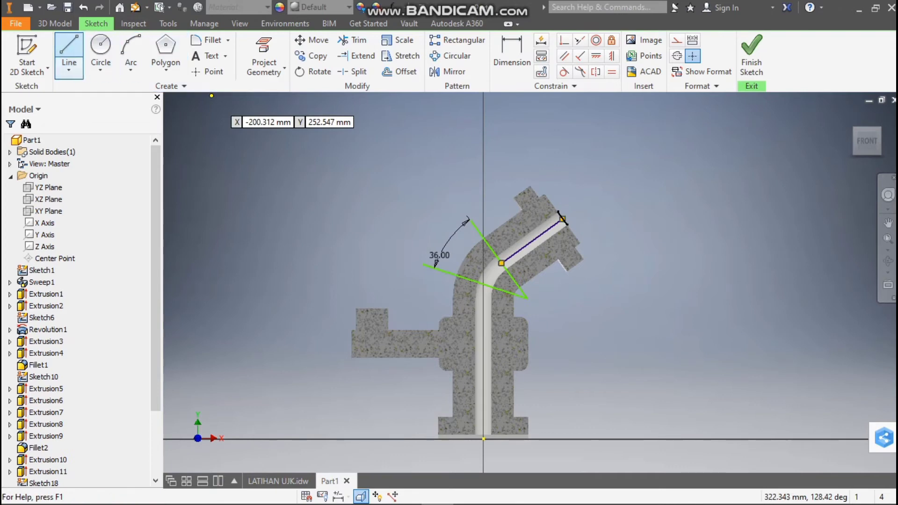
click(563, 218)
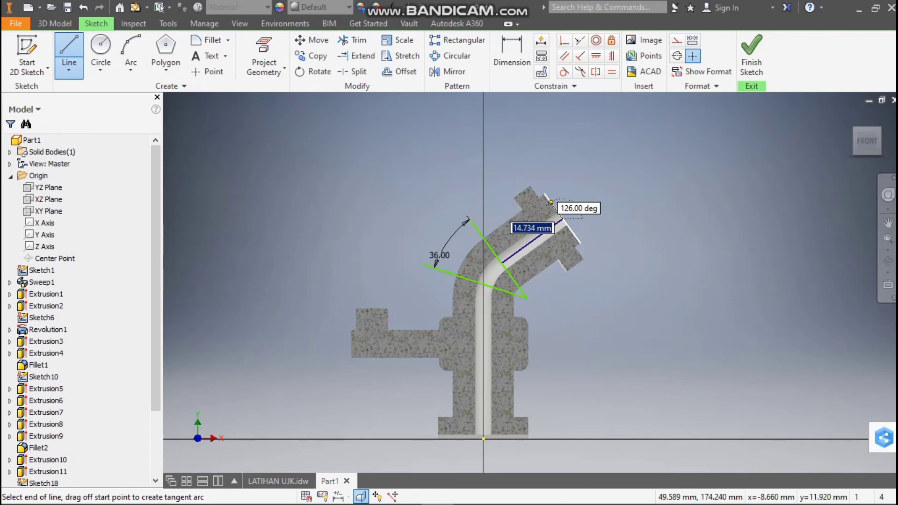
text(35/)
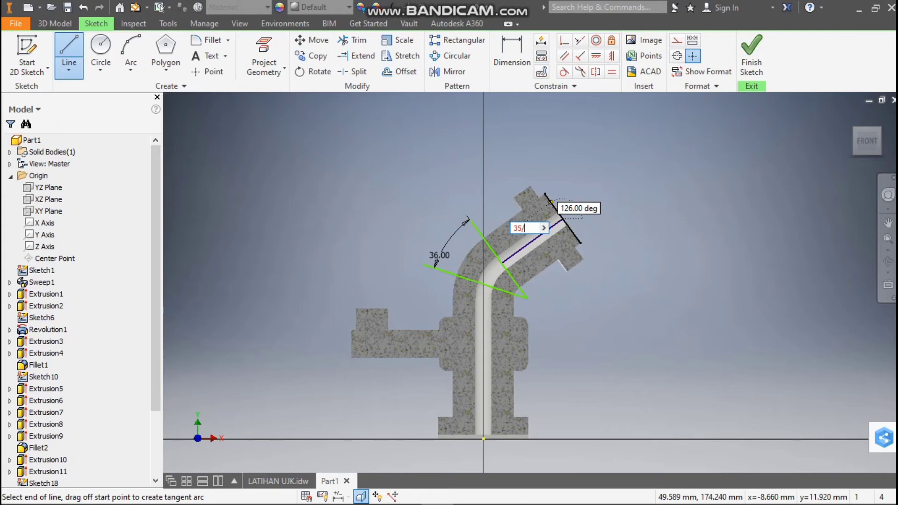
click(279, 481)
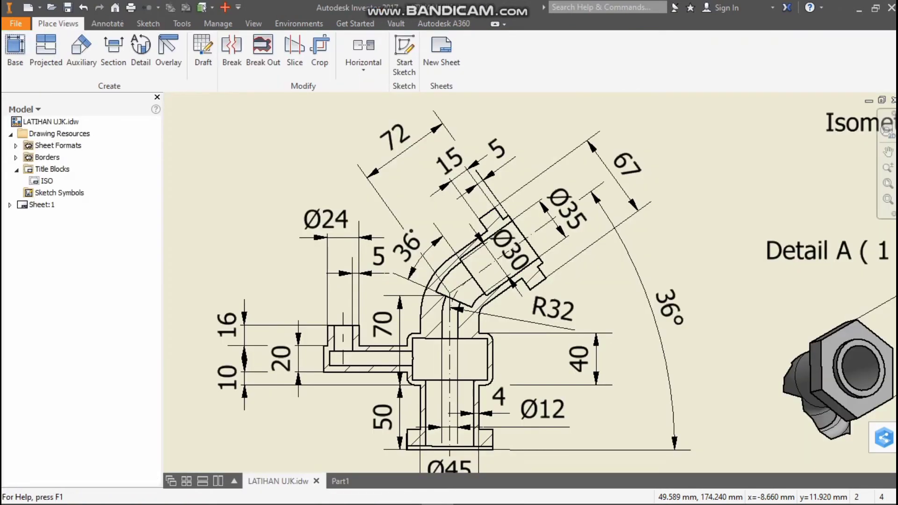
click(340, 480)
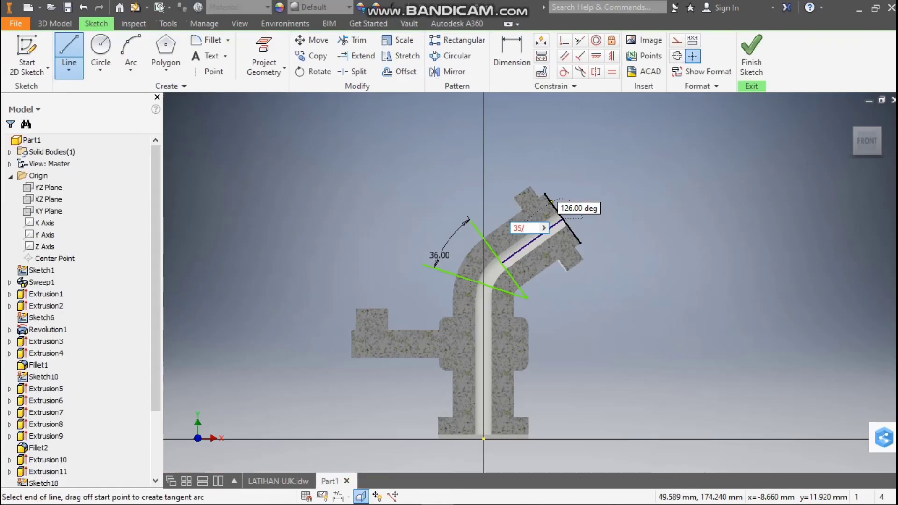
key(Return)
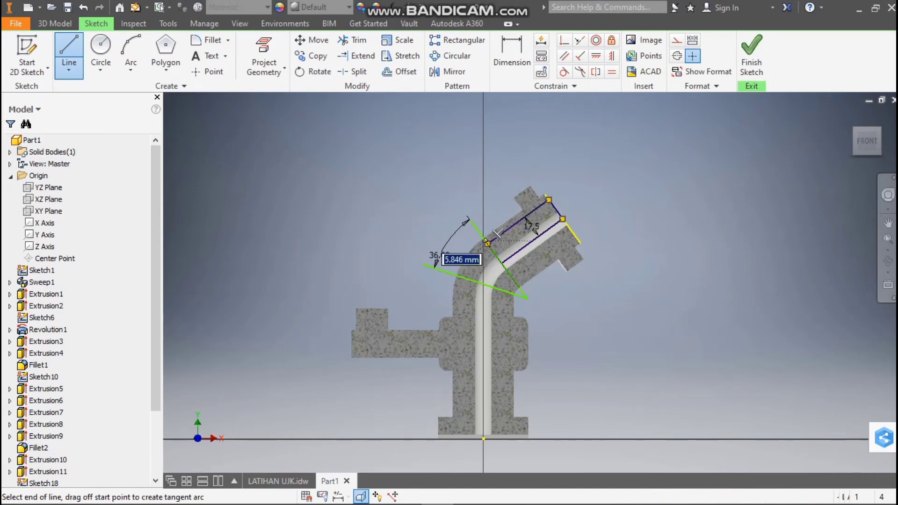
key(Escape)
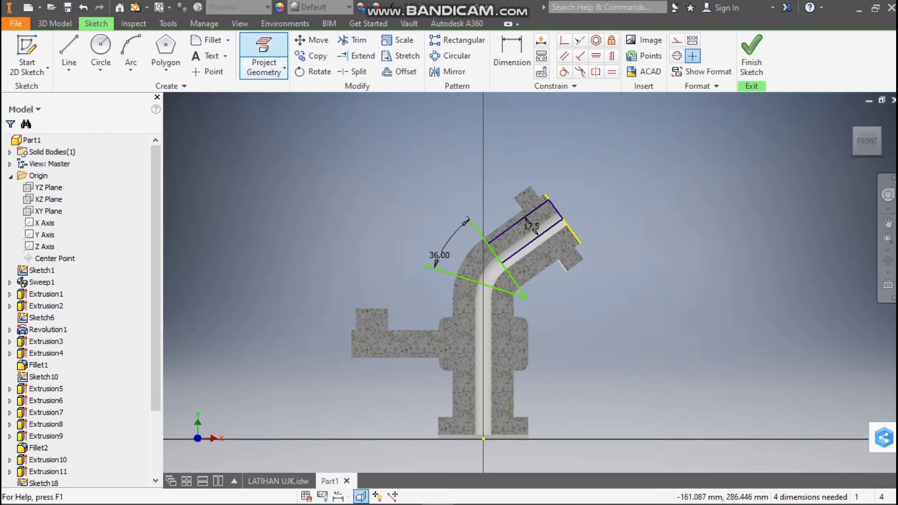
Close the half-profile with a line along the bend line, joining the outer edge to the centreline
click(69, 52)
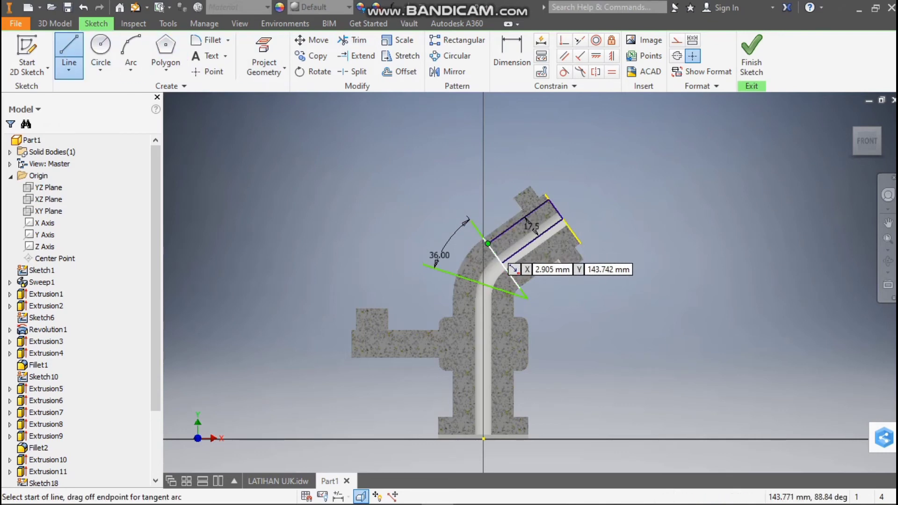
click(488, 244)
double_click(501, 263)
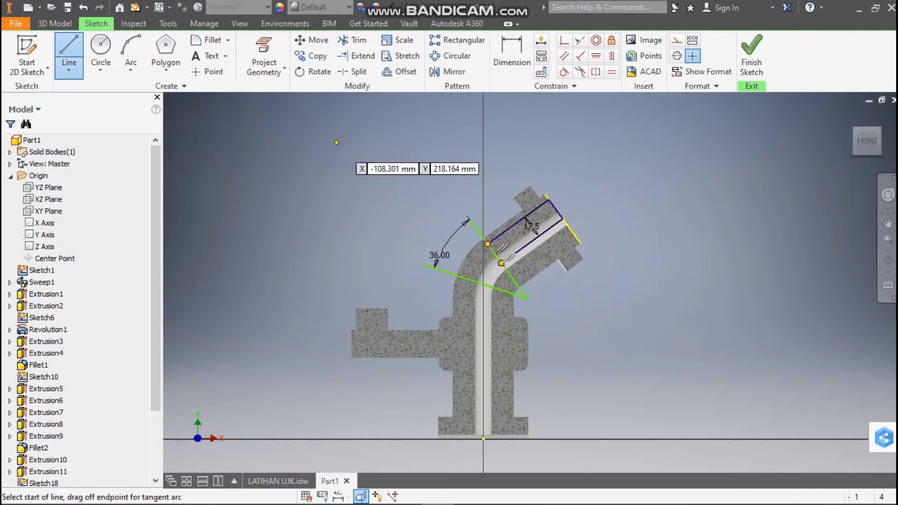
Revolve the closed half-profile as a full cut around the angled bore's centreline
click(55, 23)
key(r)
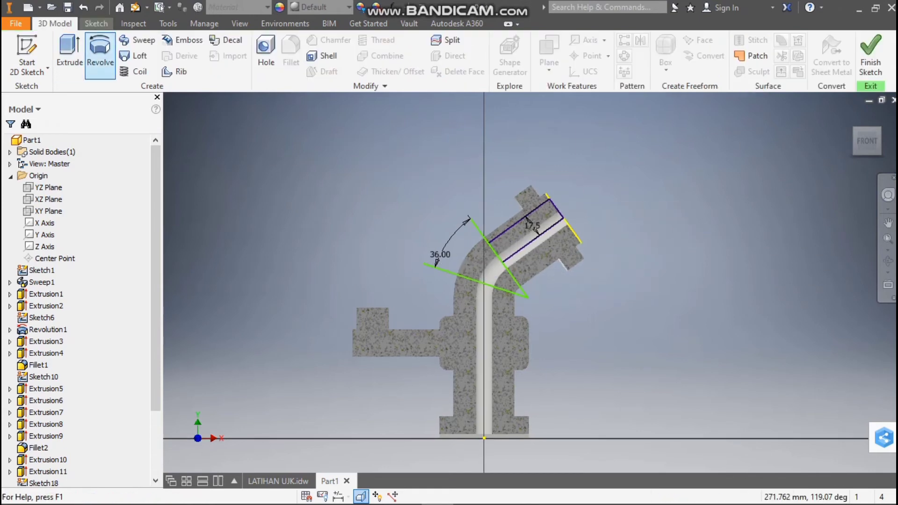
scroll(694, 143, up, 6)
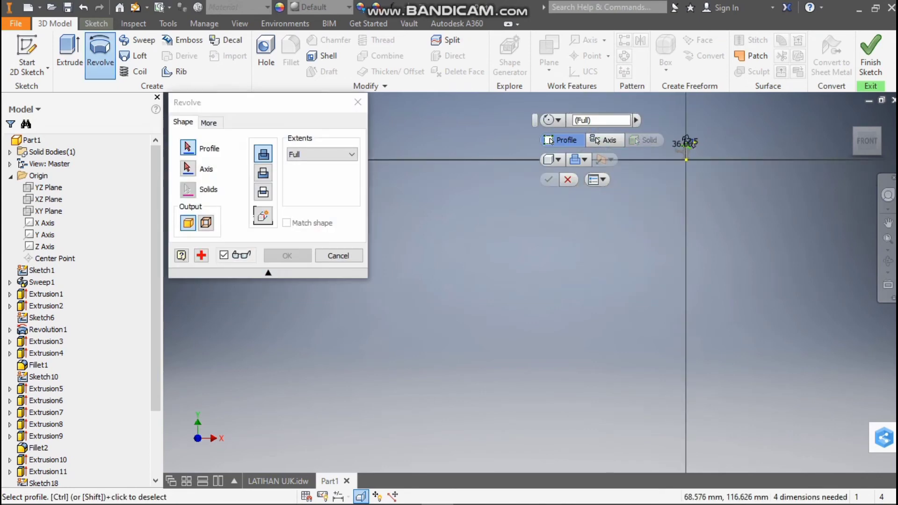
scroll(699, 137, down, 6)
click(517, 219)
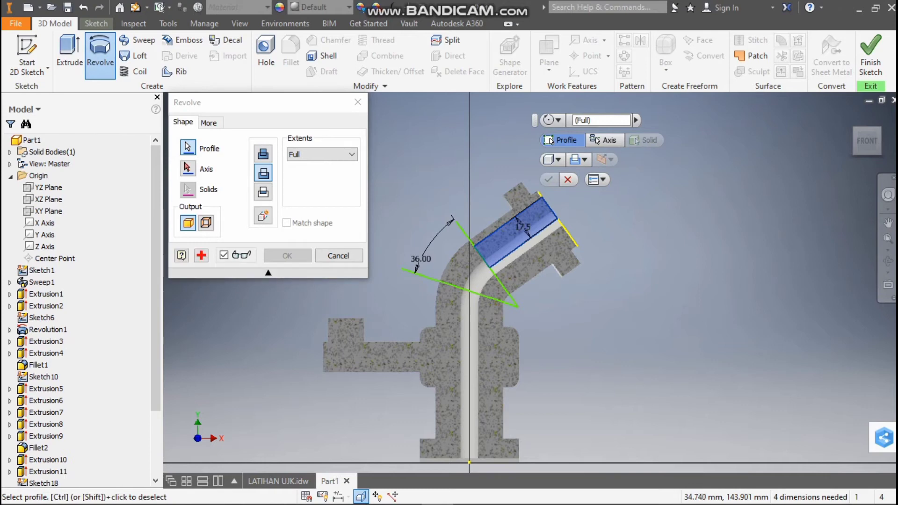
click(188, 168)
click(514, 231)
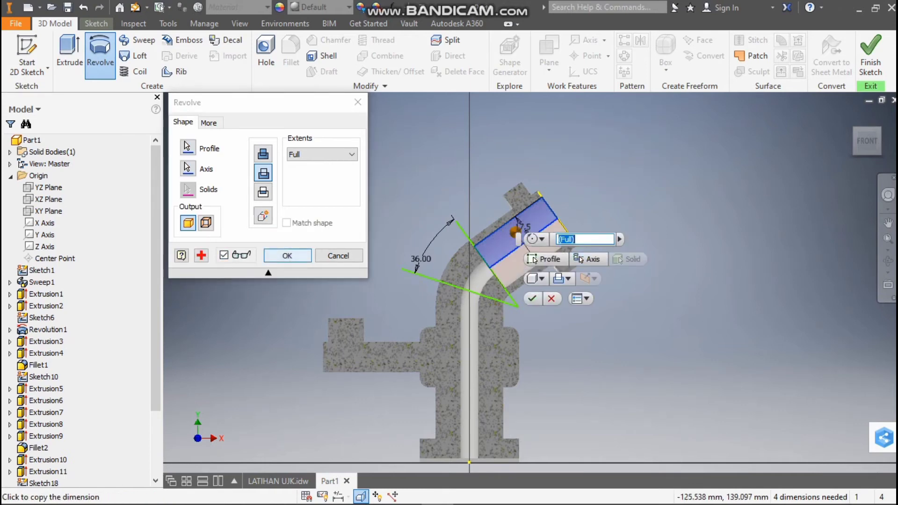
click(287, 256)
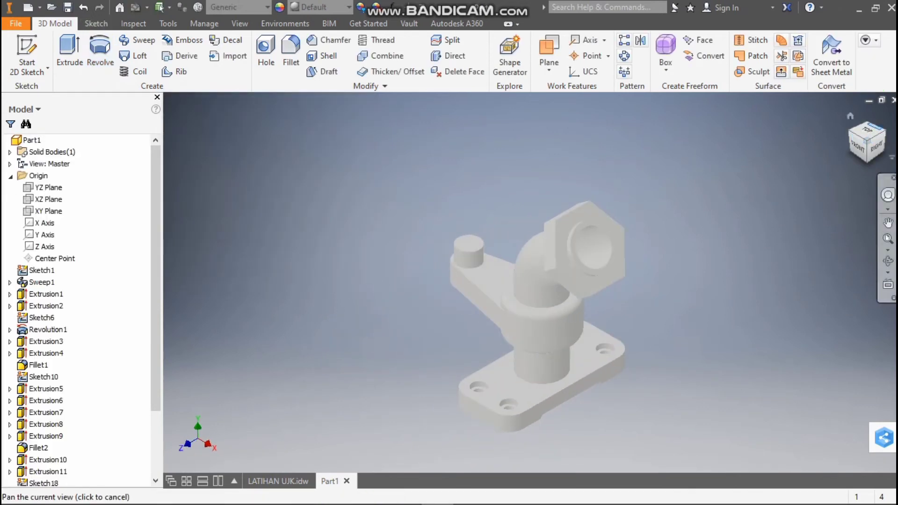
Start a new sketch on the XY plane and slice the part along that plane
click(882, 131)
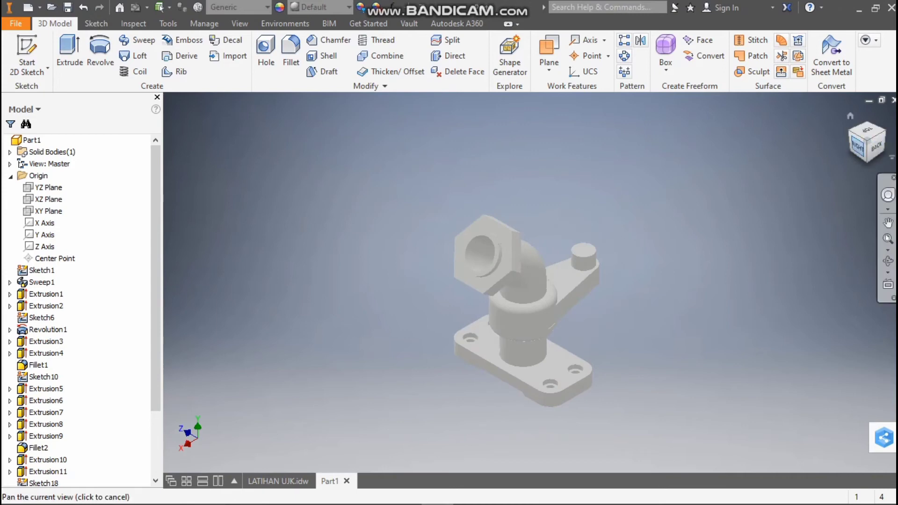
click(858, 137)
drag(865, 138, 884, 144)
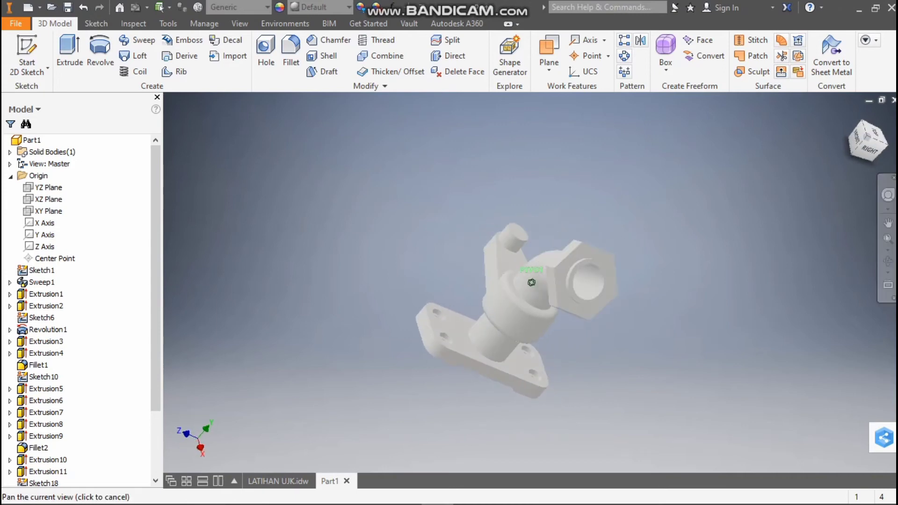
click(855, 138)
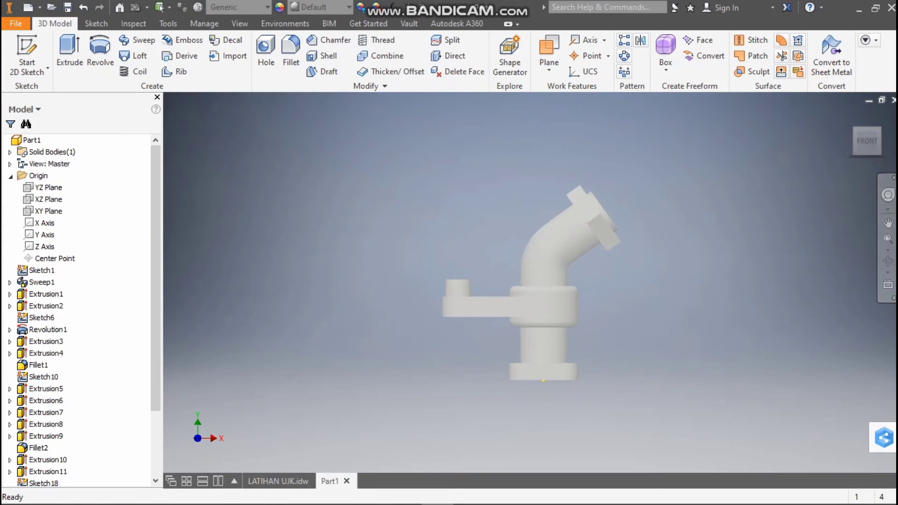
click(278, 481)
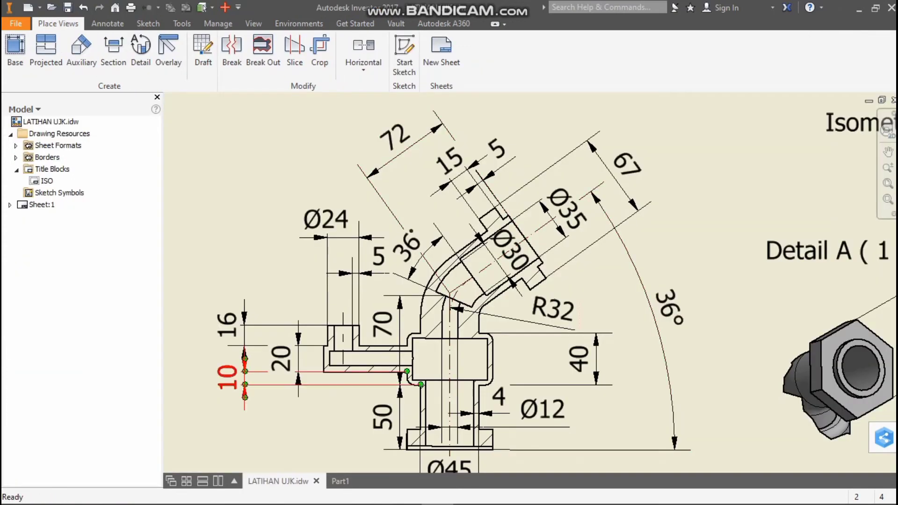
click(340, 481)
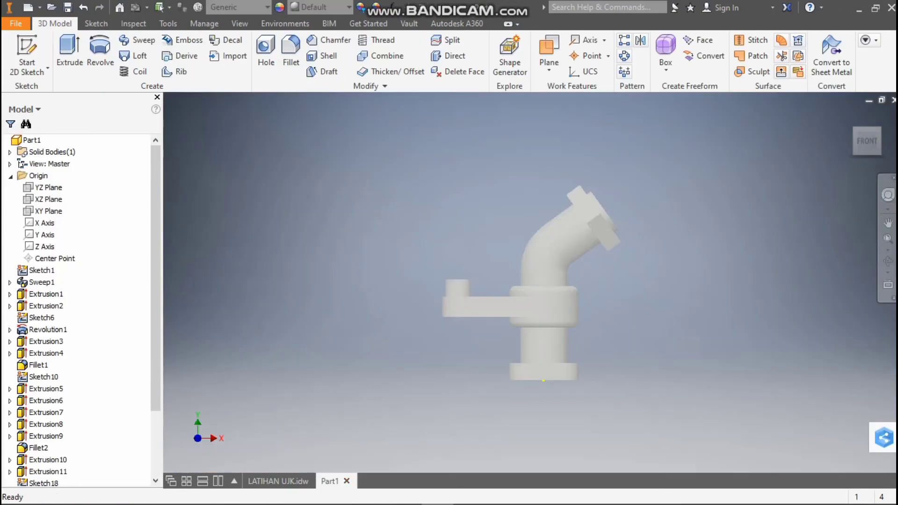
click(49, 212)
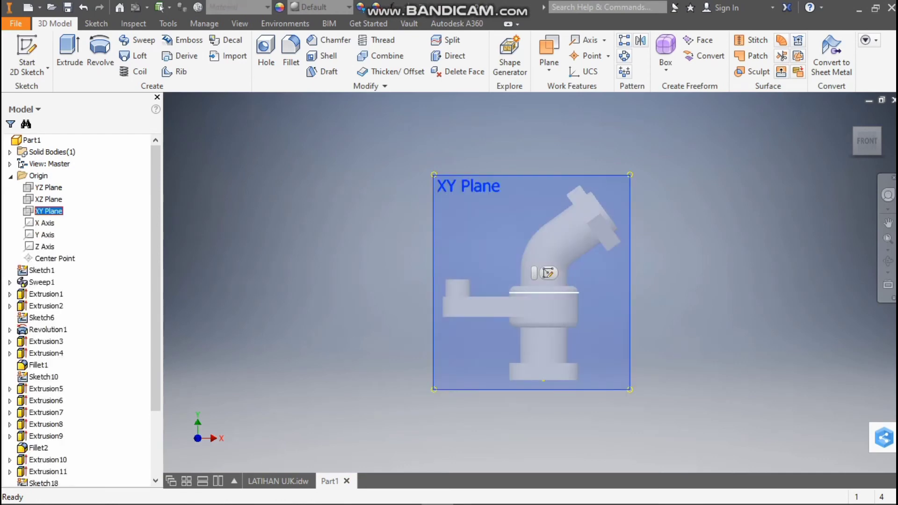
click(549, 273)
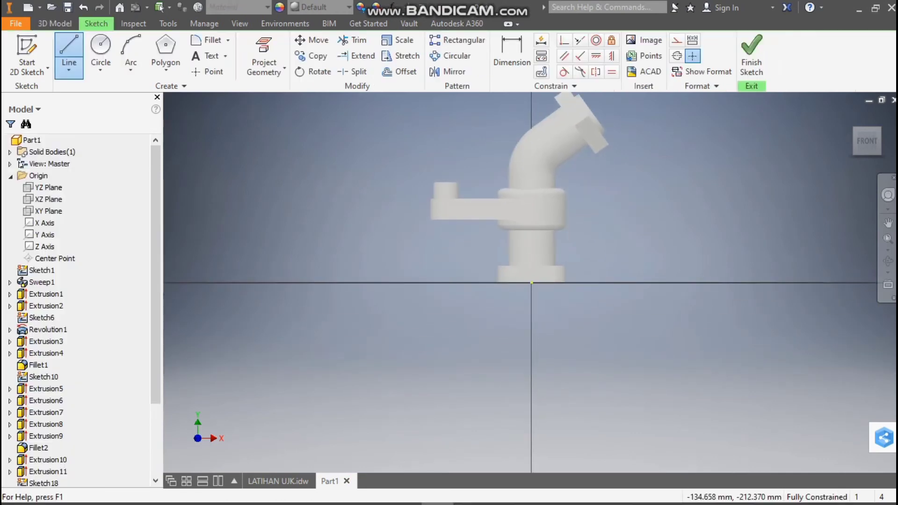
key(F7)
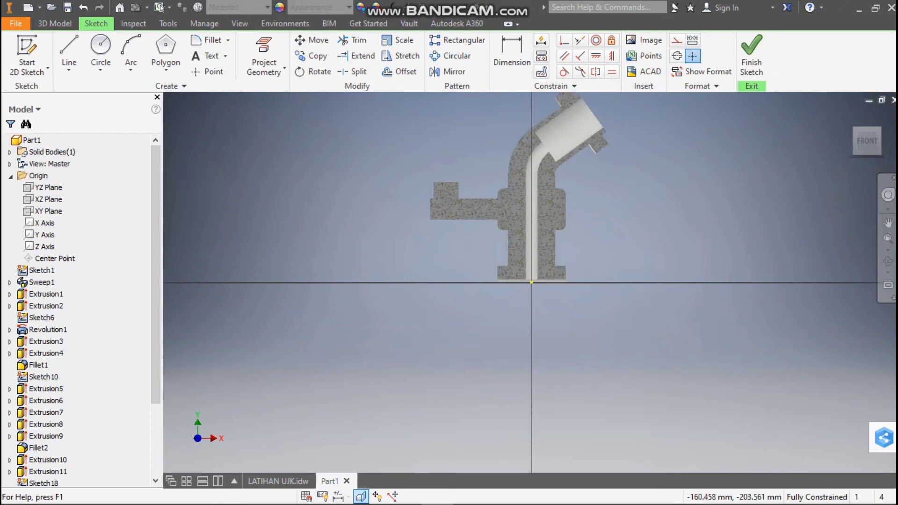
scroll(547, 112, up, 3)
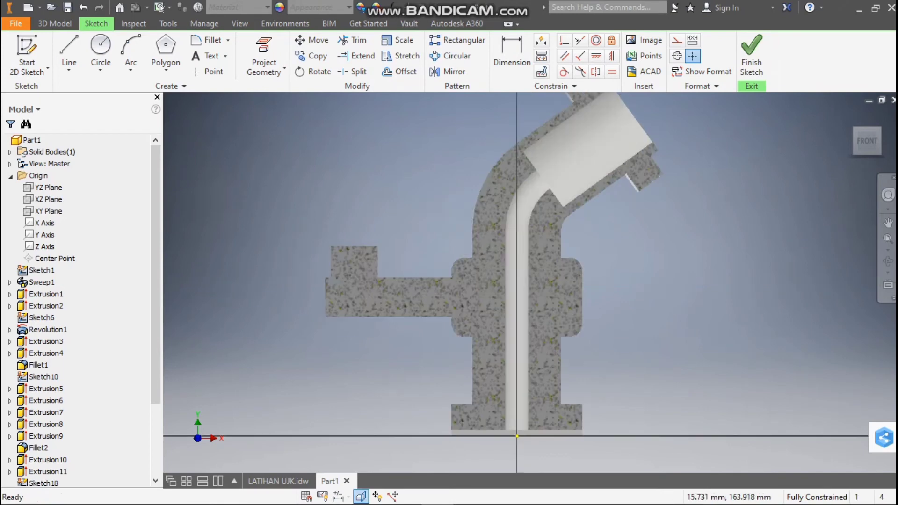
scroll(578, 150, down, 3)
scroll(555, 148, up, 3)
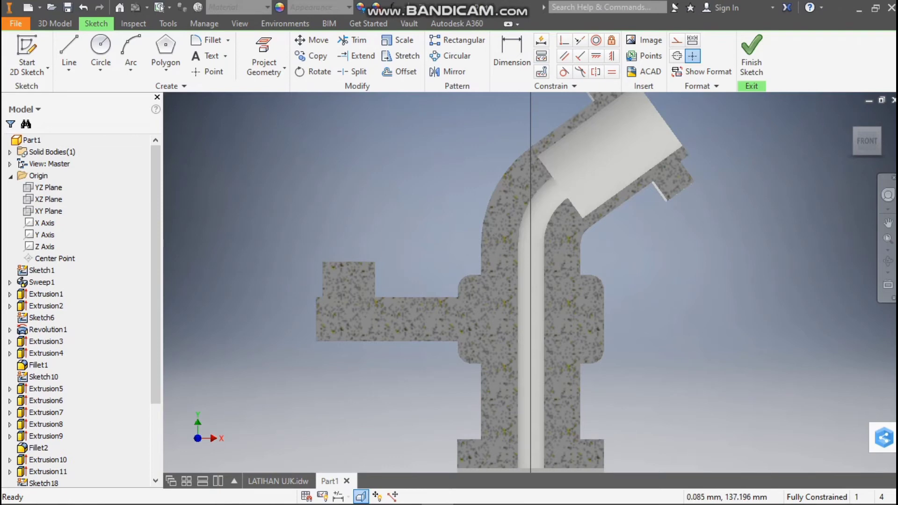
Sketch two lines from the bend's centre point: one along the angled bore's inner shoulder, one across the pipe at about 29° to it
click(69, 52)
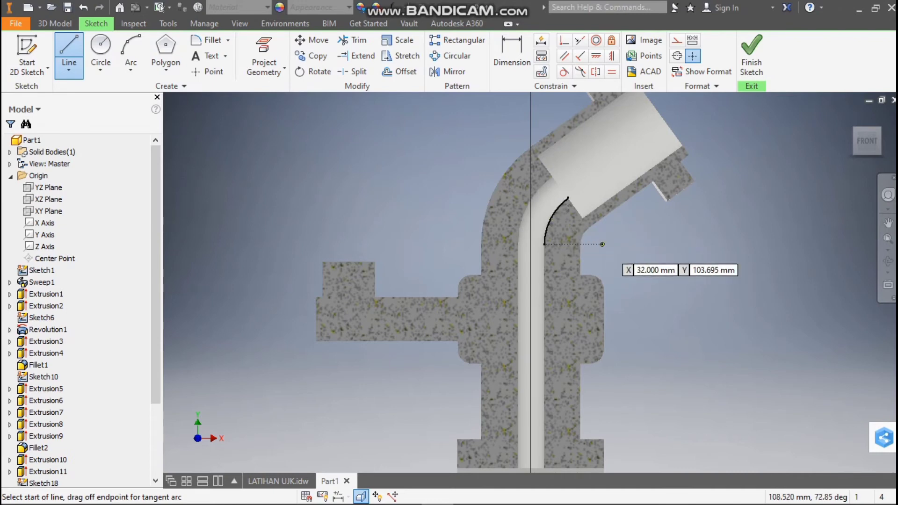
click(602, 243)
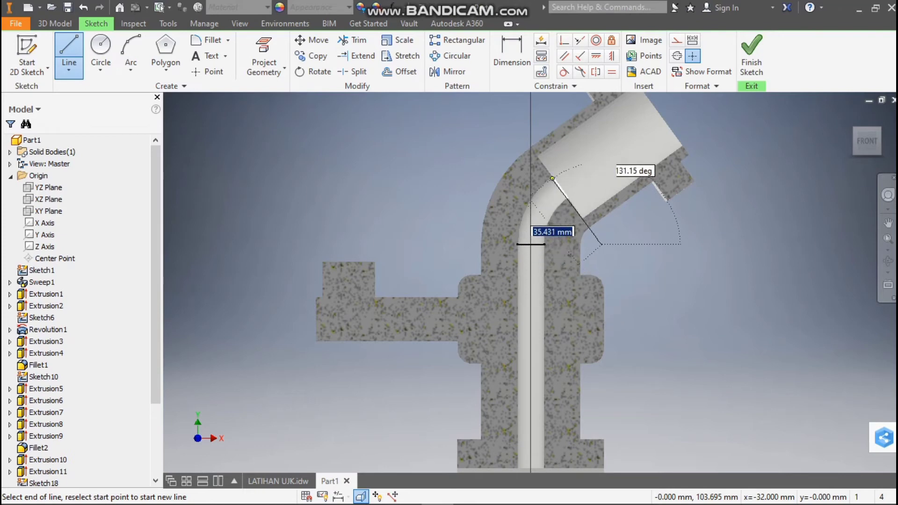
click(538, 156)
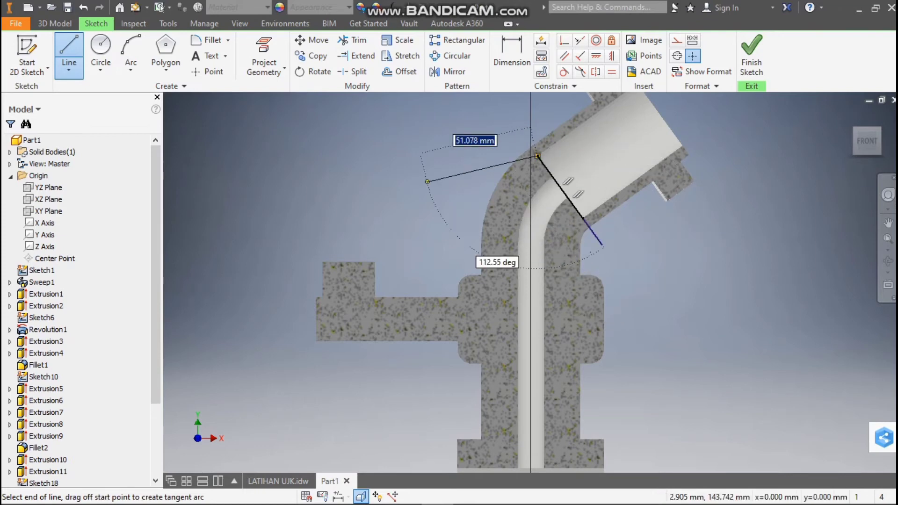
click(69, 50)
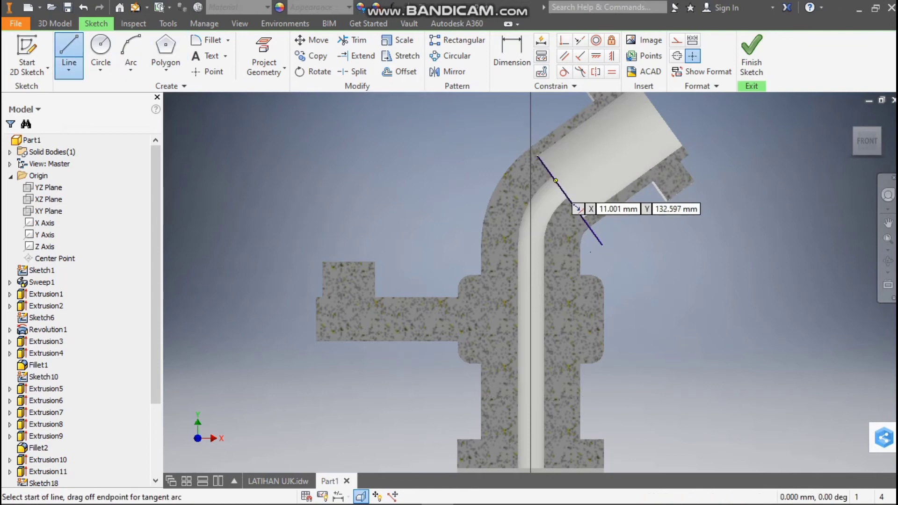
click(603, 245)
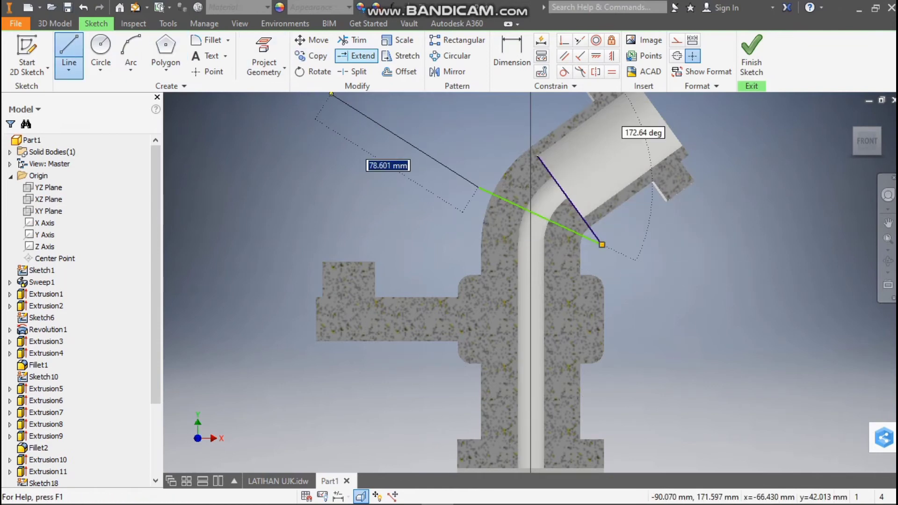
Dimension the angle between the shoulder line and the line across the bend as 36°, following the LATIHAN UJK drawing
click(511, 54)
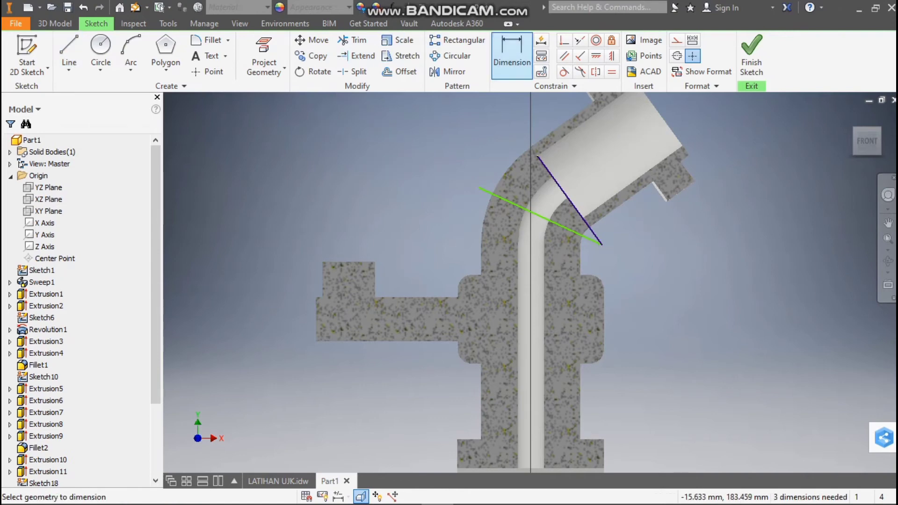
click(278, 481)
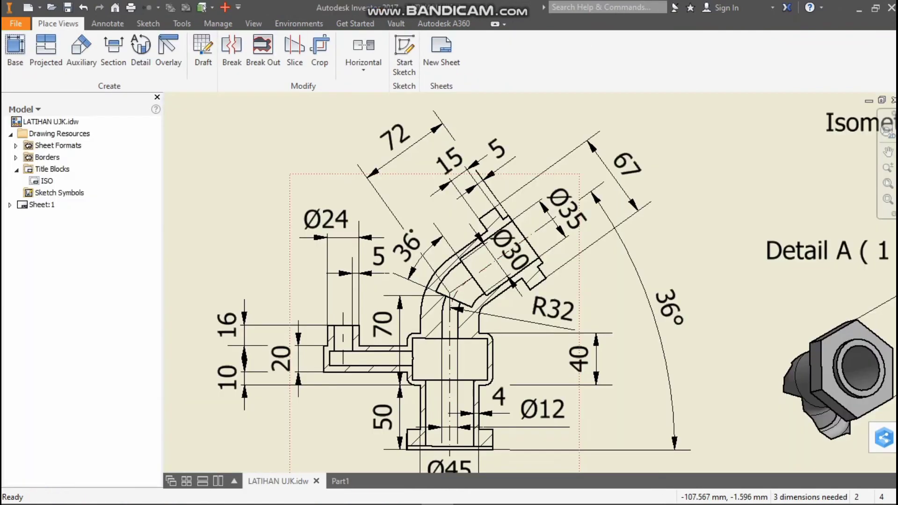
click(340, 481)
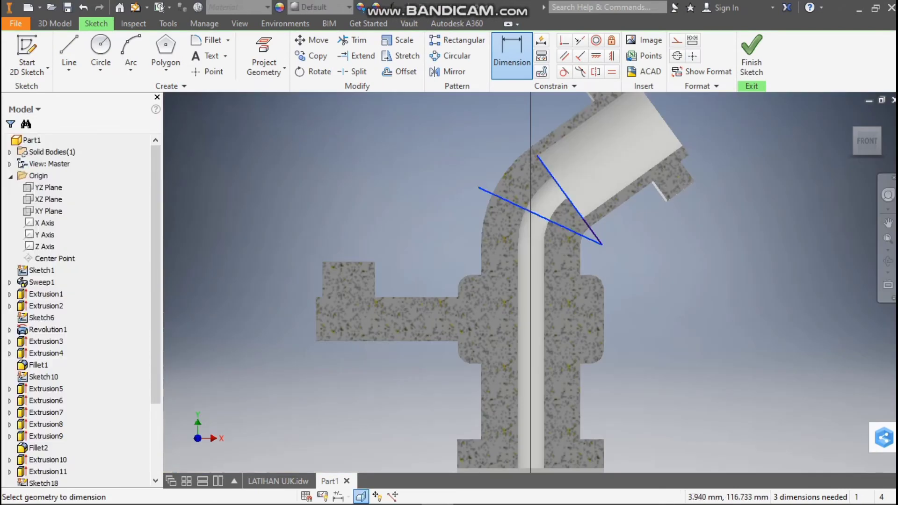
click(519, 183)
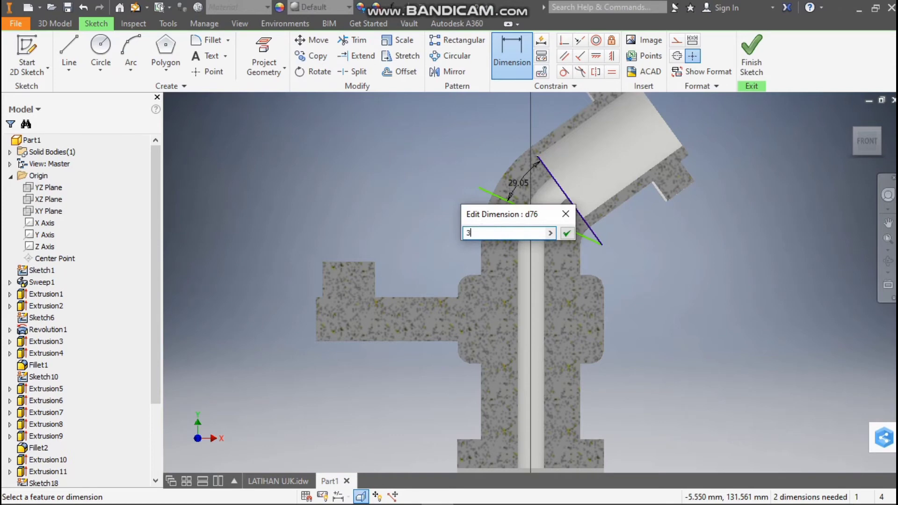
key(Return)
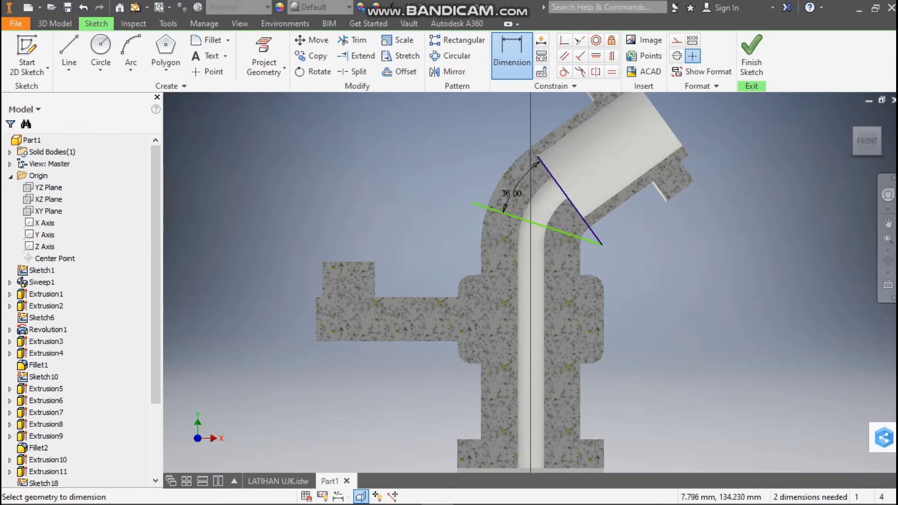
Sketch a vertical line along the small bore's axis, from the start of the bend up past the angled bore's shoulder
click(69, 49)
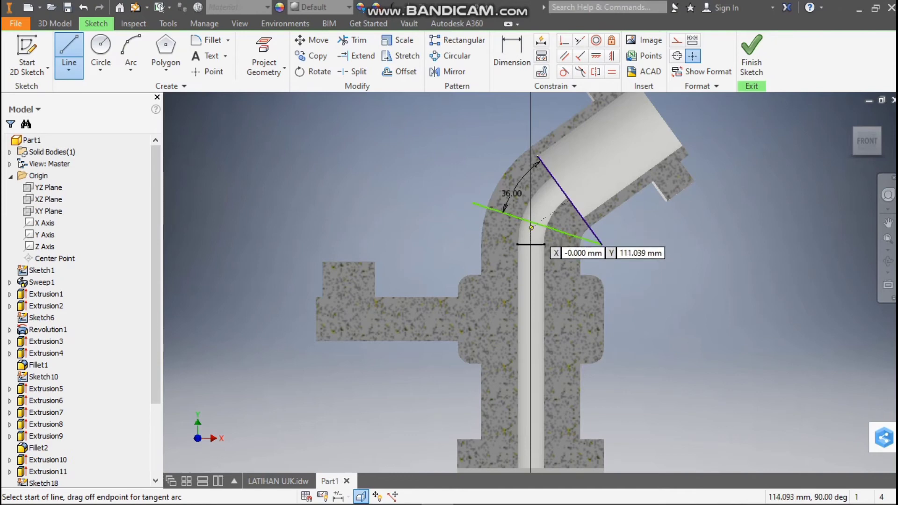
drag(517, 244, 537, 187)
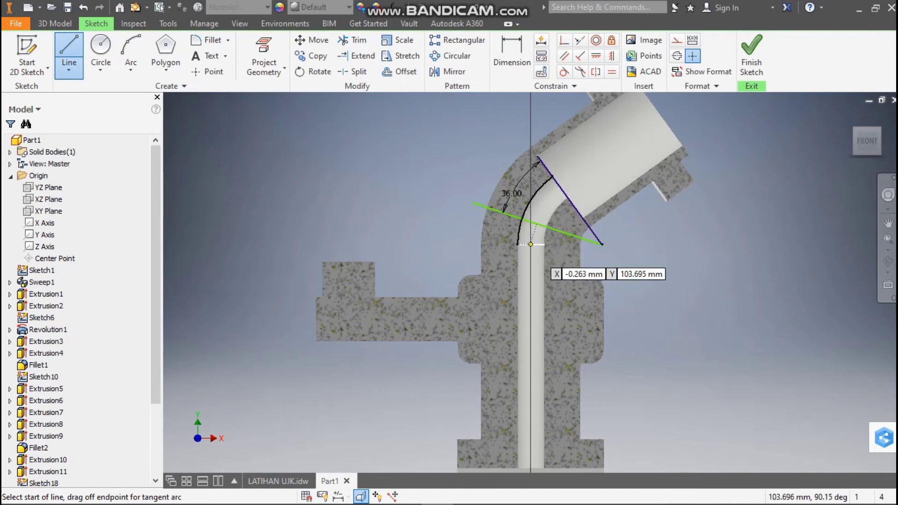
click(530, 244)
drag(530, 244, 553, 176)
click(531, 130)
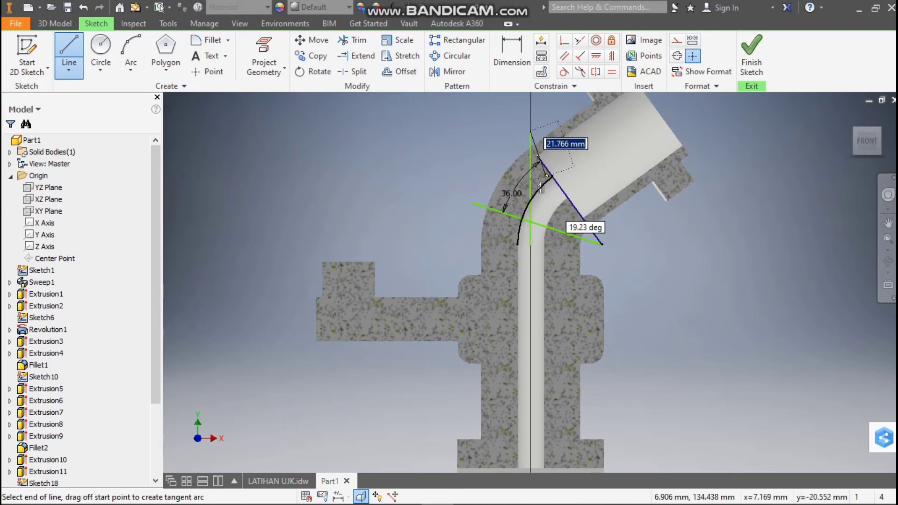
Sketch a line about 17 mm long, perpendicular to the shoulder line, from its middle at the bore's centre to the vertical line
click(69, 51)
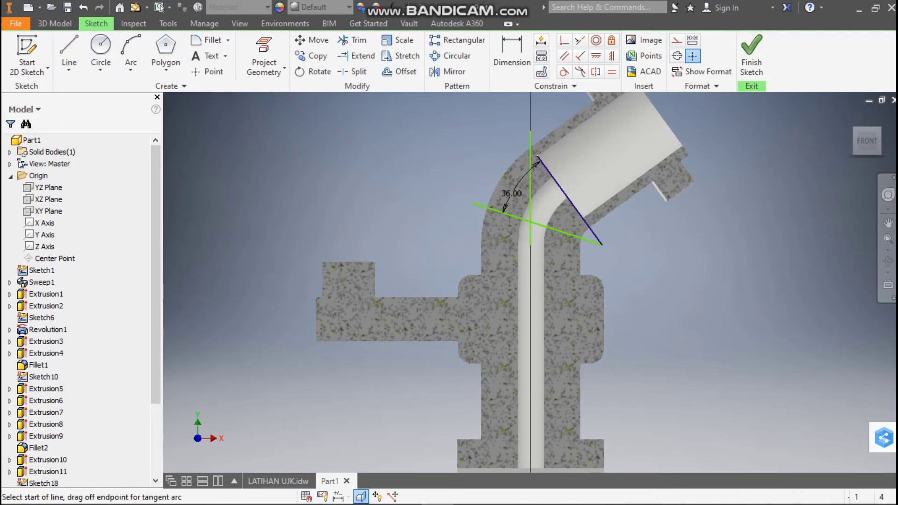
click(564, 191)
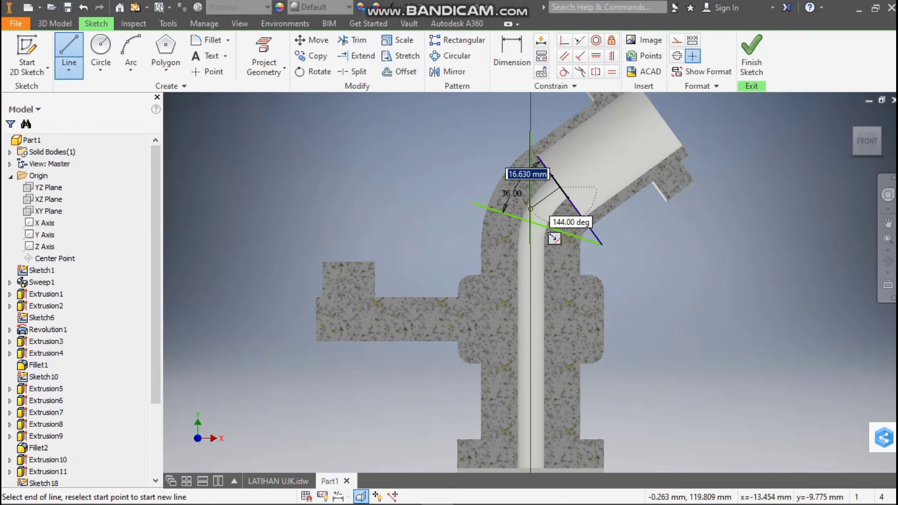
click(530, 209)
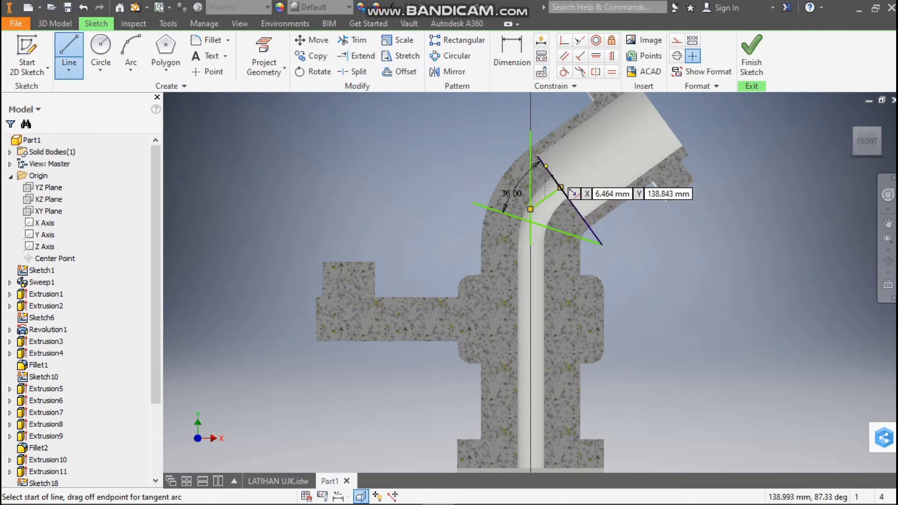
key(Escape)
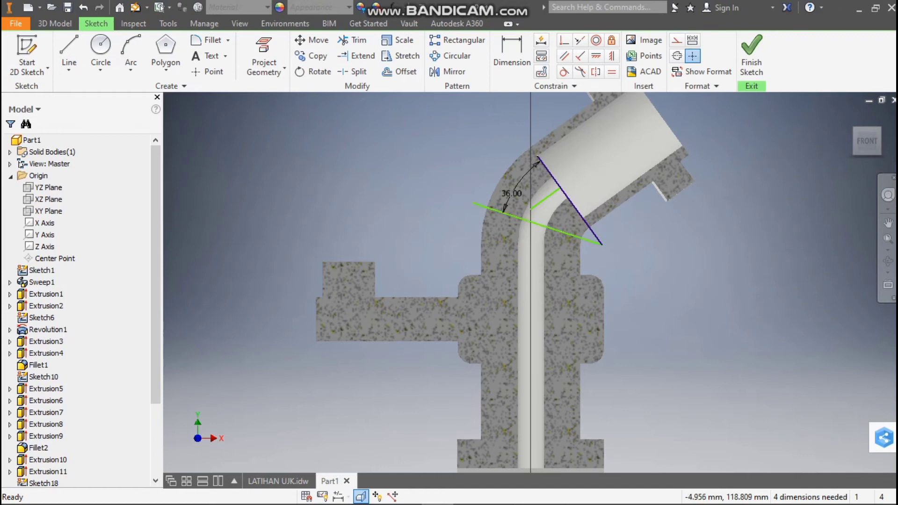
click(70, 52)
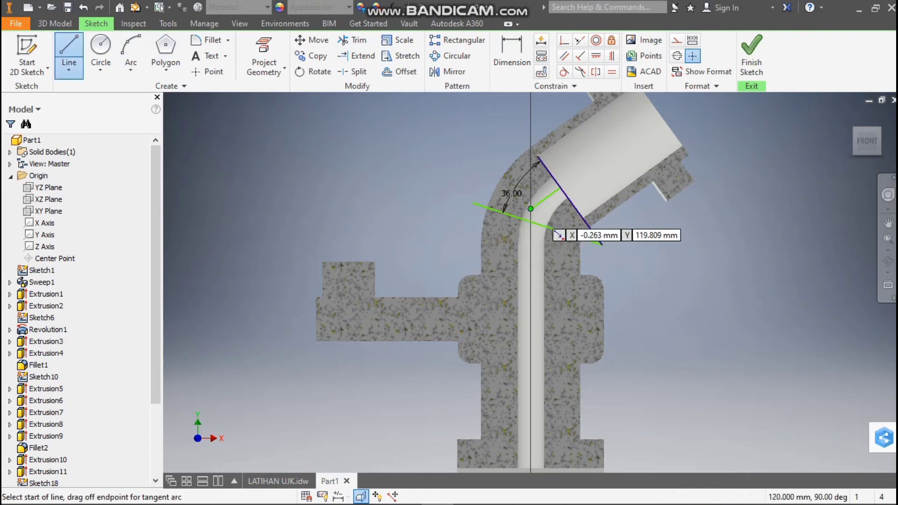
click(530, 209)
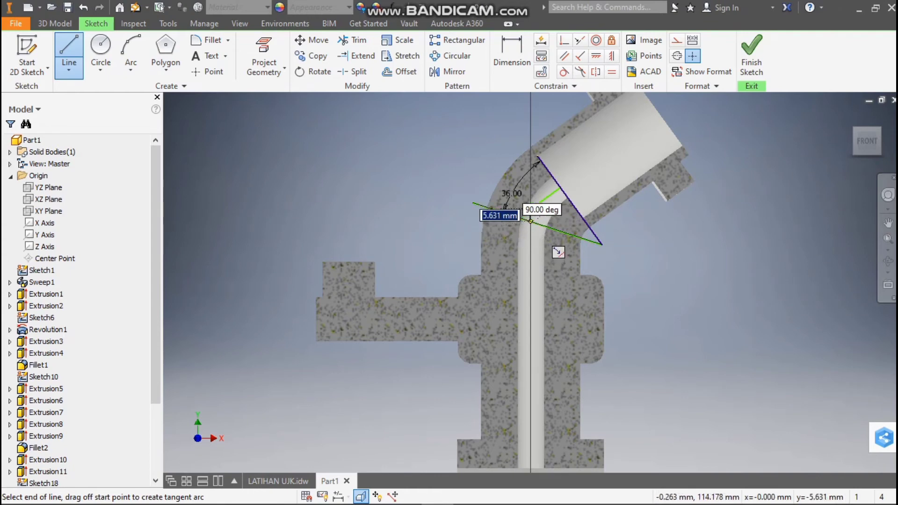
scroll(558, 253, down, 5)
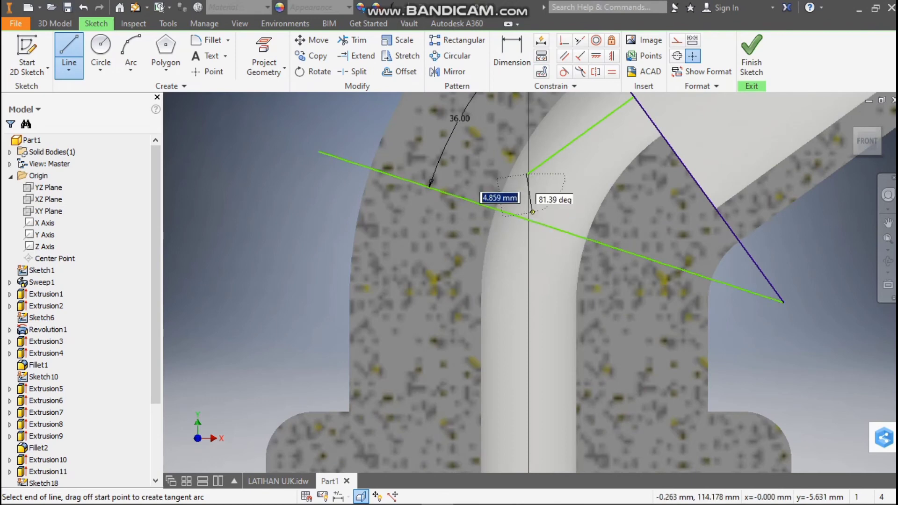
click(101, 51)
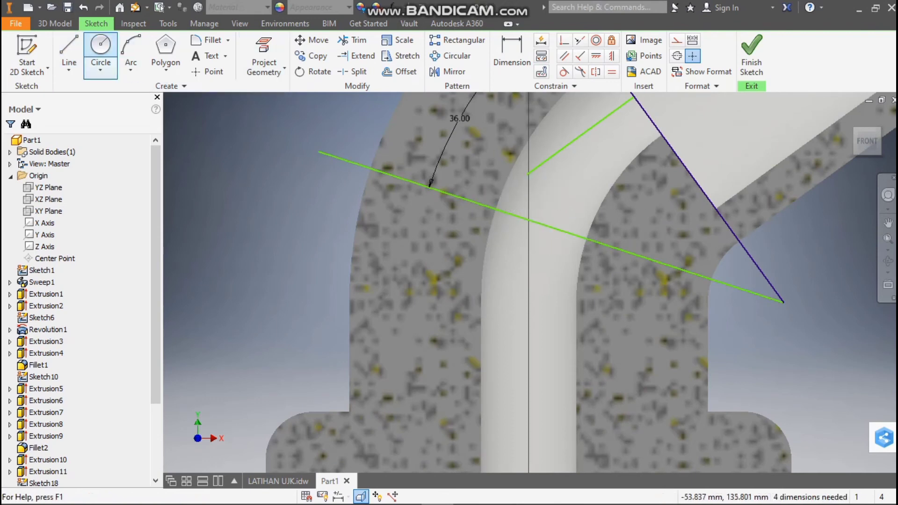
click(69, 47)
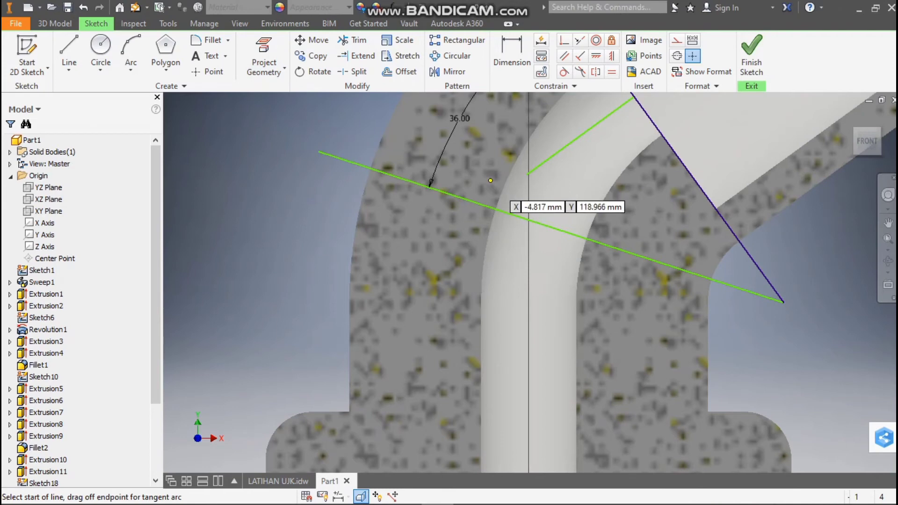
click(527, 174)
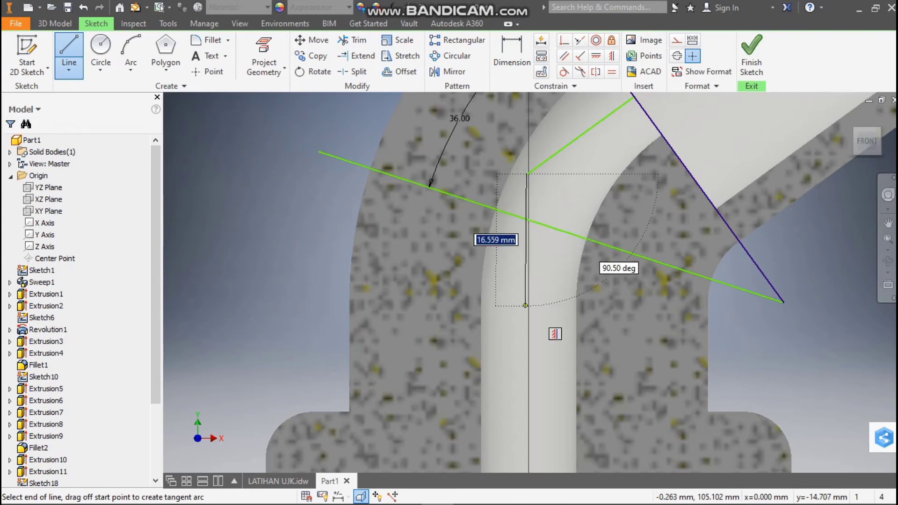
key(Escape)
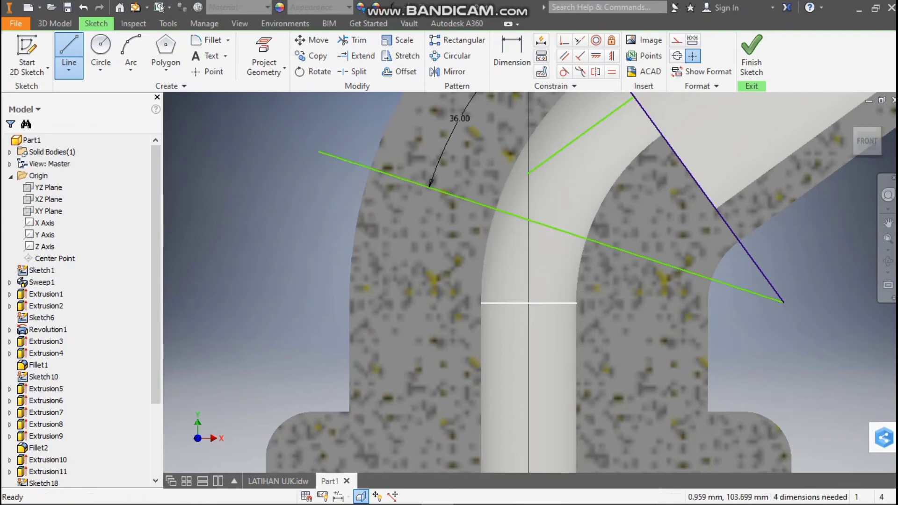
Undo the deletion of the vertical line along the small bore's axis
key(ctrl+z)
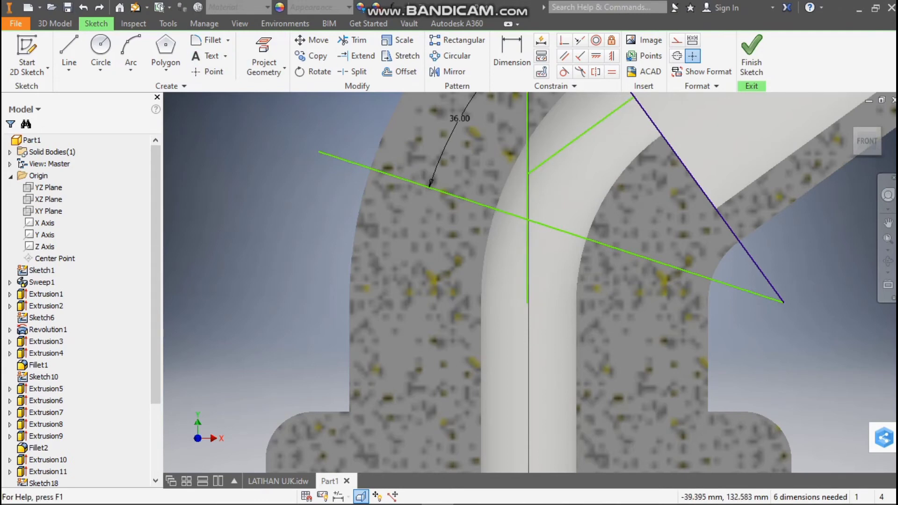
Trim the vertical line to its part between the perpendicular line and the line across the bend, and trim that line's outer end
click(350, 40)
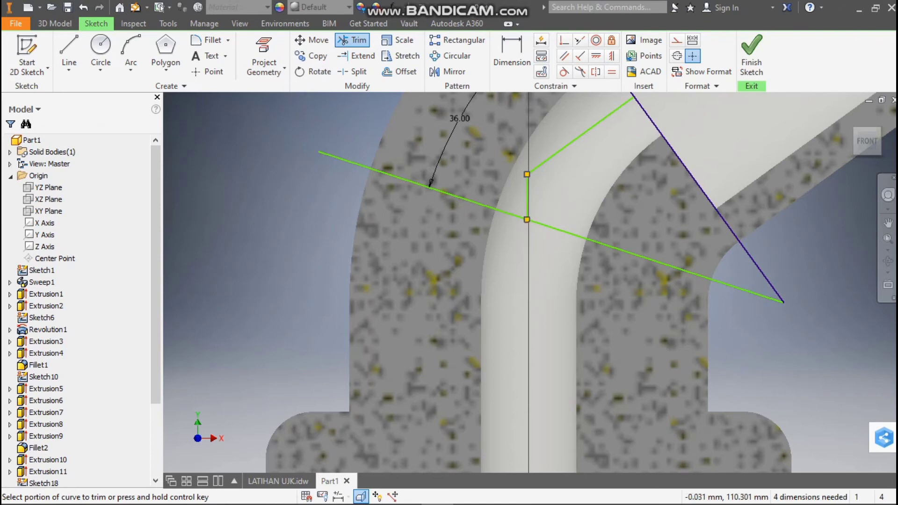
click(363, 166)
scroll(496, 234, down, 3)
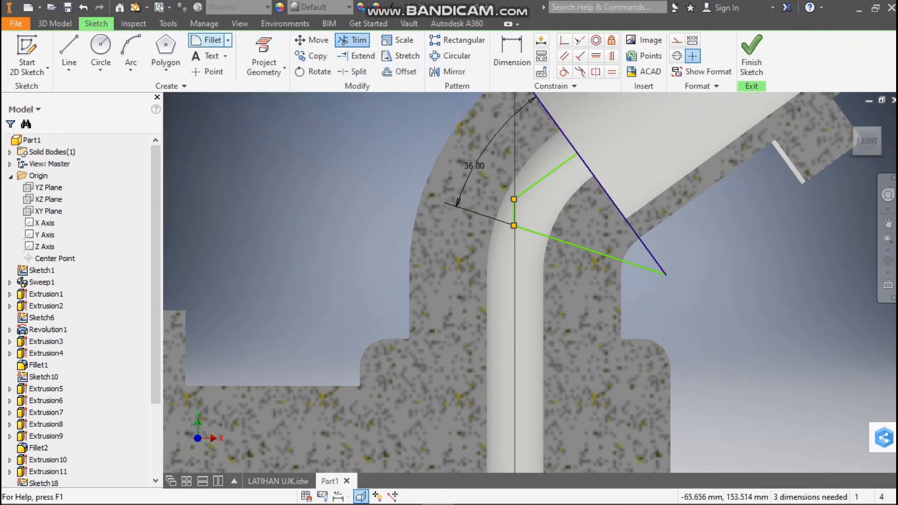
Fillet the corner between the vertical line and the perpendicular line with a 32 mm radius
click(205, 40)
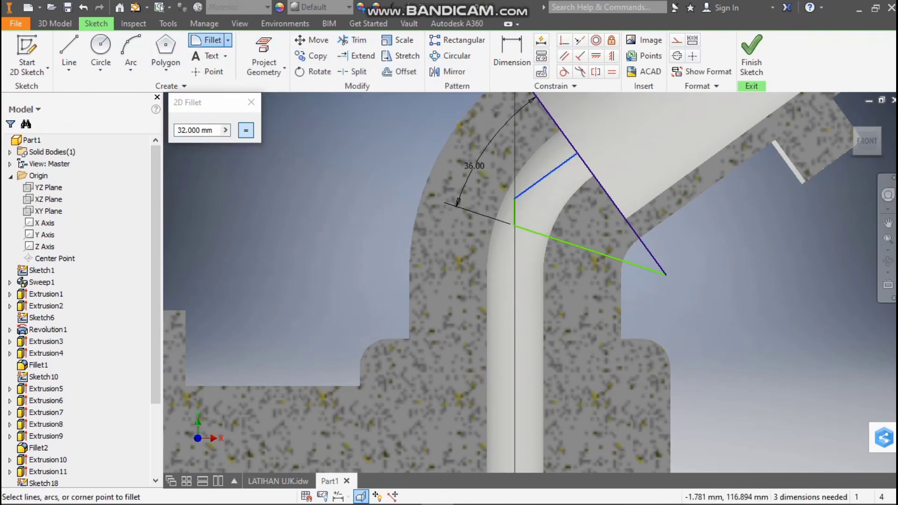
click(515, 200)
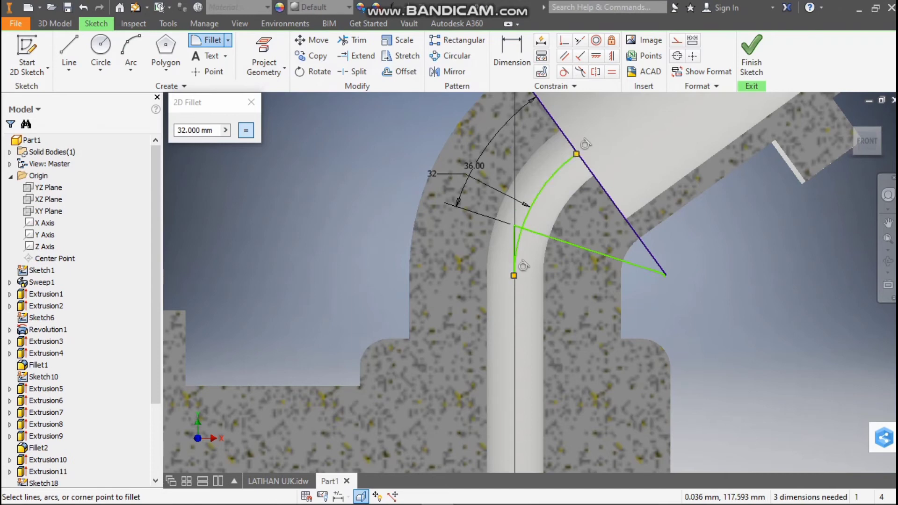
scroll(522, 266, down, 2)
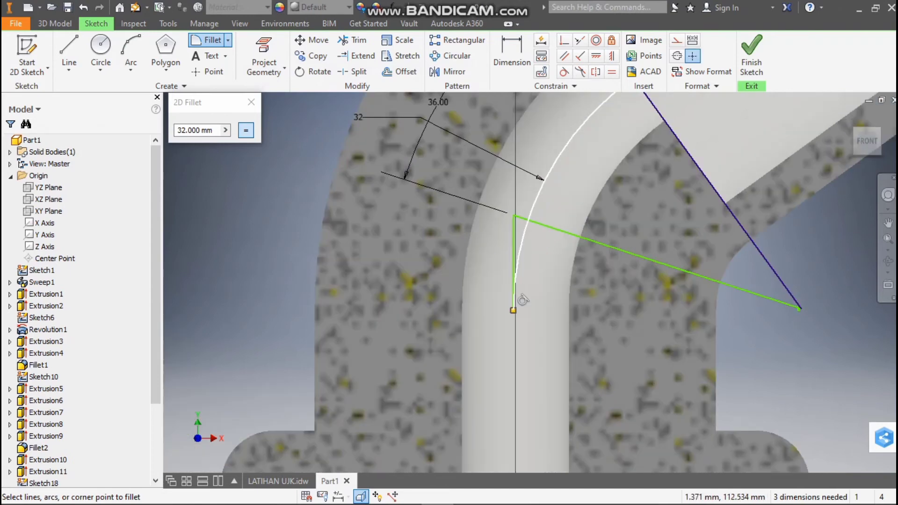
key(Escape)
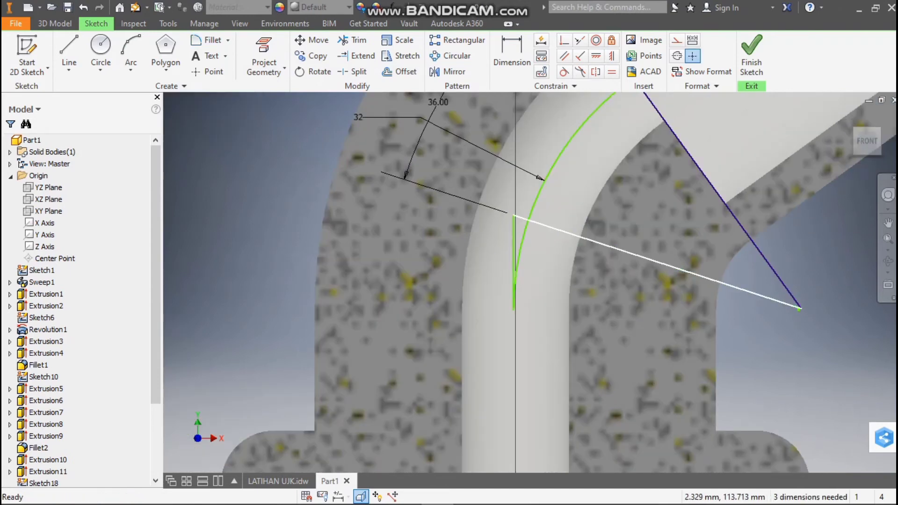
Trim the 32 mm arc at the line across the bend, trim away that line and the shoulder line, and finish the sketch
key(Delete)
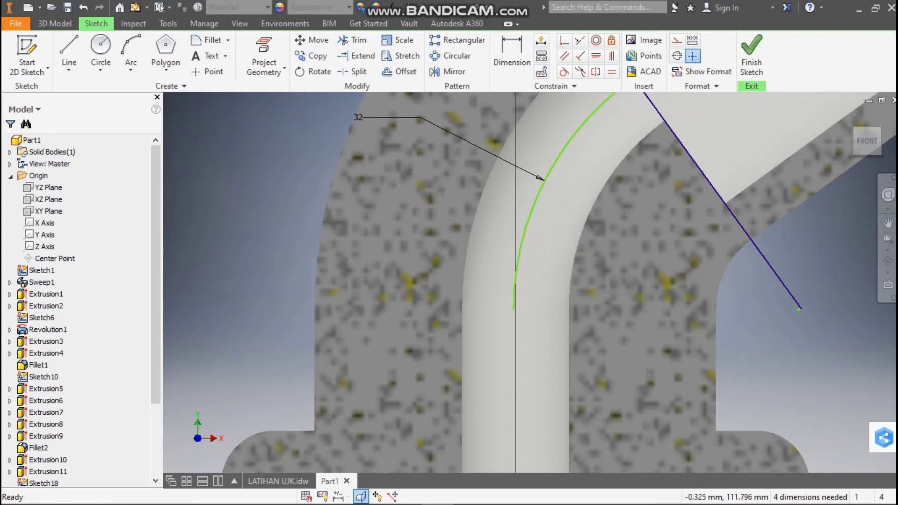
key(ctrl+z)
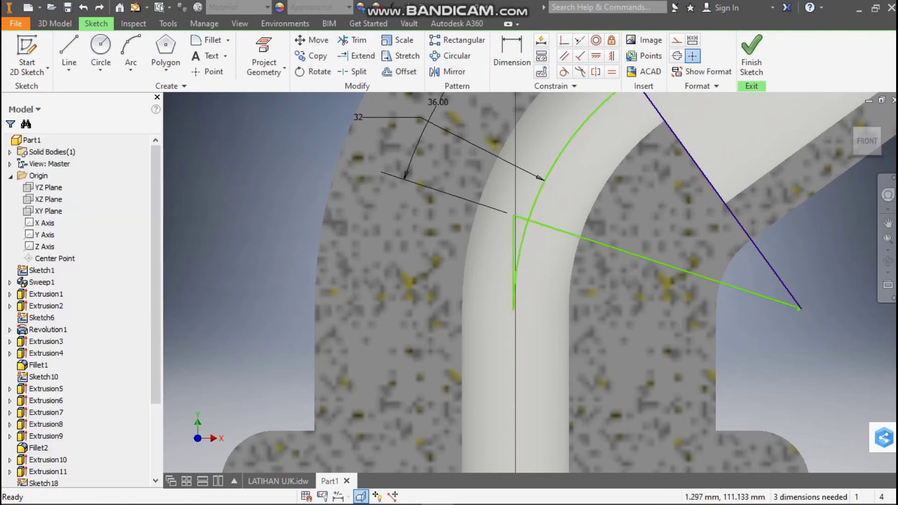
click(355, 40)
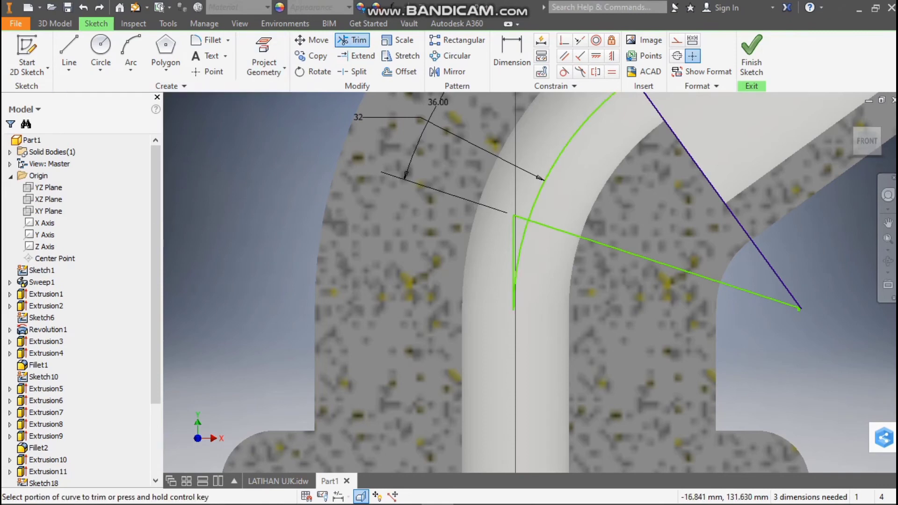
click(519, 253)
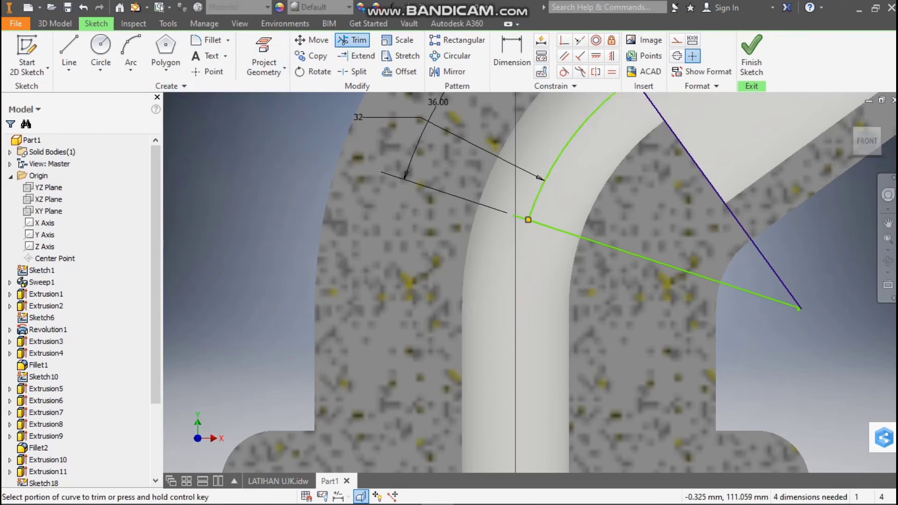
click(519, 217)
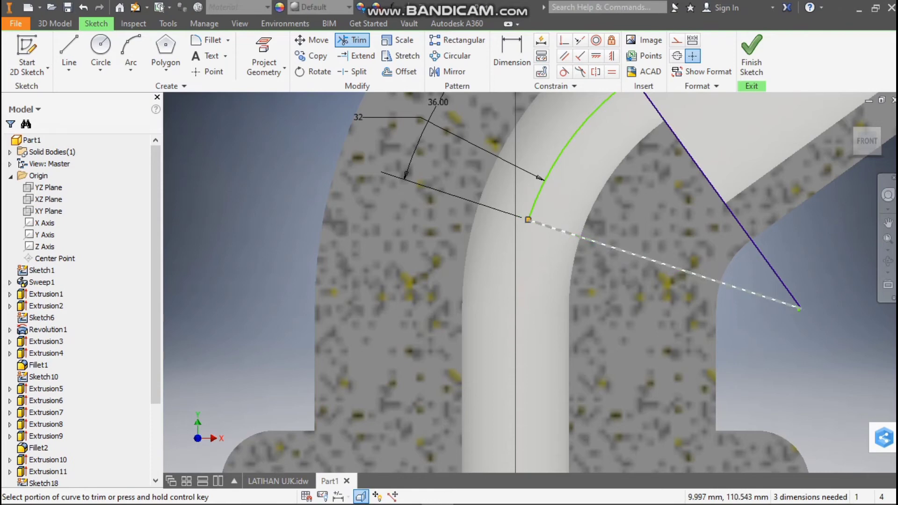
click(604, 245)
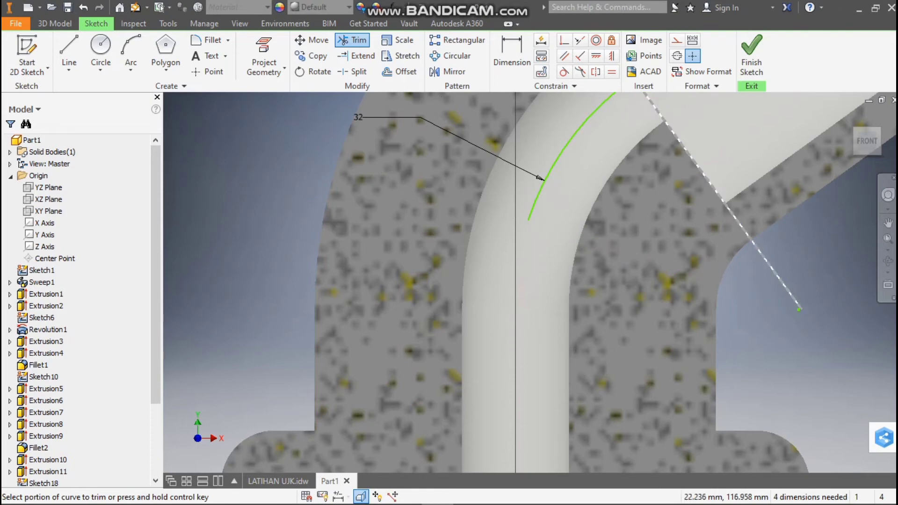
click(716, 195)
scroll(713, 195, up, 1)
scroll(697, 143, down, 5)
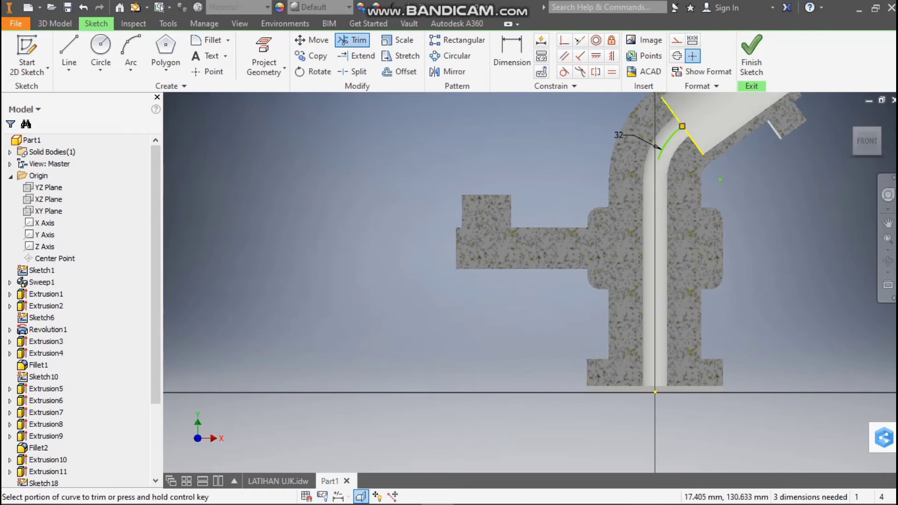
key(Escape)
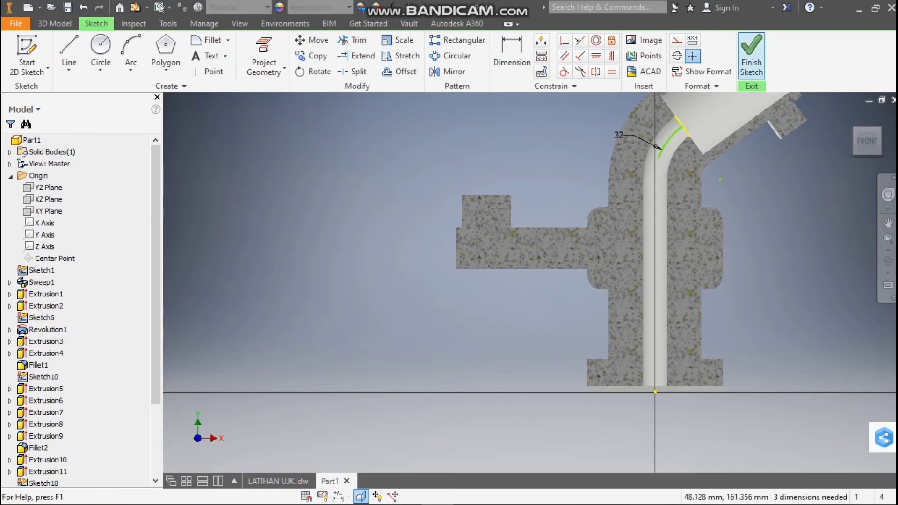
click(752, 56)
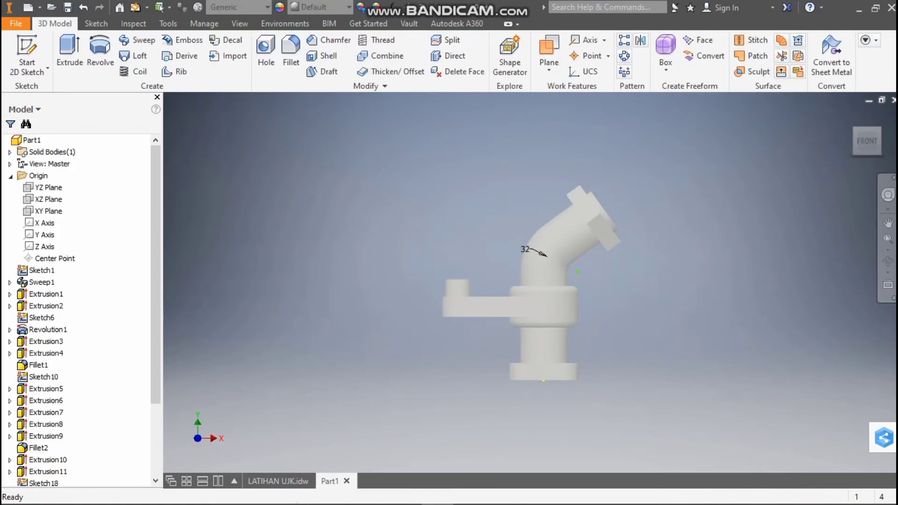
Check the bend in the LATIHAN UJK drawing and start a new sketch on the shoulder face inside the angled bore
drag(867, 141, 860, 149)
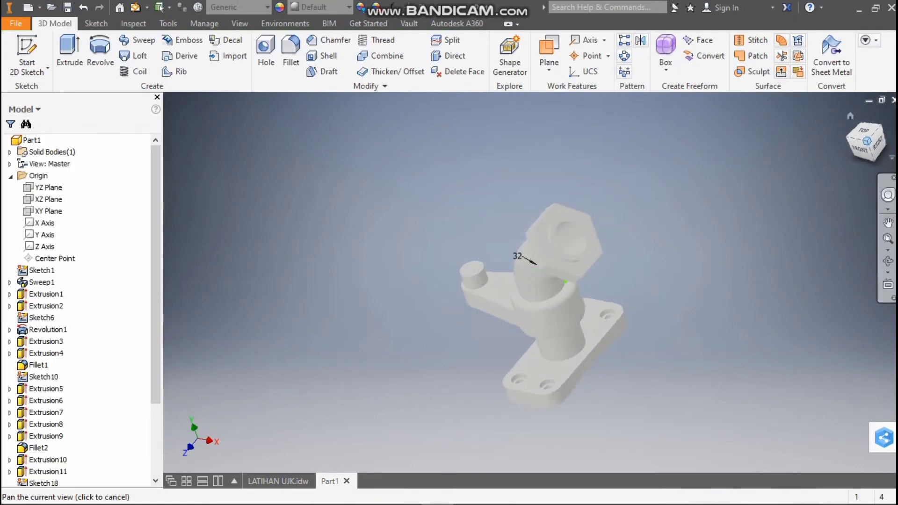
click(279, 481)
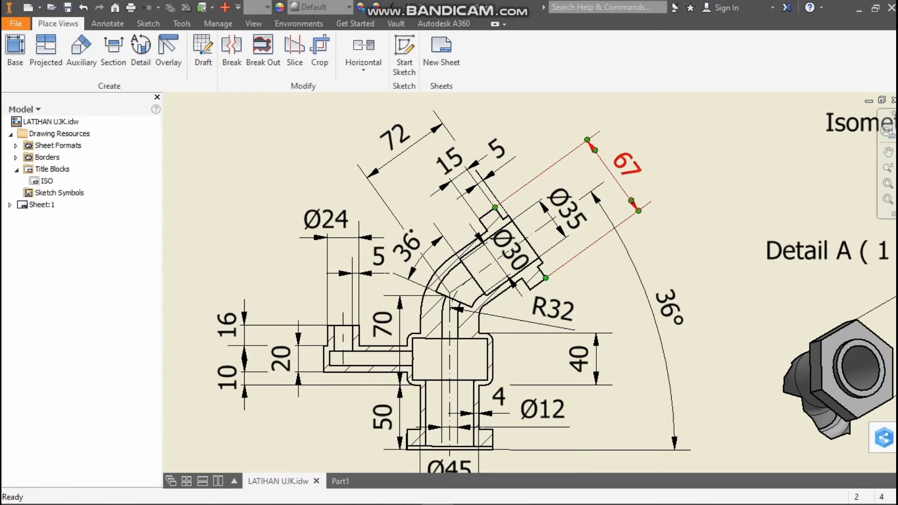
click(340, 481)
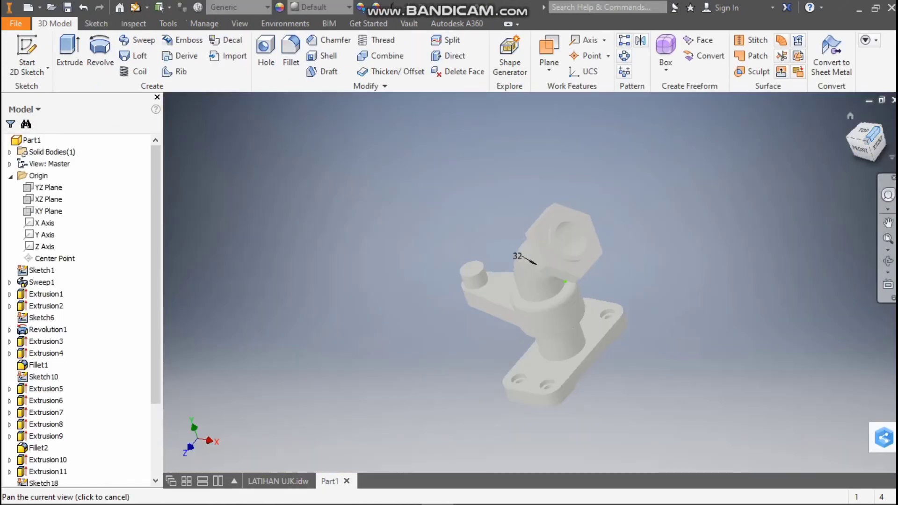
click(873, 135)
scroll(552, 295, up, 4)
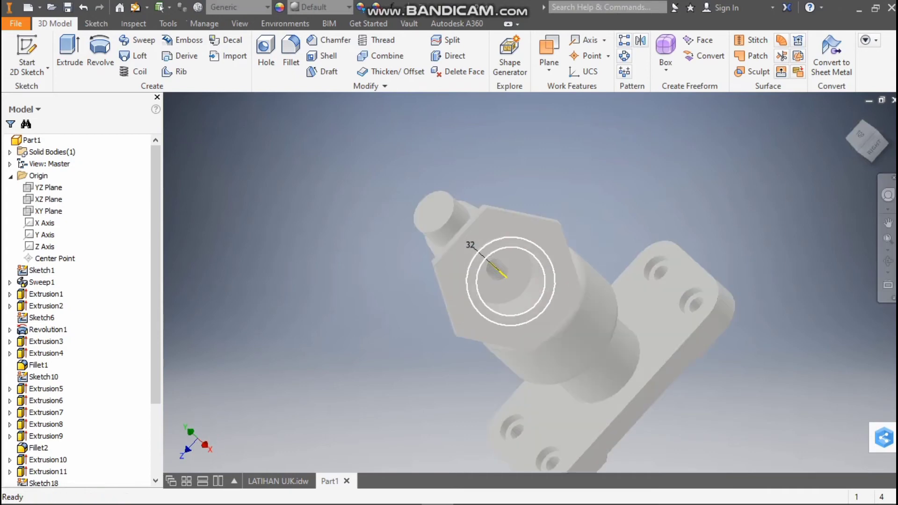
right_click(525, 277)
click(527, 314)
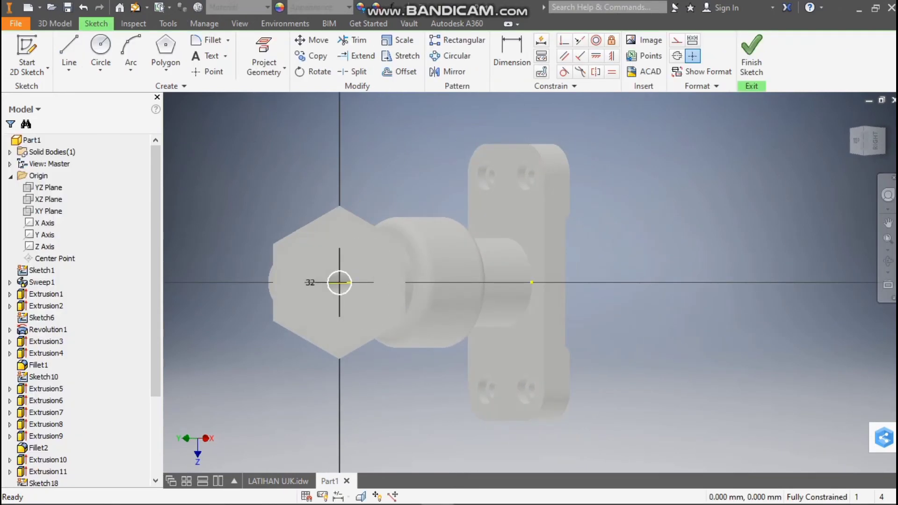
Draw a 30 mm diameter circle centred on the small bore's opening in the shoulder face, checking the size against the LATIHAN UJK drawing
click(101, 47)
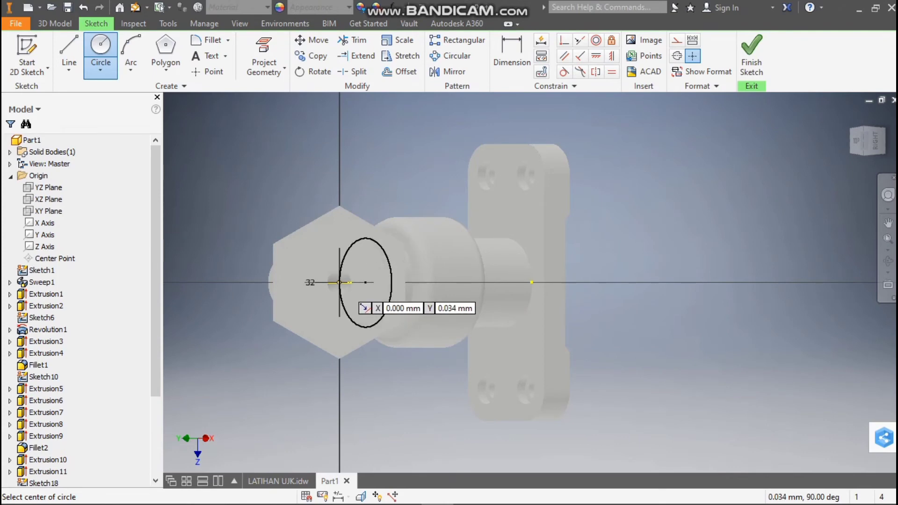
scroll(339, 282, up, 3)
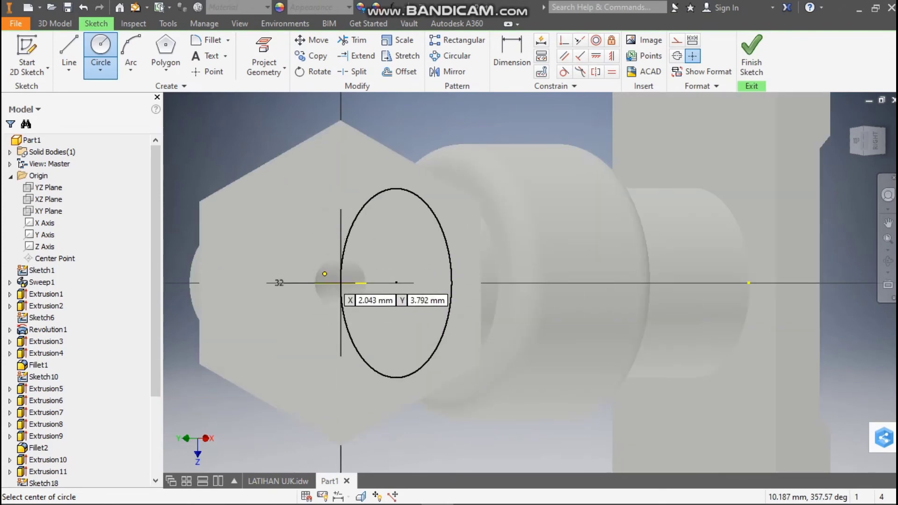
click(341, 283)
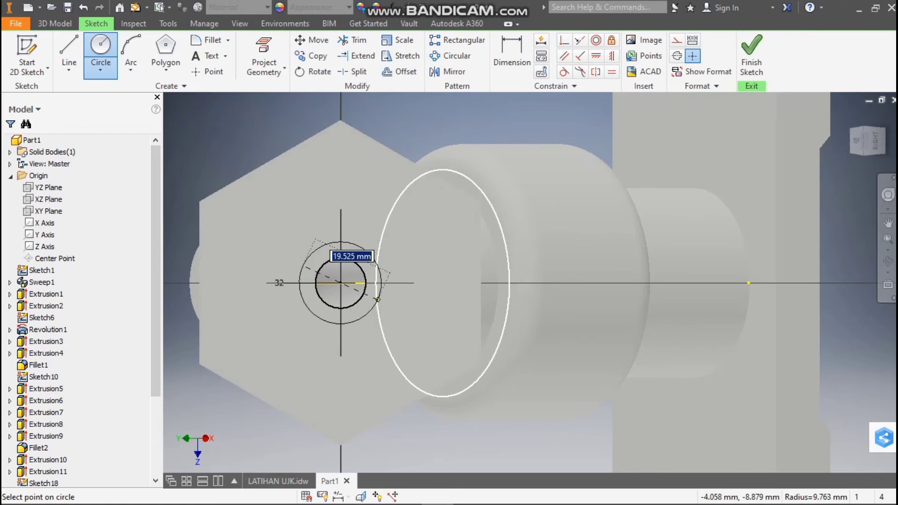
text(30)
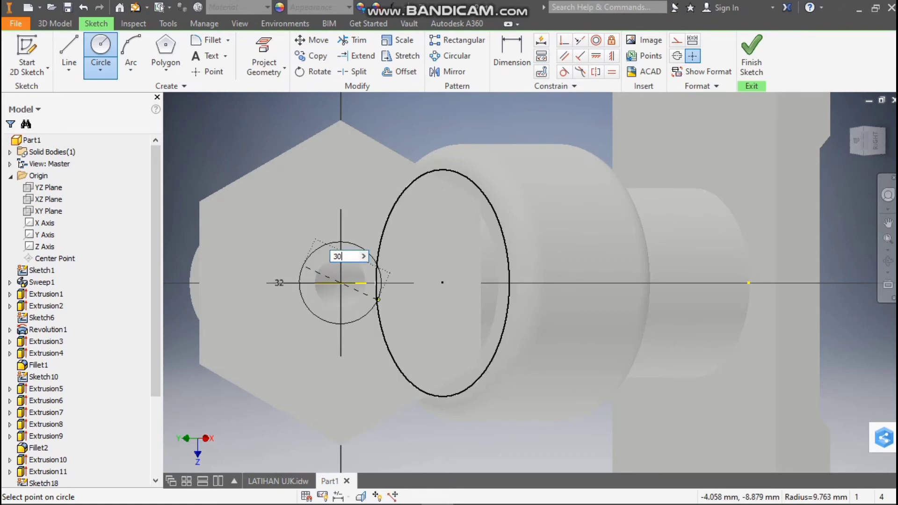
click(278, 481)
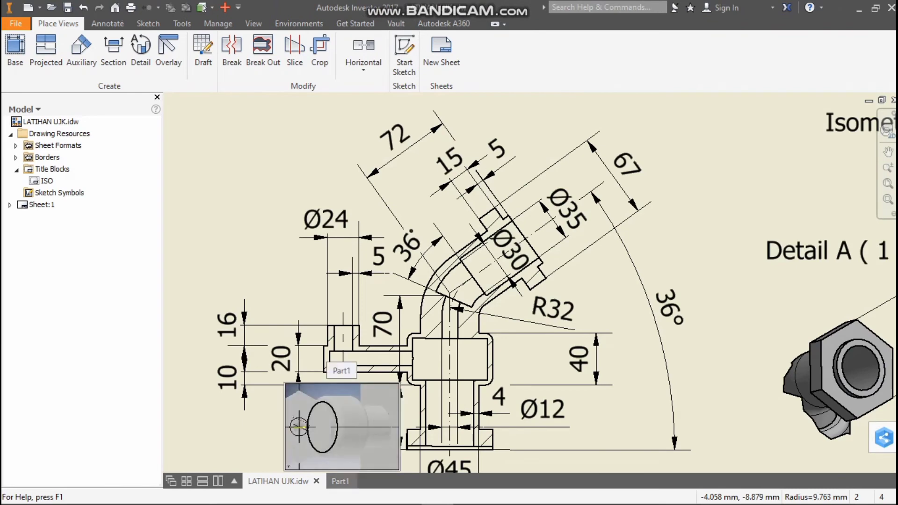
click(340, 481)
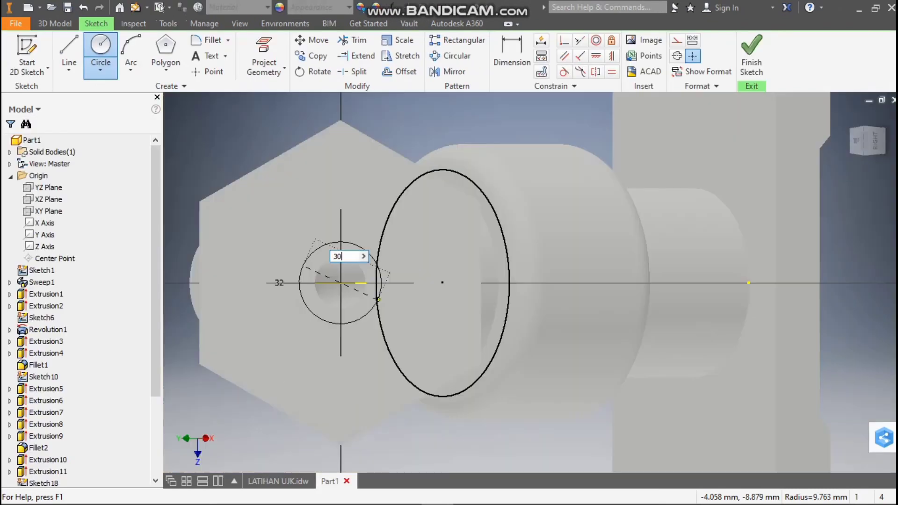
key(Return)
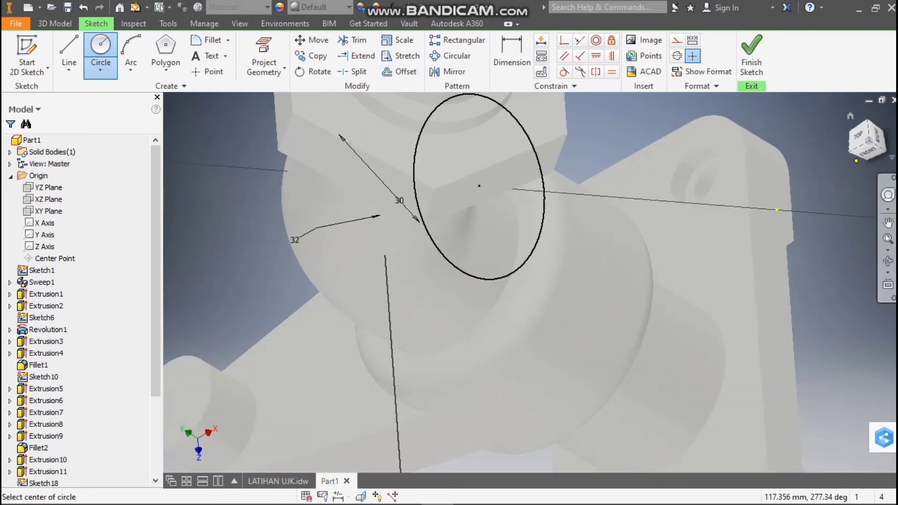
View the fitting from the front and slice the model at the shoulder sketch plane to expose the 30 mm circle and arc
key(F6)
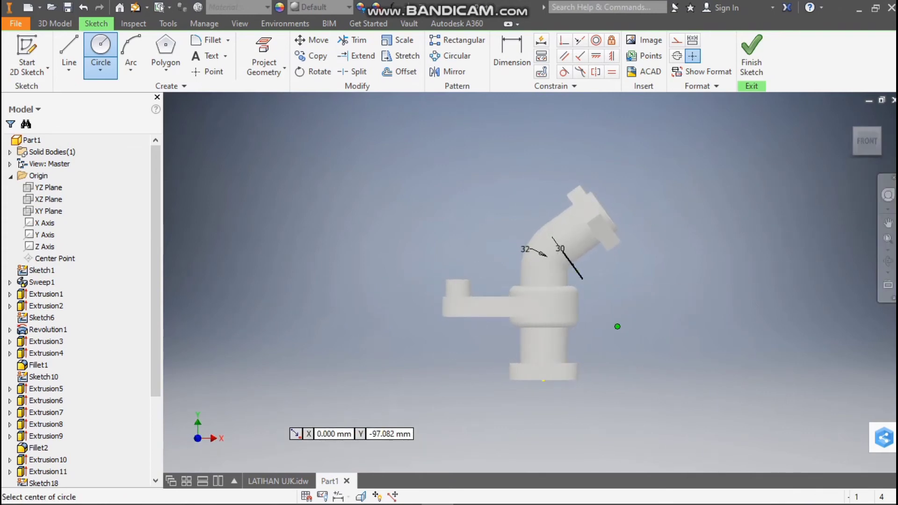
click(361, 497)
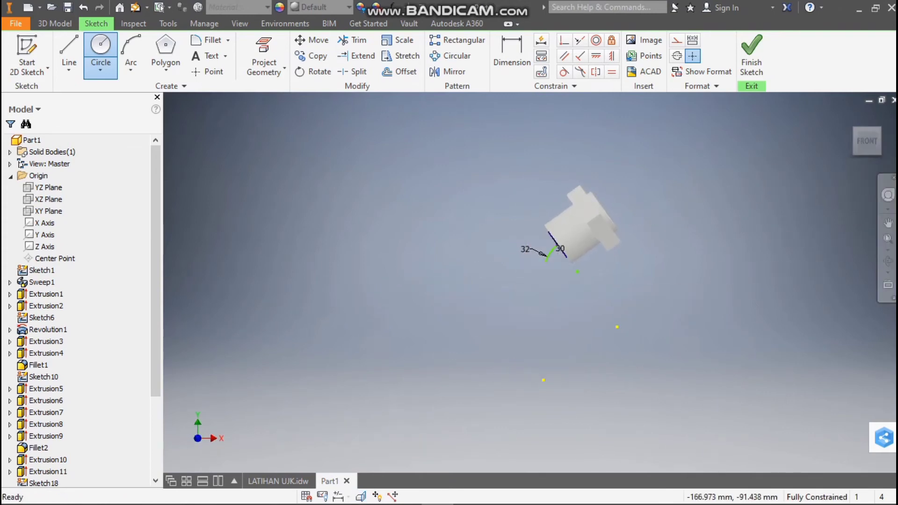
scroll(566, 228, down, 5)
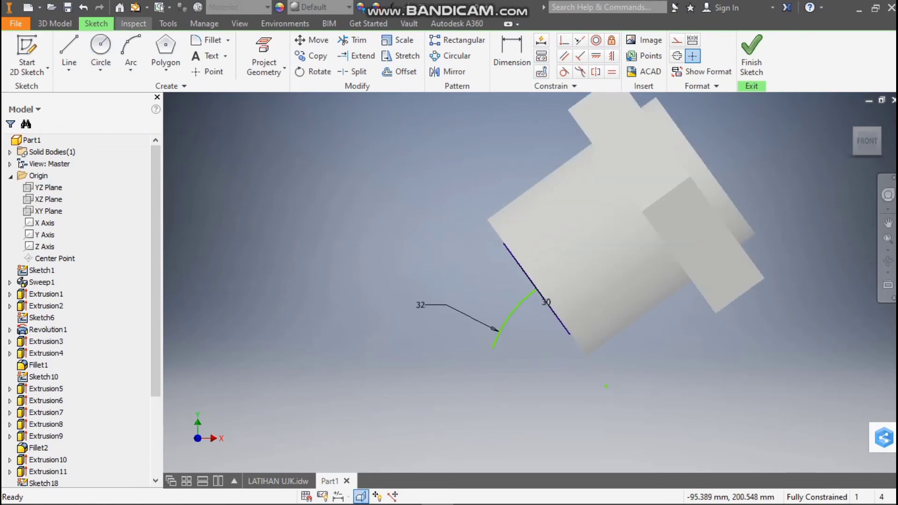
click(55, 23)
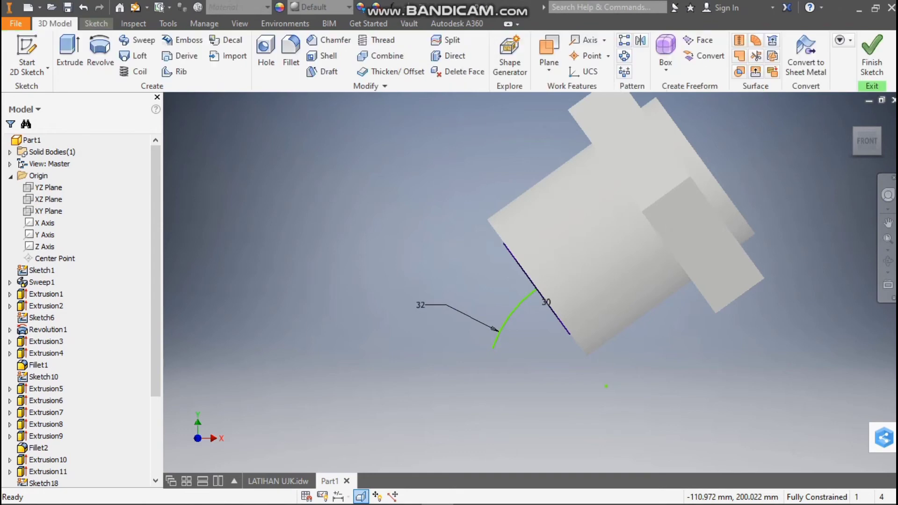
click(138, 40)
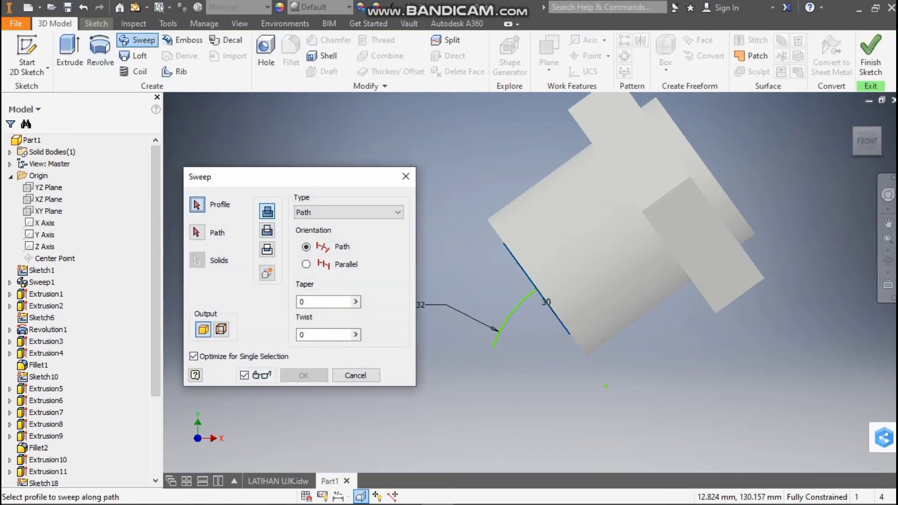
click(537, 293)
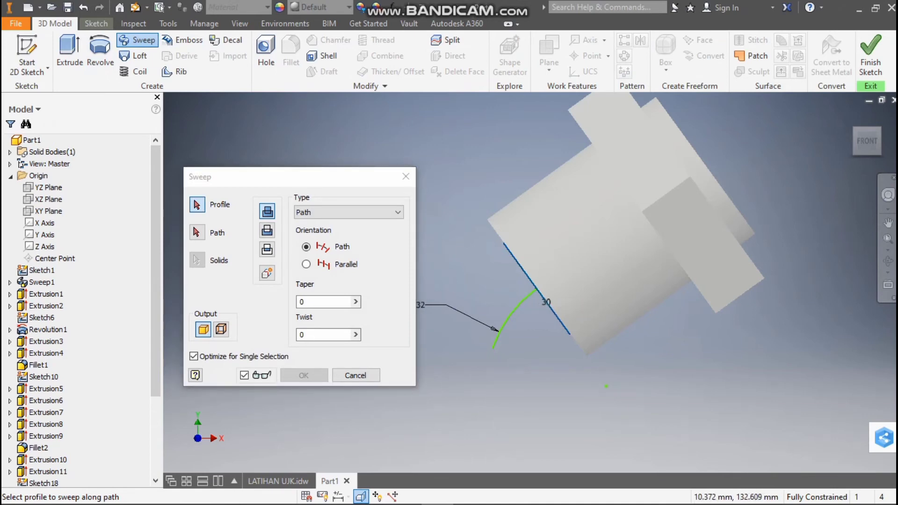
drag(868, 141, 881, 146)
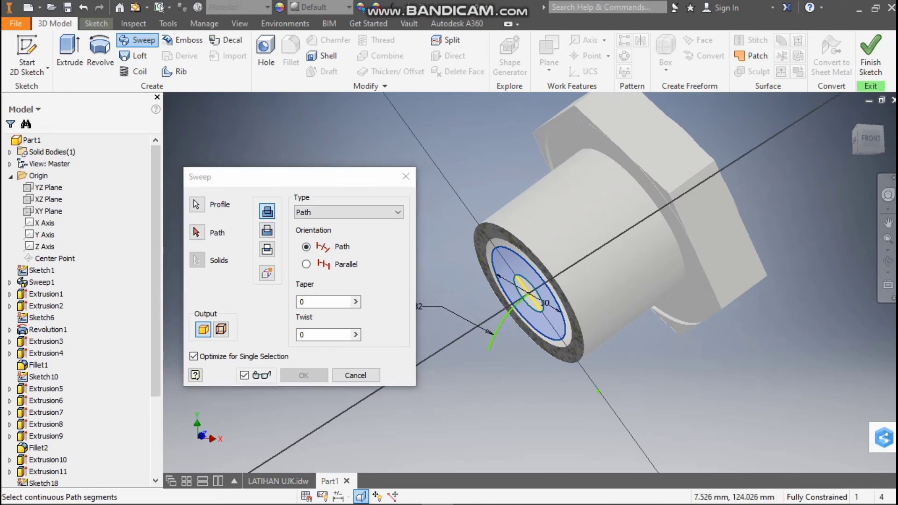
key(Escape)
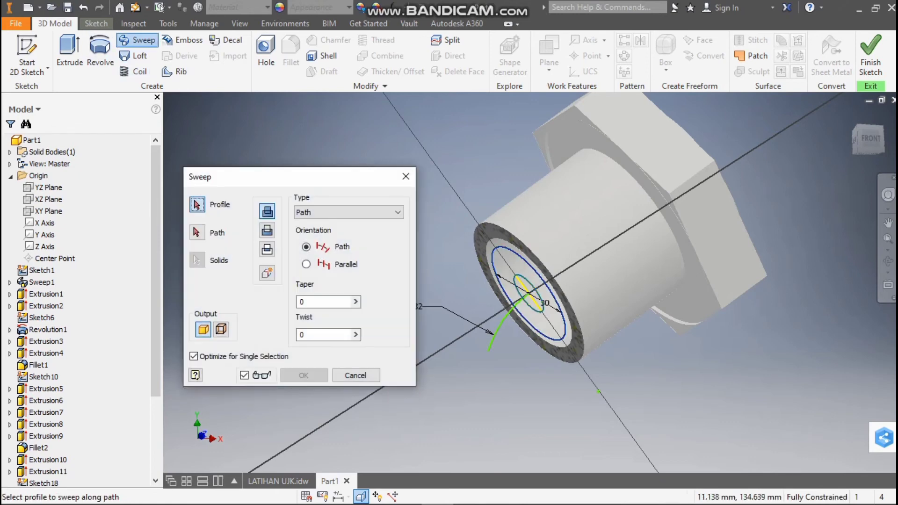
click(508, 268)
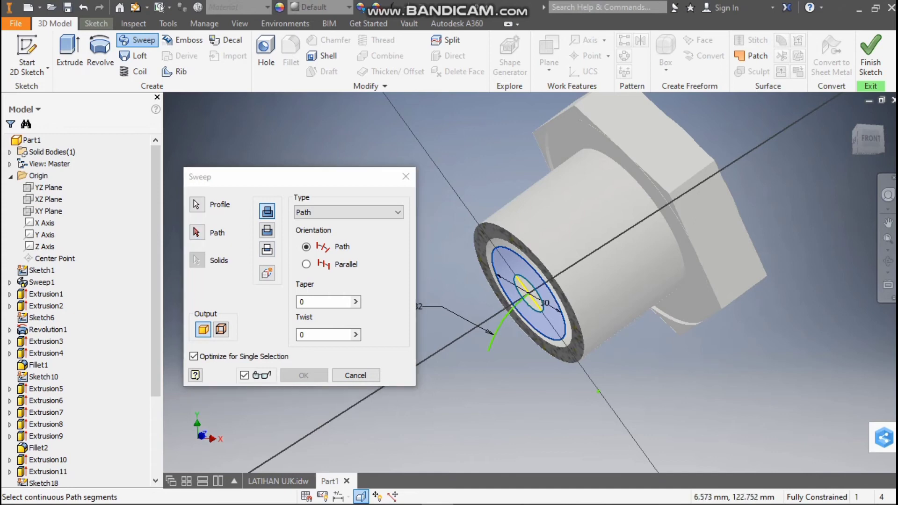
click(197, 204)
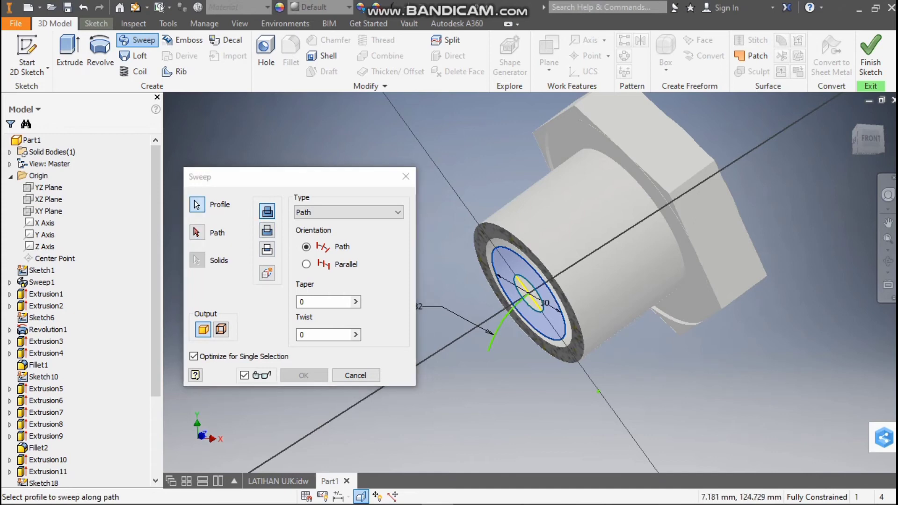
click(405, 176)
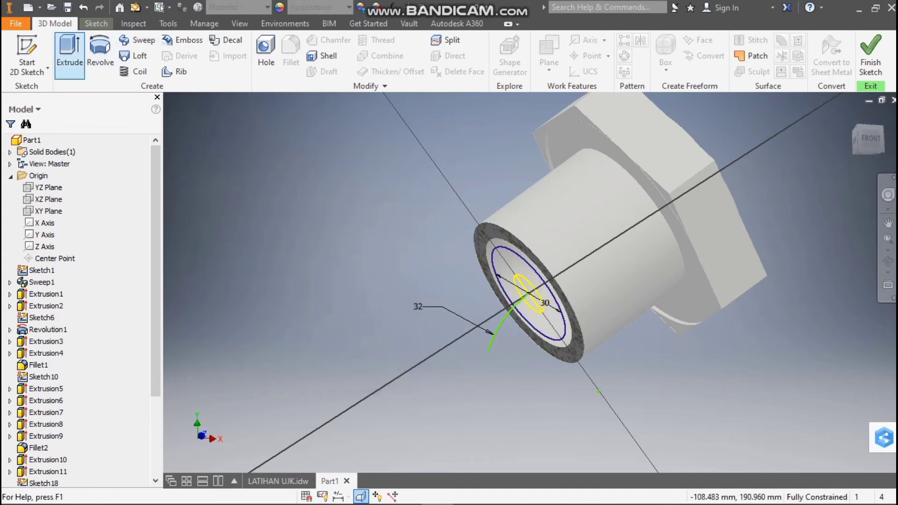
Cut a sweep of the ring between the 30 mm circle and the small bore edge along the 32 mm radius arc
click(137, 40)
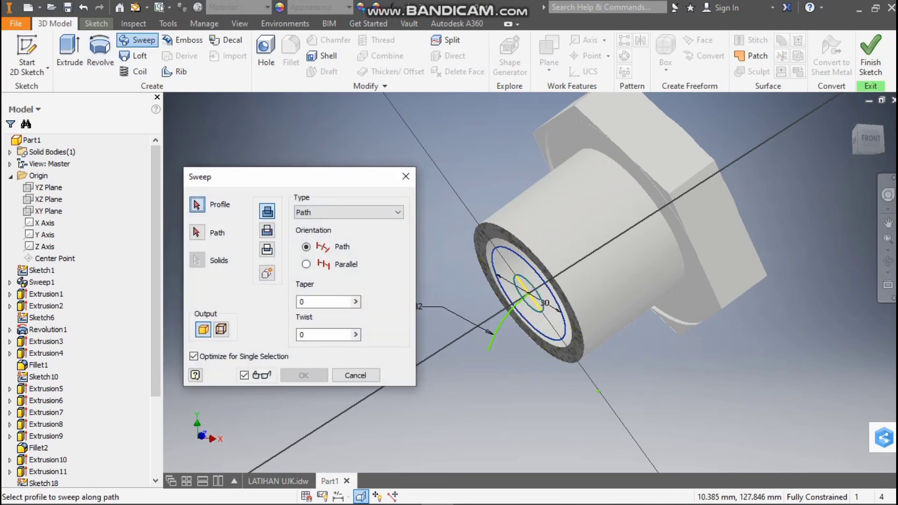
click(514, 277)
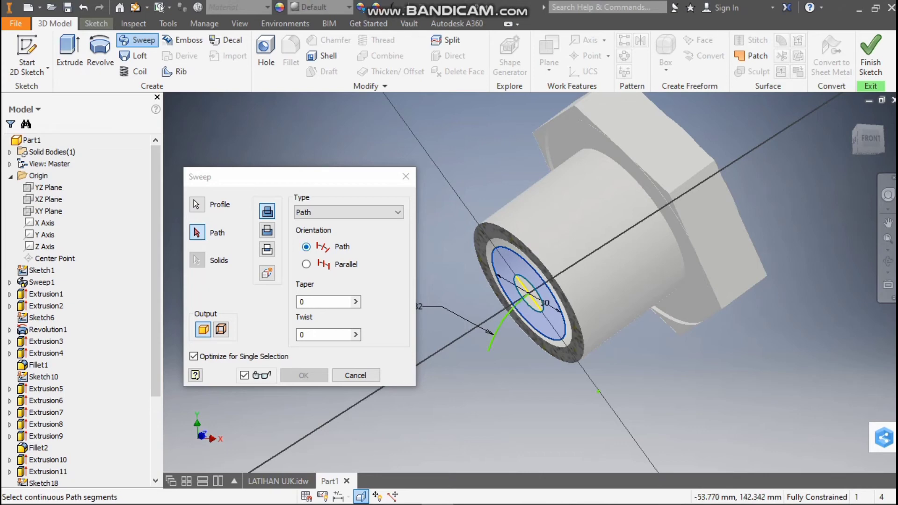
click(267, 230)
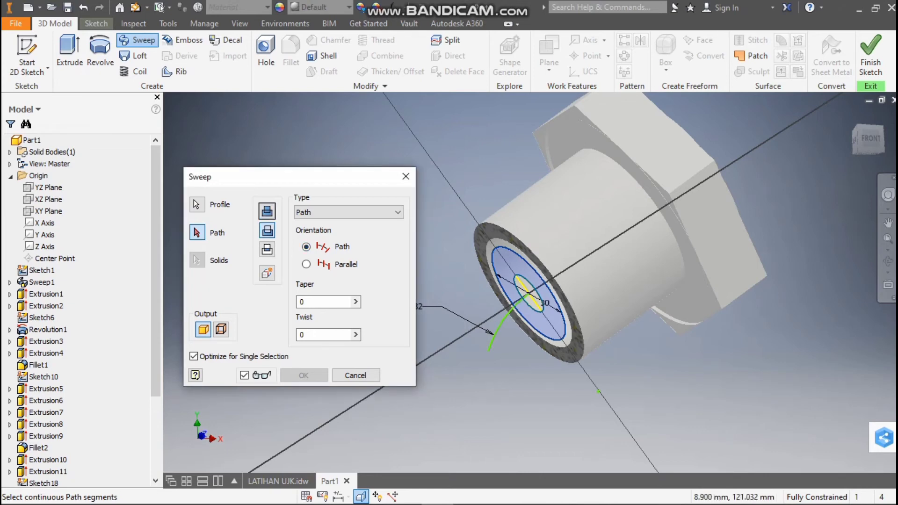
click(500, 328)
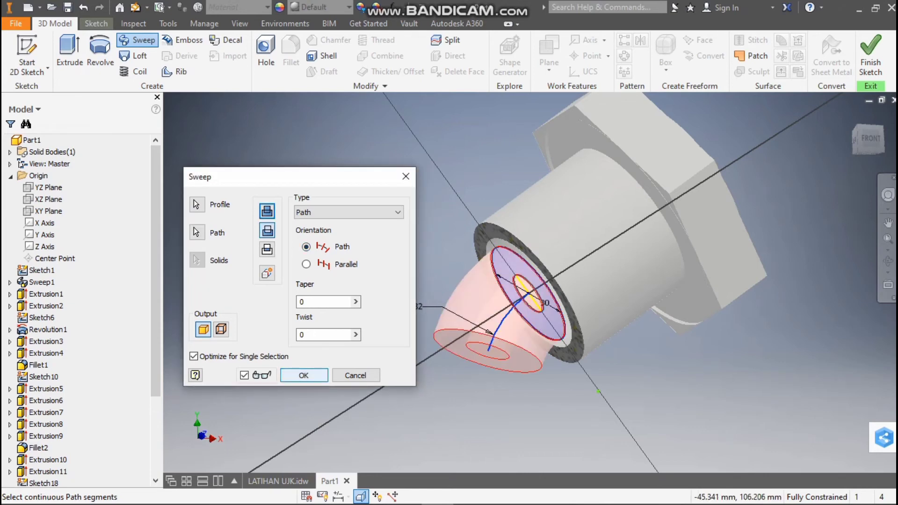
click(303, 375)
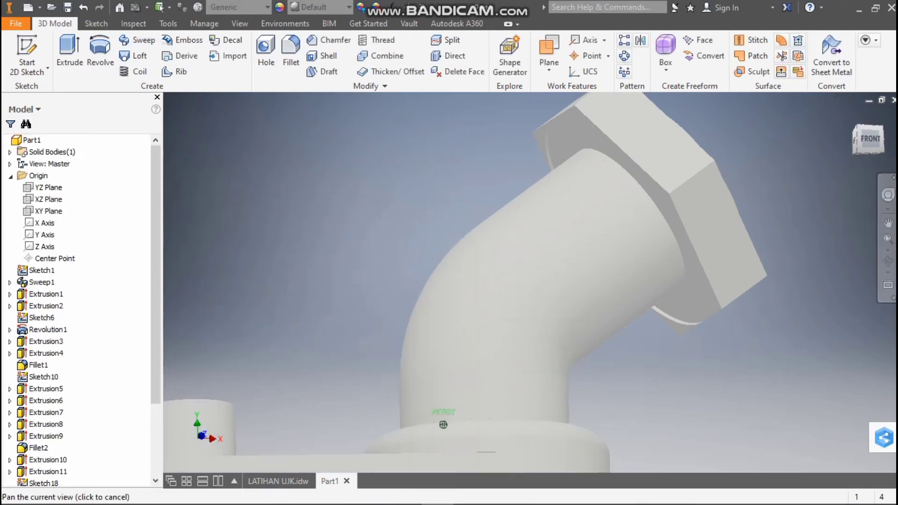
Inspect the swept cavity in section by slicing the model in a temporary sketch on the XY plane, and finish that sketch
shift+middle_drag(443, 421, 443, 422)
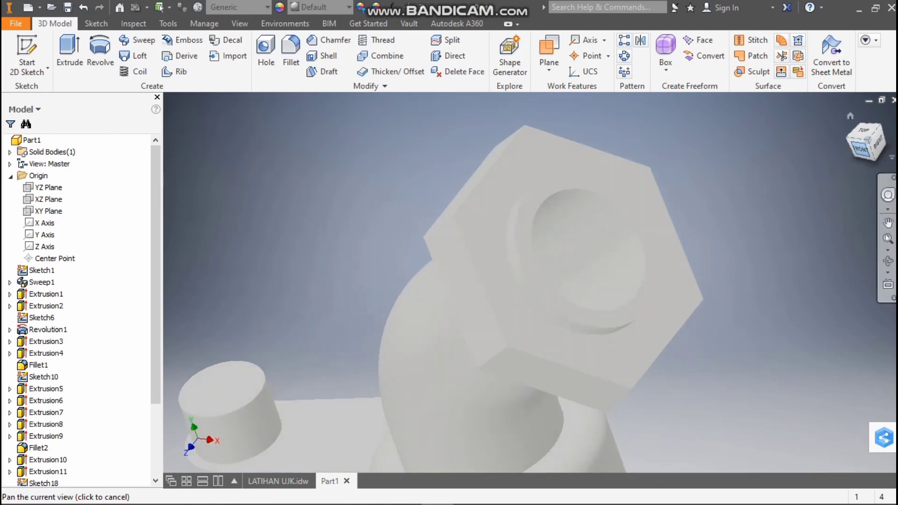
click(861, 149)
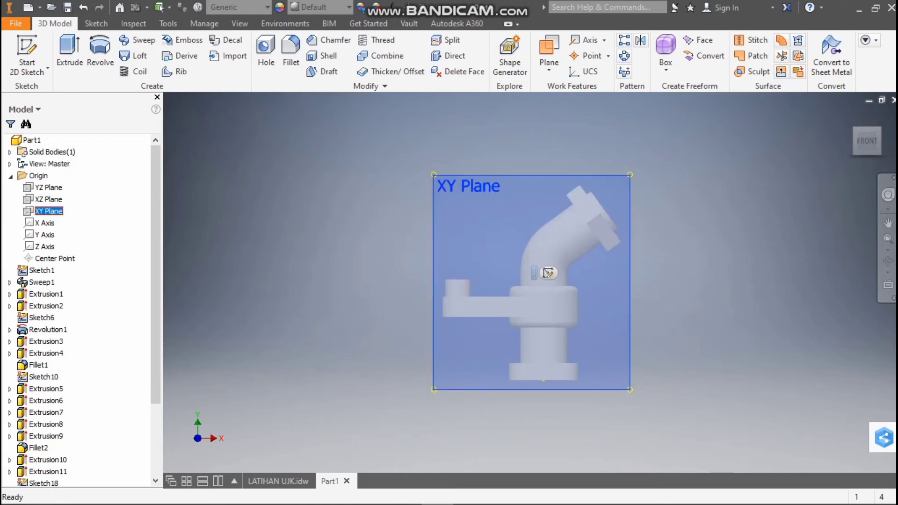
click(544, 276)
key(Escape)
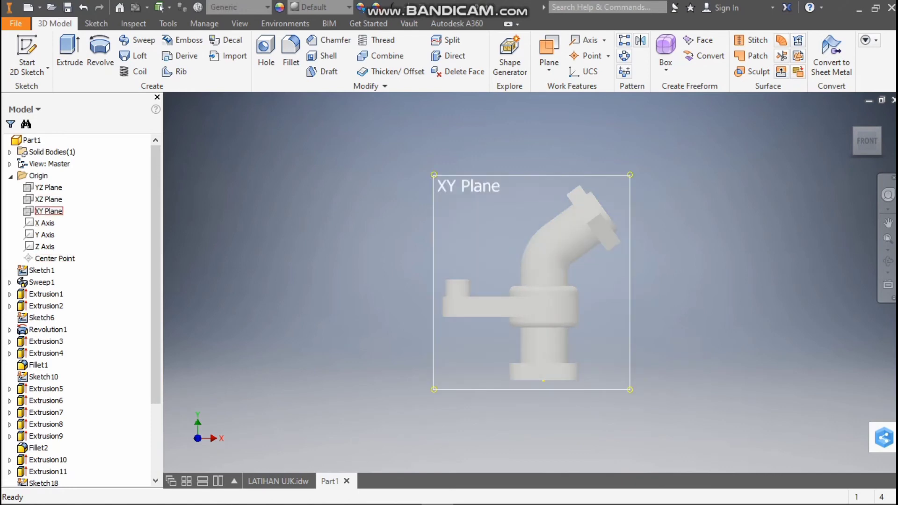
click(49, 211)
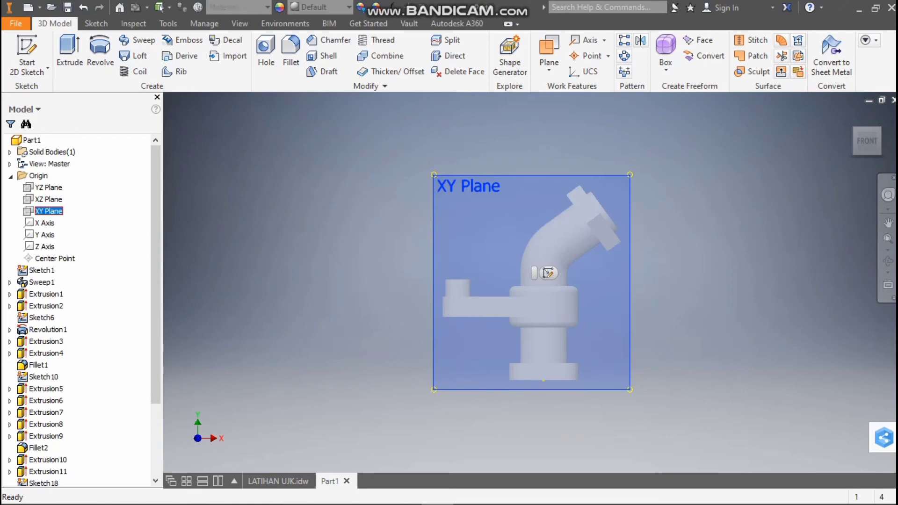
click(548, 273)
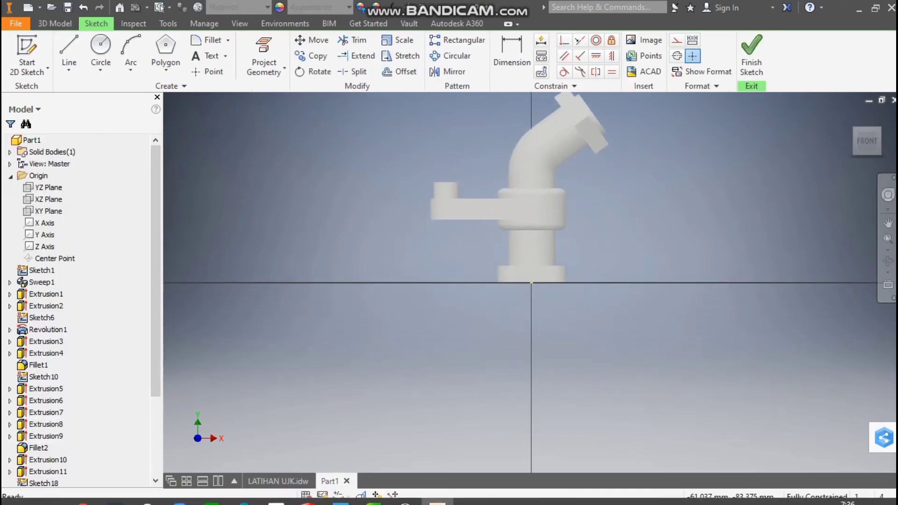
click(361, 496)
scroll(542, 149, down, 3)
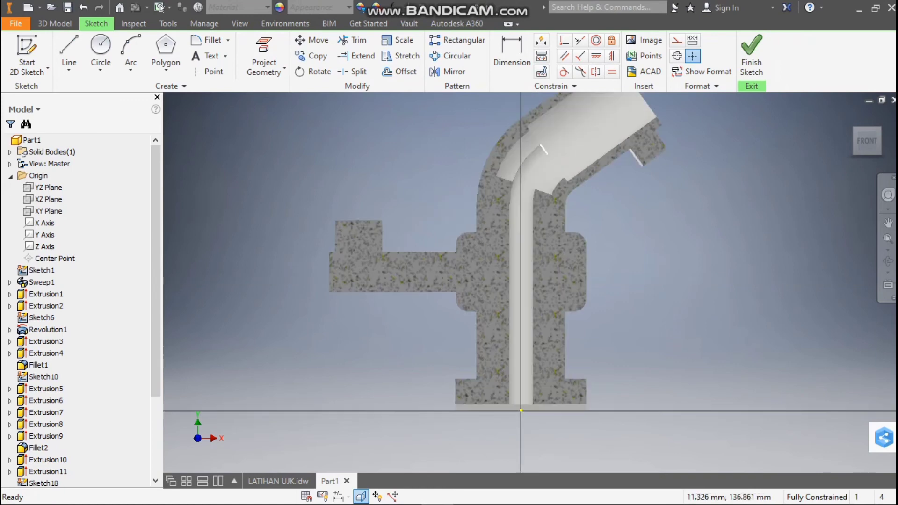
scroll(542, 138, down, 3)
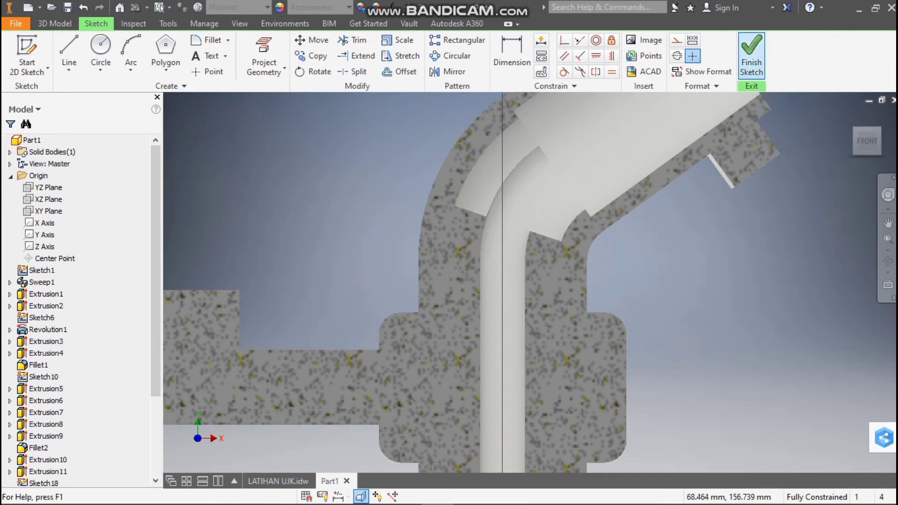
click(751, 54)
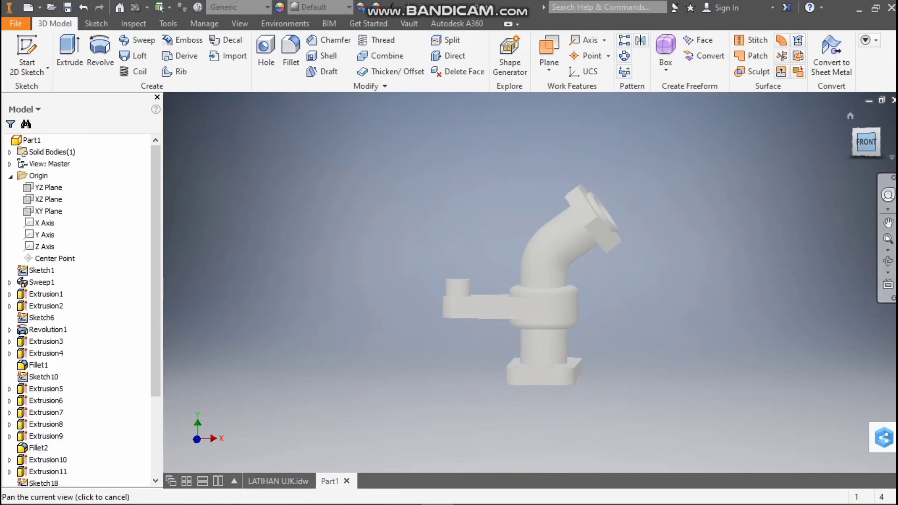
Undo the XY plane sketch and the sweep cut, returning to the sketch with the 30 mm circle
key(ctrl+z)
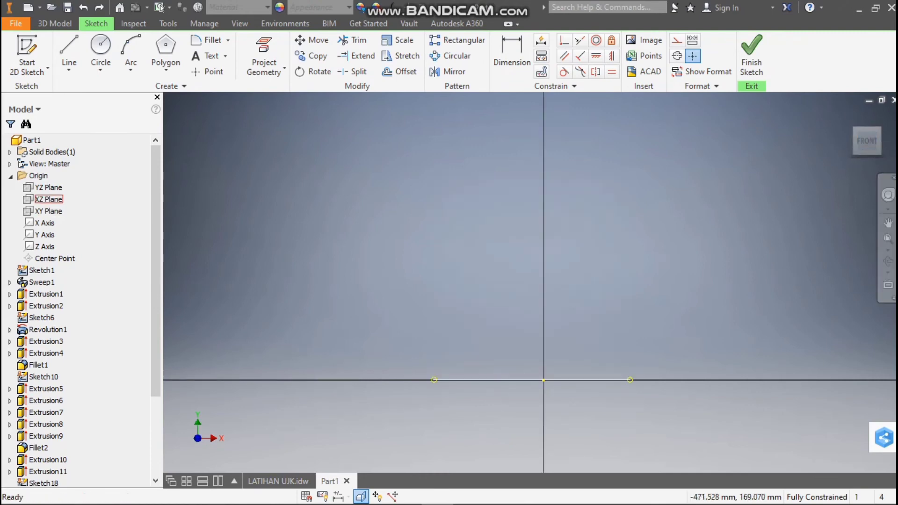
click(55, 211)
click(751, 55)
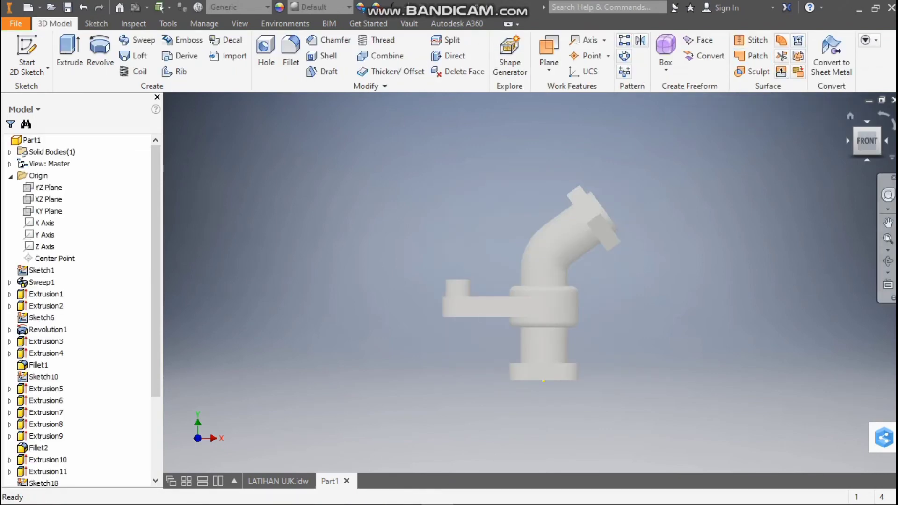
shift+middle_drag(531, 282, 470, 332)
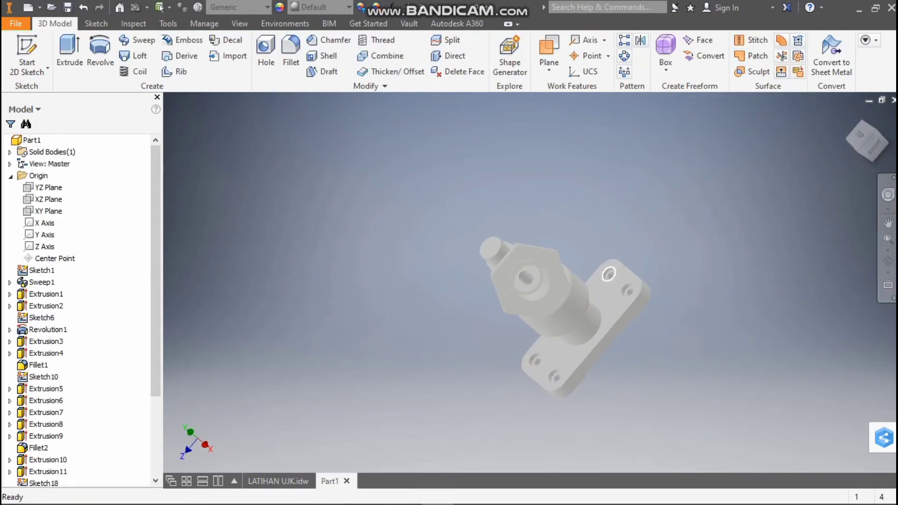
scroll(532, 282, up, 6)
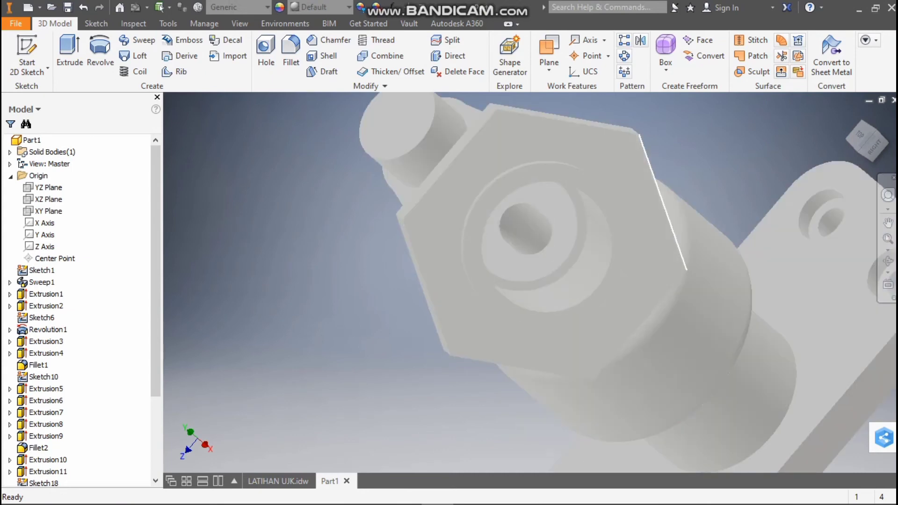
key(ctrl+z)
key(ctrl+z)
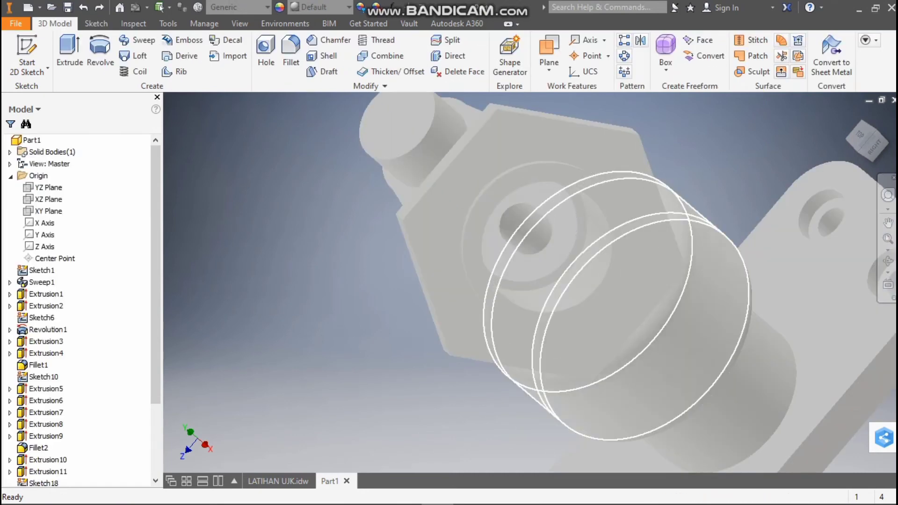
key(ctrl+z)
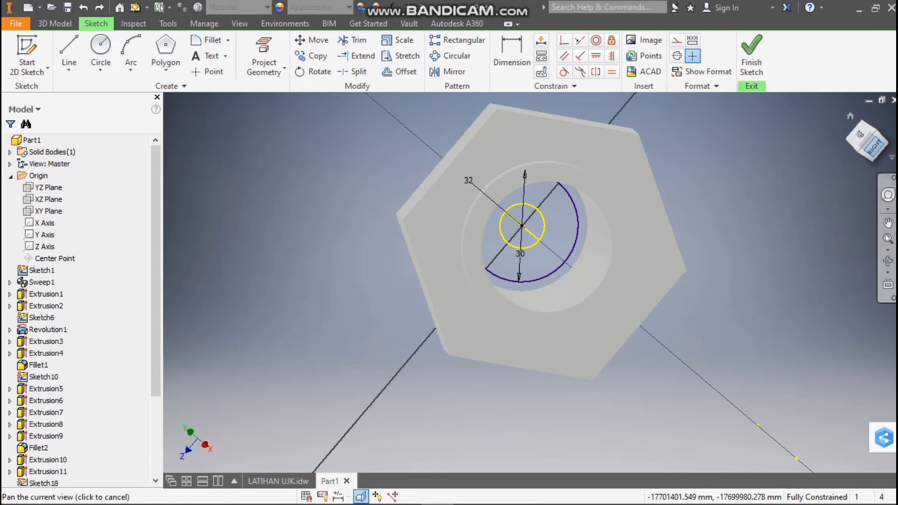
Delete the projected small bore circle inside the 30 mm circle on the shoulder face sketch
shift+middle_drag(545, 245, 608, 180)
click(866, 141)
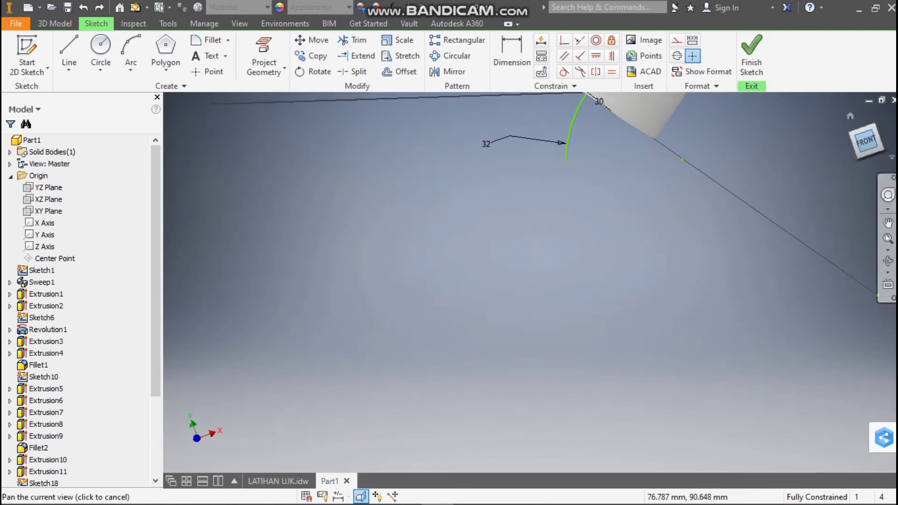
shift+middle_drag(532, 283, 604, 267)
scroll(547, 259, down, 5)
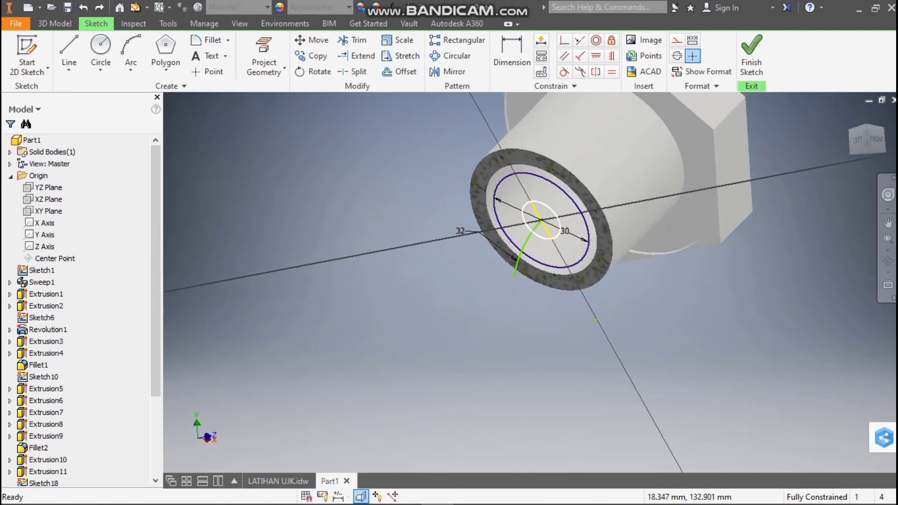
key(Delete)
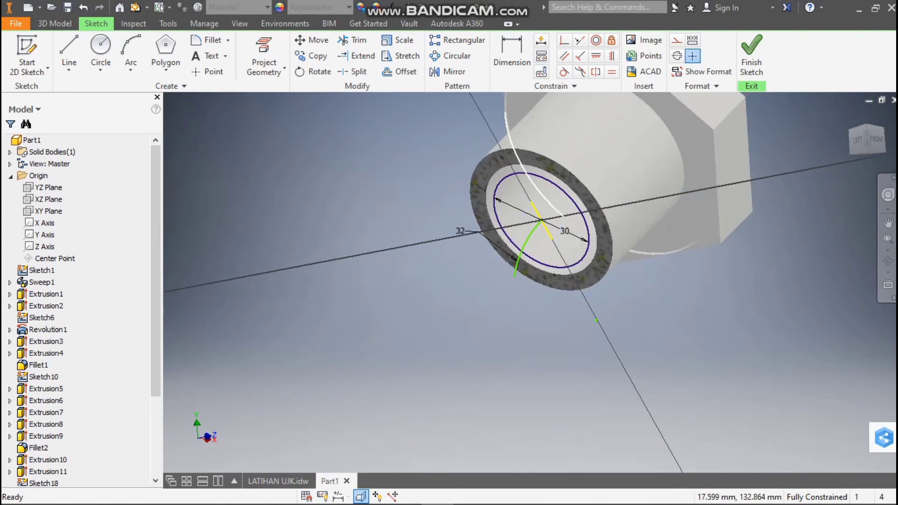
click(55, 24)
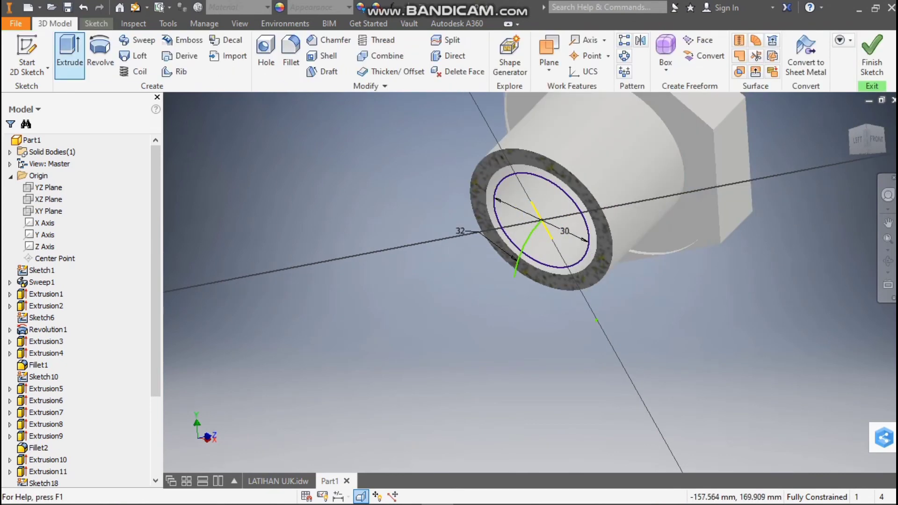
click(100, 56)
click(137, 40)
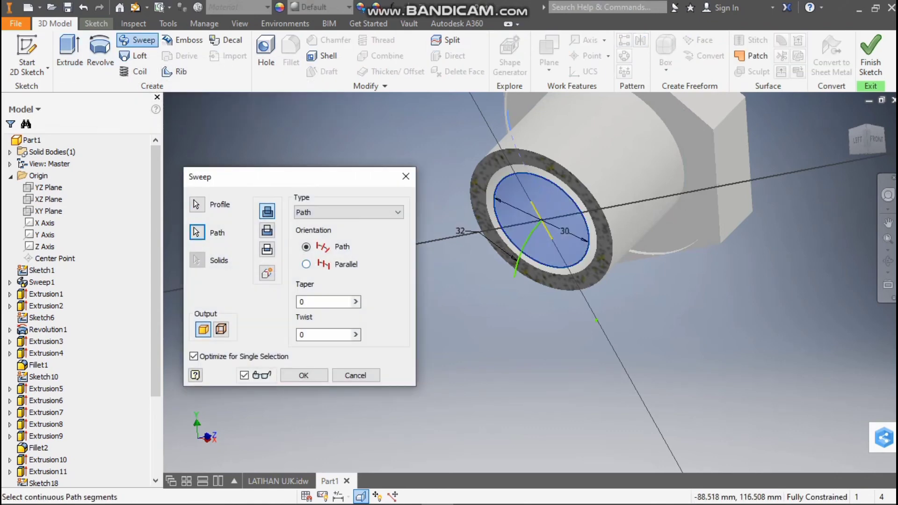
click(267, 231)
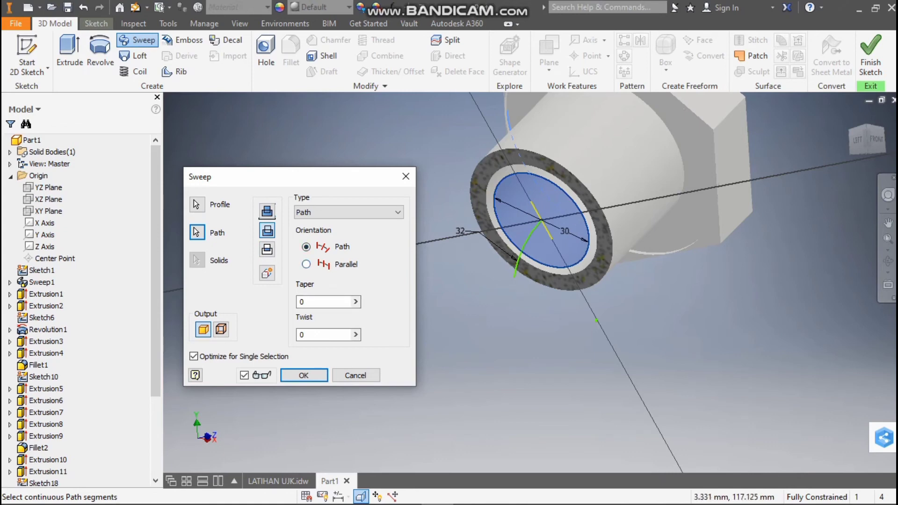
click(406, 176)
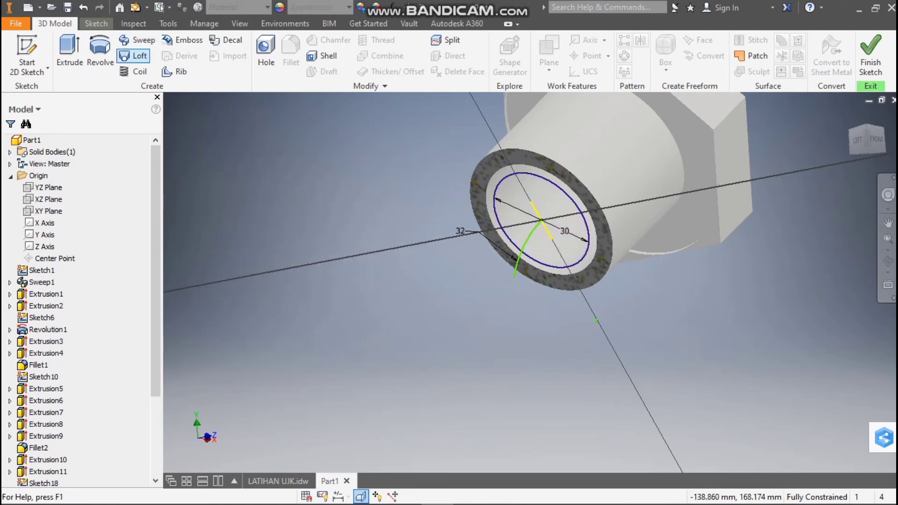
Cut a sweep of the full 30 mm circle along the 32 mm radius arc
click(137, 39)
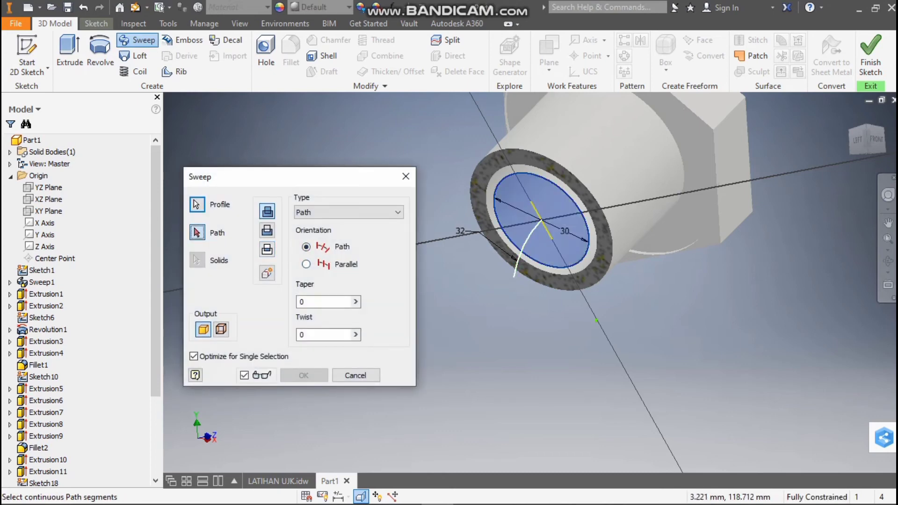
click(523, 252)
click(267, 230)
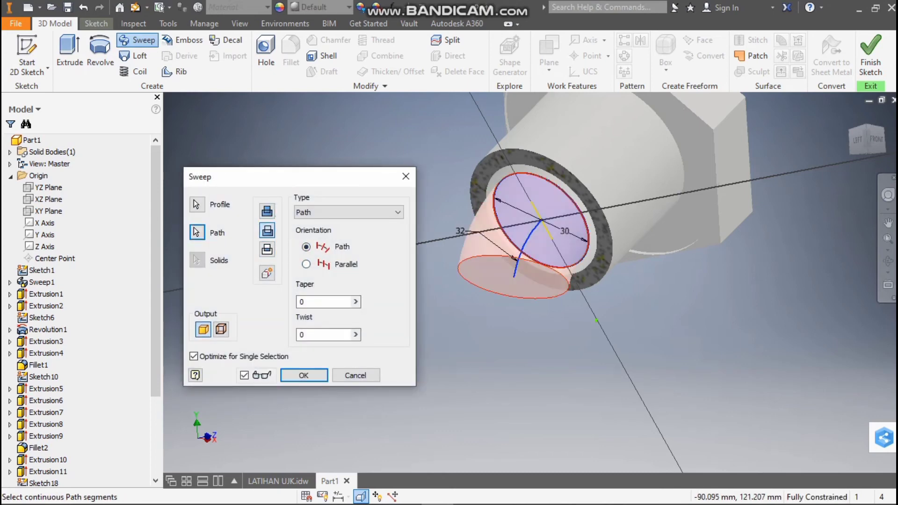
key(Return)
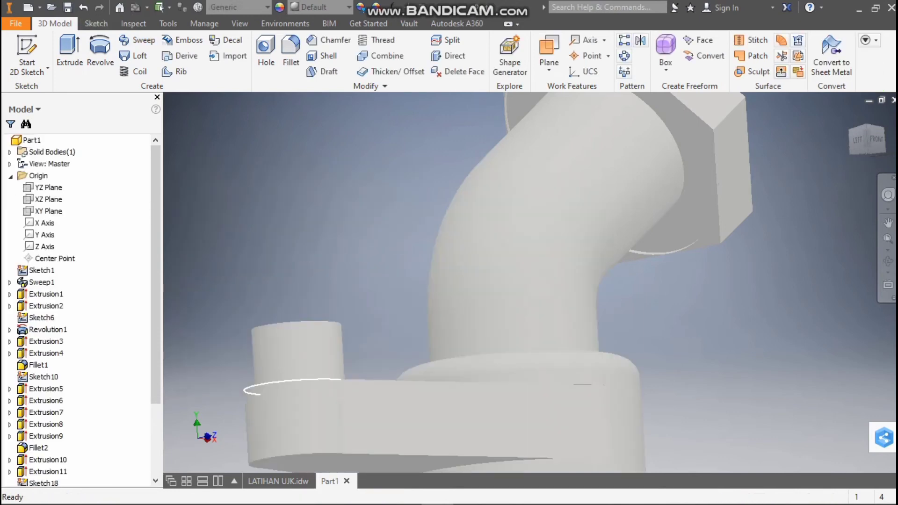
Start a new sketch on the XY plane in front view and slice the model's graphics at that plane
click(876, 140)
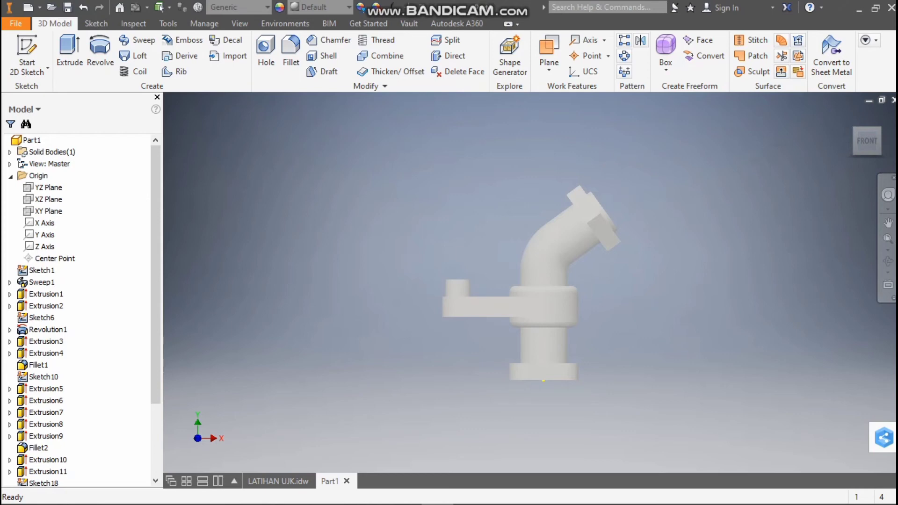
mouse_move(449, 503)
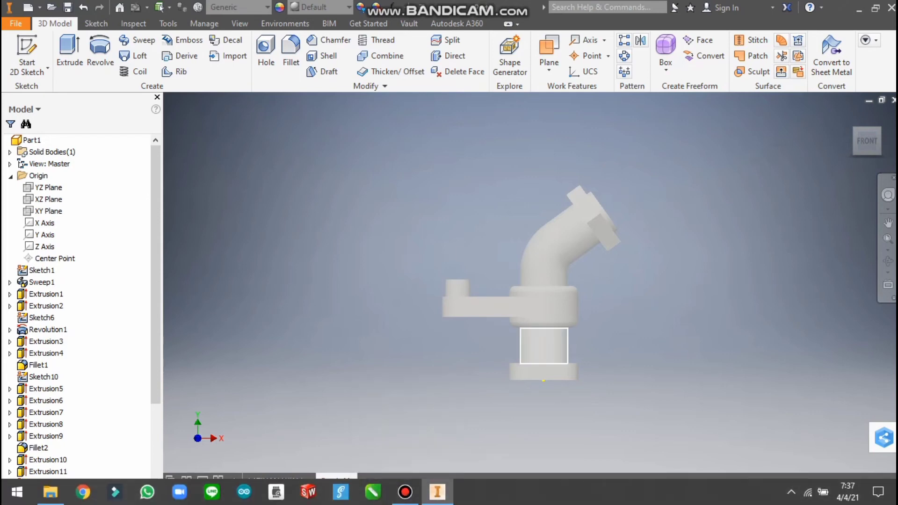
mouse_move(531, 282)
shift+middle_down()
mouse_move(533, 250)
mouse_move(554, 241)
shift+middle_up()
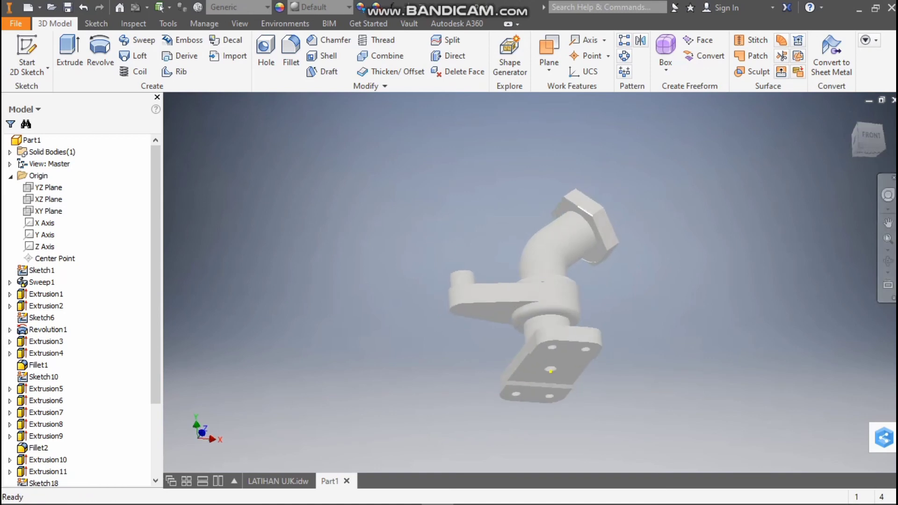
scroll(529, 406, down, 5)
scroll(529, 406, up, 4)
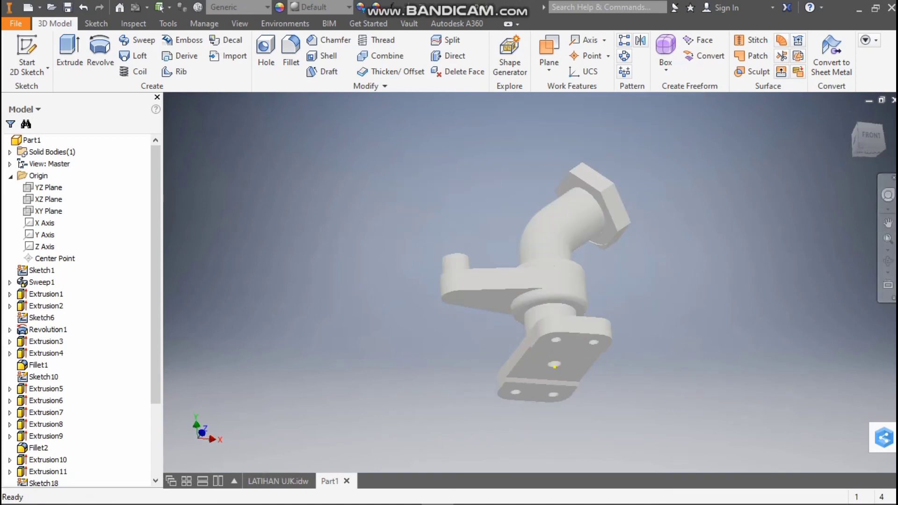
click(871, 135)
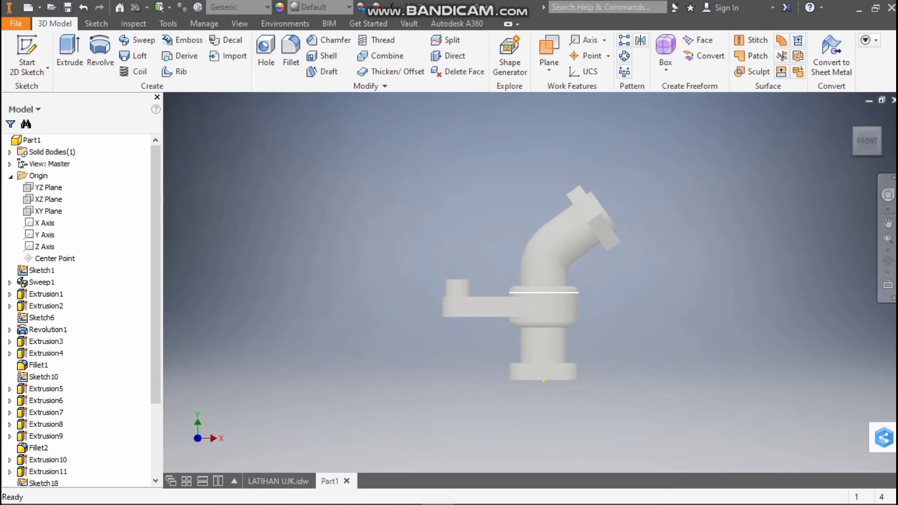
scroll(547, 337, up, 3)
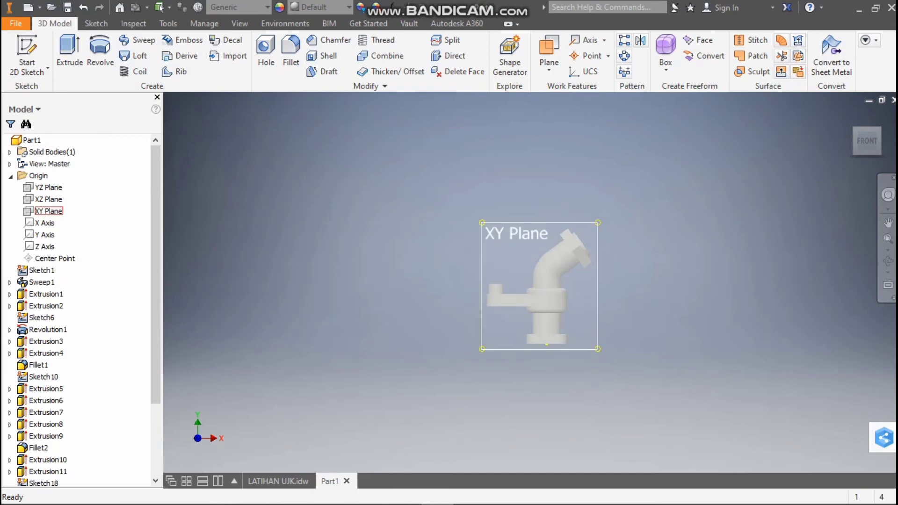
click(48, 211)
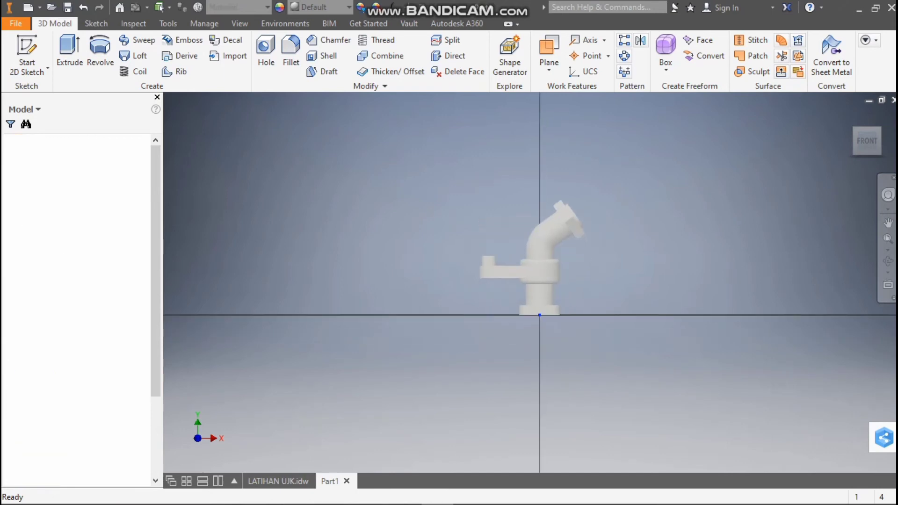
click(361, 496)
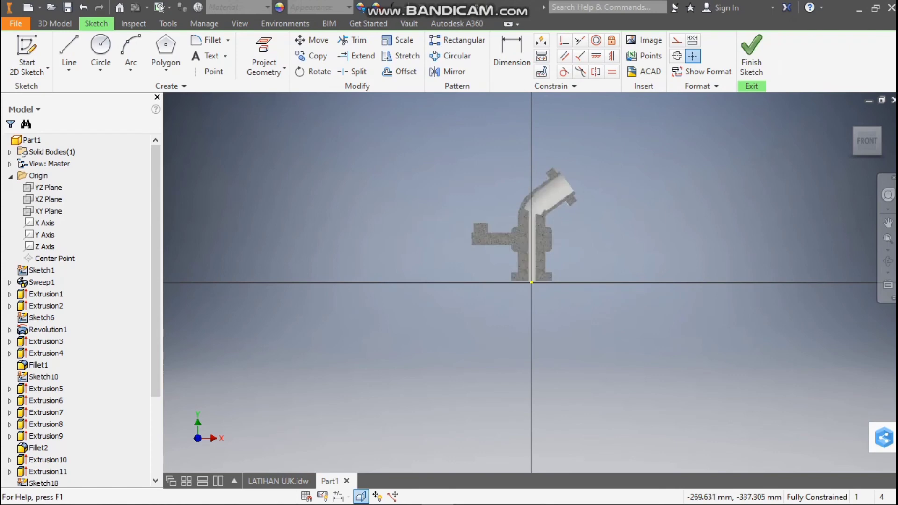
Examine the sectioned bore and compare its central chamber with the section view in the LATIHAN UJK drawing
scroll(547, 192, up, 3)
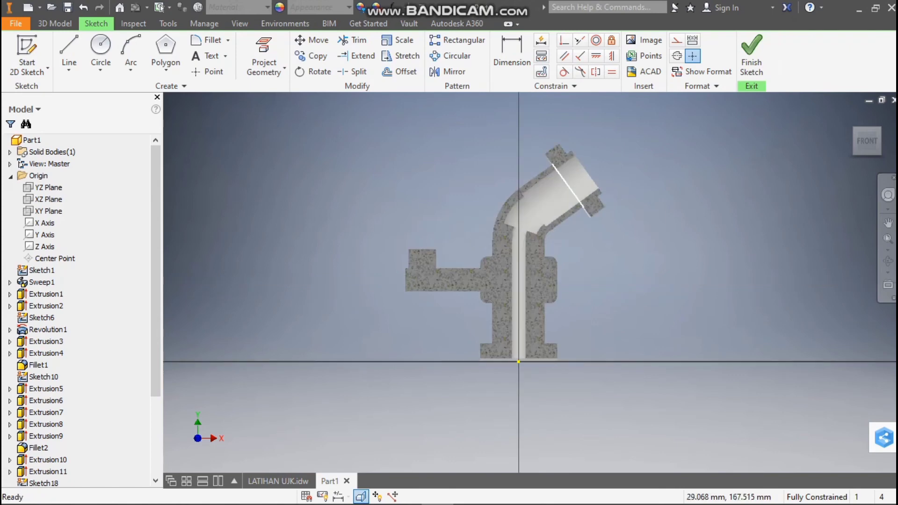
scroll(546, 187, up, 1)
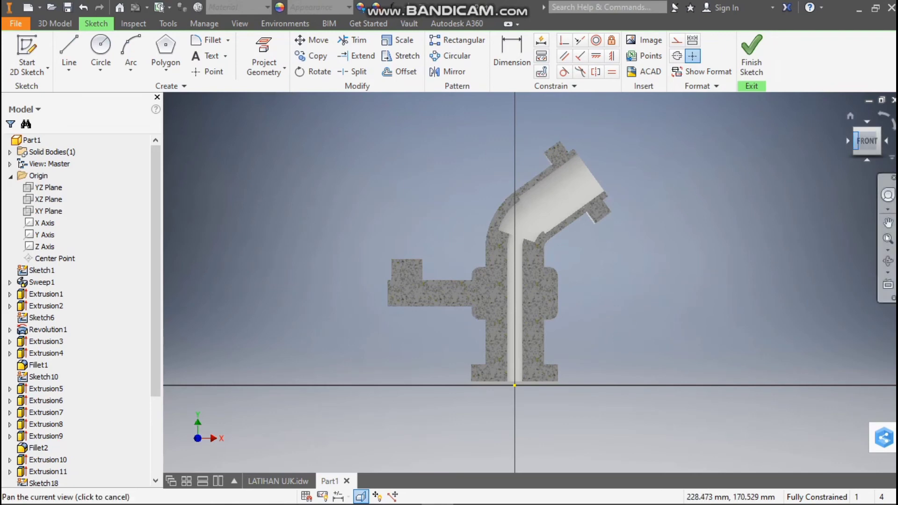
scroll(541, 212, up, 3)
scroll(542, 211, down, 3)
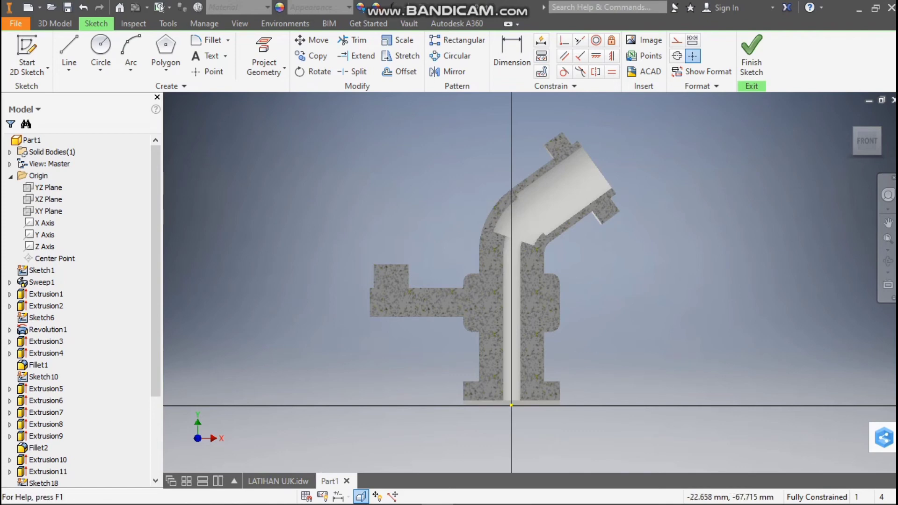
click(278, 482)
scroll(451, 357, up, 3)
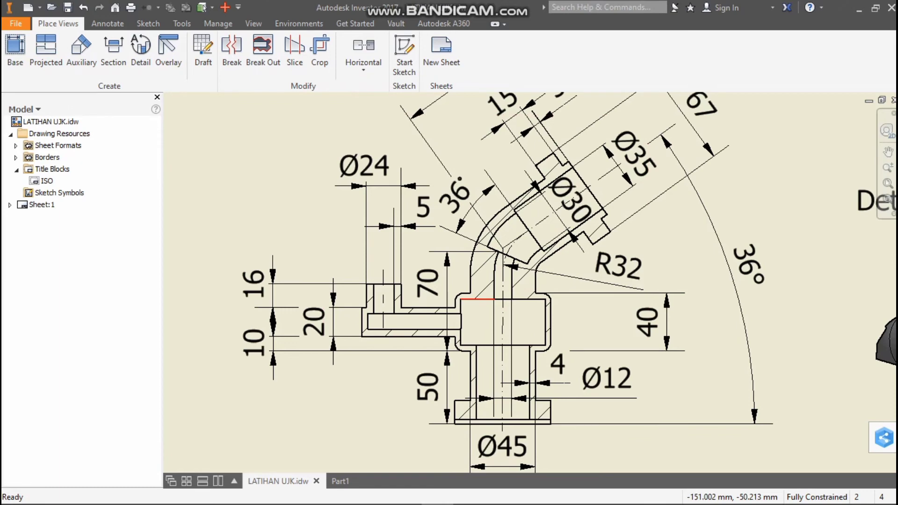
click(338, 481)
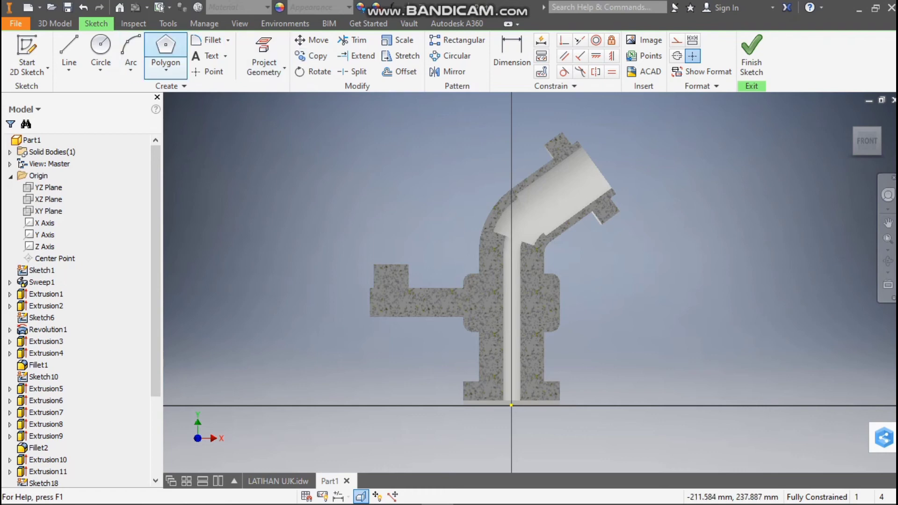
Sketch a two-point center rectangle on the vertical axis at Y 70 mm, 66 mm by 40 mm, enclosing the central collar
click(133, 23)
click(54, 23)
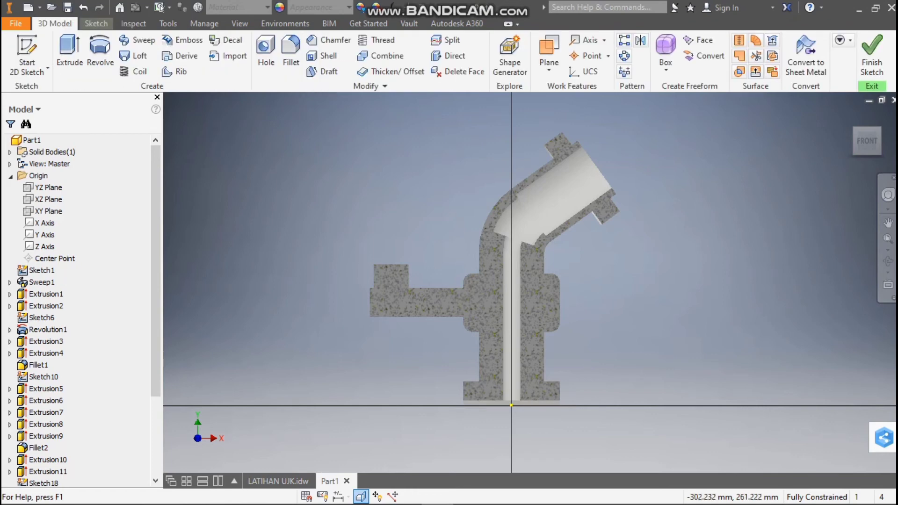
click(96, 24)
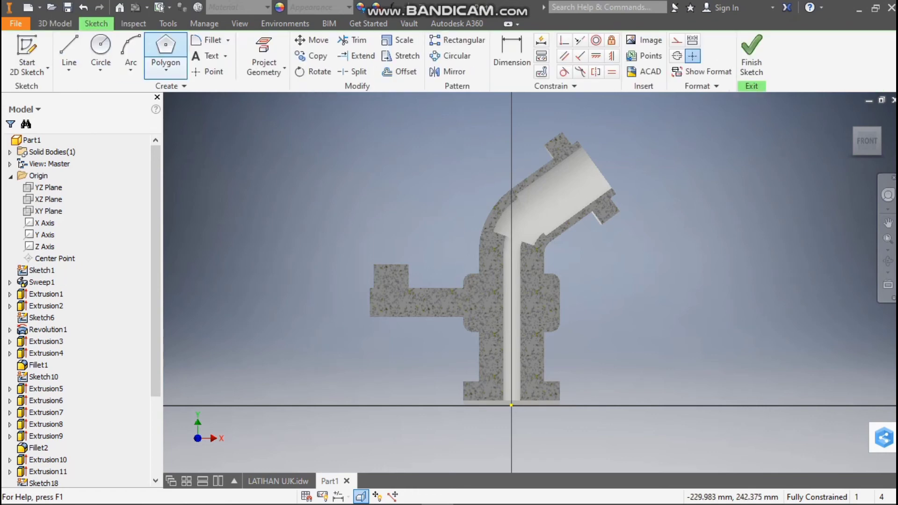
click(166, 66)
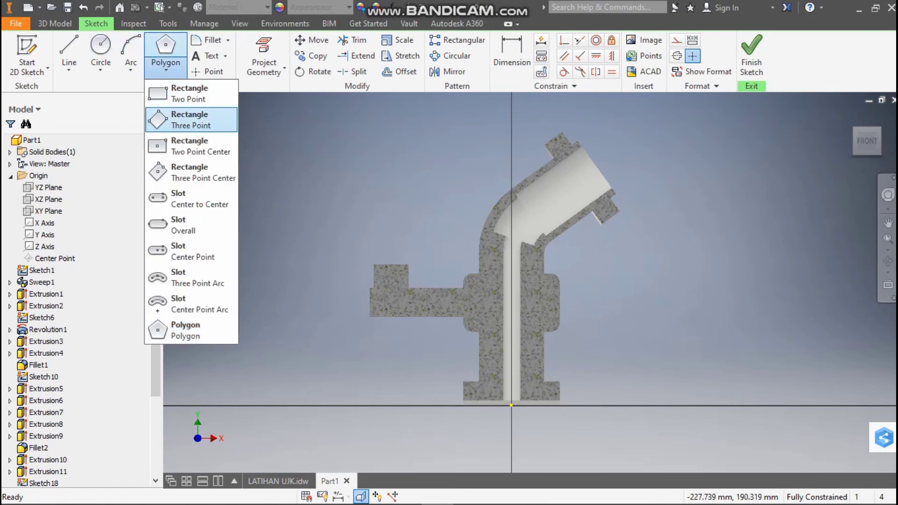
click(187, 146)
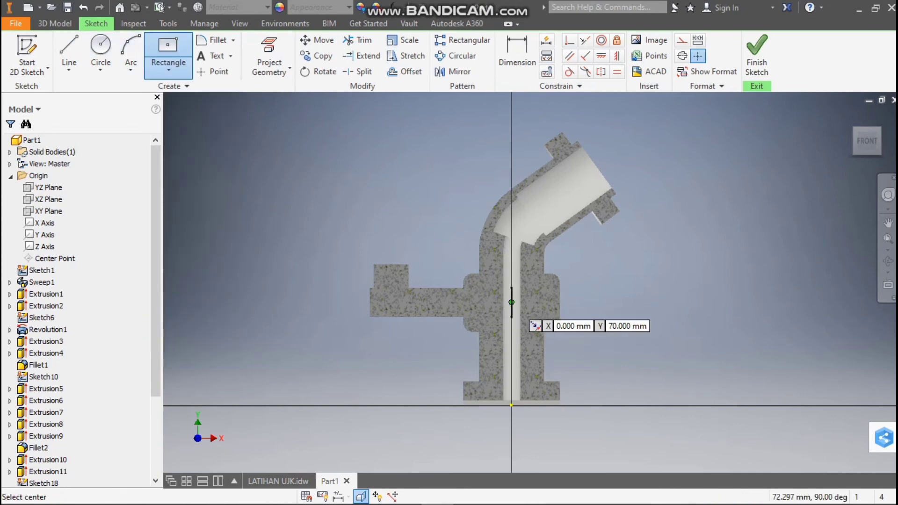
click(511, 302)
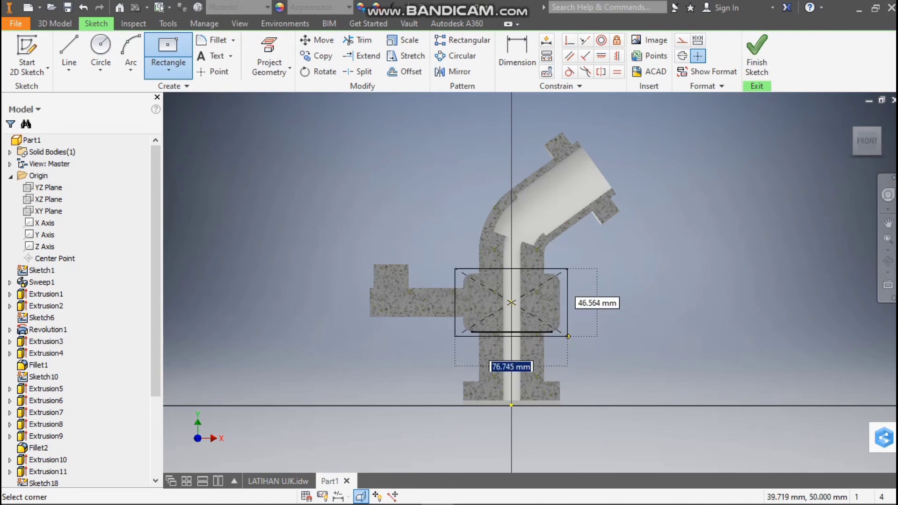
scroll(560, 331, up, 6)
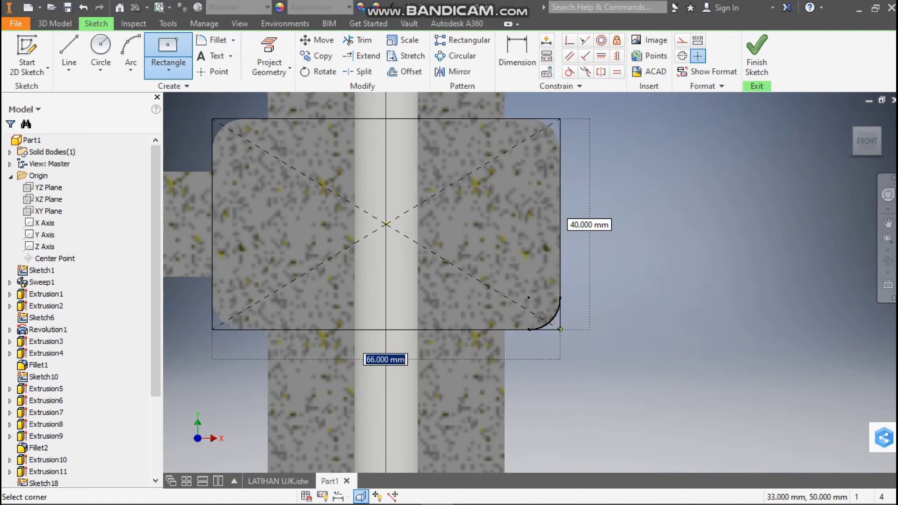
click(560, 329)
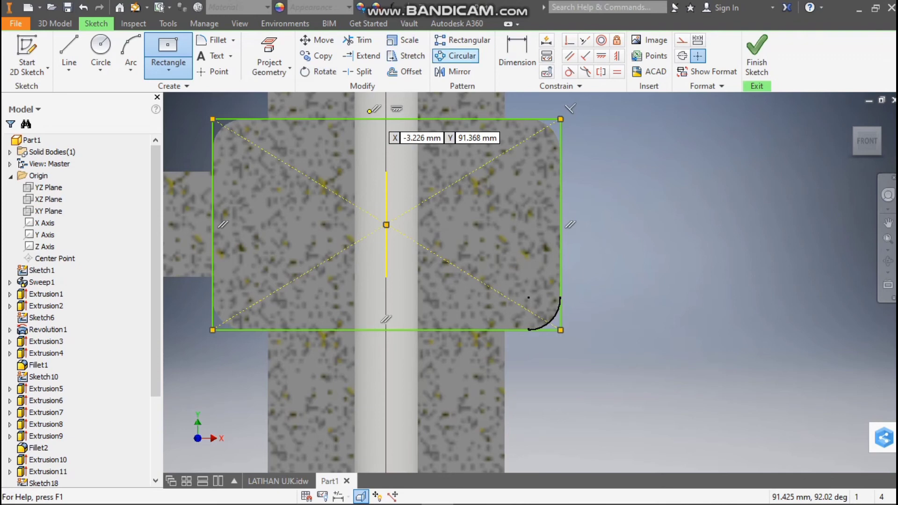
Offset the collar rectangle inward by 4 mm
click(405, 71)
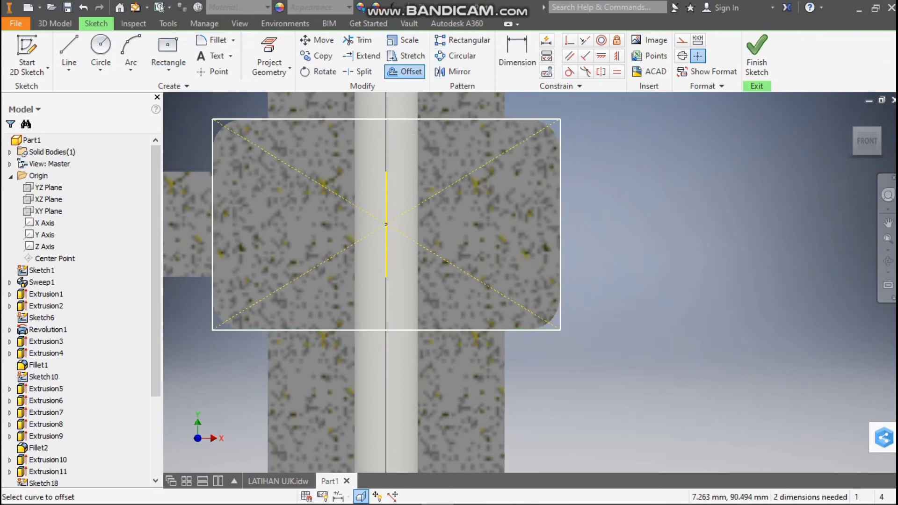
click(421, 119)
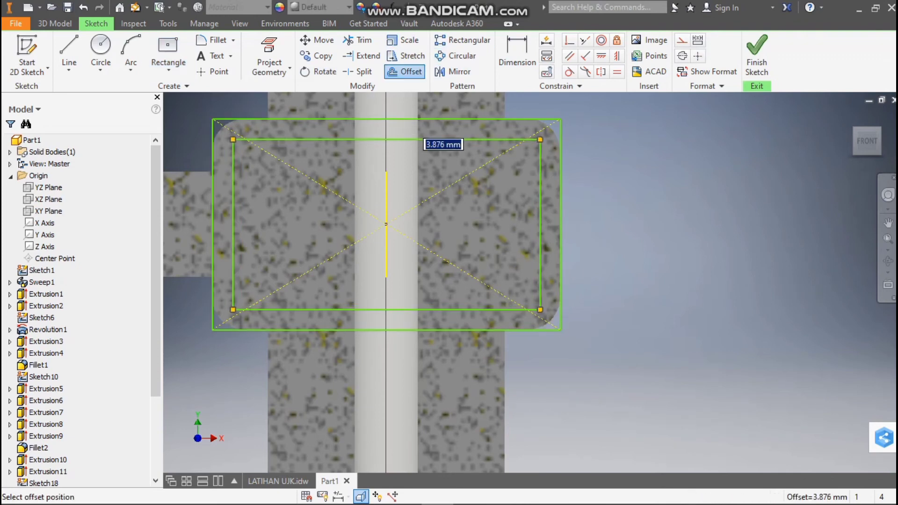
text(4)
key(Return)
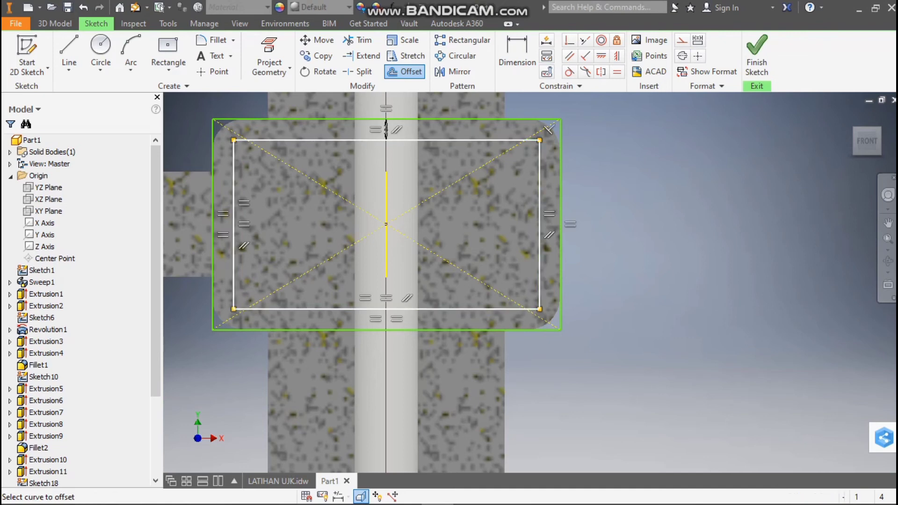
key(Escape)
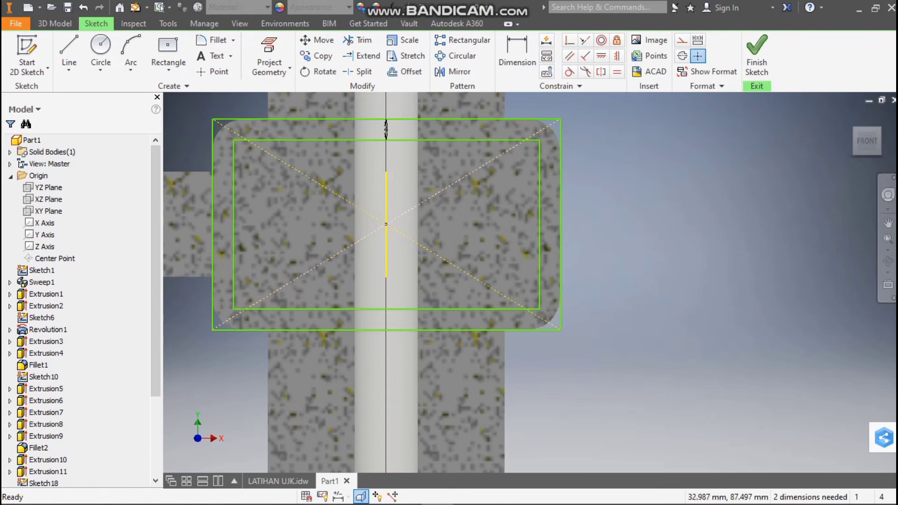
Delete the offset dimension, the outer collar rectangle with its diagonals, and the short vertical center line, keeping only the inner offset rectangle
click(385, 126)
key(Delete)
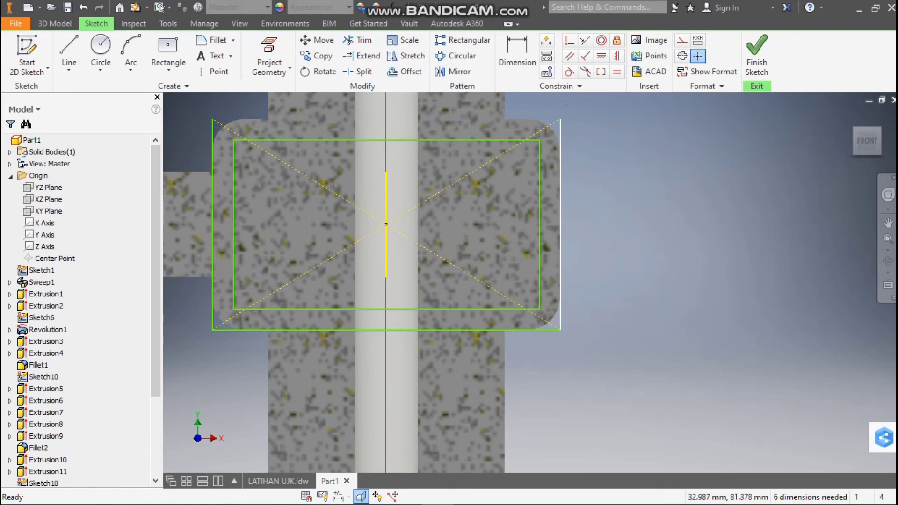
key(Delete)
click(387, 330)
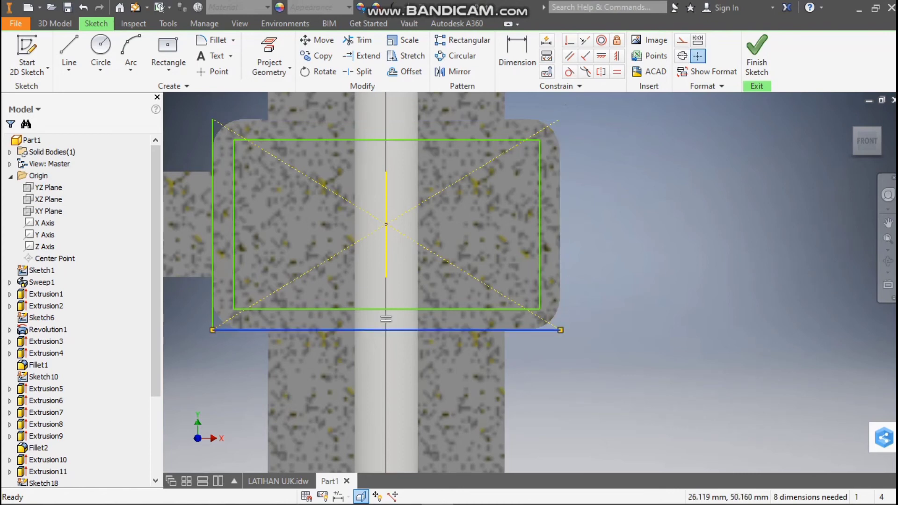
key(Delete)
click(212, 276)
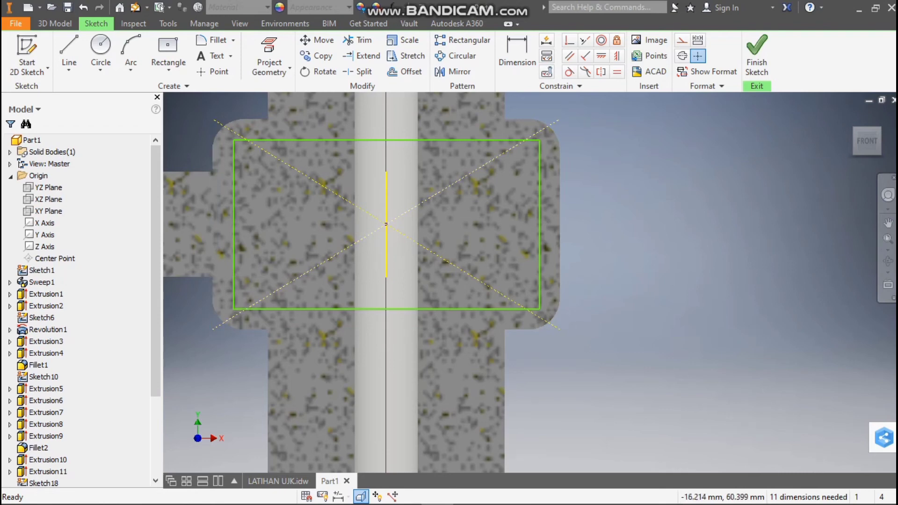
key(Delete)
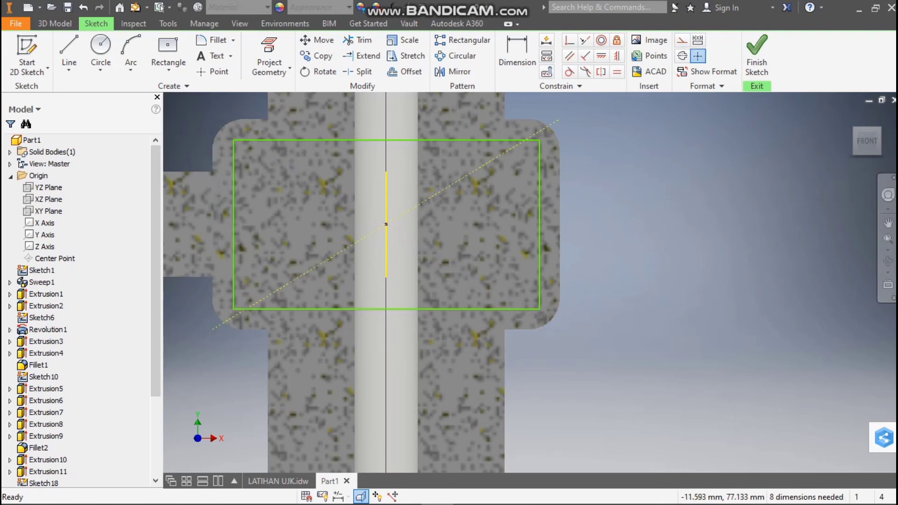
key(Delete)
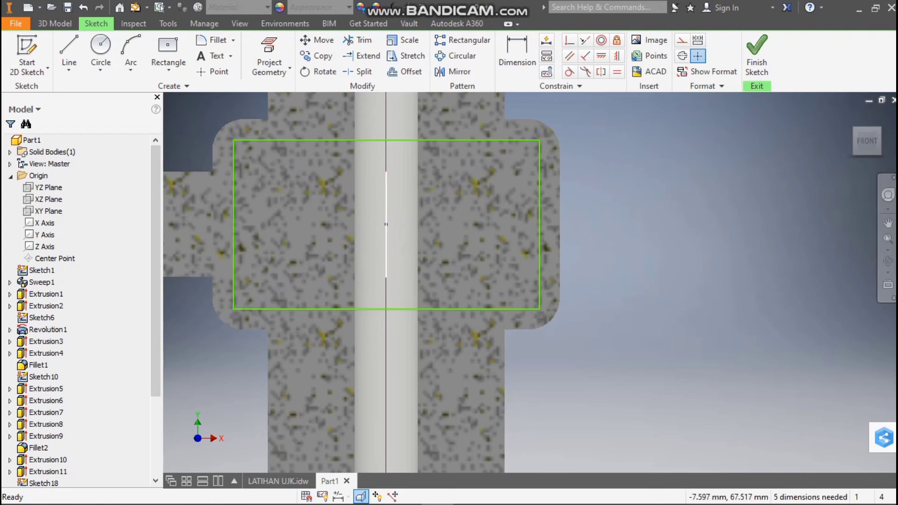
click(385, 225)
key(Delete)
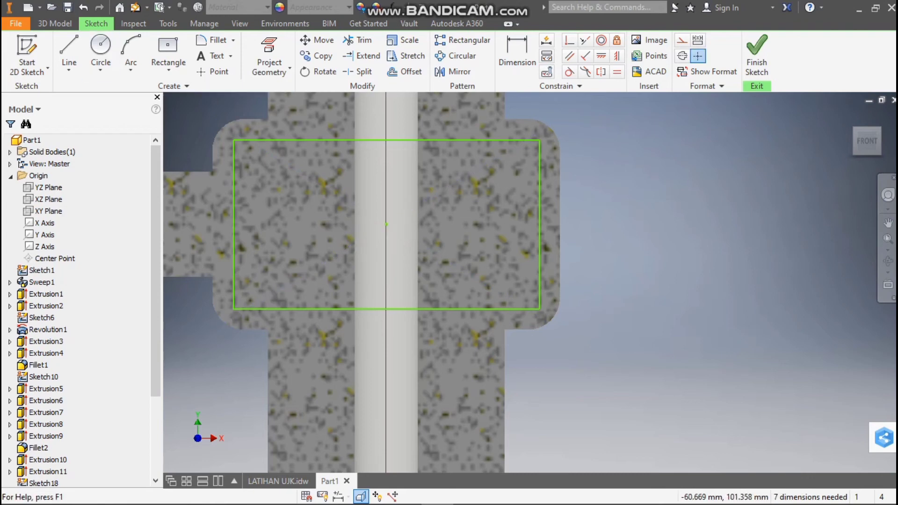
Draw a vertical line joining the midpoints of the inner rectangle's upper and lower edges
click(68, 51)
click(386, 140)
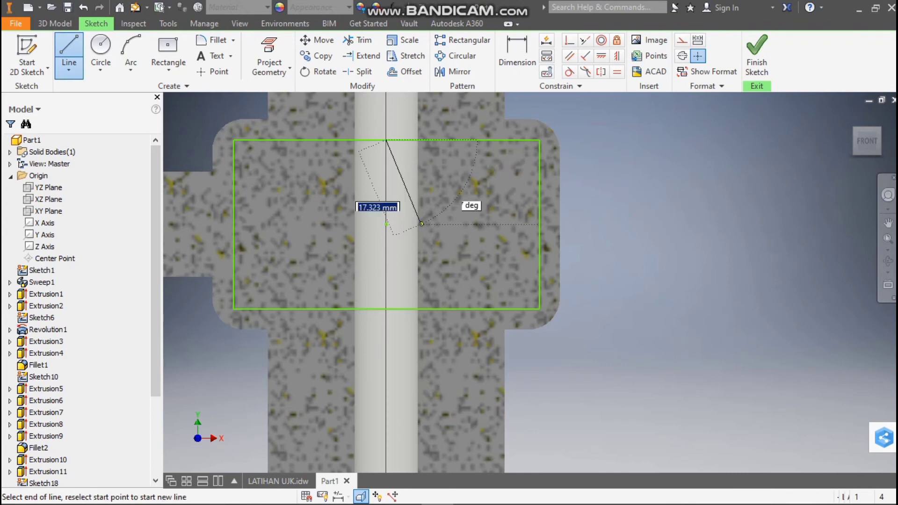
click(386, 308)
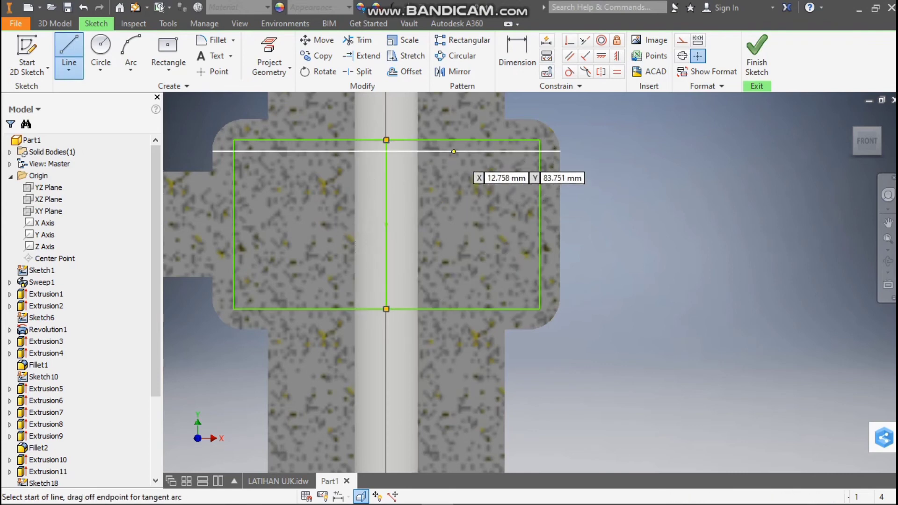
key(Escape)
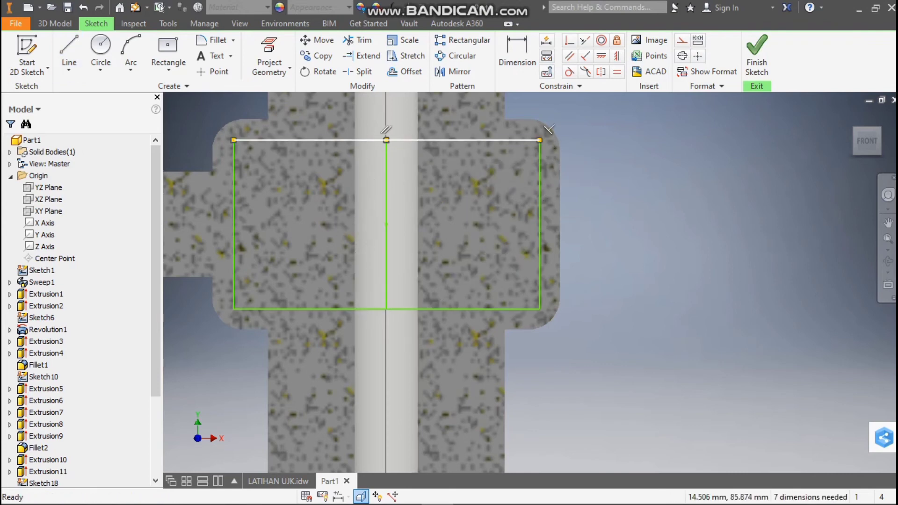
Trim away the half of the inner rectangle on the side opposite the arm, leaving a closed profile against the vertical center line
key(Delete)
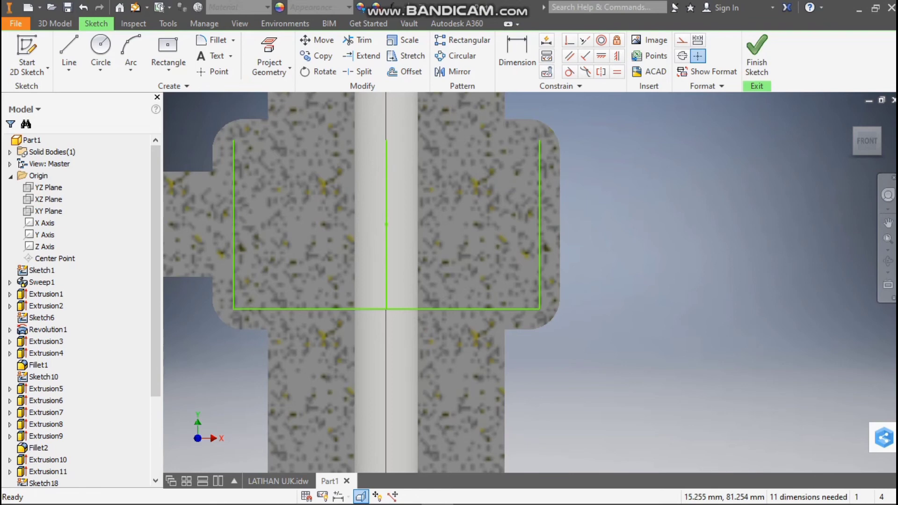
key(ctrl+z)
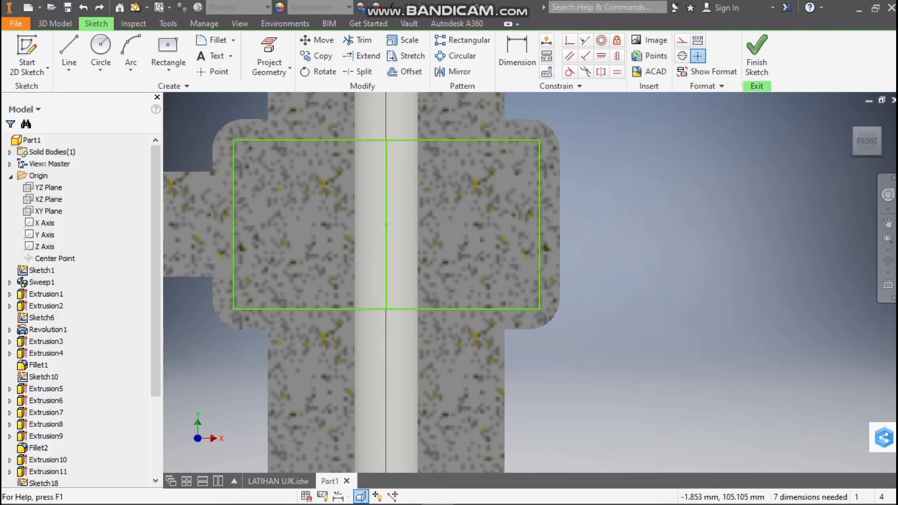
click(364, 41)
click(412, 140)
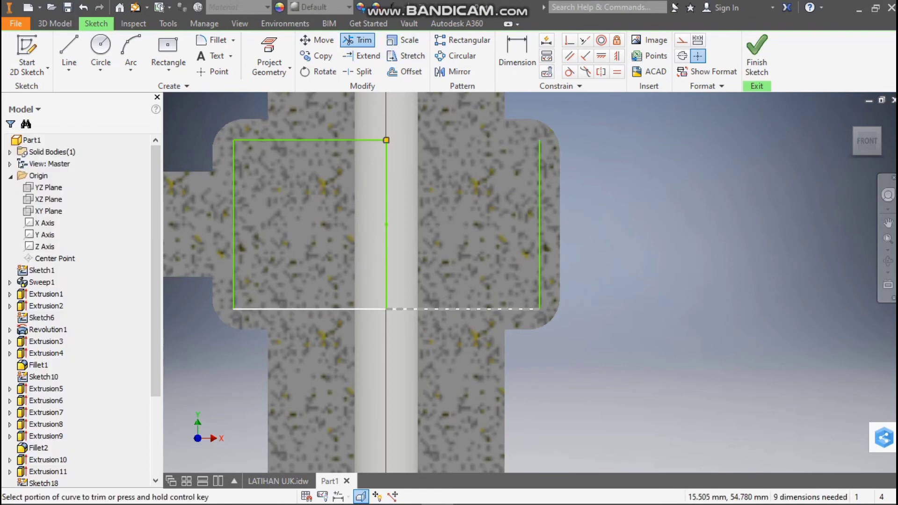
click(395, 309)
click(540, 230)
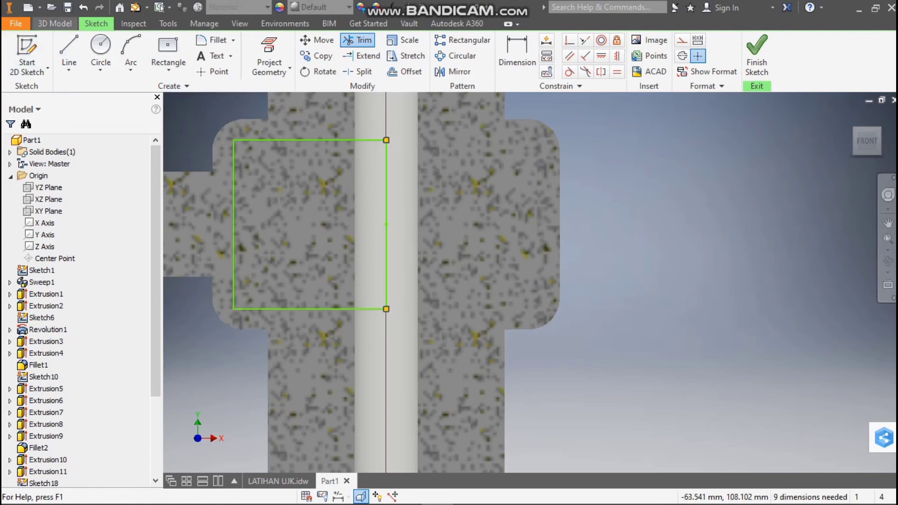
Revolve the half-rectangle profile as a full cut around the vertical center line to hollow the collar
click(54, 23)
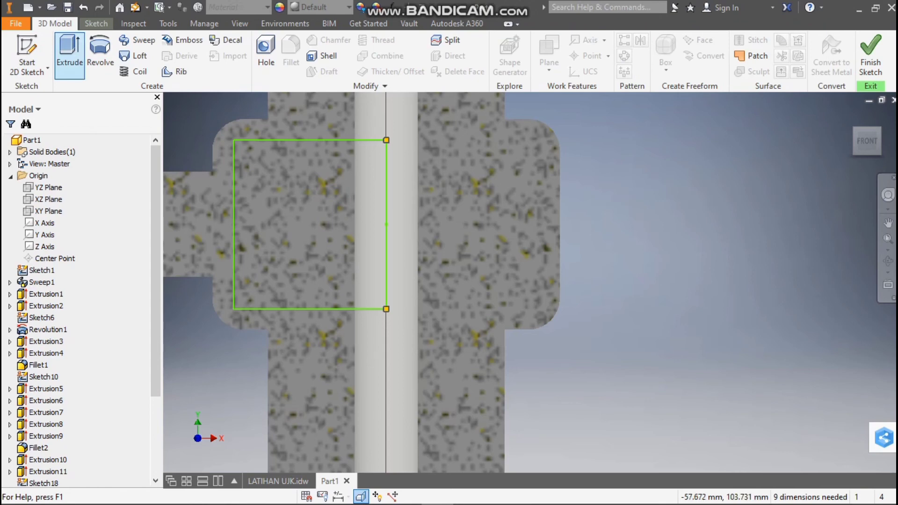
click(100, 51)
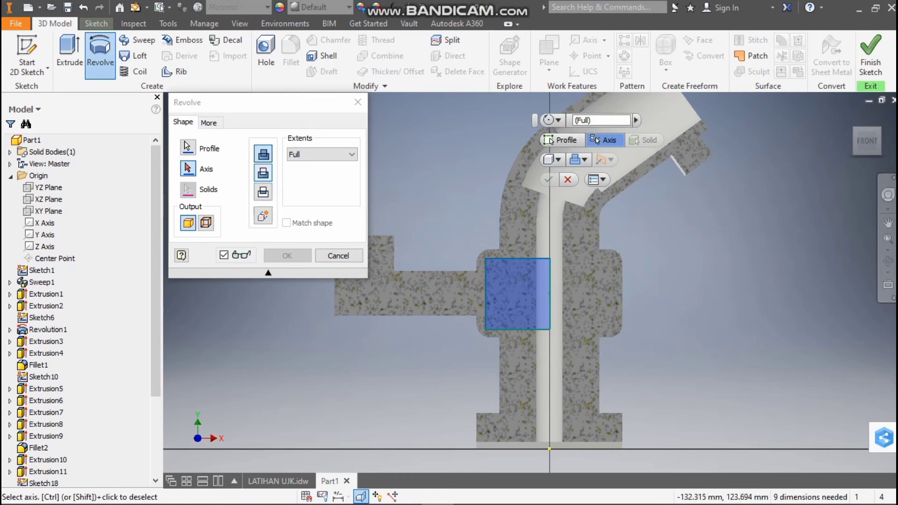
click(264, 173)
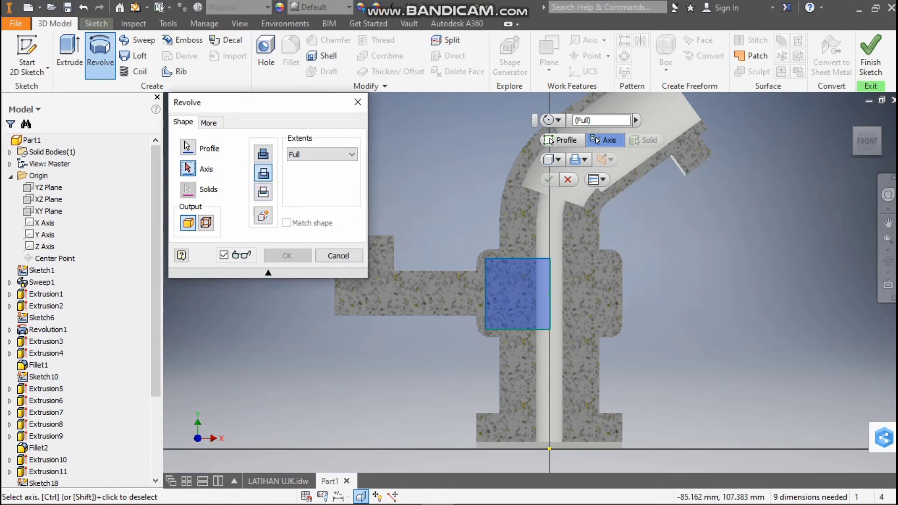
click(550, 295)
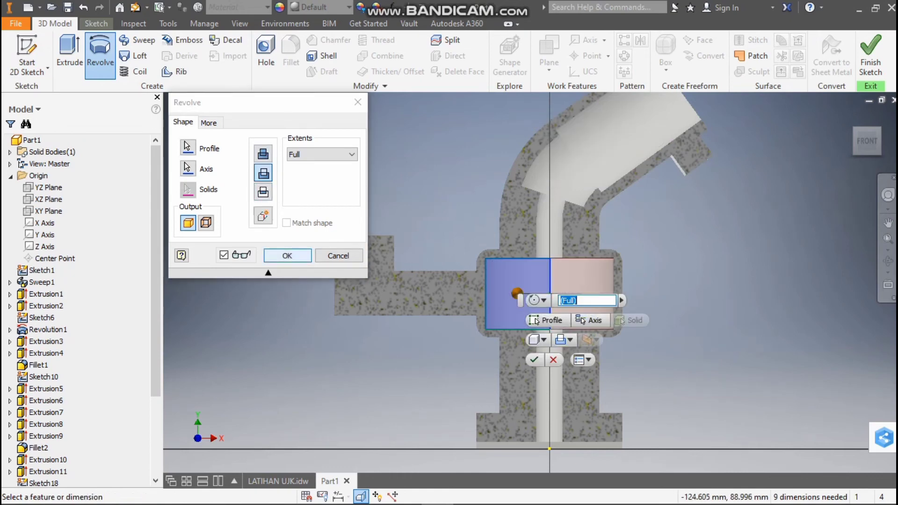
click(295, 256)
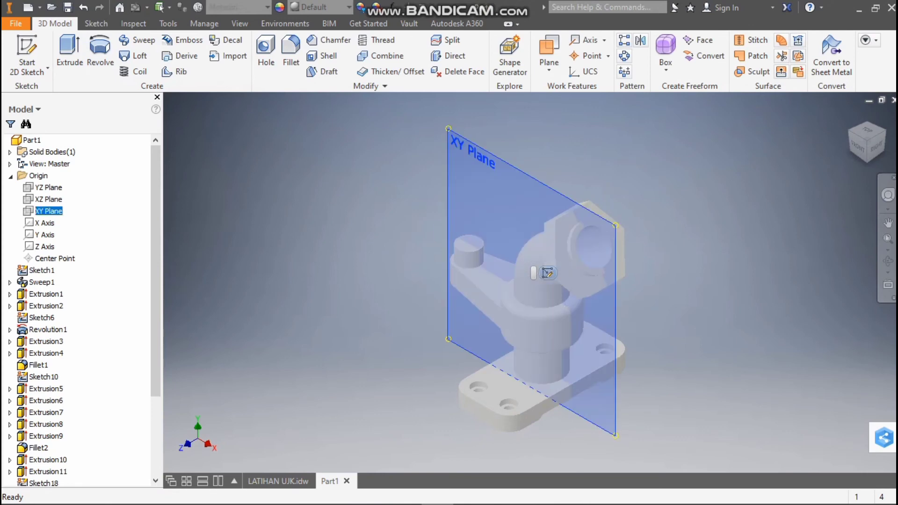
Start a new sketch on the XY plane with sliced graphics, and check the side arm's cavity in the LATIHAN UJK drawing
click(547, 272)
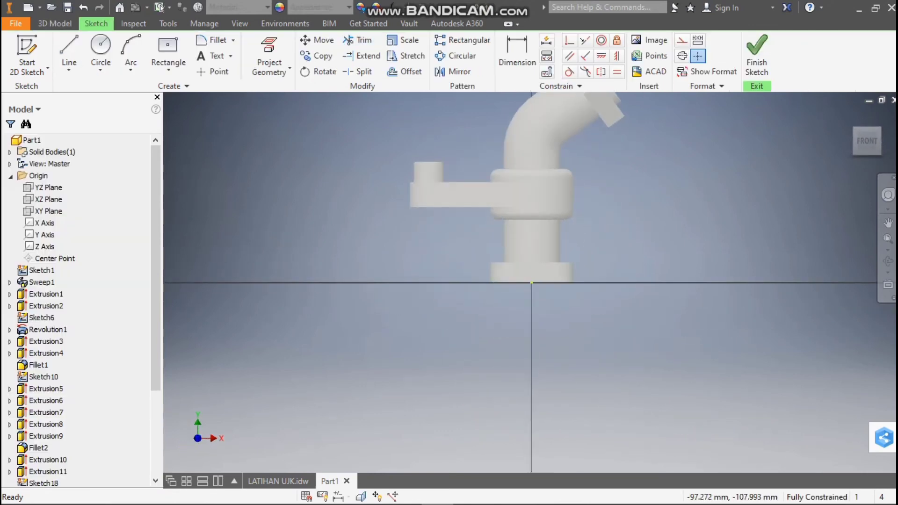
click(361, 497)
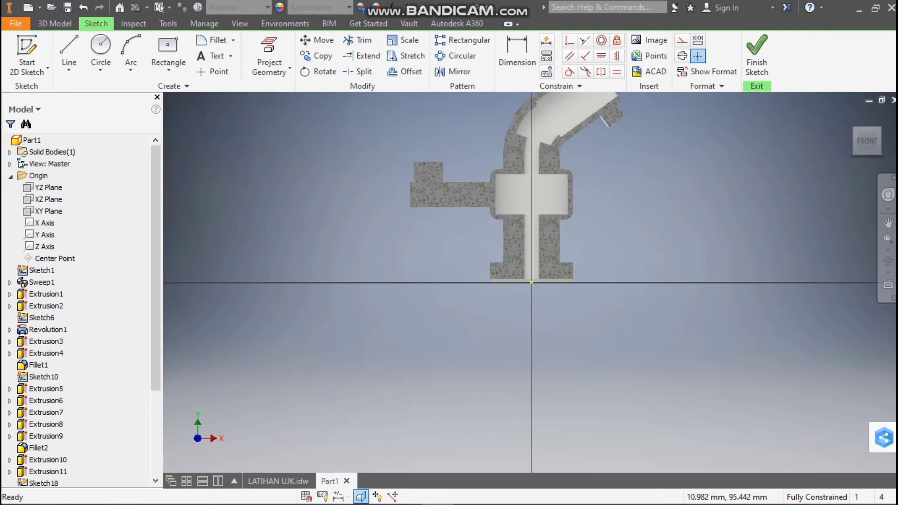
scroll(544, 162, up, 3)
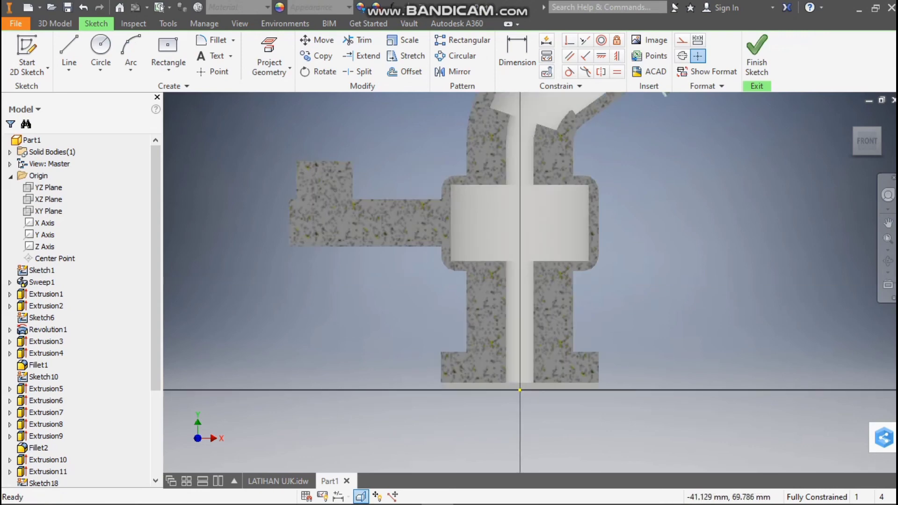
click(278, 481)
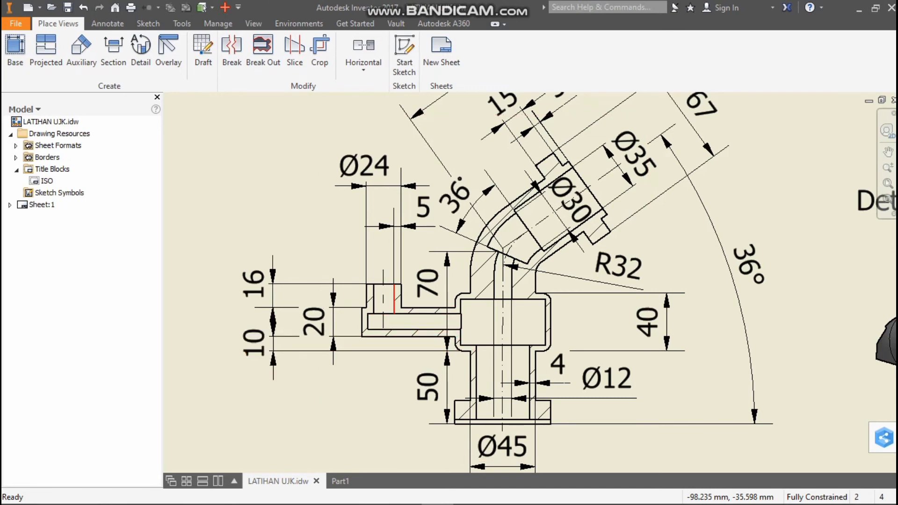
click(340, 481)
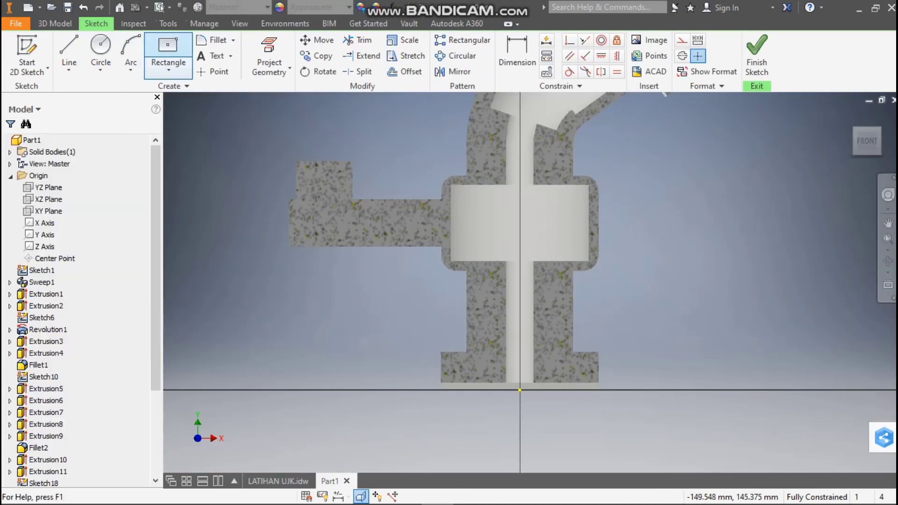
Draw a horizontal line about 68 mm long from the midpoint of the collar chamber's wall to the midpoint of the side arm's outer end
click(168, 52)
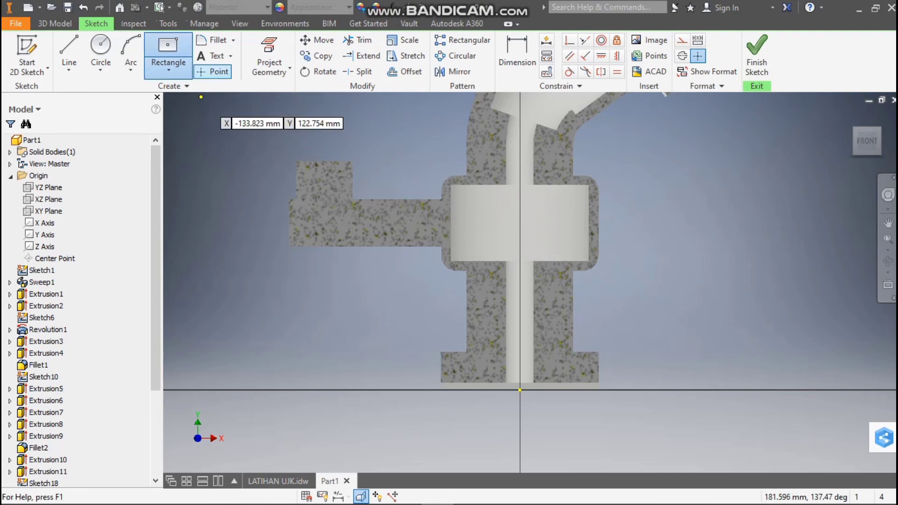
key(l)
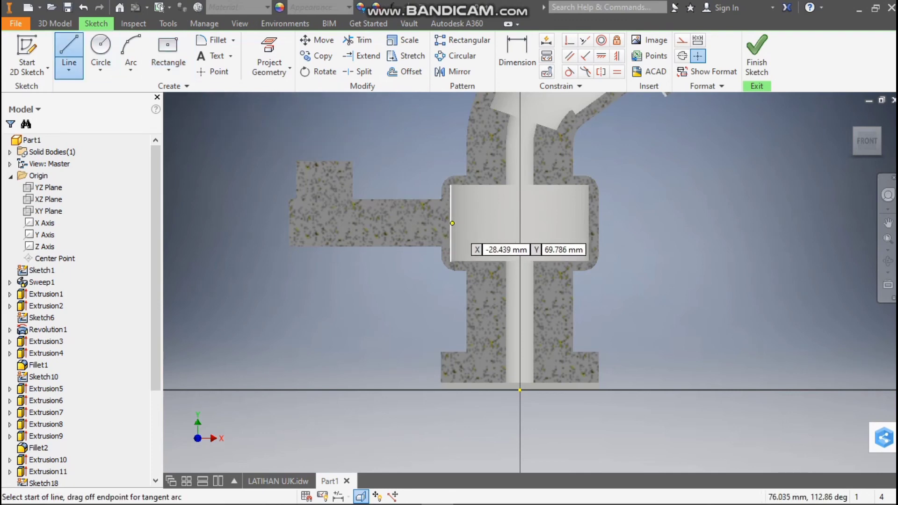
click(450, 222)
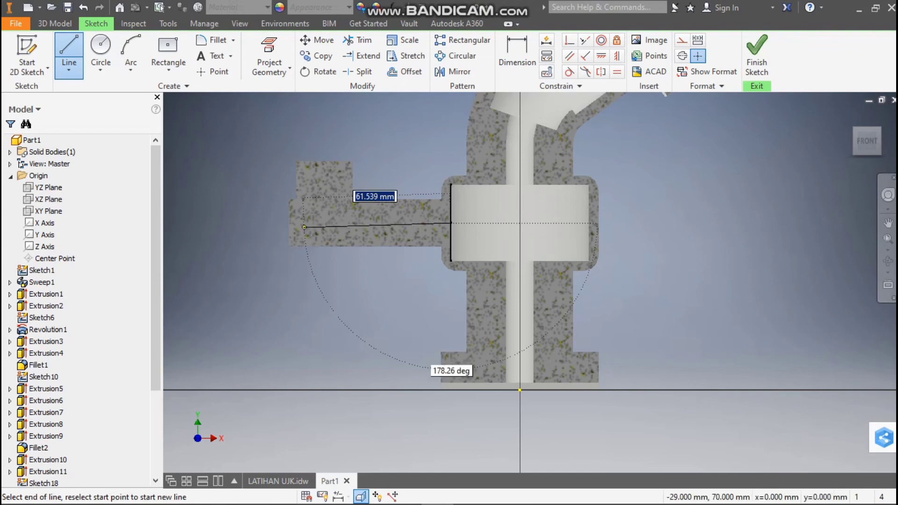
double_click(288, 223)
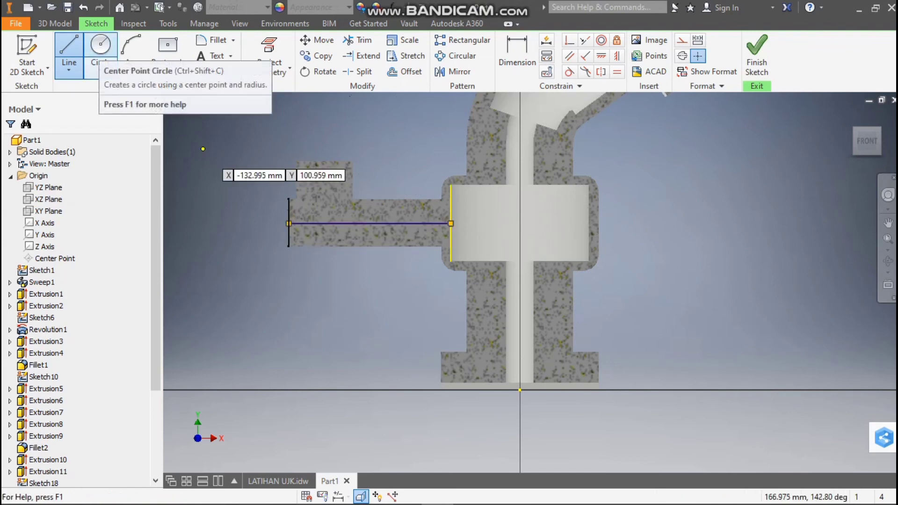
Sketch a two-point center rectangle, 68 mm by 20 mm, centered on the horizontal line's midpoint and enclosing the side arm
click(167, 47)
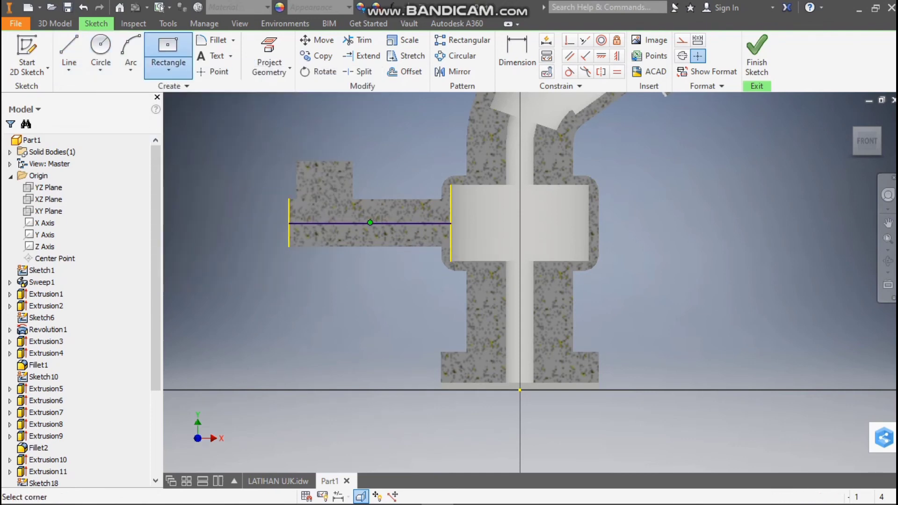
click(370, 223)
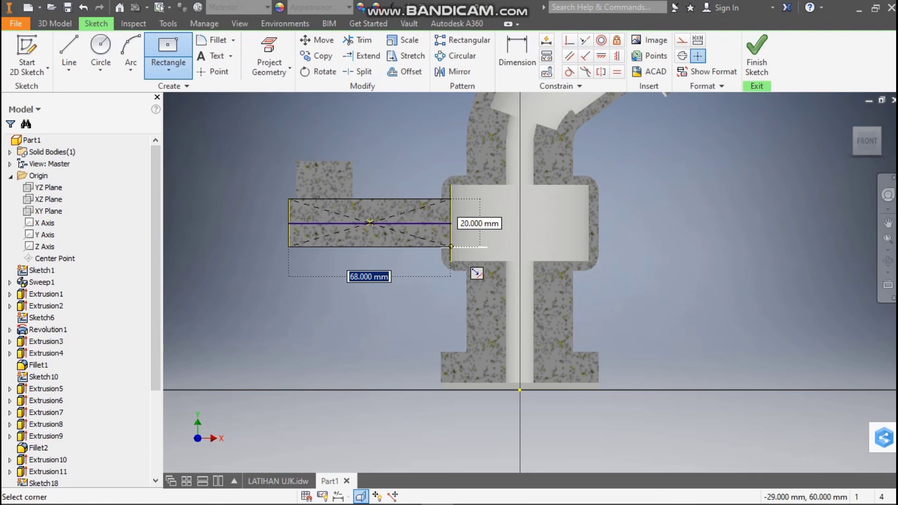
click(451, 246)
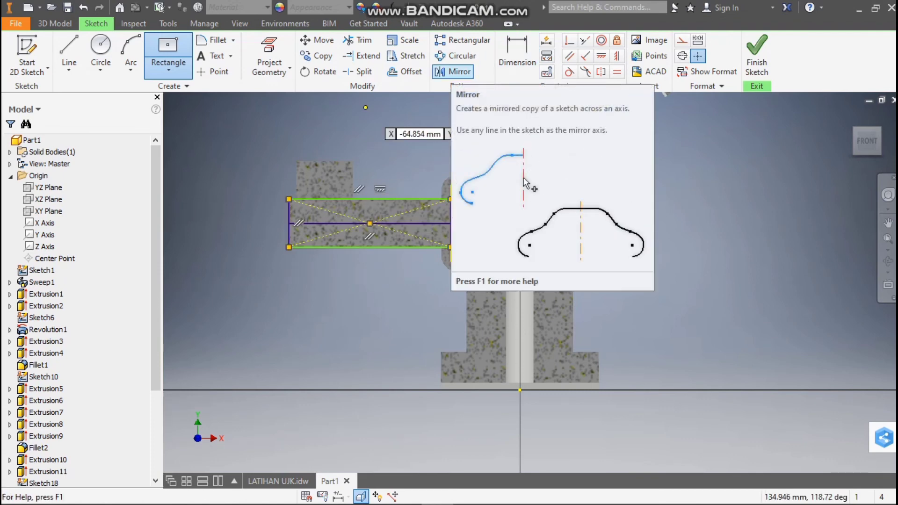
Offset the side arm's rectangle inward by 4 mm
click(405, 72)
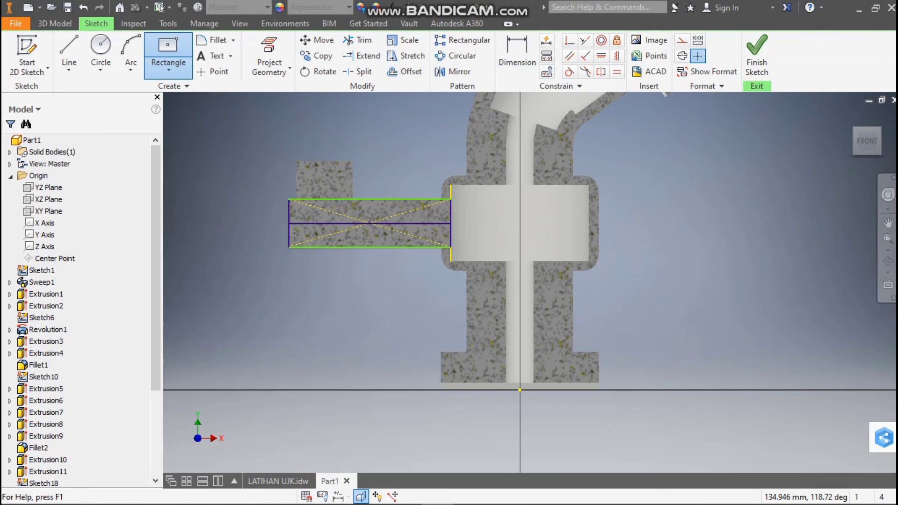
click(450, 201)
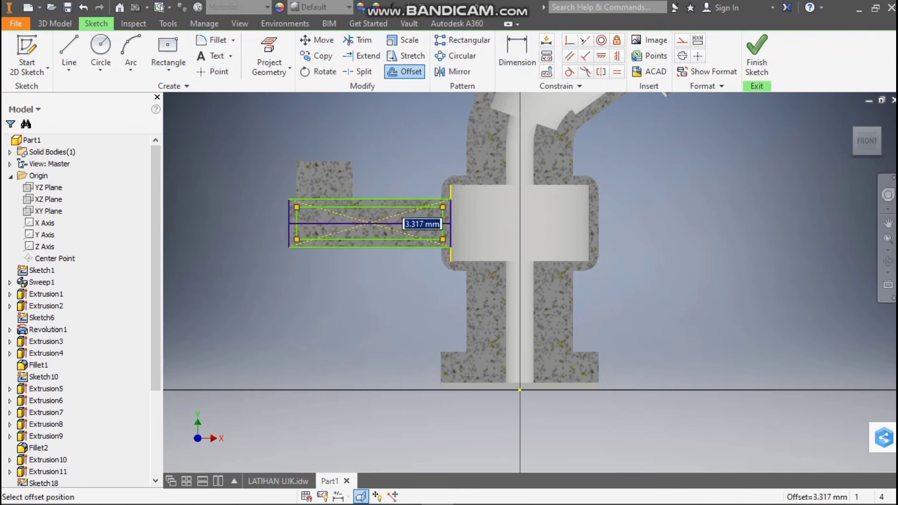
text(4)
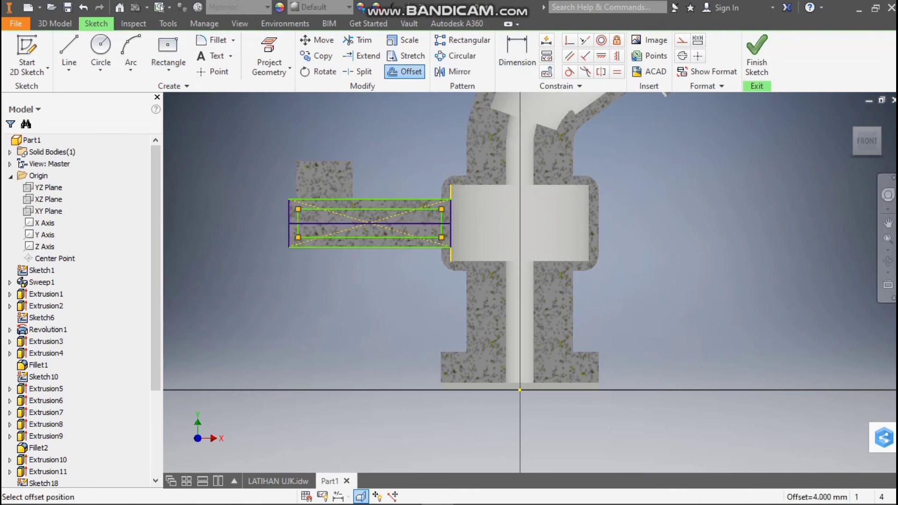
key(Return)
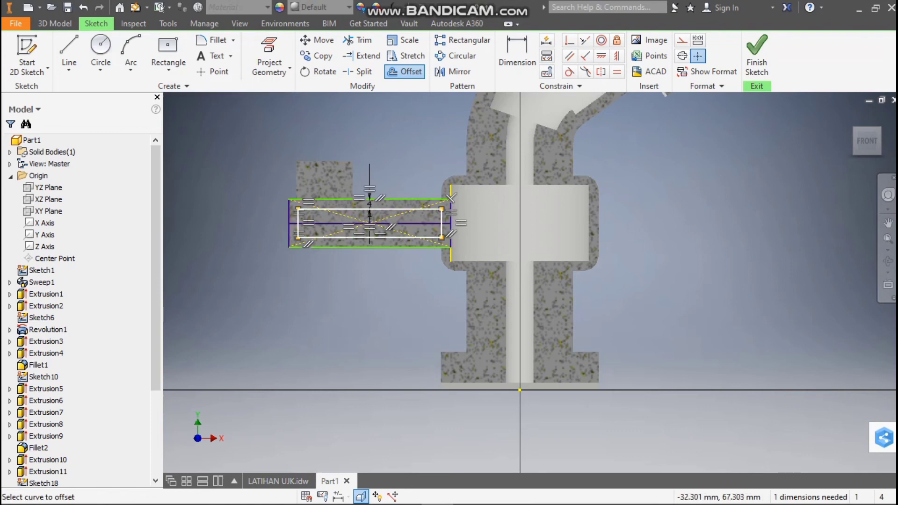
scroll(442, 217, up, 1)
key(Escape)
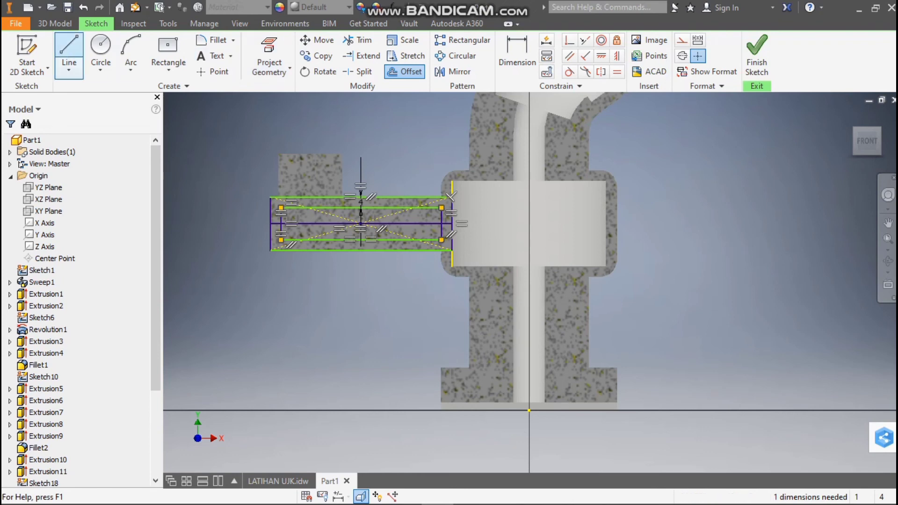
Trim the outer rectangle's long edges and the horizontal centerline where they cross the side arm's inner offset rectangle
click(358, 40)
click(360, 206)
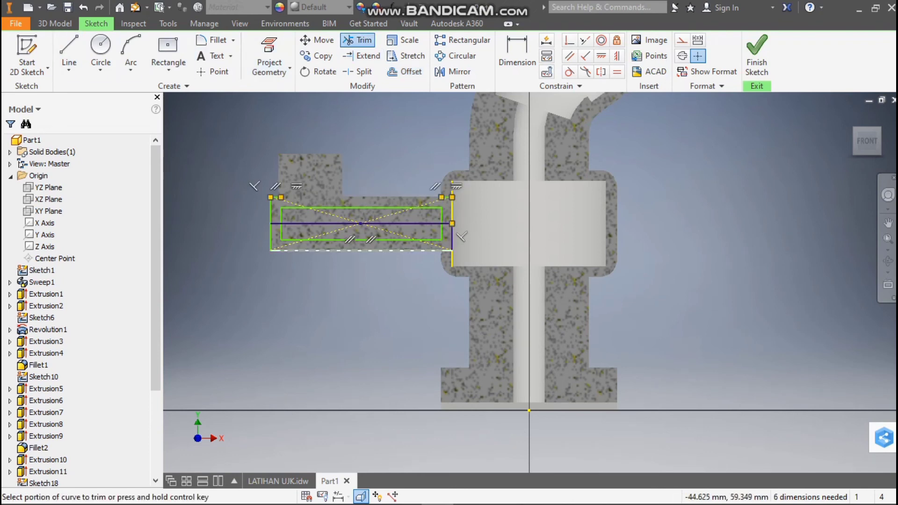
click(409, 250)
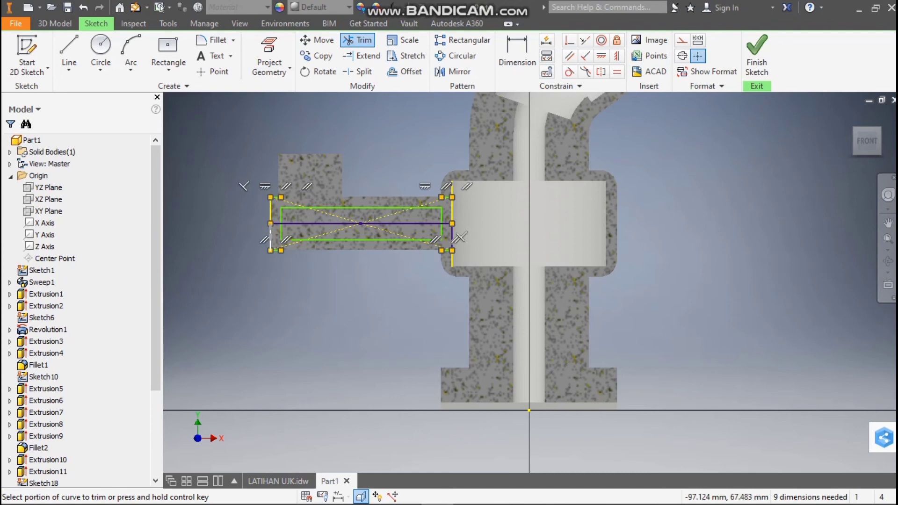
click(304, 223)
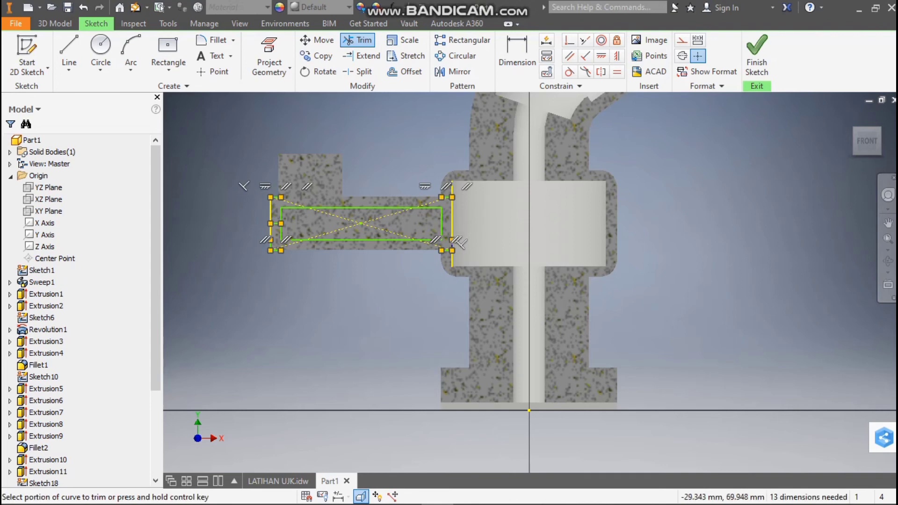
key(Escape)
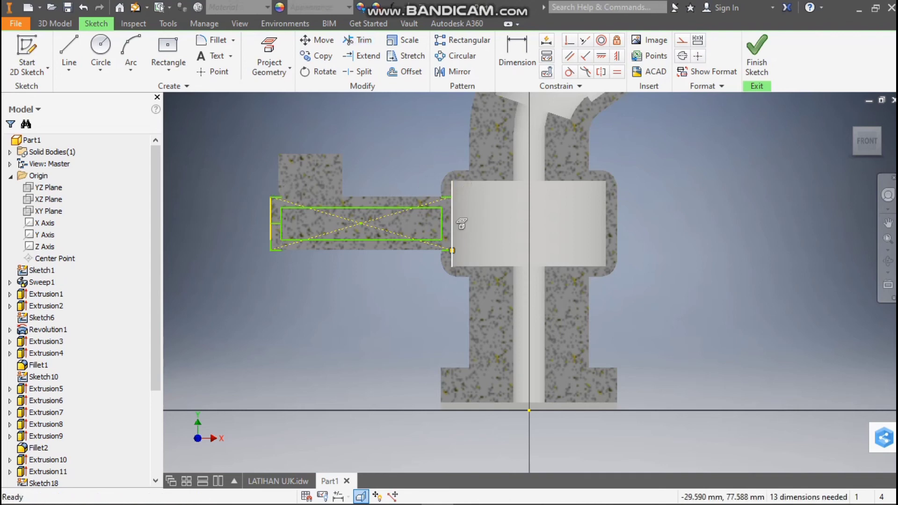
Delete the leftover outer rectangle pieces and diagonal construction lines, keeping only the inner offset rectangle in the side arm
click(424, 205)
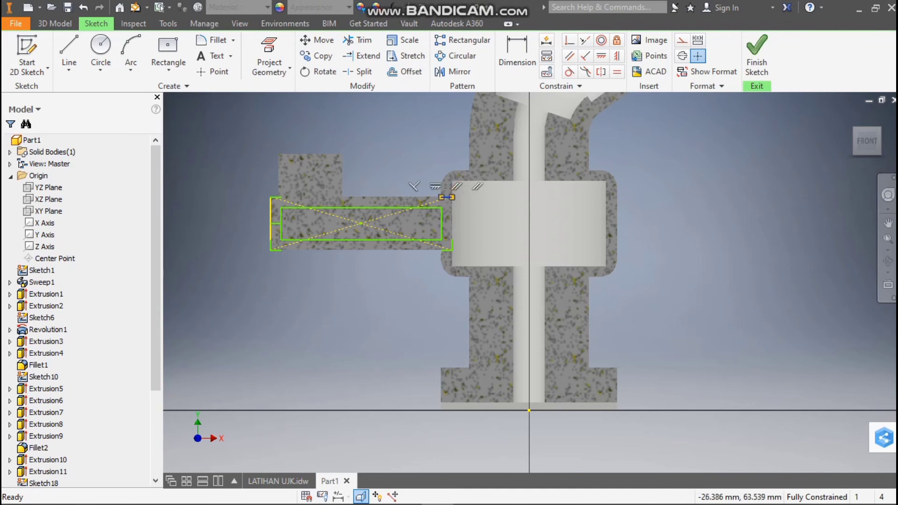
click(445, 250)
key(Delete)
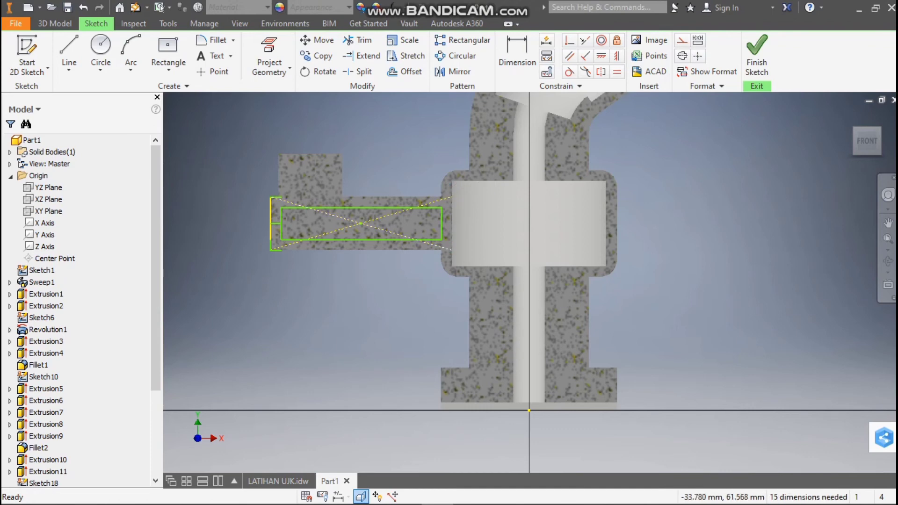
key(Delete)
click(385, 218)
key(Delete)
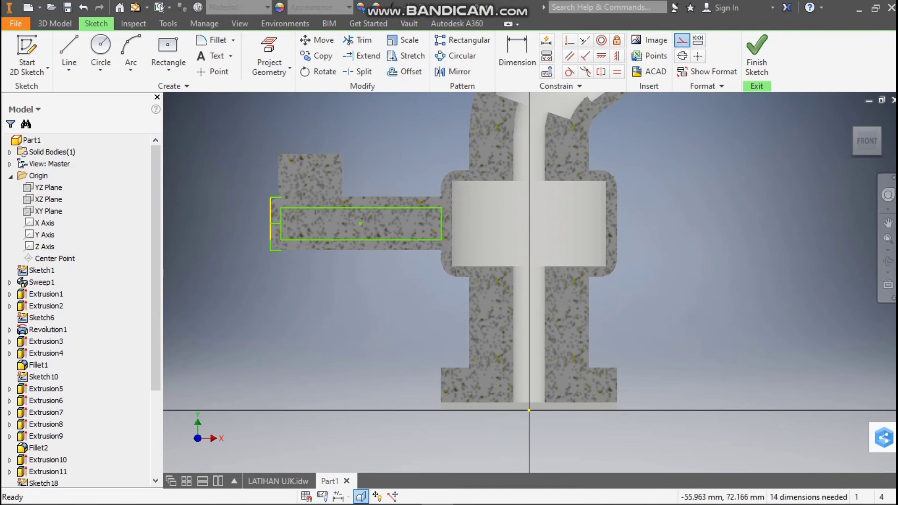
click(275, 225)
click(277, 223)
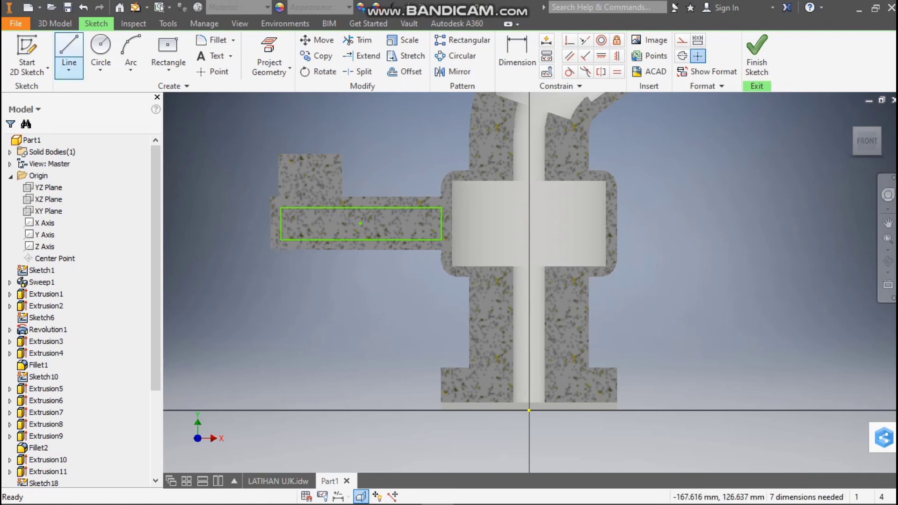
Draw a 4 mm line from the inner rectangle's upper corner to the chamber wall, and a horizontal centerline about 68 mm long through the arm
click(68, 47)
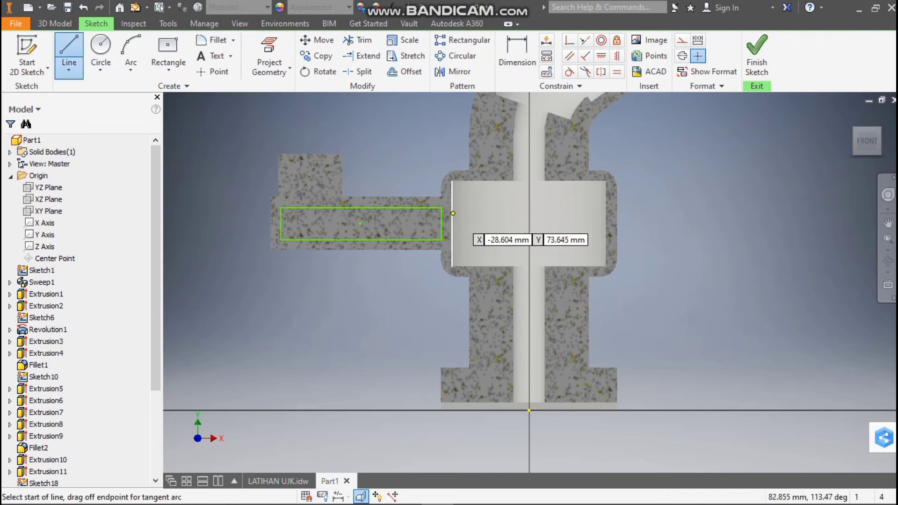
click(441, 206)
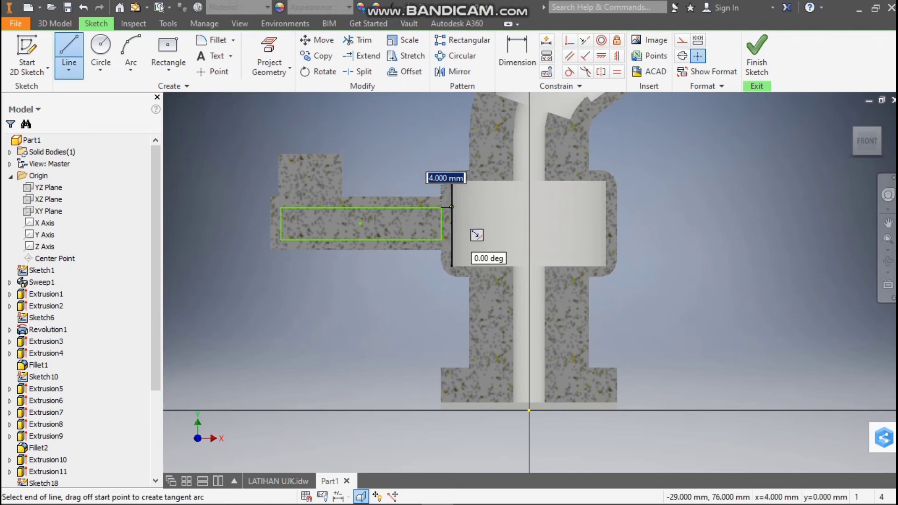
click(452, 207)
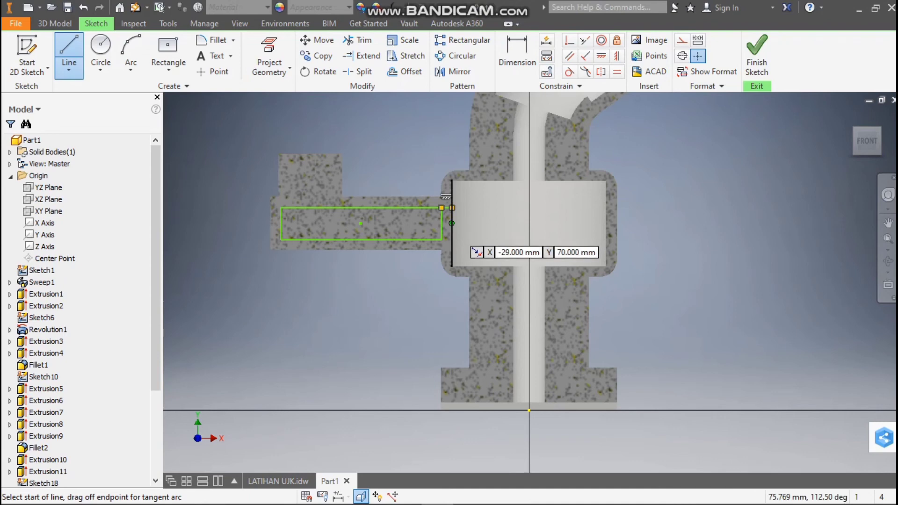
click(451, 223)
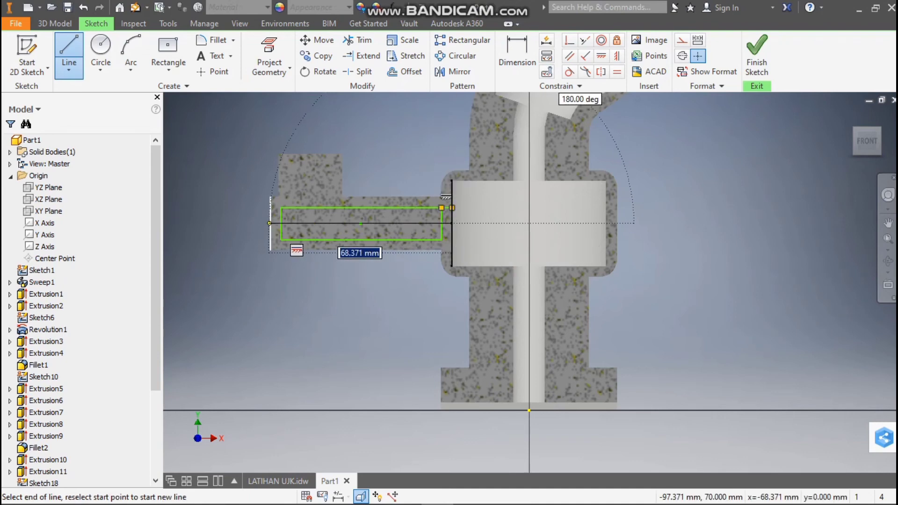
double_click(271, 223)
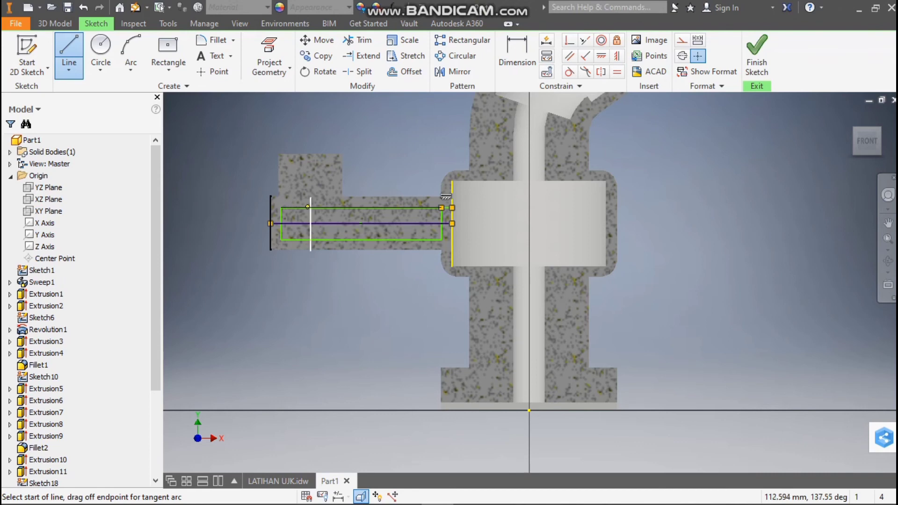
Trim the cavity sketch to the rectangle's upper half extended to the chamber wall, and delete the projected edges at both ends
click(357, 40)
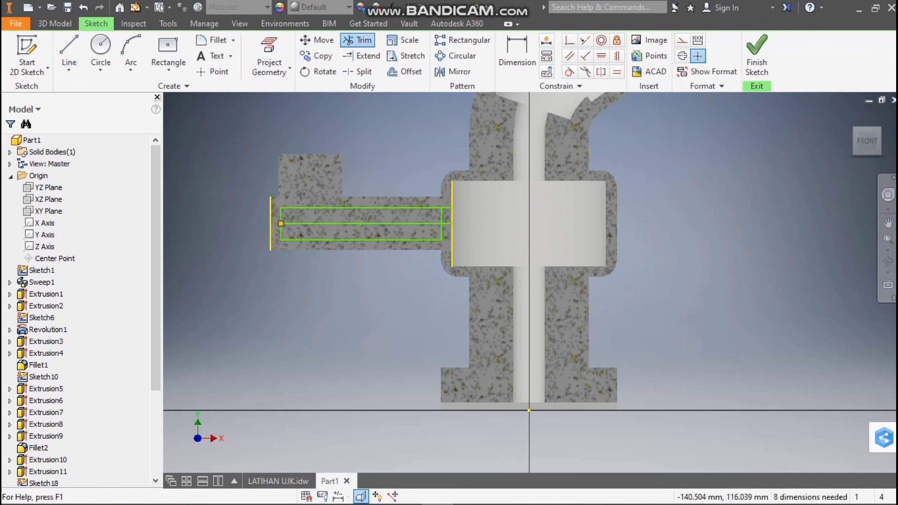
click(360, 241)
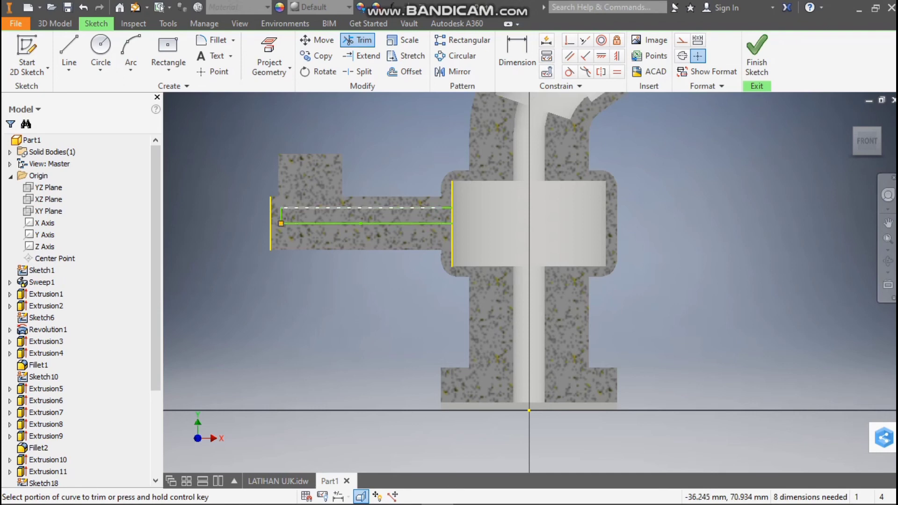
click(69, 52)
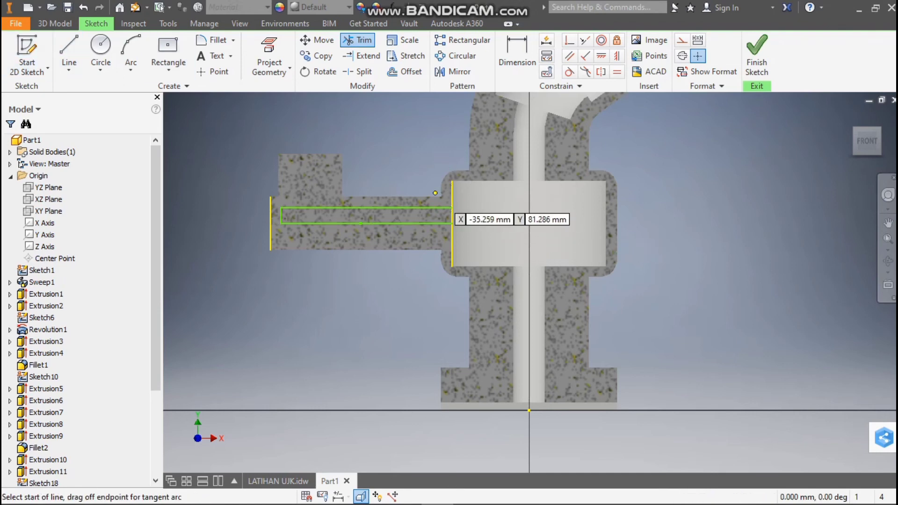
click(441, 196)
key(Escape)
click(453, 215)
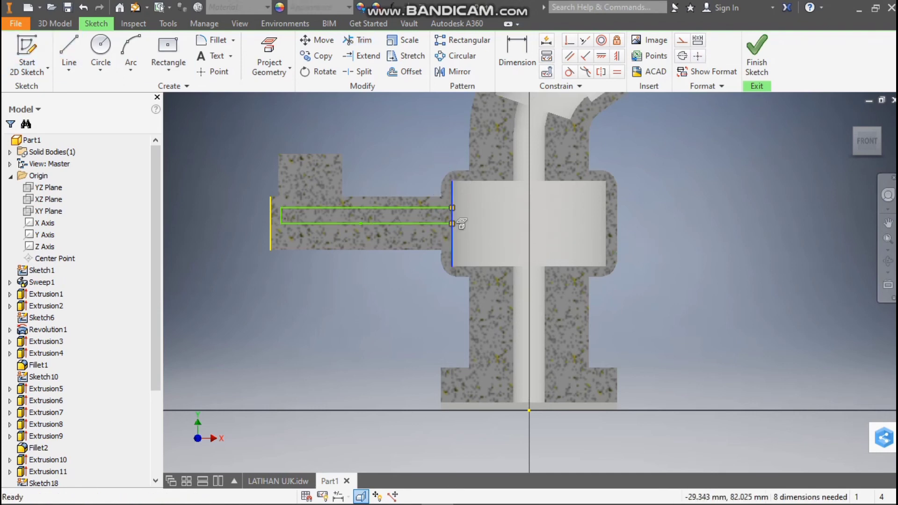
key(Delete)
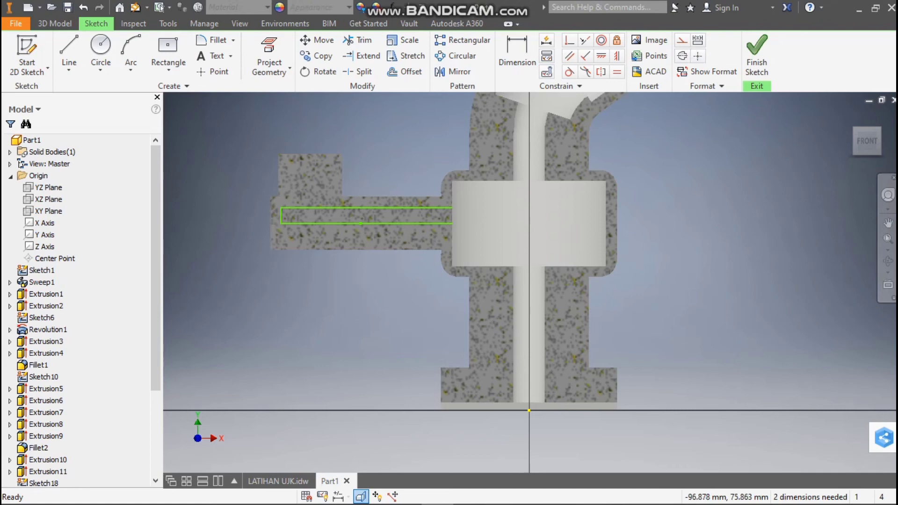
Close the half profile with a vertical line about 6 mm long at the chamber wall
click(69, 53)
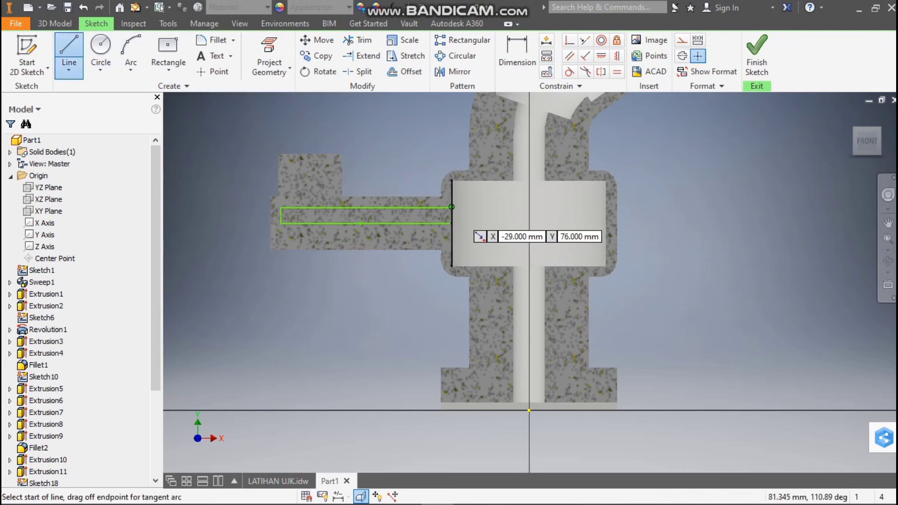
click(451, 207)
click(452, 223)
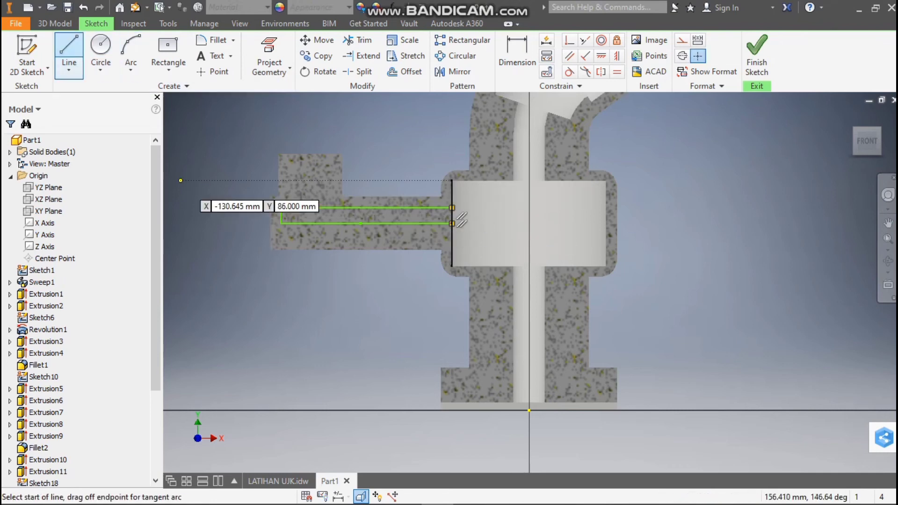
Revolve the half profile as a full cut around the horizontal centerline to hollow the side arm
click(54, 23)
click(100, 49)
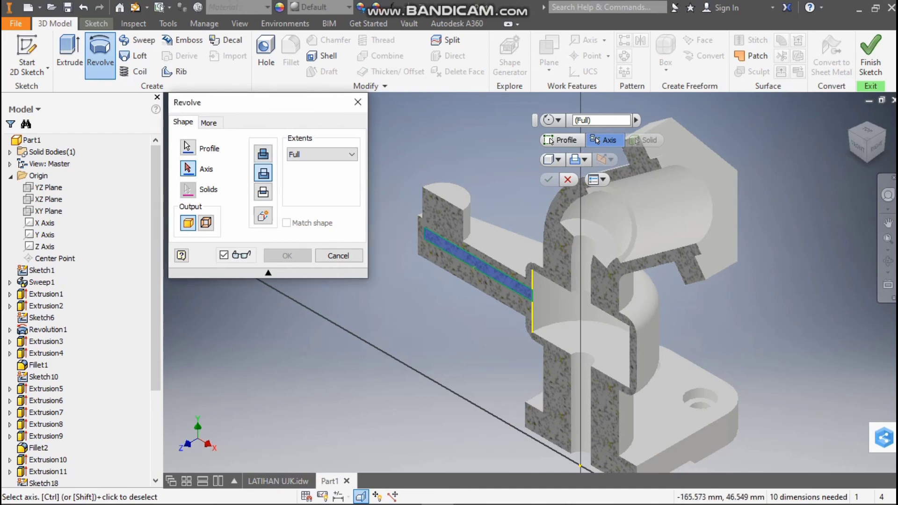
click(477, 253)
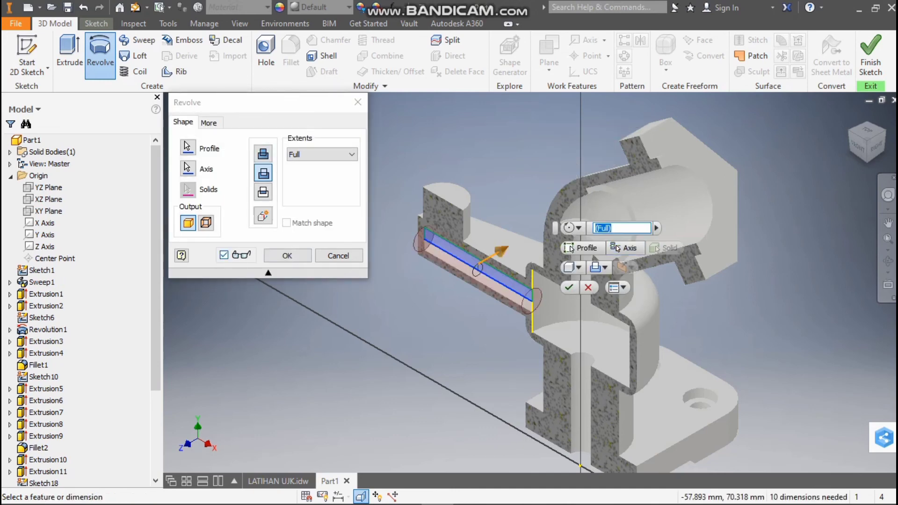
click(287, 255)
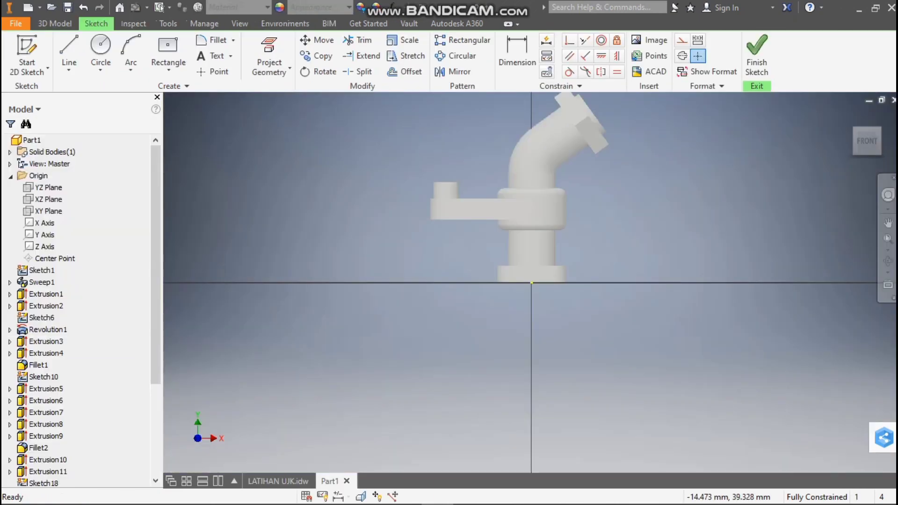
Slice the graphics in the new sketch and compare the side arm's cavity and upright boss with the LATIHAN UJK drawing
click(361, 496)
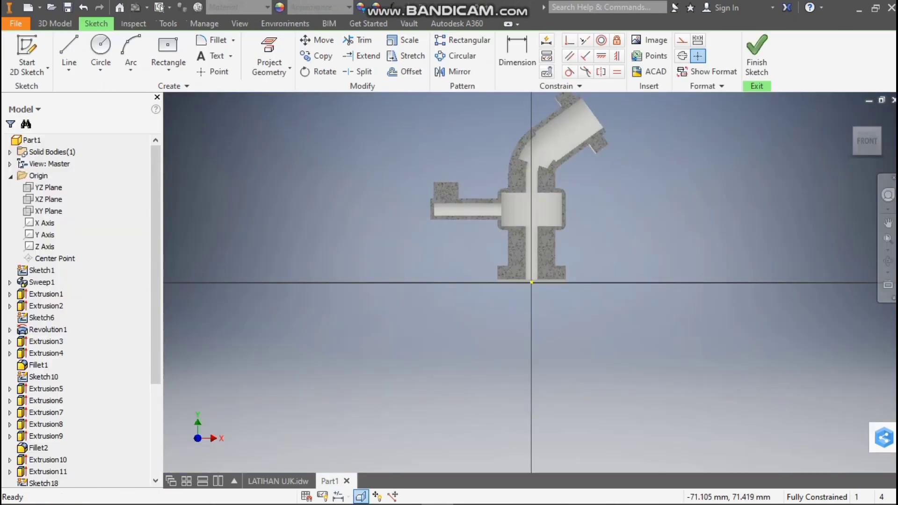
scroll(458, 200, down, 3)
scroll(508, 196, up, 5)
scroll(566, 139, down, 5)
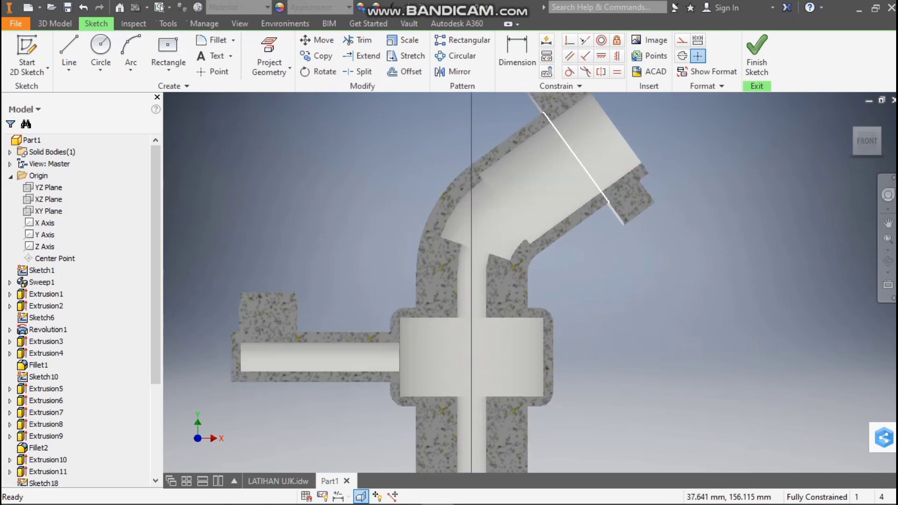
scroll(452, 283, up, 4)
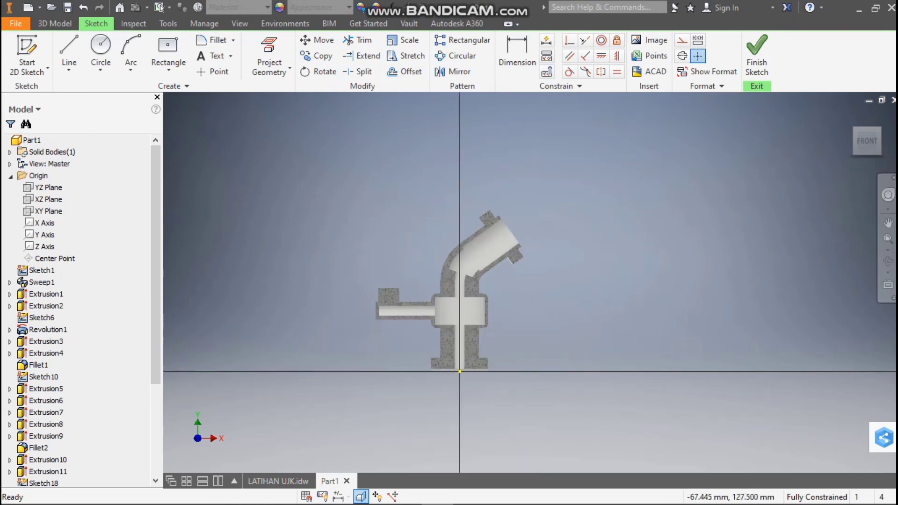
scroll(390, 304, up, 6)
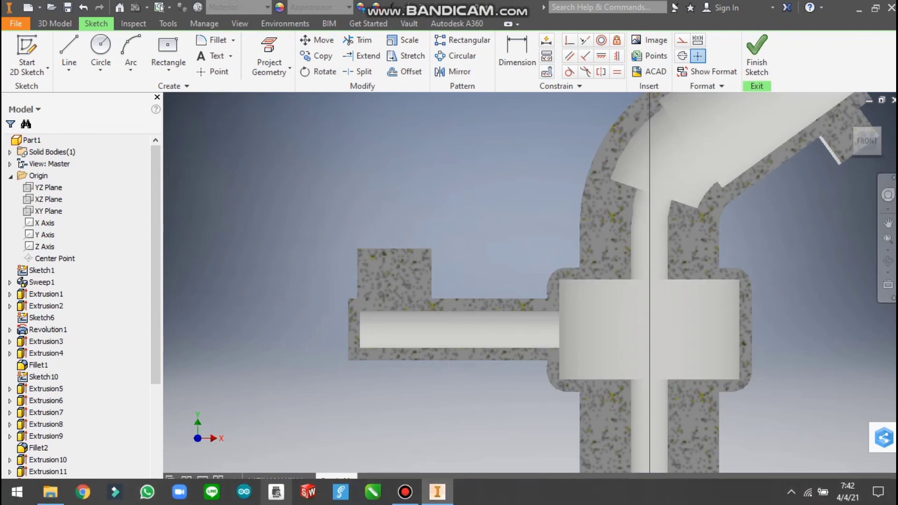
click(278, 481)
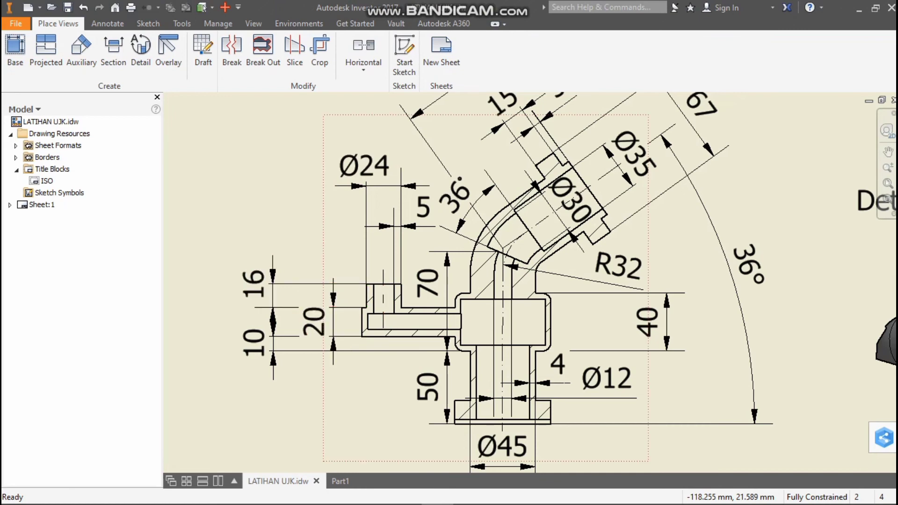
click(340, 481)
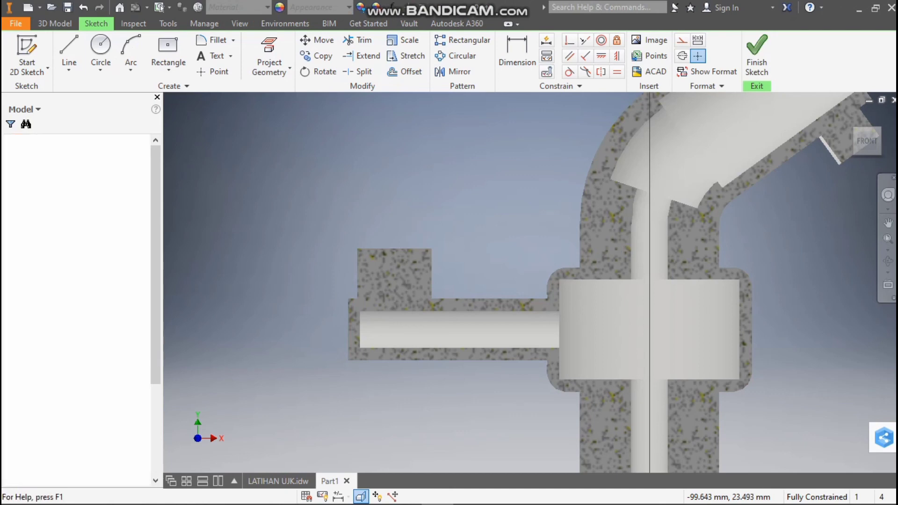
Exit the empty sketch and examine the model in the top and front views
click(756, 55)
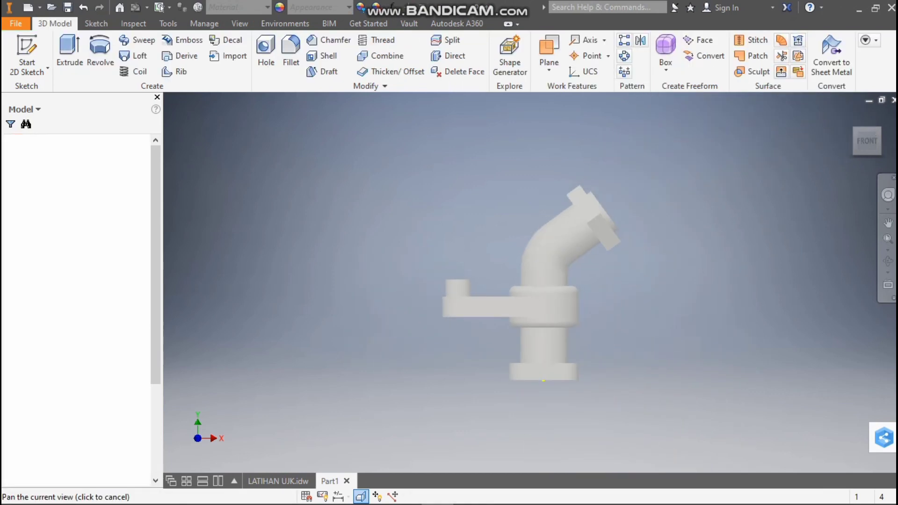
click(867, 131)
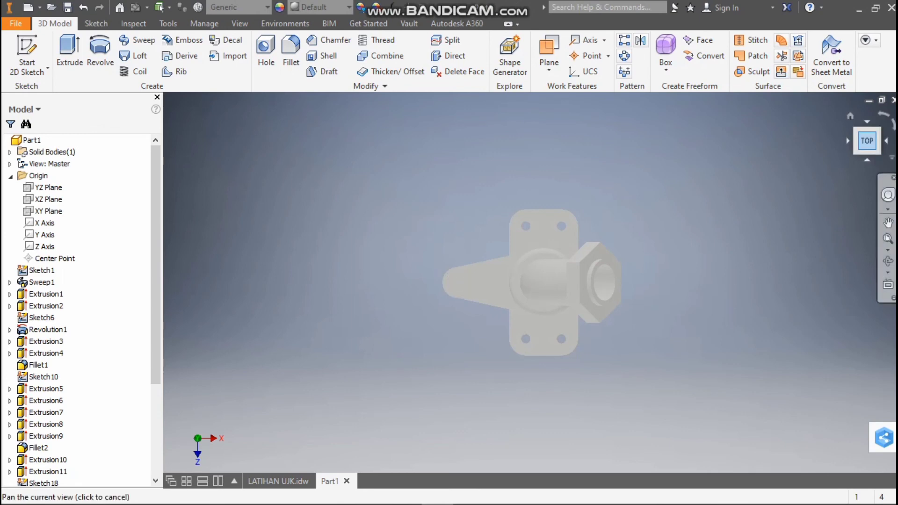
click(867, 153)
click(866, 151)
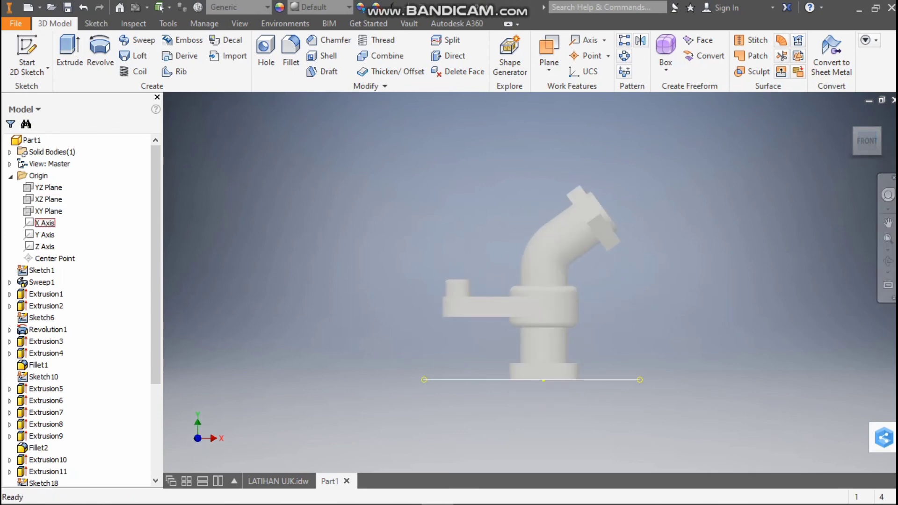
Start a new sketch on the XY plane with sliced graphics
click(49, 211)
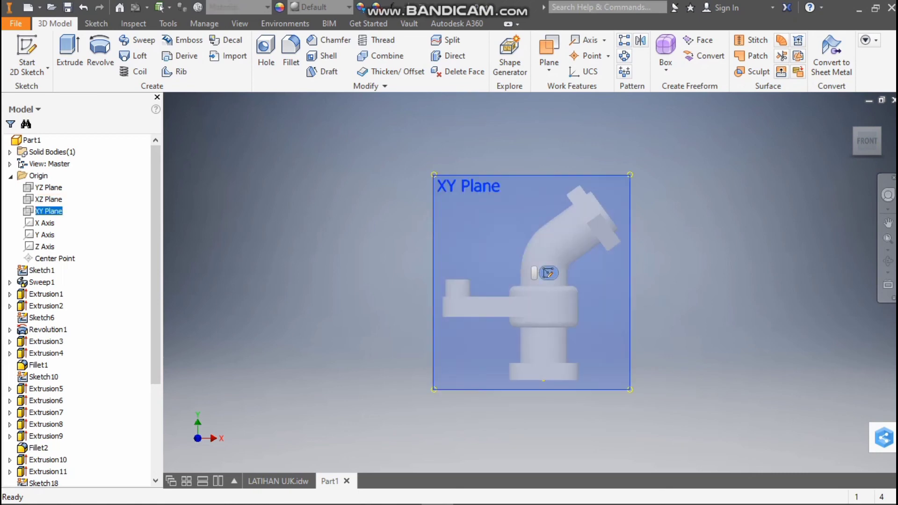
click(549, 273)
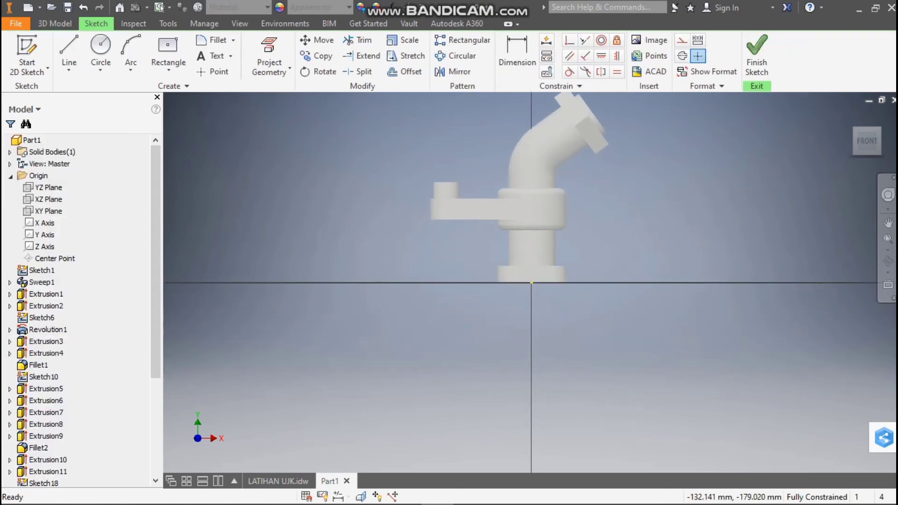
key(F7)
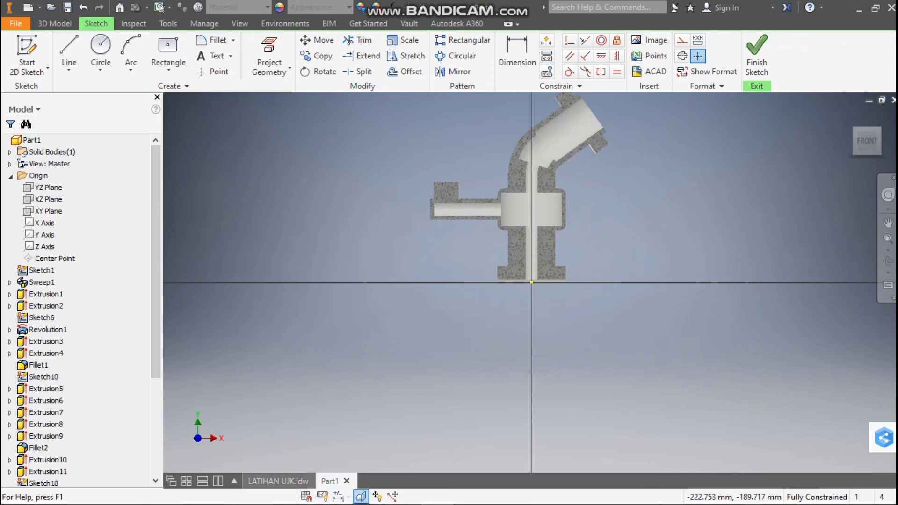
Examine the front and A-A section views of the LATIHAN UJK drawing for the side arm boss and its wall dimensions
click(278, 481)
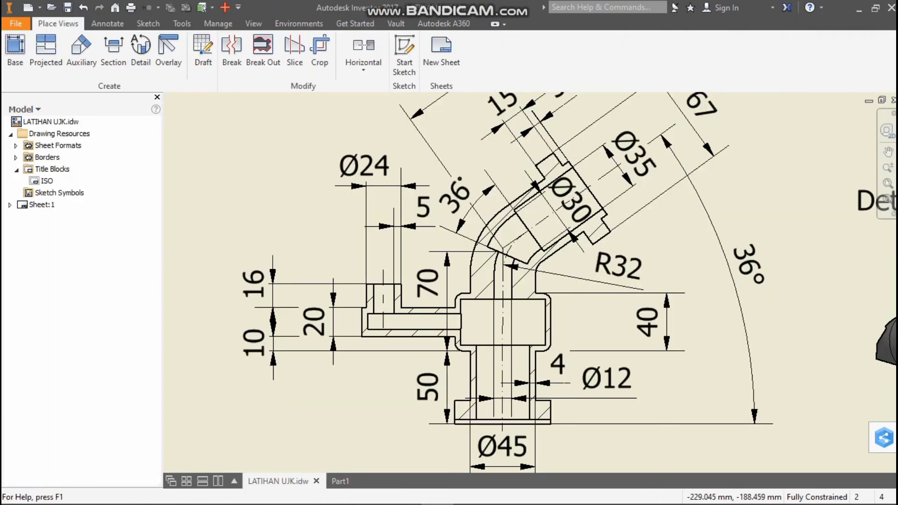
scroll(328, 317, up, 6)
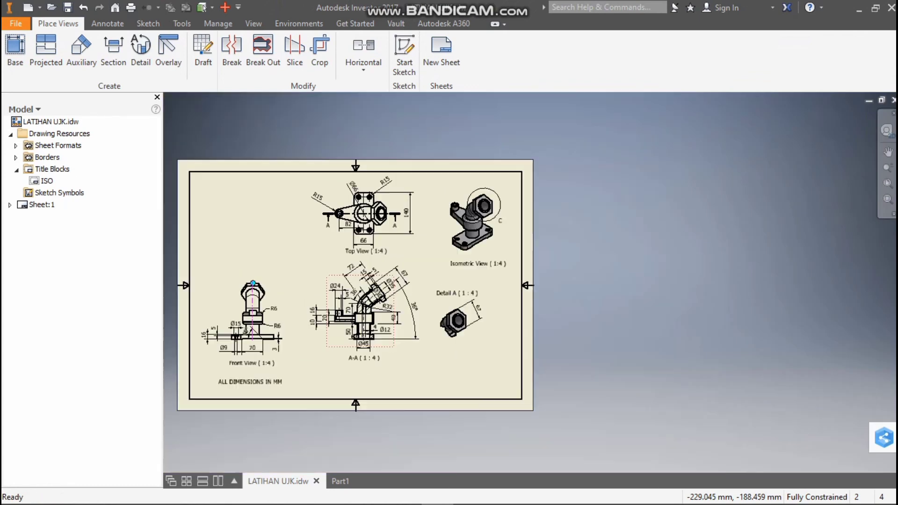
scroll(233, 338, down, 6)
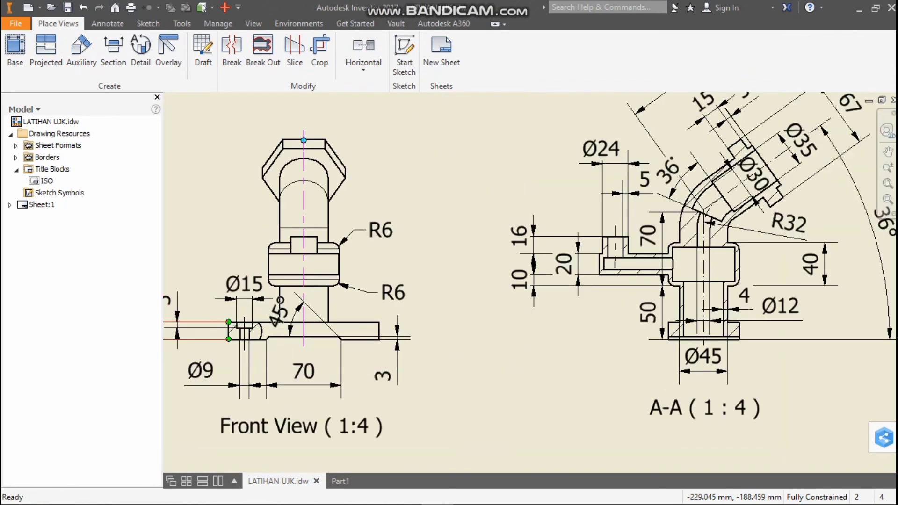
scroll(227, 334, up, 5)
scroll(193, 319, down, 3)
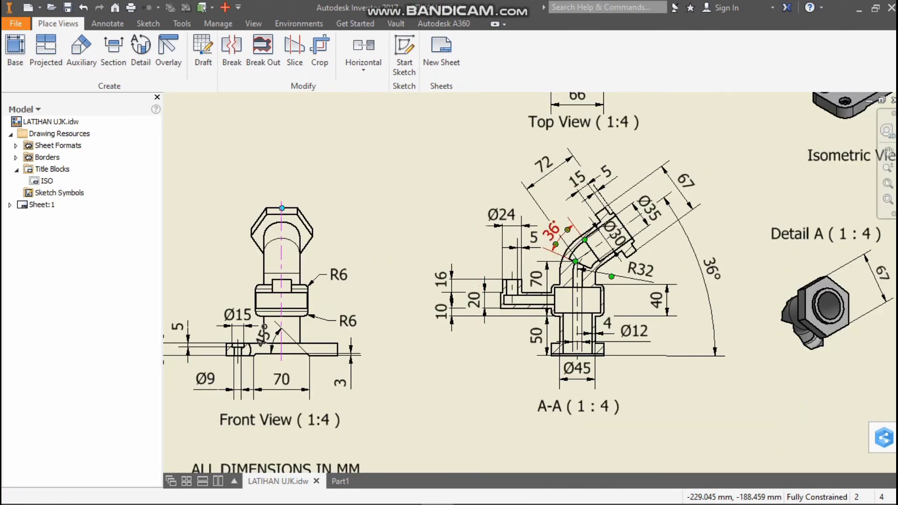
scroll(534, 259, down, 1)
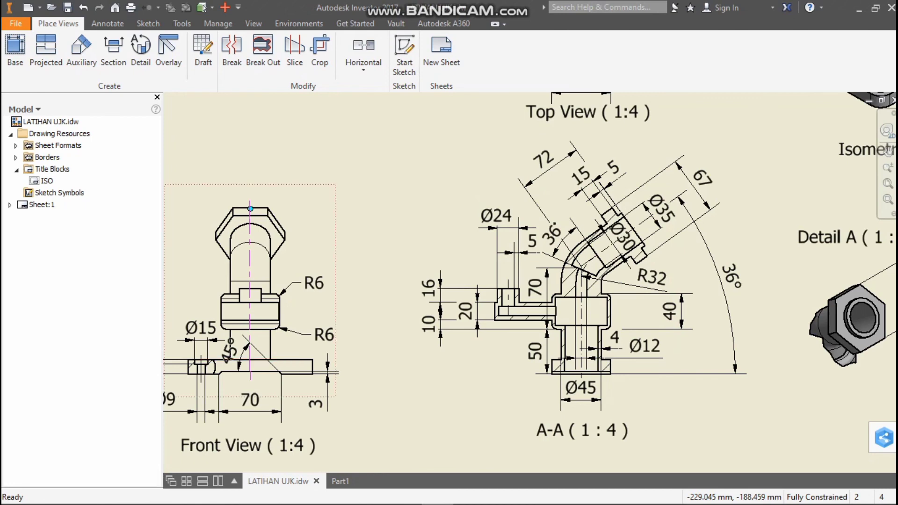
scroll(299, 367, up, 2)
scroll(423, 329, down, 5)
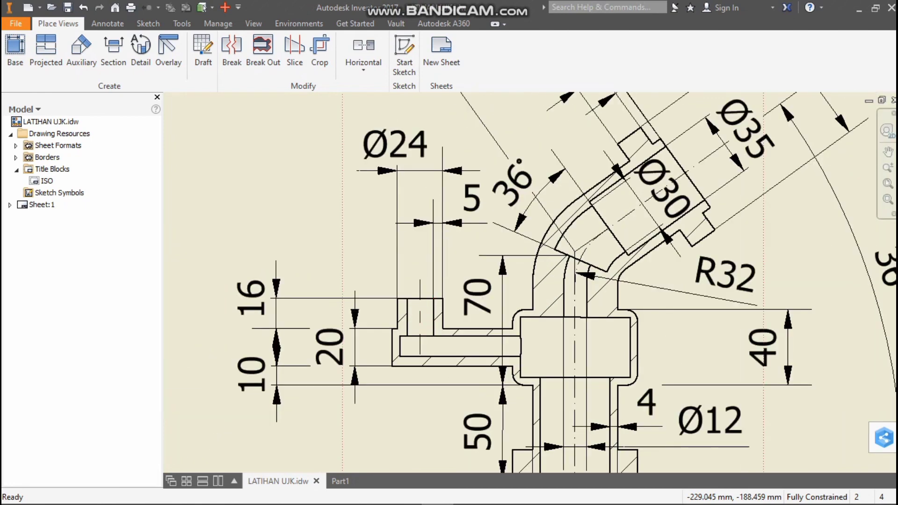
Return to Part1 and draw a 20 mm vertical line from the boss's top edge midpoint down to the arm cavity
click(340, 481)
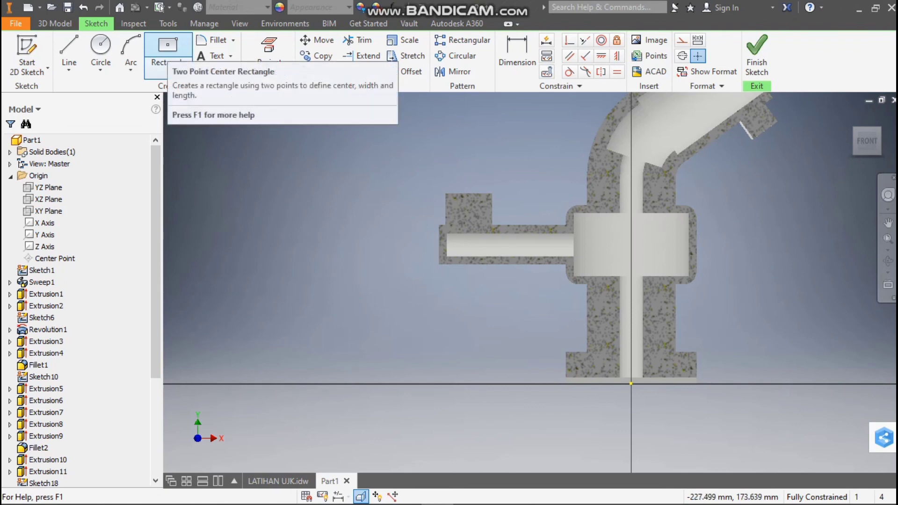
click(69, 51)
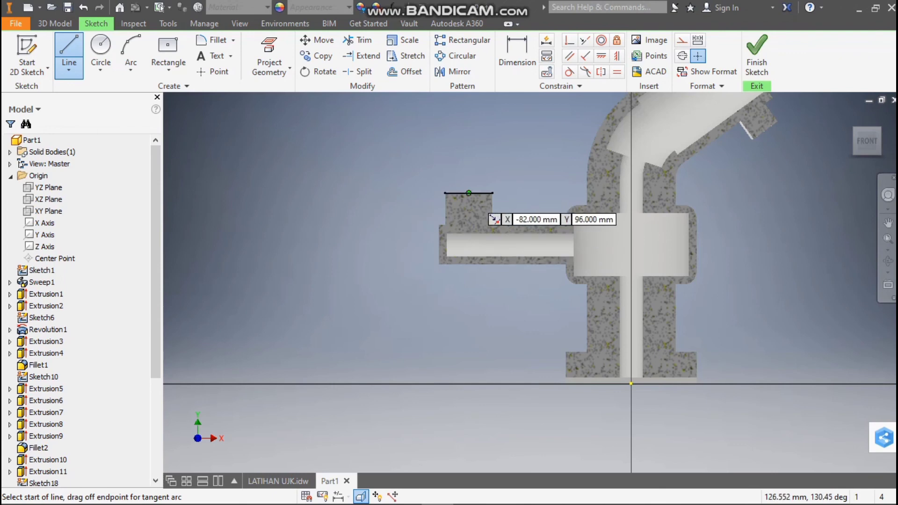
click(469, 193)
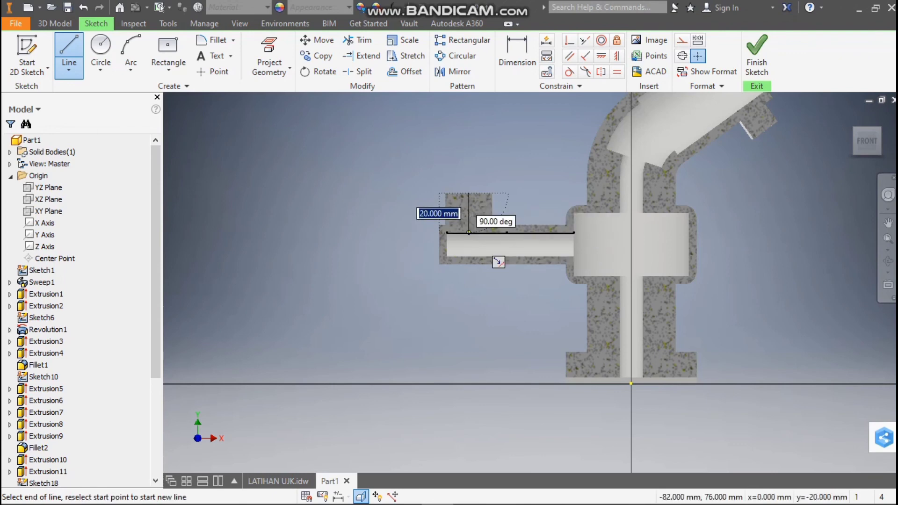
click(468, 232)
scroll(476, 210, up, 3)
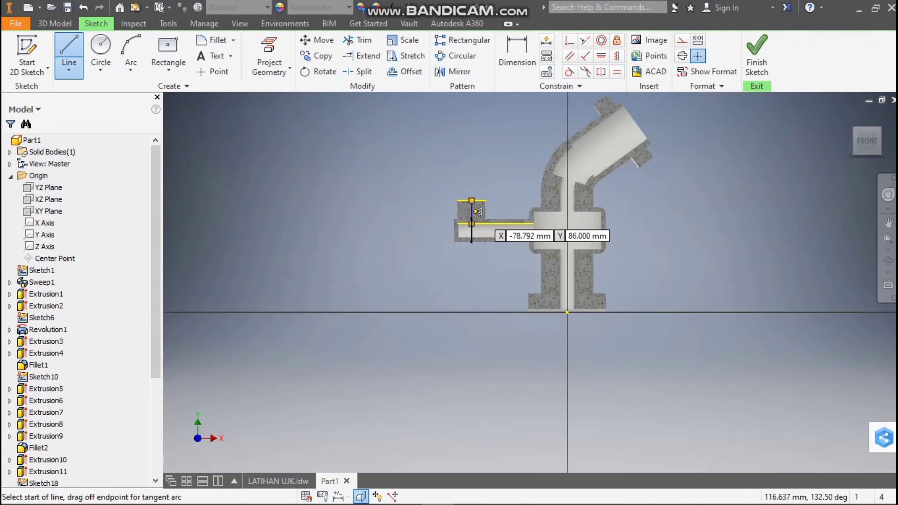
scroll(476, 209, down, 3)
Draw a 24 by 20 mm center rectangle over the boss section, centered on the vertical line's midpoint
click(169, 49)
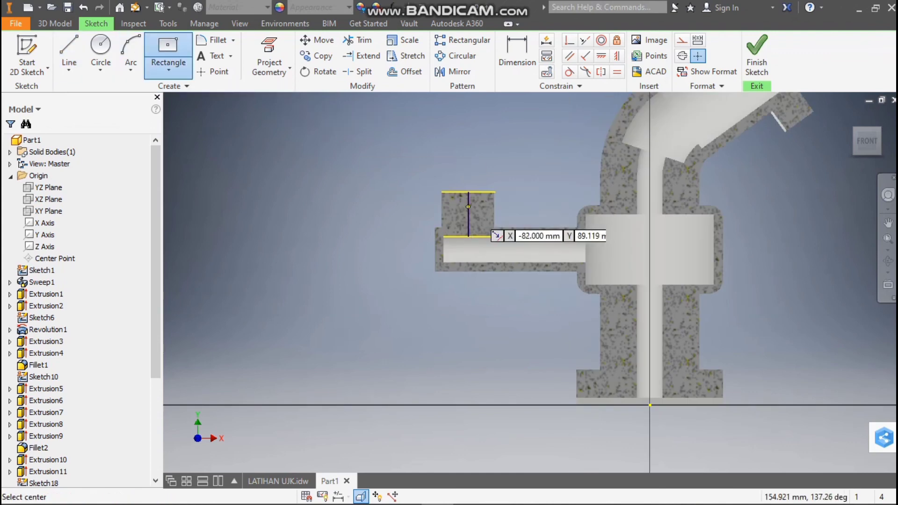
scroll(475, 215, down, 4)
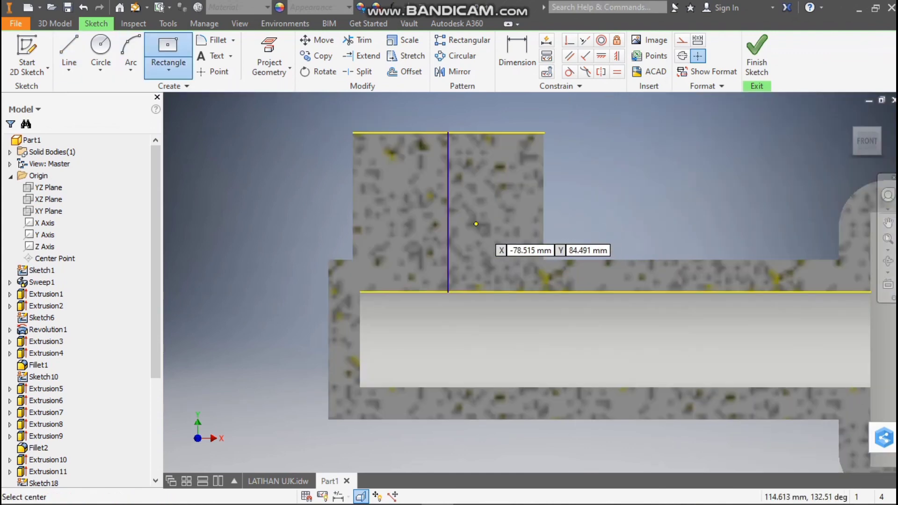
click(447, 212)
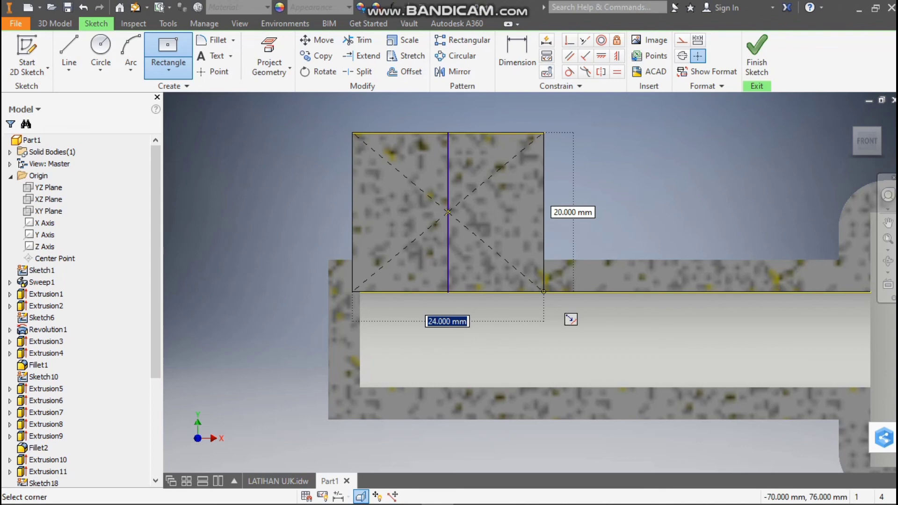
click(543, 291)
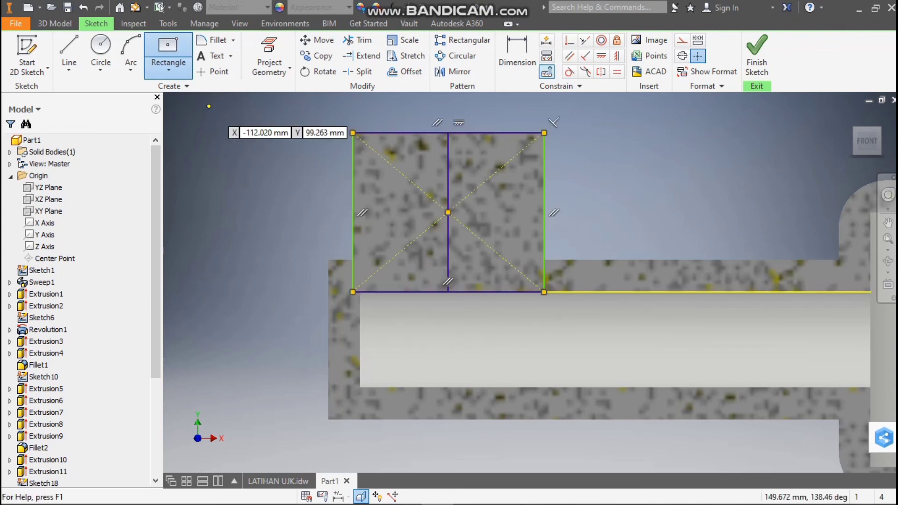
Offset the rectangle 4 mm inward
click(404, 71)
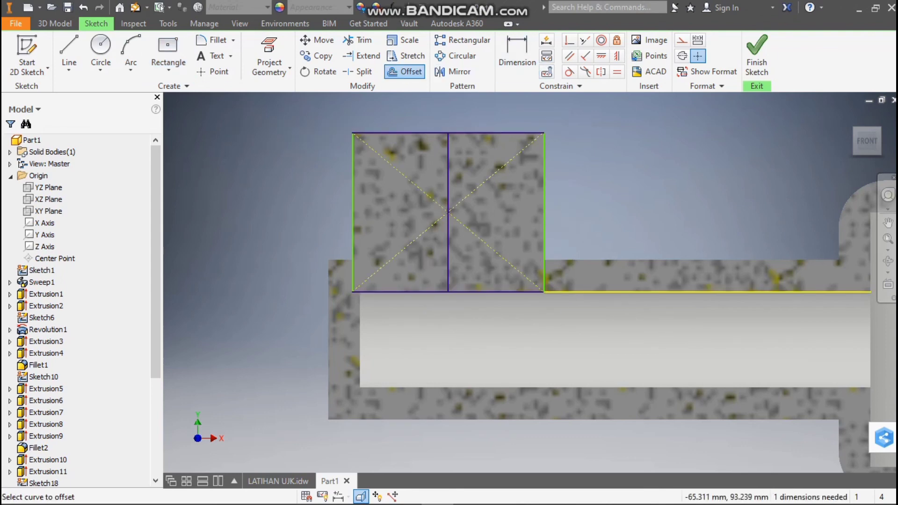
click(543, 215)
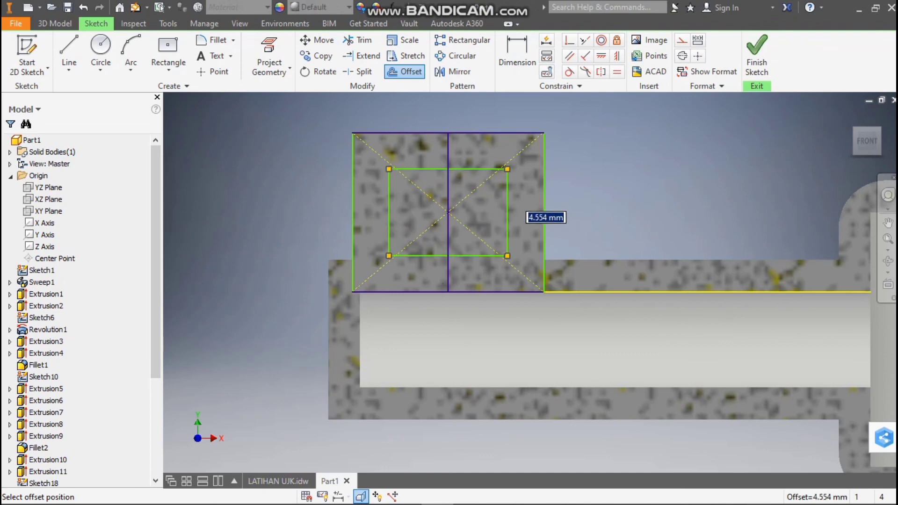
text(4)
key(Return)
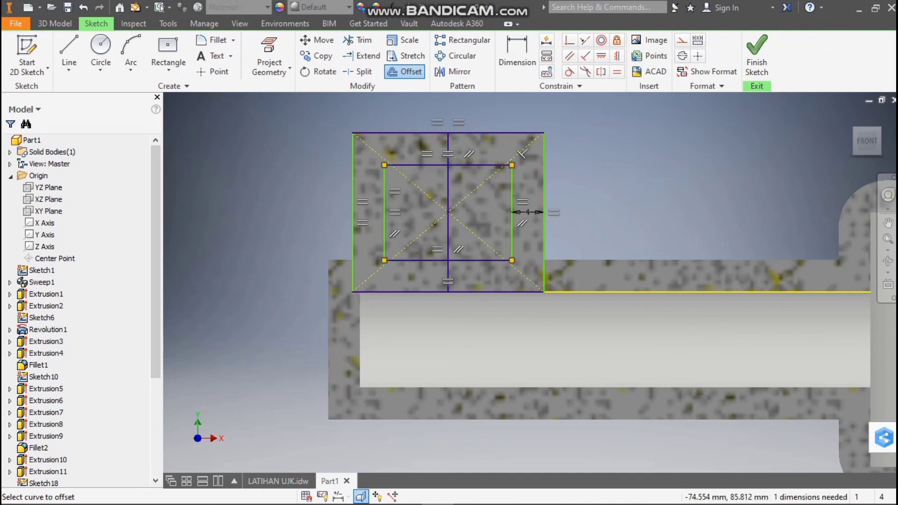
Draw two 4 mm vertical lines from the inner rectangle's upper corners to the boss's top edge
click(69, 49)
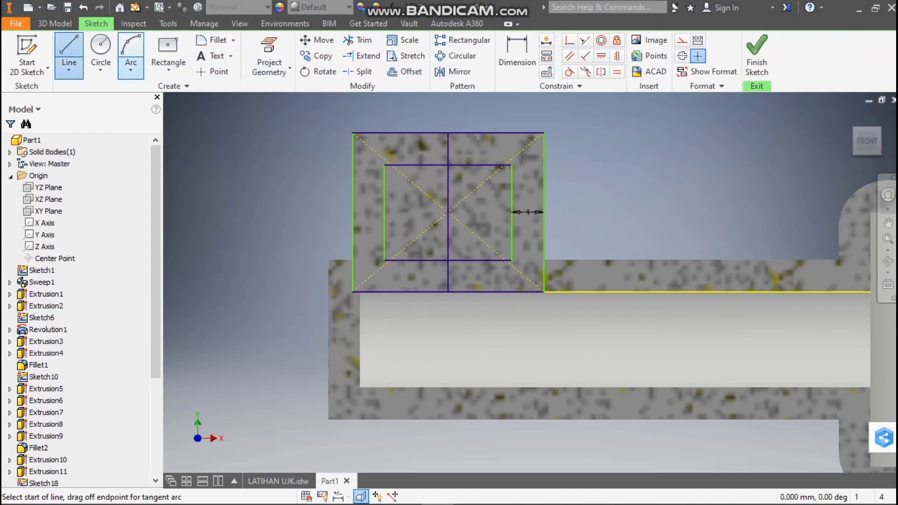
click(385, 164)
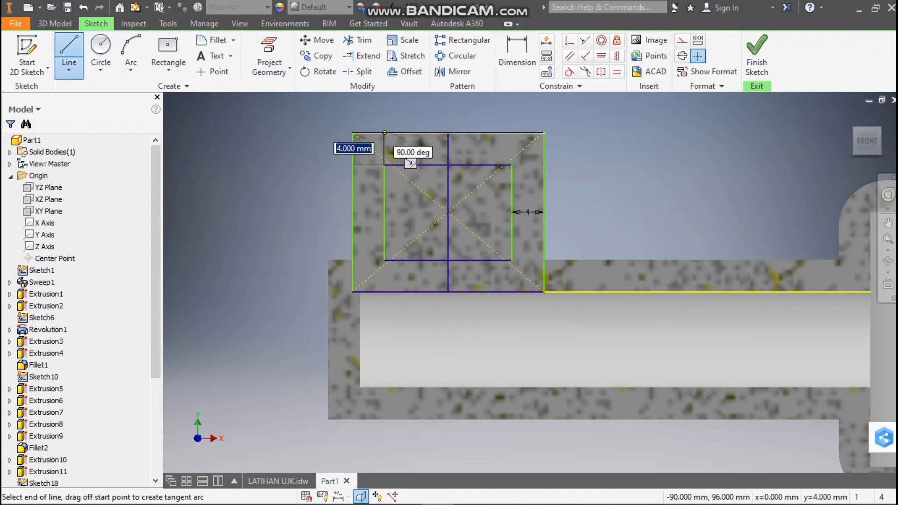
click(384, 132)
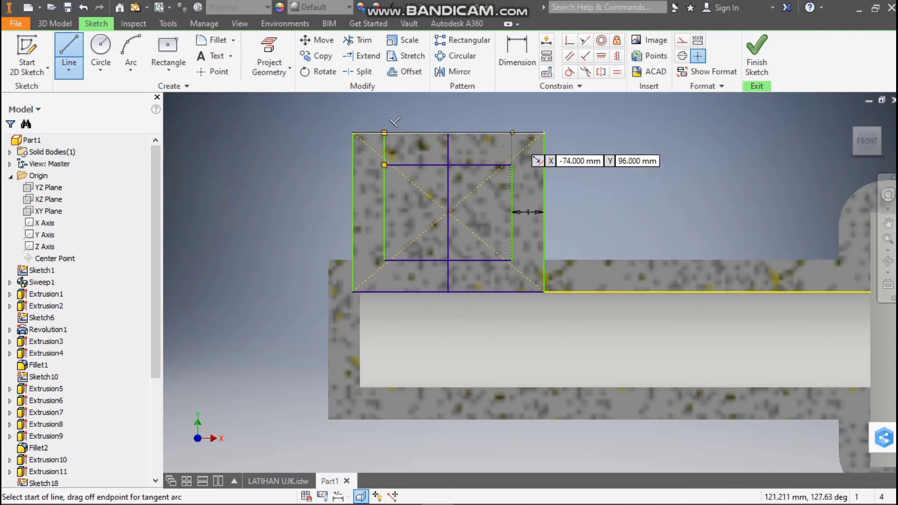
click(512, 133)
double_click(512, 165)
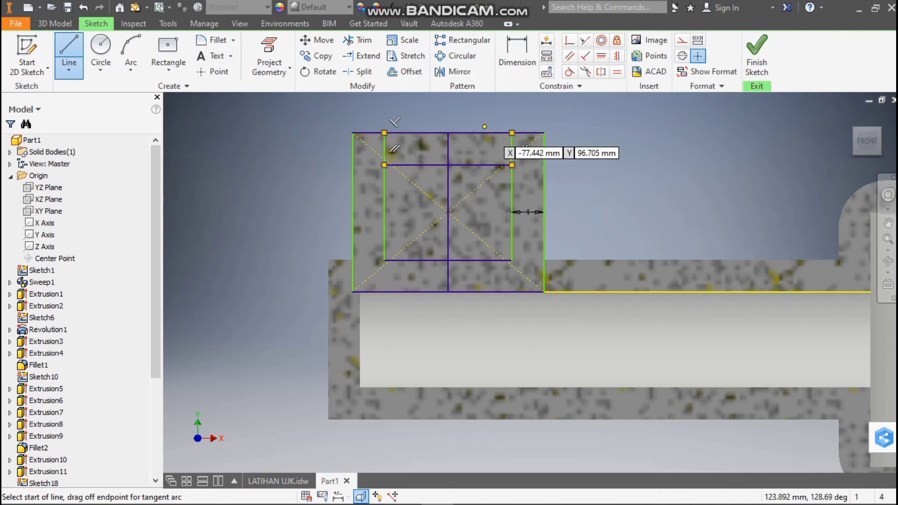
key(Escape)
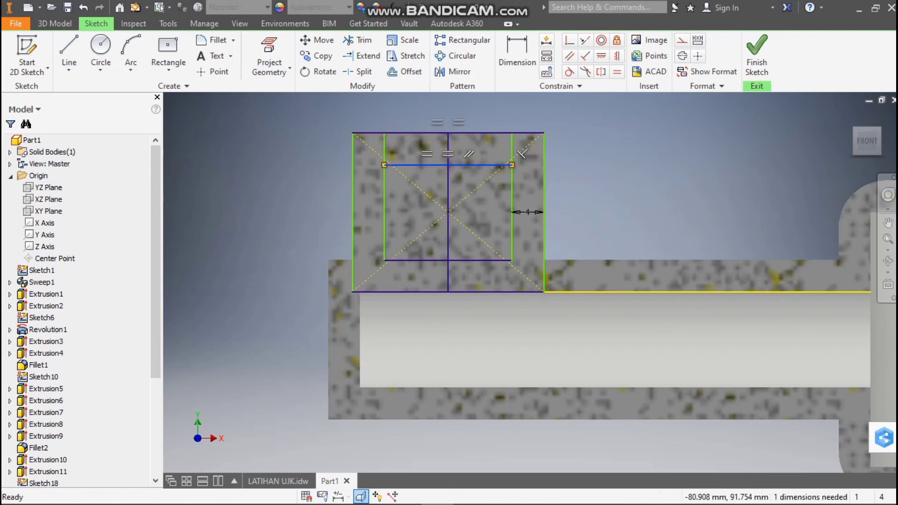
Delete the inner rectangle's top edge, the lines along the boss's top and both construction diagonals
click(481, 133)
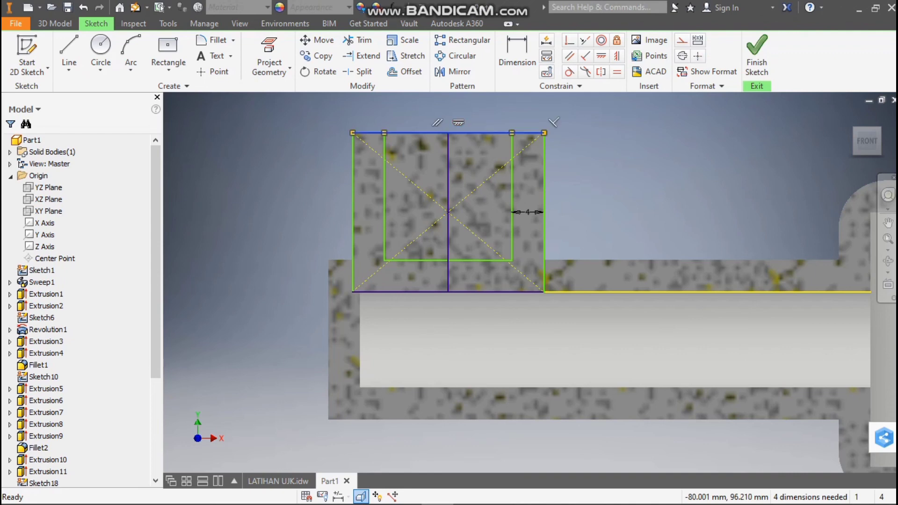
key(Delete)
click(463, 133)
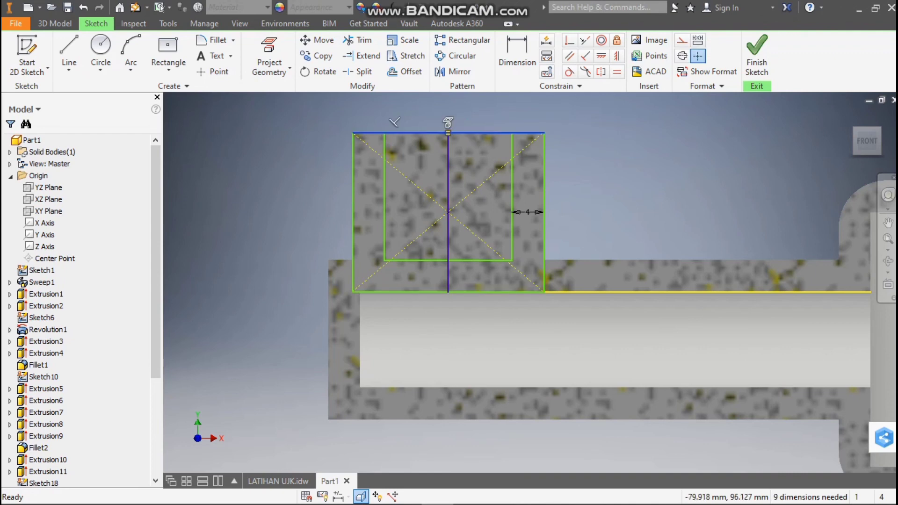
key(Delete)
click(494, 175)
key(Delete)
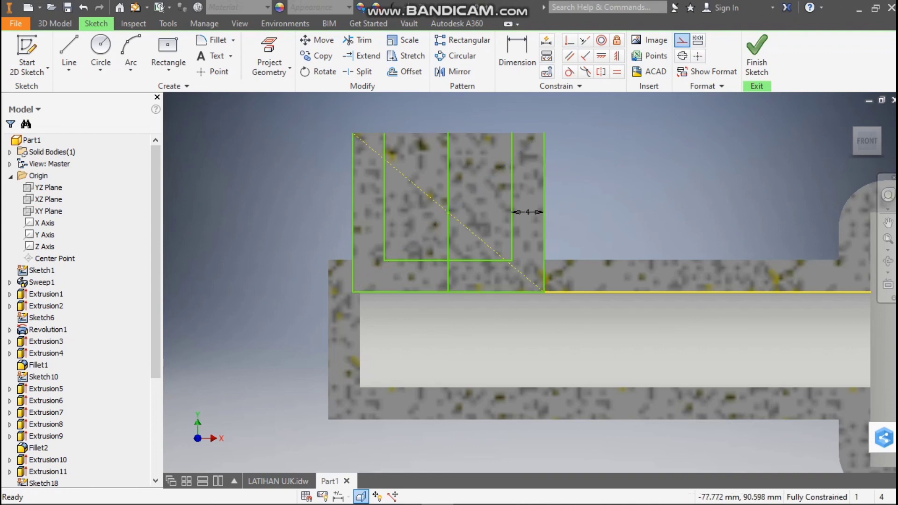
click(425, 193)
key(Delete)
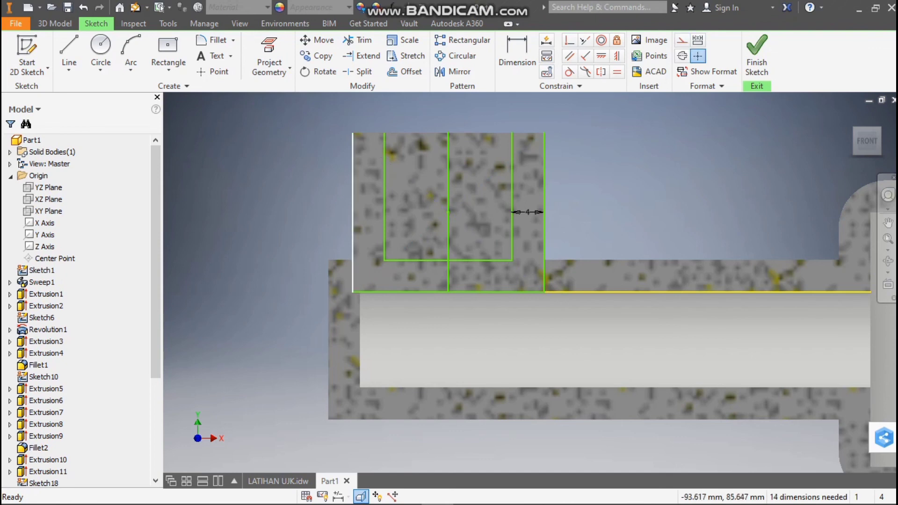
Delete the outer rectangle's remaining sides, the projected cavity edge and the vertical center line
click(353, 210)
key(Delete)
click(615, 291)
key(Delete)
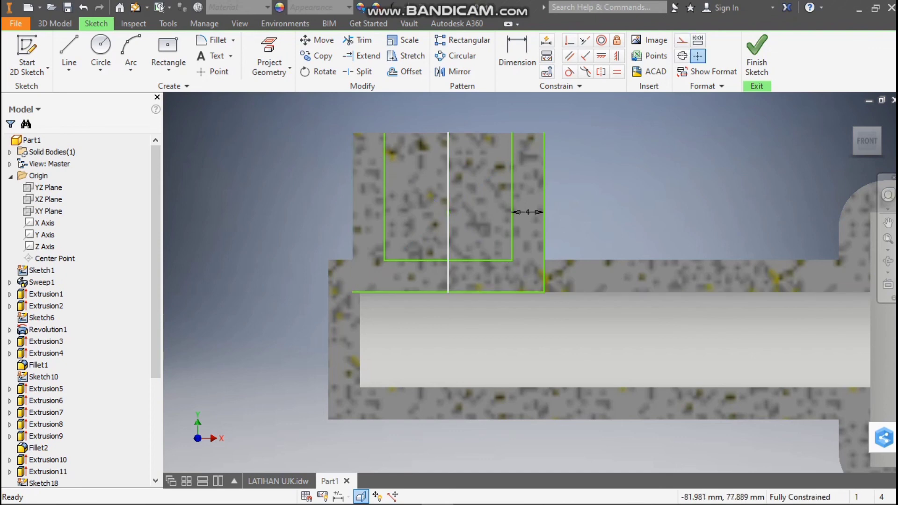
click(456, 212)
key(Delete)
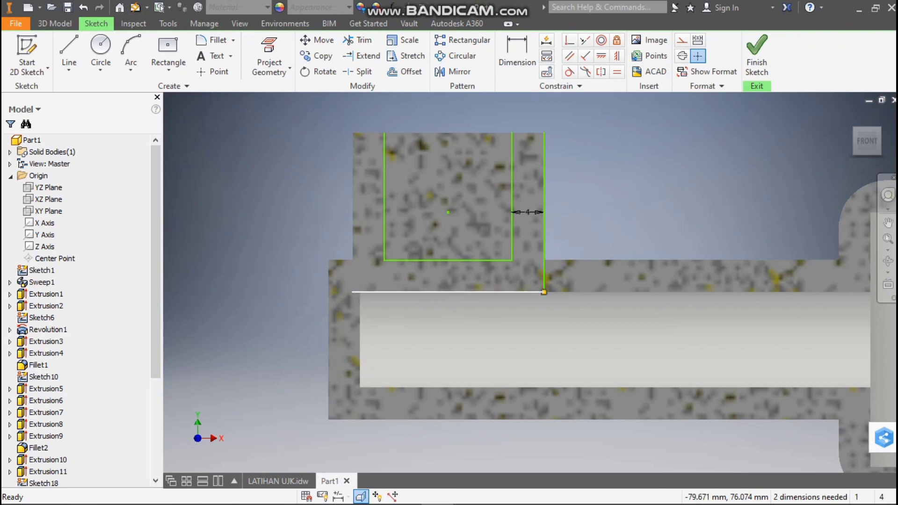
click(542, 292)
key(Delete)
click(544, 212)
key(Delete)
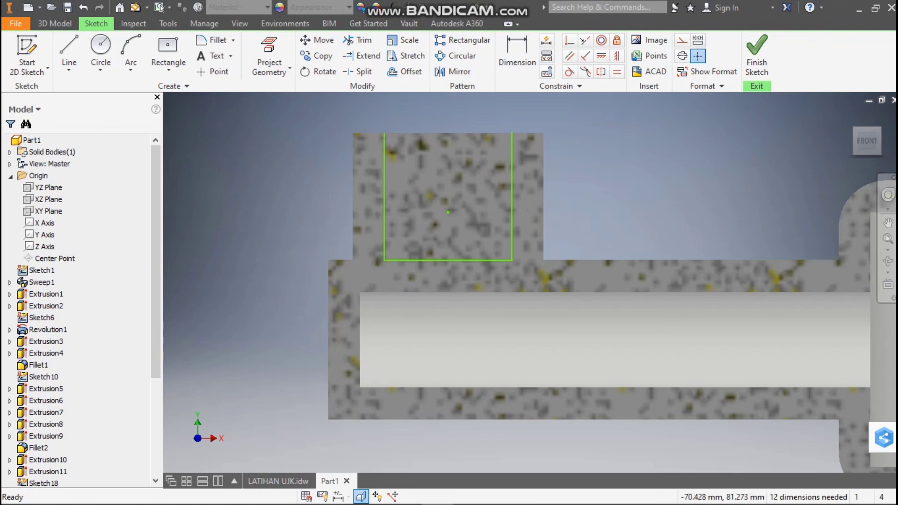
Draw the left half profile's top edge, a 20 mm vertical center line and the left side's extension down to the arm cavity
click(69, 50)
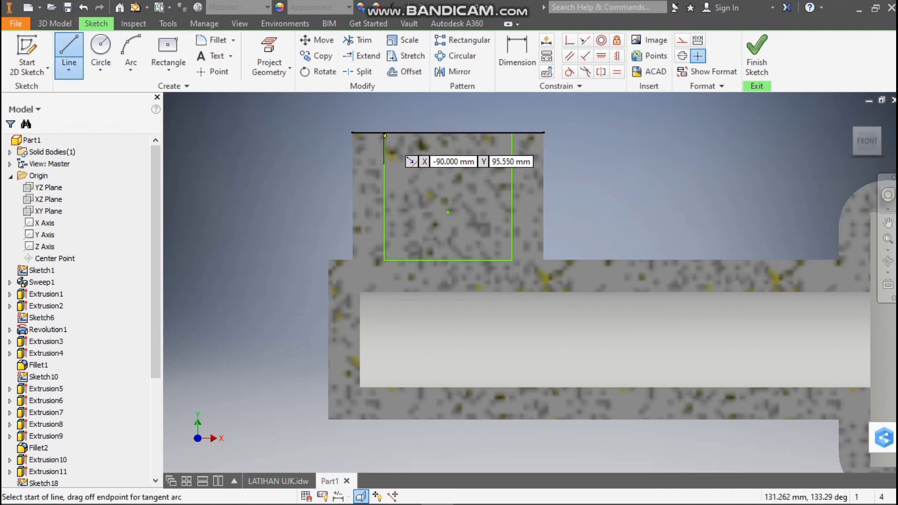
click(384, 133)
double_click(448, 133)
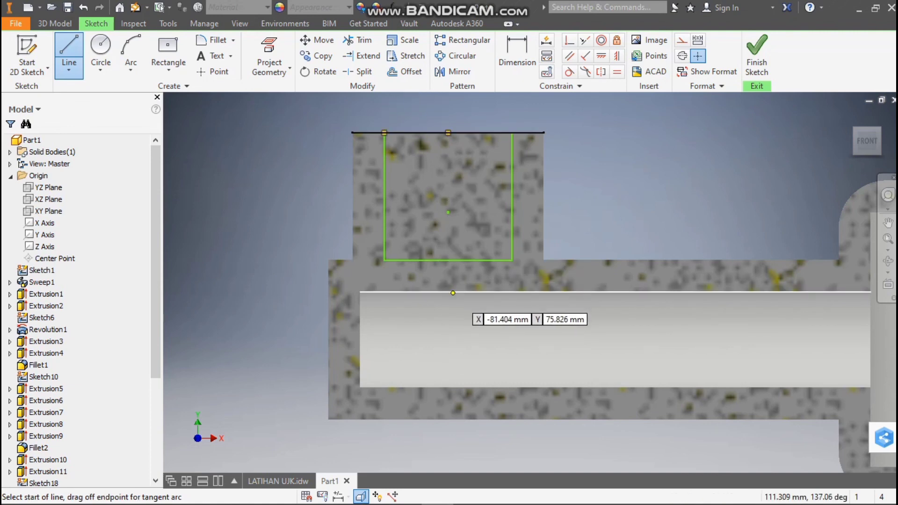
click(448, 133)
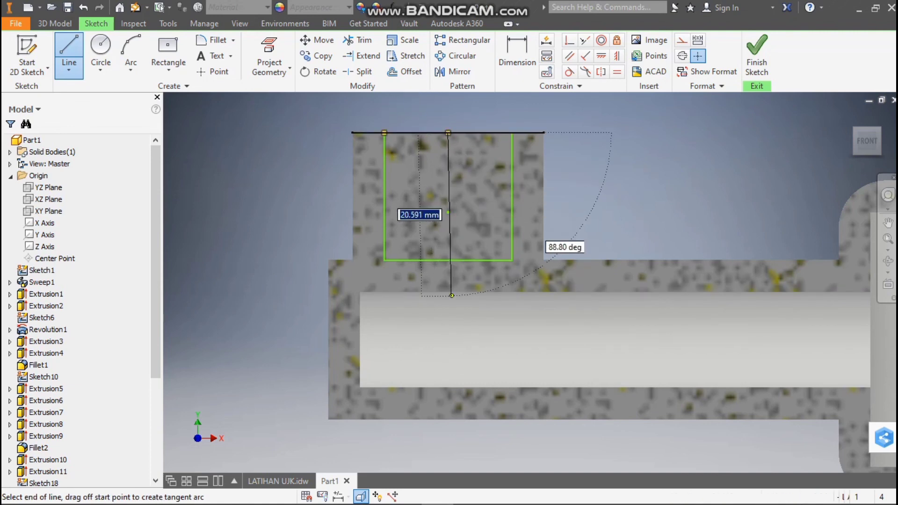
click(448, 291)
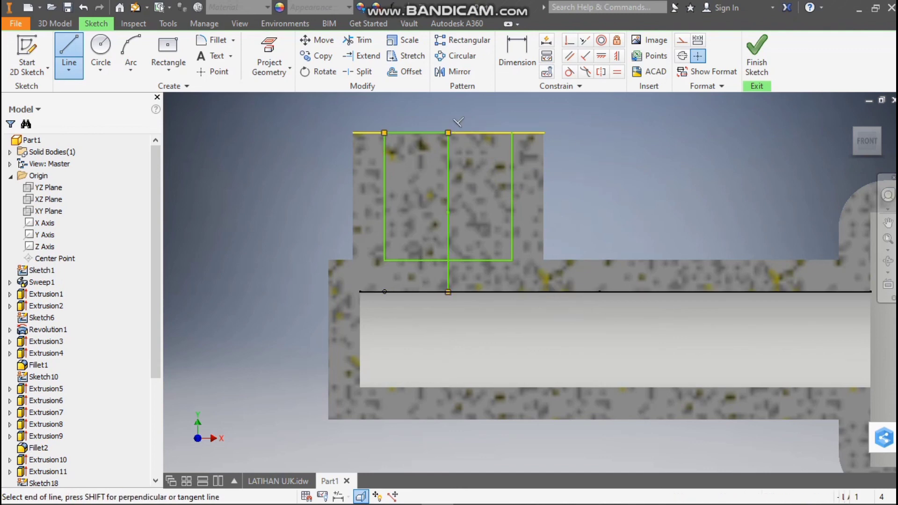
click(384, 260)
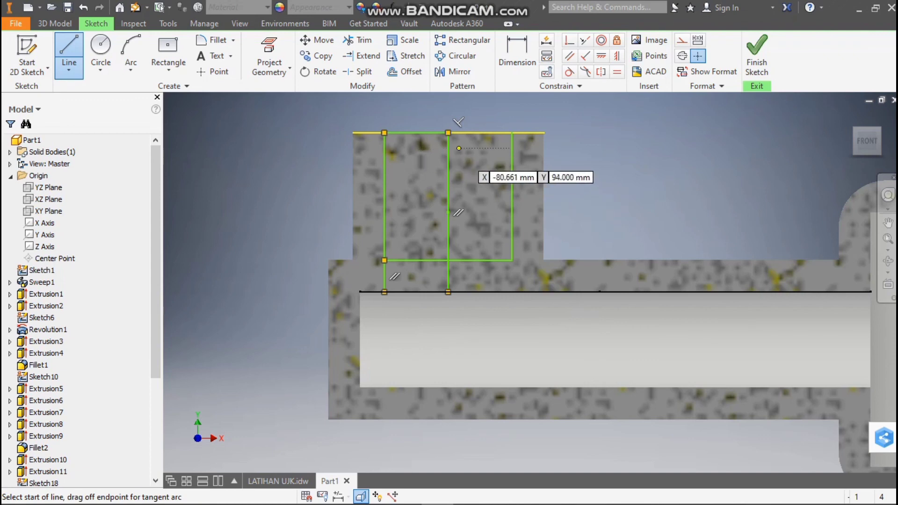
key(Escape)
Delete the right half's vertical lines, the inner horizontal line and the projected edges along the boss top and arm cavity
click(511, 173)
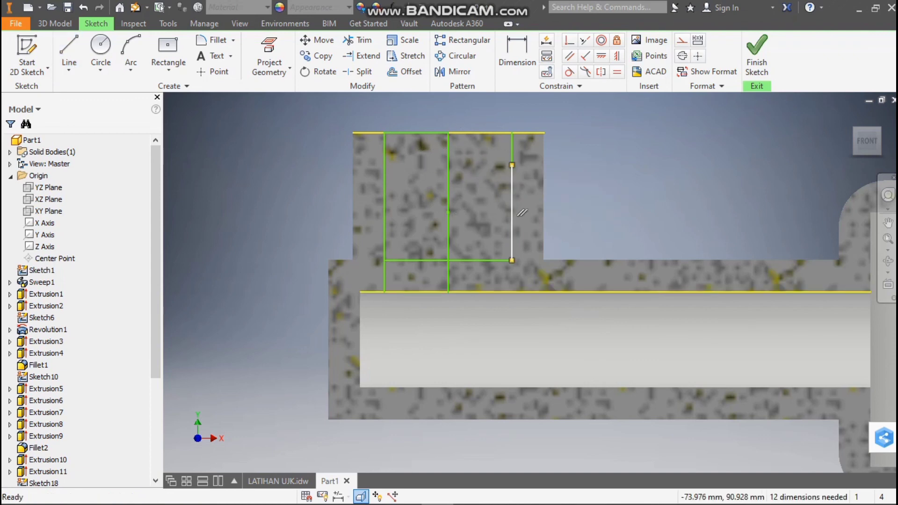
key(Delete)
key(Delete)
click(514, 132)
key(Delete)
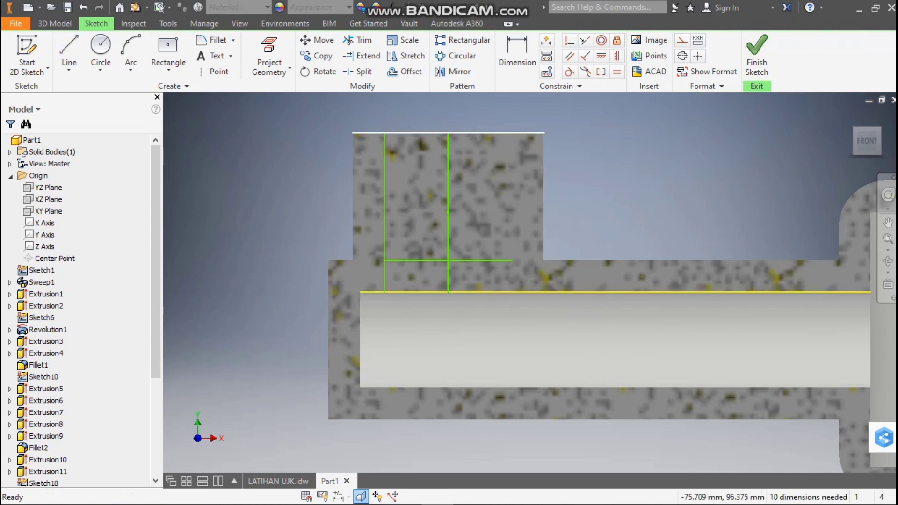
key(Delete)
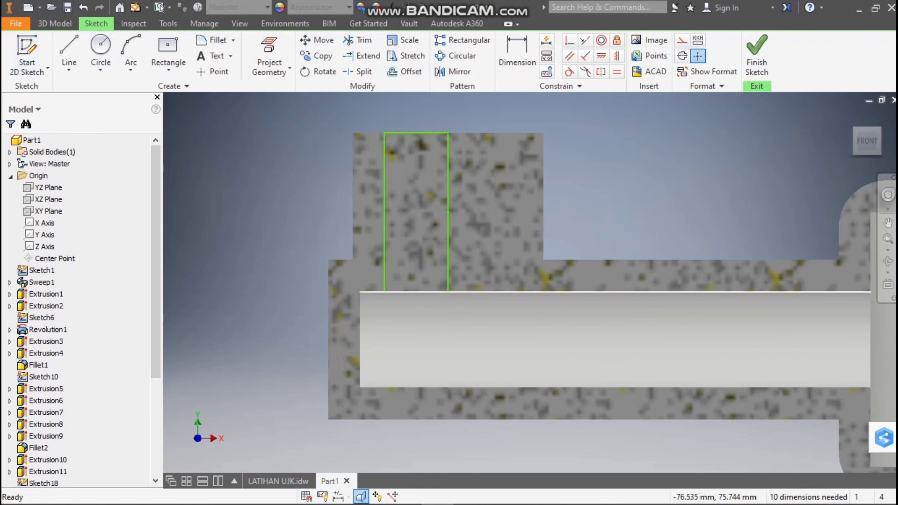
click(614, 290)
key(Delete)
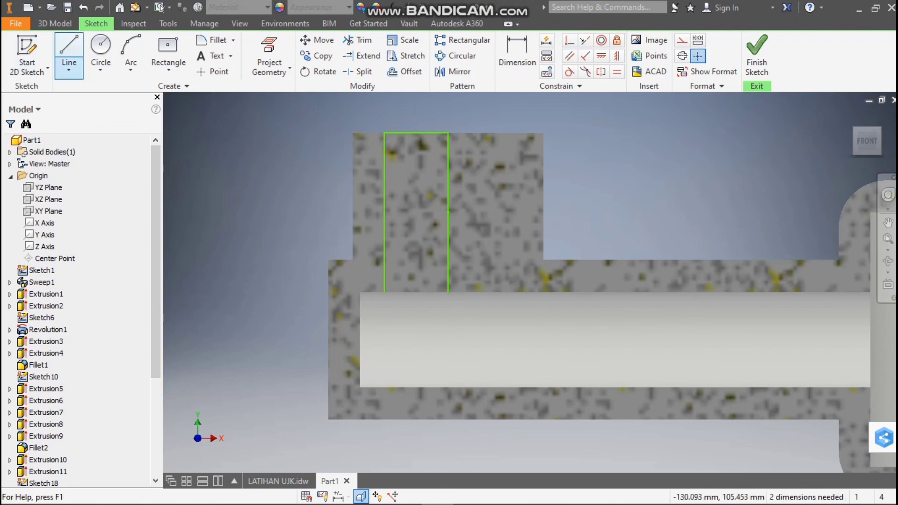
Close the left half profile with a horizontal line between its two lower endpoints on the arm cavity's upper edge
click(69, 47)
click(384, 292)
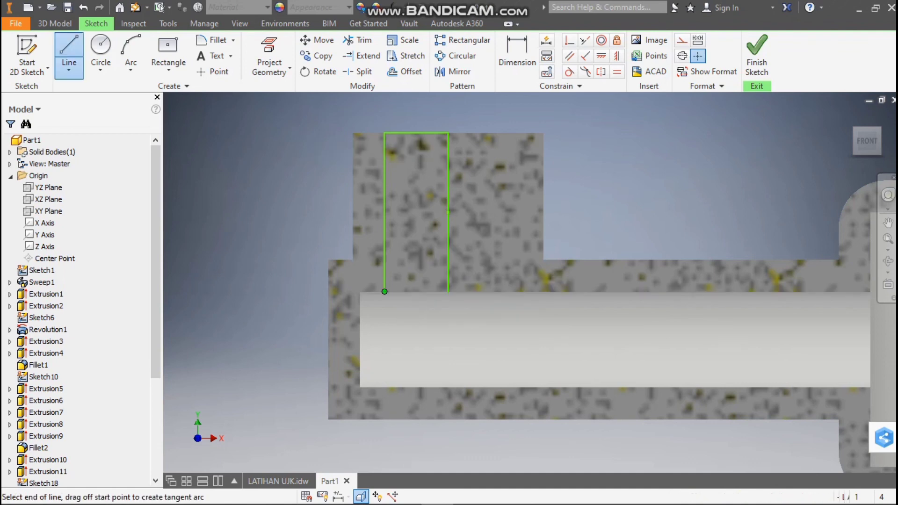
click(448, 292)
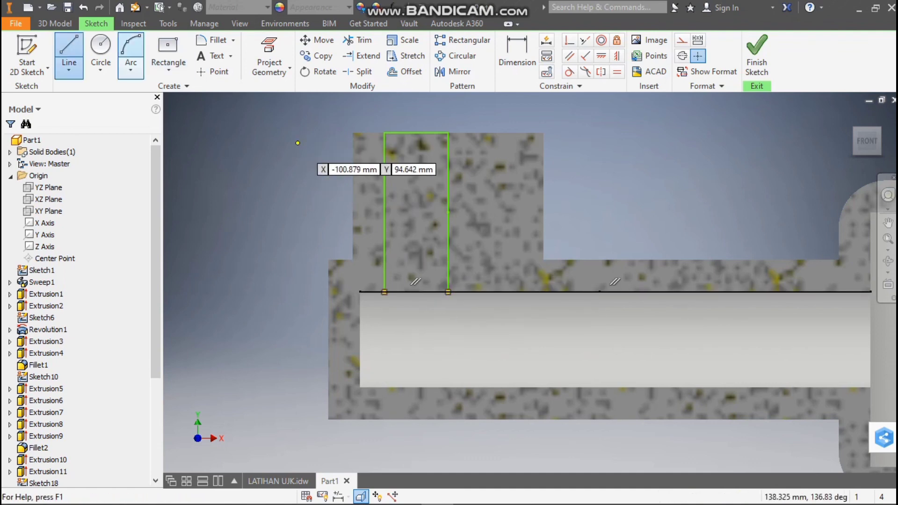
click(55, 24)
click(100, 51)
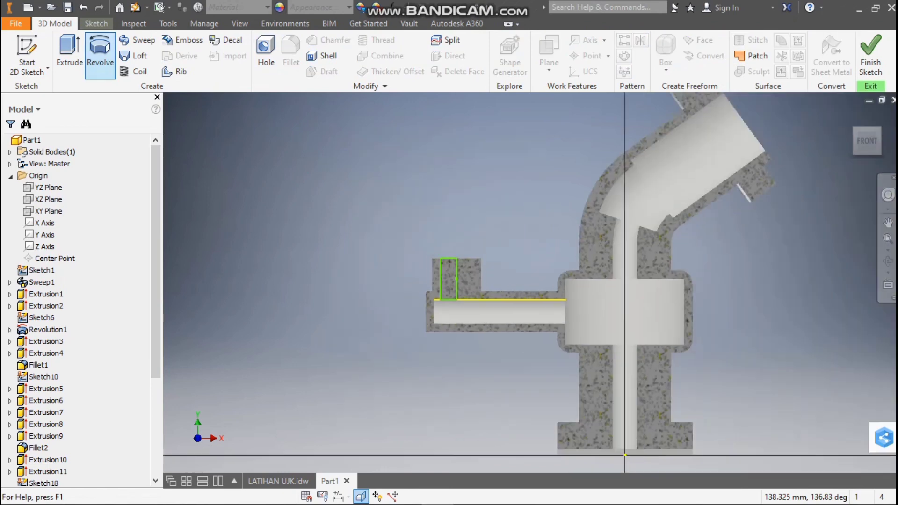
scroll(460, 289, down, 3)
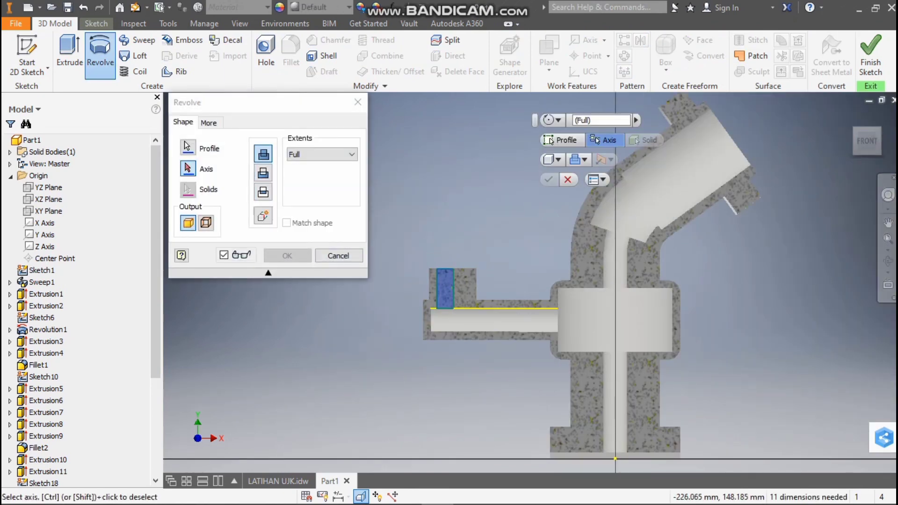
click(449, 308)
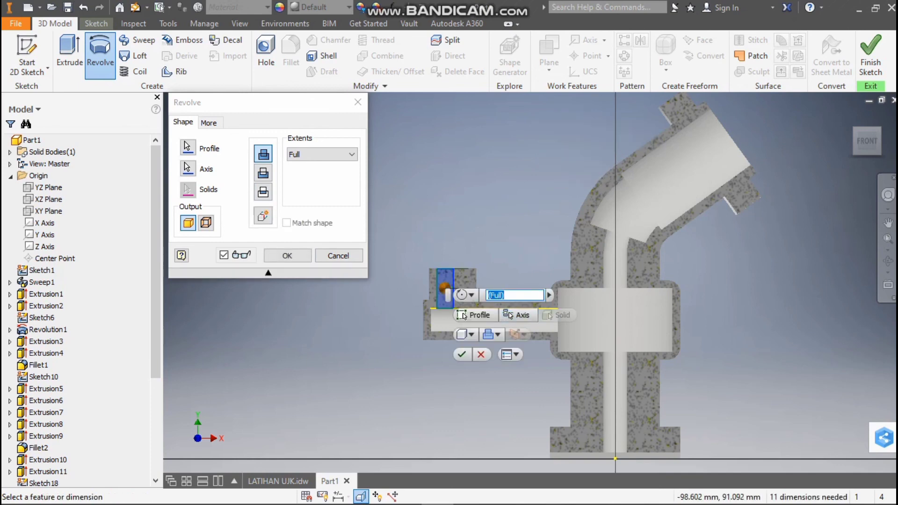
scroll(446, 280, down, 4)
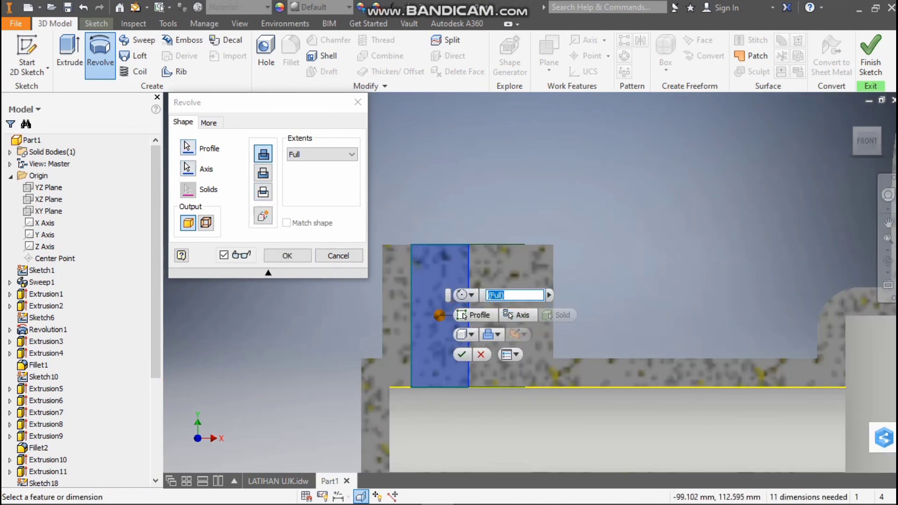
click(358, 102)
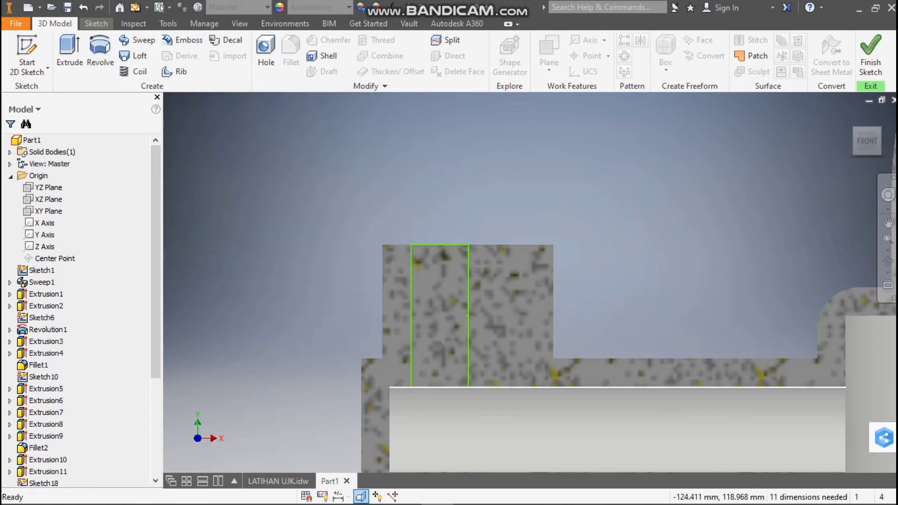
Delete the projected cavity edge, and cut the boss's bore by revolving the closed profile fully about its vertical center line
click(740, 388)
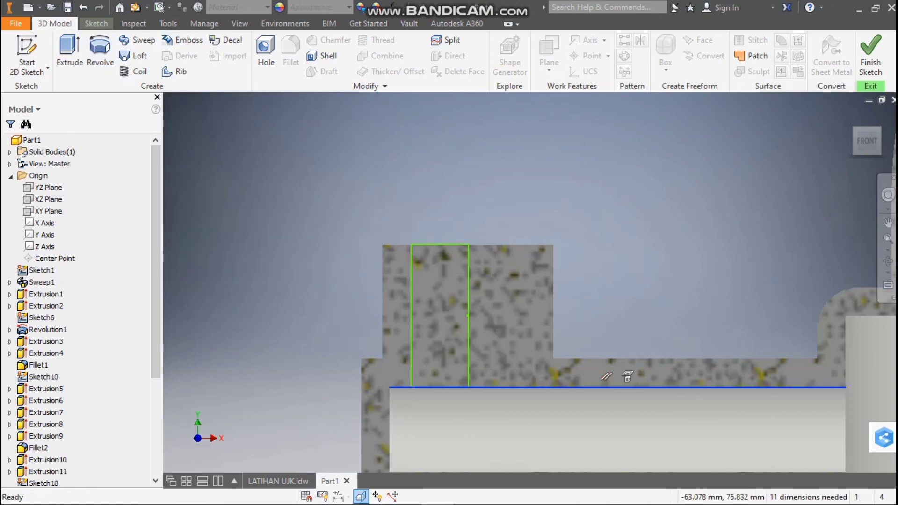
key(Delete)
click(100, 49)
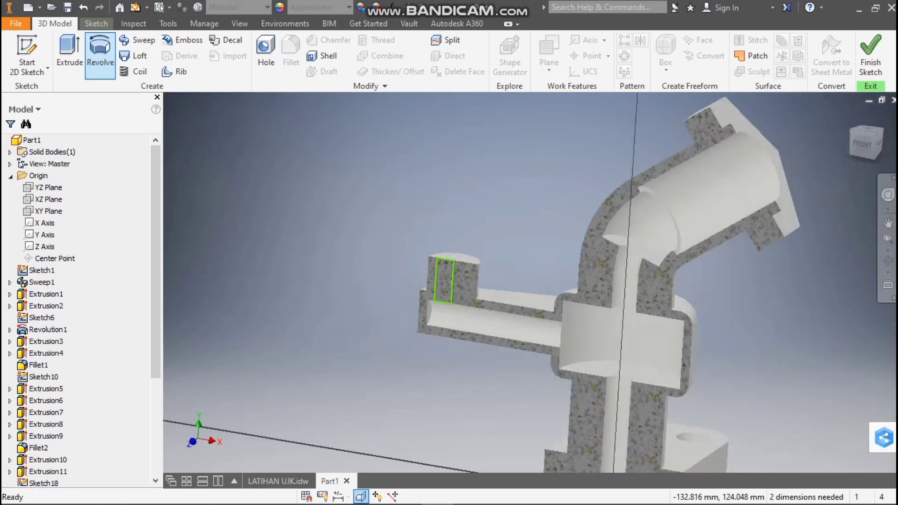
scroll(471, 247, up, 6)
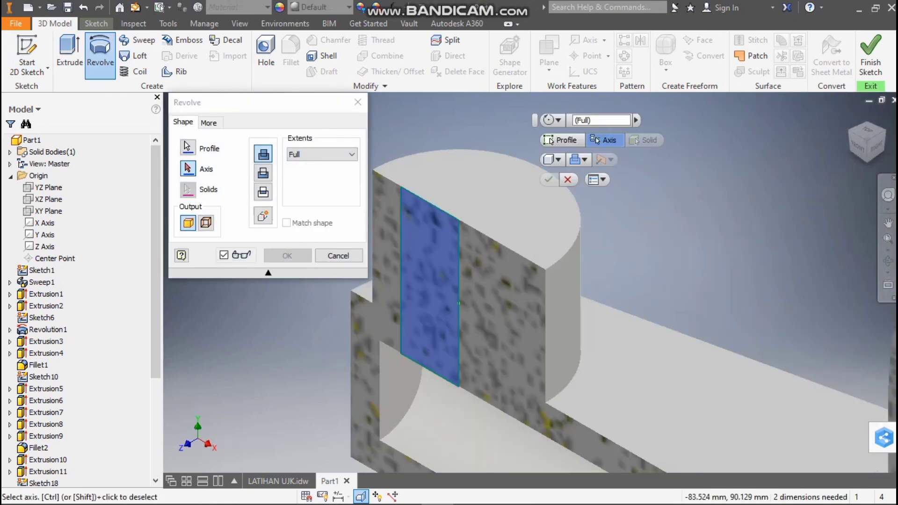
click(459, 281)
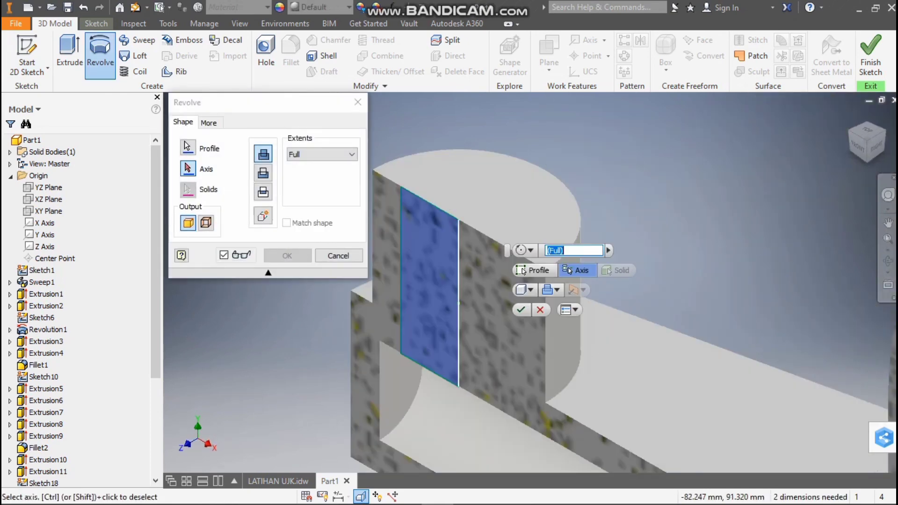
click(263, 172)
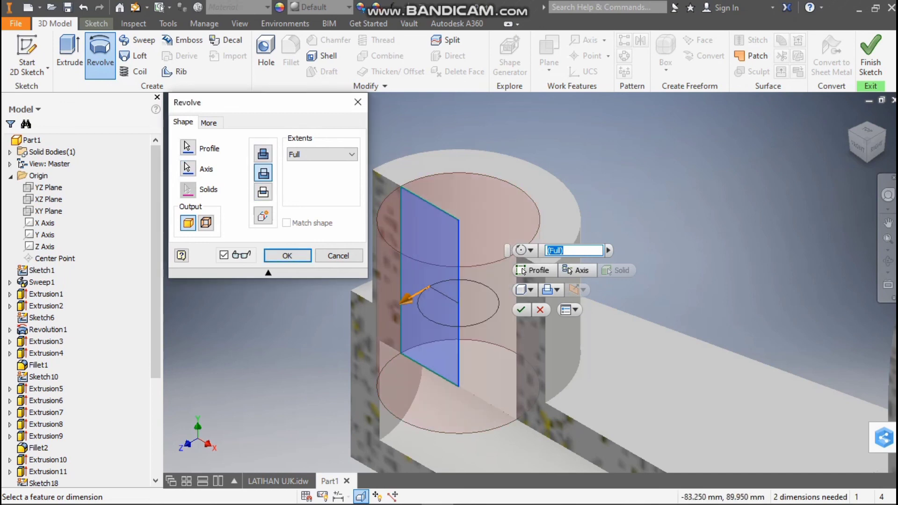
click(288, 256)
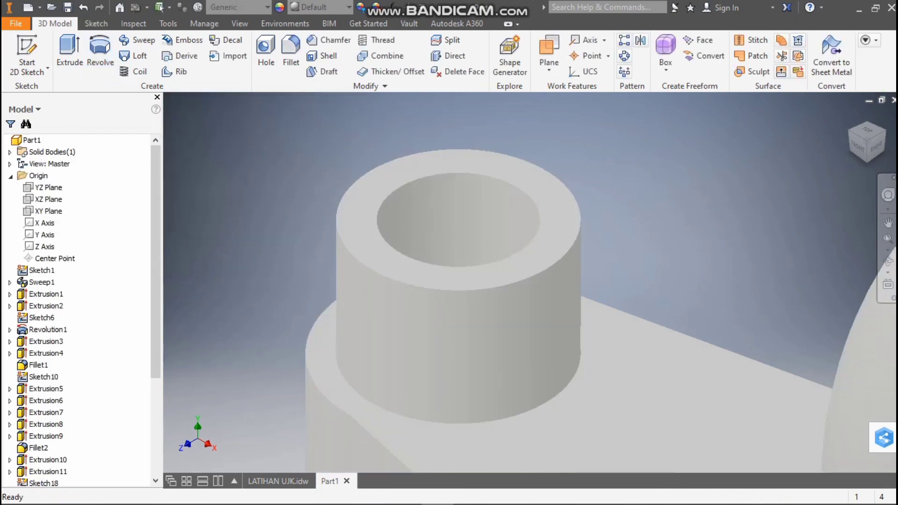
mouse_move(868, 132)
mouse_down()
mouse_move(874, 151)
mouse_move(868, 134)
mouse_up()
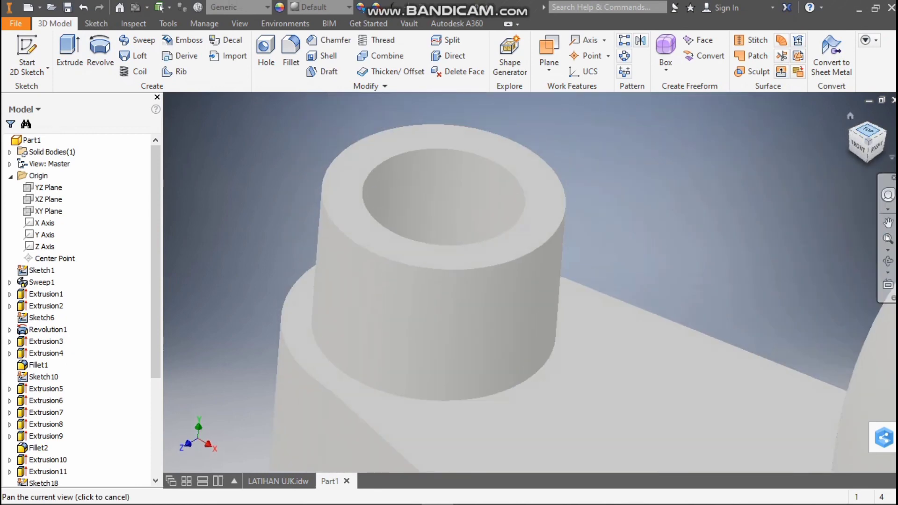
click(858, 146)
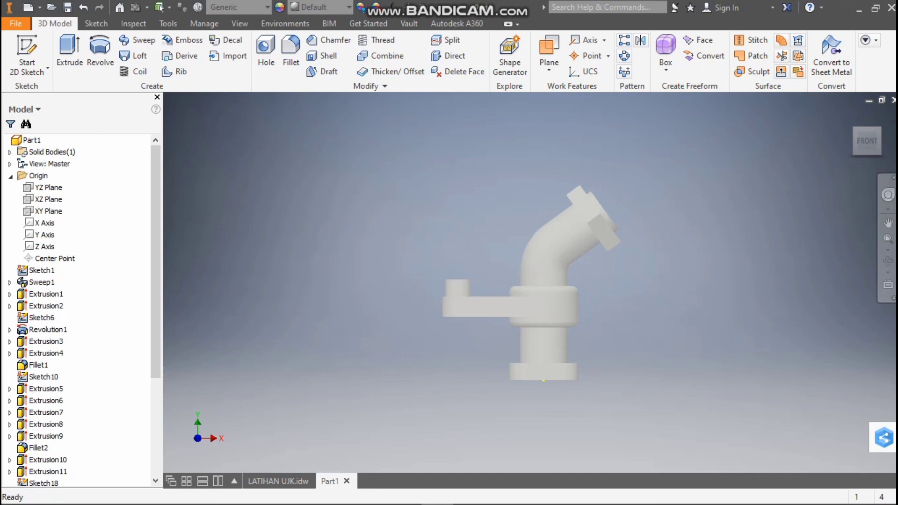
Start a sketch on the XY plane and slice the model at the sketch plane to expose its cross-section
drag(867, 140, 867, 161)
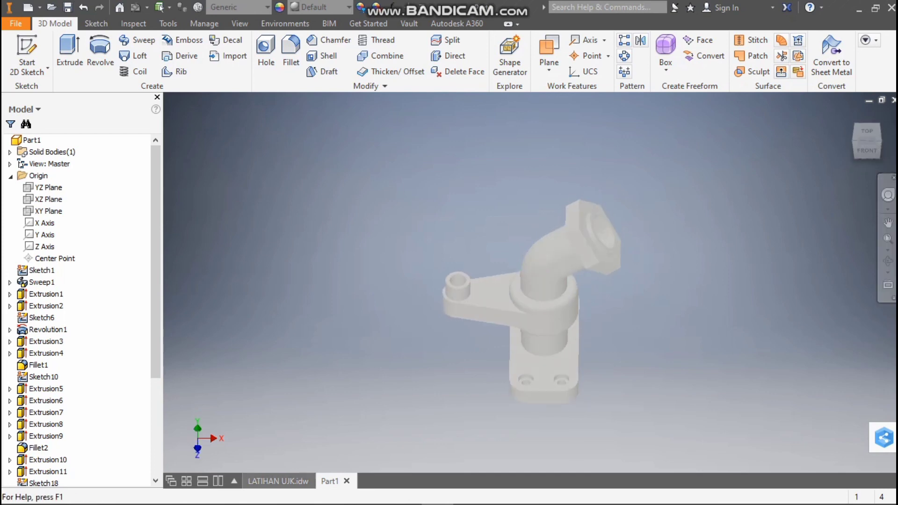
click(867, 150)
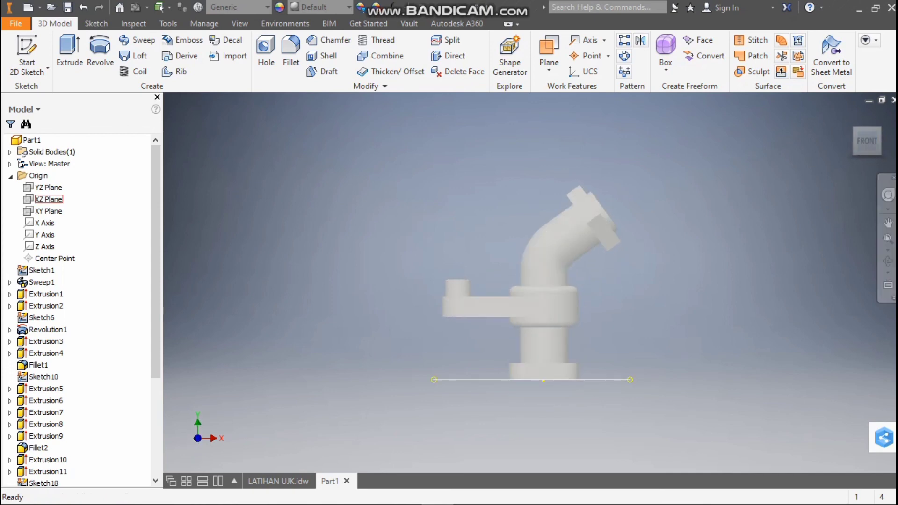
click(48, 211)
click(549, 273)
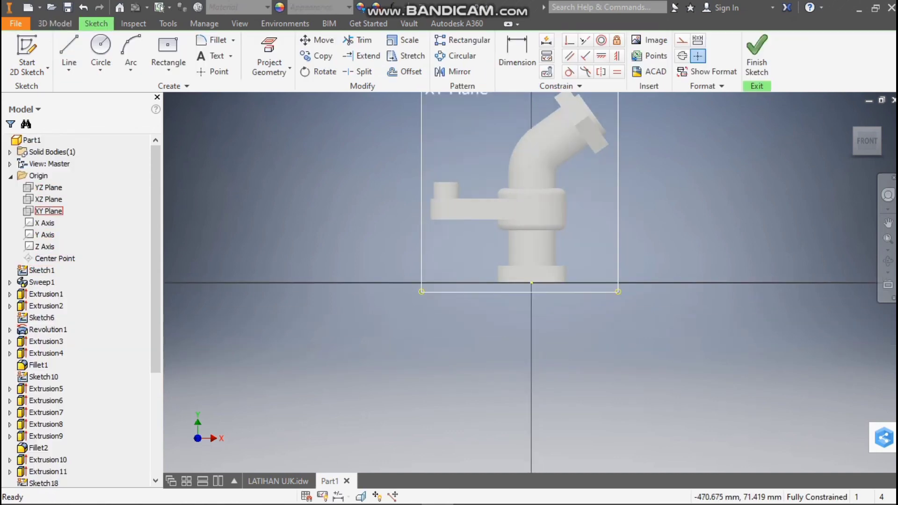
key(F7)
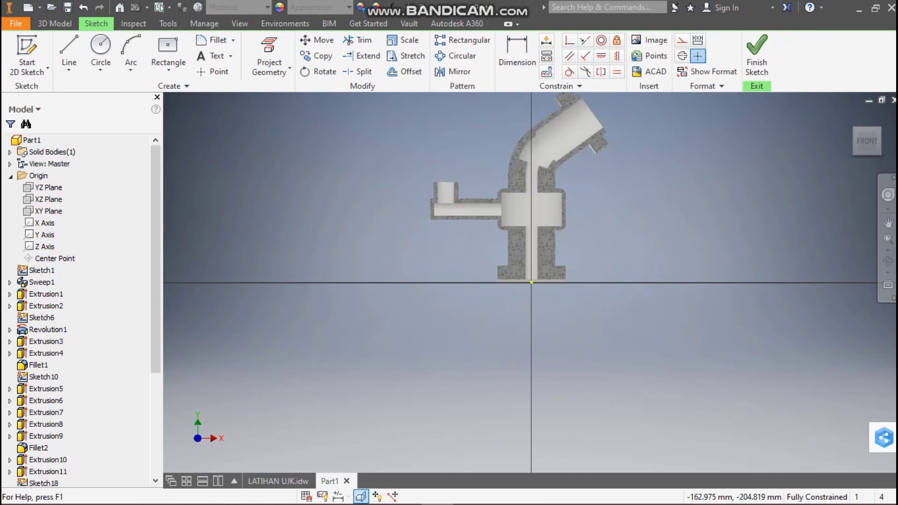
scroll(531, 169, down, 3)
scroll(555, 150, up, 3)
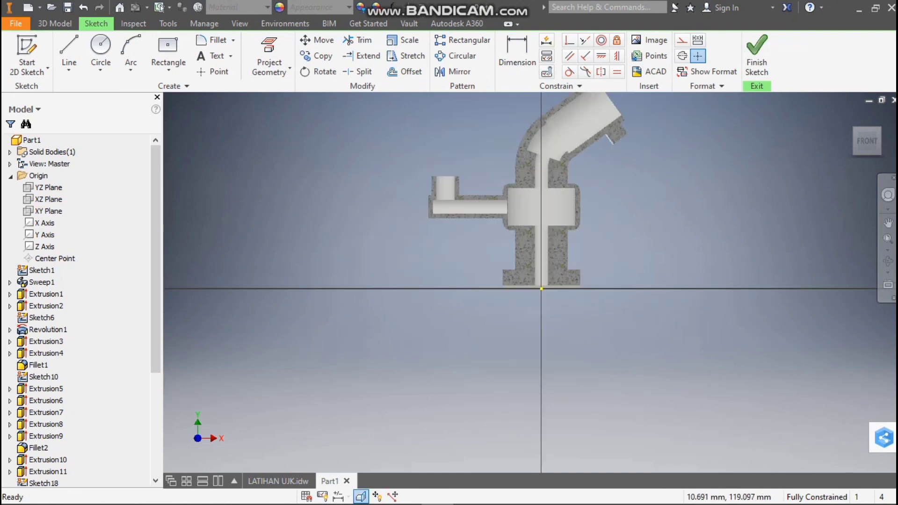
scroll(437, 200, down, 3)
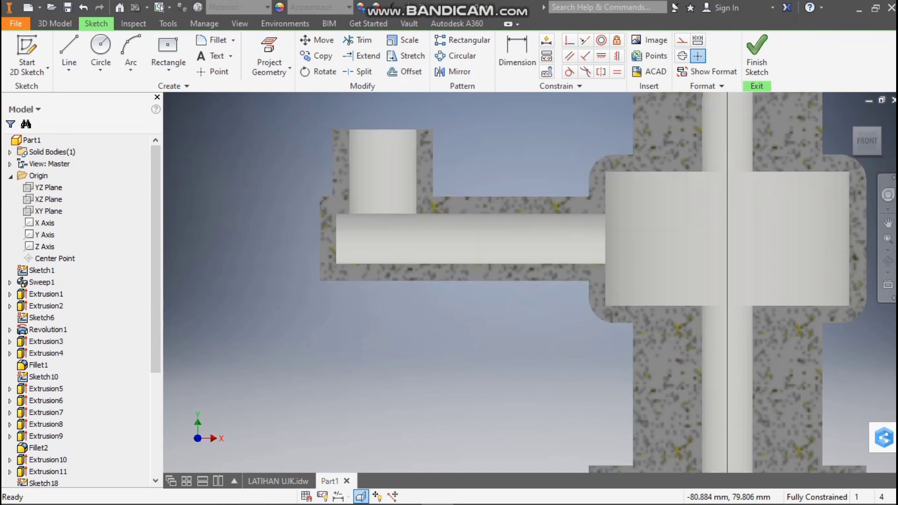
scroll(726, 126, up, 8)
scroll(726, 126, down, 6)
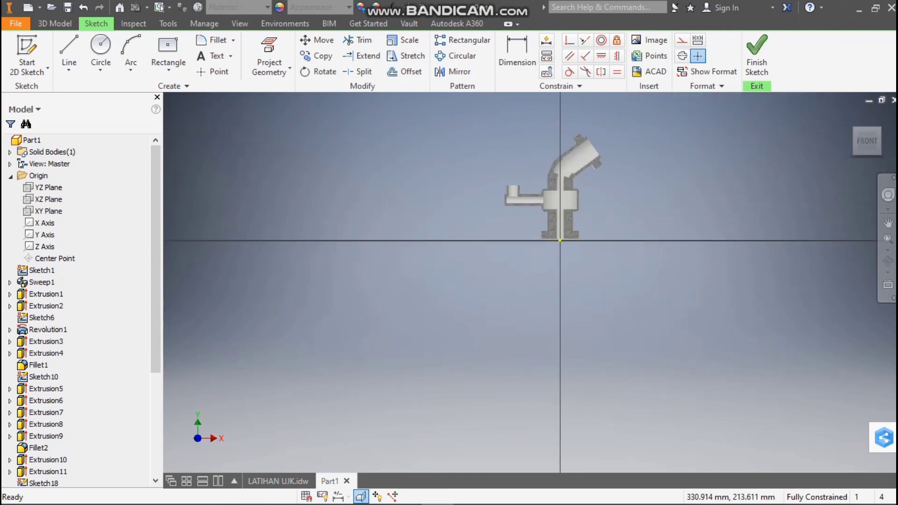
scroll(572, 164, down, 3)
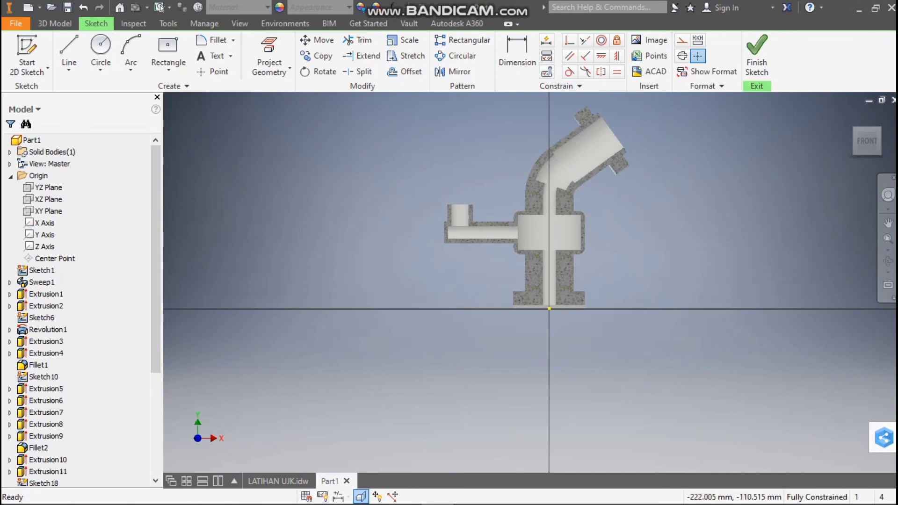
Switch to the LATIHAN UJK.idw drawing and examine the dimensions in the top view, front view and section A-A
click(278, 481)
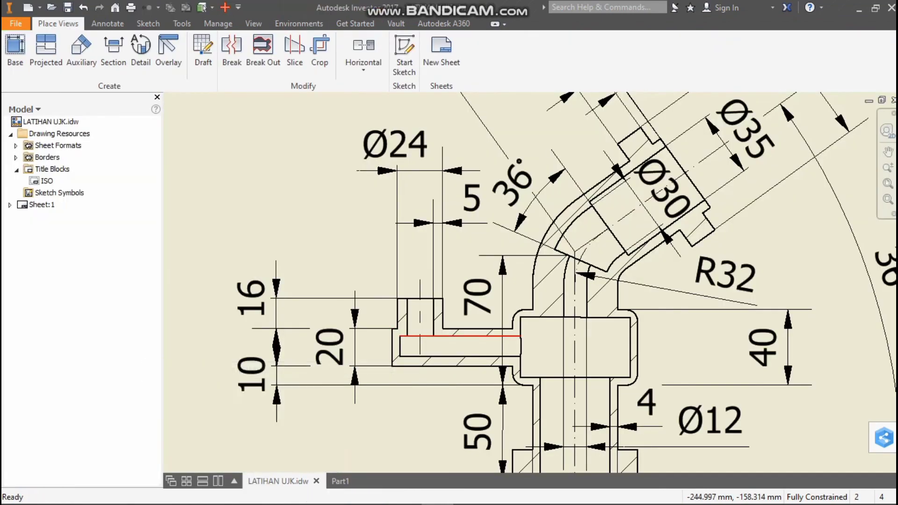
scroll(499, 330, down, 3)
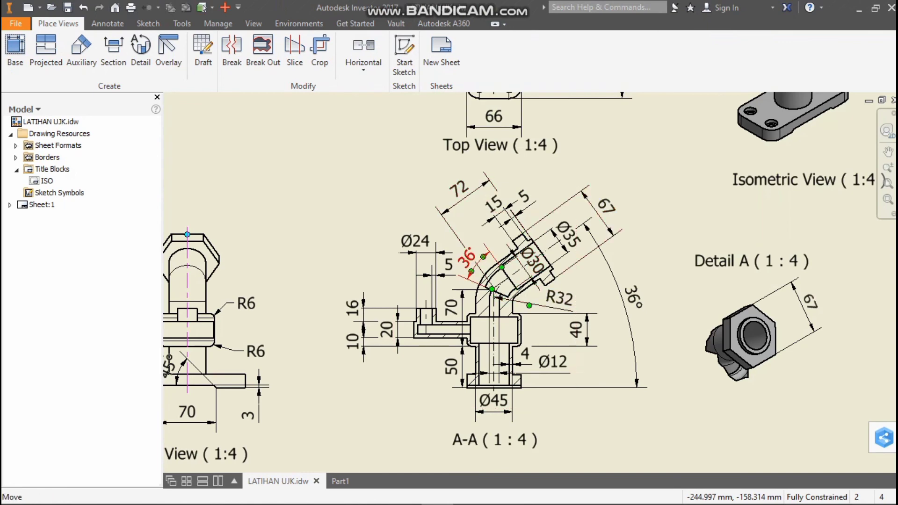
scroll(495, 248, up, 10)
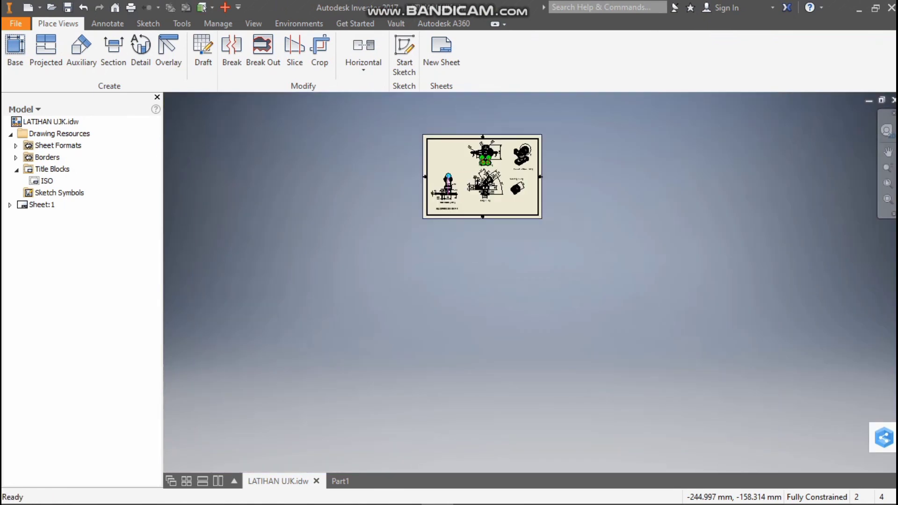
scroll(479, 142, down, 9)
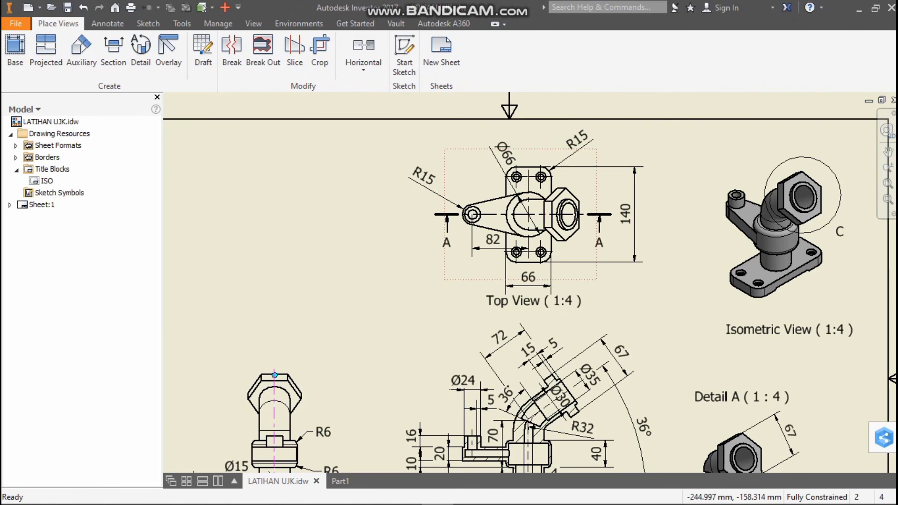
scroll(577, 206, up, 8)
scroll(490, 329, down, 6)
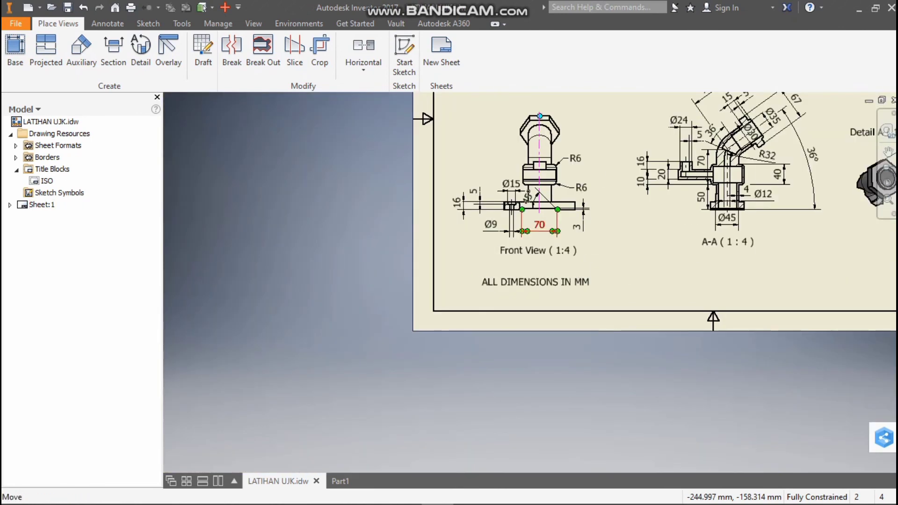
scroll(557, 209, down, 3)
scroll(566, 168, up, 8)
scroll(564, 141, down, 6)
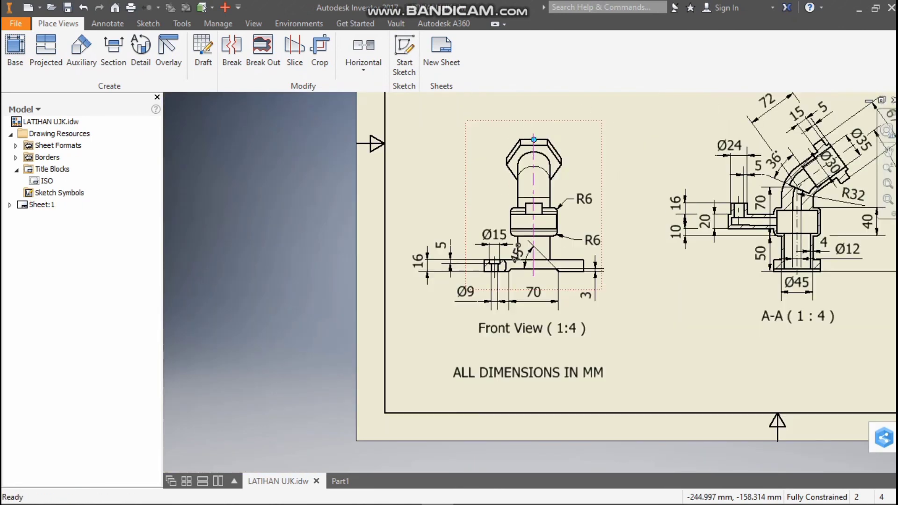
scroll(561, 173, down, 2)
scroll(561, 173, up, 6)
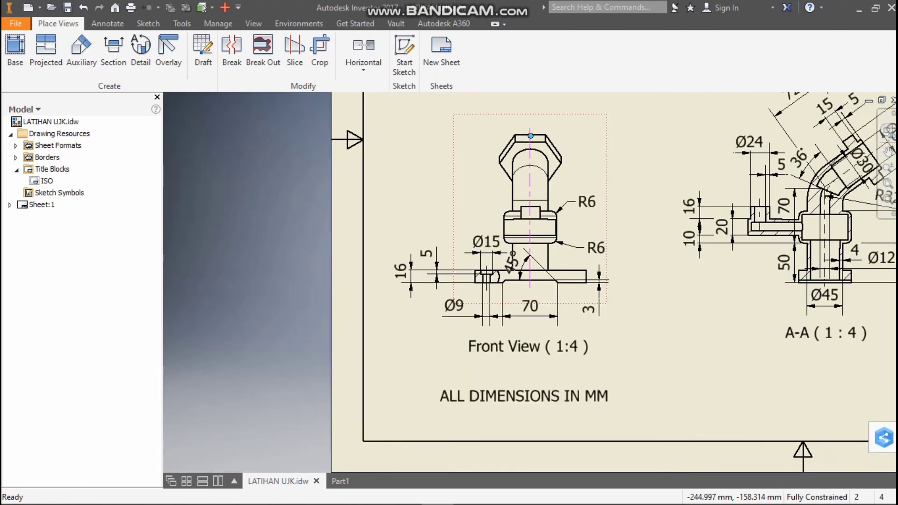
scroll(561, 173, down, 6)
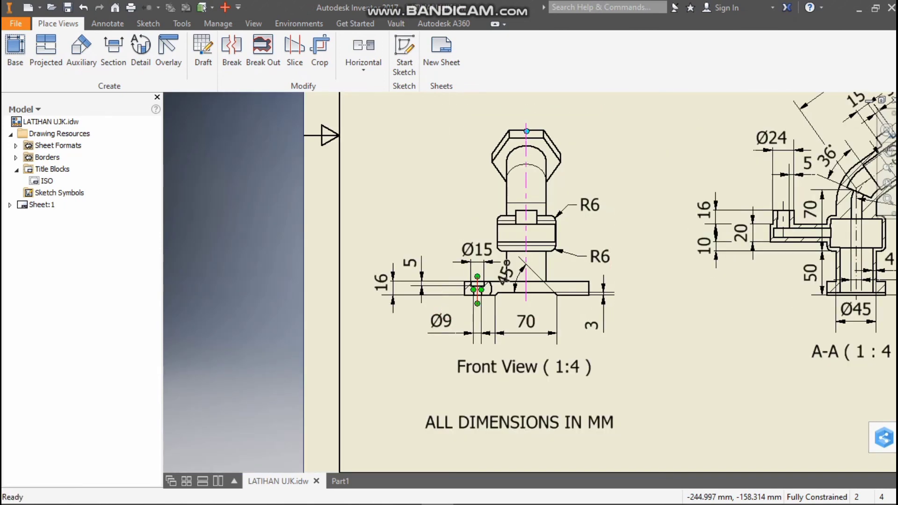
key(Home)
scroll(689, 249, down, 3)
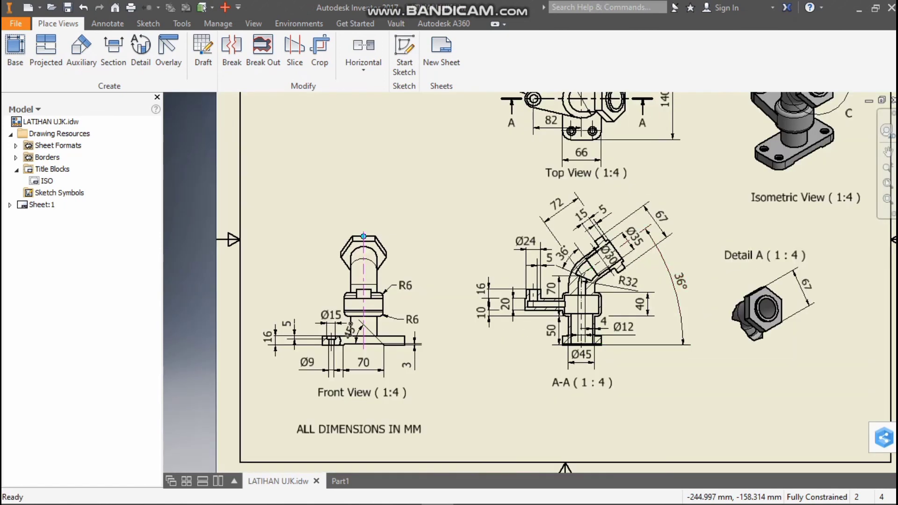
click(340, 481)
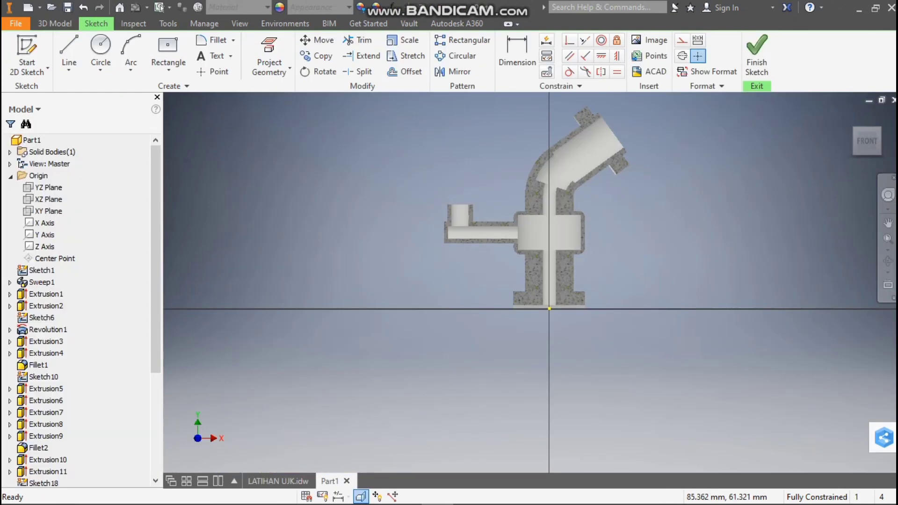
Check the lower pipe's wall thickness, bore and outer diameter in section A-A of the LATIHAN UJK.idw drawing
click(288, 481)
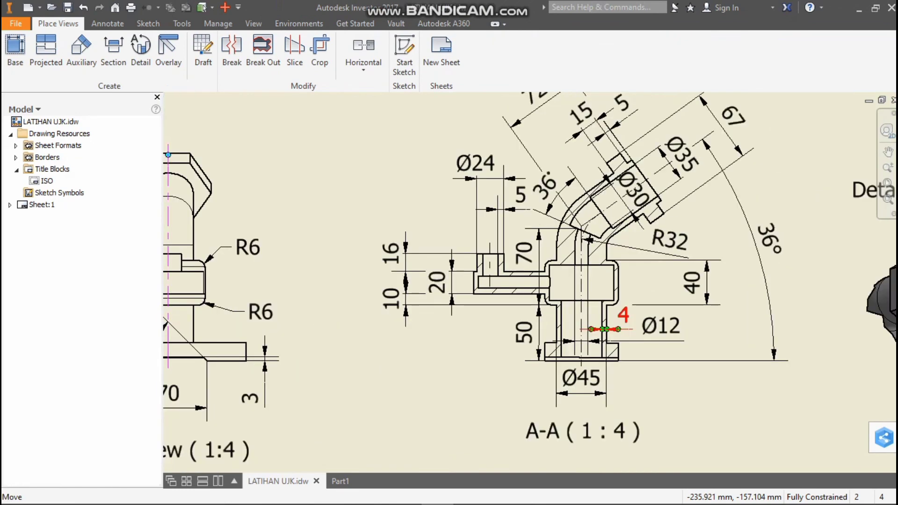
scroll(582, 328, down, 3)
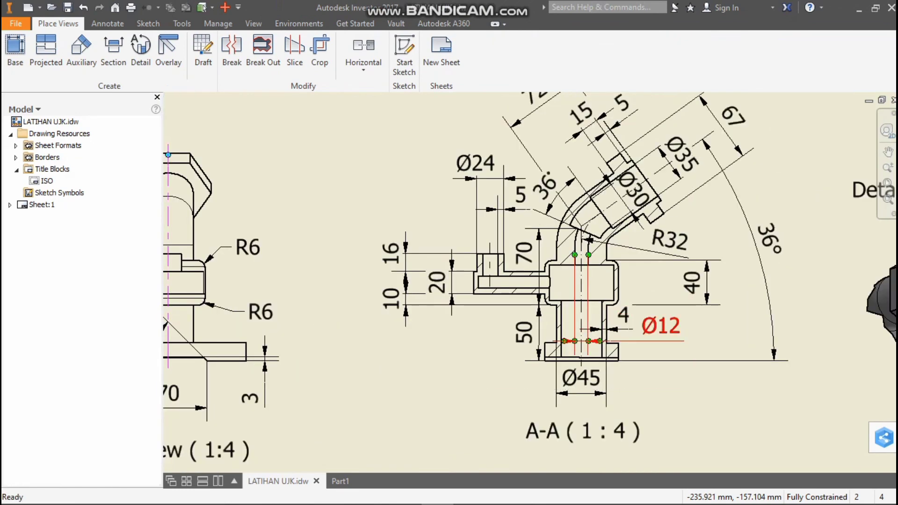
scroll(585, 355, down, 1)
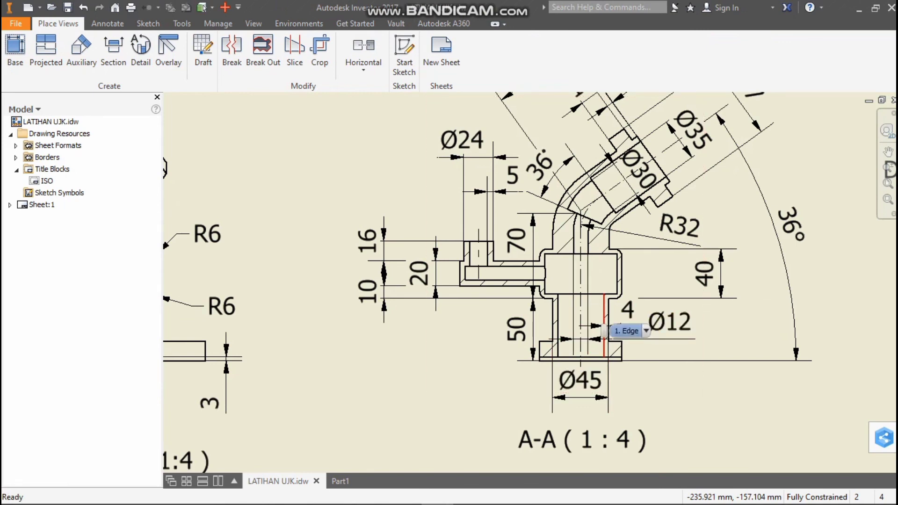
click(340, 481)
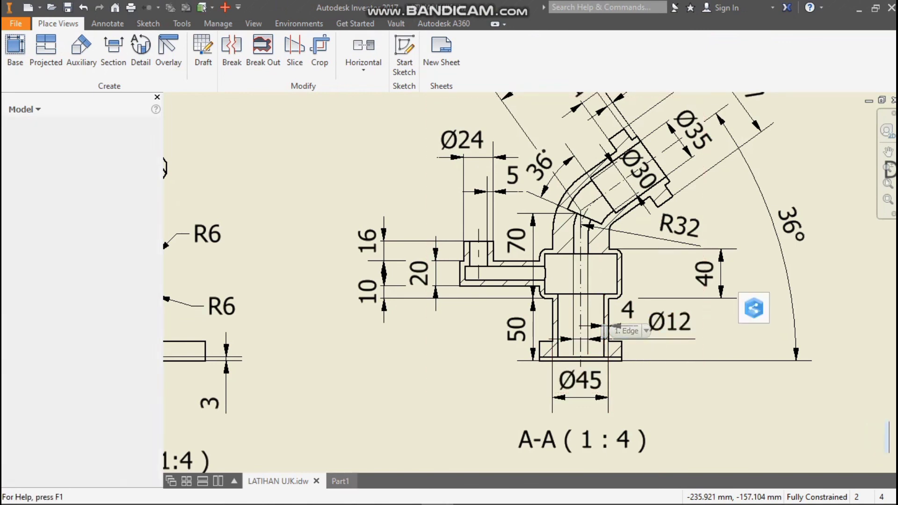
click(168, 46)
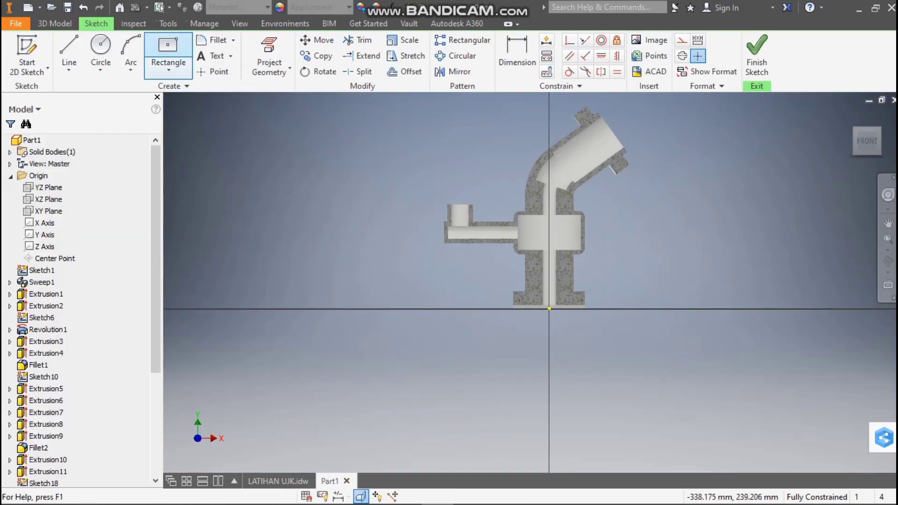
scroll(601, 266, up, 3)
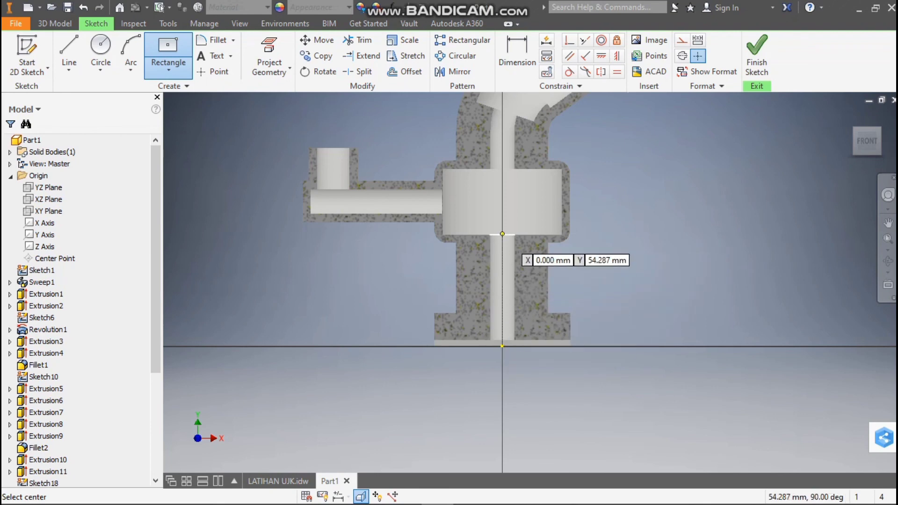
key(l)
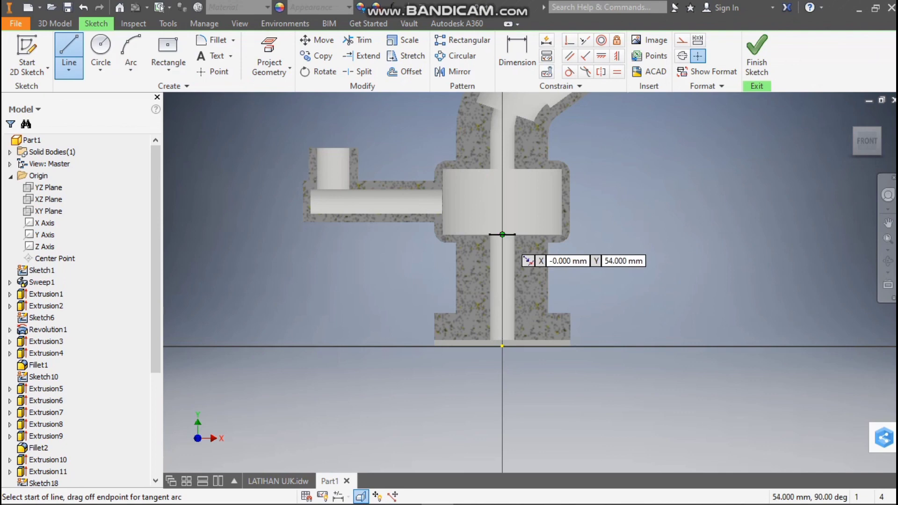
click(888, 223)
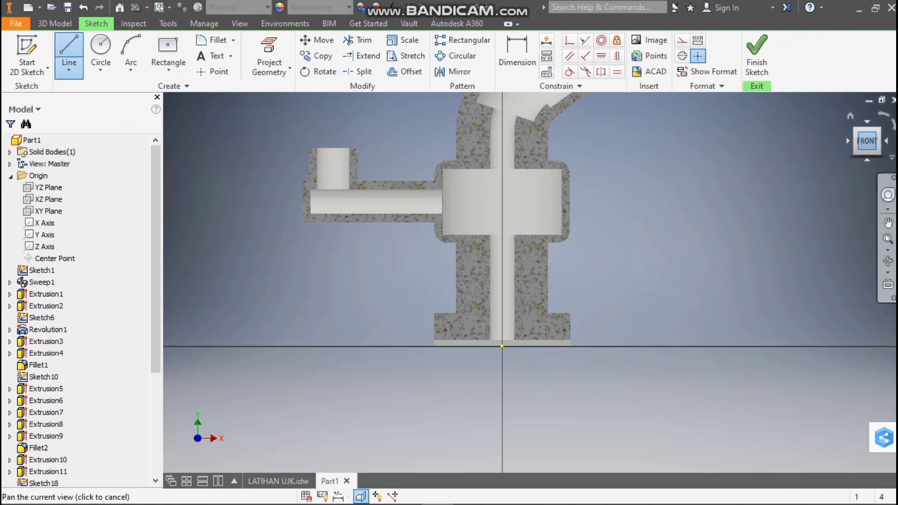
Exit the XY plane sketch and start a new sketch on the middle face of the base's underside
drag(867, 147, 868, 134)
click(867, 150)
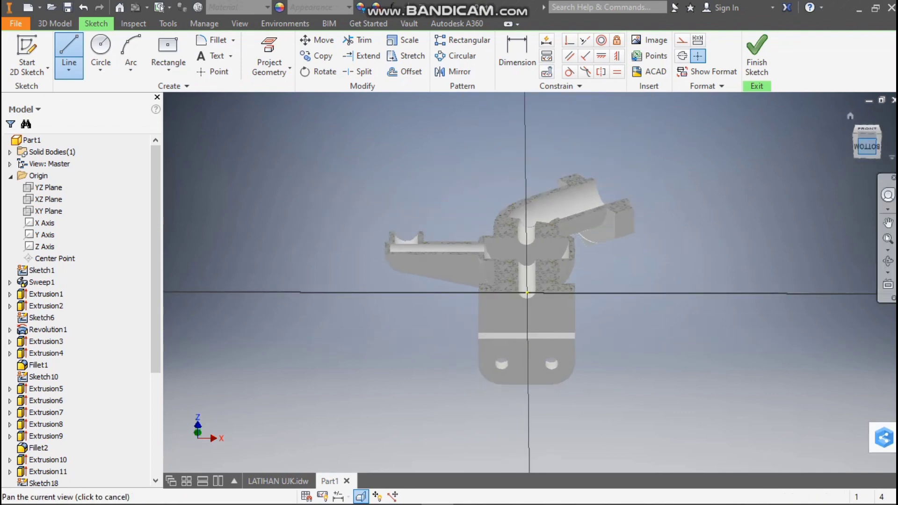
scroll(567, 302, down, 2)
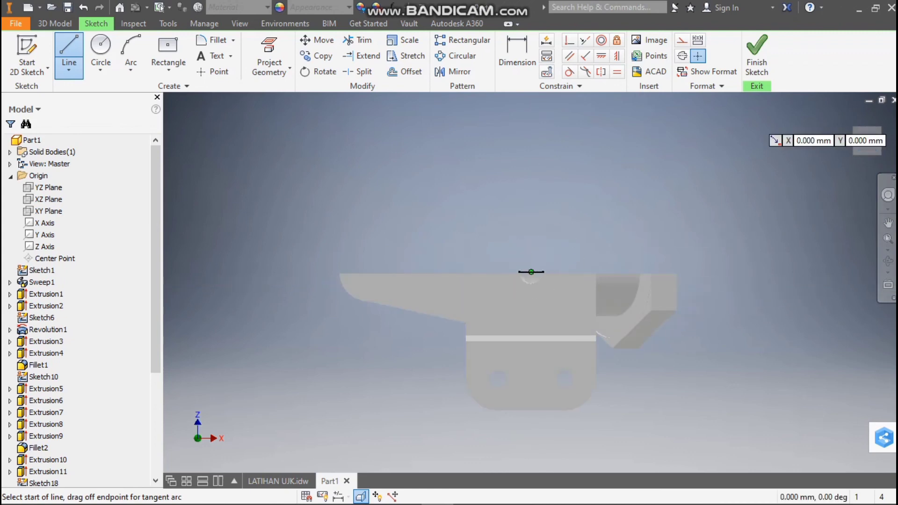
click(756, 53)
right_click(549, 273)
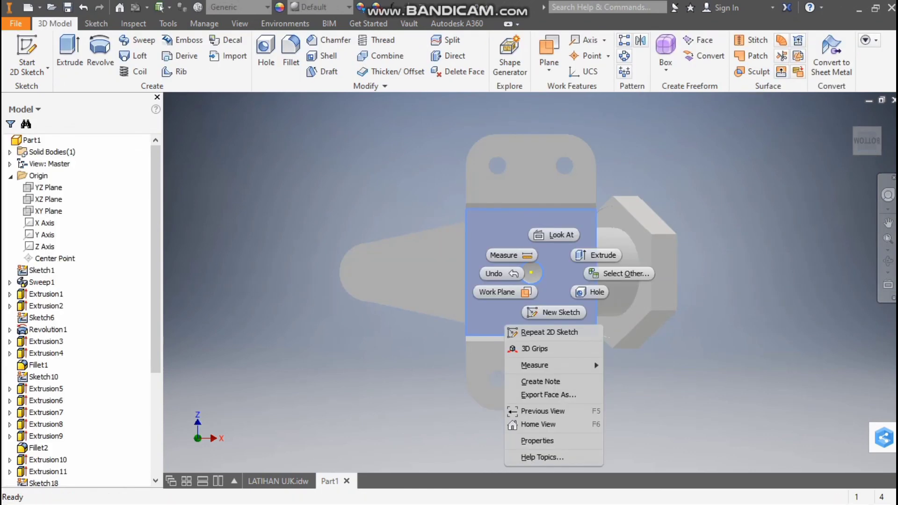
click(561, 312)
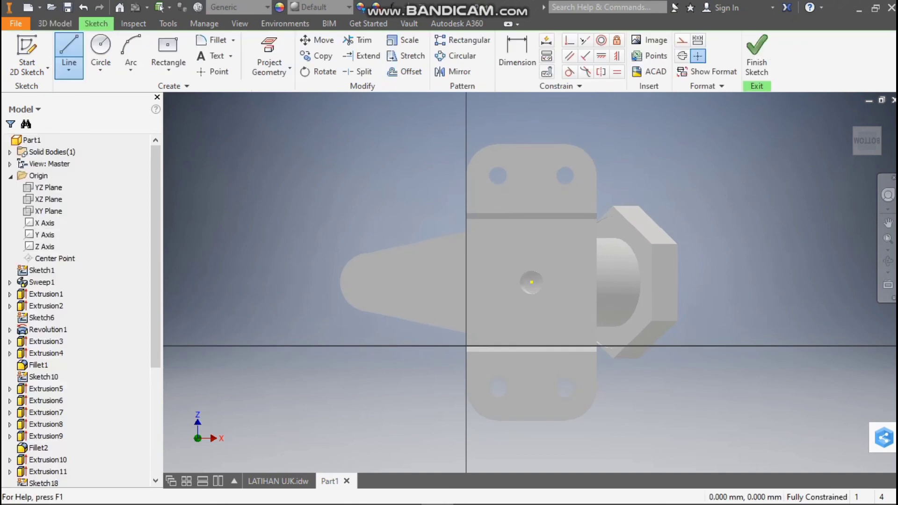
Draw a 35 mm diameter circle centred on the bore in the base's underside
key(c)
click(531, 282)
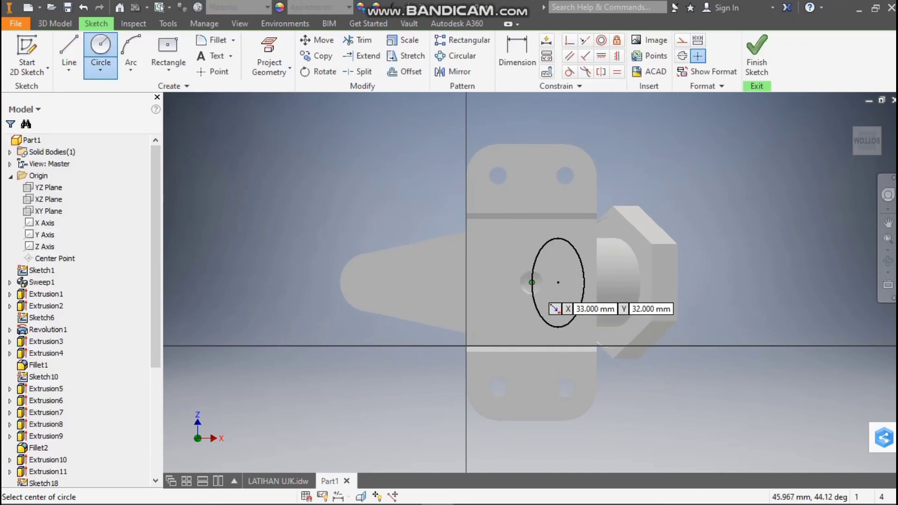
click(532, 282)
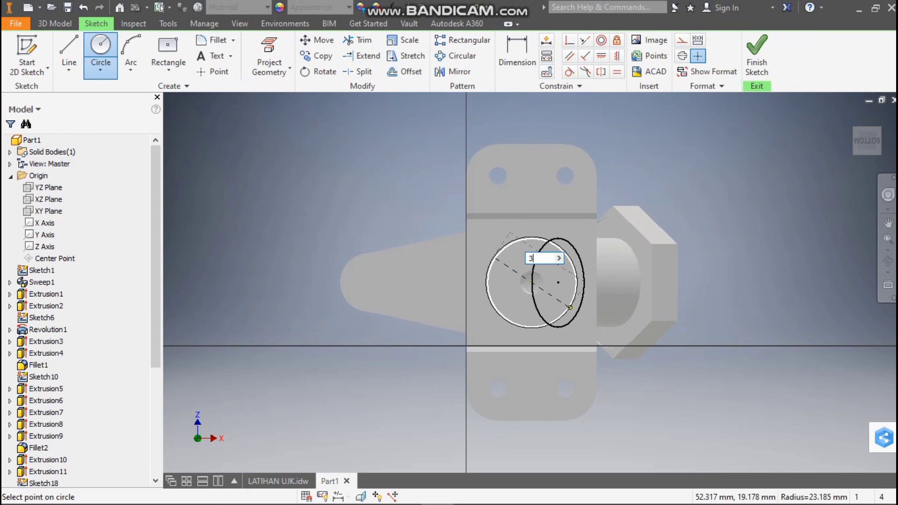
key(Return)
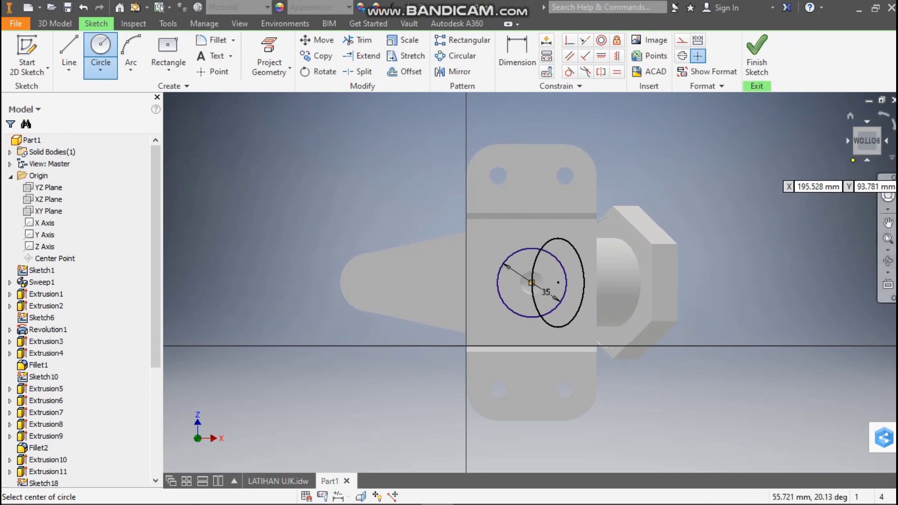
Extrude the 35 mm circle as a 55 mm deep cut up into the lower pipe, checking the depth in section A-A of LATIHAN UJK.idw
drag(866, 141, 865, 152)
shift+middle_drag(509, 283, 491, 344)
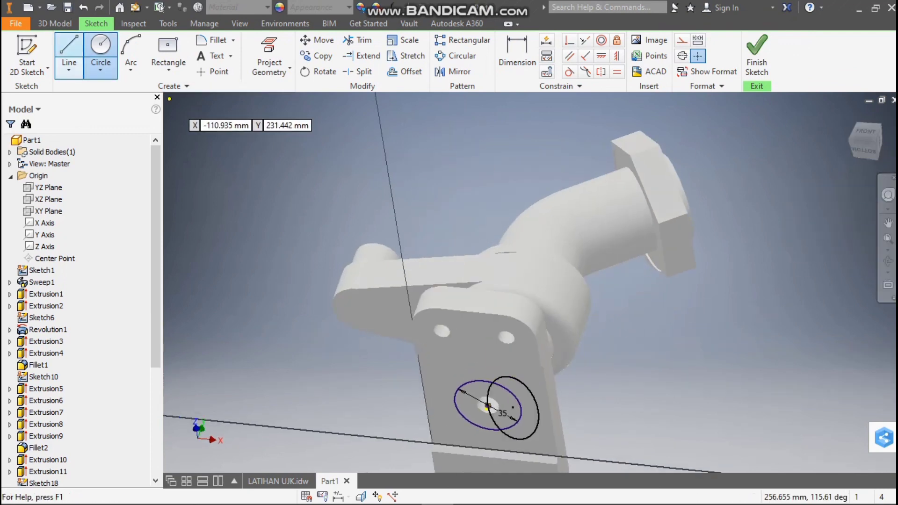
click(55, 23)
click(69, 51)
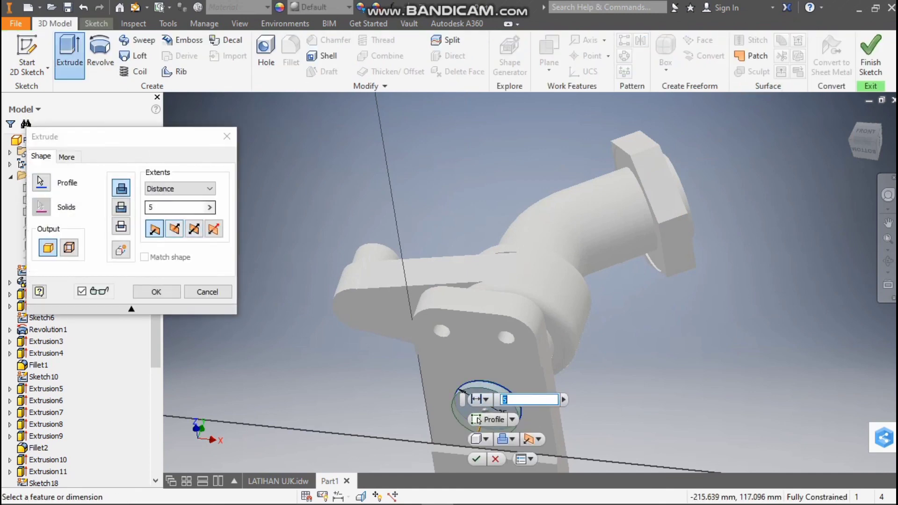
click(278, 481)
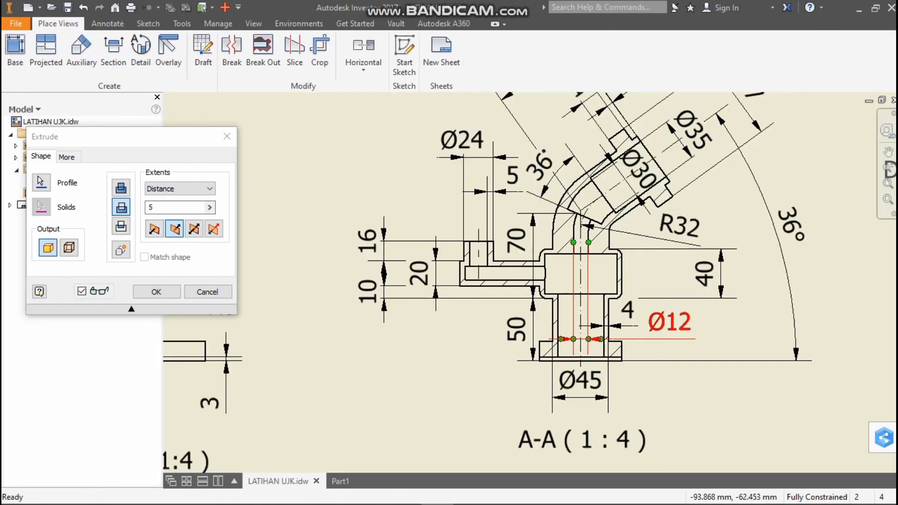
scroll(573, 325, up, 3)
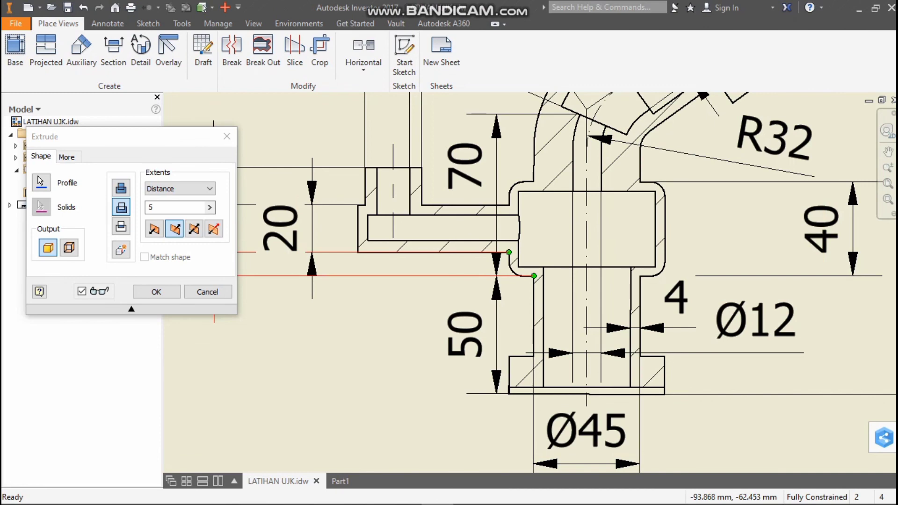
click(340, 481)
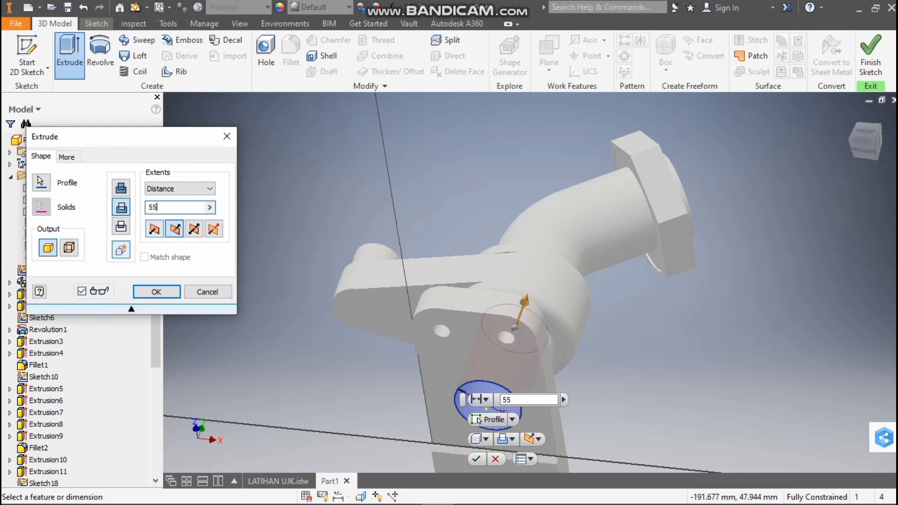
key(Return)
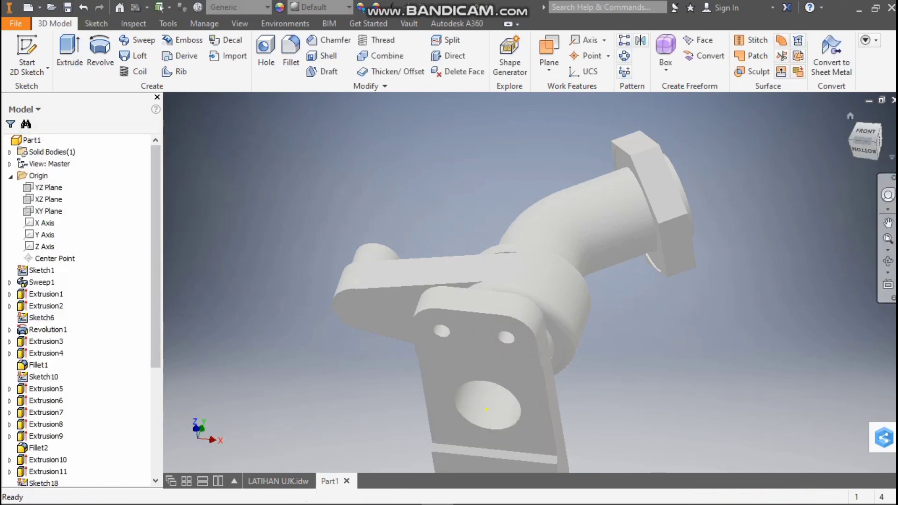
Check Part1's internal bore against section A-A of the LATIHAN UJK.idw drawing, using a sketch on the XY plane with sliced graphics
click(865, 133)
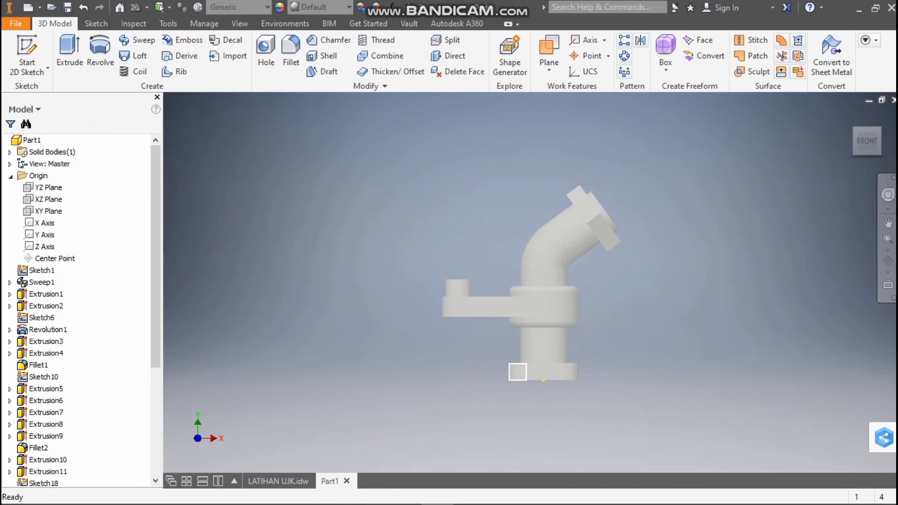
click(277, 481)
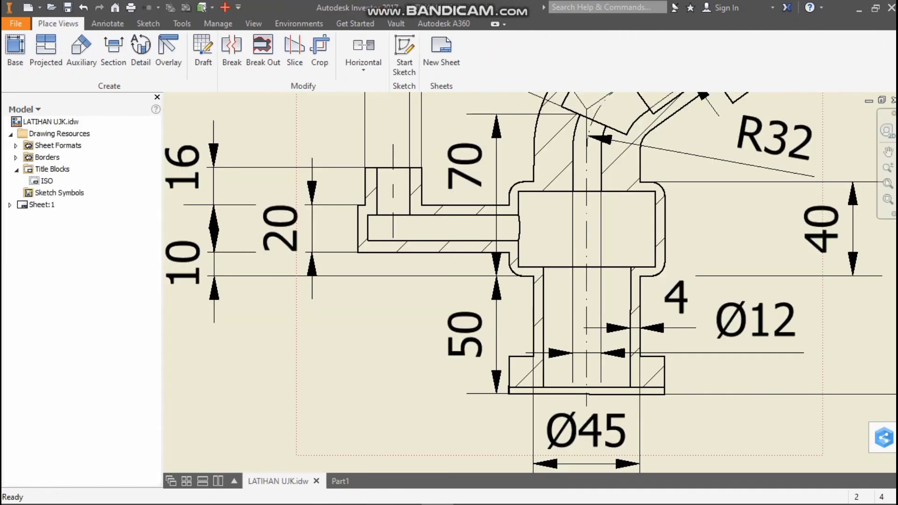
scroll(619, 307, down, 3)
click(340, 480)
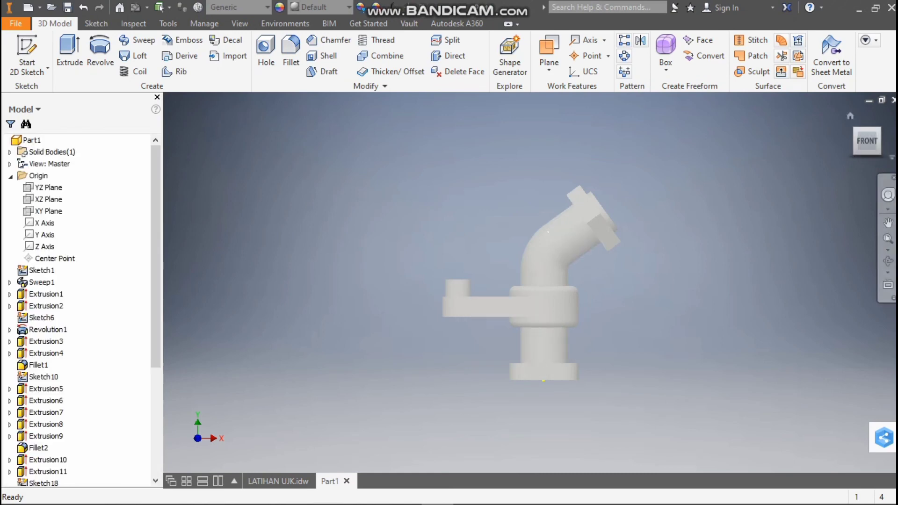
click(867, 141)
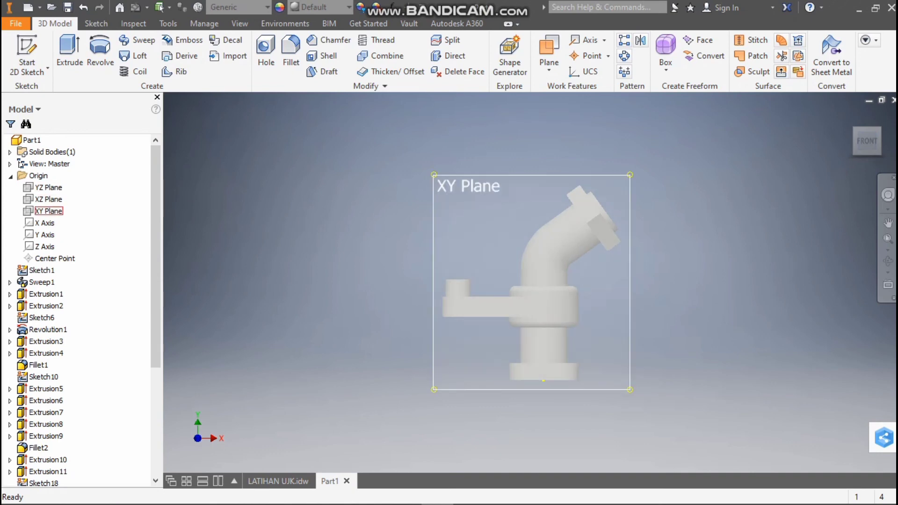
click(49, 211)
click(538, 250)
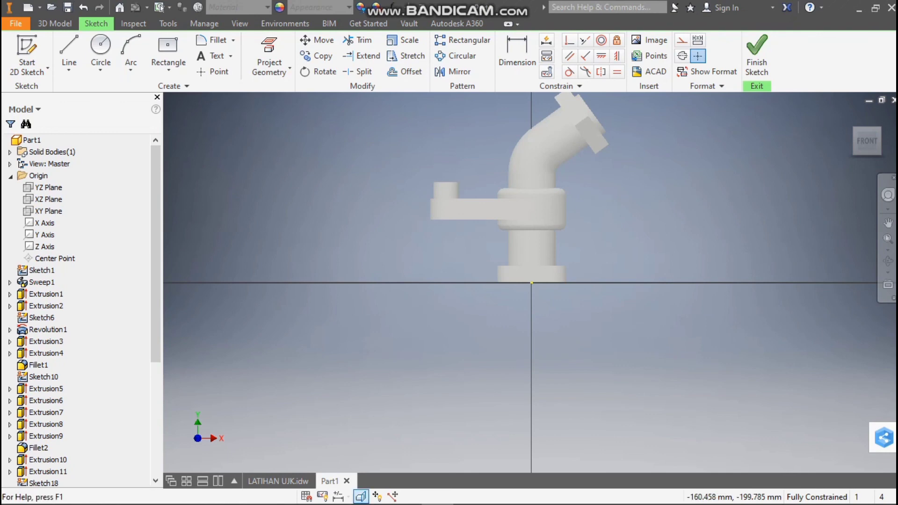
key(F7)
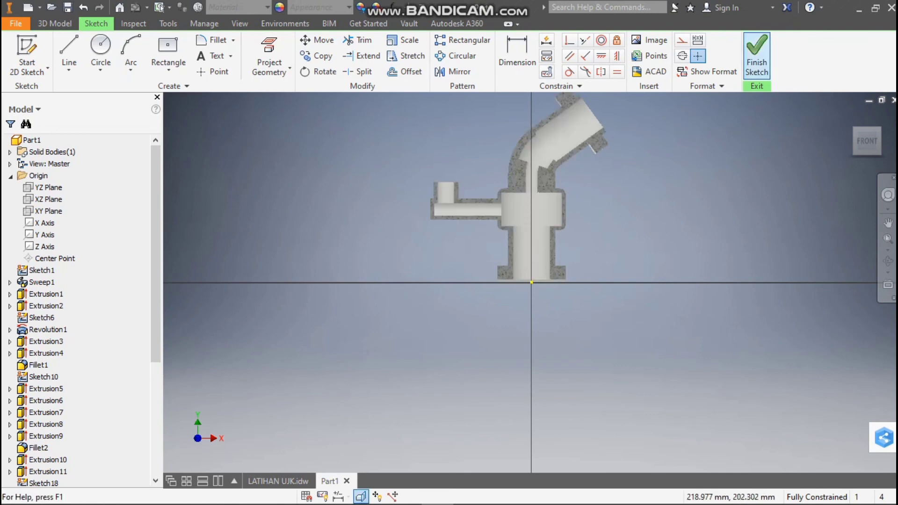
click(757, 52)
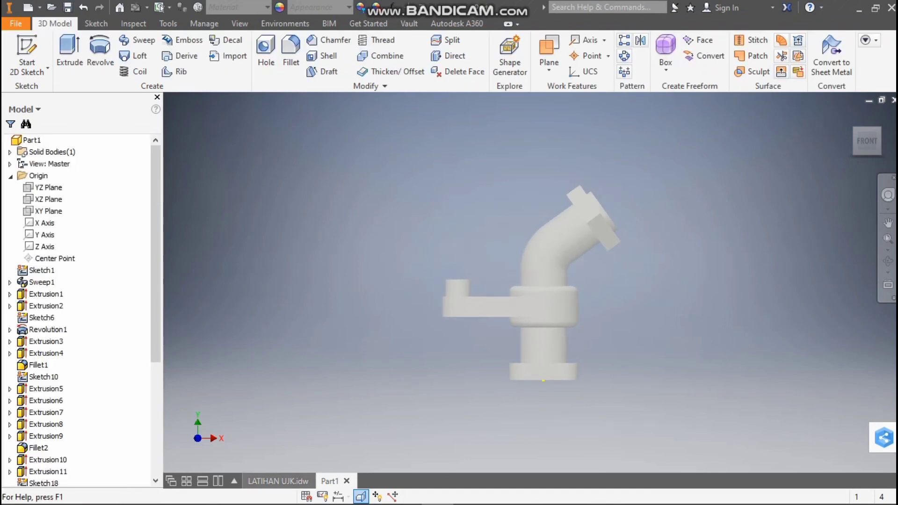
Compare Part1 from its isometric angles with the top and isometric views in the LATIHAN UJK.idw drawing
click(278, 481)
scroll(700, 309, up, 5)
scroll(788, 222, down, 5)
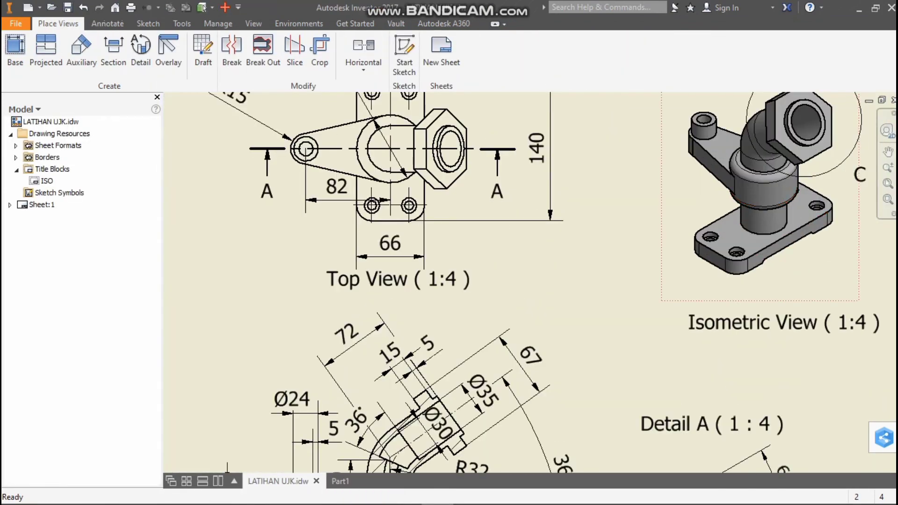
scroll(732, 184, up, 3)
scroll(723, 143, down, 3)
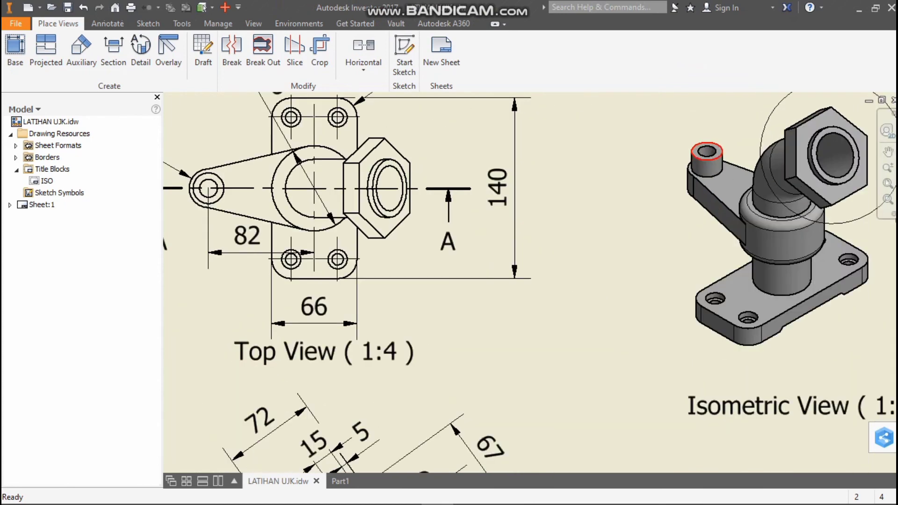
scroll(723, 144, up, 3)
scroll(594, 353, up, 3)
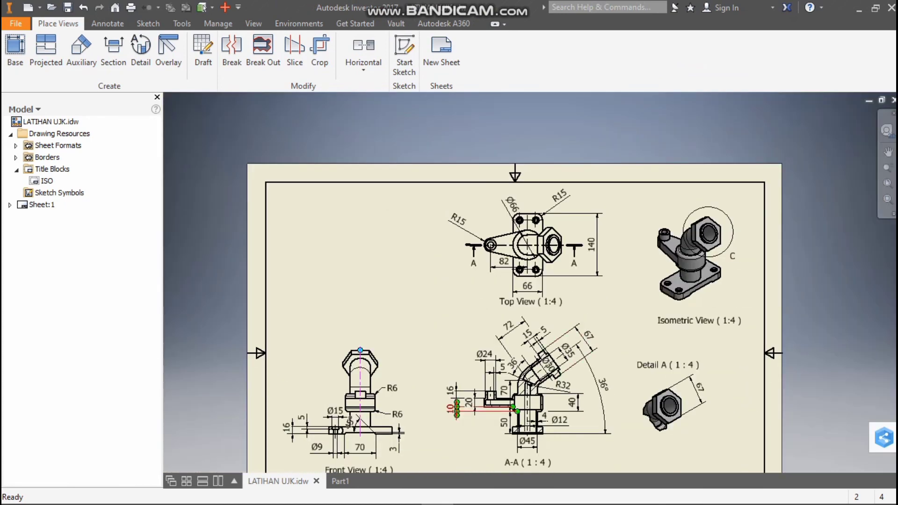
click(340, 481)
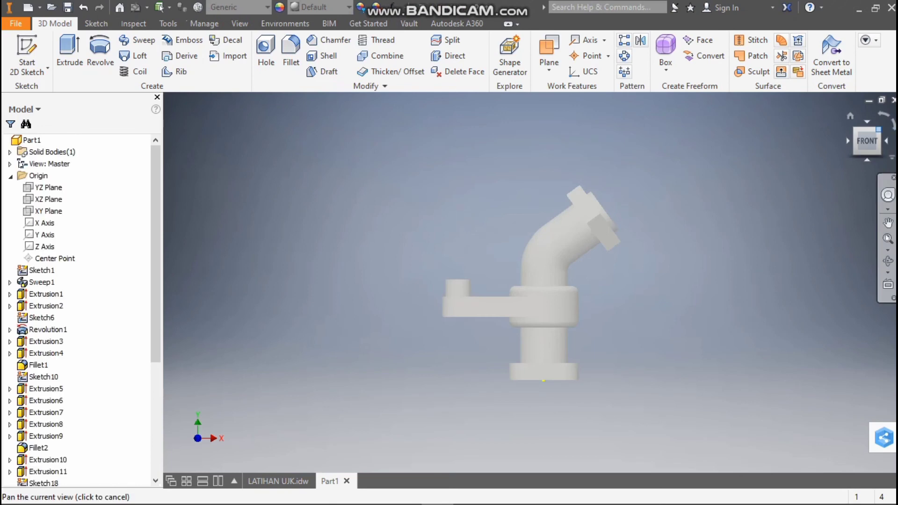
click(878, 130)
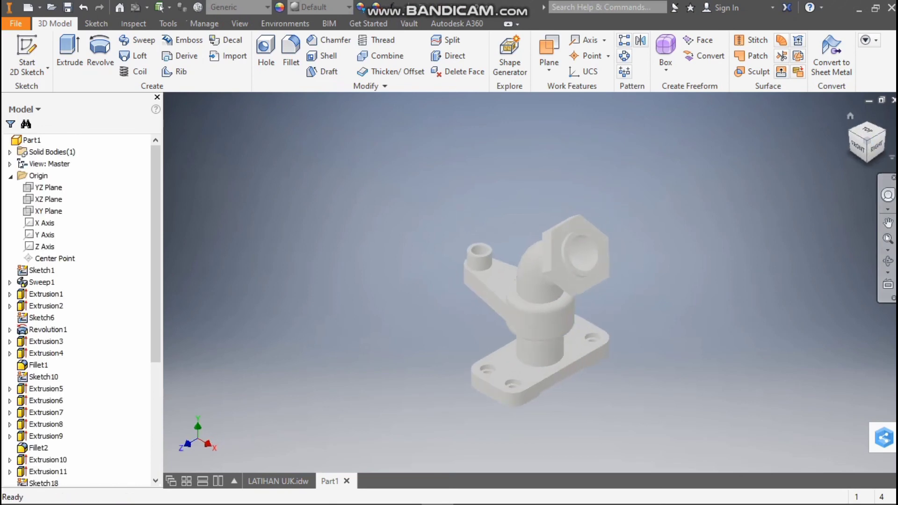
click(883, 132)
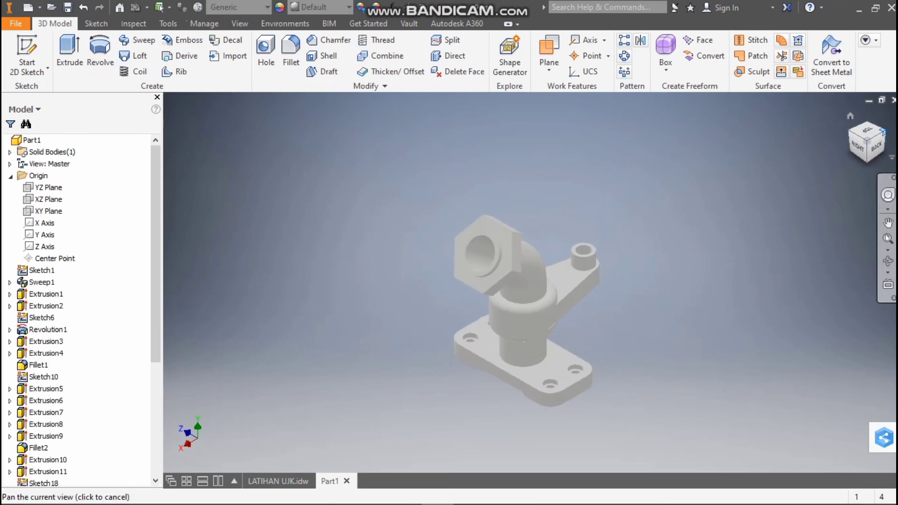
click(882, 133)
click(883, 133)
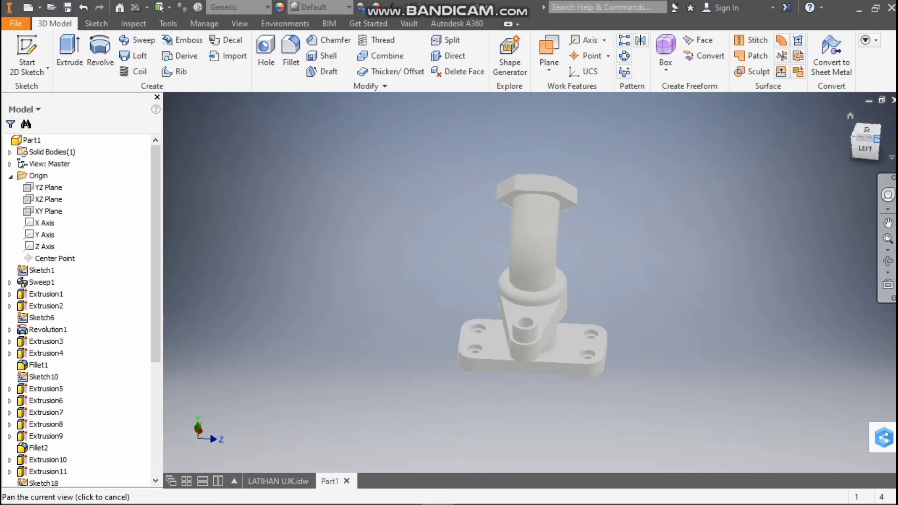
click(882, 133)
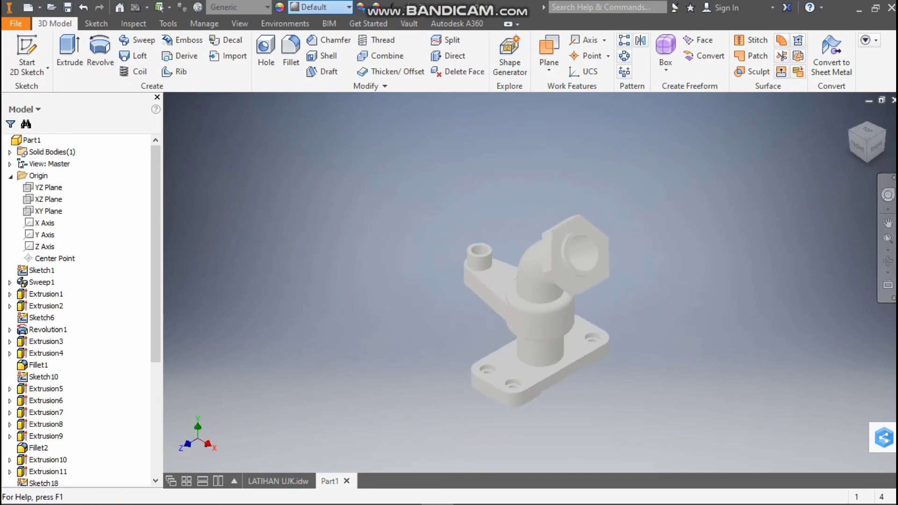
Apply an orange-red appearance from the Inventor Material Library to the whole part
click(323, 7)
scroll(351, 147, down, 8)
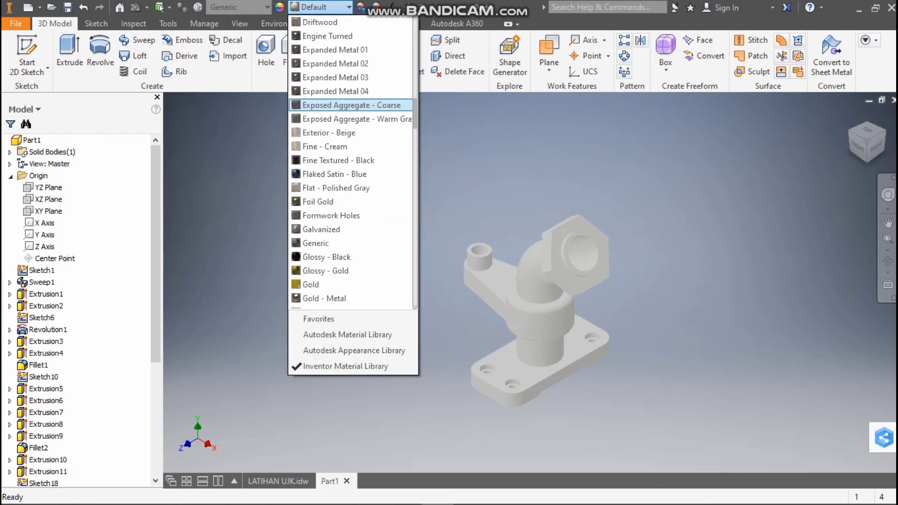
scroll(351, 147, down, 13)
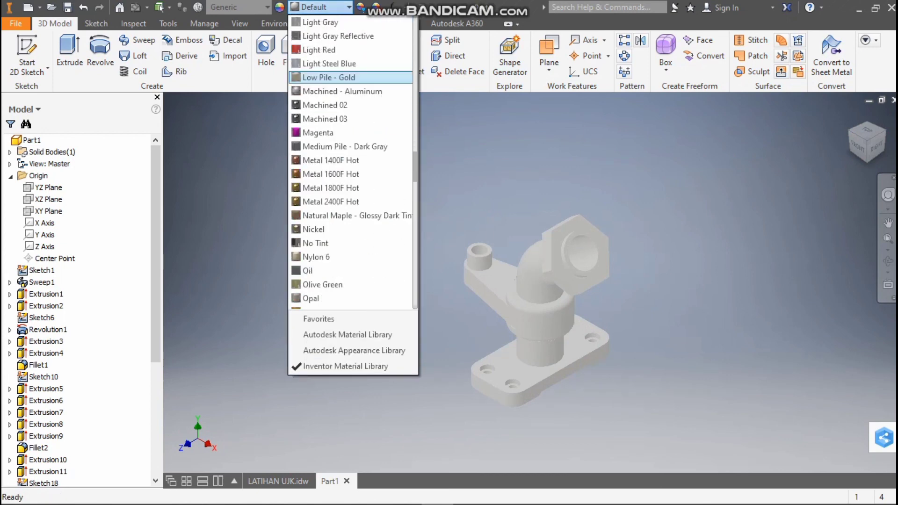
click(343, 119)
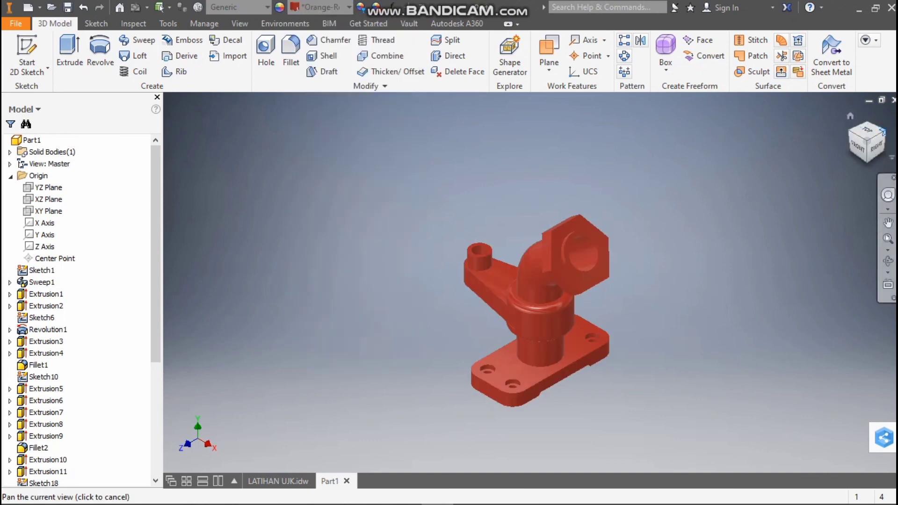
Inspect the coloured part from all sides, including a closer look at the collar, base plate and hexagonal flange
click(882, 130)
click(881, 130)
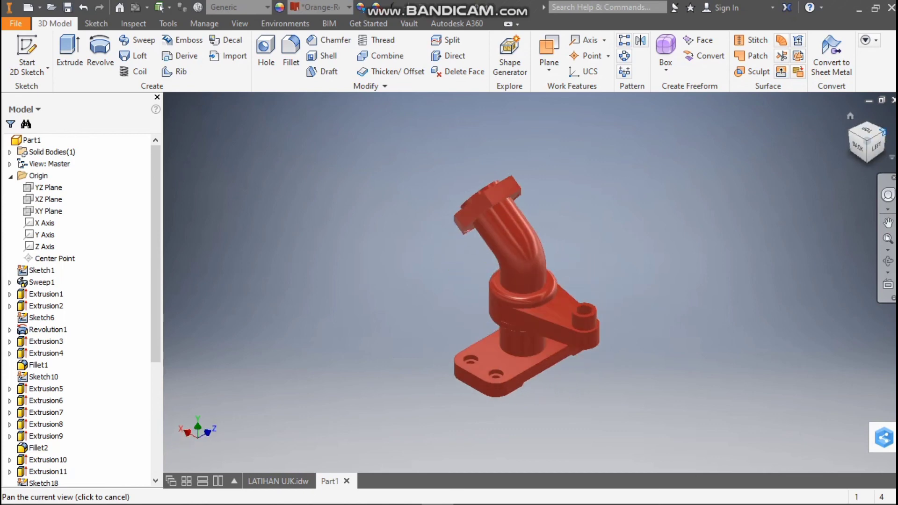
click(883, 132)
click(882, 132)
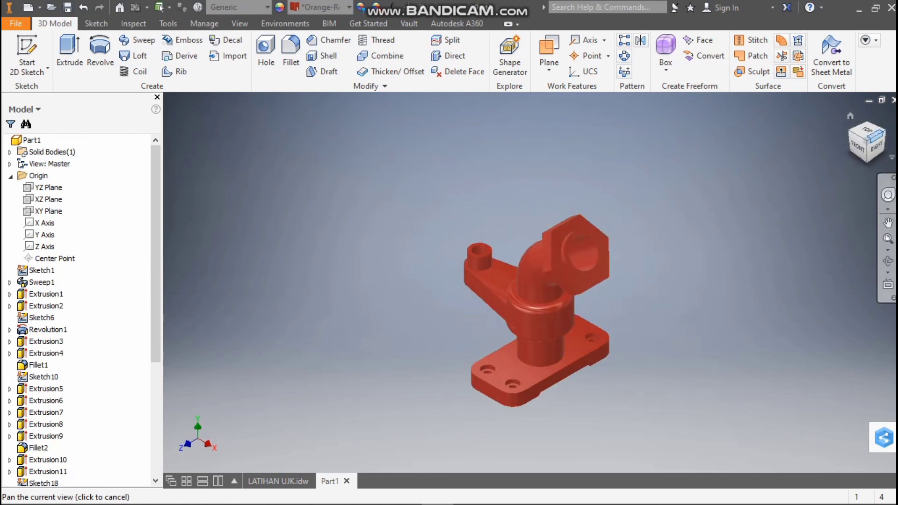
scroll(696, 248, down, 3)
scroll(630, 290, up, 3)
scroll(452, 355, down, 3)
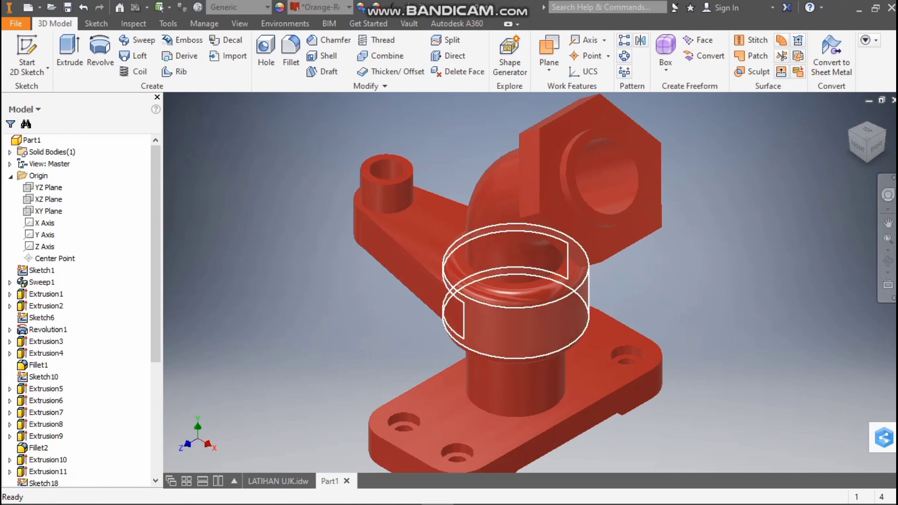
scroll(506, 330, up, 3)
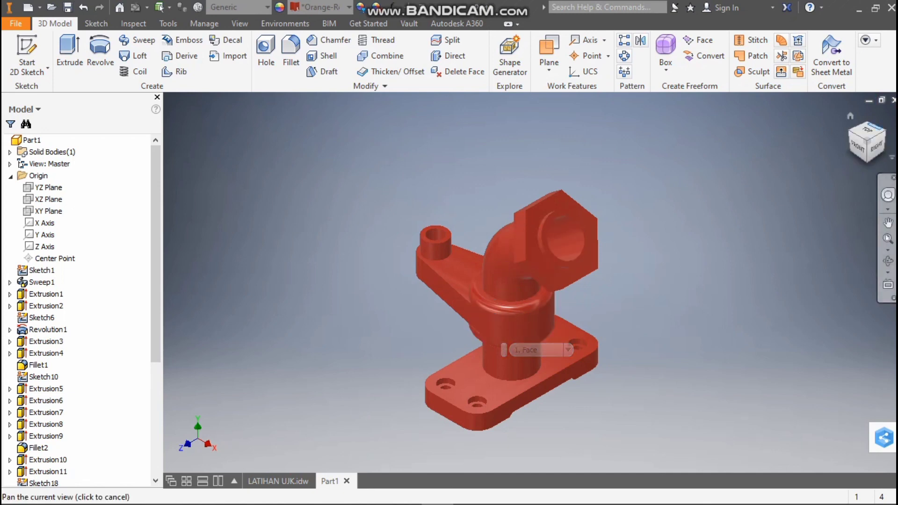
drag(883, 133, 880, 132)
click(882, 132)
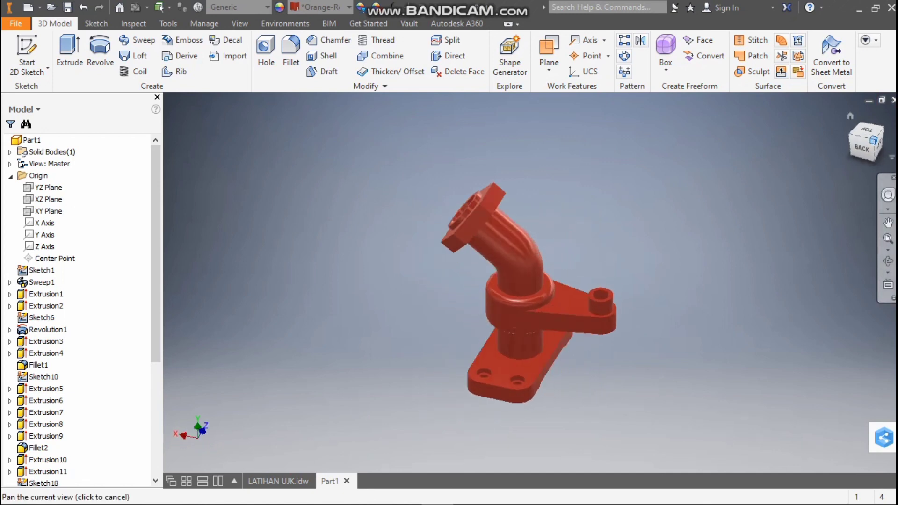
click(883, 132)
click(882, 132)
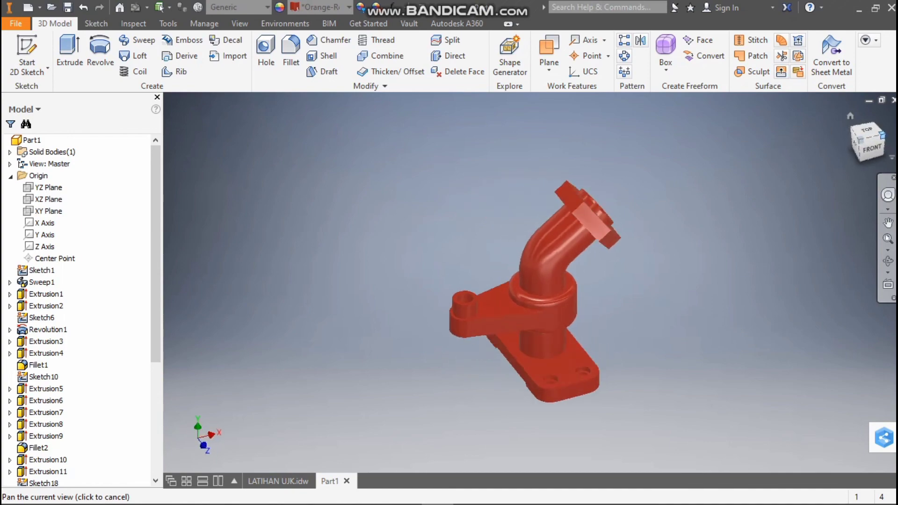